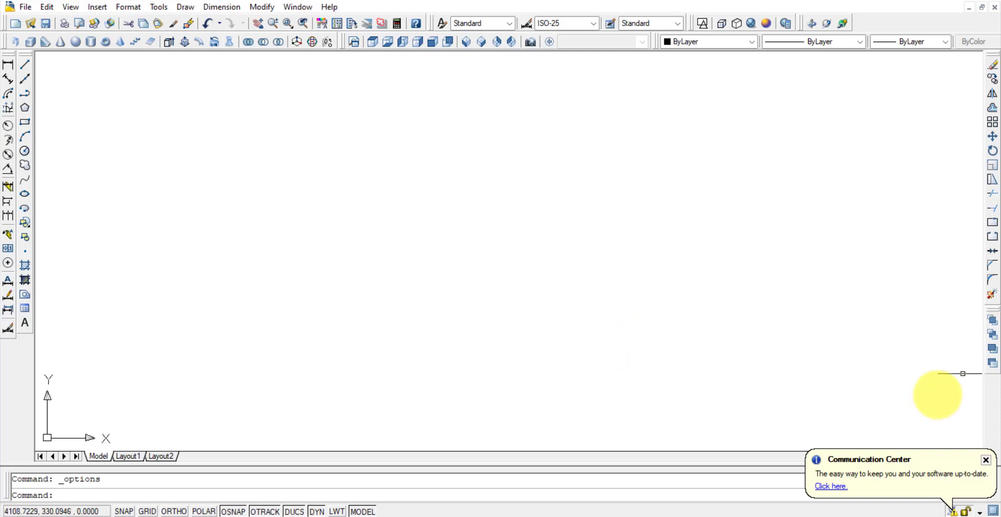
- Dismiss the Communication Center notice and minimize the open windows to reach the desktop
click(985, 460)
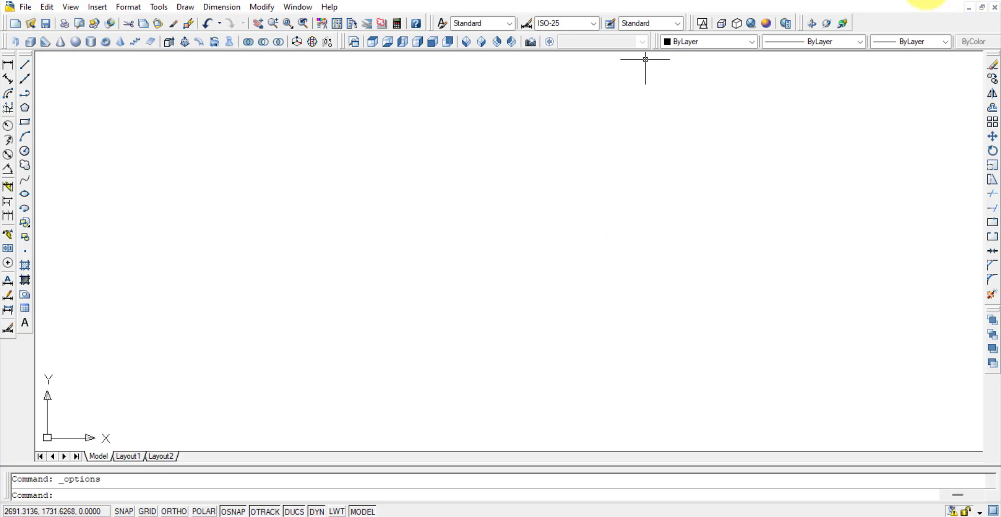
click(928, 2)
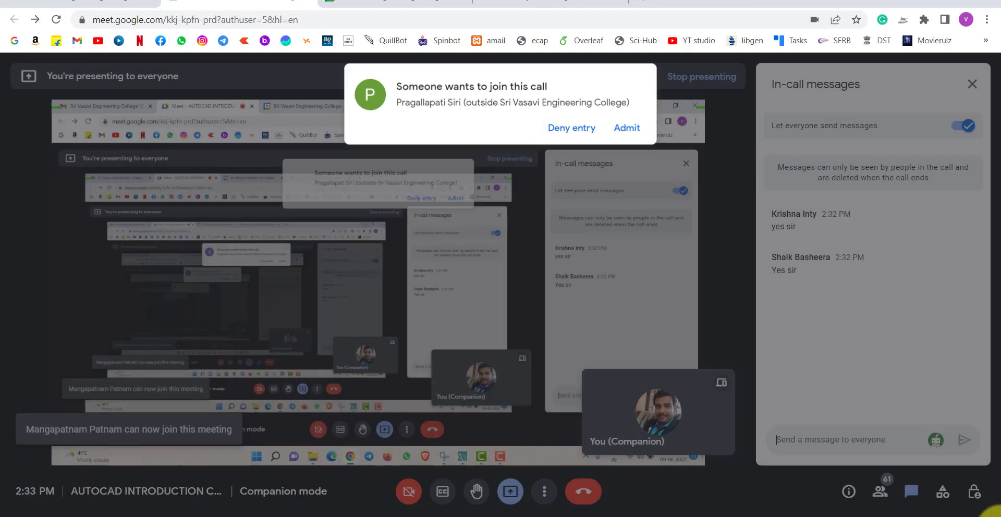
click(922, 2)
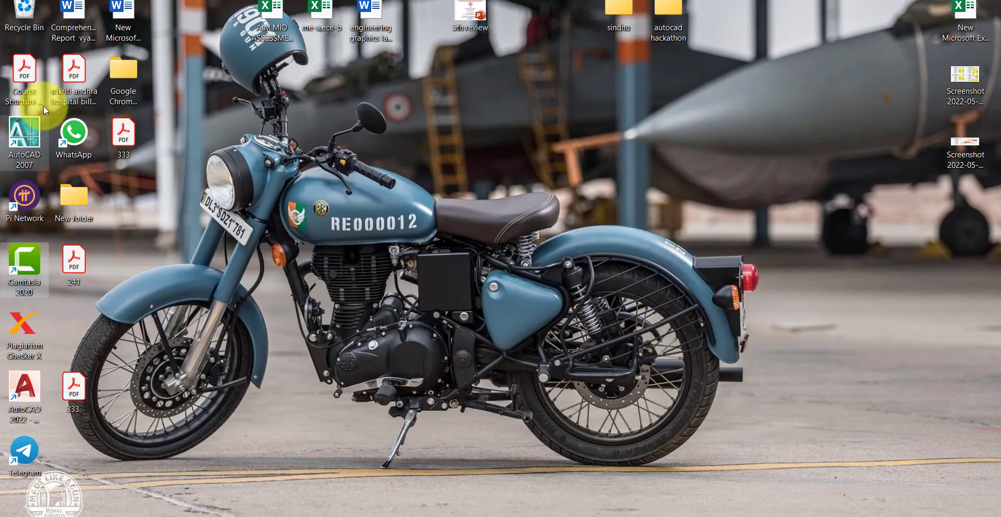
- Move the AutoCAD 2007 shortcut to the middle of the desktop and launch AutoCAD 2007 from it
drag(37, 153, 334, 217)
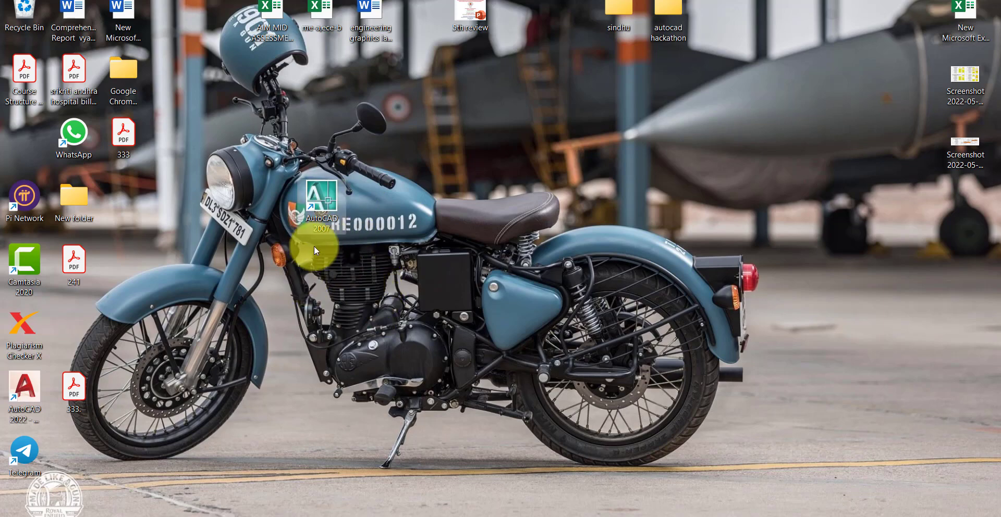
double_click(320, 205)
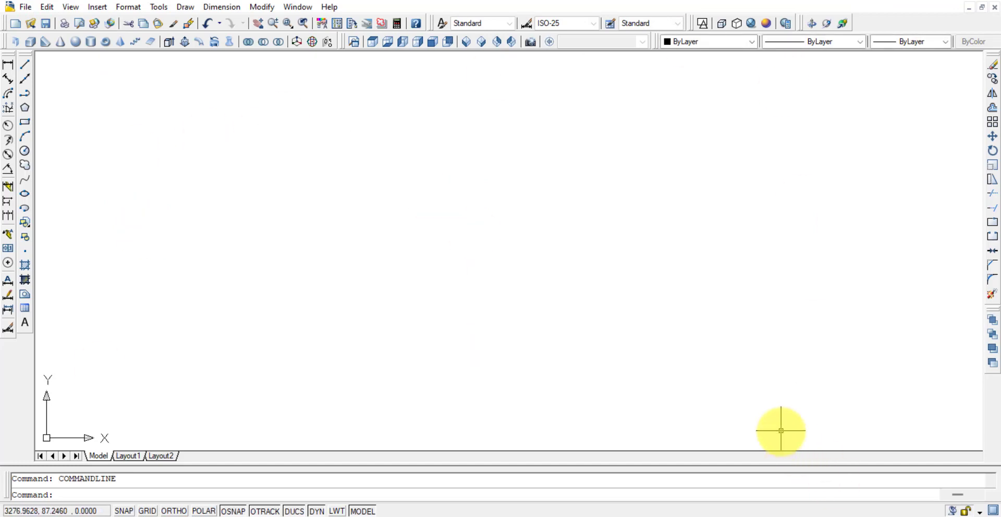
- Return to the desktop, search the installed apps for "au" and open AutoCAD 2007 from the results
click(968, 7)
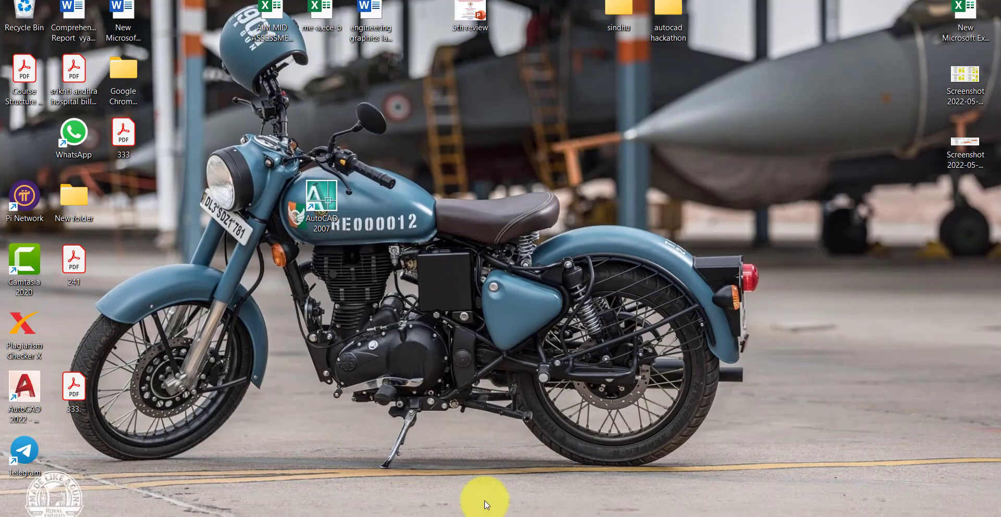
click(355, 513)
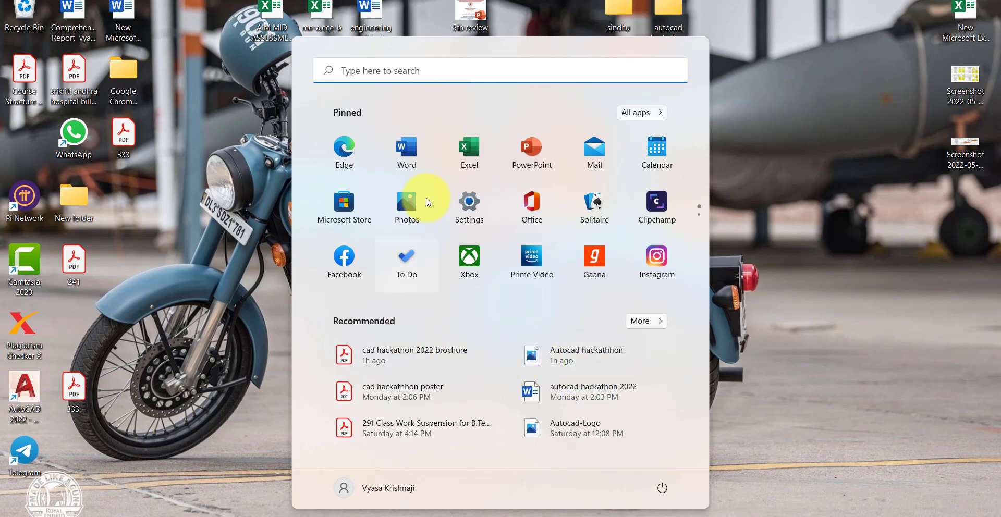
click(432, 78)
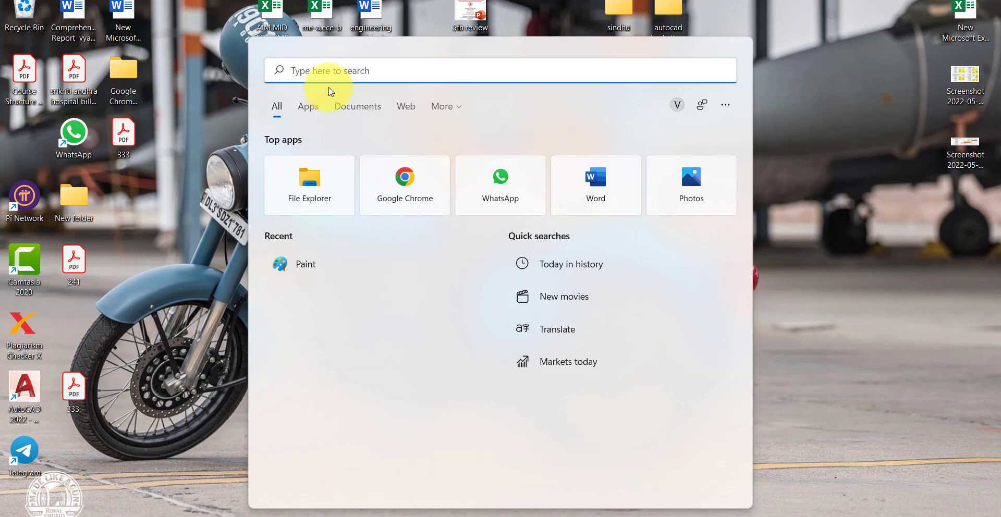
click(312, 107)
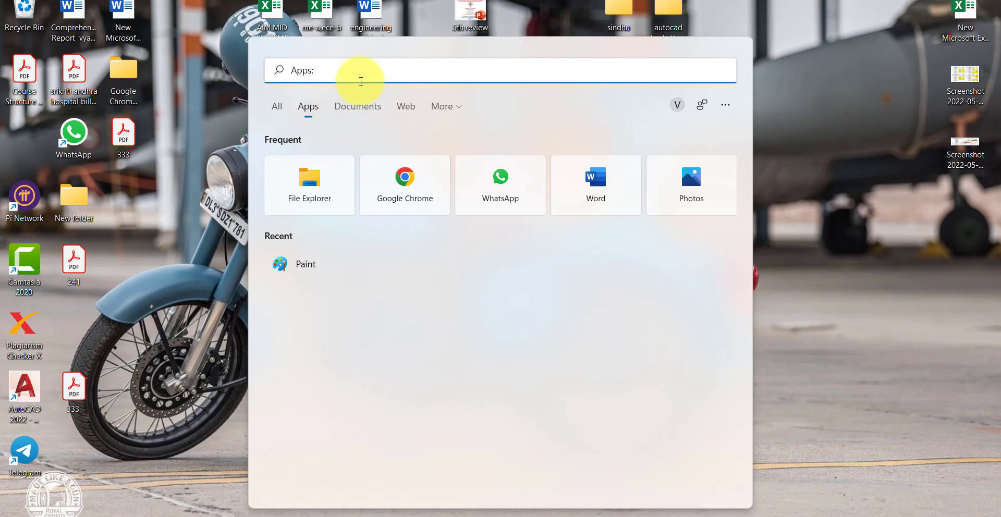
text(au)
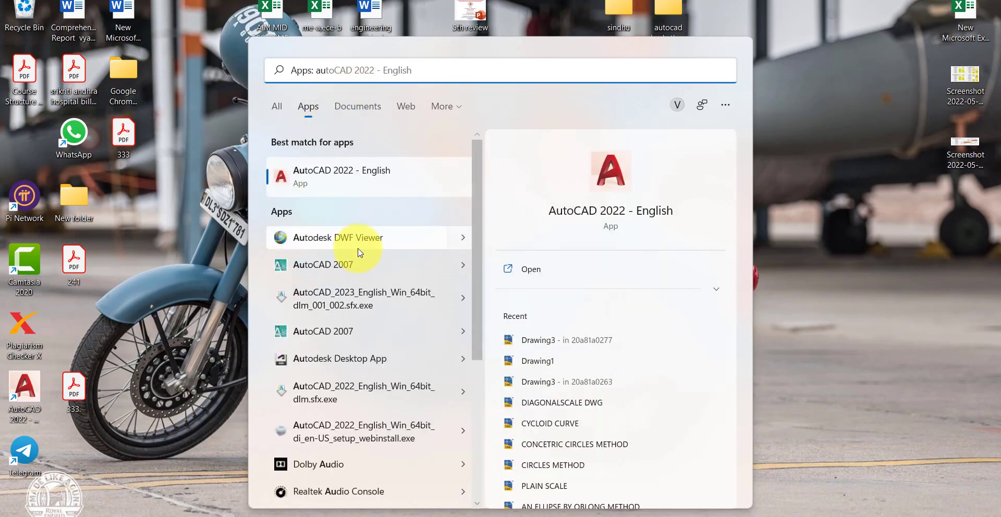
click(360, 271)
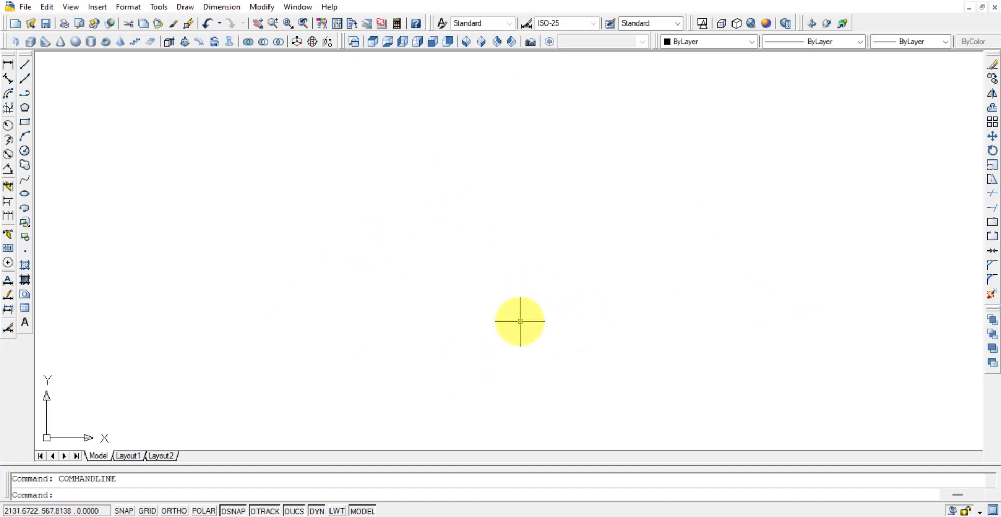
- Create a new drawing from the acad.dwt template
click(25, 7)
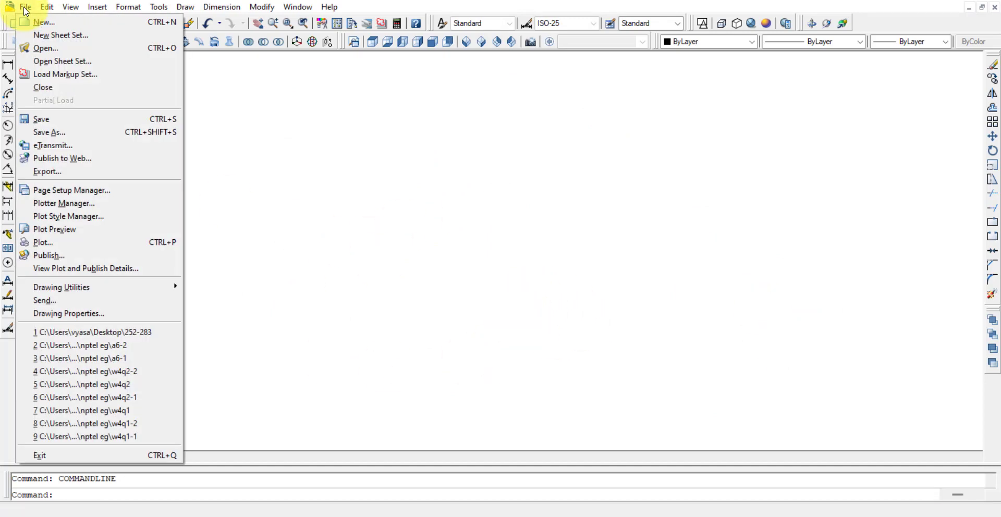
click(39, 22)
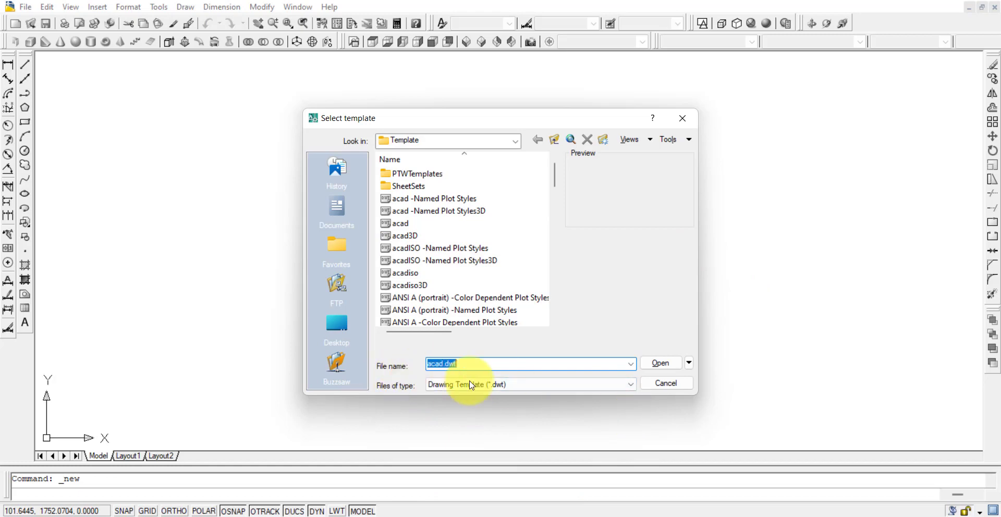
click(661, 363)
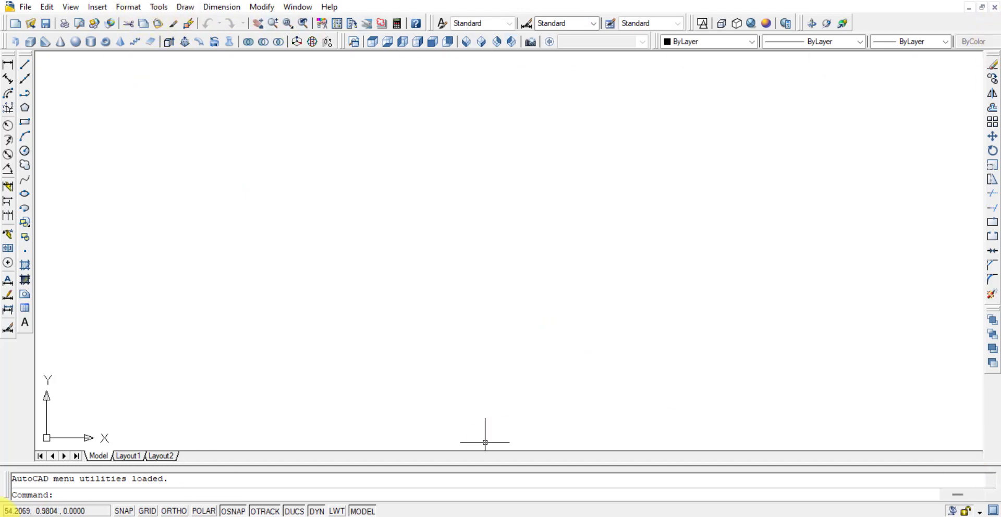
- Undock the Modify, Draw and Dimension toolbars so that they float over the drawing area
drag(987, 82, 473, 205)
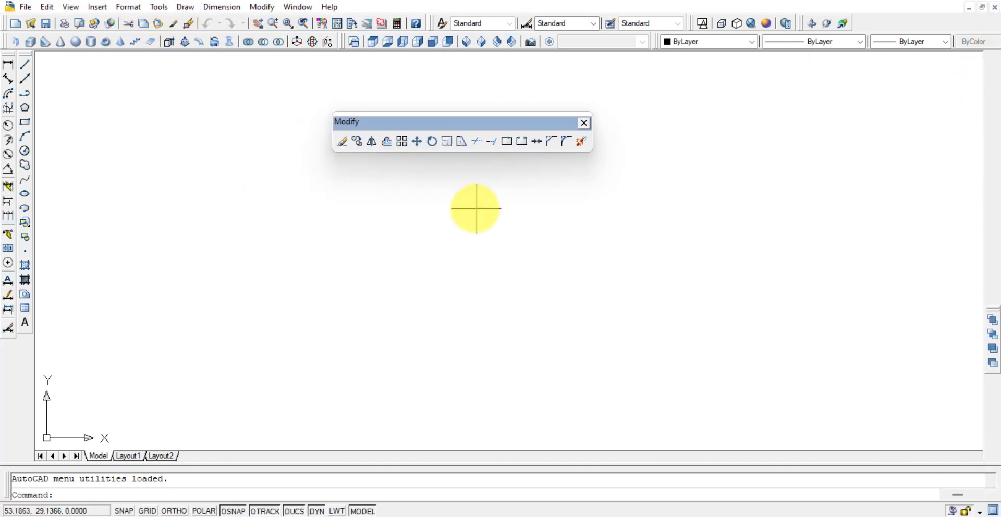
drag(23, 53, 157, 177)
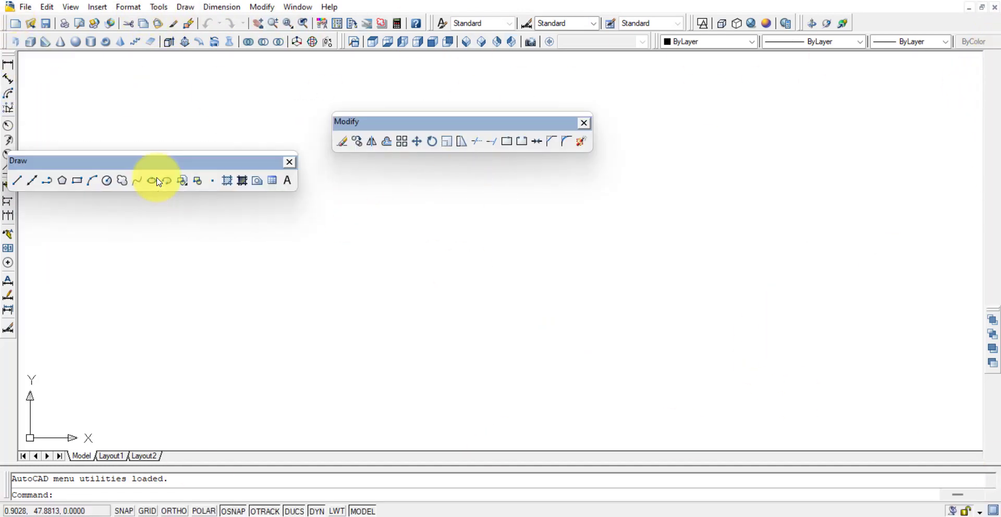
mouse_move(7, 54)
mouse_down()
mouse_move(162, 128)
mouse_move(201, 161)
mouse_up()
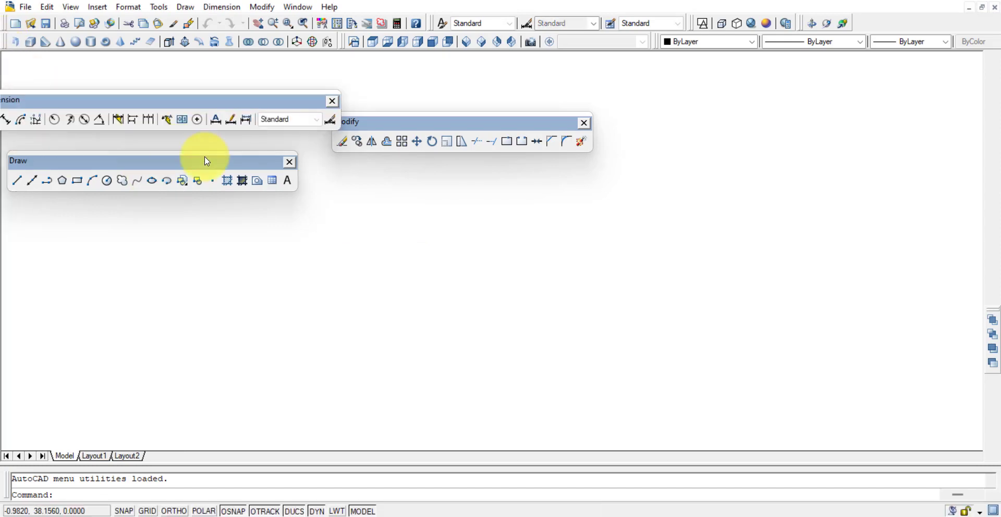
- Dock the Dimension, Draw and Modify toolbars back along the sides of the drawing area
drag(105, 99, 10, 107)
mouse_move(84, 177)
mouse_down()
mouse_move(12, 168)
mouse_move(40, 181)
mouse_move(25, 198)
mouse_up()
mouse_move(472, 125)
mouse_down()
mouse_move(974, 174)
mouse_move(993, 201)
mouse_up()
drag(995, 87, 991, 158)
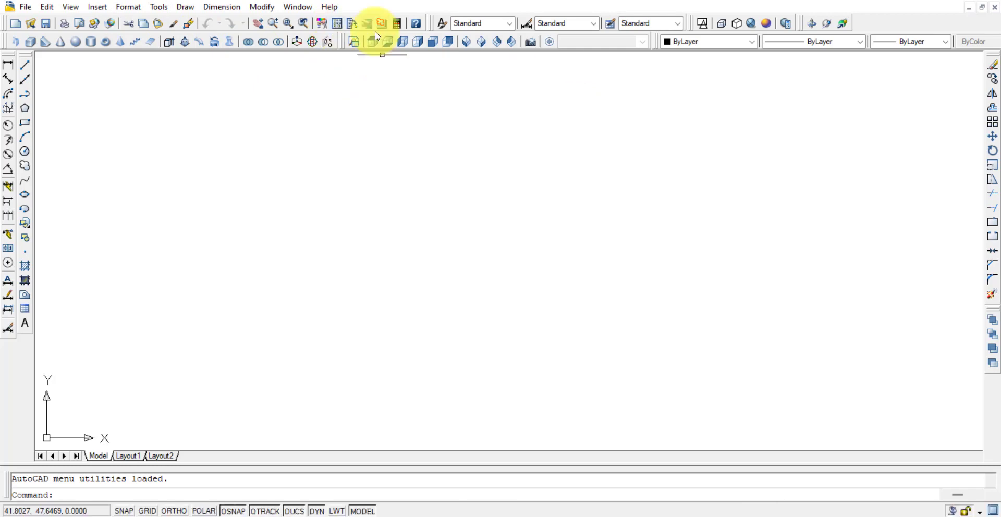
- Examine the list of available ACAD toolbars and which of them are switched on
right_click(339, 23)
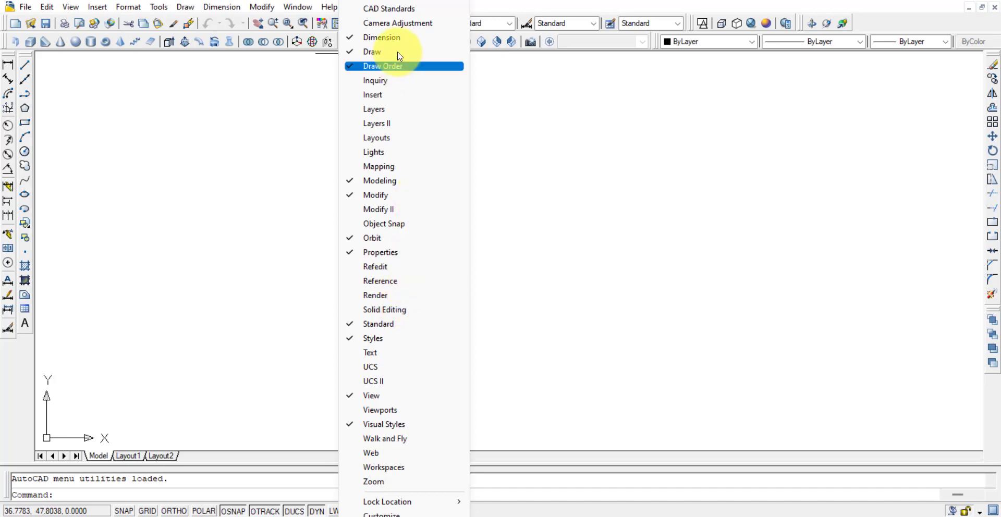
click(208, 182)
click(960, 128)
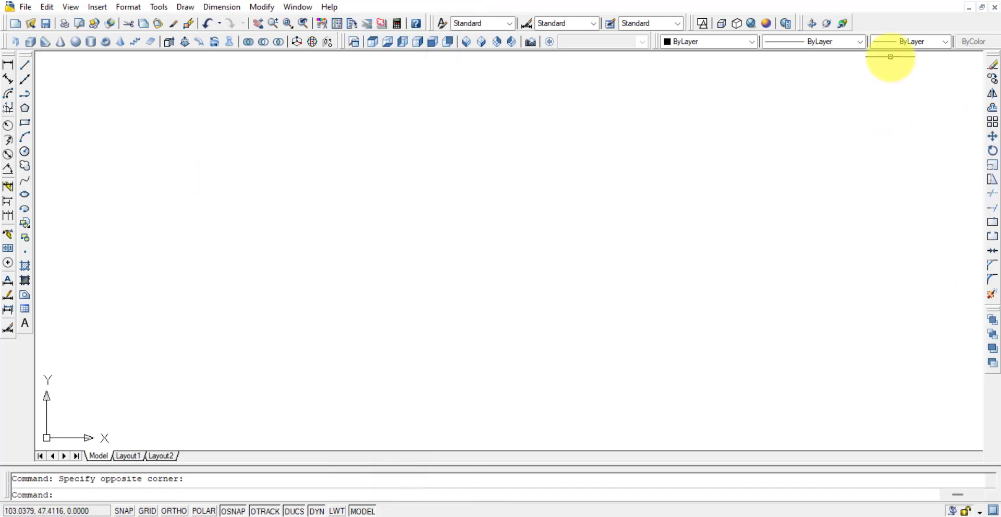
right_click(869, 29)
mouse_move(894, 37)
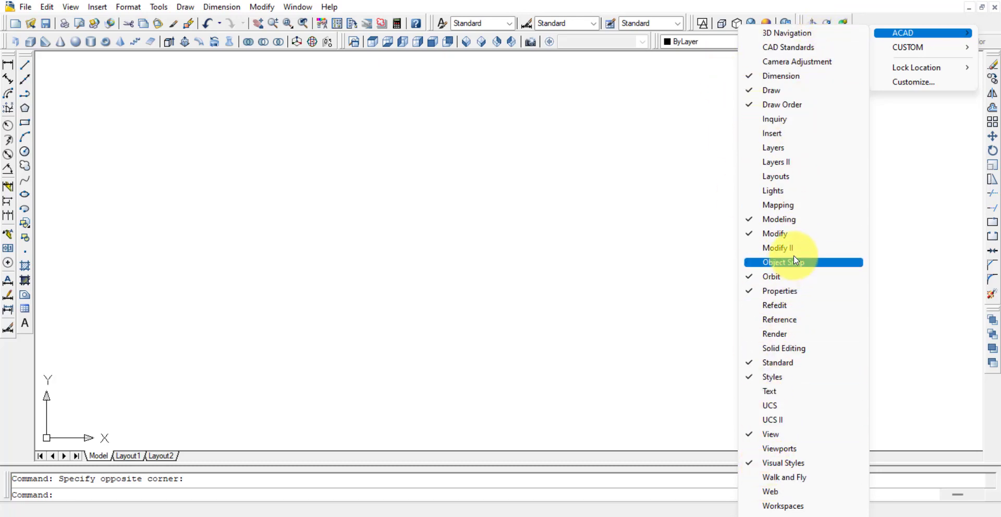
click(653, 241)
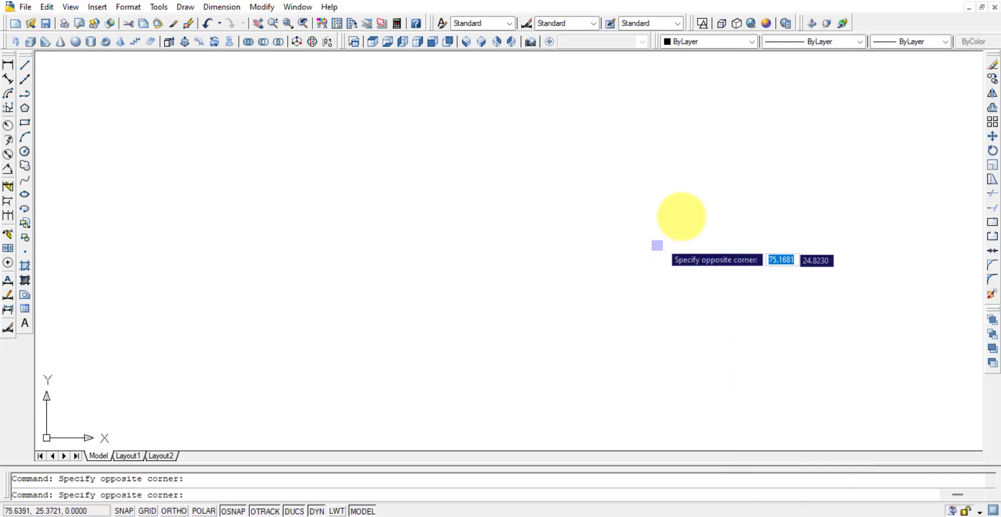
right_click(924, 23)
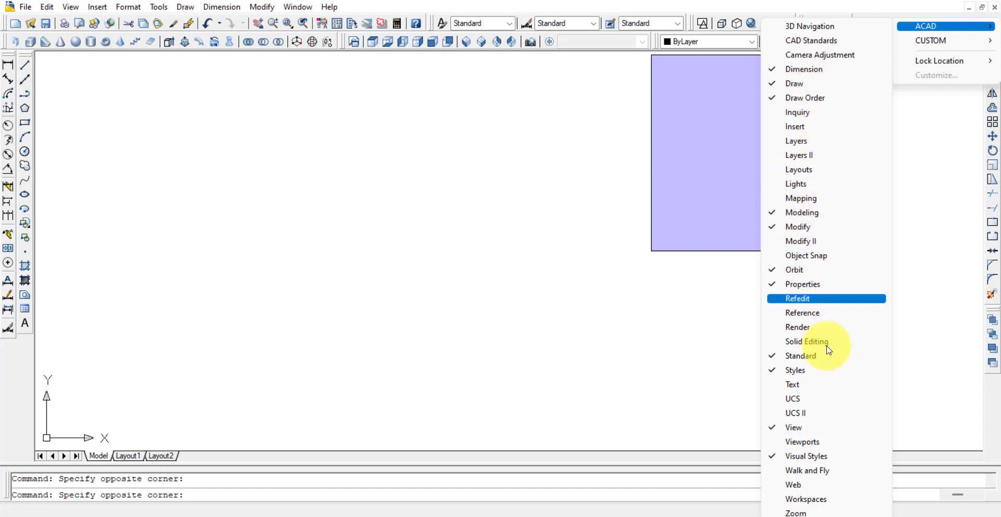
click(830, 460)
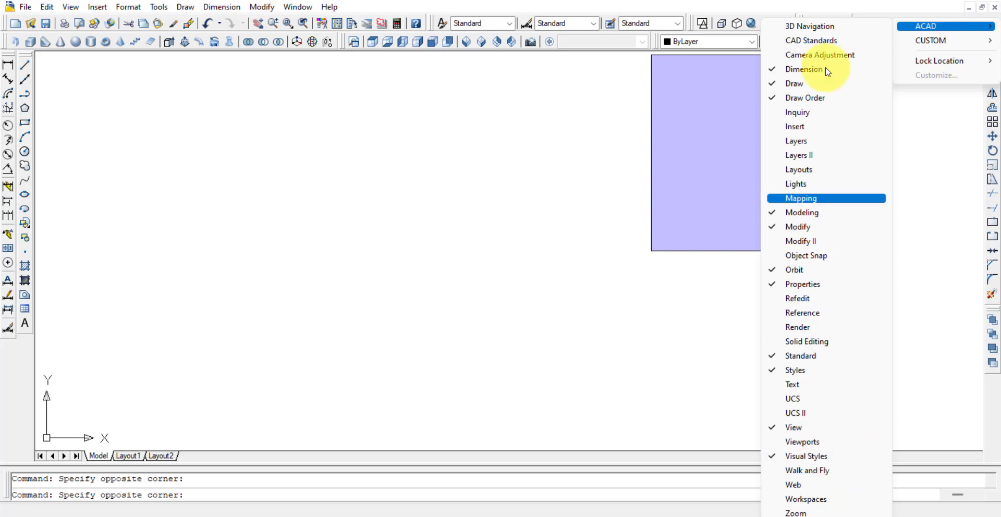
click(649, 257)
right_click(904, 27)
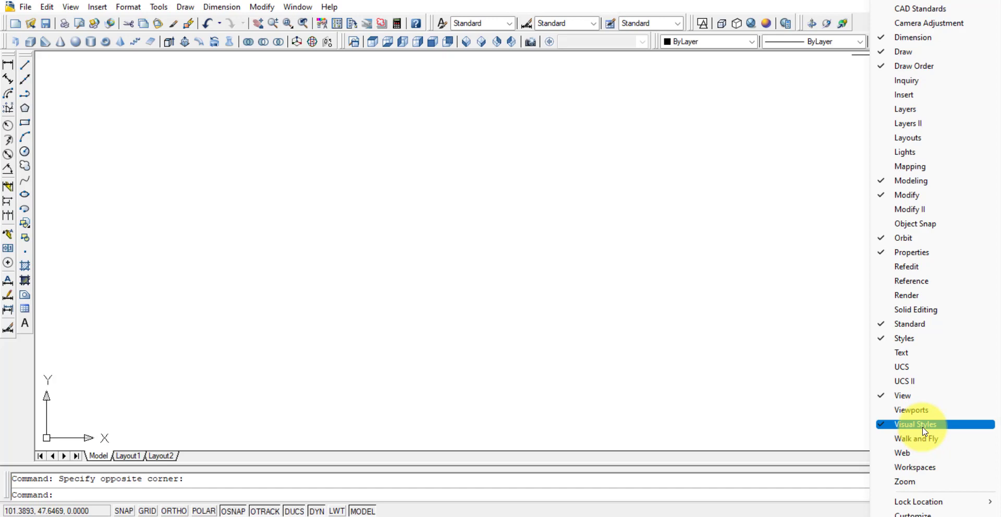
click(567, 186)
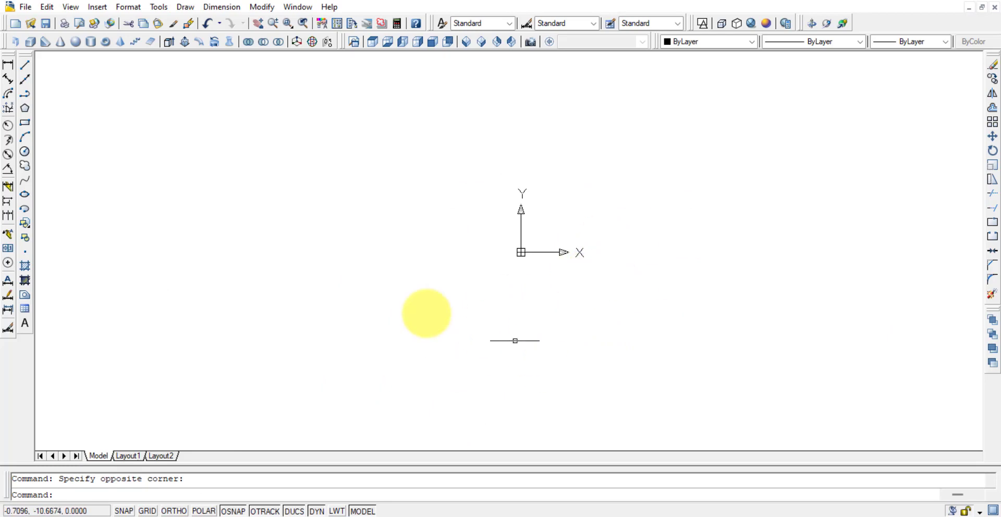
- Switch between model space and the paper layout, finishing in Layout1, and enlarge the command window to show more history lines
click(138, 457)
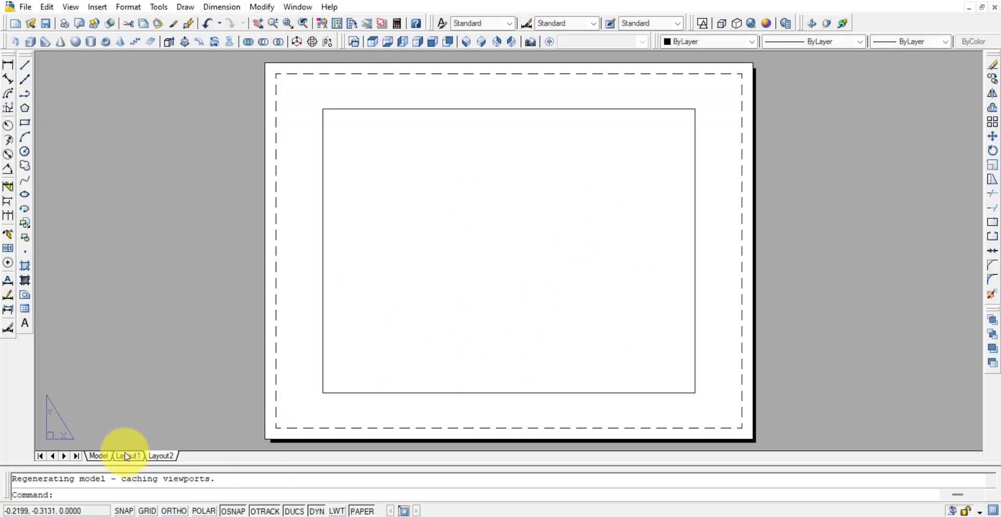
click(161, 456)
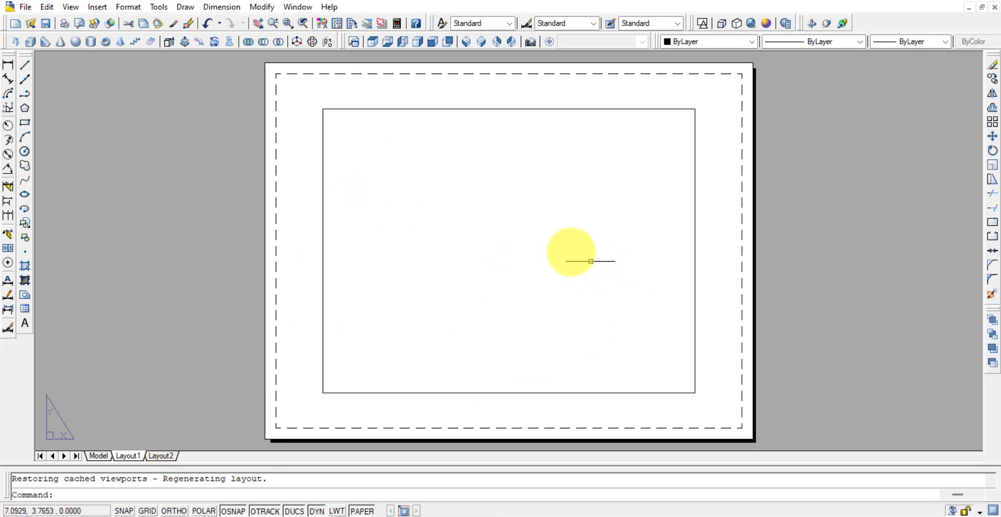
click(99, 456)
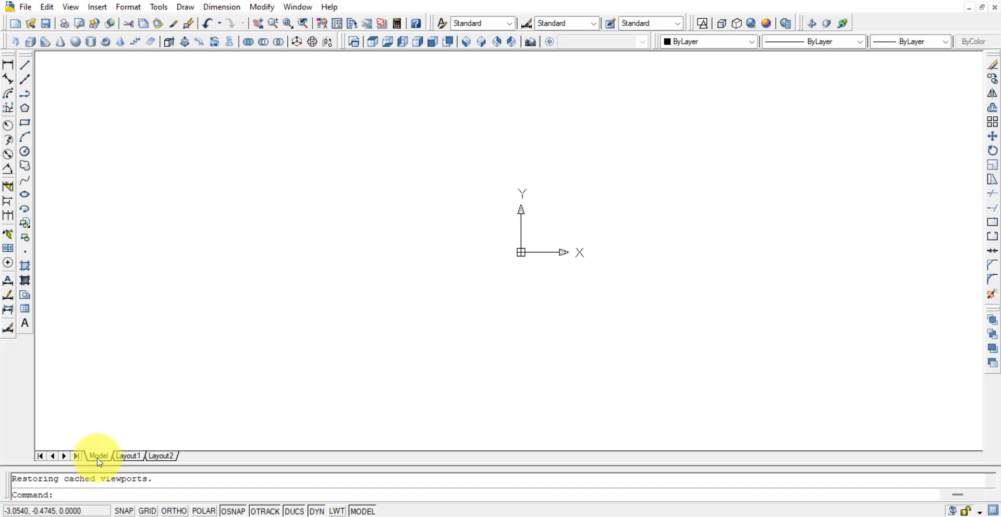
click(128, 456)
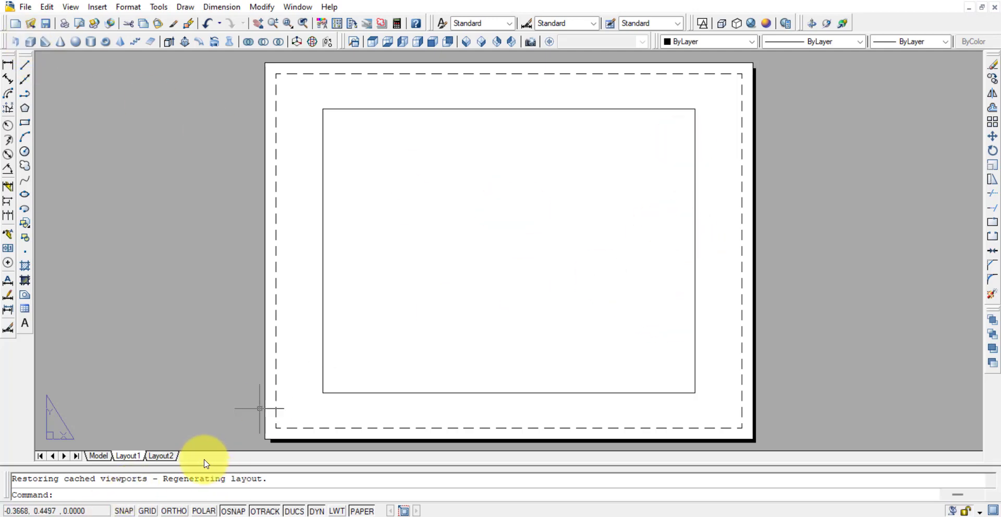
drag(237, 464, 238, 355)
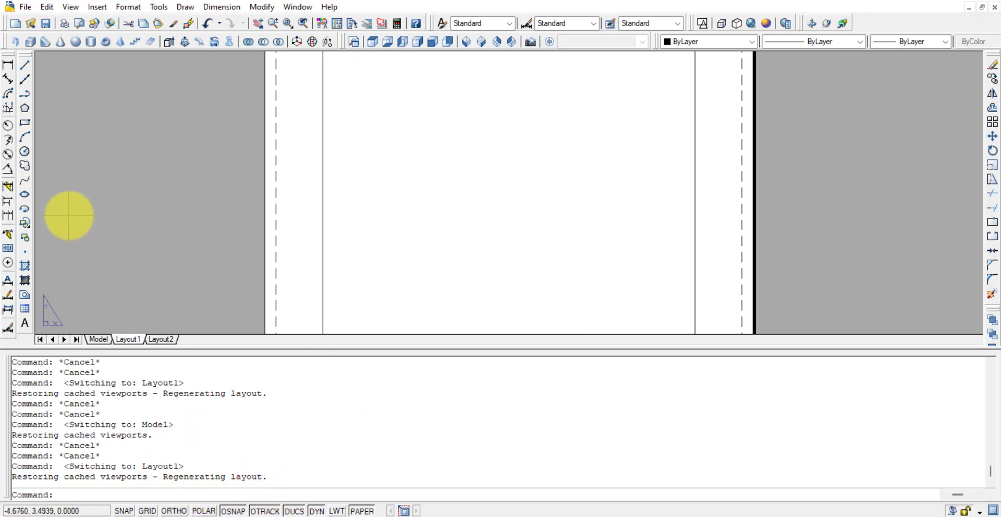
click(25, 66)
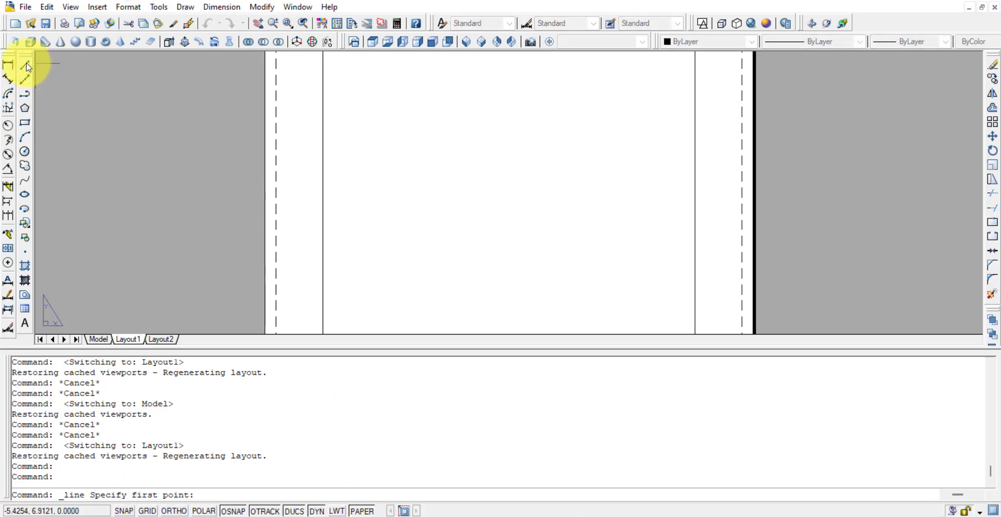
click(26, 66)
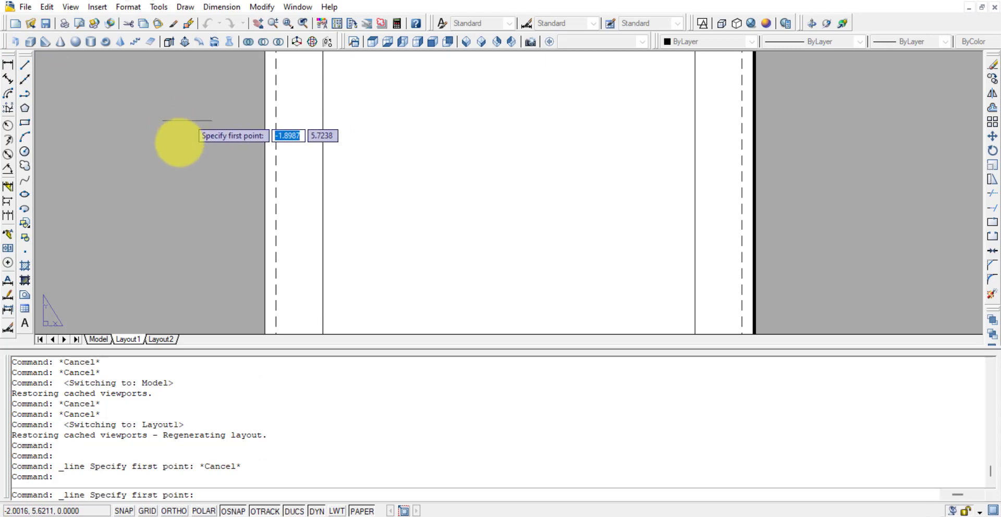
key(Escape)
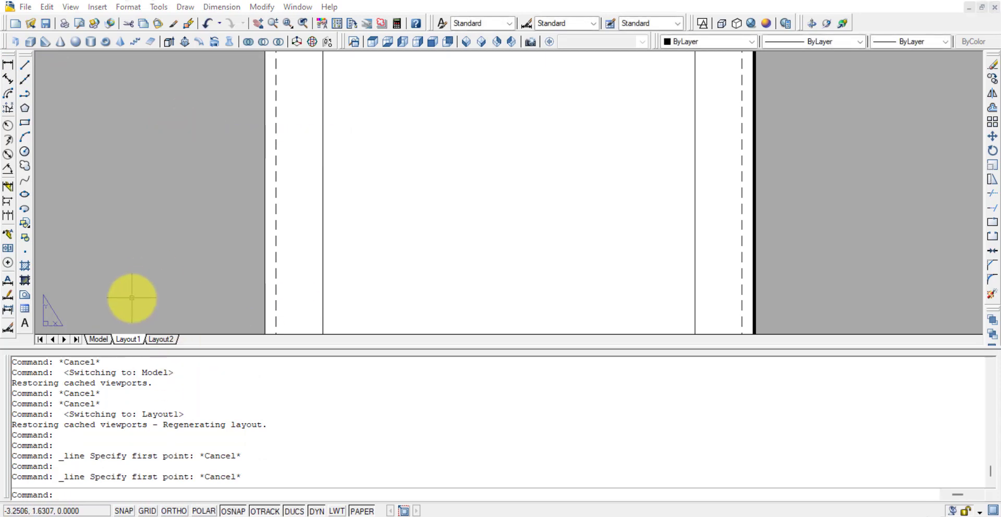
- Start the Line command with its alias L in Layout1, switch to model space, and start and cancel it there
text(l)
key(Return)
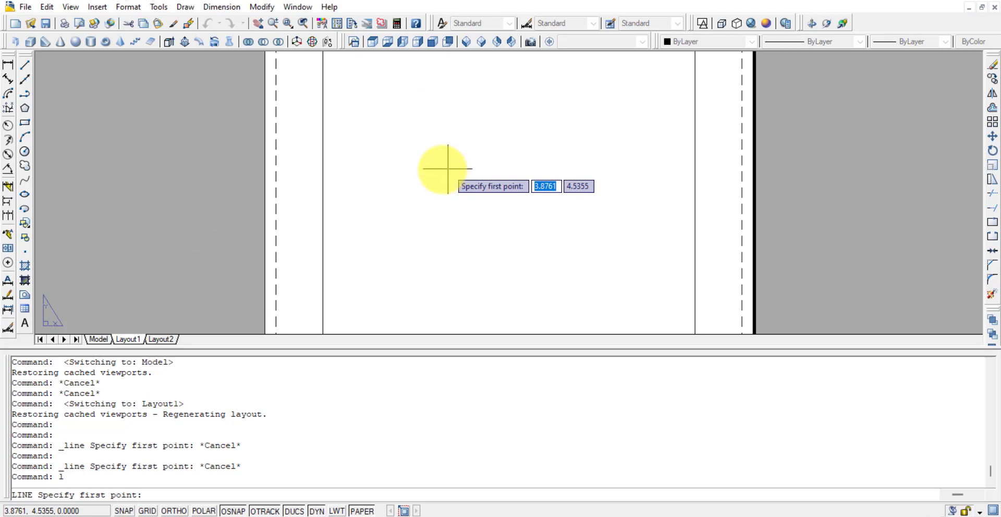
click(173, 511)
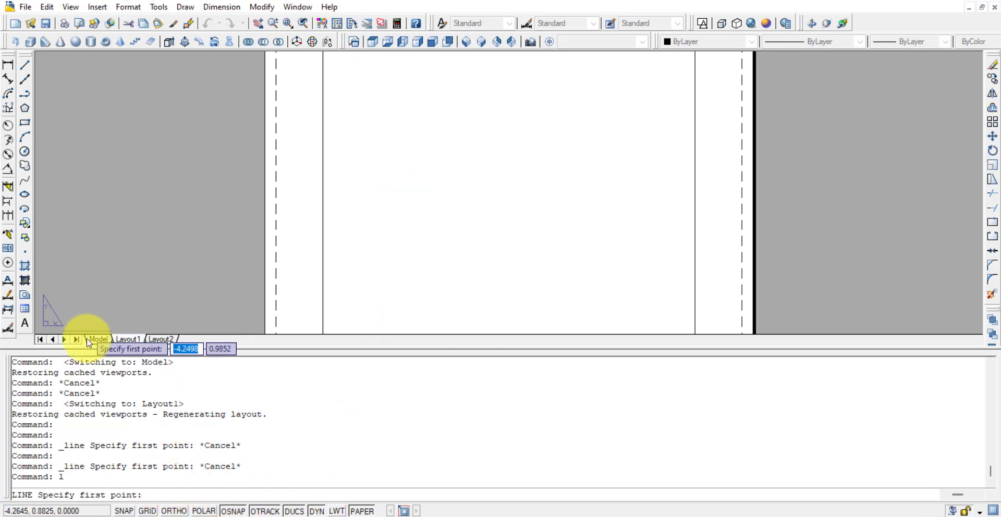
click(99, 345)
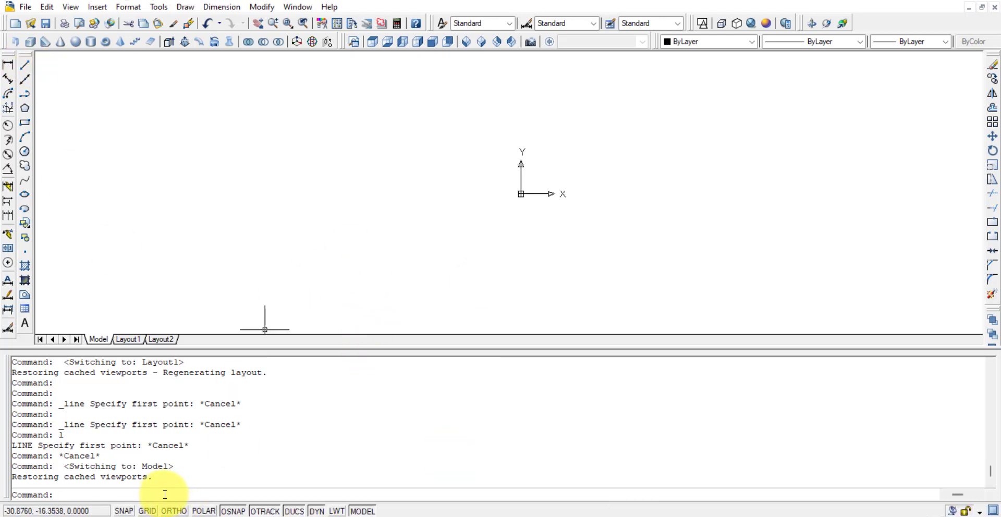
text(l)
key(Return)
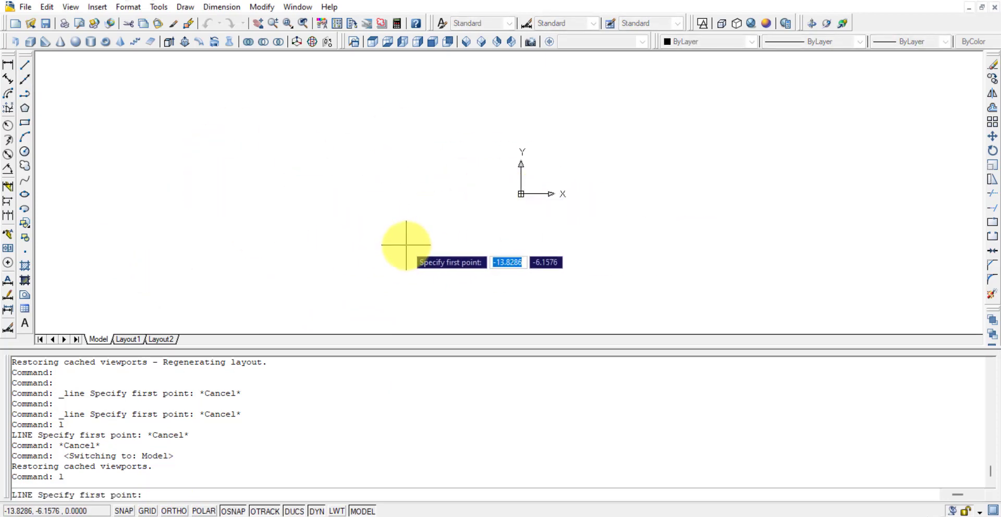
key(Escape)
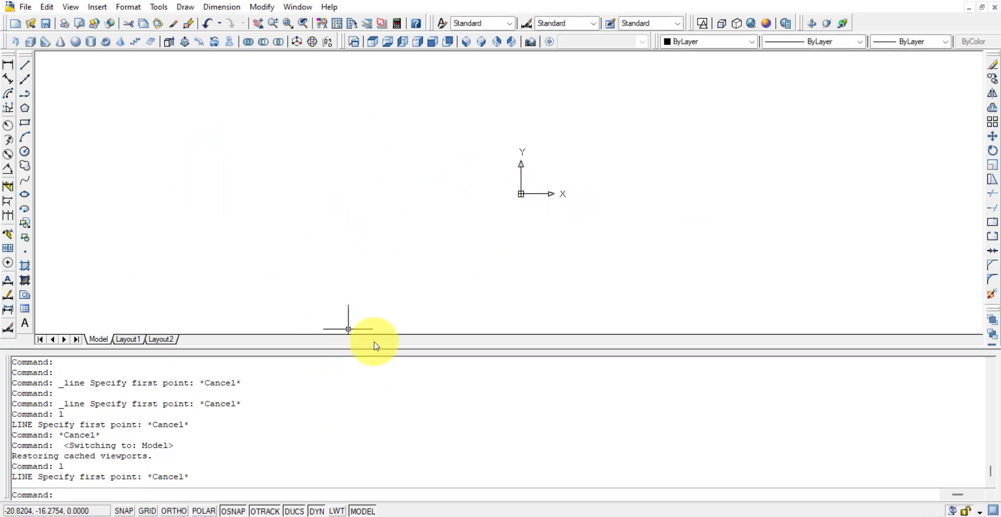
- Shrink the command window back to two lines of command history
mouse_move(362, 349)
mouse_down()
mouse_move(368, 477)
mouse_move(336, 448)
mouse_up()
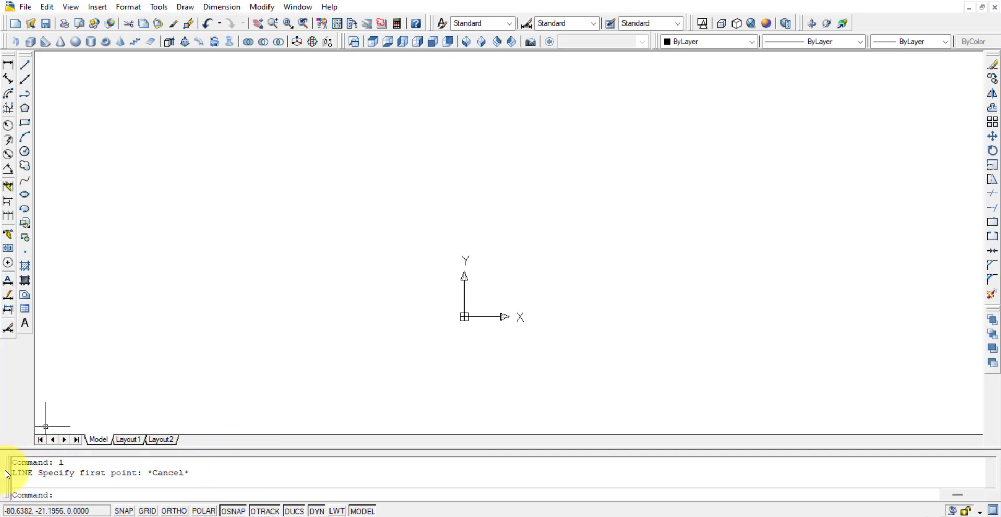
mouse_move(8, 474)
mouse_down()
mouse_move(183, 328)
mouse_move(175, 326)
mouse_move(134, 465)
mouse_up()
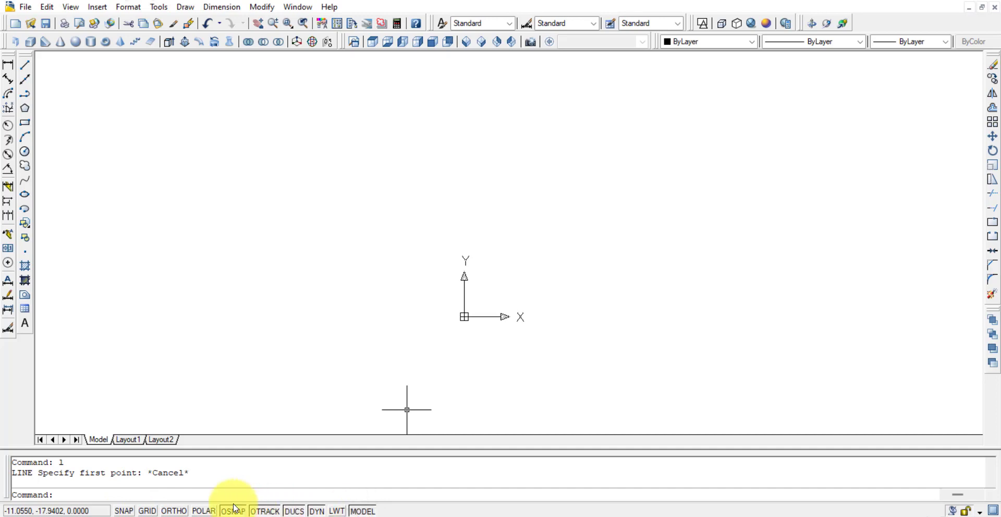
- Turn on Ortho mode and draw a continuous chain of six horizontal and vertical line segments around the origin
click(172, 512)
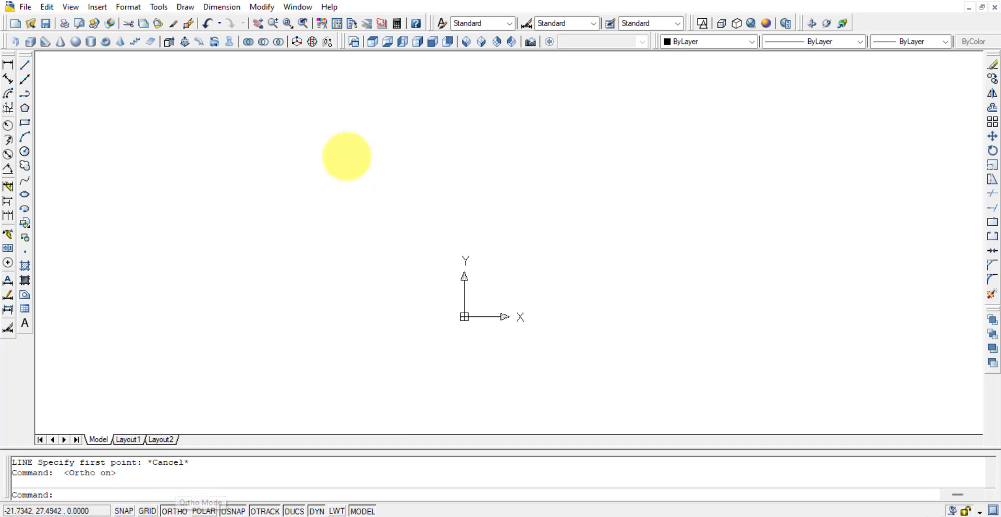
click(24, 64)
click(235, 277)
click(525, 277)
click(525, 170)
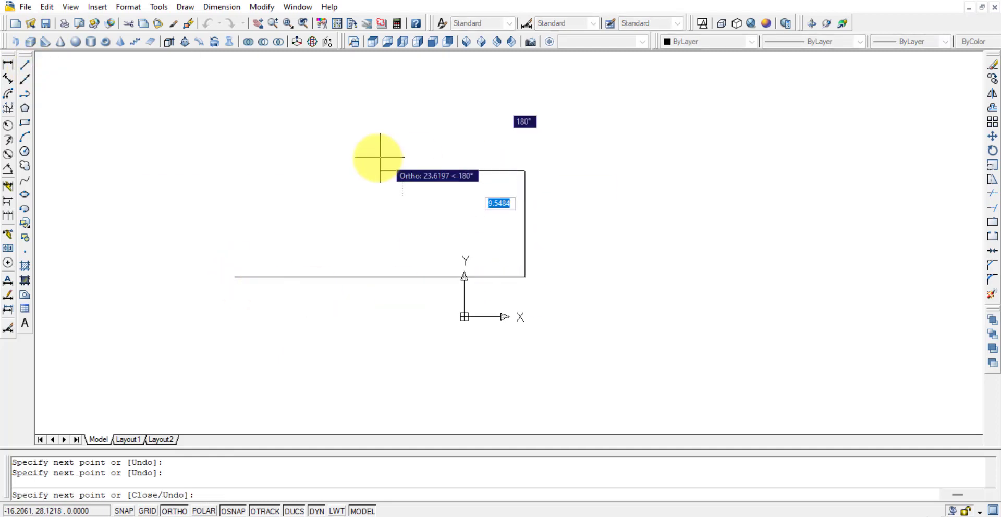
click(377, 171)
click(377, 354)
click(638, 354)
click(638, 160)
key(Escape)
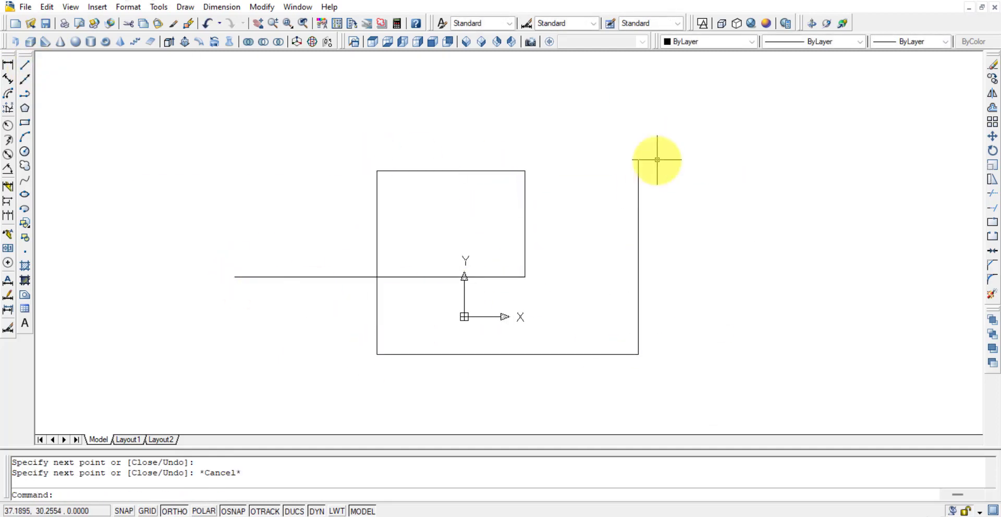
- Turn on polar tracking and draw a continuous zigzag chain of ten line segments at free angles across the drawing
click(204, 512)
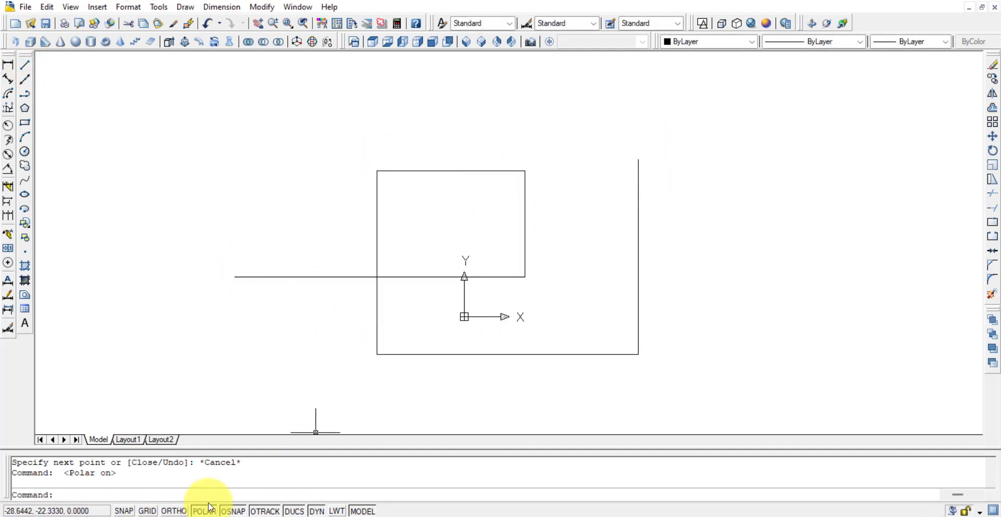
click(25, 64)
click(196, 322)
click(280, 139)
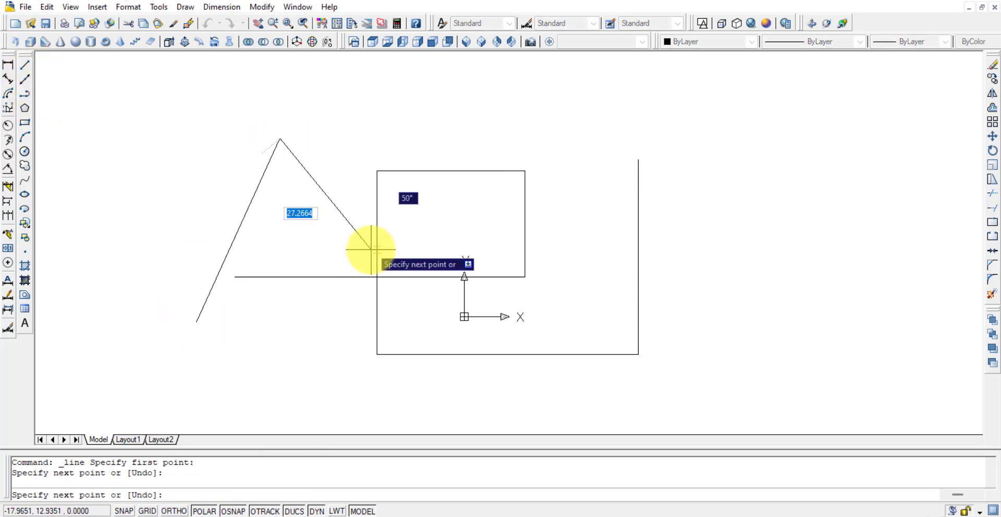
click(377, 249)
click(576, 98)
click(739, 245)
click(623, 306)
click(552, 295)
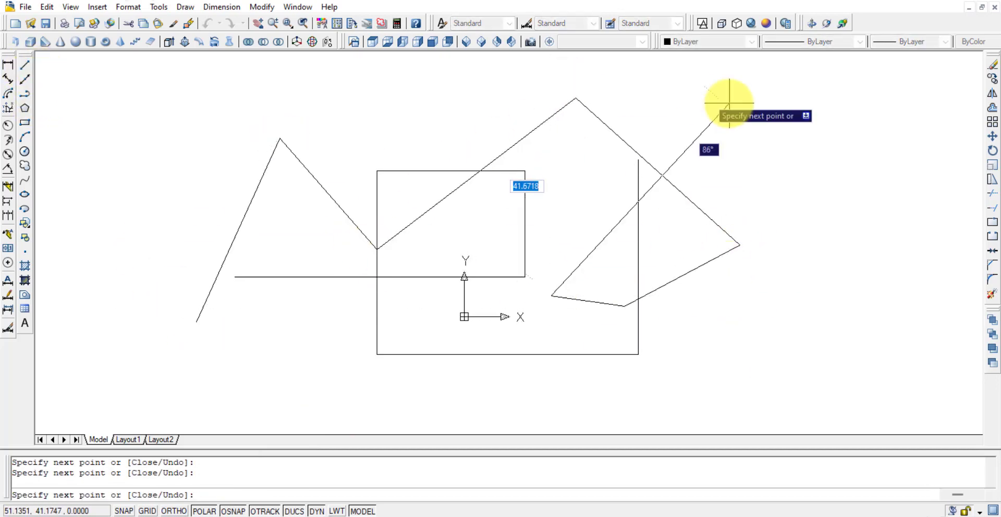
click(737, 103)
click(803, 122)
click(803, 388)
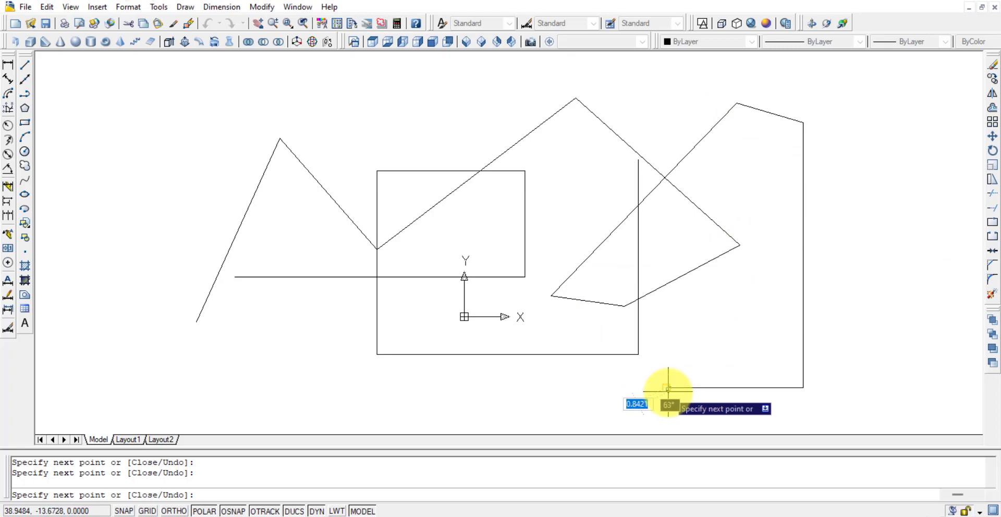
click(668, 388)
key(Escape)
- Turn Ortho mode back on
click(174, 511)
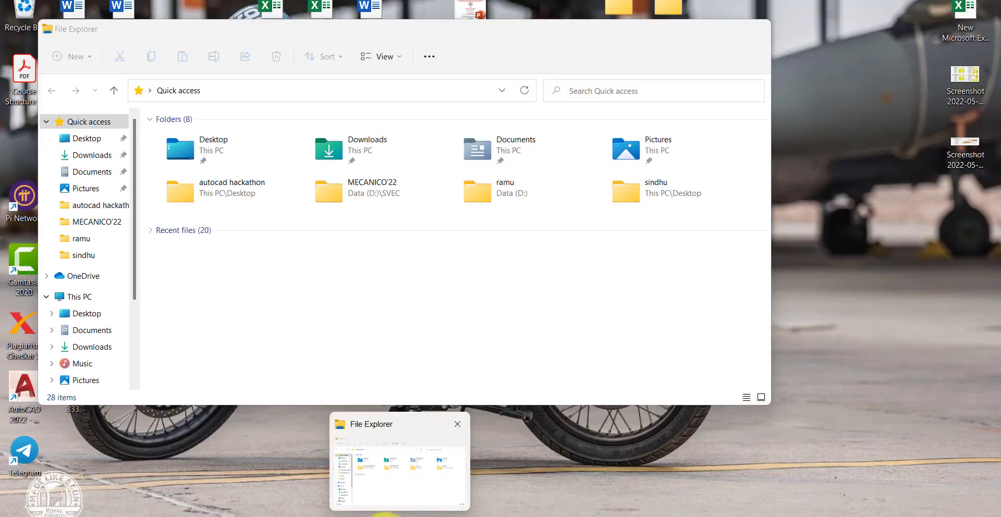
mouse_move(609, 514)
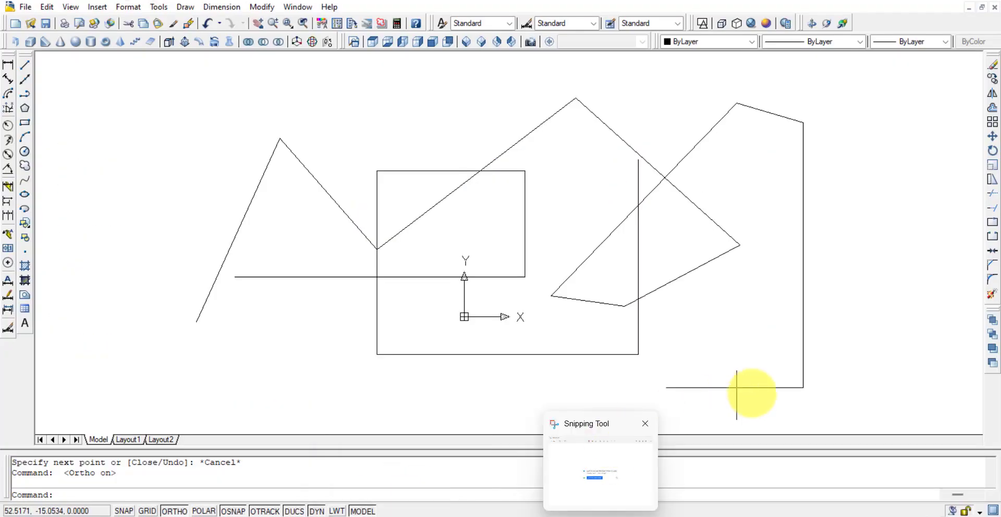
click(781, 381)
click(761, 345)
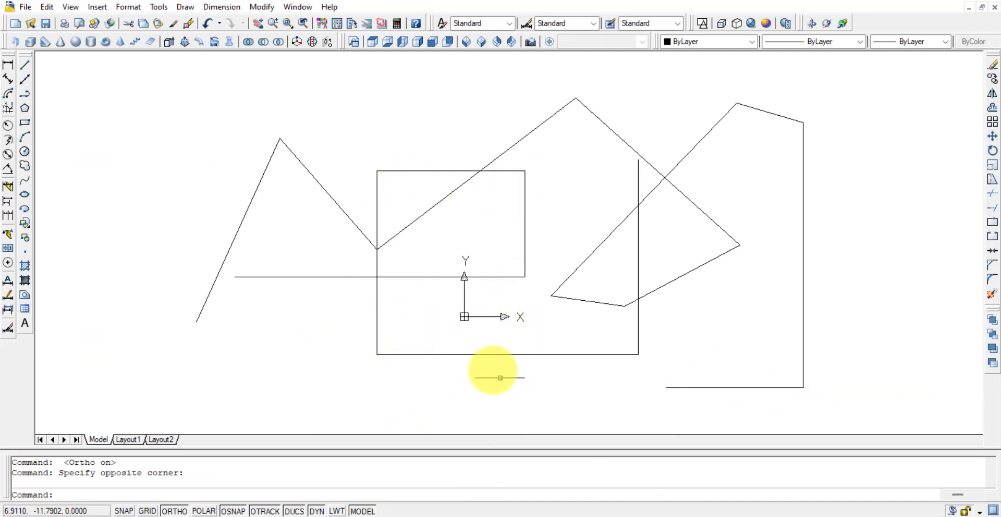
click(203, 511)
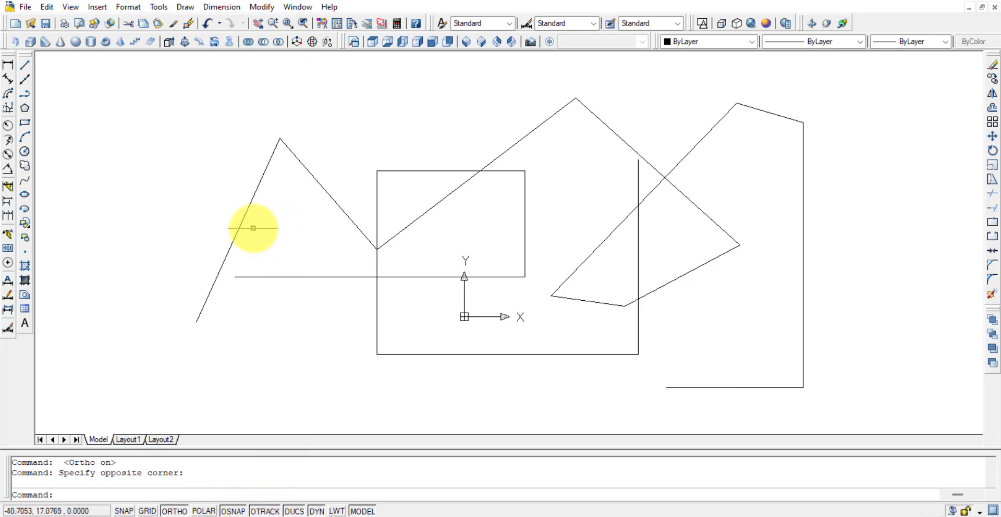
- Move the leftmost slanted line slightly left by its midpoint grip, separating it from the adjoining line
click(235, 238)
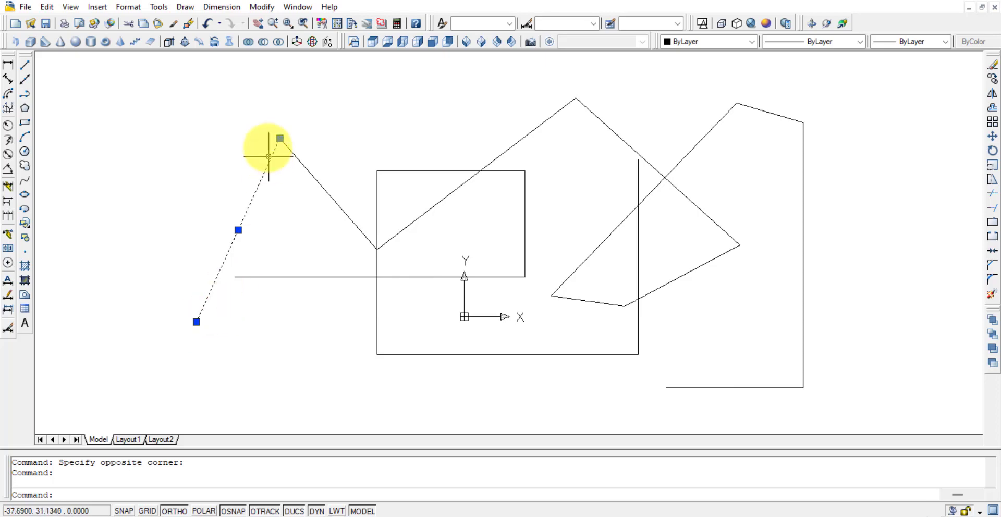
click(238, 230)
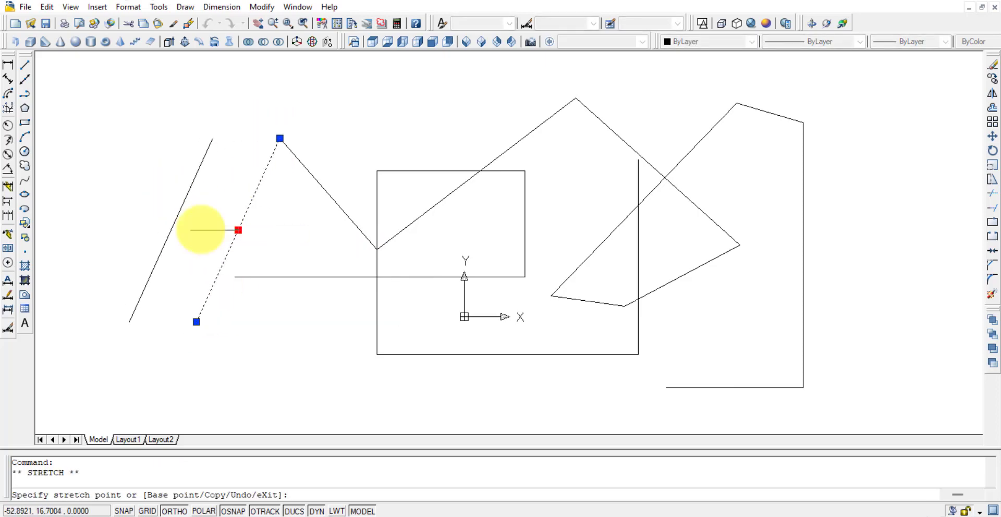
click(189, 230)
click(189, 230)
click(228, 230)
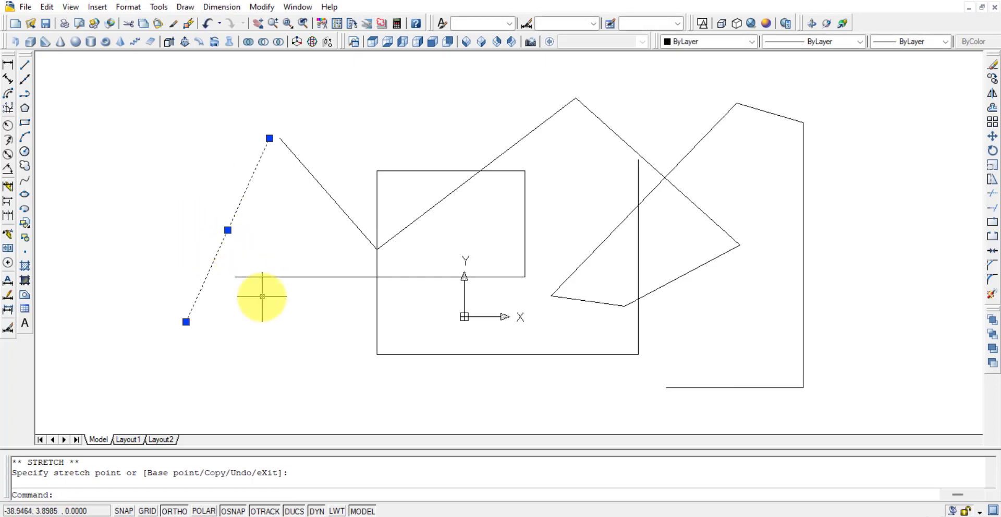
click(328, 199)
click(329, 197)
click(324, 197)
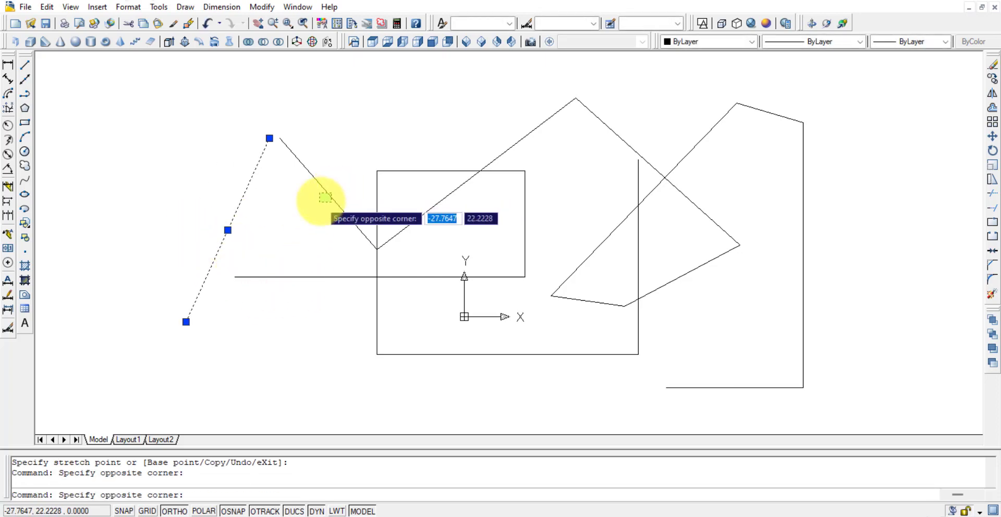
click(417, 217)
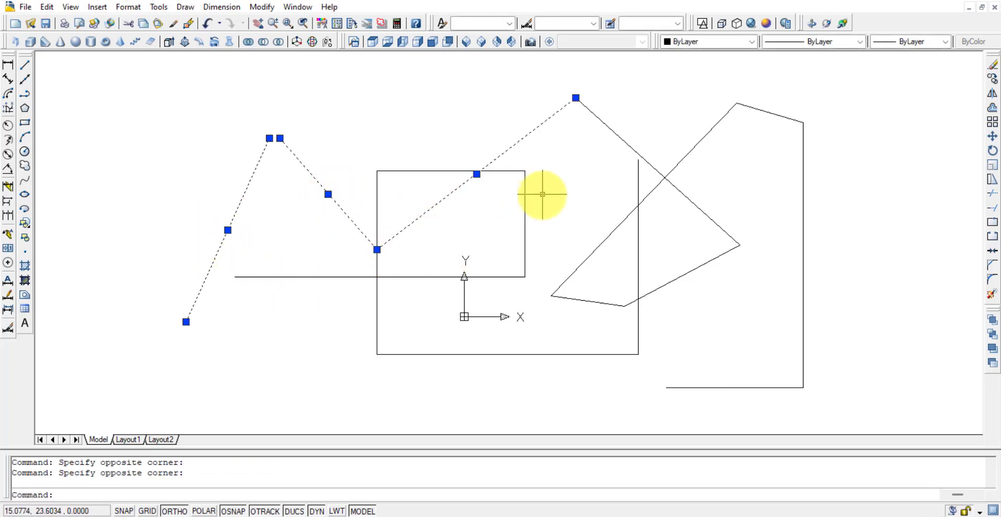
key(Escape)
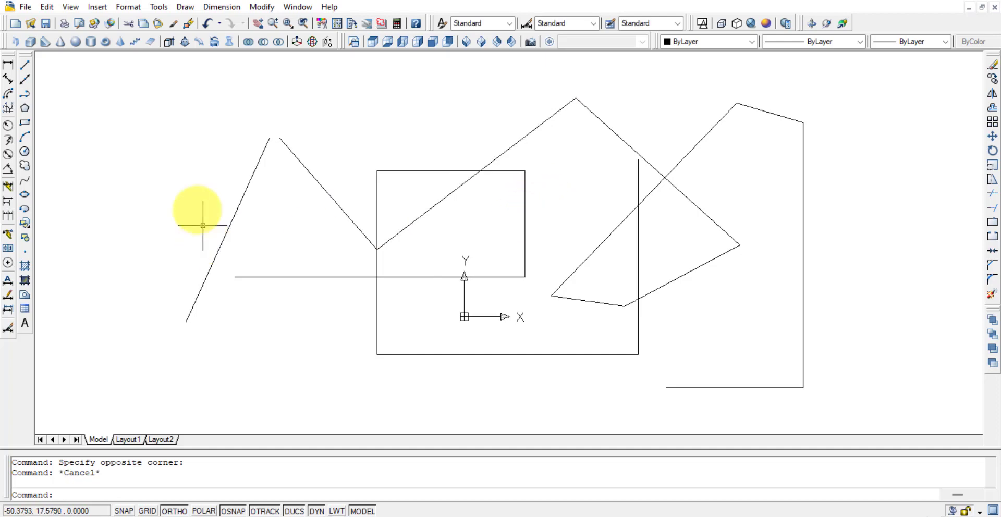
- In the object snap settings, clear all modes, enable Endpoint alone, and reselect every mode before accepting and cancelling the Line command
click(24, 66)
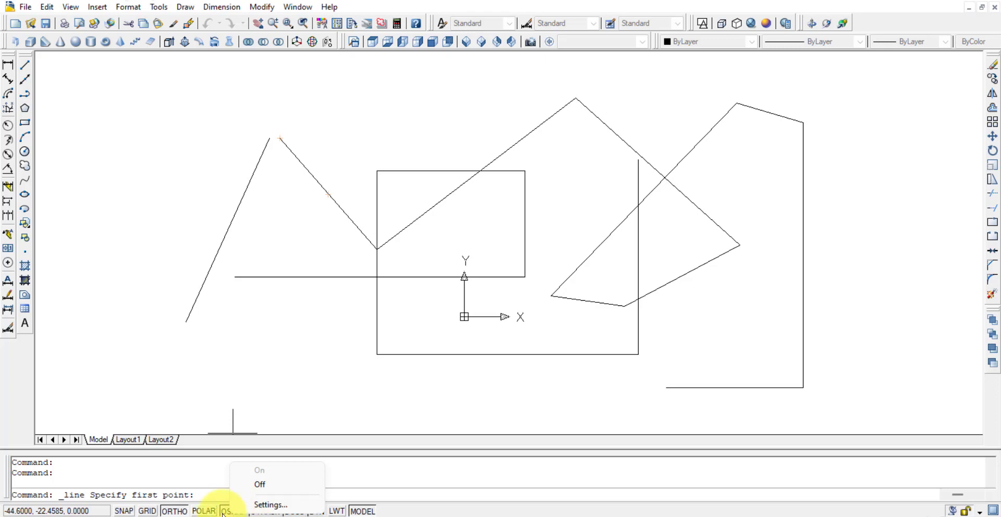
click(258, 504)
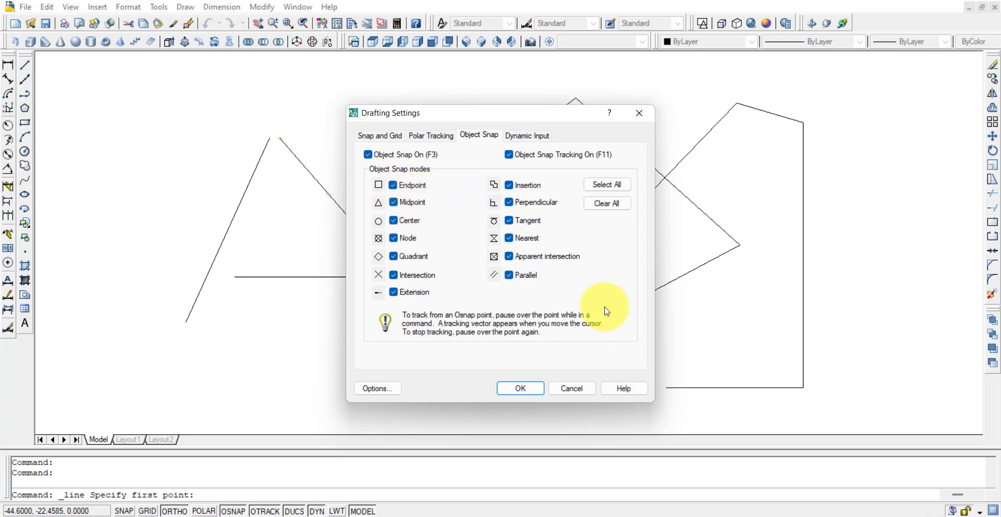
click(601, 206)
click(393, 185)
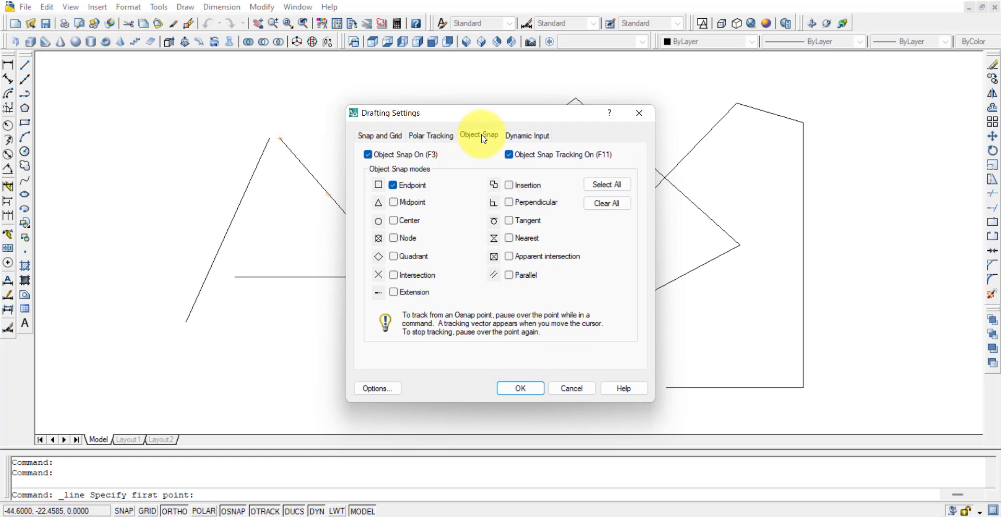
click(608, 186)
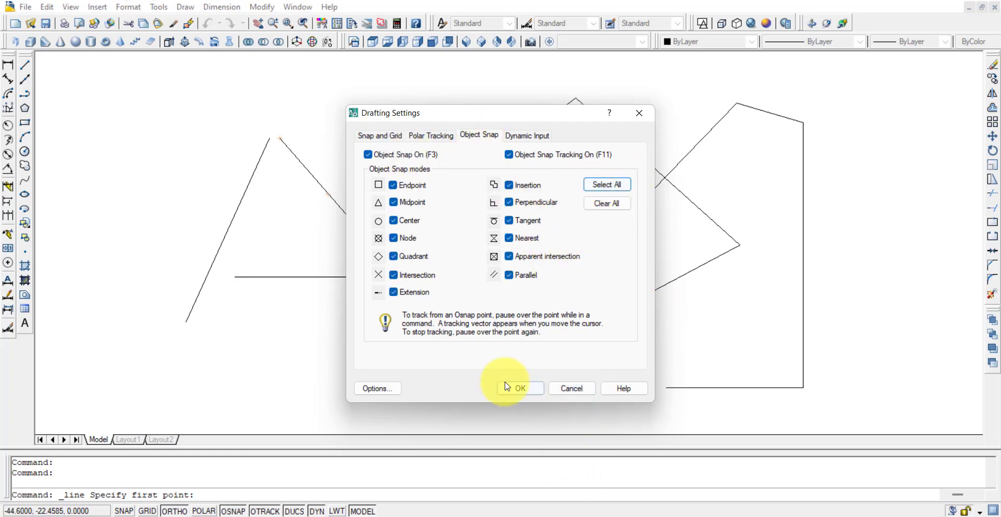
click(517, 389)
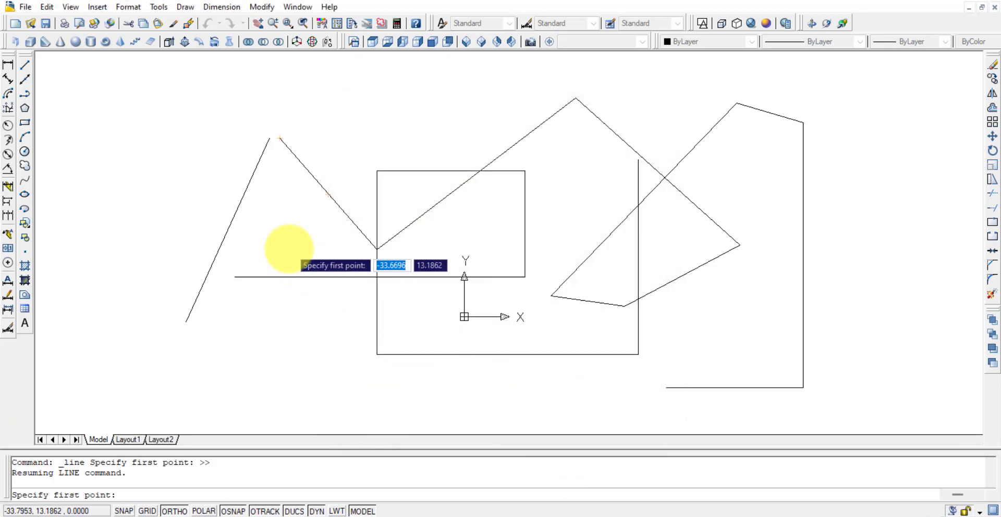
key(Escape)
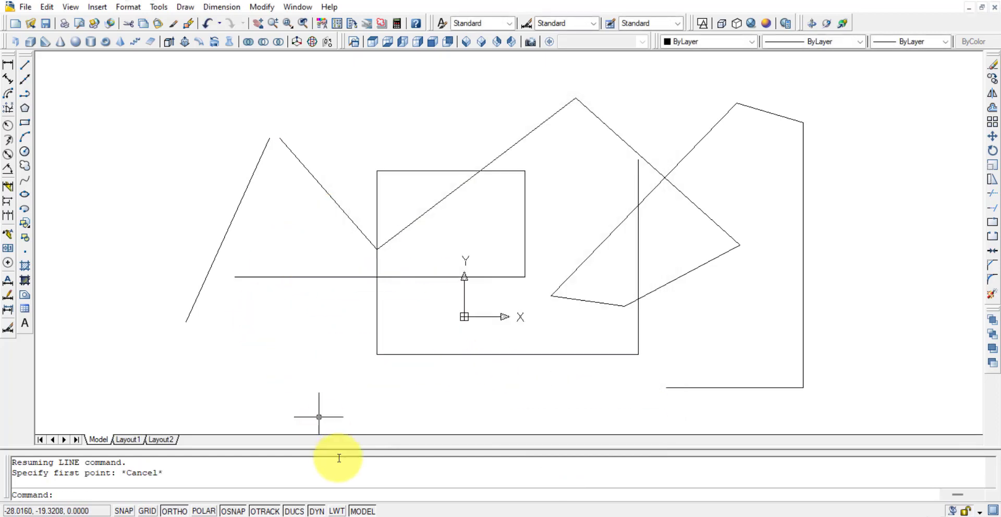
- Turn off object snap and object snap tracking and start the Line command without snapping
click(233, 511)
click(259, 512)
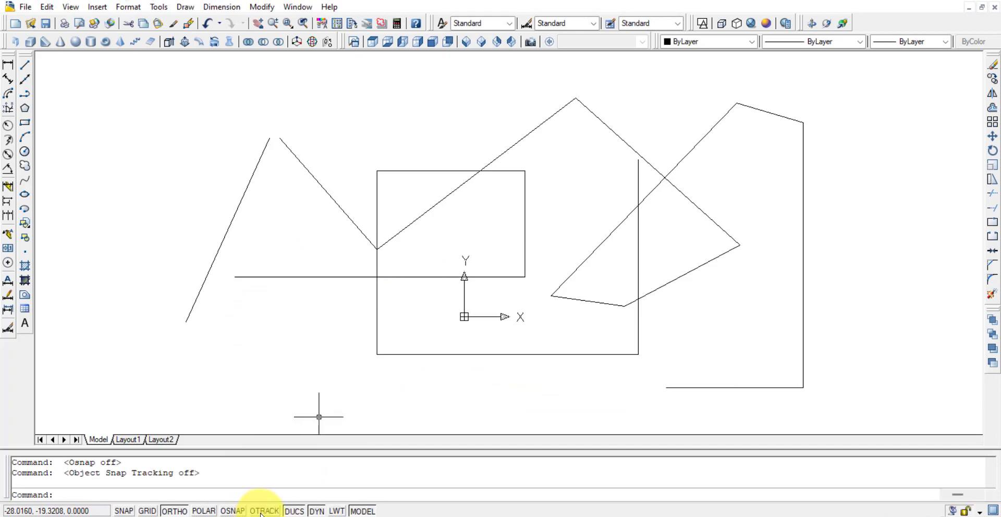
click(29, 77)
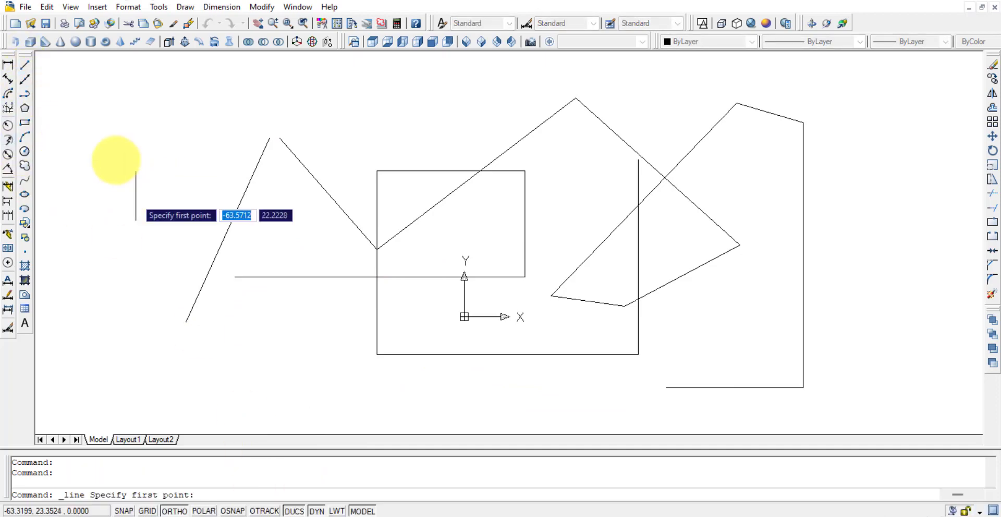
- Turn object snap and object snap tracking back on and preview the endpoint snap at the upper end of the leftmost slanted line
click(24, 65)
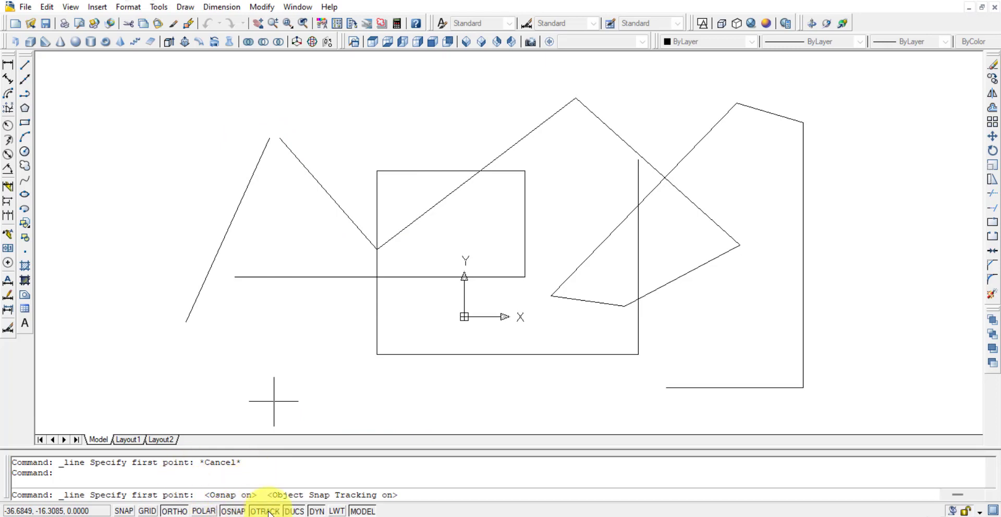
click(25, 65)
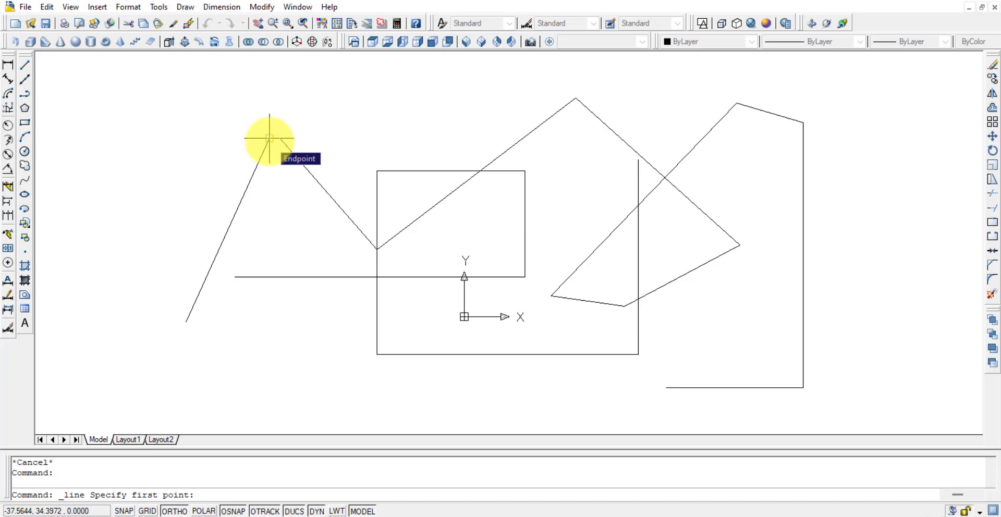
scroll(269, 140, up, 3)
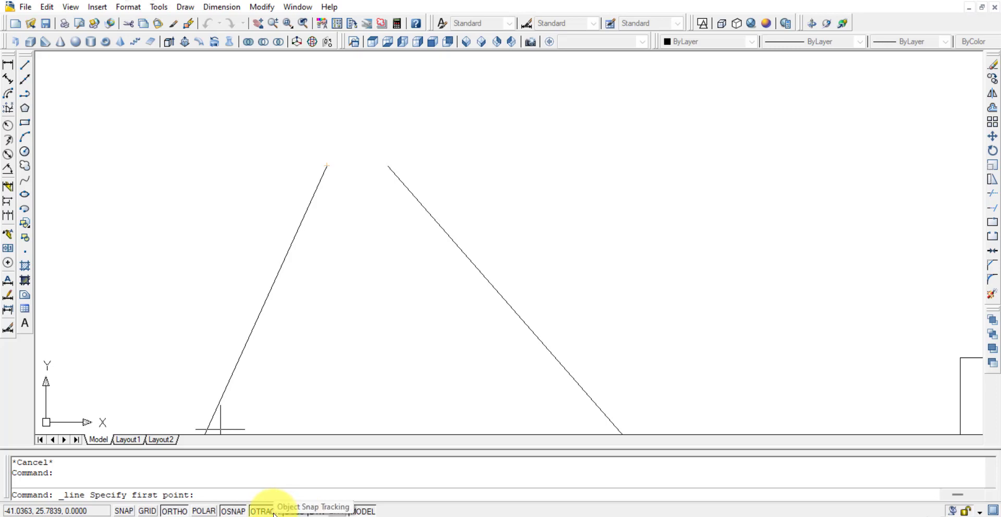
- Turn dynamic input back on and cancel the Line command
click(23, 71)
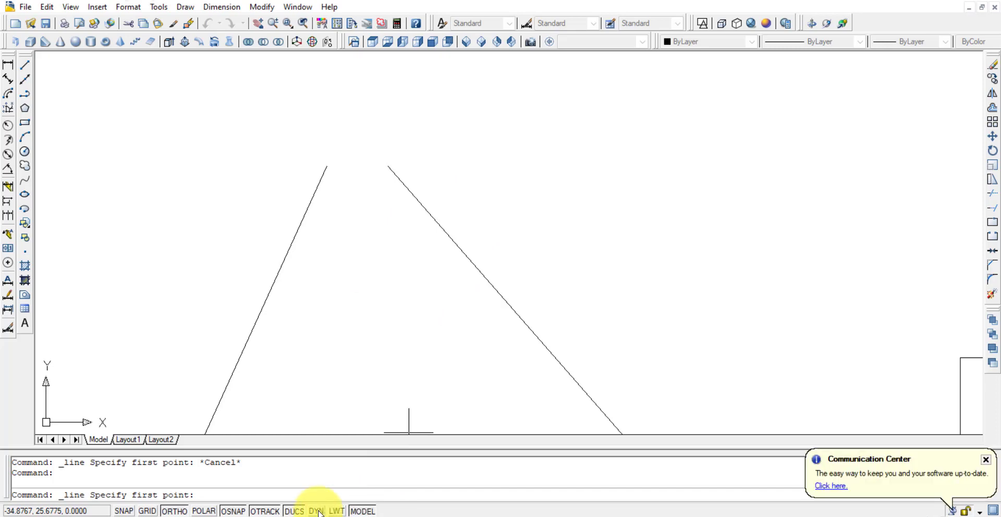
click(318, 511)
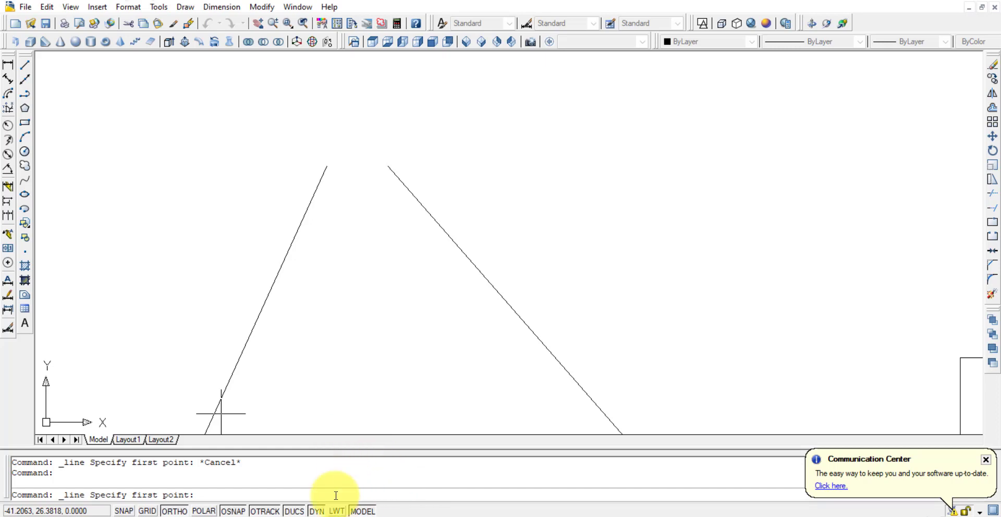
key(Escape)
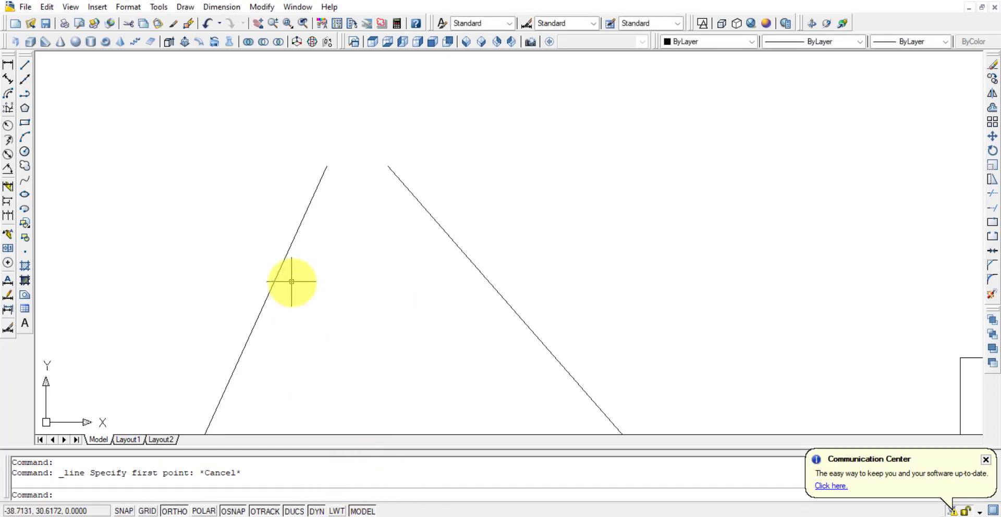
- Set the lineweight of the long horizontal line above the origin to 0.60 mm
scroll(293, 261, down, 3)
scroll(313, 271, down, 3)
scroll(358, 212, up, 2)
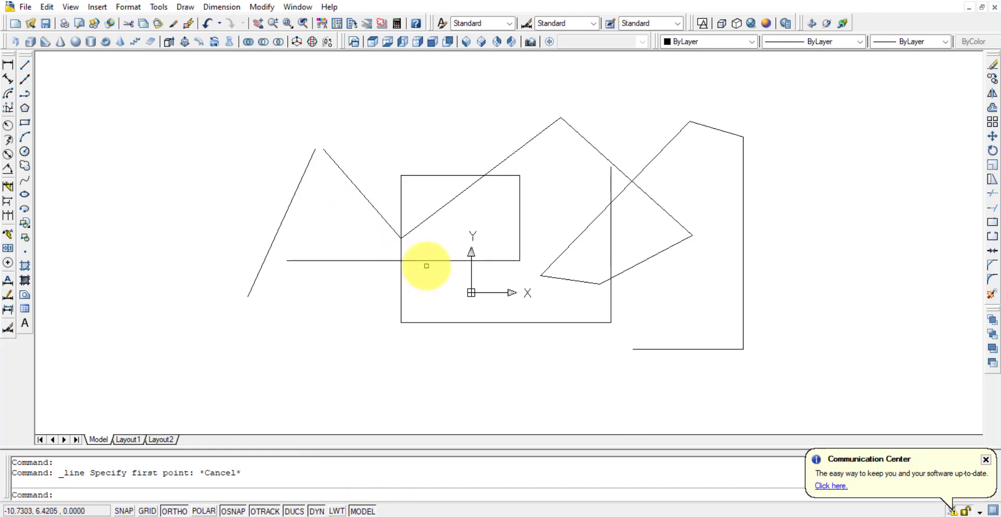
click(425, 261)
scroll(511, 332, up, 2)
middle_drag(505, 336, 527, 396)
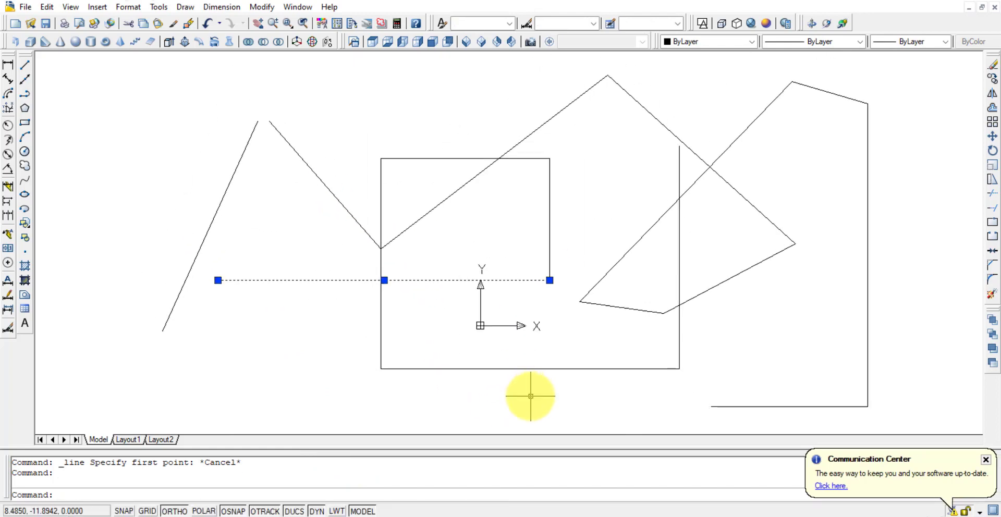
click(894, 41)
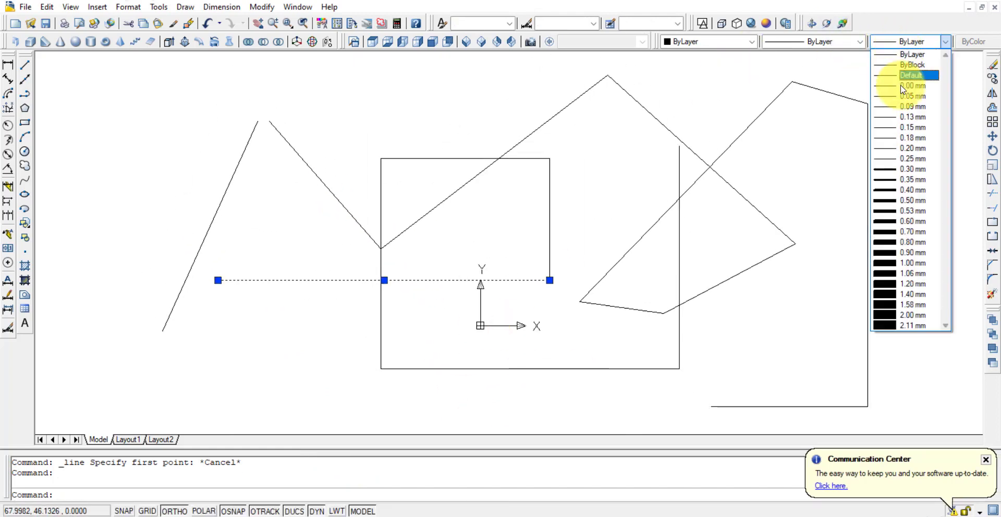
click(732, 88)
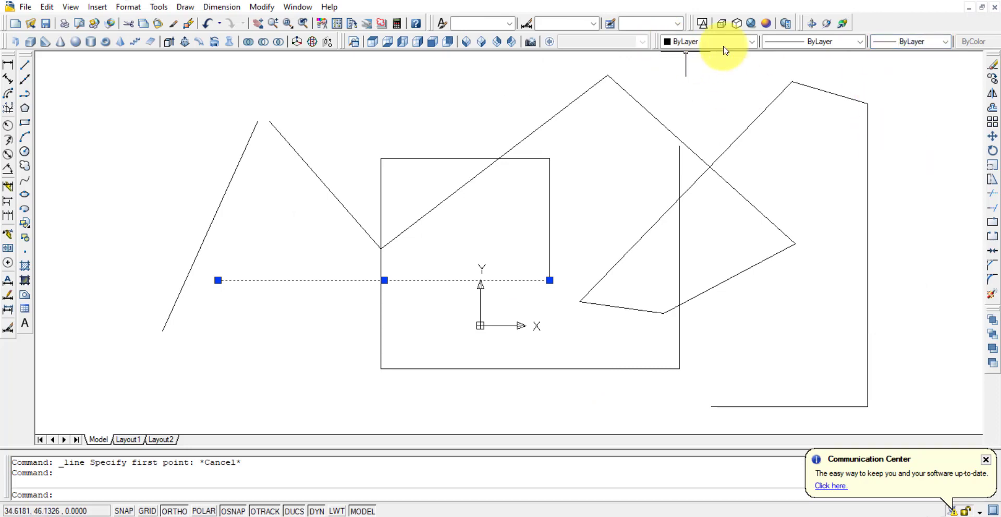
click(933, 43)
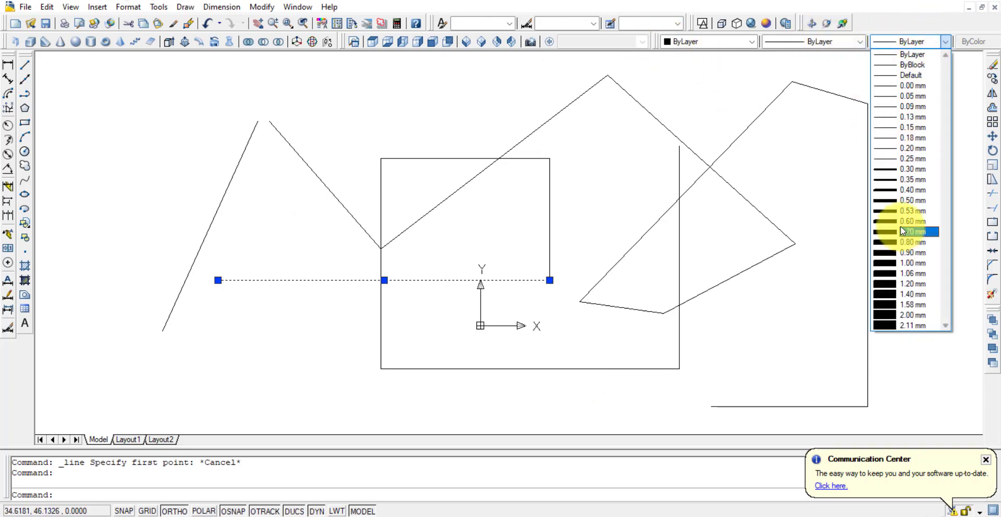
click(902, 225)
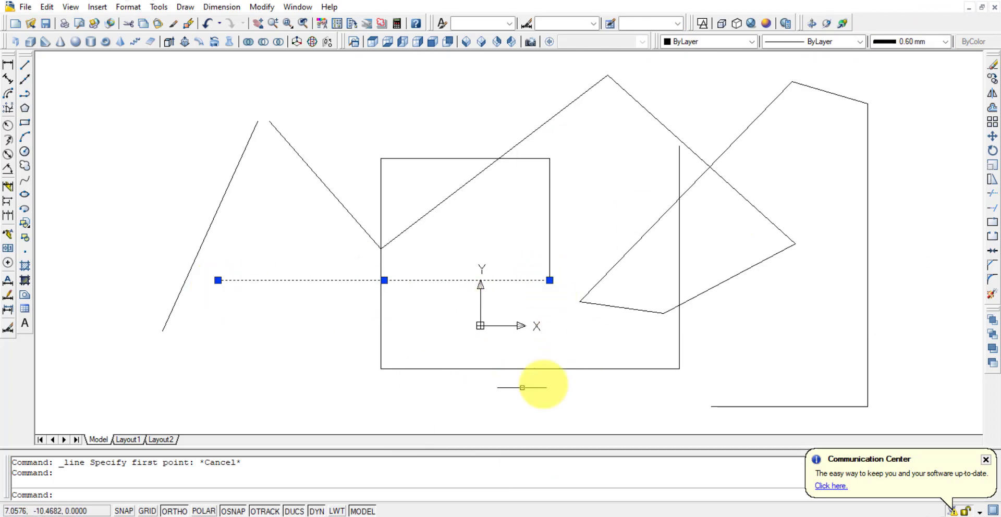
- Turn on lineweight display, clear the line selection and dismiss the Communication Center notice
click(336, 511)
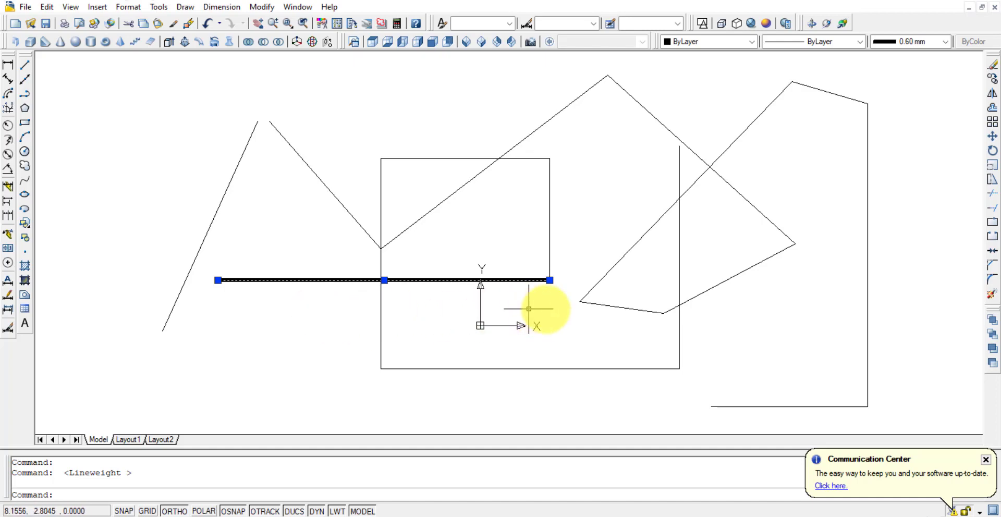
key(Escape)
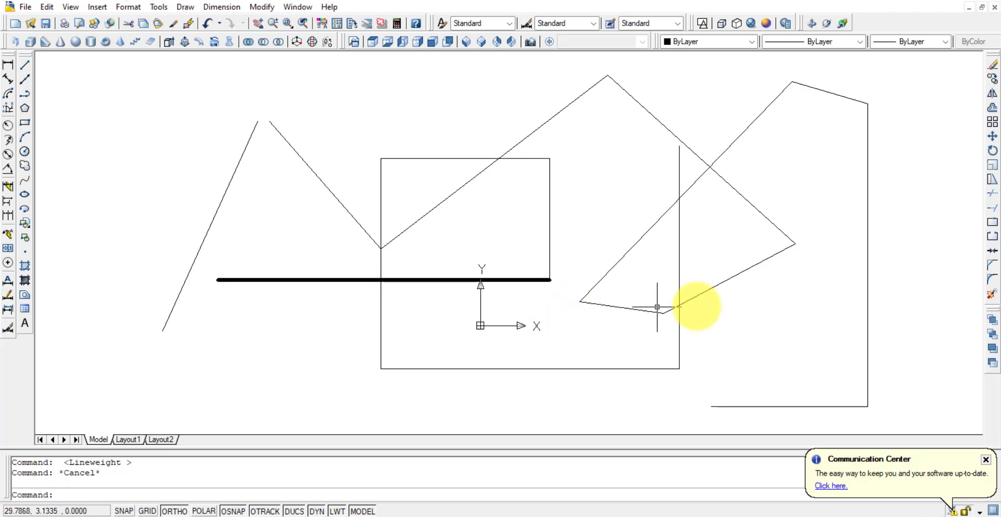
click(983, 462)
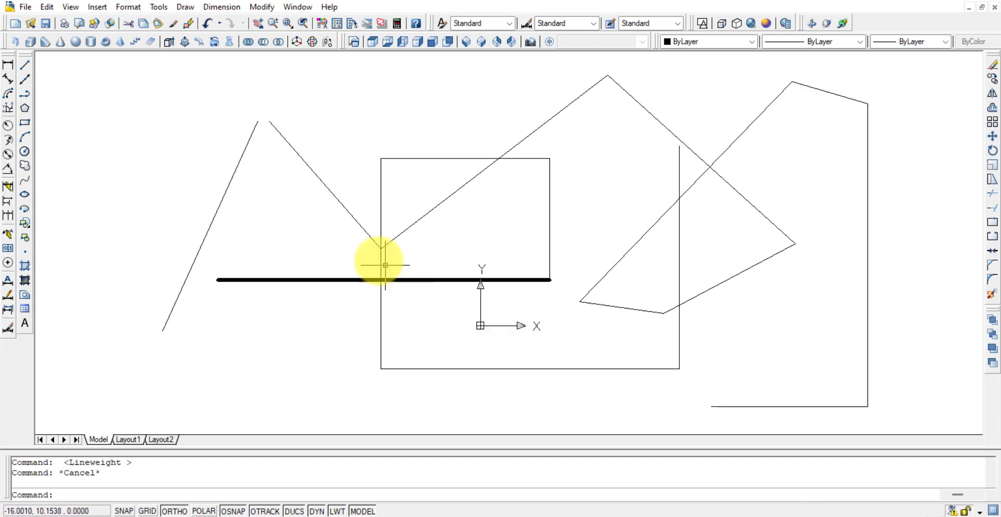
- Erase all lines in the drawing with crossing selections
click(923, 397)
click(146, 115)
key(Delete)
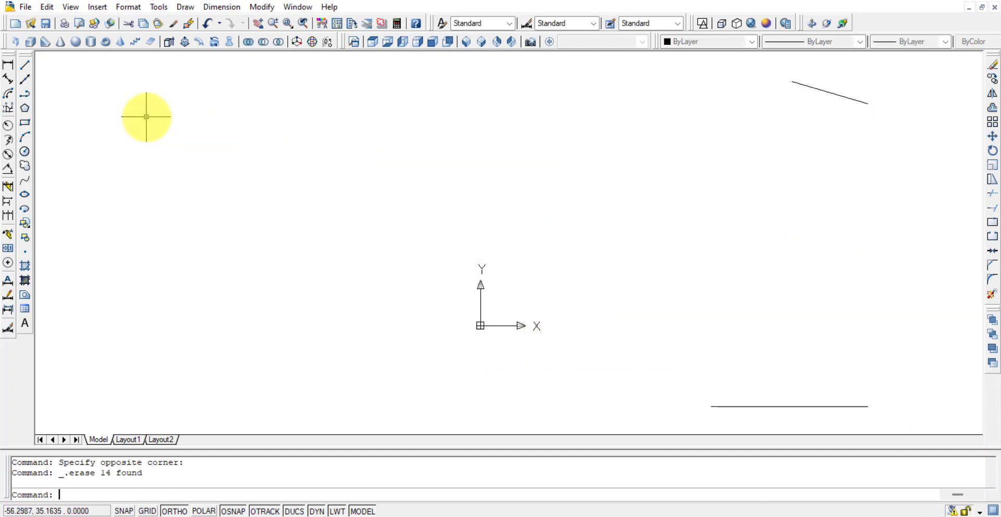
click(849, 429)
click(765, 59)
key(Delete)
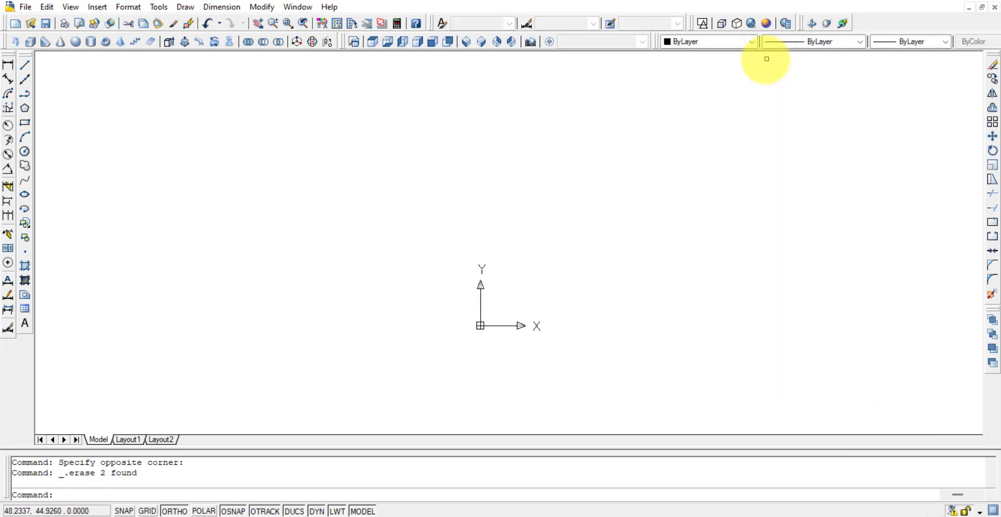
middle_drag(541, 358, 514, 257)
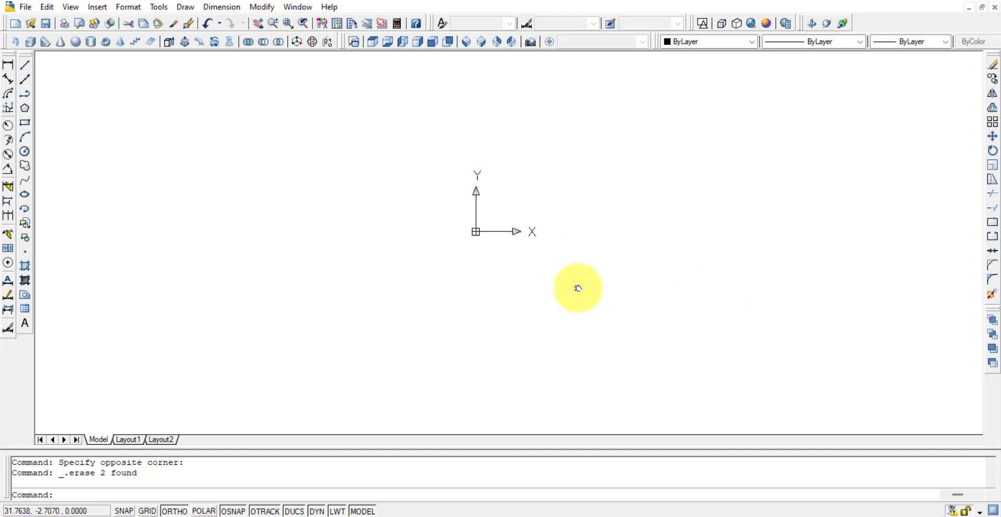
middle_drag(576, 286, 583, 250)
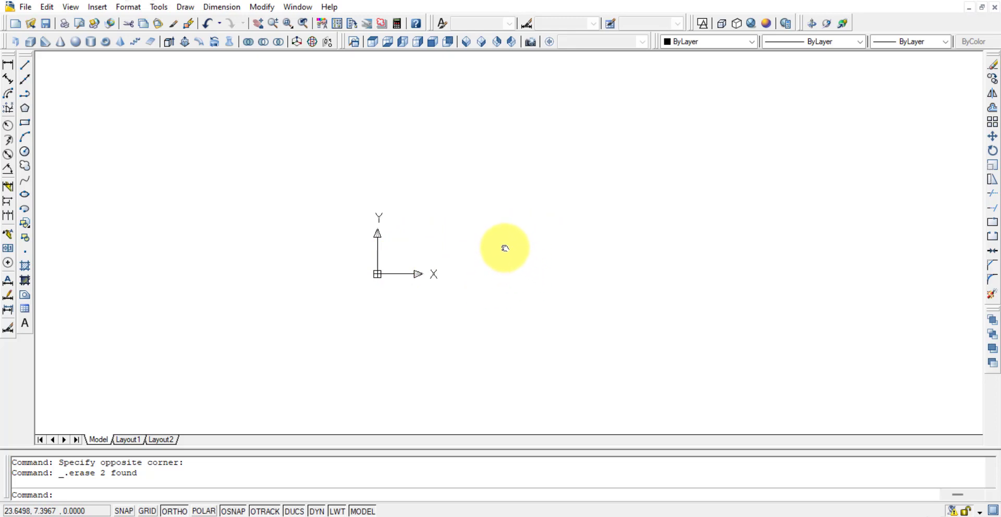
mouse_move(505, 248)
mouse_down()
mouse_move(358, 241)
mouse_move(601, 244)
mouse_up()
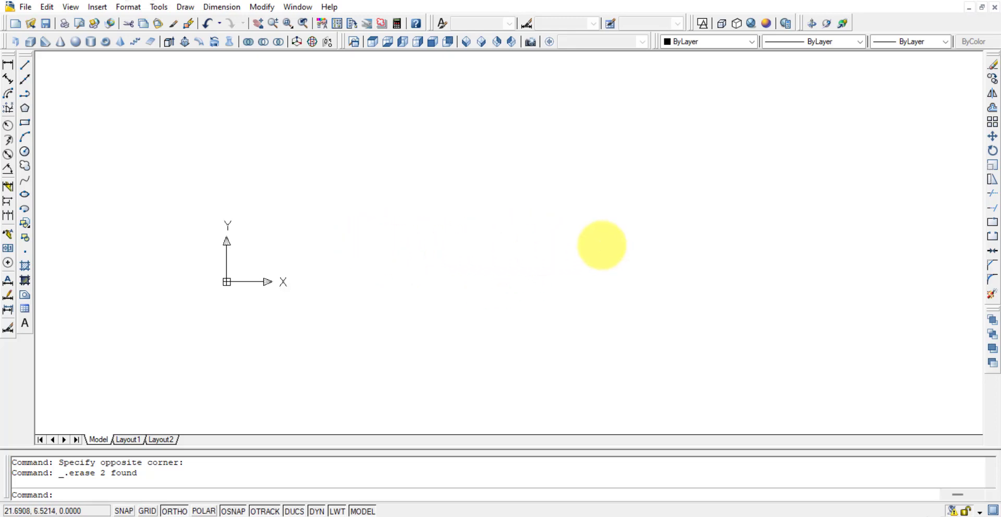
mouse_move(401, 240)
mouse_down()
mouse_move(346, 239)
mouse_move(583, 259)
mouse_move(308, 215)
mouse_up()
mouse_move(563, 246)
middle_down()
mouse_move(677, 242)
mouse_move(382, 257)
mouse_move(655, 259)
middle_up()
middle_drag(476, 230, 45, 190)
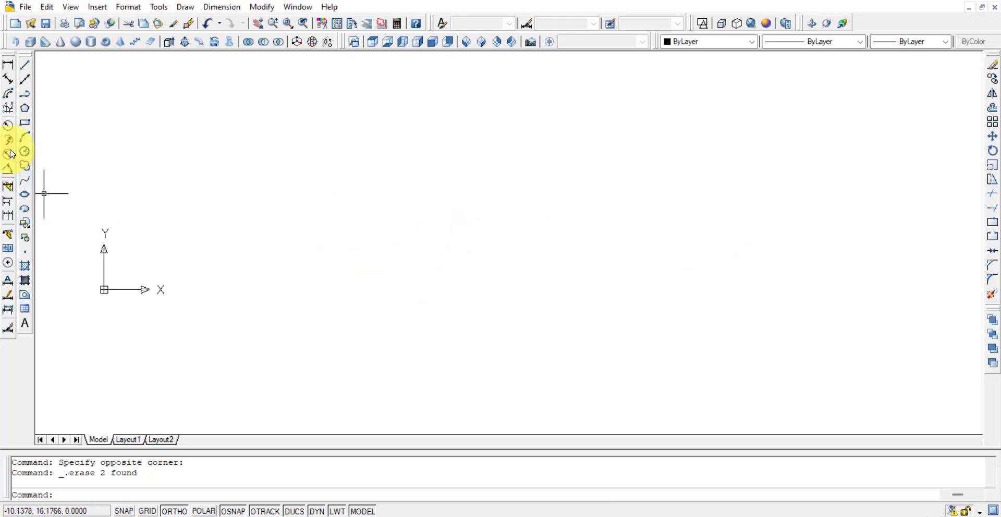
- Draw a chain of five connected orthogonal segments with the Line command: up, right, back left, down and right
click(25, 65)
click(271, 291)
click(270, 170)
click(476, 170)
click(281, 171)
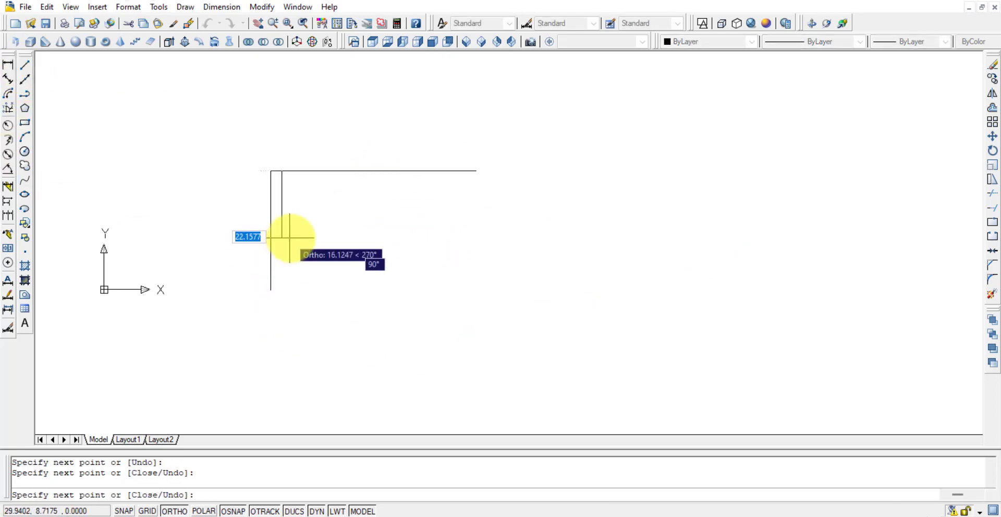
click(282, 238)
click(411, 238)
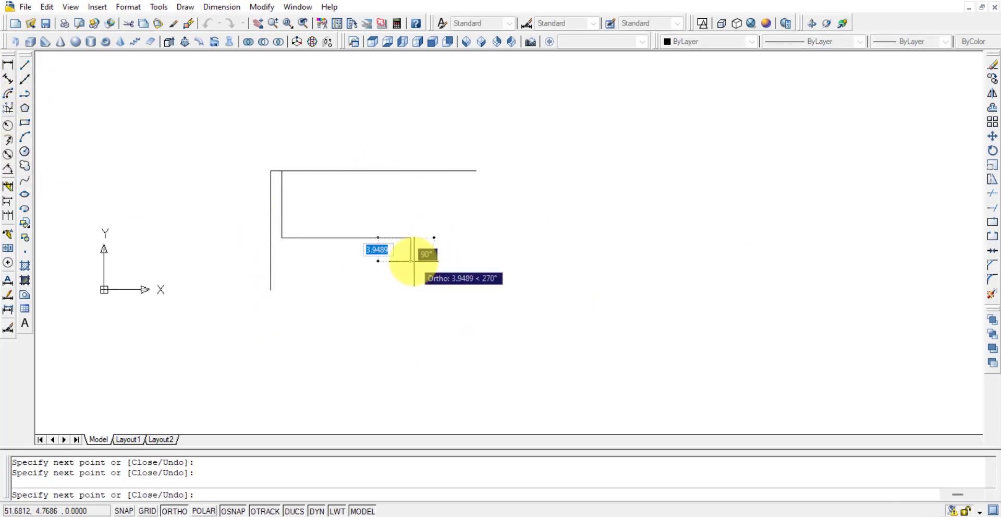
key(Escape)
mouse_move(358, 205)
middle_down()
mouse_move(603, 251)
mouse_move(333, 211)
mouse_move(474, 228)
mouse_move(283, 234)
middle_up()
mouse_move(362, 231)
middle_down()
mouse_move(545, 235)
mouse_move(590, 279)
mouse_move(516, 248)
mouse_move(435, 234)
middle_up()
mouse_move(484, 290)
middle_down()
mouse_move(385, 217)
mouse_move(478, 313)
middle_up()
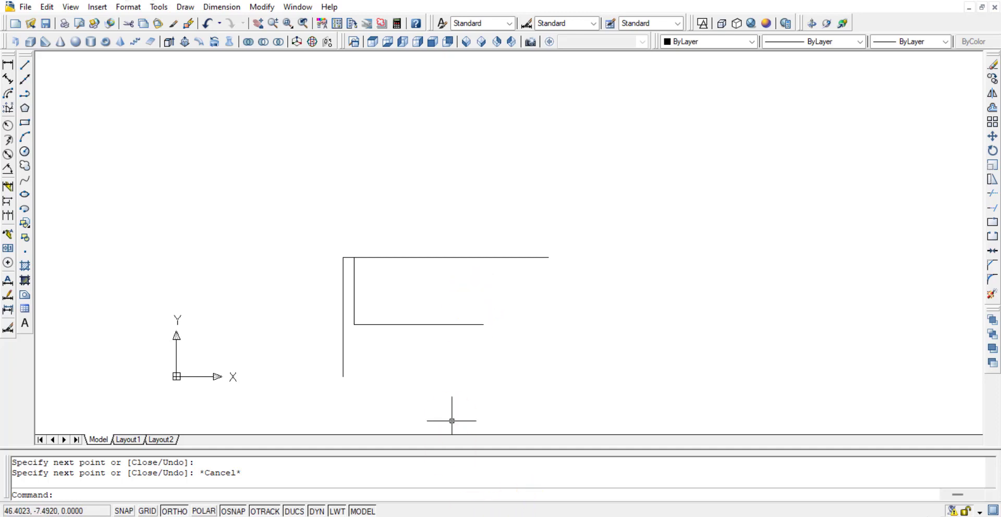
- Switch to the Google Meet call in the browser, dismiss the screen visibility notice and resume presenting the screen to everyone
mouse_move(464, 515)
click(438, 487)
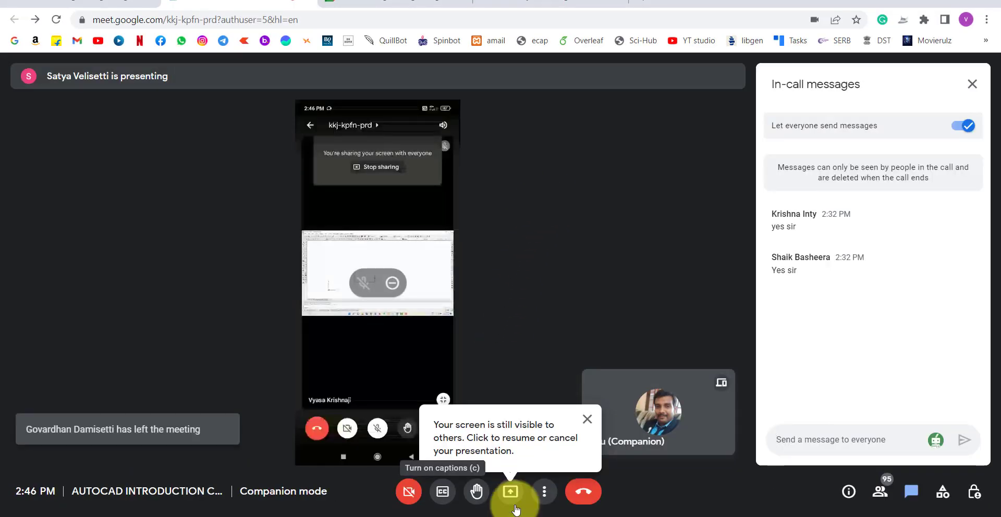
click(587, 423)
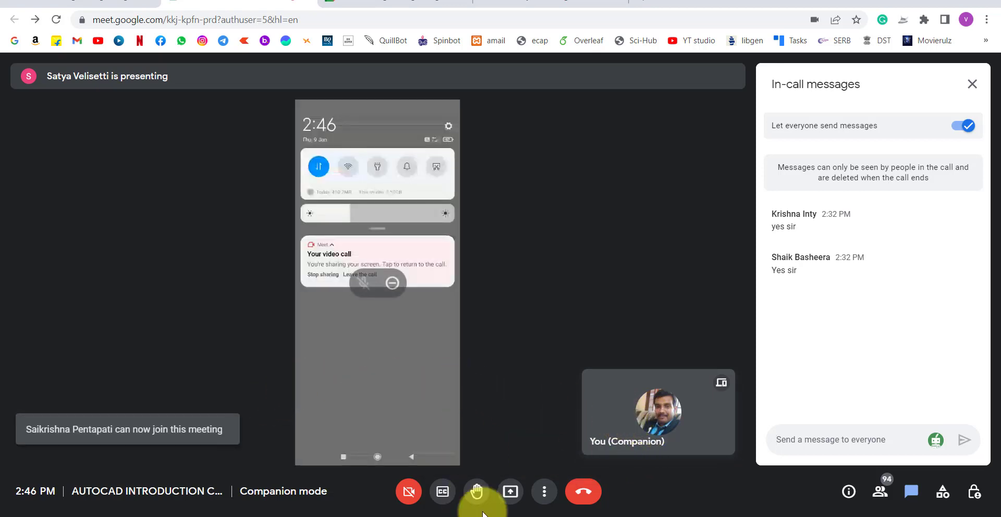
click(511, 491)
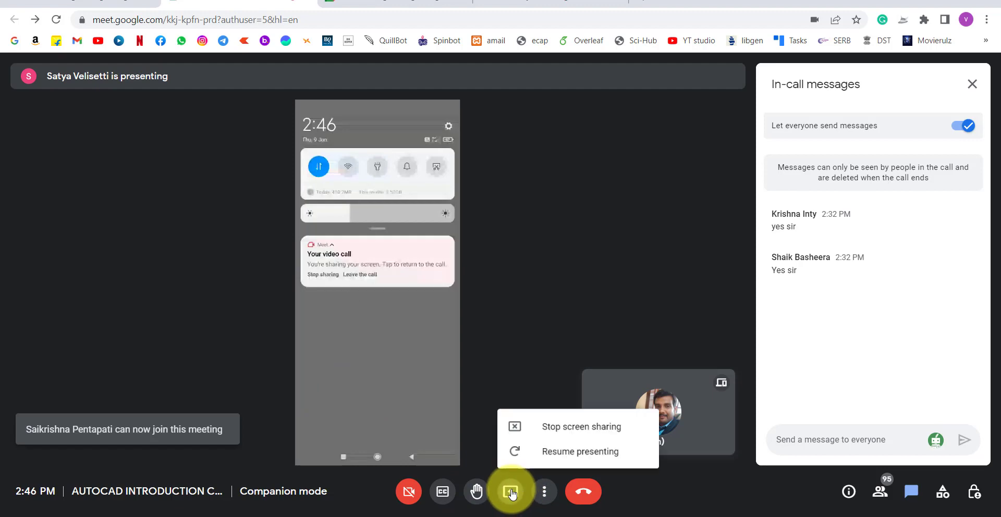
click(586, 449)
click(574, 315)
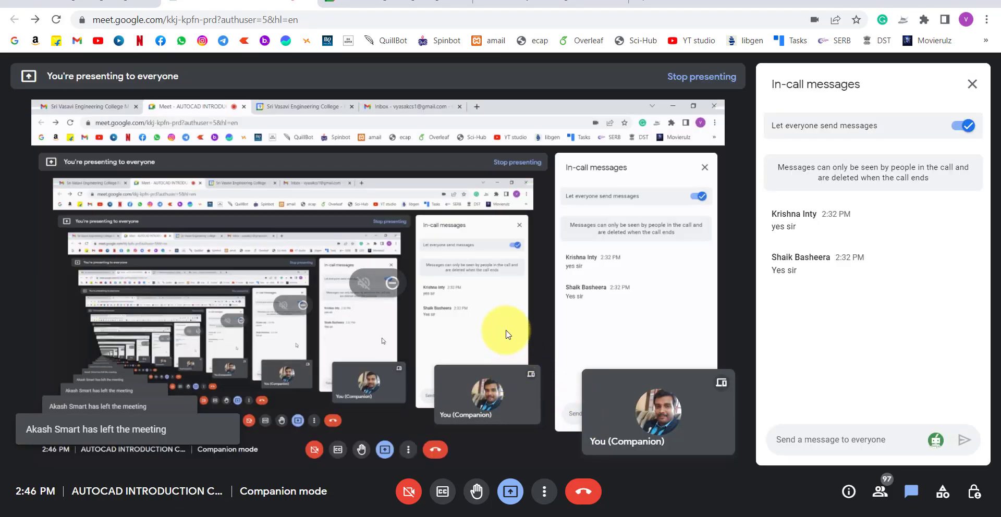
- Switch back to AutoCAD 2007 and bring up a blank Drawing1.dwg window
mouse_move(651, 515)
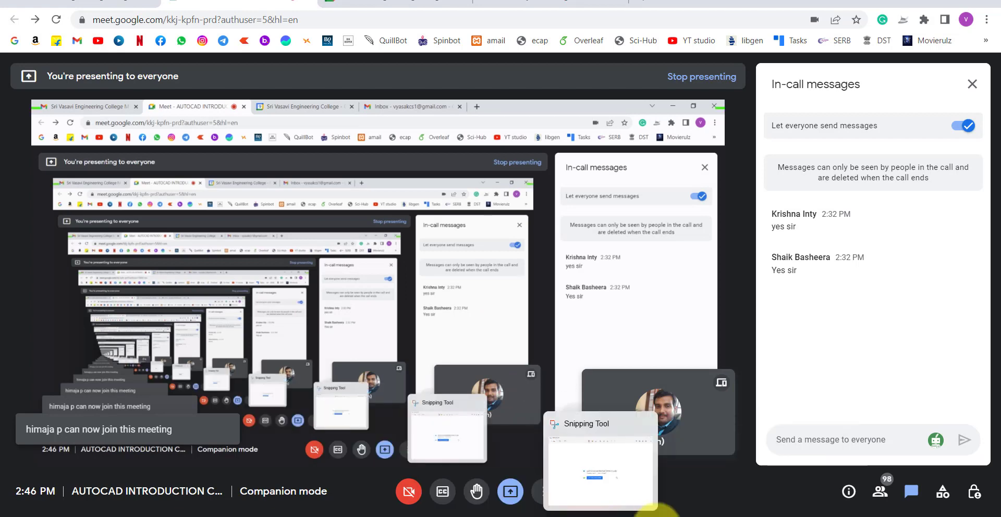
click(525, 459)
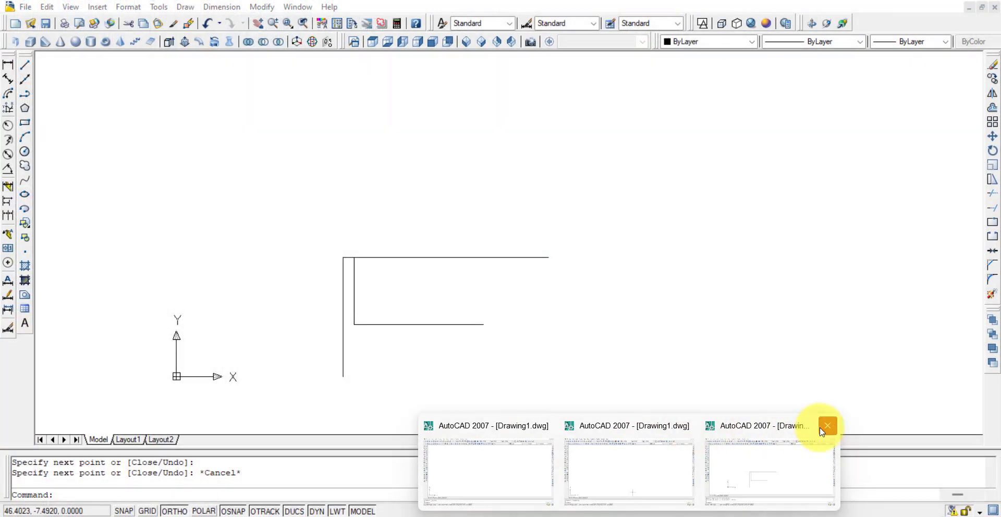
click(547, 455)
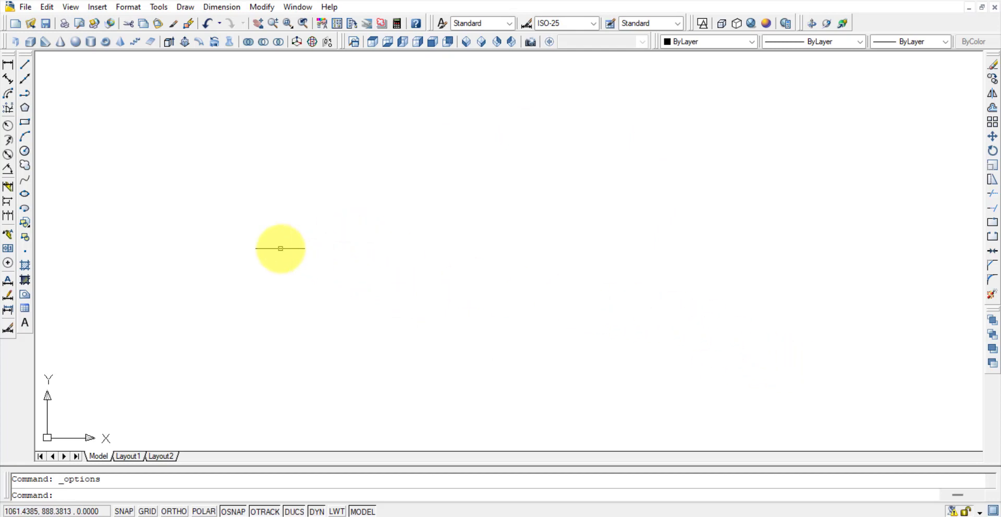
- Examine the list of available ACAD toolbars and close it without changing any
right_click(888, 27)
mouse_move(906, 39)
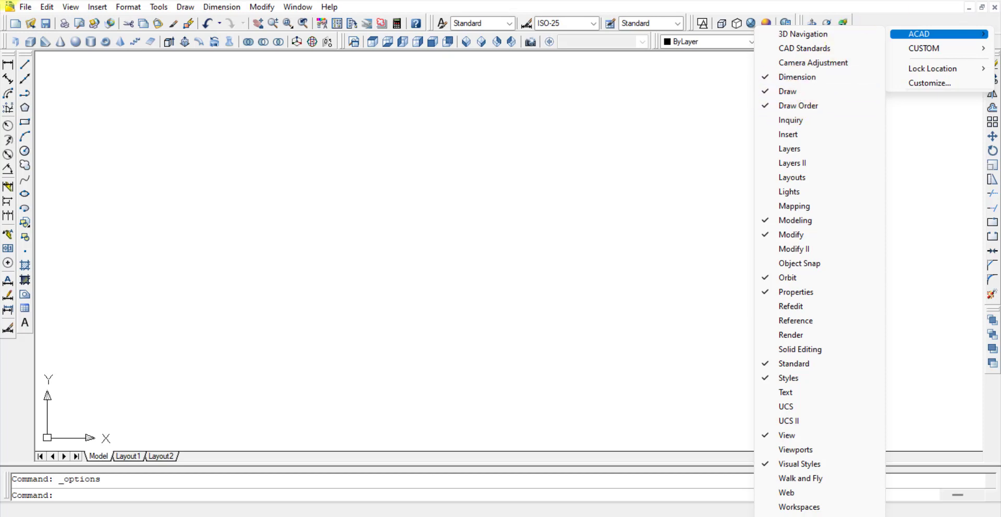
key(Escape)
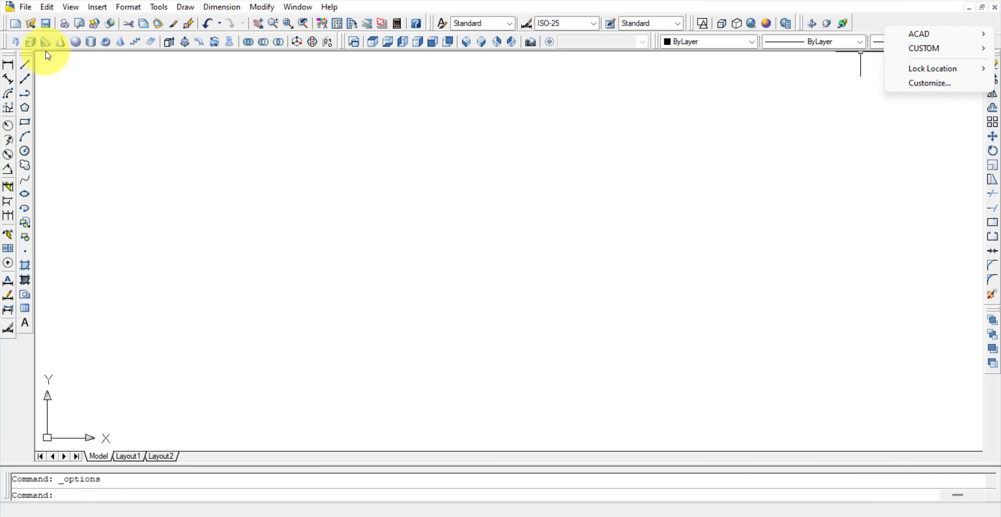
- Undock the Draw toolbar and float it over the upper part of the drawing area
mouse_move(23, 51)
mouse_down()
mouse_move(335, 186)
mouse_move(239, 197)
mouse_up()
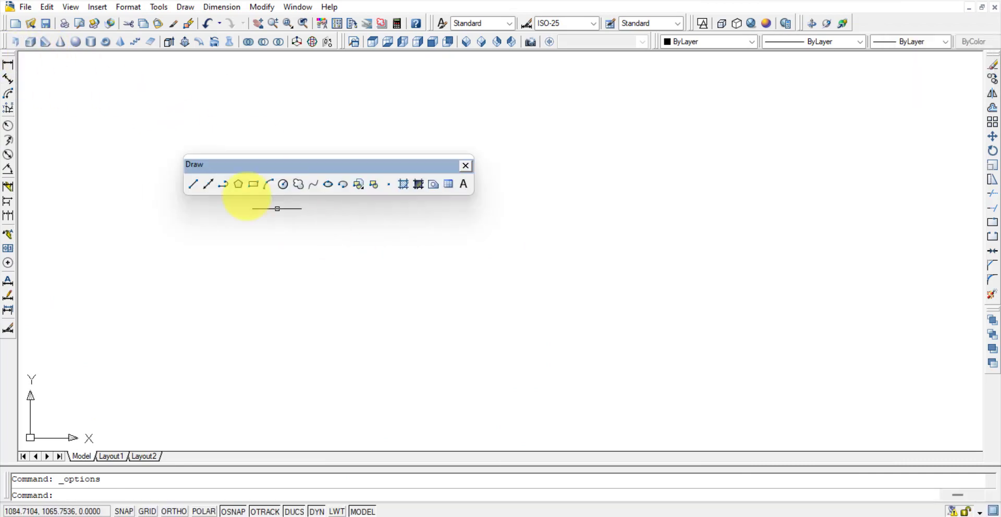
drag(351, 170, 405, 155)
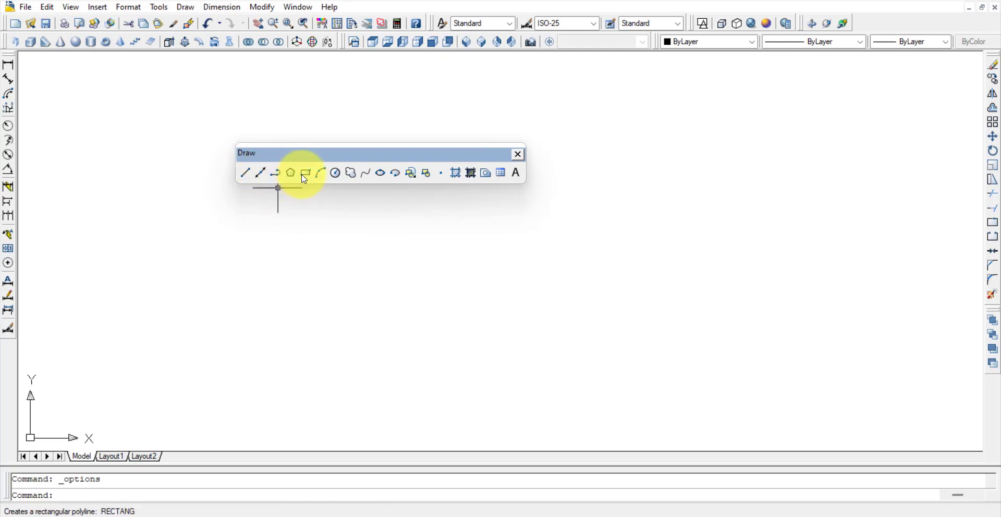
- Try starting the Line command from the floating Draw toolbar, by its L alias and from the Draw commands, cancelling each time
drag(437, 155, 464, 106)
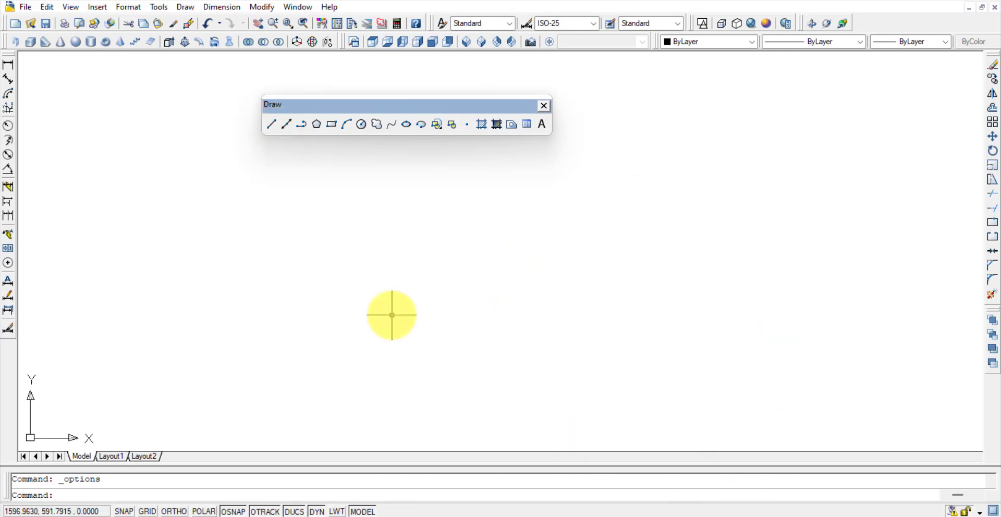
click(276, 127)
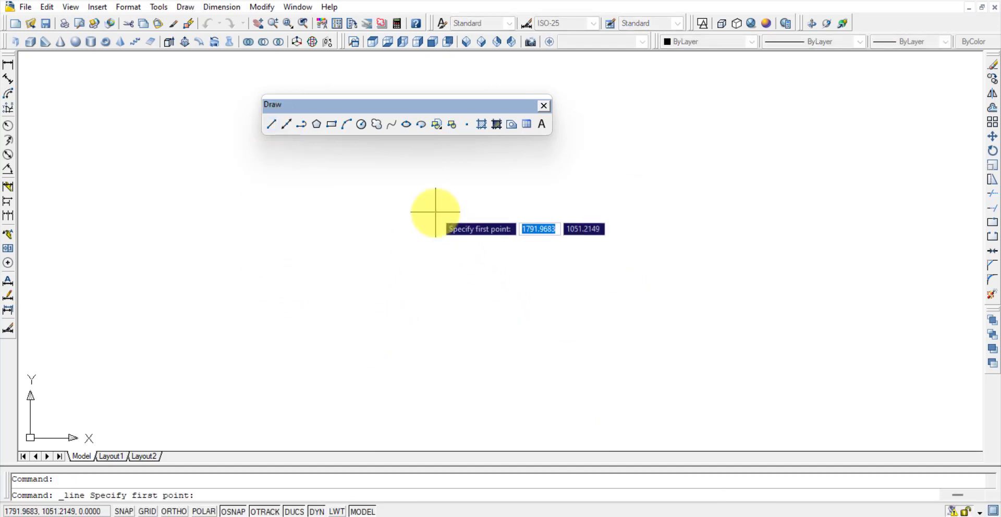
key(Escape)
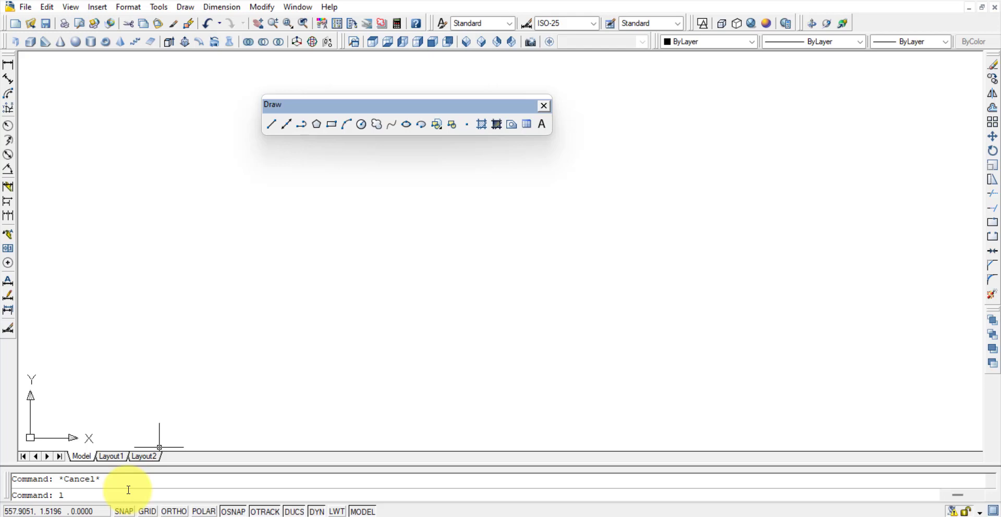
key(Return)
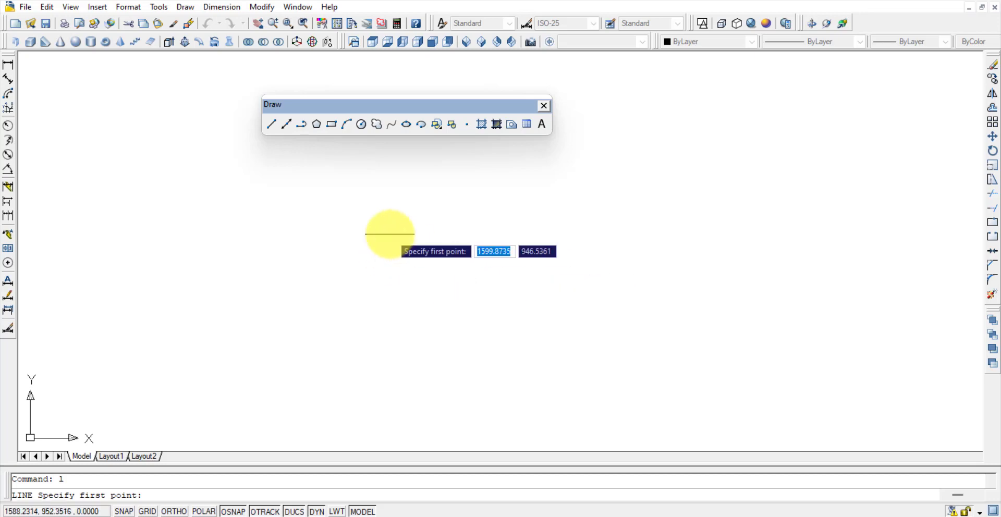
key(Escape)
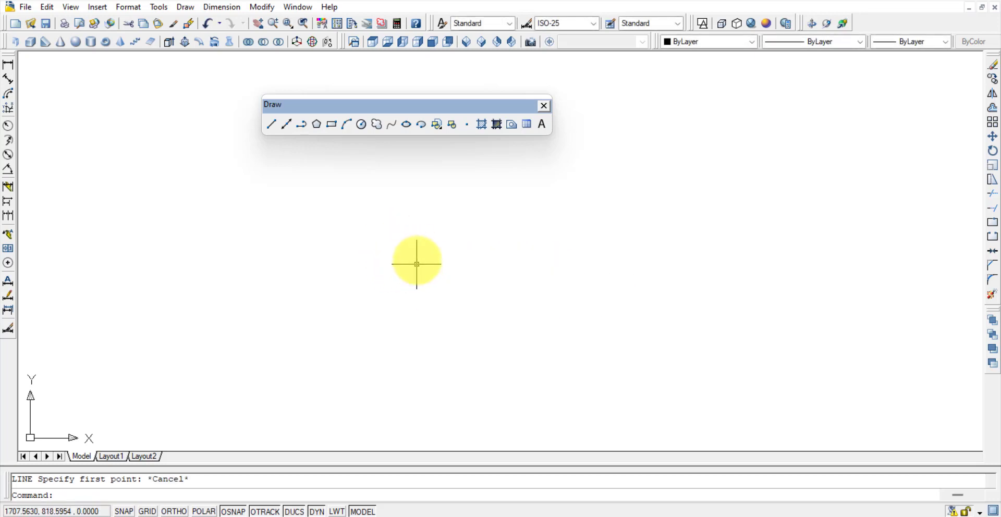
click(185, 7)
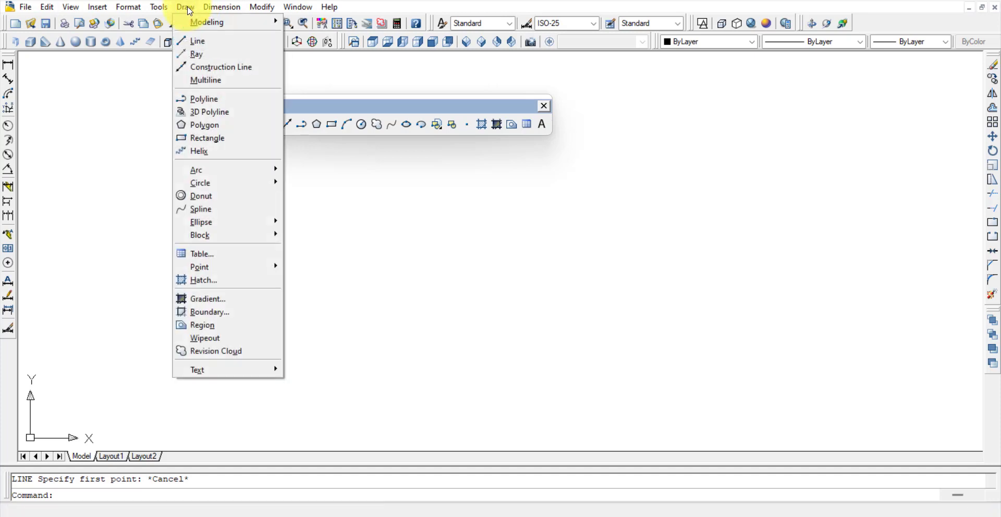
click(211, 47)
key(Escape)
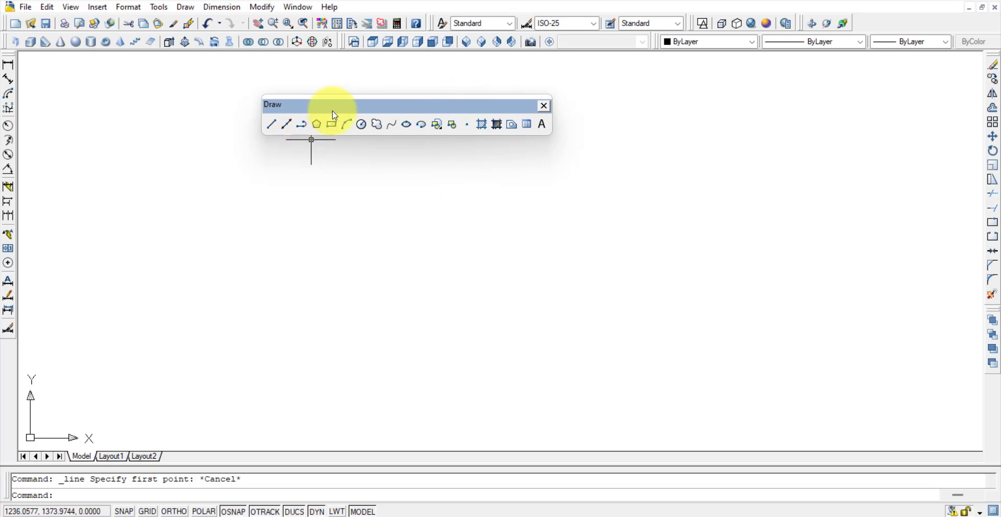
- Dock the floating Draw toolbar vertically alongside the Dimension toolbar
mouse_move(335, 115)
mouse_down()
mouse_move(271, 96)
mouse_move(56, 156)
mouse_move(29, 167)
mouse_move(26, 179)
mouse_up()
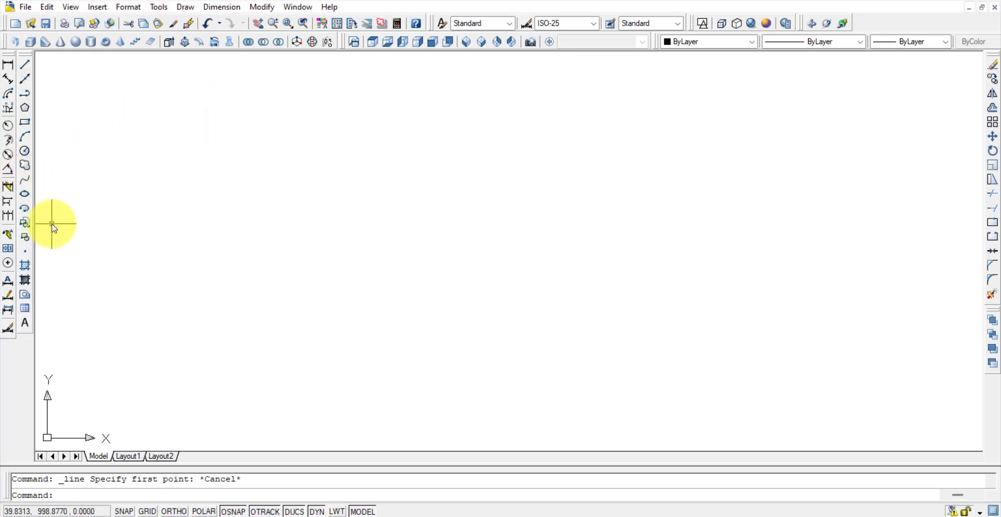
click(26, 69)
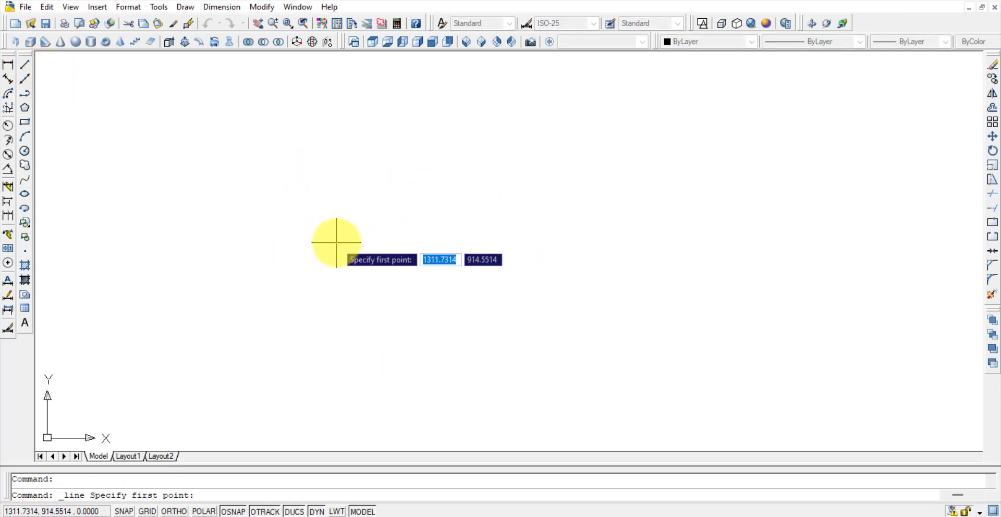
text(0)
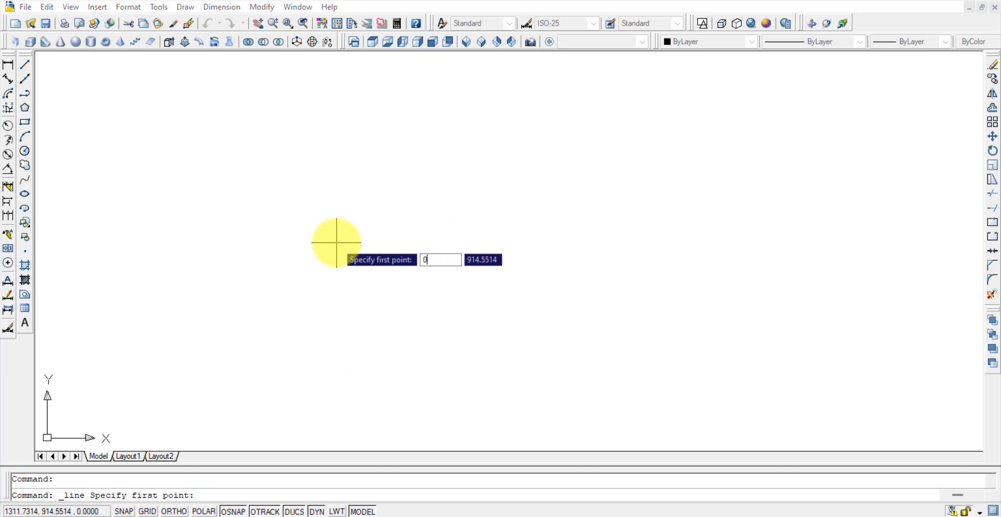
key(Tab)
text(0)
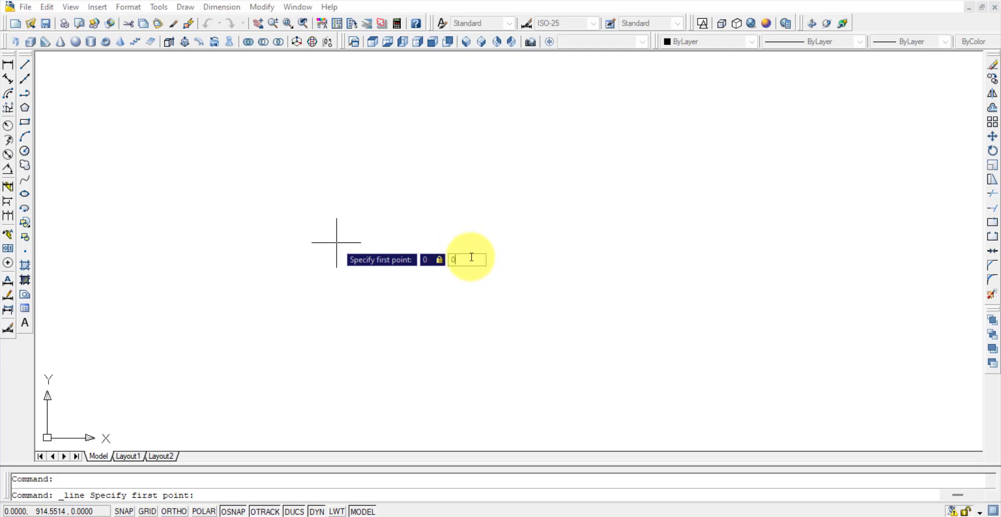
key(Escape)
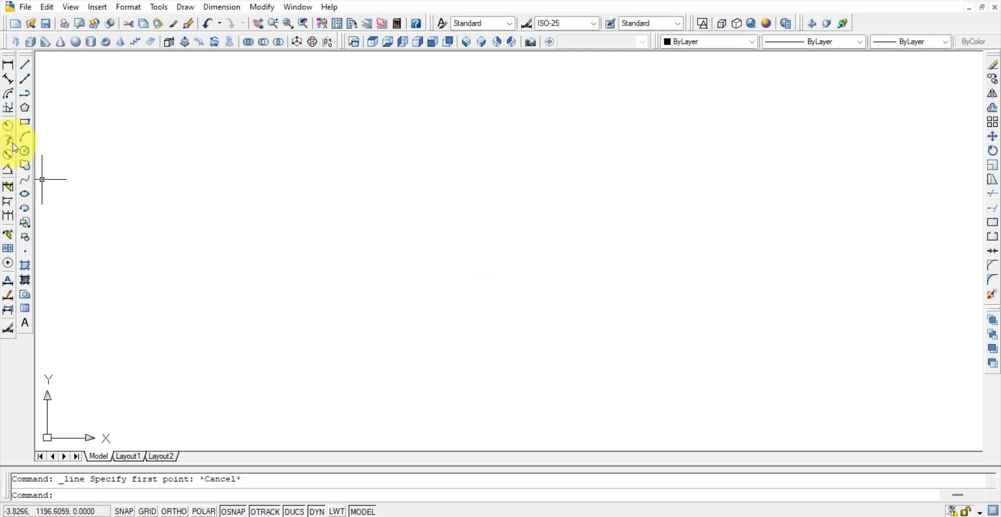
click(24, 64)
click(342, 252)
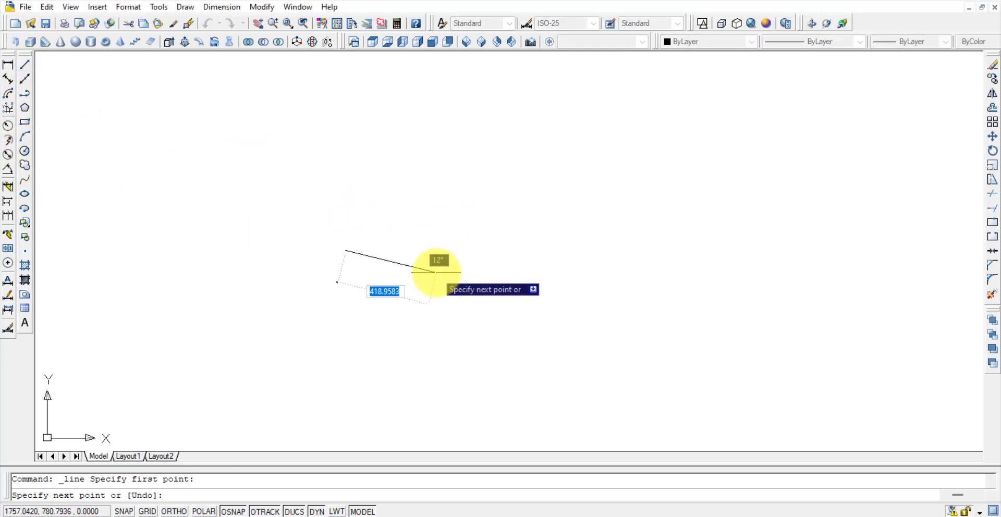
key(Escape)
- Try to draw a line starting at 0,0 with a length of 10
click(25, 64)
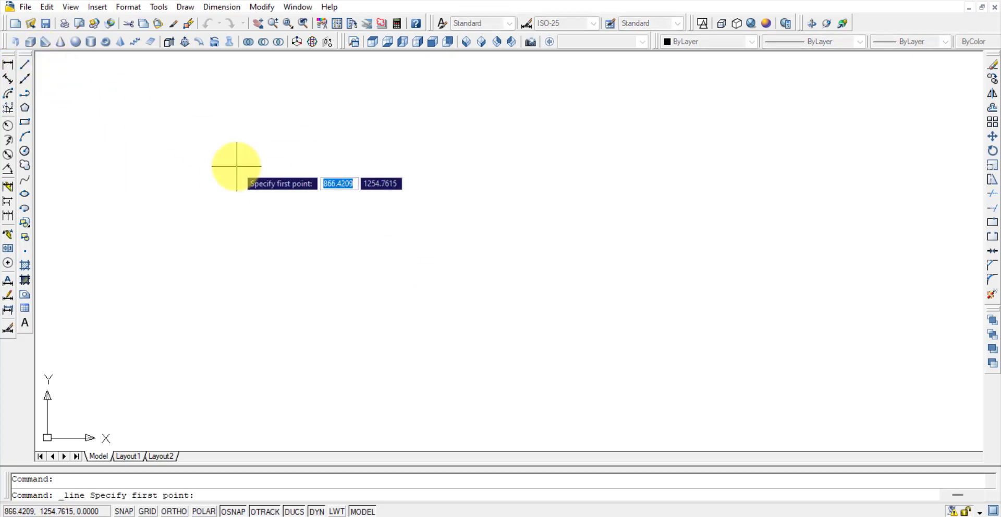
text(0)
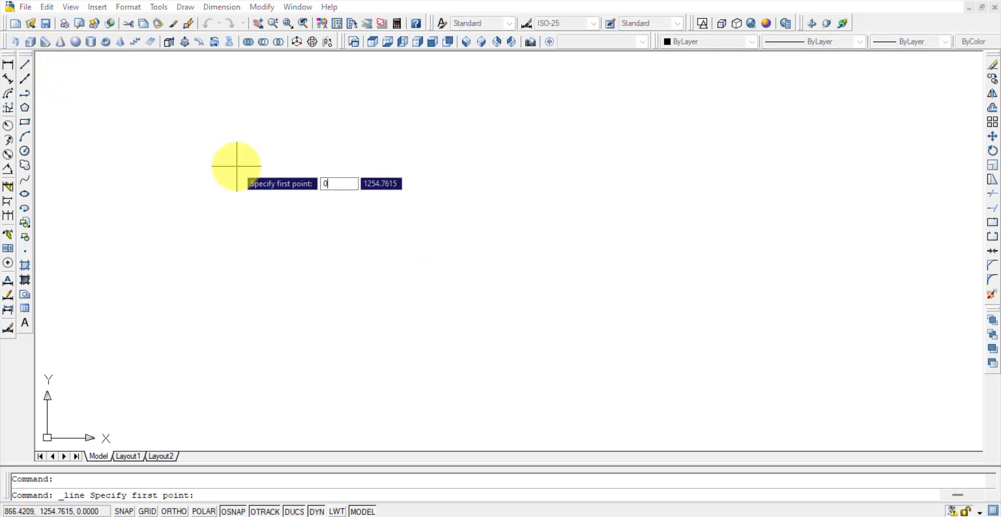
key(Tab)
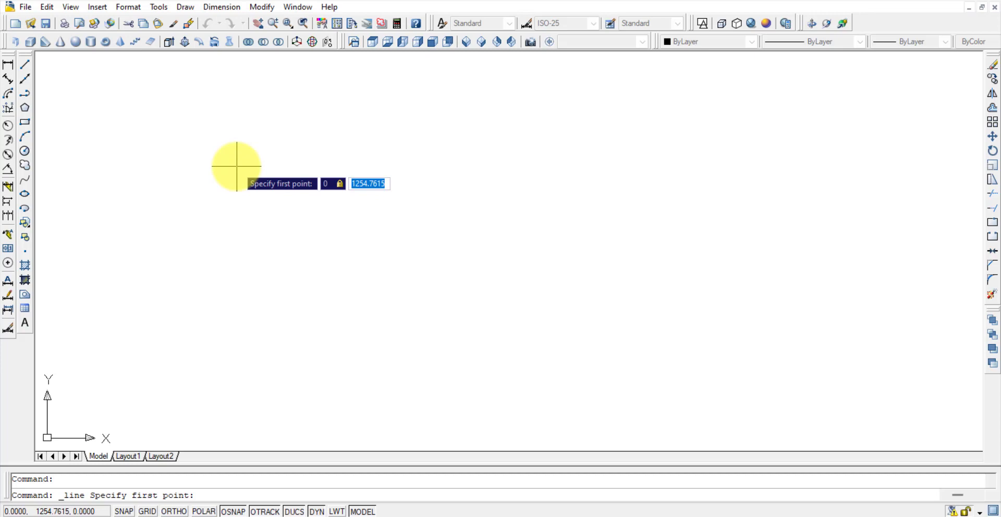
text(0)
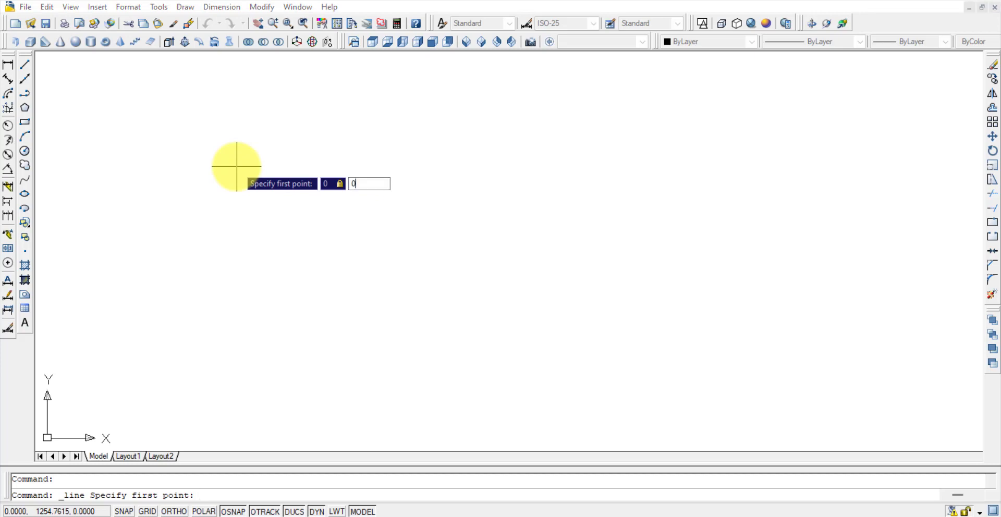
key(Return)
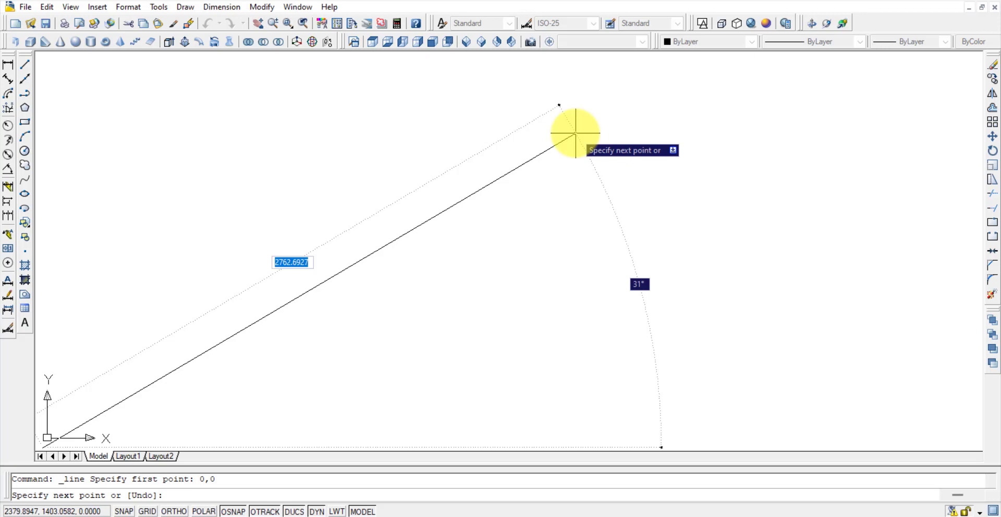
text(10)
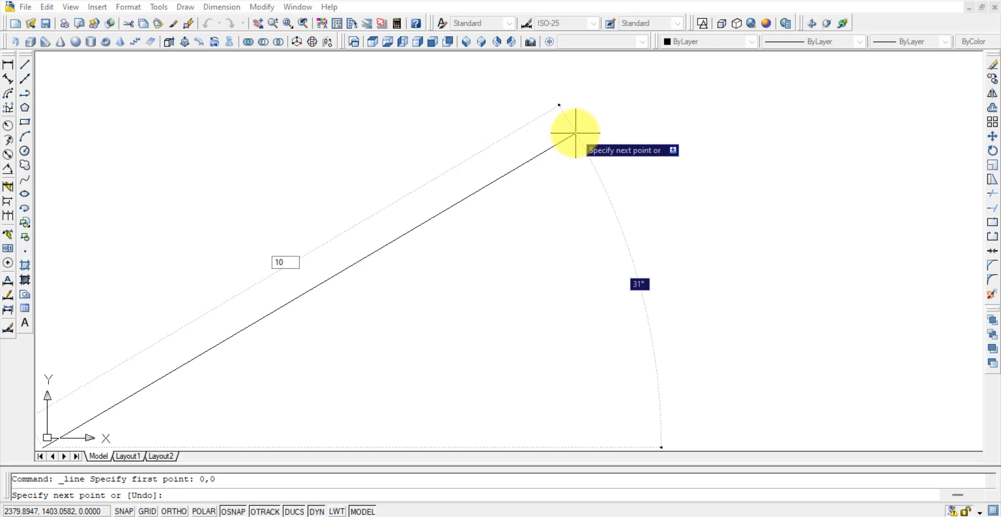
key(Tab)
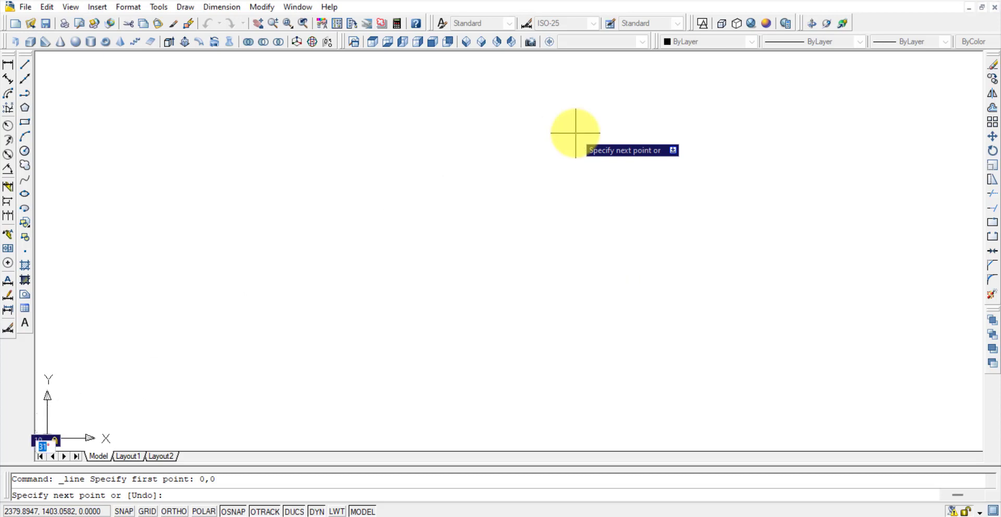
key(Escape)
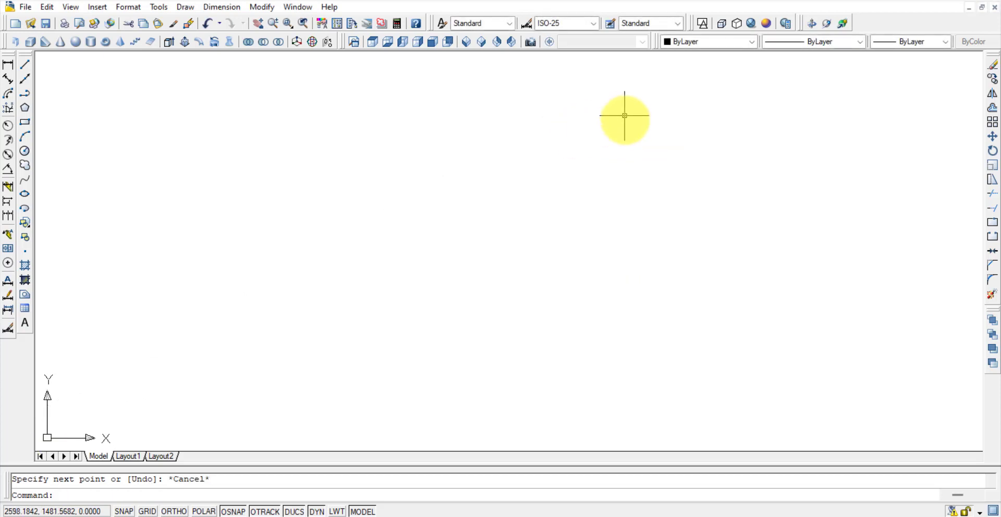
scroll(624, 120, down, 4)
click(32, 74)
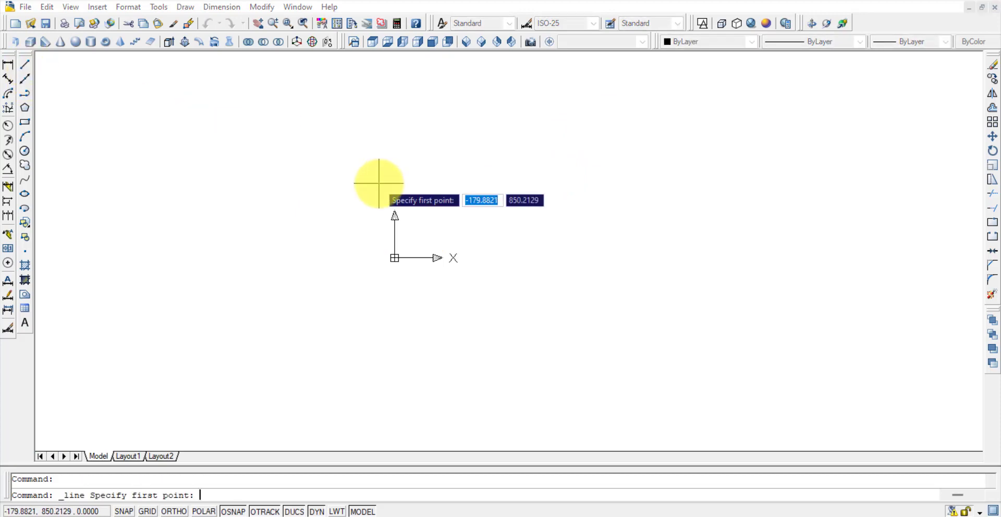
text(0)
key(Tab)
text(0)
key(Return)
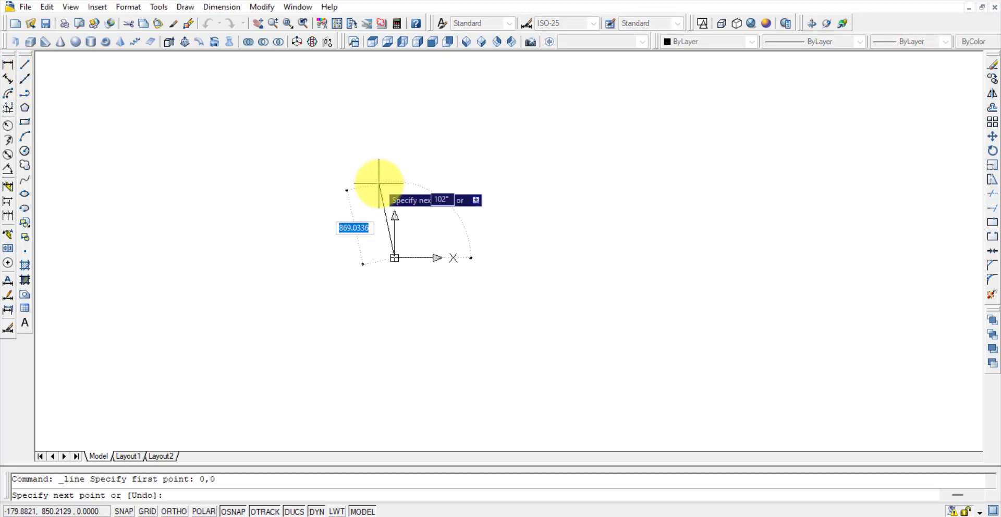
text(@10,0)
key(Return)
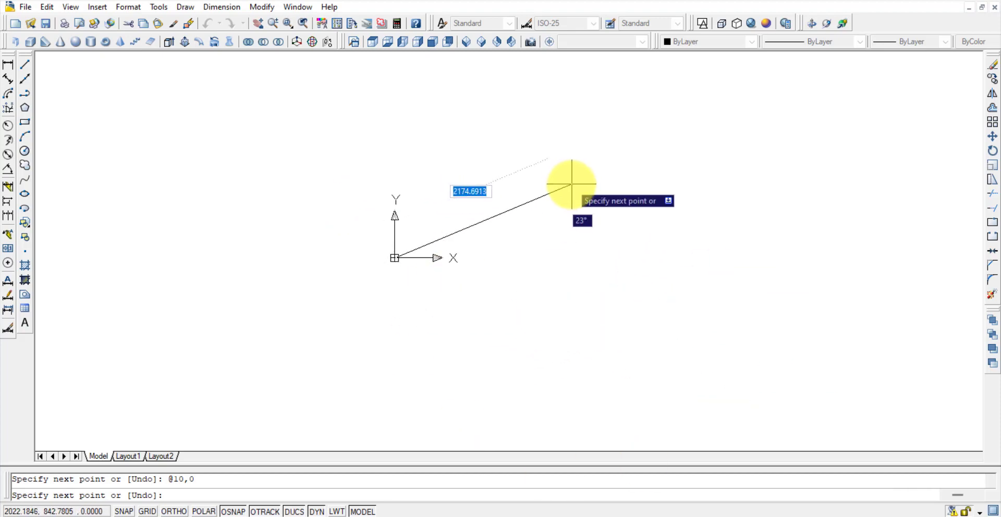
key(Escape)
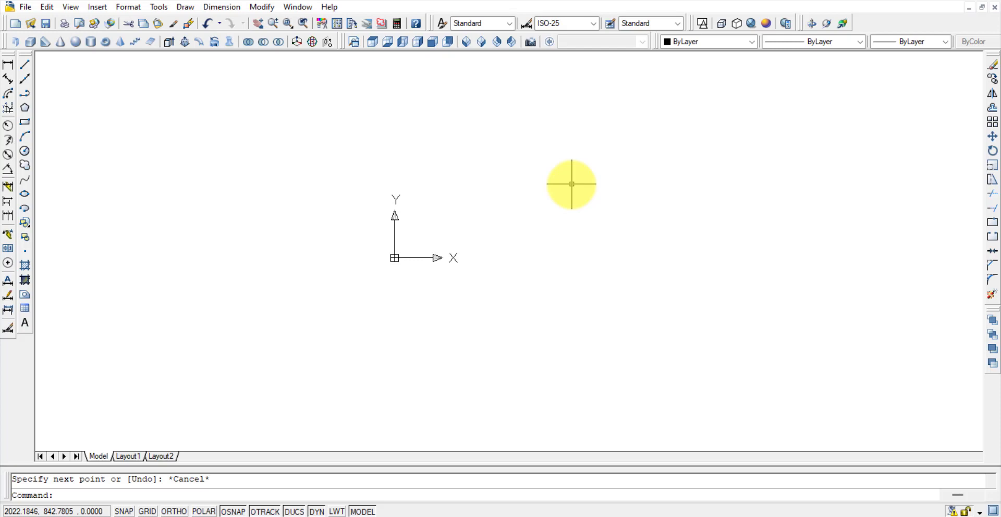
- Start the Zoom command by its Z alias in the drawing containing the 10-unit line
text(zoom)
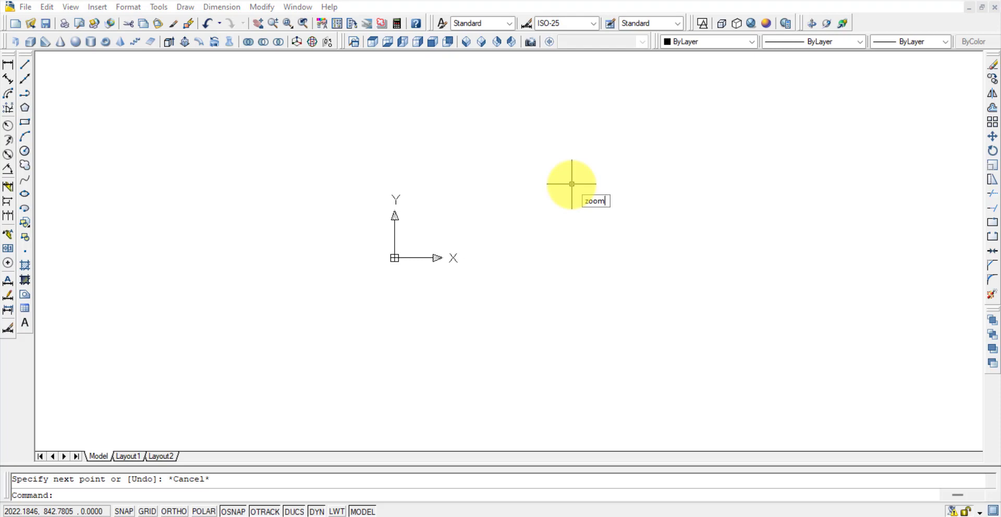
key(BackSpace)
key(BackSpace)
key(BackSpace)
key(Return)
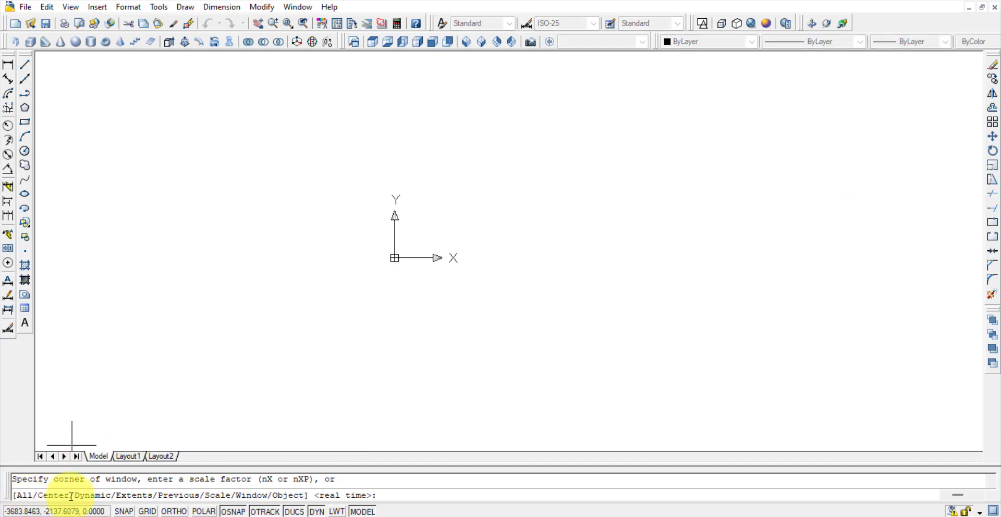
- Zoom Drawing2.dwg to its extents and close that second AutoCAD window without saving the changes
key(alt+F4)
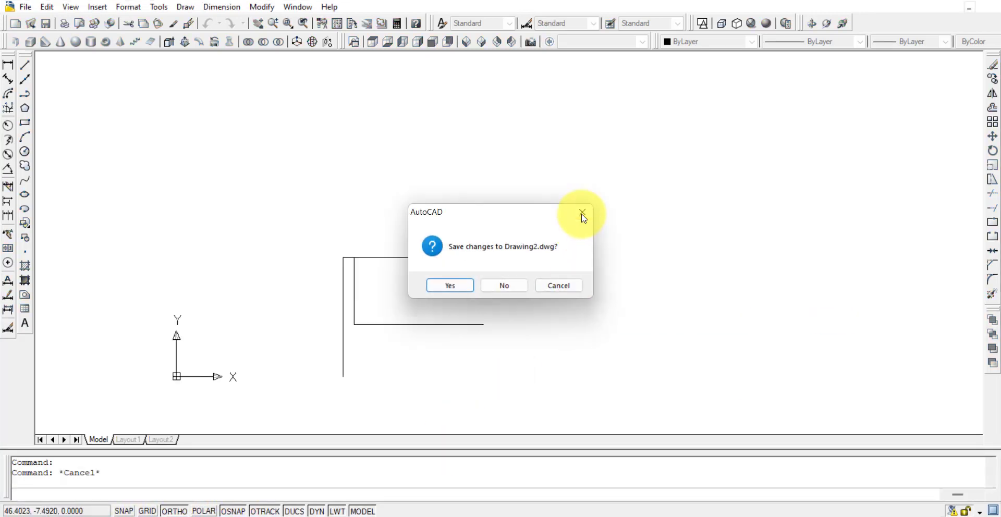
click(582, 214)
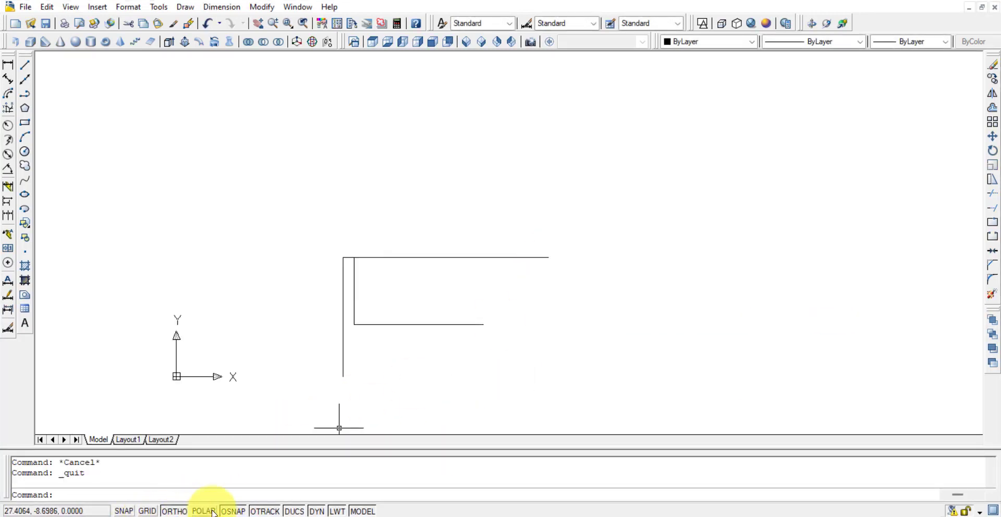
text(z)
key(Return)
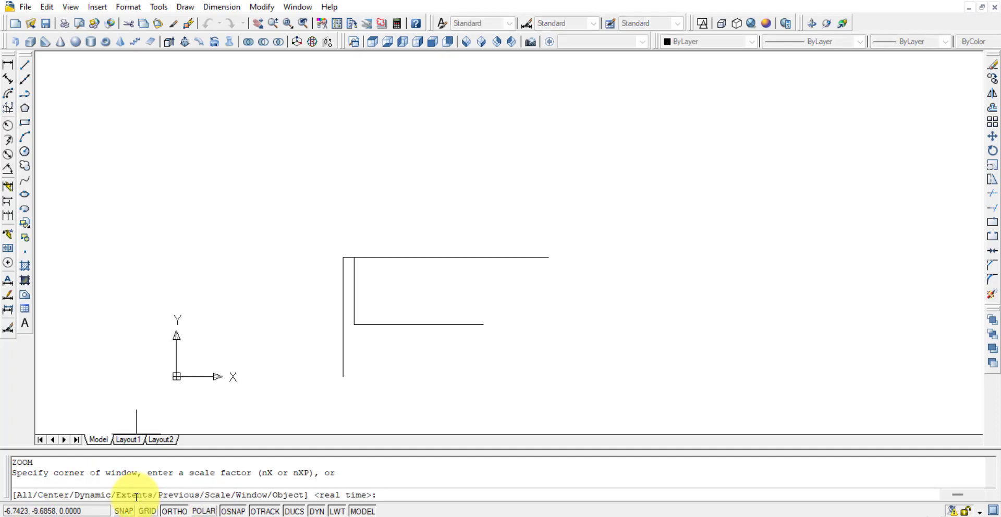
key(Return)
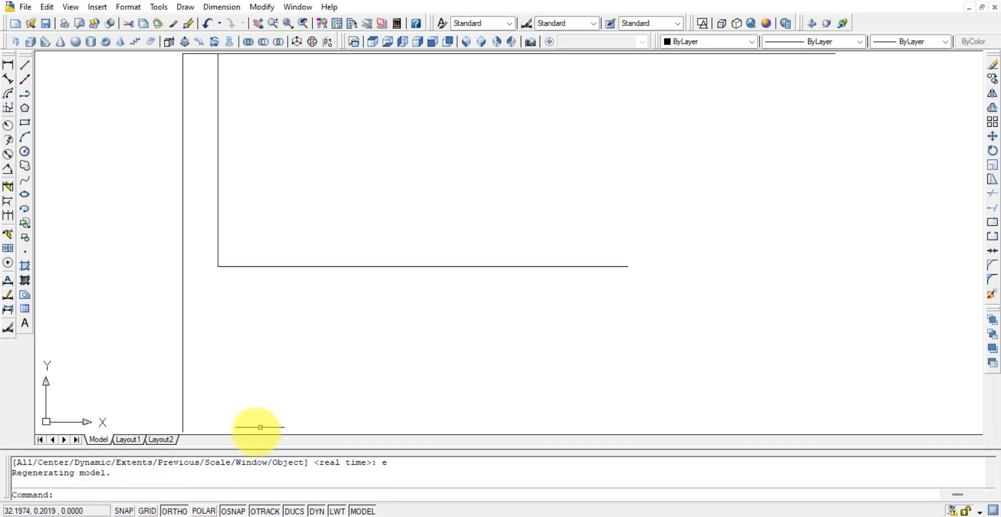
click(994, 7)
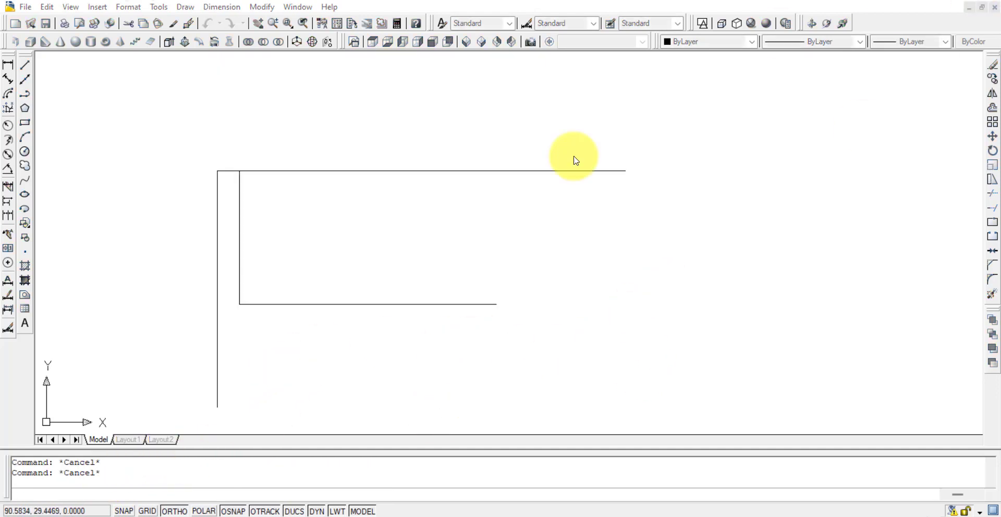
click(500, 287)
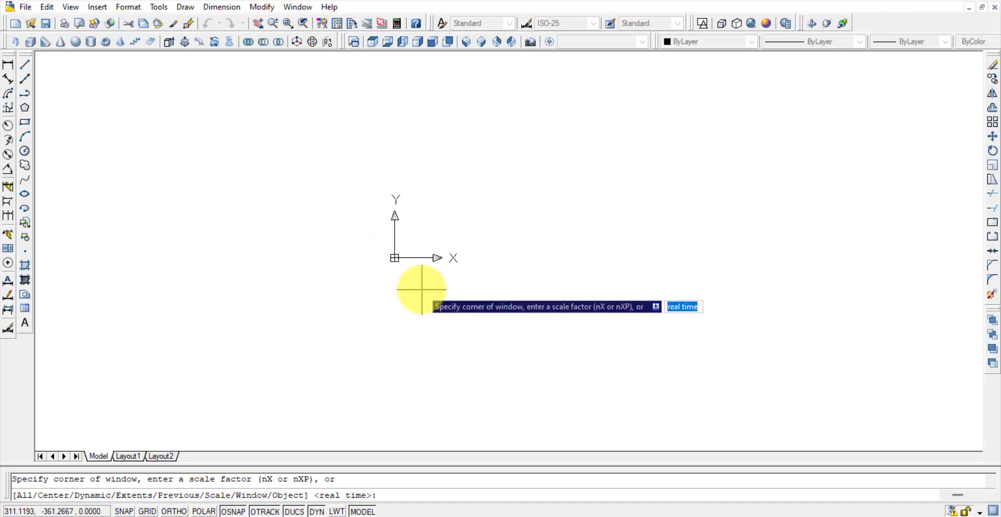
- Apply the Extents option of Zoom so the 10-unit line fills the view
text(e)
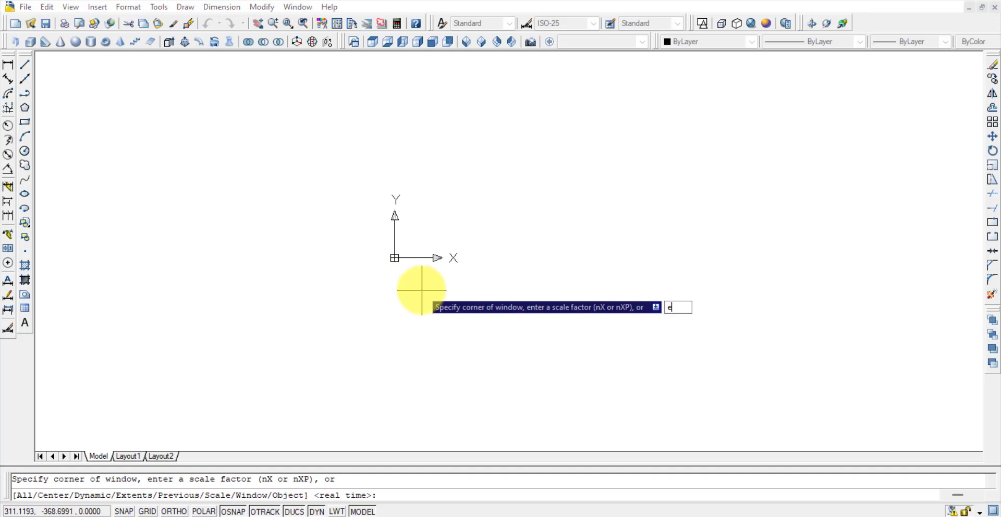
key(Return)
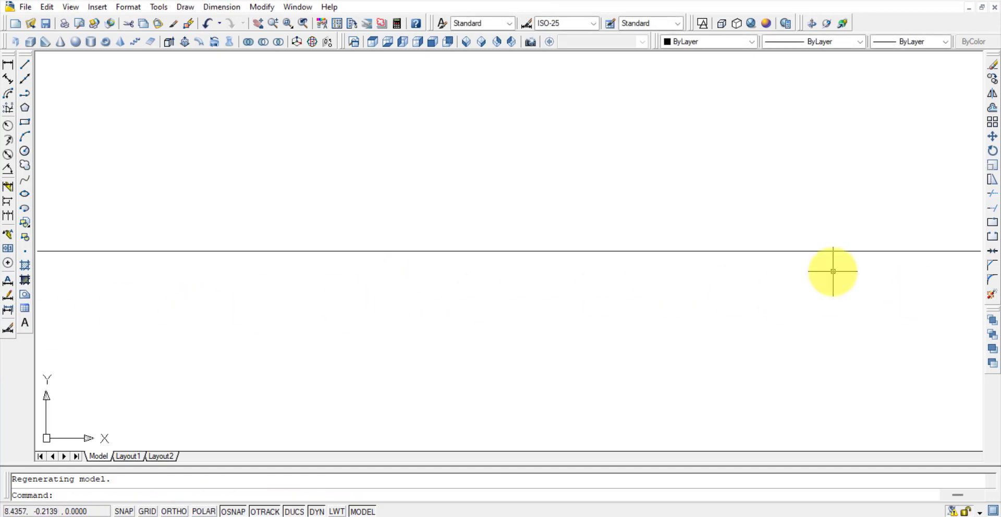
- Turn off the UCS icon's Origin display so the icon stays away from the 10-unit line's start point
scroll(831, 270, down, 4)
middle_drag(662, 305, 495, 334)
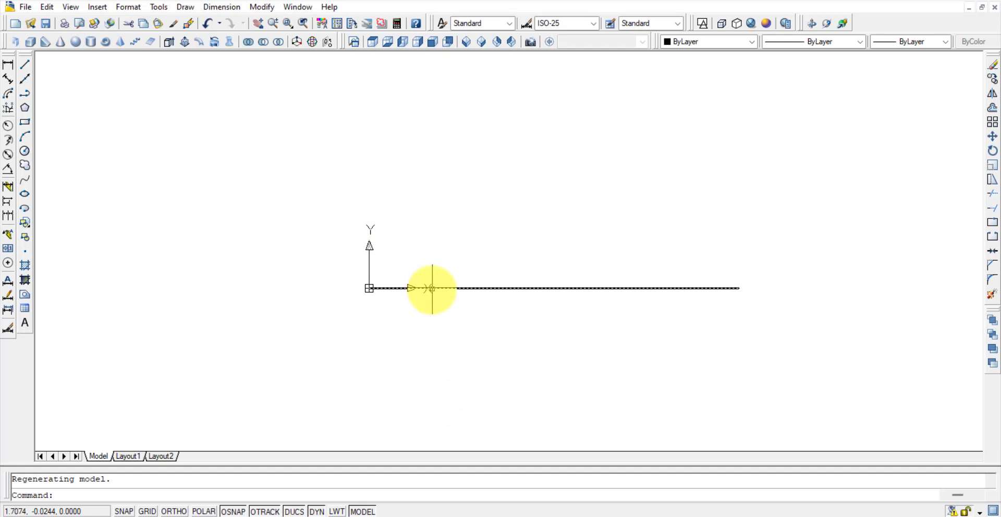
click(78, 10)
mouse_move(112, 290)
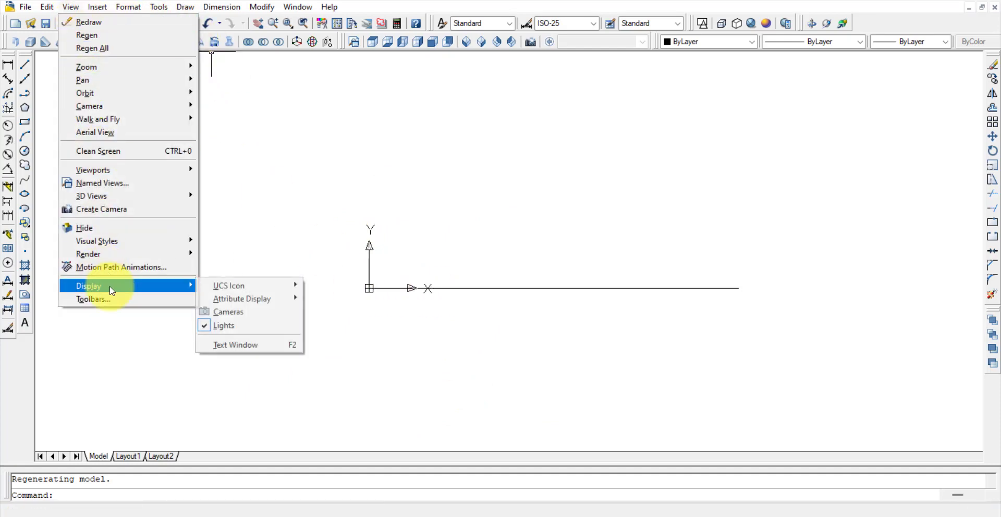
mouse_move(244, 291)
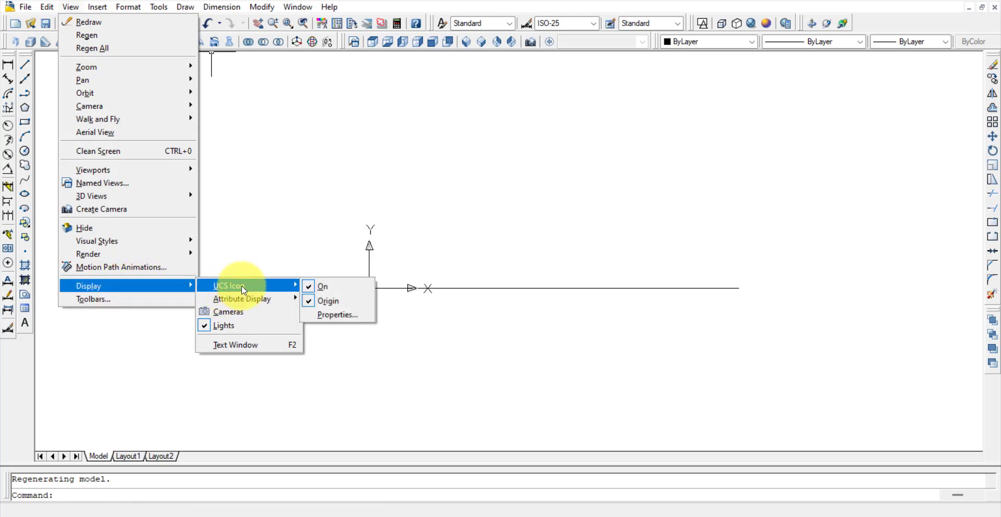
click(329, 305)
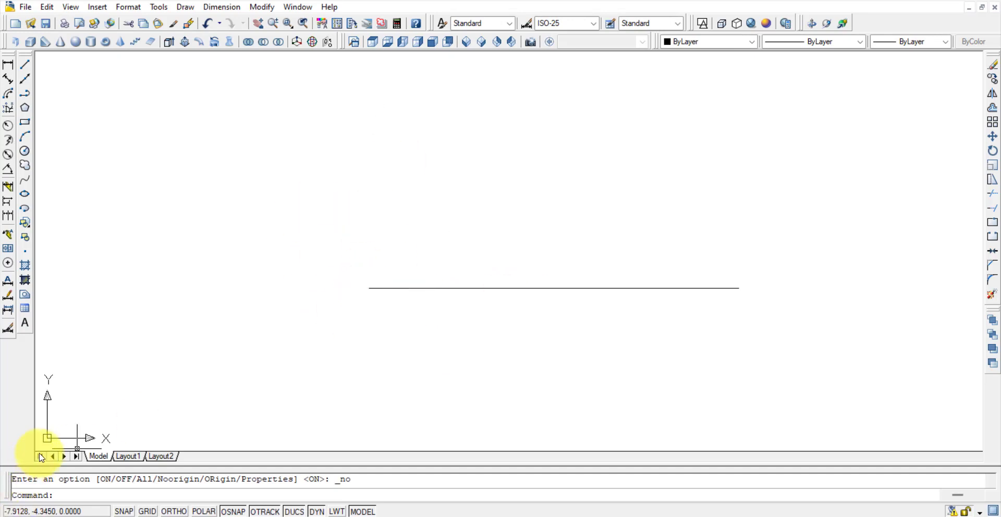
mouse_move(259, 358)
middle_down()
mouse_move(449, 313)
mouse_move(252, 329)
middle_up()
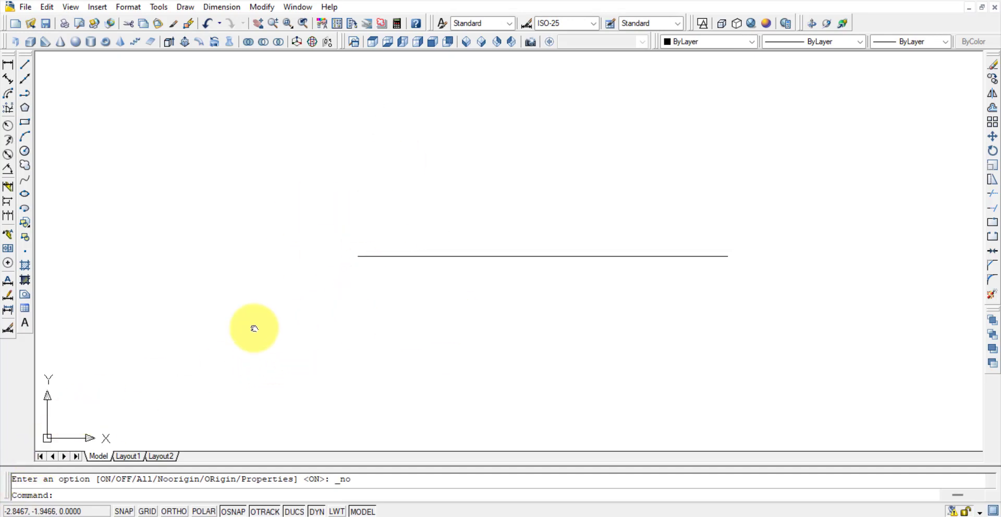
mouse_move(347, 295)
middle_down()
mouse_move(454, 307)
mouse_move(533, 280)
mouse_move(668, 262)
mouse_move(538, 300)
middle_up()
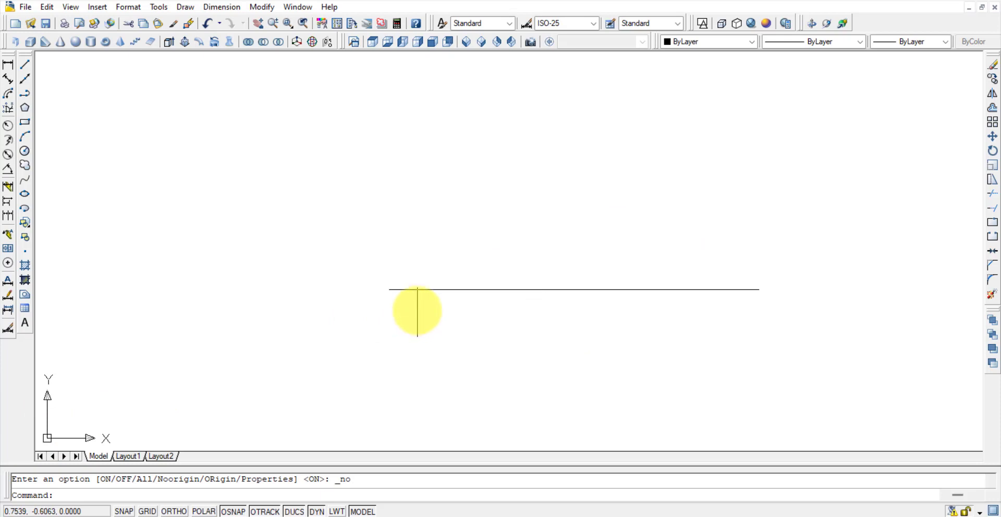
- Turn the UCS icon's Origin display on to show the icon at the drawing origin
click(97, 7)
mouse_move(70, 7)
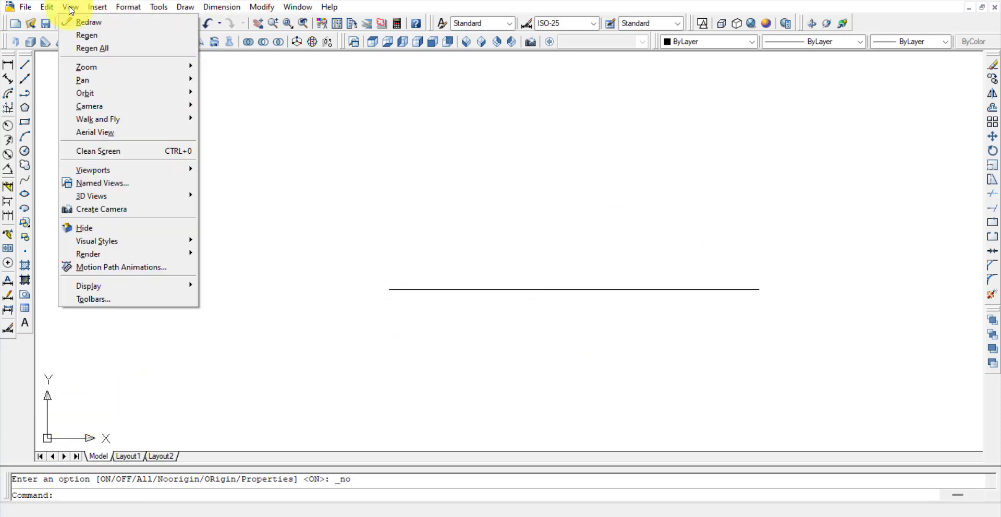
click(70, 7)
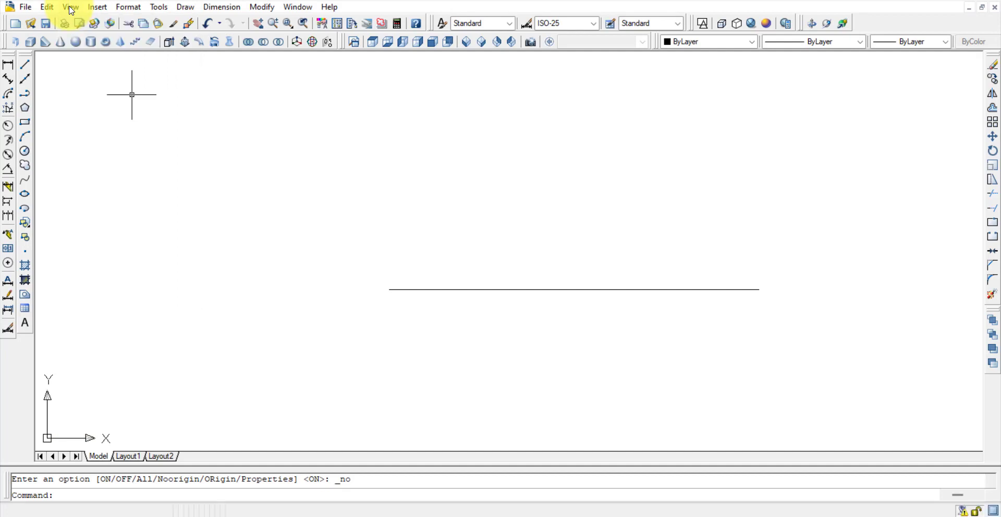
click(71, 7)
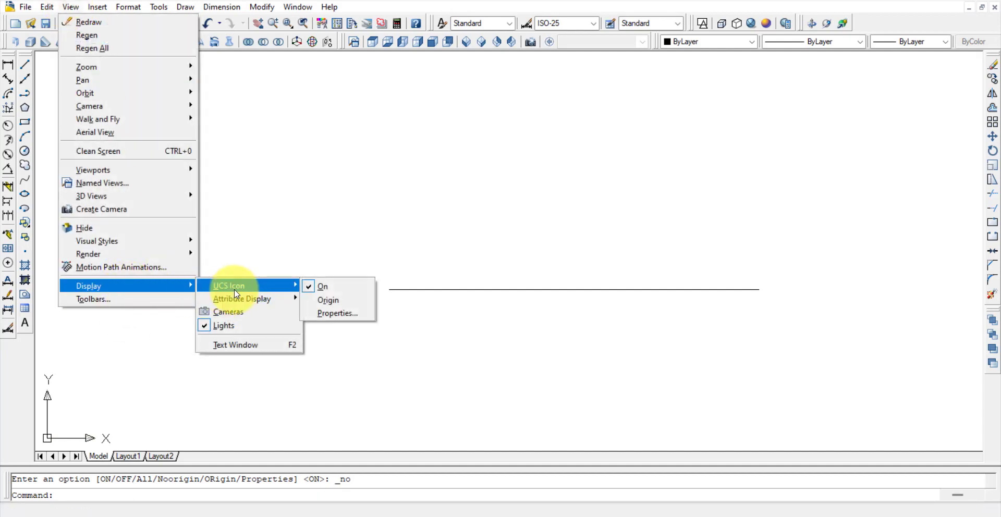
click(336, 298)
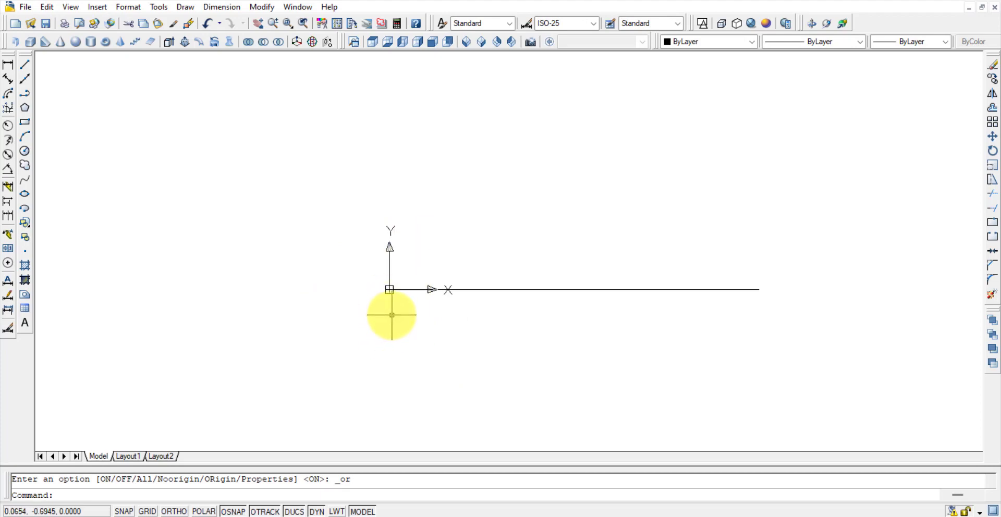
- Switch the UCS icon back to Noorigin display and check it while viewing the 10-unit line
click(80, 13)
mouse_move(101, 286)
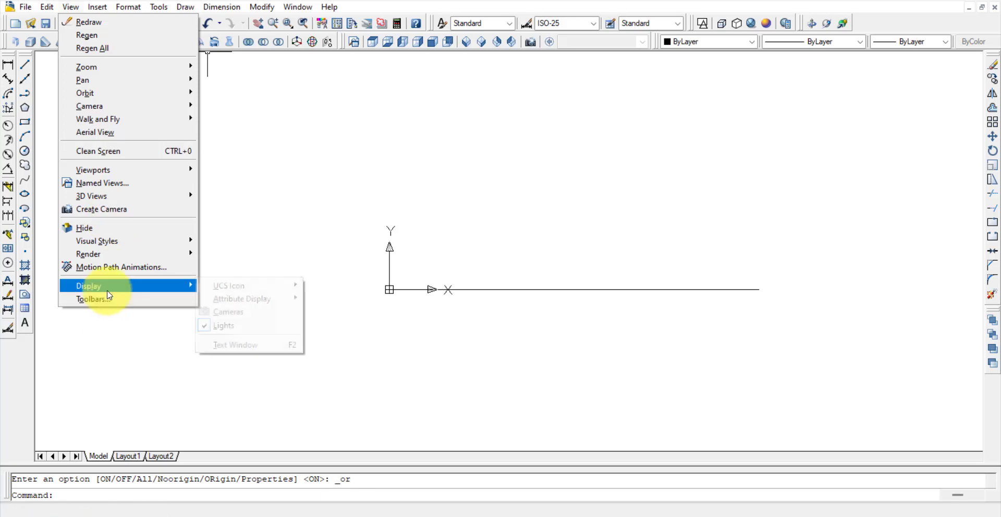
mouse_move(242, 286)
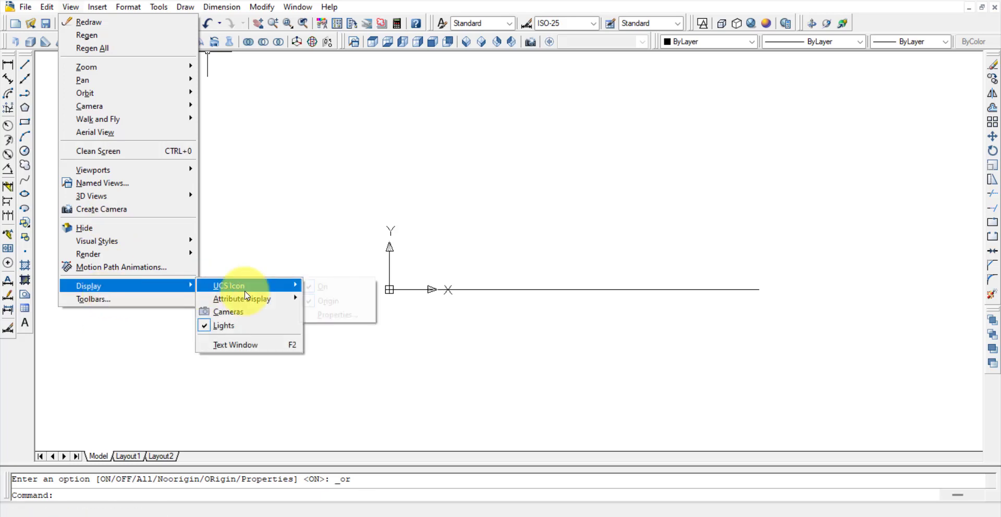
click(335, 302)
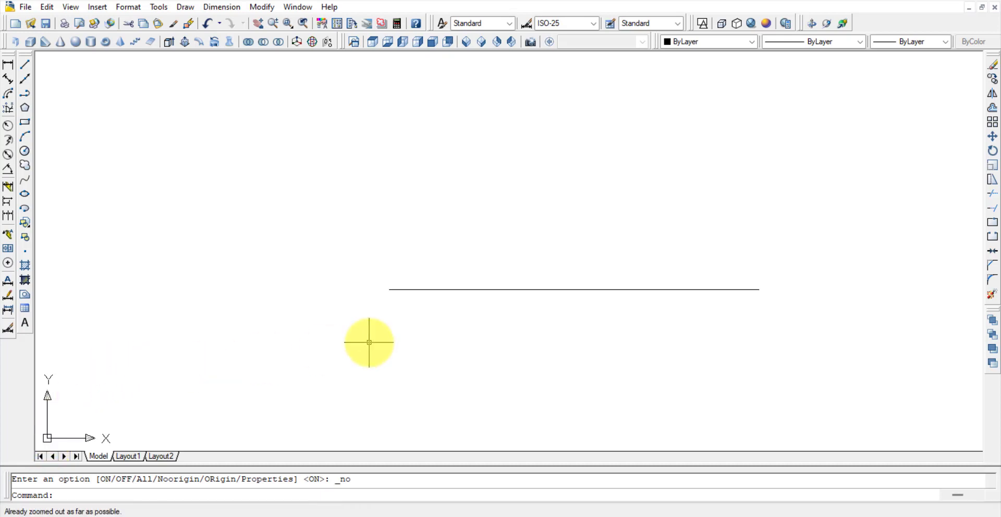
scroll(440, 325, up, 5)
scroll(446, 333, down, 6)
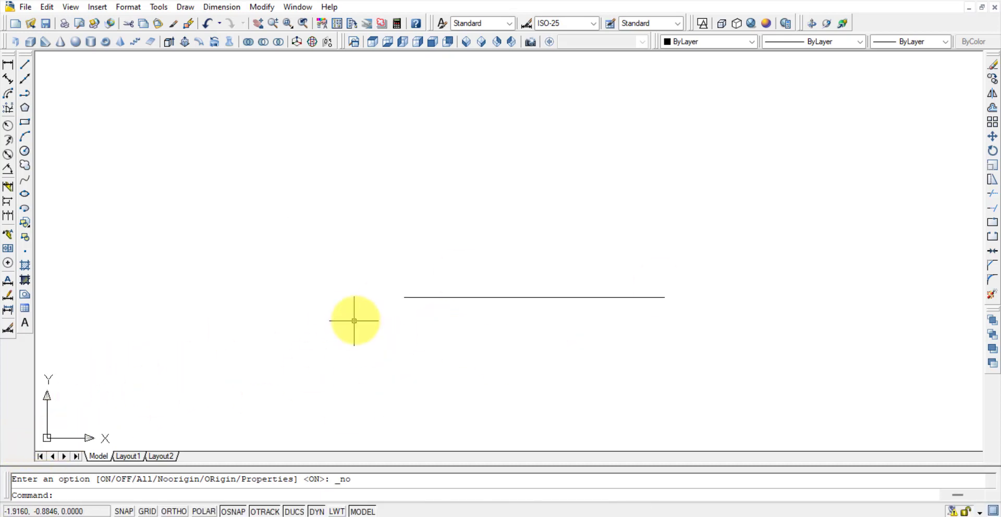
middle_drag(559, 315, 522, 255)
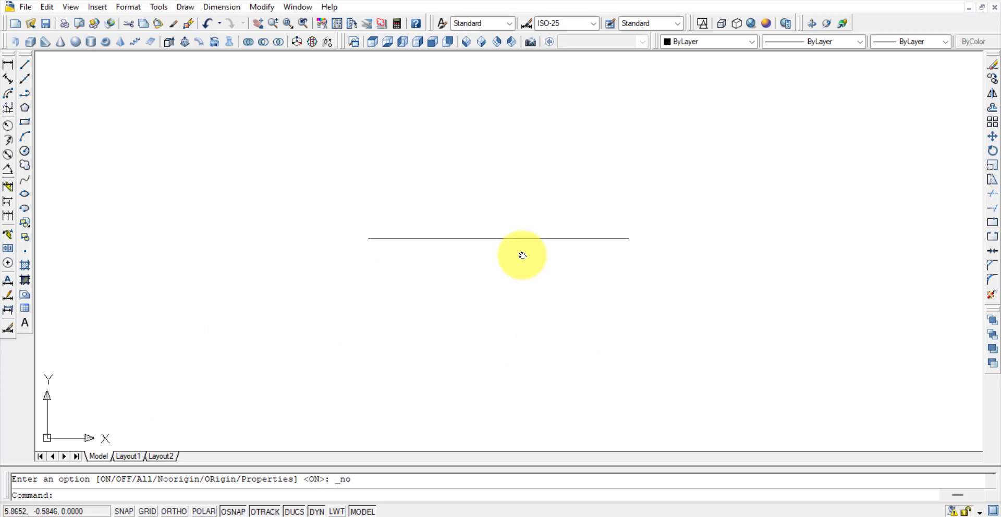
click(628, 277)
click(391, 188)
key(Escape)
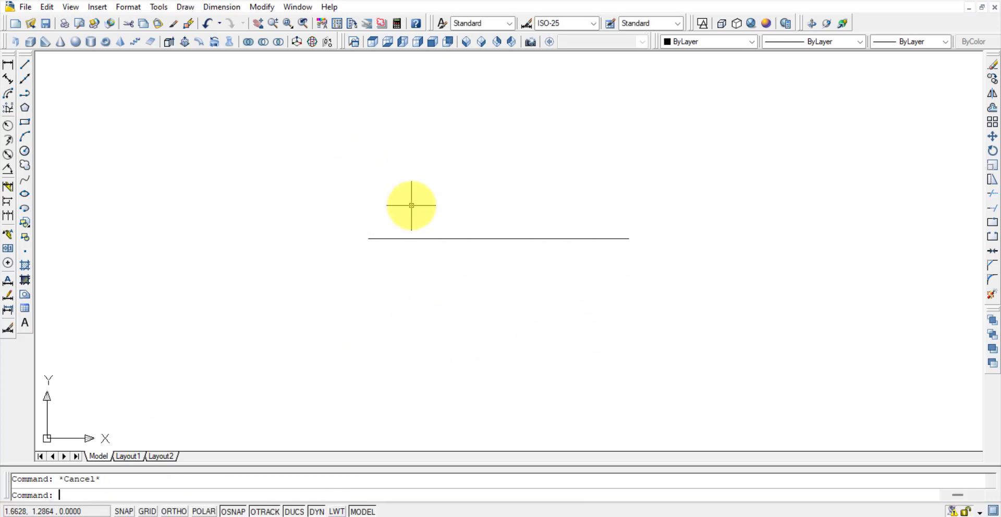
- Draw a line 10 units long at 45° from the midpoint of the horizontal line
middle_drag(458, 346, 438, 393)
click(31, 67)
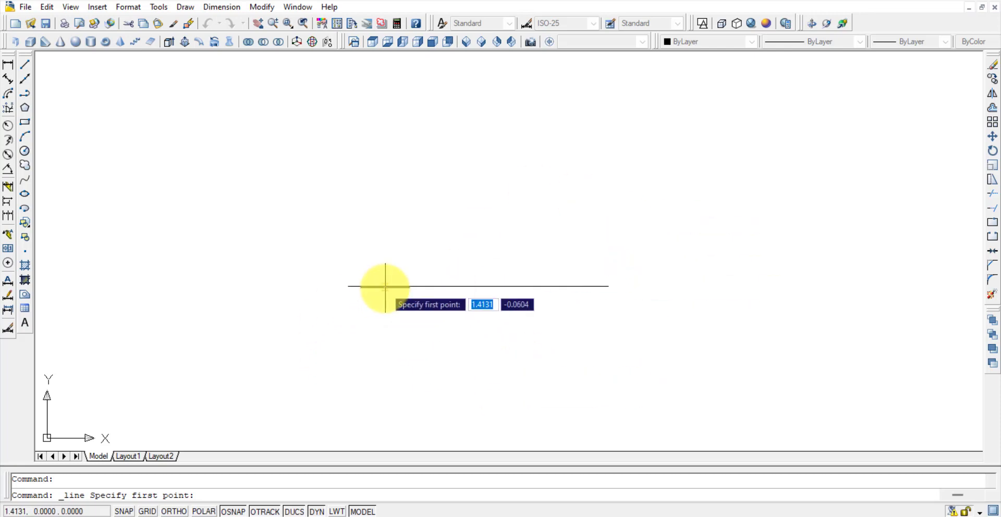
click(477, 286)
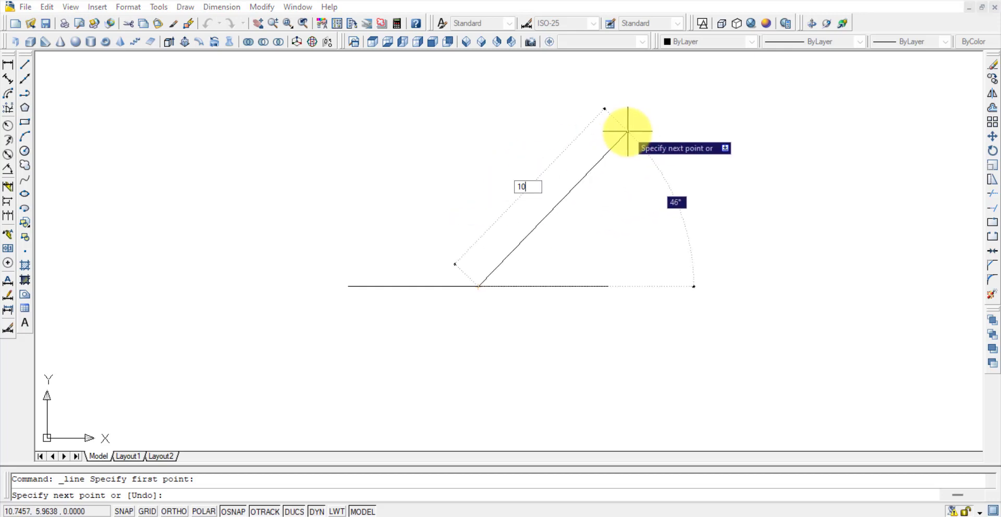
key(Tab)
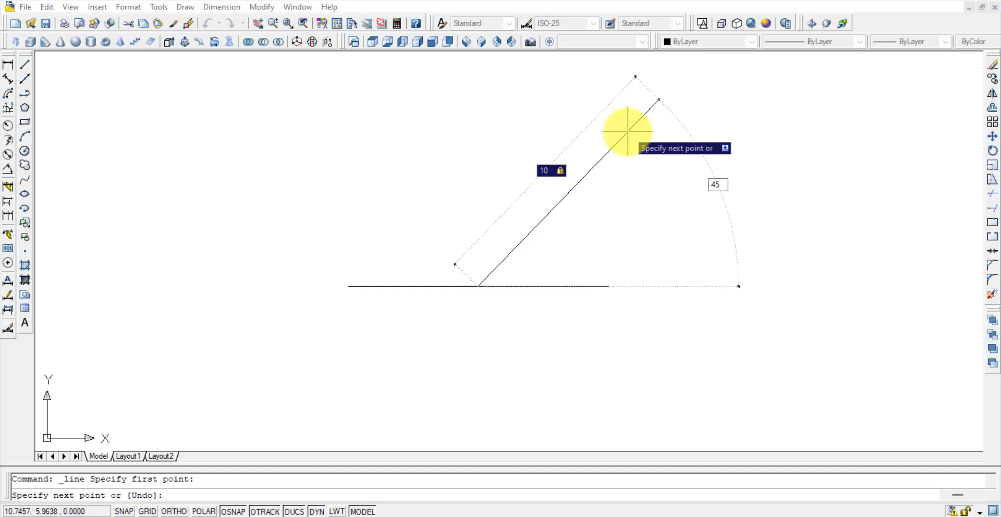
key(Return)
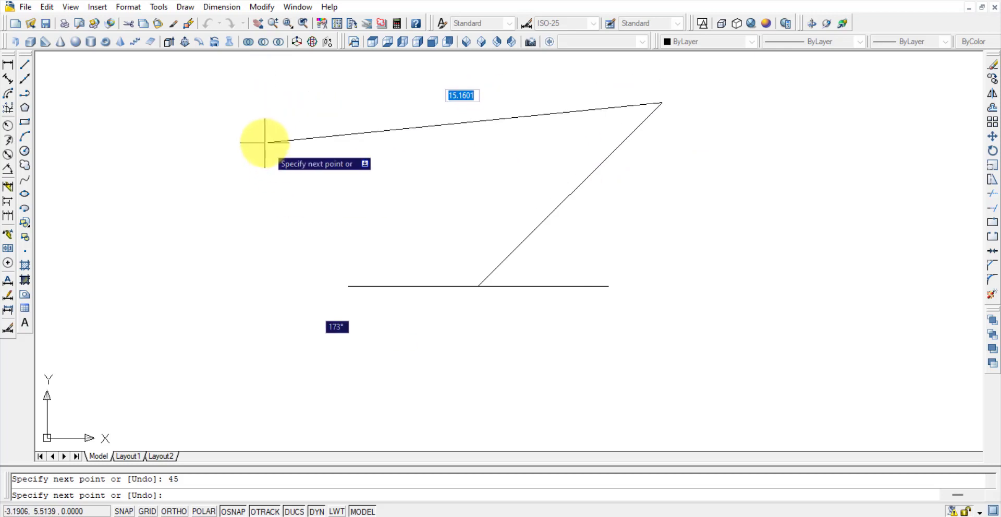
key(Escape)
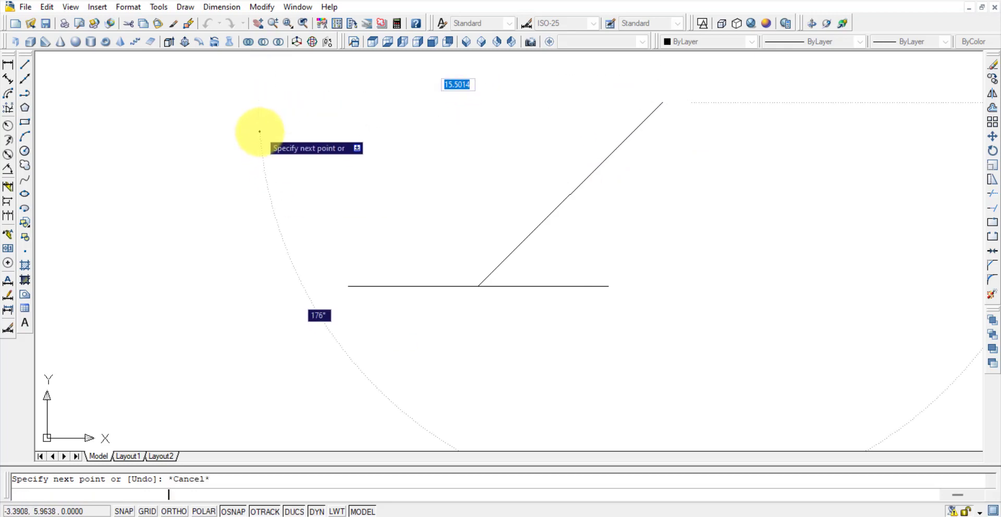
- Add an angular dimension between the horizontal line and the inclined line
click(8, 168)
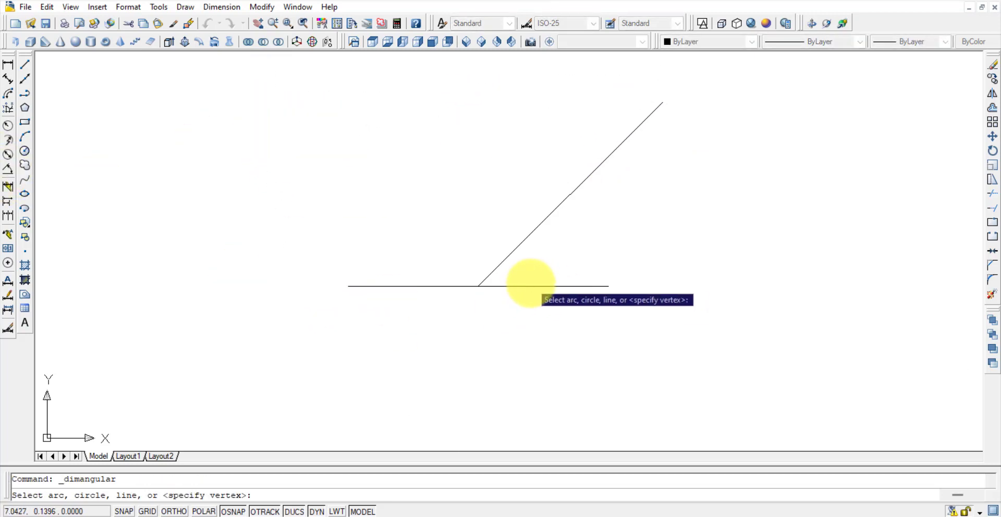
click(528, 286)
click(515, 249)
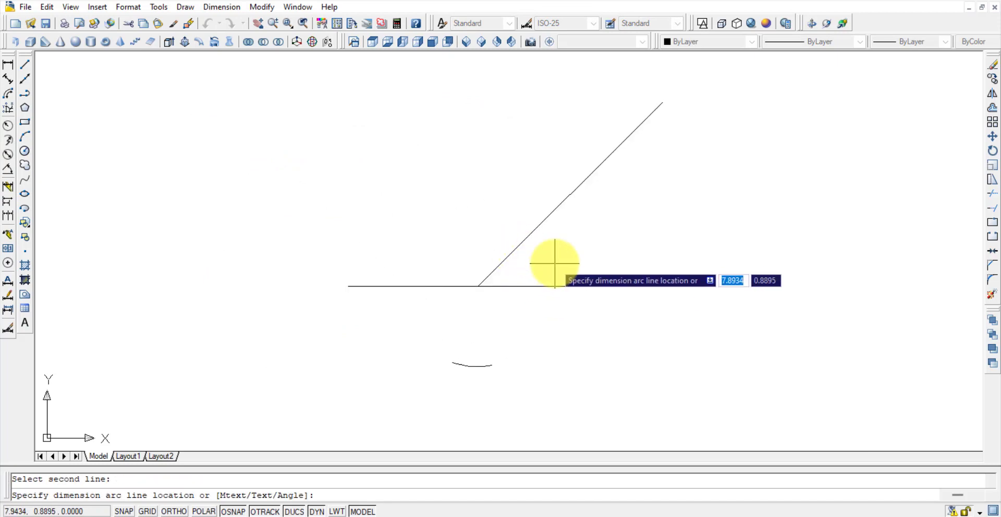
click(572, 241)
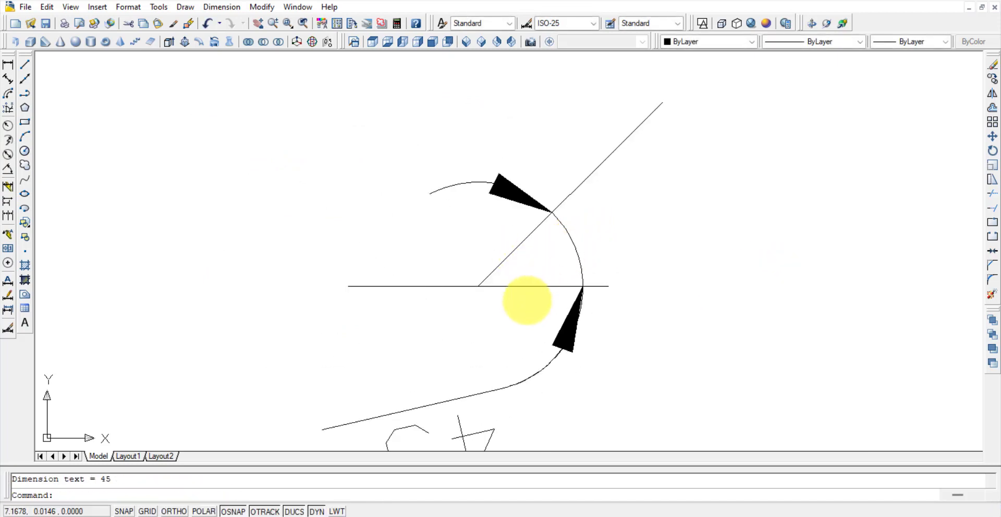
- Delete the angular dimension between the two lines
scroll(483, 317, down, 3)
click(574, 223)
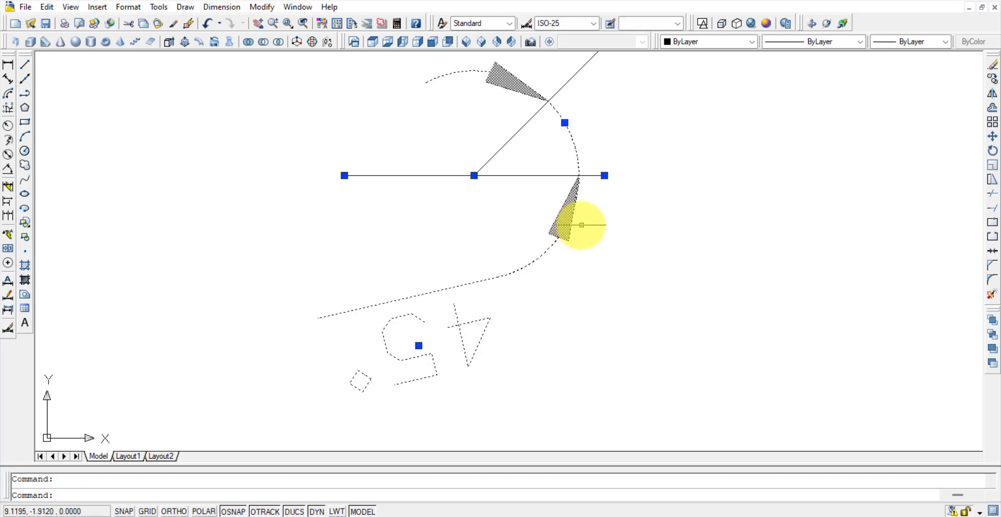
key(Delete)
middle_drag(592, 250, 589, 399)
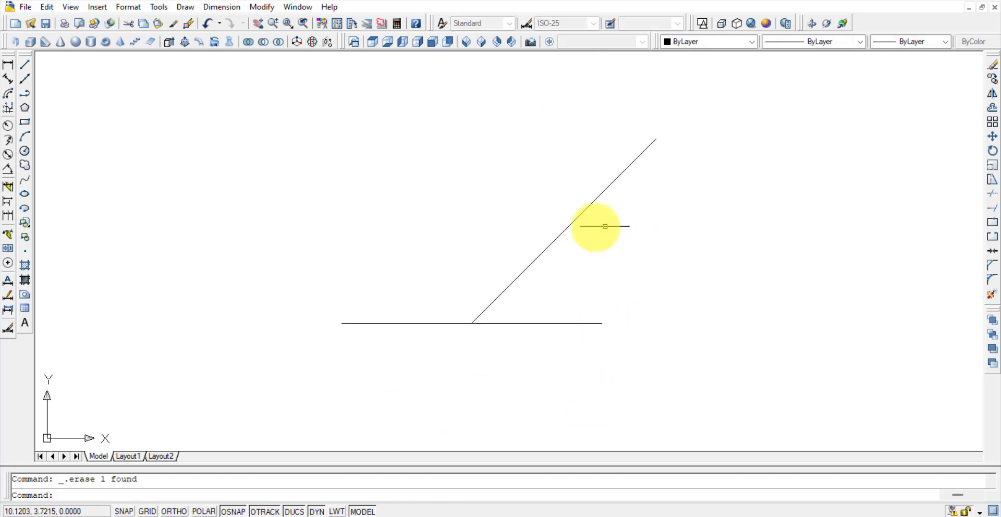
- Turn on Ortho while drawing a new line and make its first segment 10 units to the right, beside the existing lines
click(24, 66)
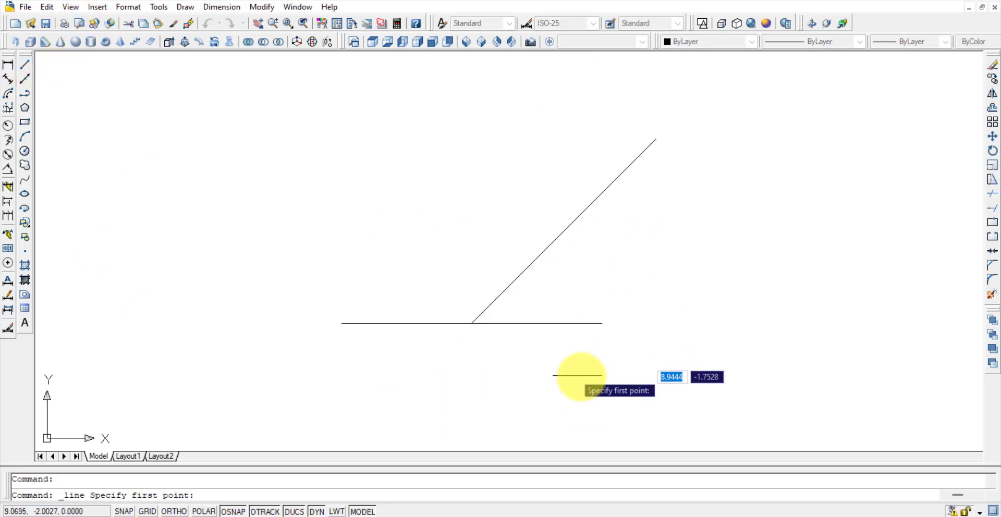
middle_drag(242, 371, 99, 375)
click(730, 358)
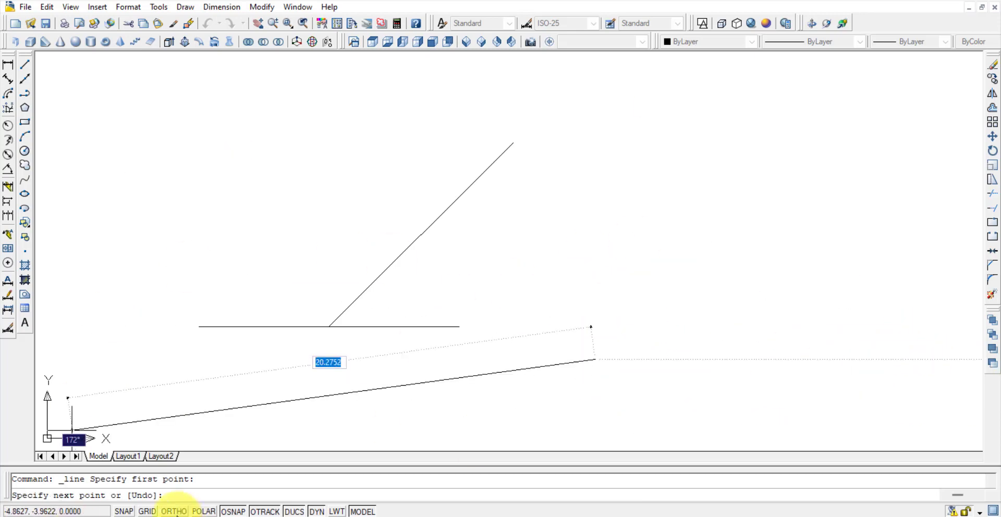
click(178, 512)
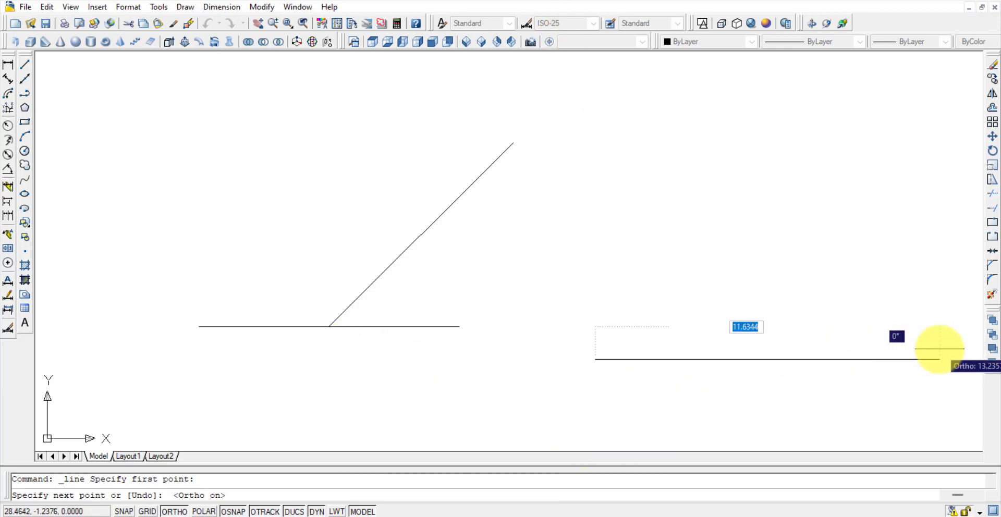
text(10)
key(Return)
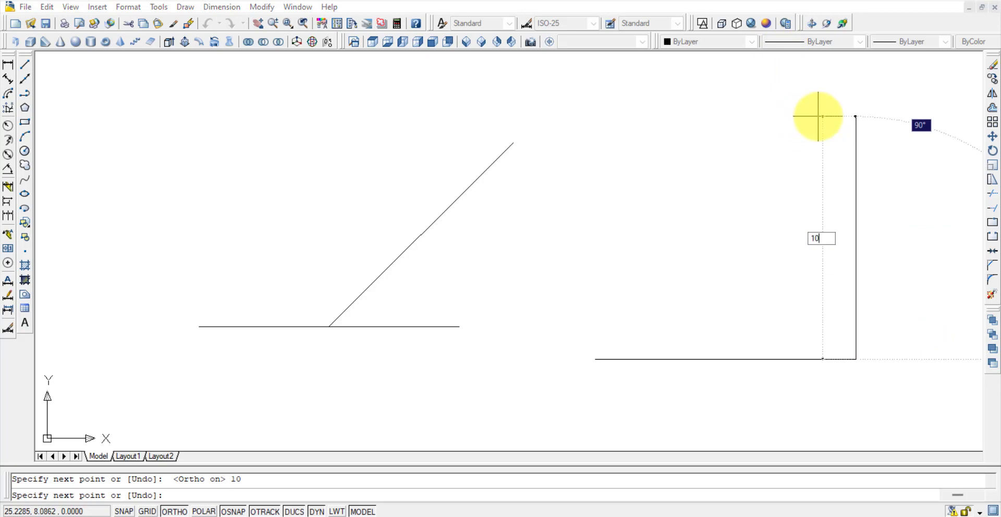
- Complete the square with segments 10 units up and 10 units left, finishing with the Close option
key(Return)
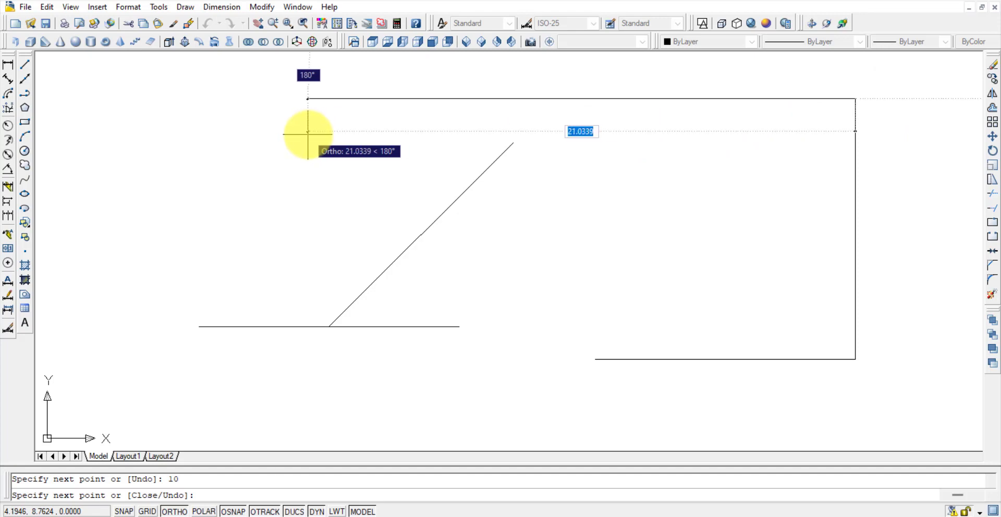
text(10)
key(Return)
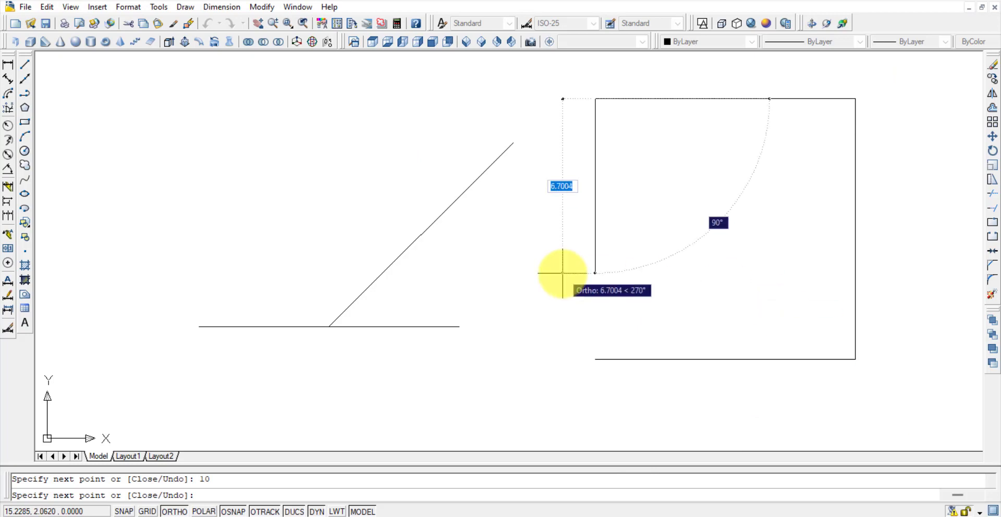
click(595, 359)
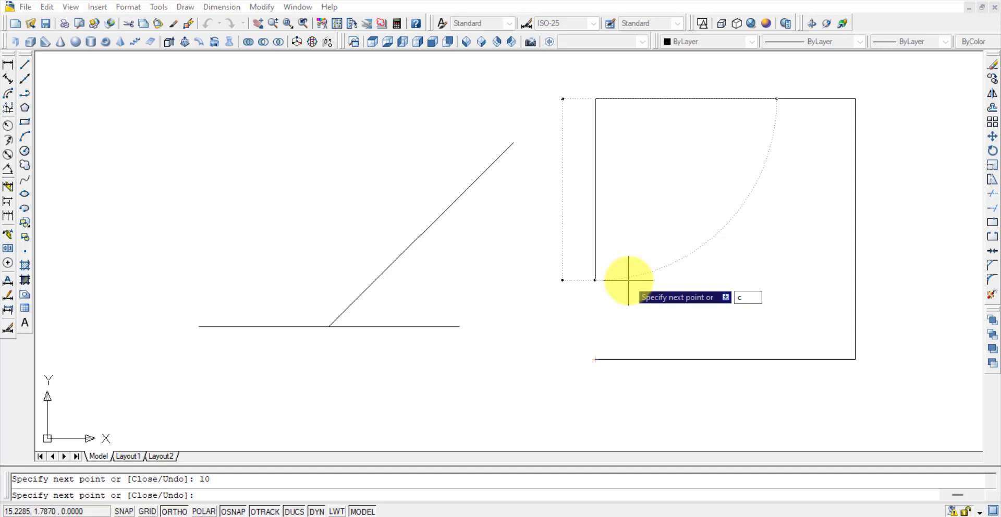
key(Return)
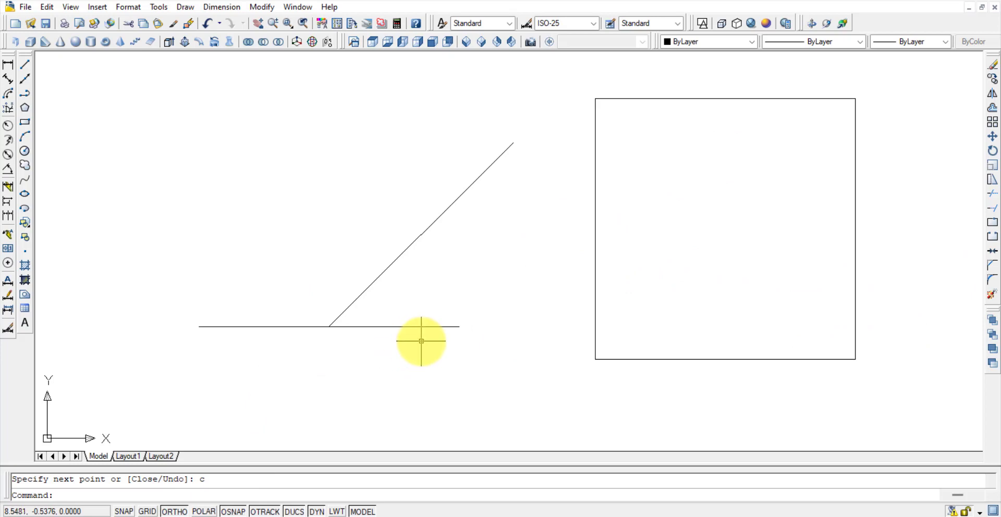
middle_drag(747, 280, 779, 282)
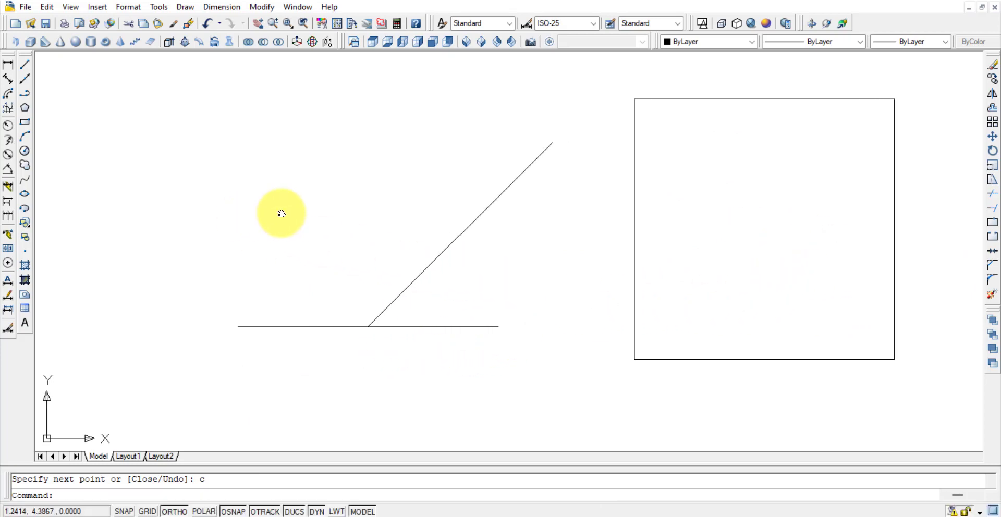
- Draw an open polyline of horizontal and vertical freehand segments beside and partly across the existing lines with Ortho on
middle_drag(266, 251, 527, 251)
click(9, 85)
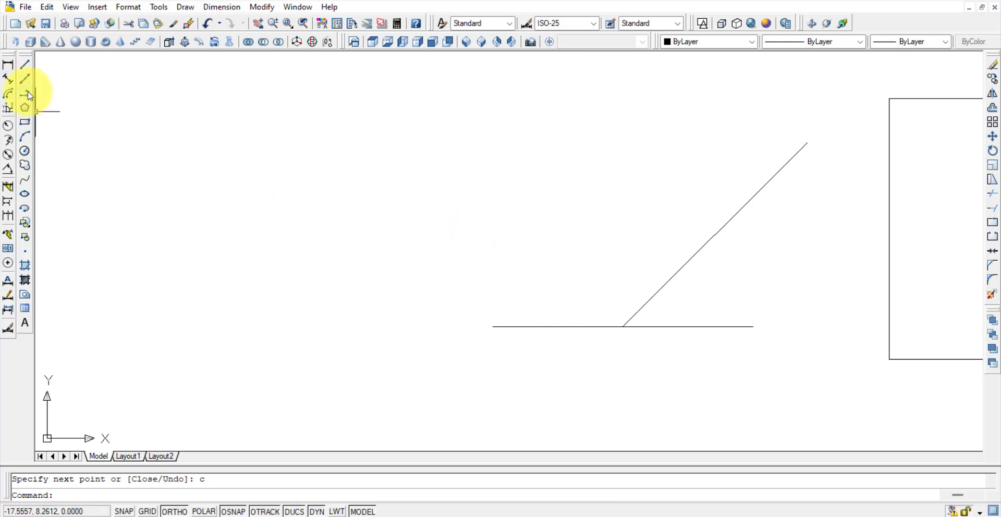
click(29, 95)
middle_drag(891, 268, 578, 271)
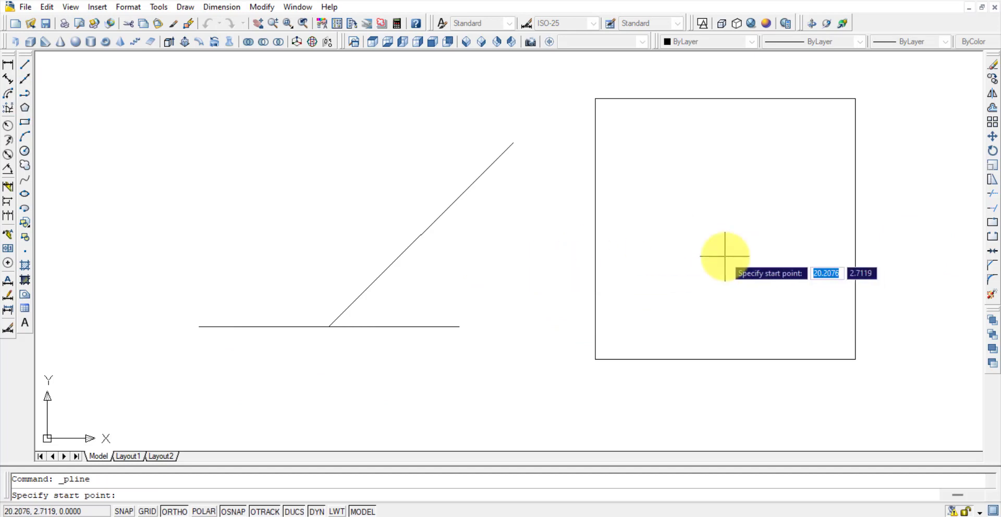
mouse_move(621, 248)
middle_down()
mouse_move(672, 271)
mouse_move(717, 273)
middle_up()
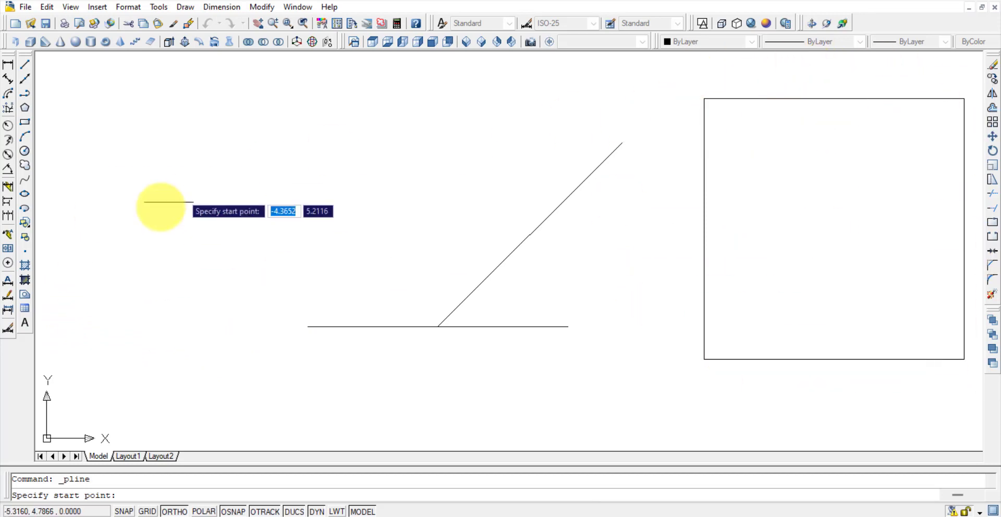
click(140, 292)
click(140, 87)
click(400, 87)
click(400, 227)
click(292, 244)
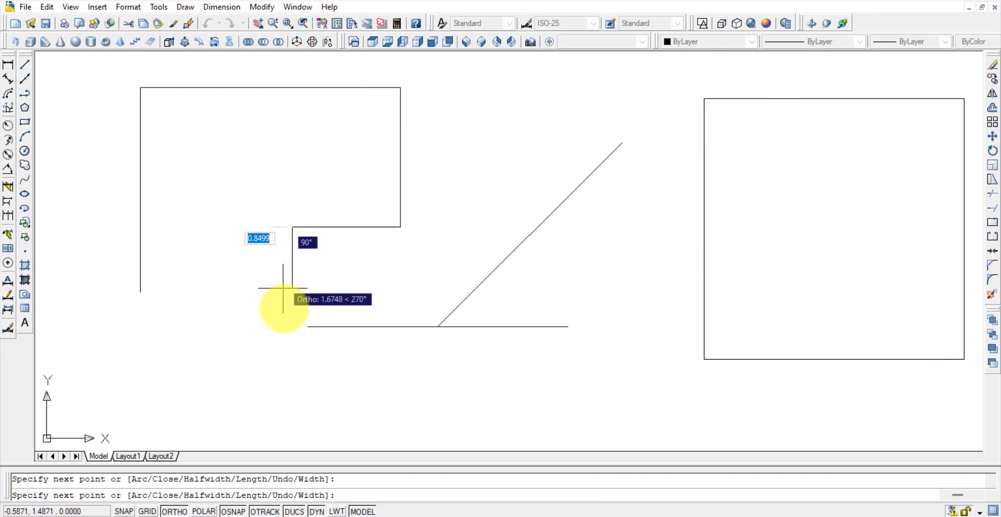
click(286, 318)
click(468, 266)
click(468, 125)
click(223, 172)
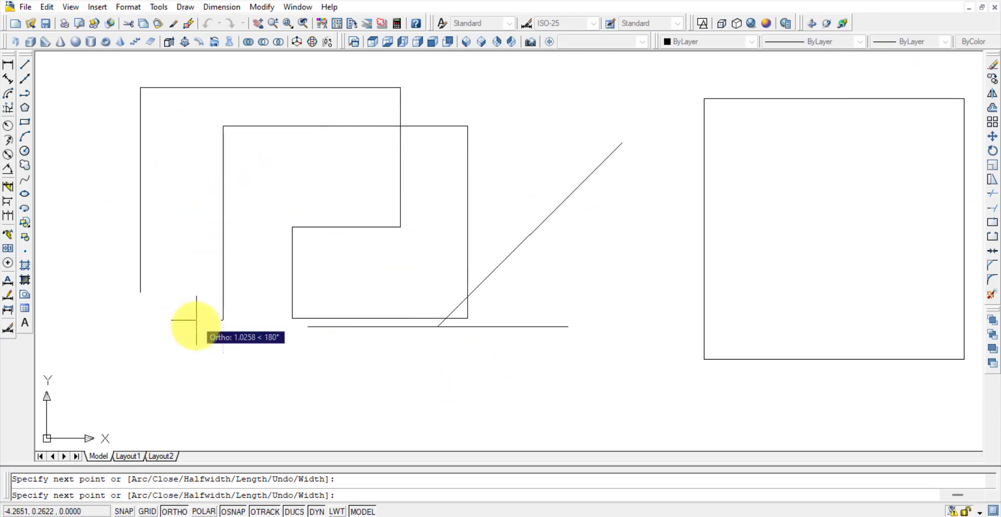
click(189, 320)
key(Escape)
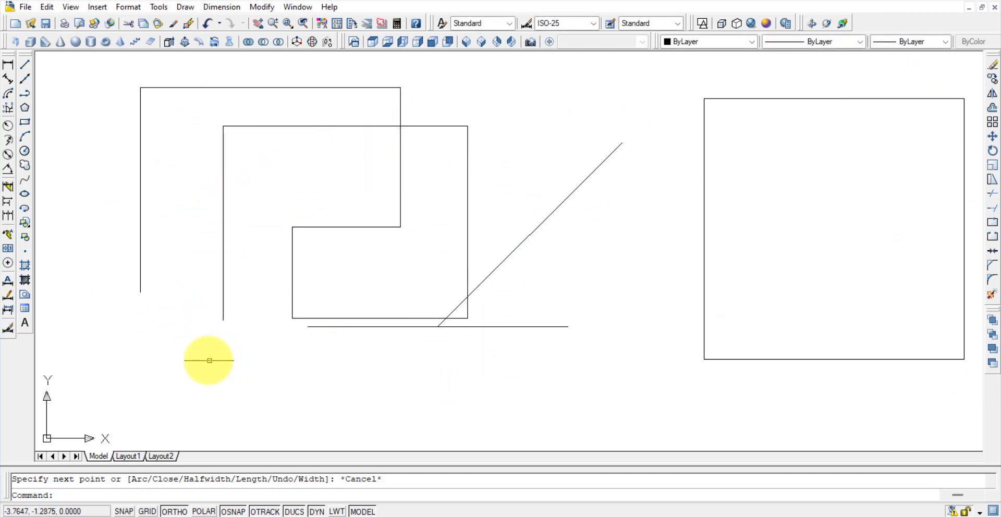
- Select the polyline and the separate sides of the square to compare a single polyline object with individual lines
click(222, 238)
mouse_move(424, 510)
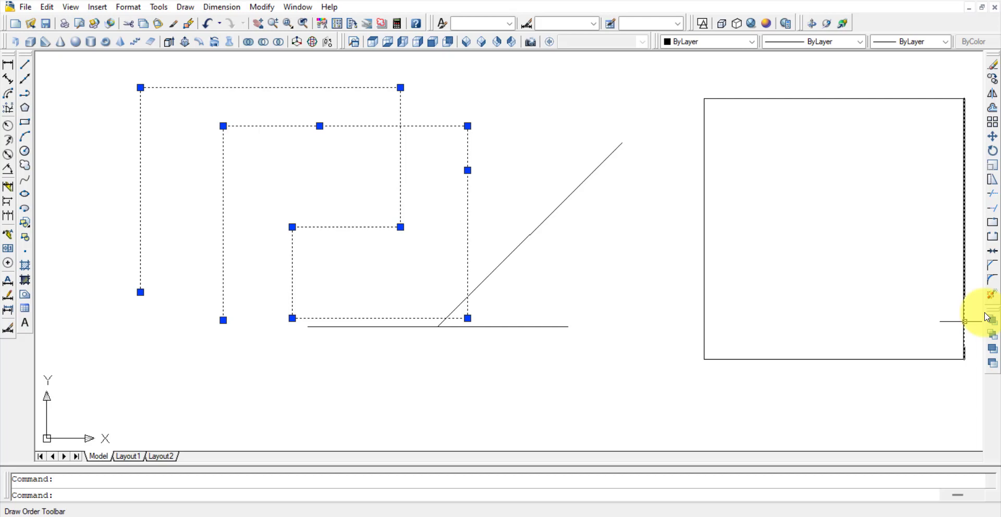
click(782, 359)
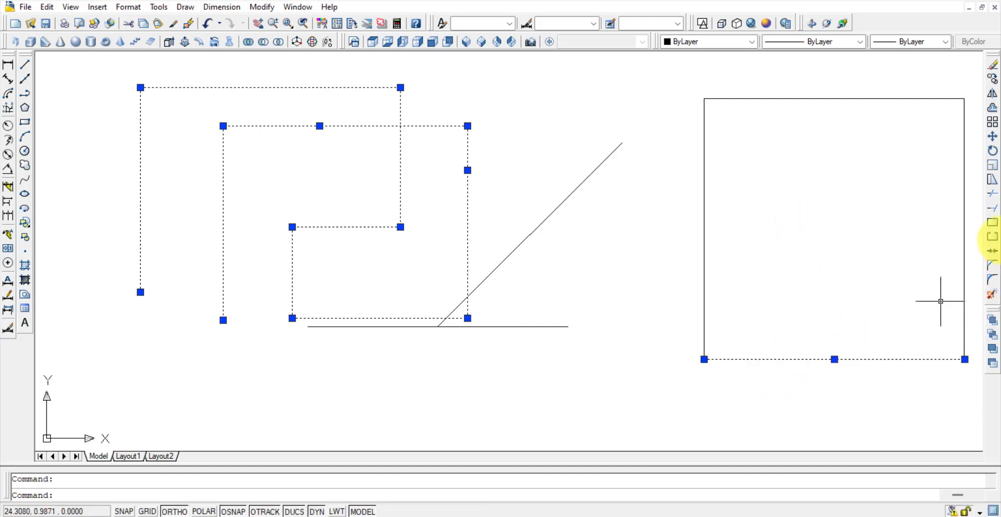
click(963, 234)
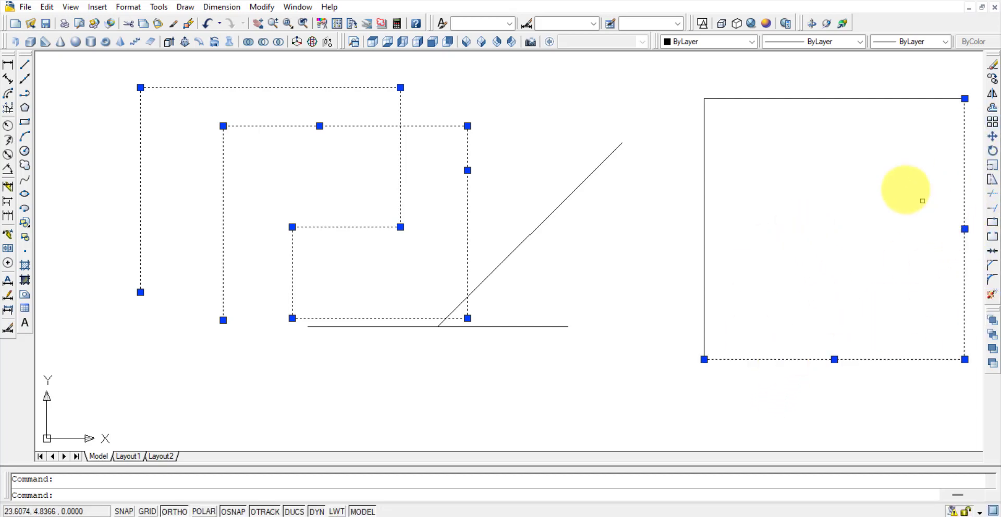
click(793, 98)
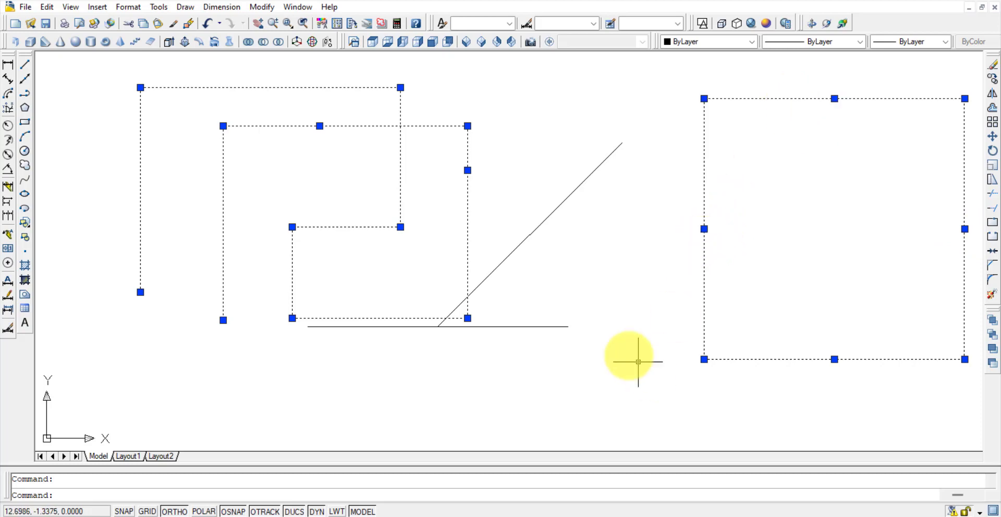
- Select everything in the drawing, including the two angled lines, the polyline and the square, and erase it
click(559, 340)
click(96, 56)
key(Delete)
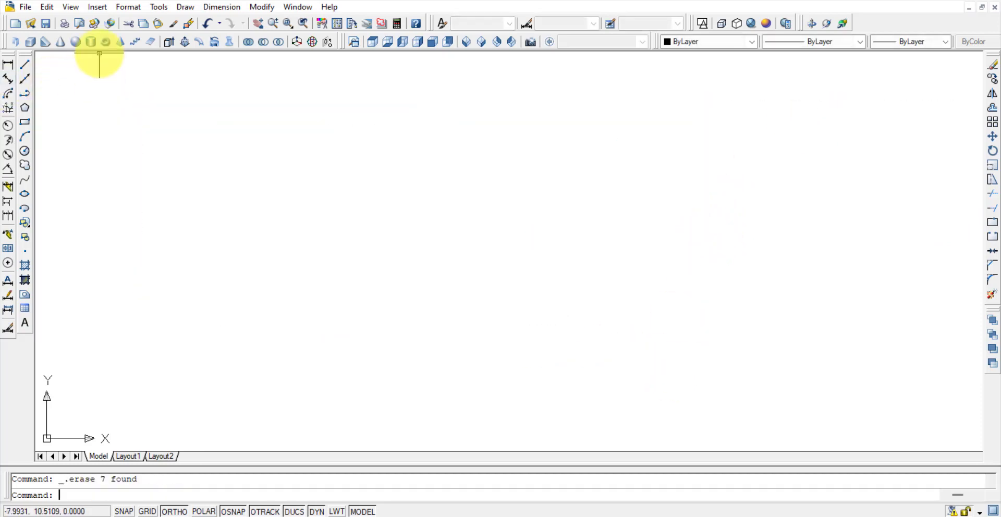
- Draw a nearly square four-sided polyline about 7.5 units tall, ending at its start point
click(24, 65)
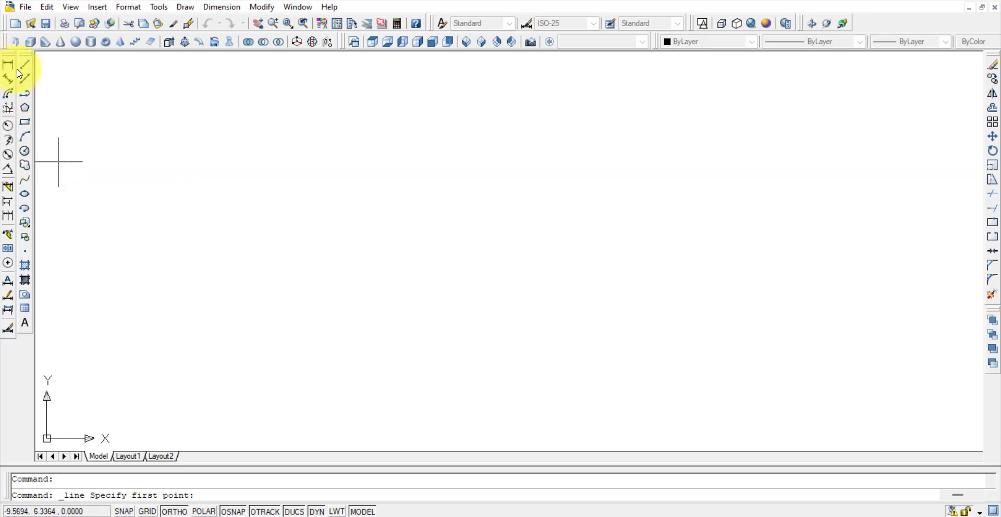
click(24, 79)
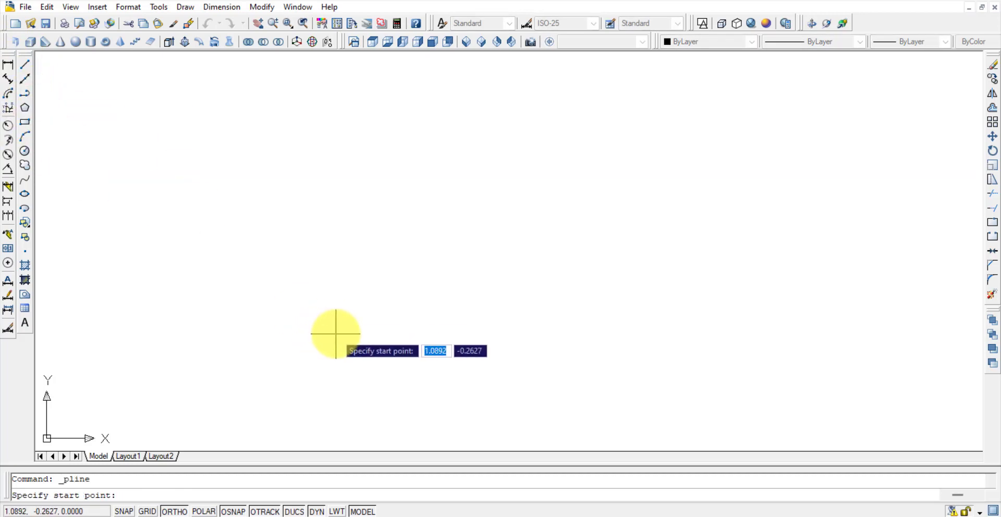
click(336, 334)
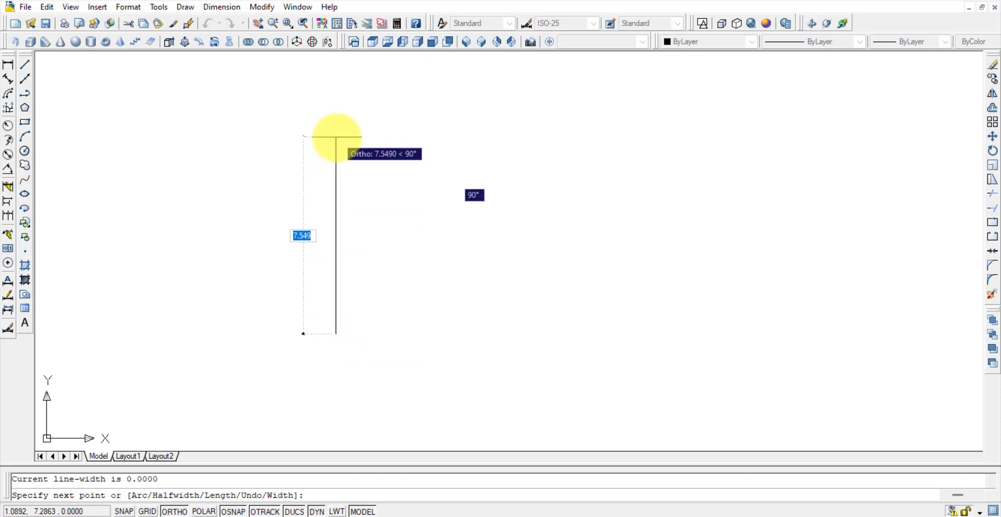
click(336, 137)
click(539, 138)
click(539, 329)
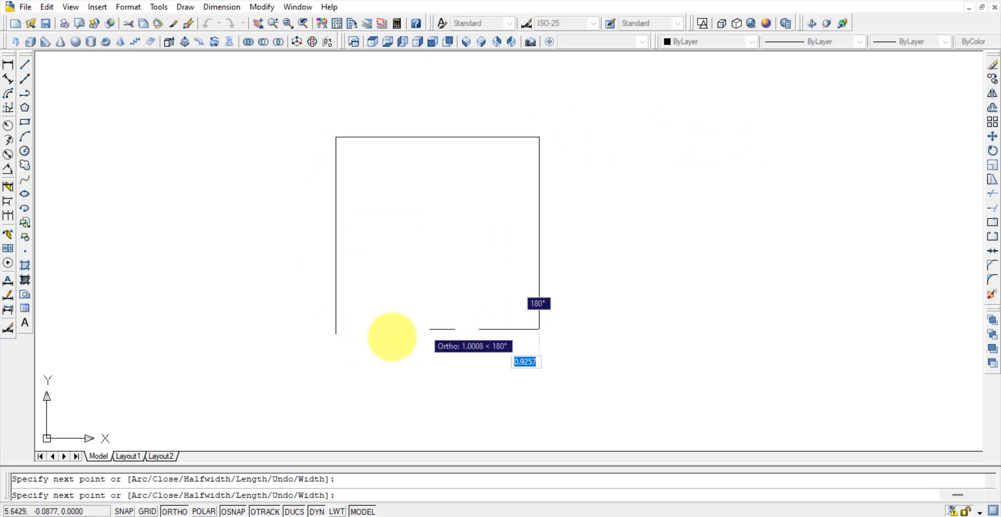
click(335, 334)
key(Escape)
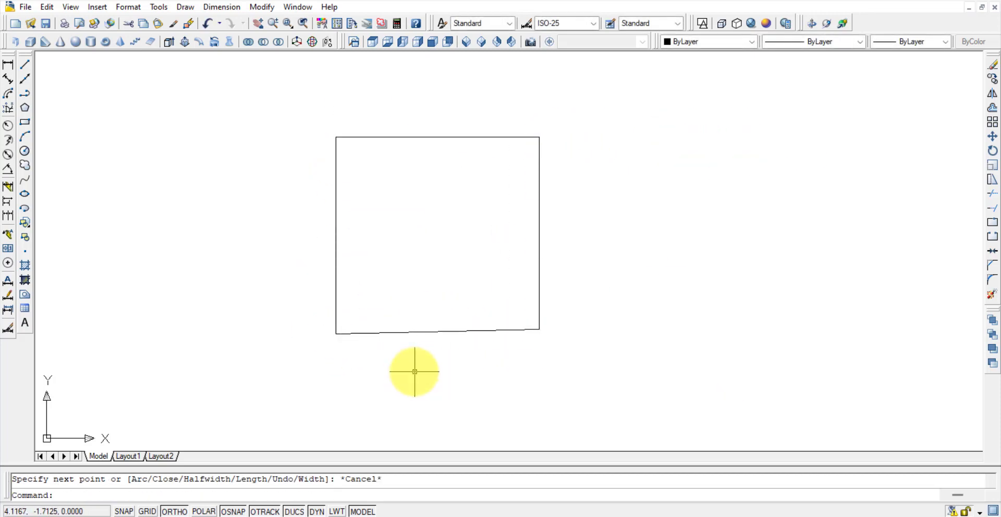
- Select the nearly square polyline as one object and erase it
click(454, 332)
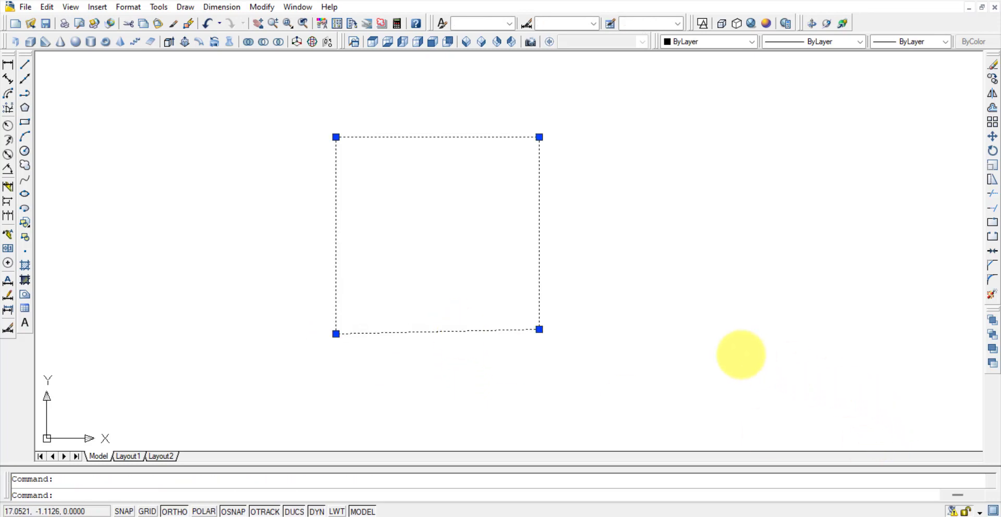
click(661, 356)
click(230, 107)
key(Delete)
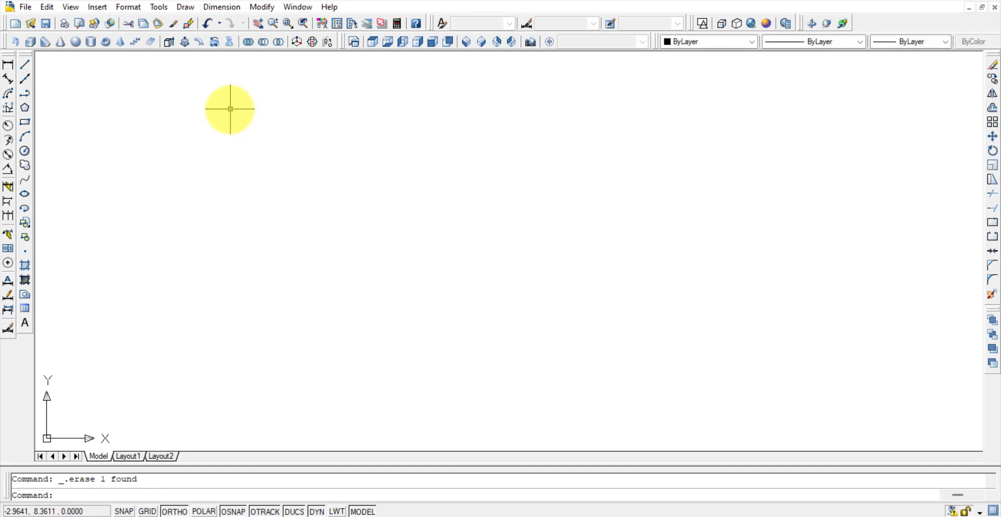
- Draw a four-sided polyline with a slanted lower side, ending at its start point
click(25, 94)
click(277, 345)
click(279, 162)
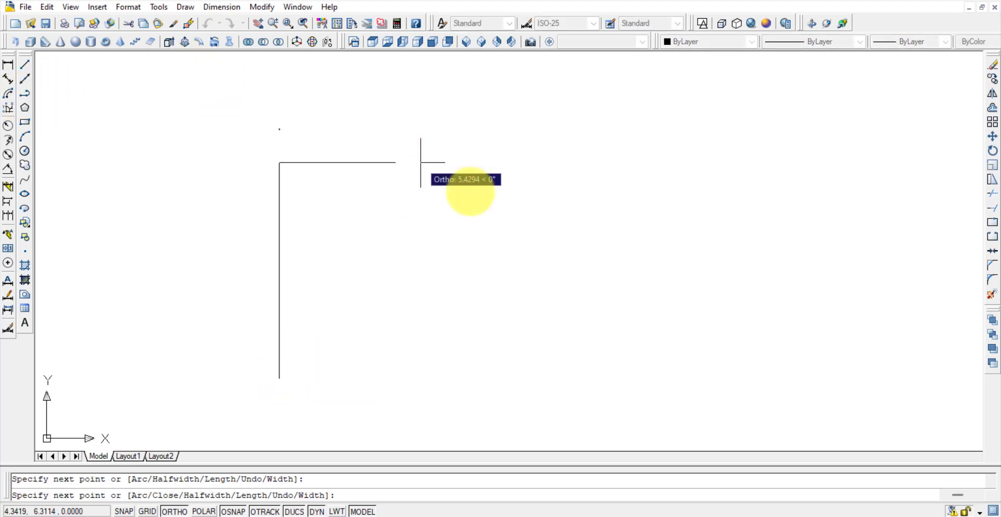
click(543, 162)
click(543, 336)
click(277, 376)
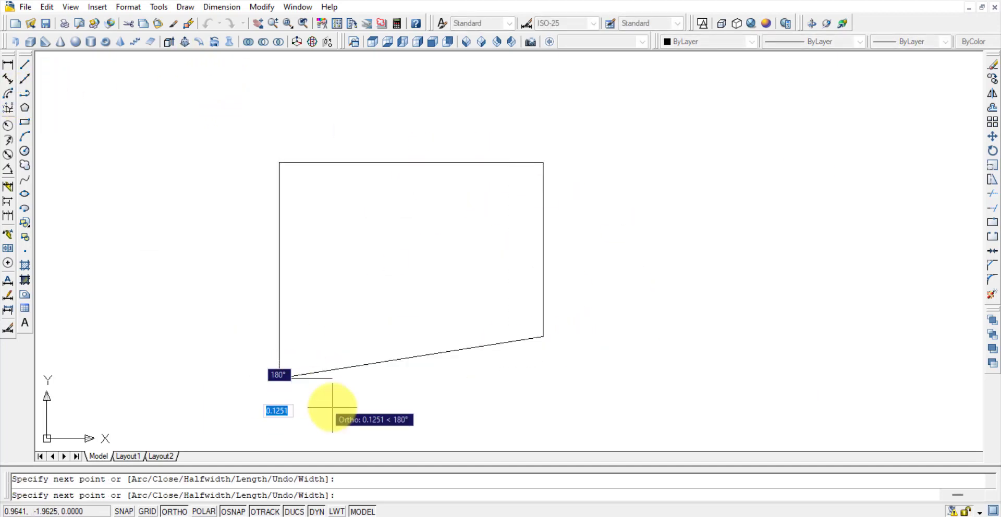
key(Escape)
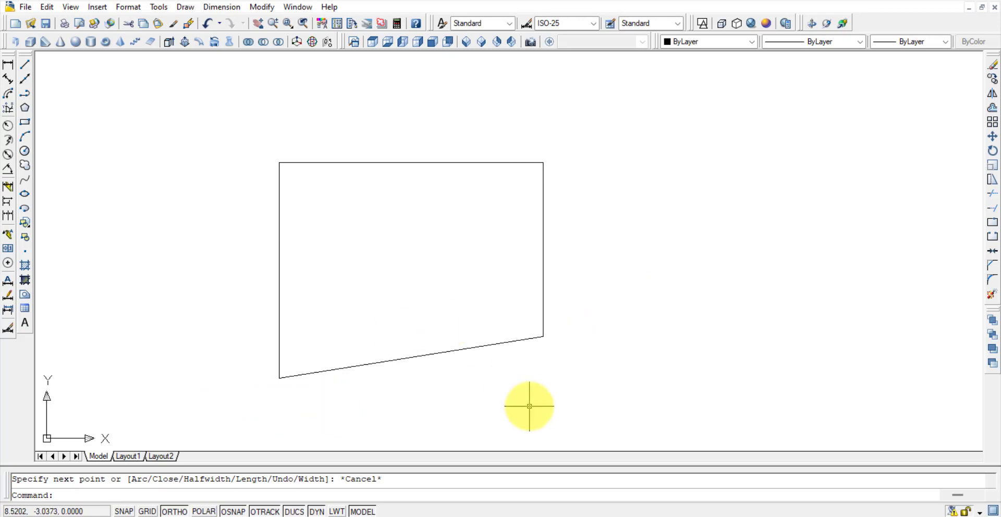
- Edit the four-sided polyline with PEDIT and apply the Fit option to turn its sides into curves
key(Return)
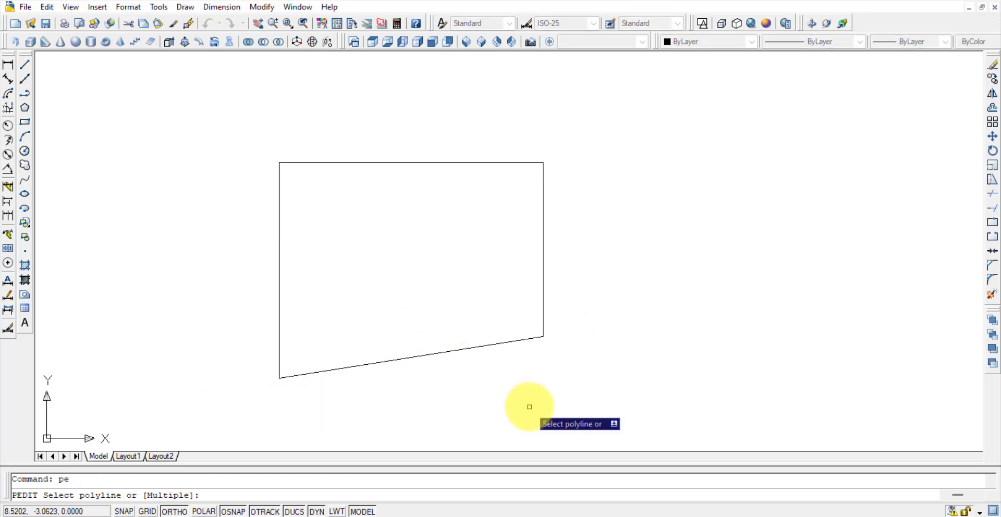
click(544, 298)
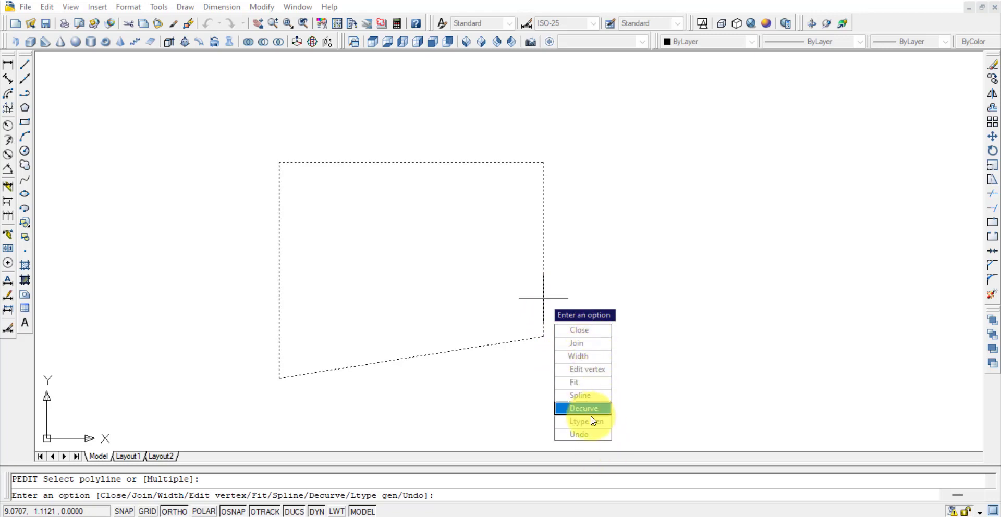
click(574, 383)
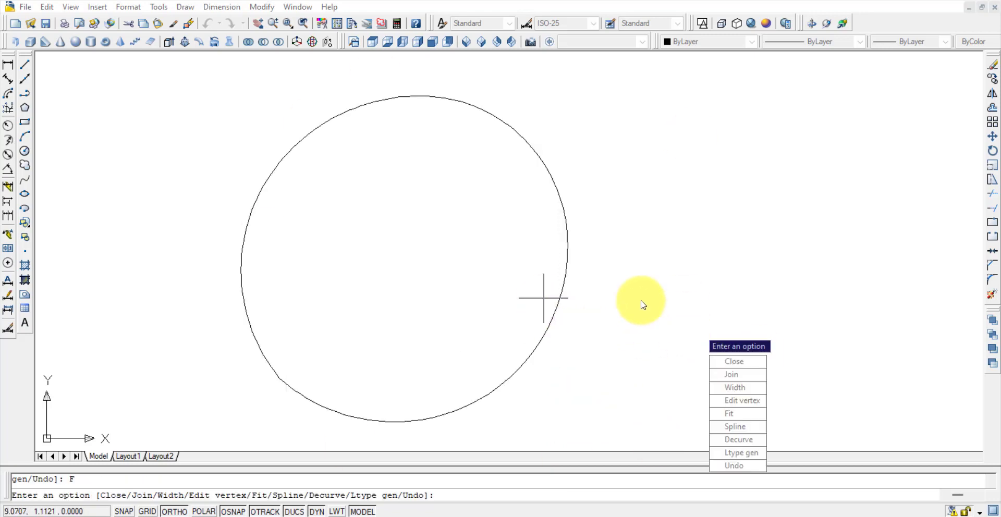
key(Escape)
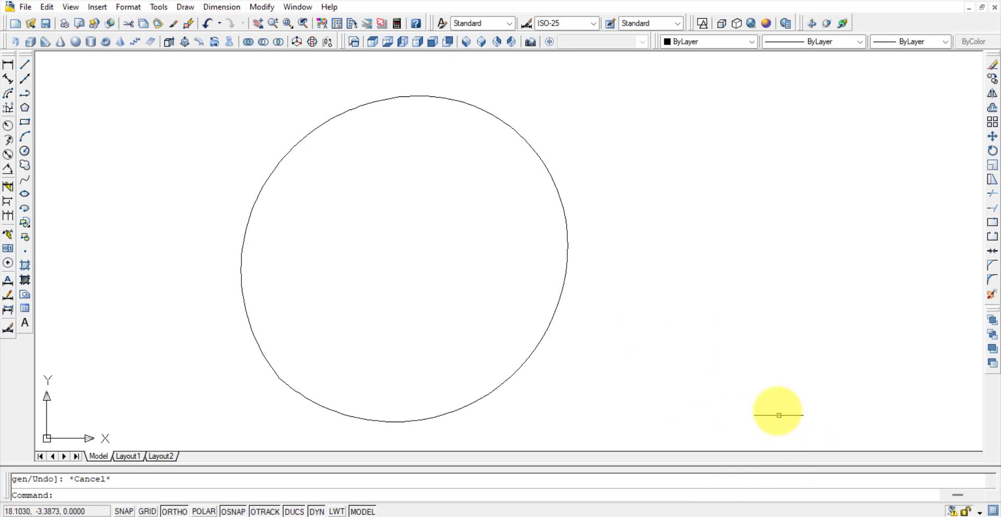
- Erase the curve-fitted polyline
click(598, 344)
click(238, 163)
key(Delete)
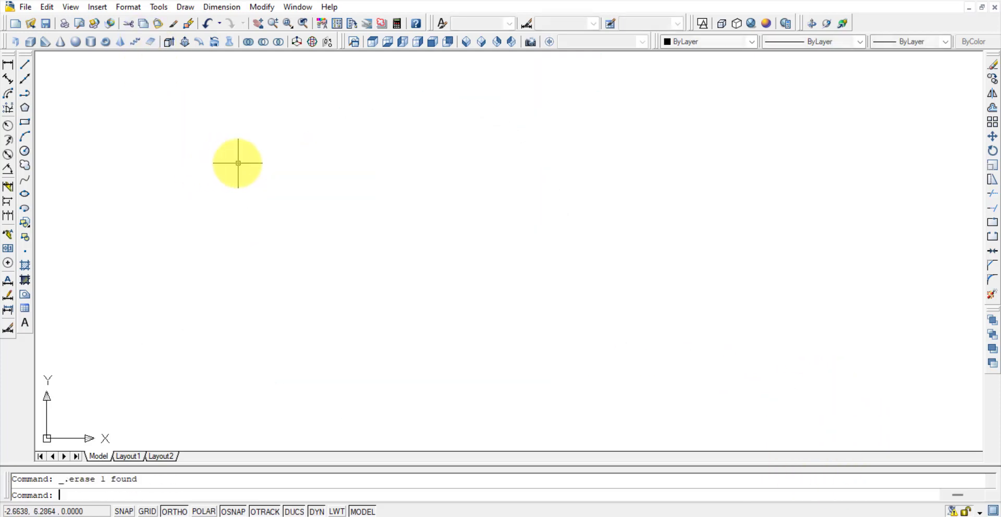
- Draw a vertical construction line through a point near the middle of the drawing area
click(26, 81)
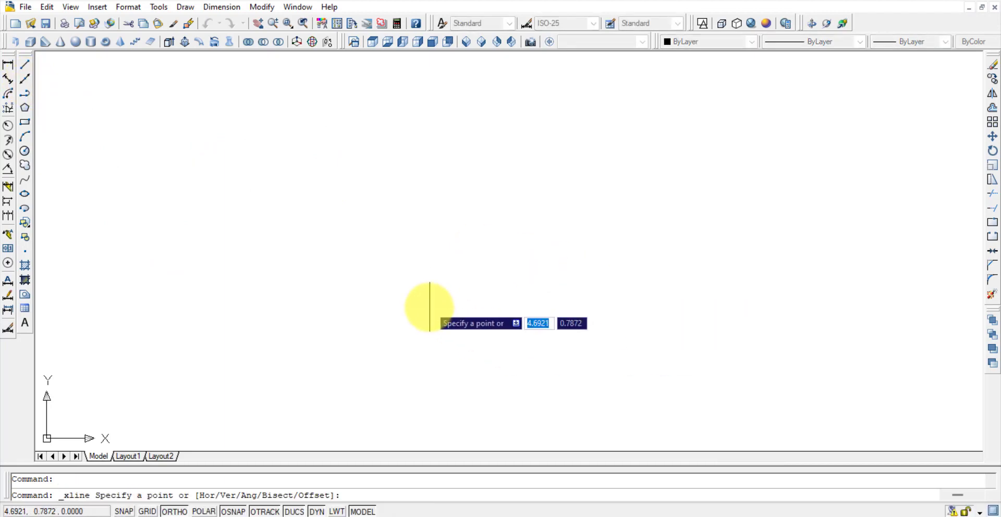
click(431, 302)
click(429, 300)
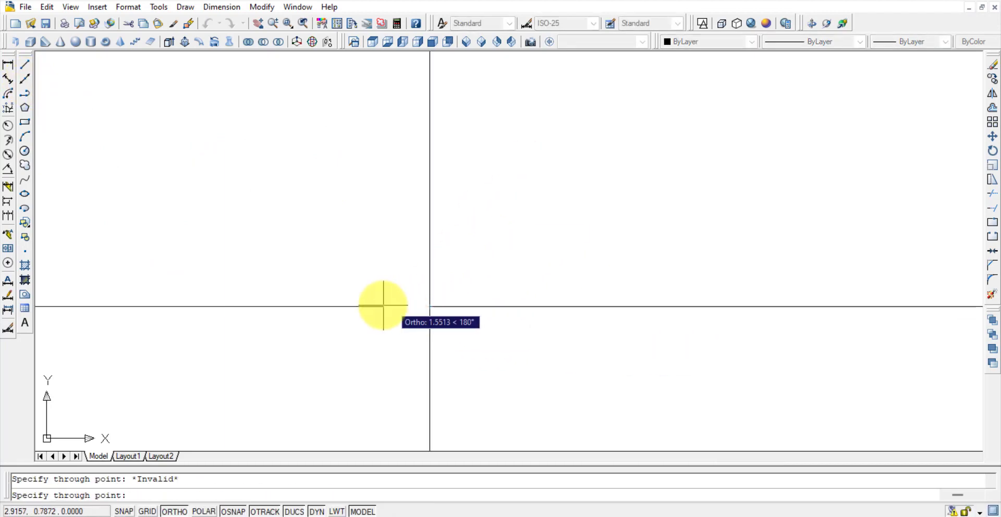
click(436, 370)
key(Escape)
scroll(453, 284, down, 2)
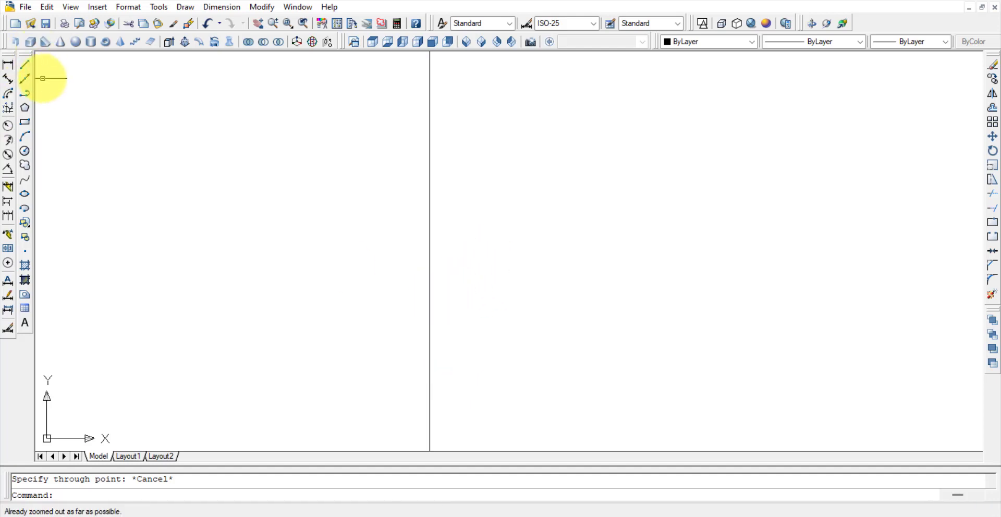
click(436, 296)
click(591, 298)
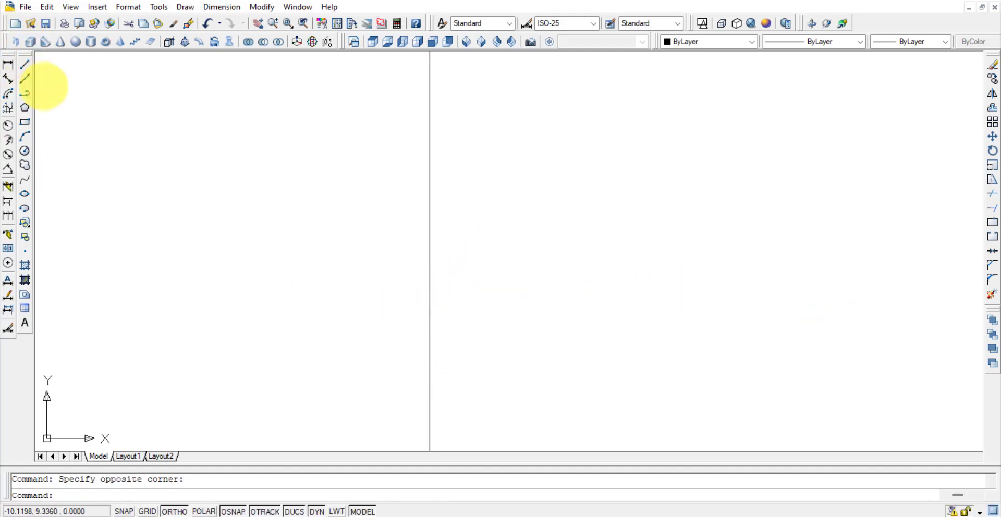
- Draw an ordinary vertical line to the left of the construction line and select it to show its endpoints
click(24, 68)
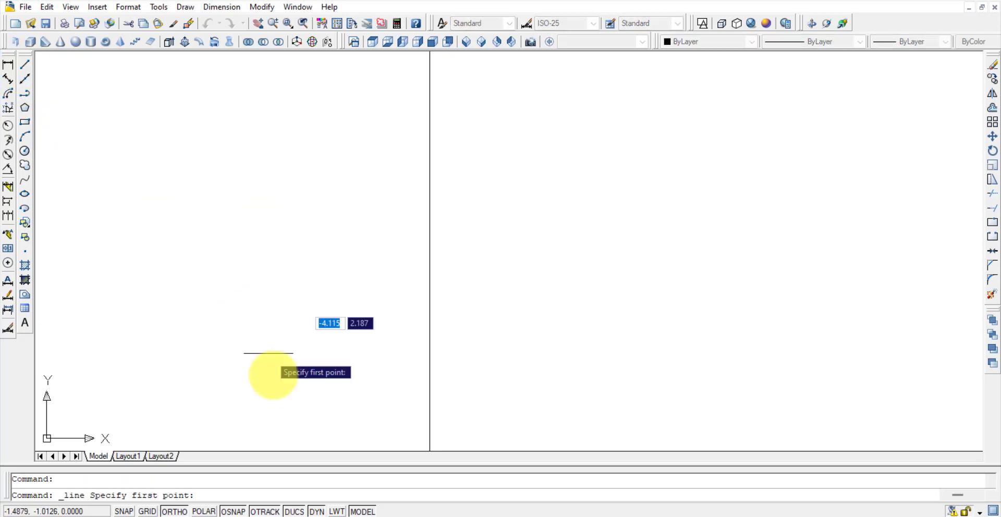
click(265, 366)
click(265, 240)
key(Escape)
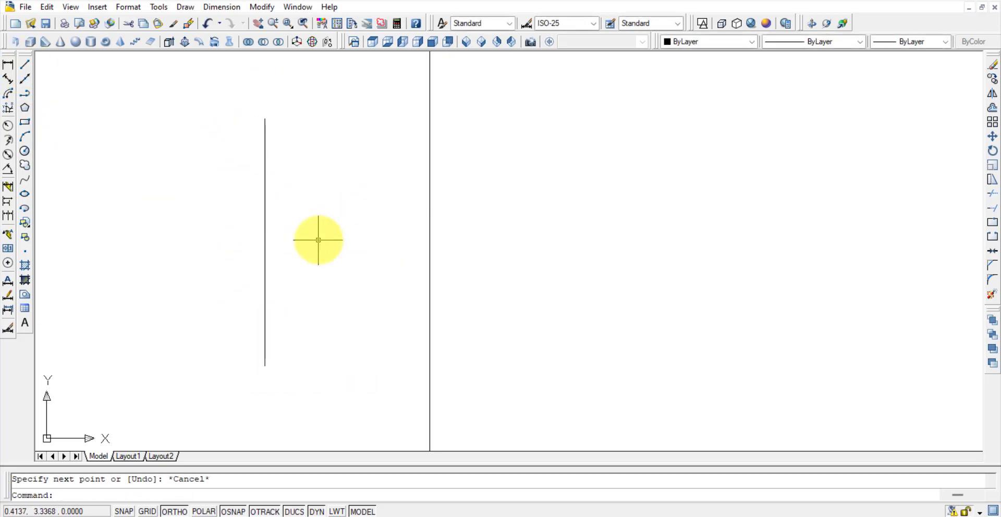
click(265, 255)
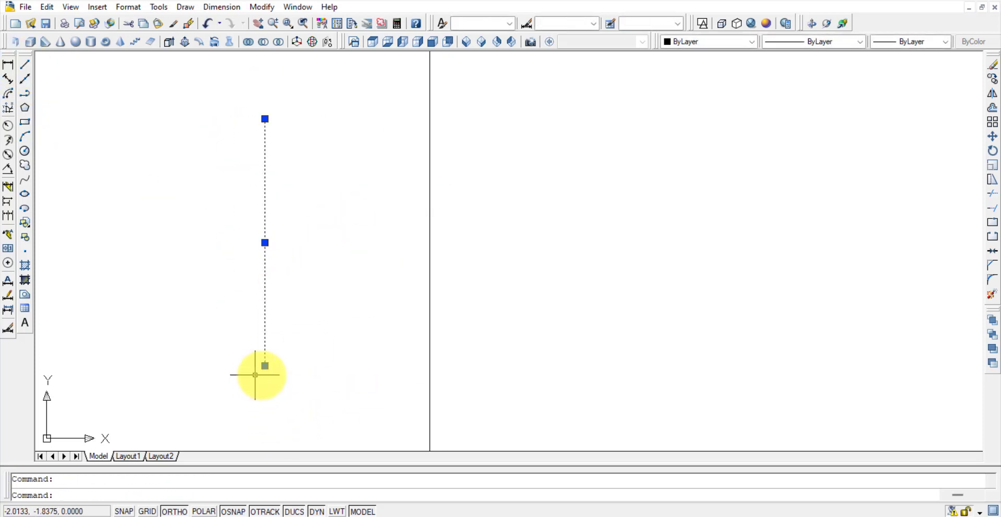
- Draw a second, slightly longer vertical line between the first line and the construction line
click(24, 64)
click(364, 369)
click(364, 244)
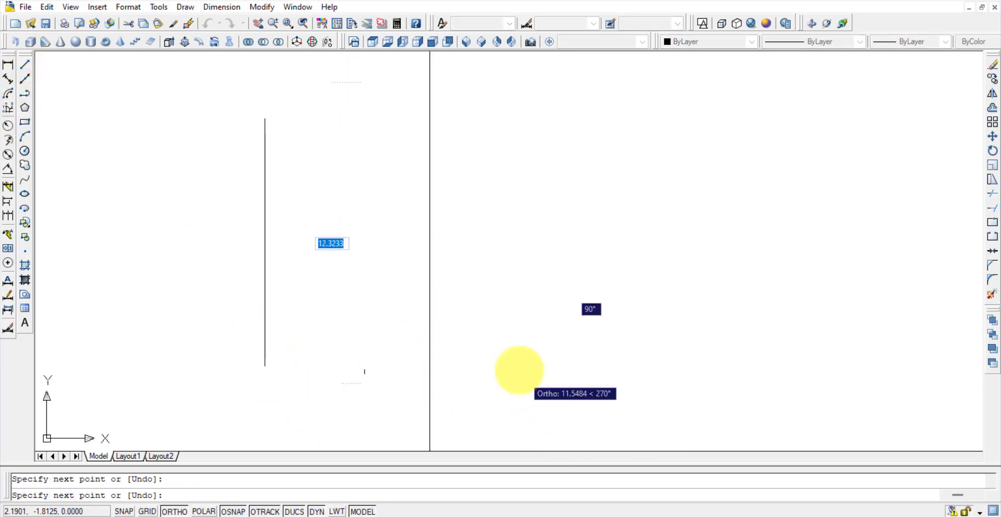
key(Escape)
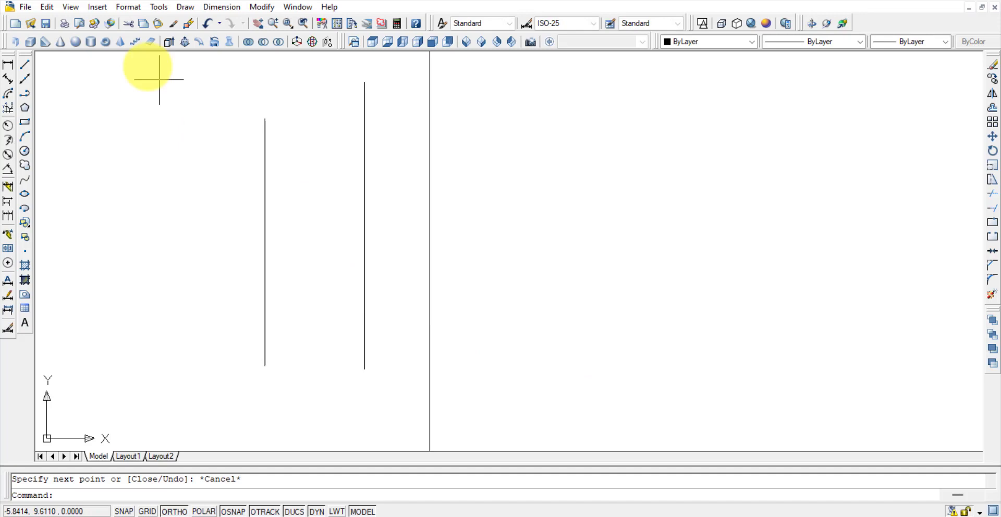
- Draw a vertical line to the right of the construction line, a little shorter than the middle line
click(24, 63)
click(523, 359)
click(523, 116)
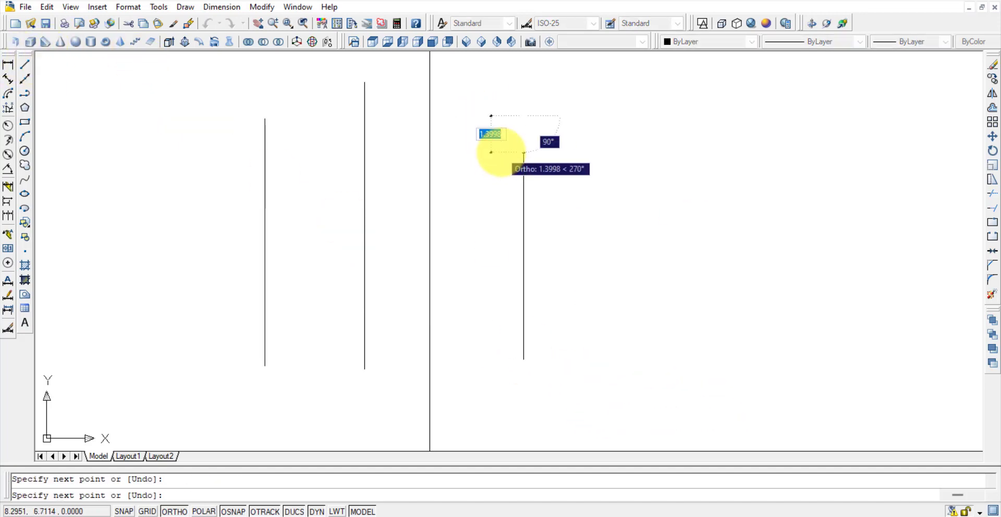
key(Escape)
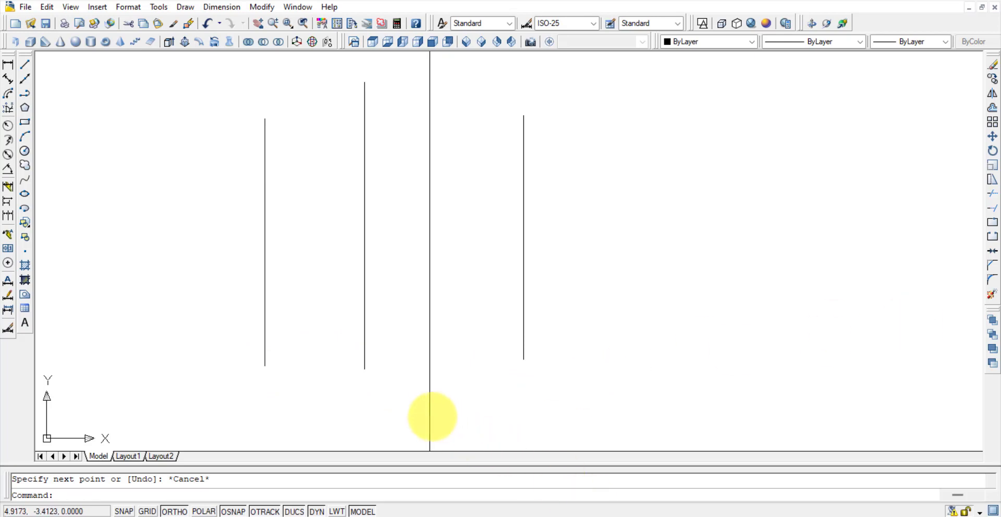
- Erase the vertical construction line
click(429, 414)
click(430, 414)
click(419, 413)
click(429, 412)
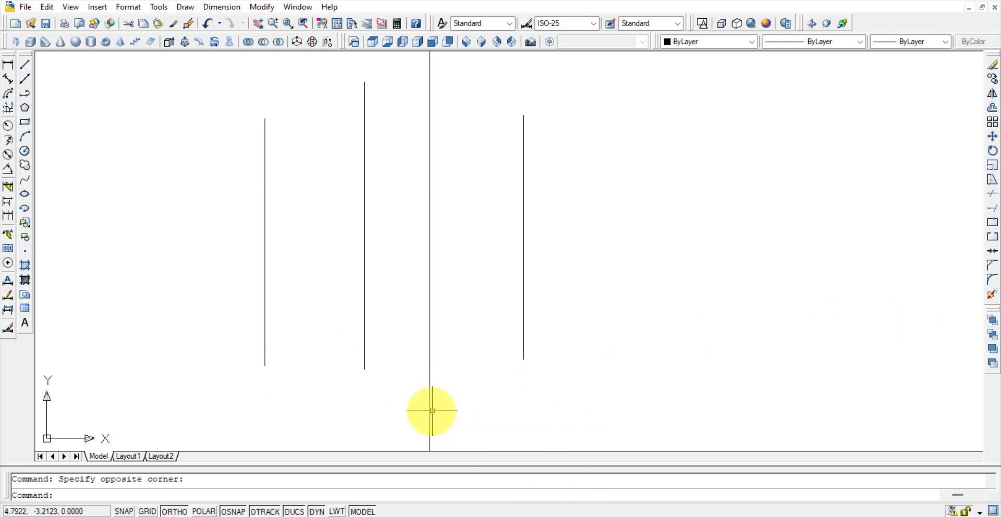
key(Delete)
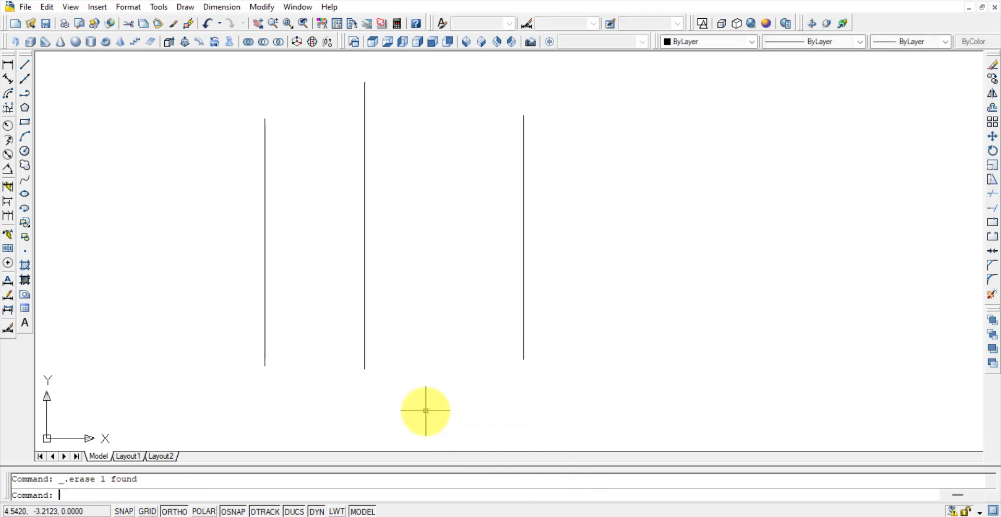
- Draw a horizontal construction line through the lower endpoint of the leftmost vertical line
click(25, 79)
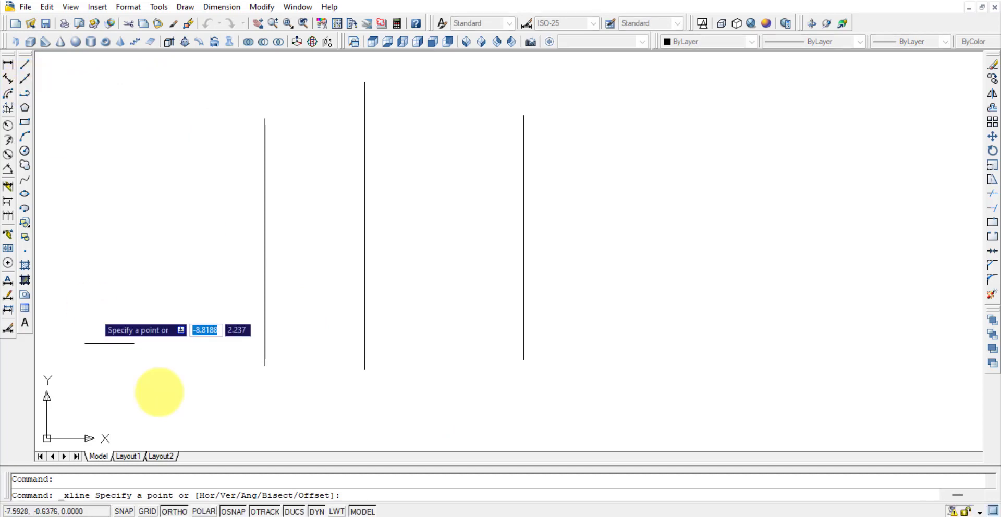
click(268, 360)
click(339, 371)
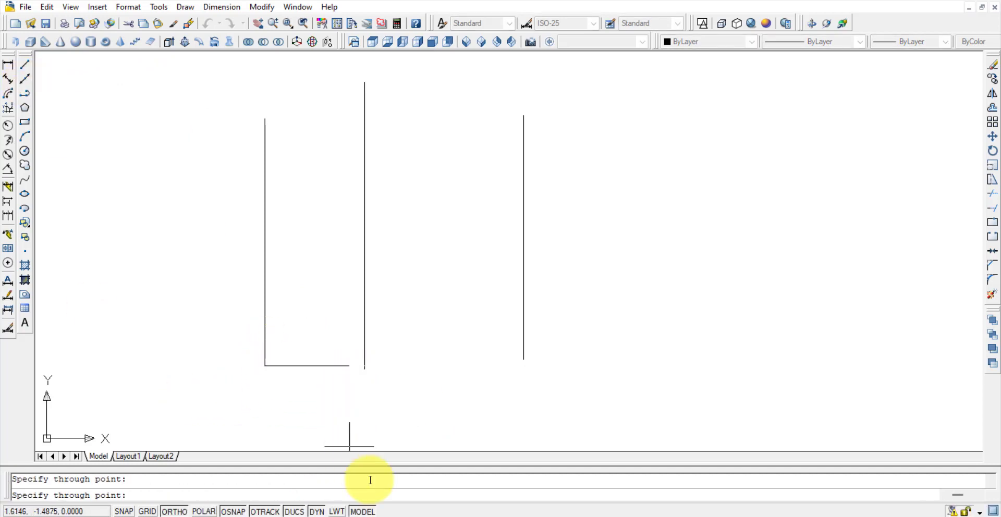
key(Escape)
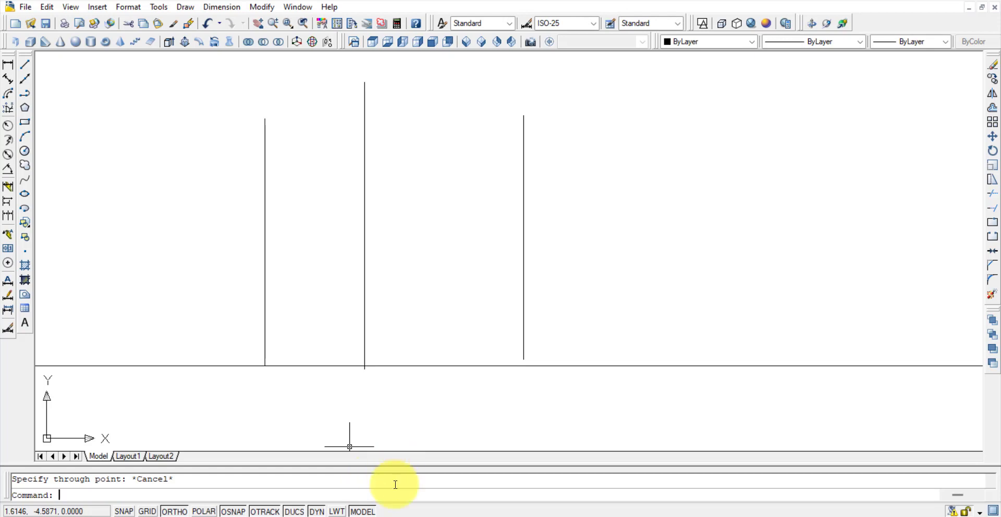
- Erase the middle vertical line that crosses the horizontal construction line, along with its leftover overlapping piece
click(364, 340)
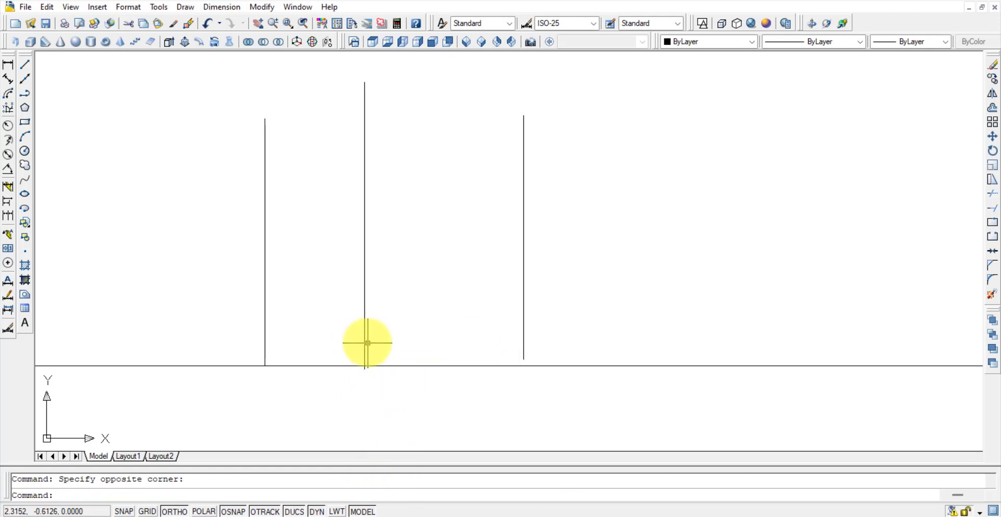
click(365, 341)
click(365, 366)
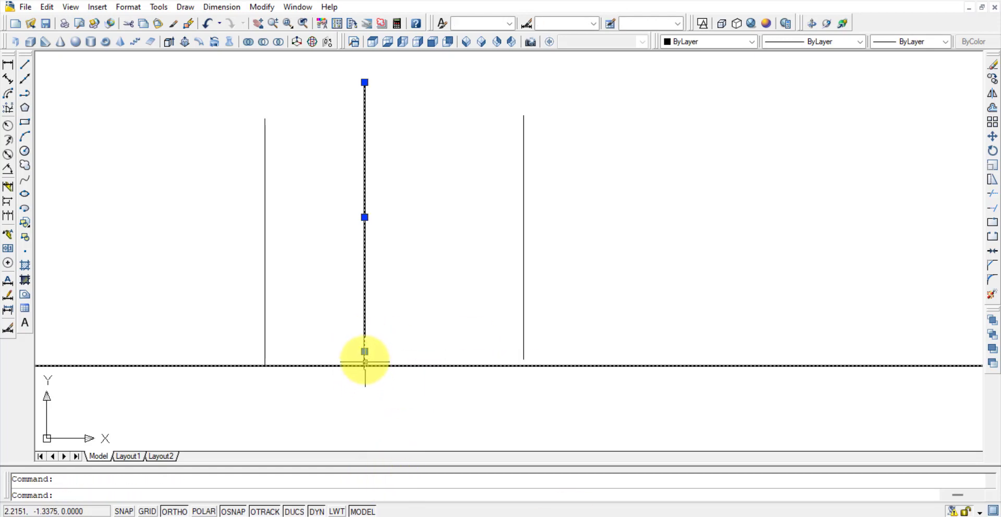
key(Delete)
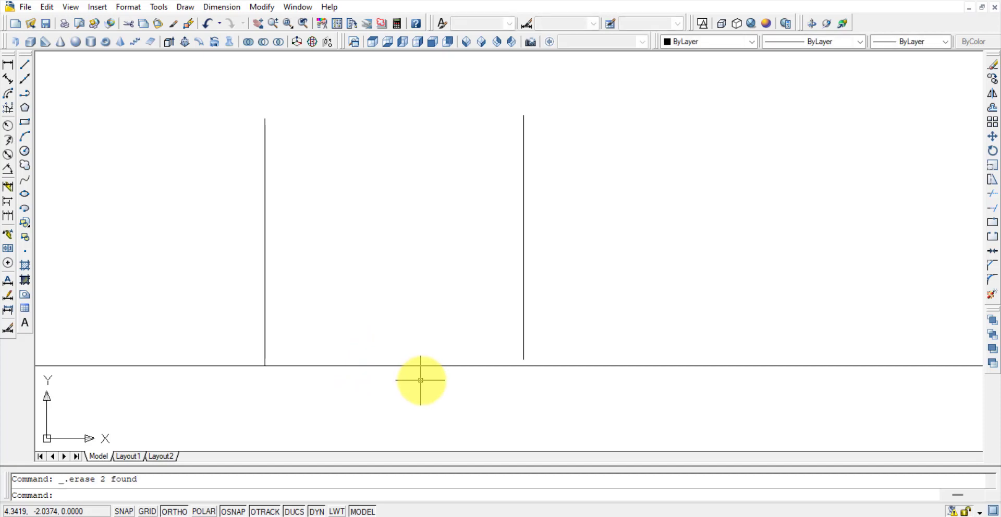
- Stretch the lower endpoint of the rightmost vertical line down onto the horizontal construction line
click(527, 322)
click(512, 334)
click(524, 359)
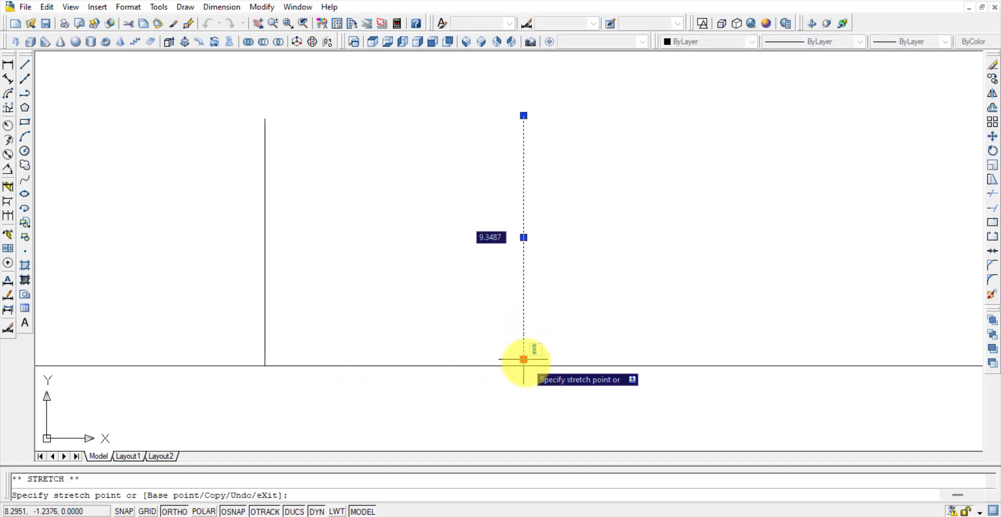
click(523, 365)
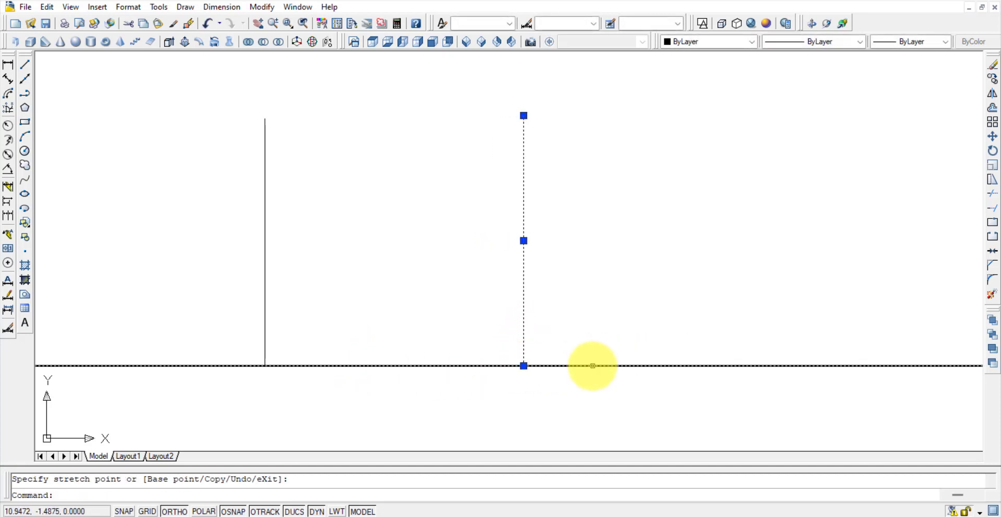
key(Escape)
- Erase the horizontal construction line and the two remaining vertical lines to empty the drawing area
click(402, 365)
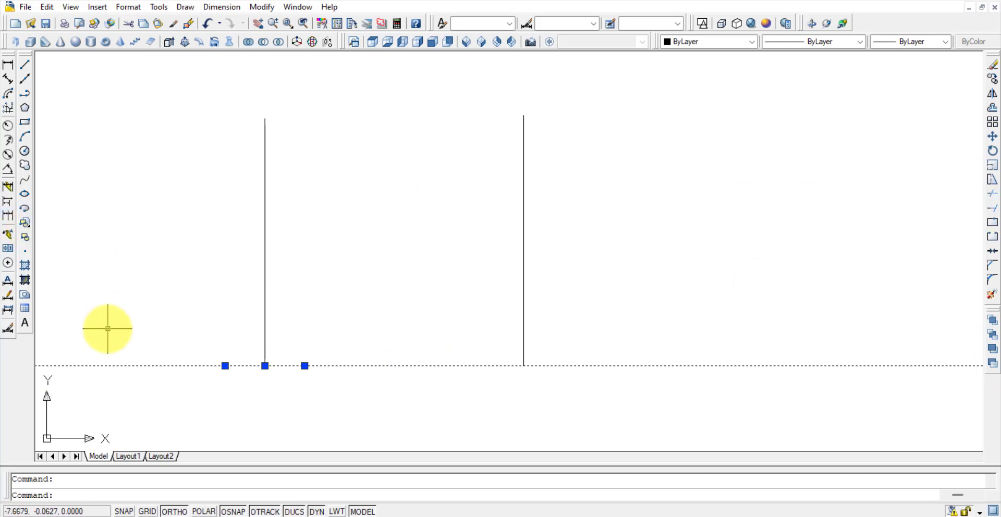
key(Delete)
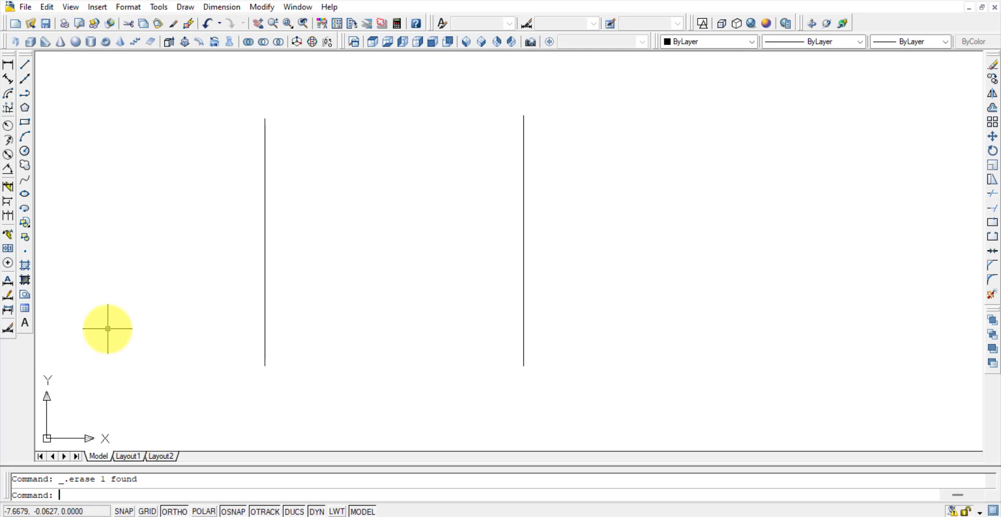
click(754, 354)
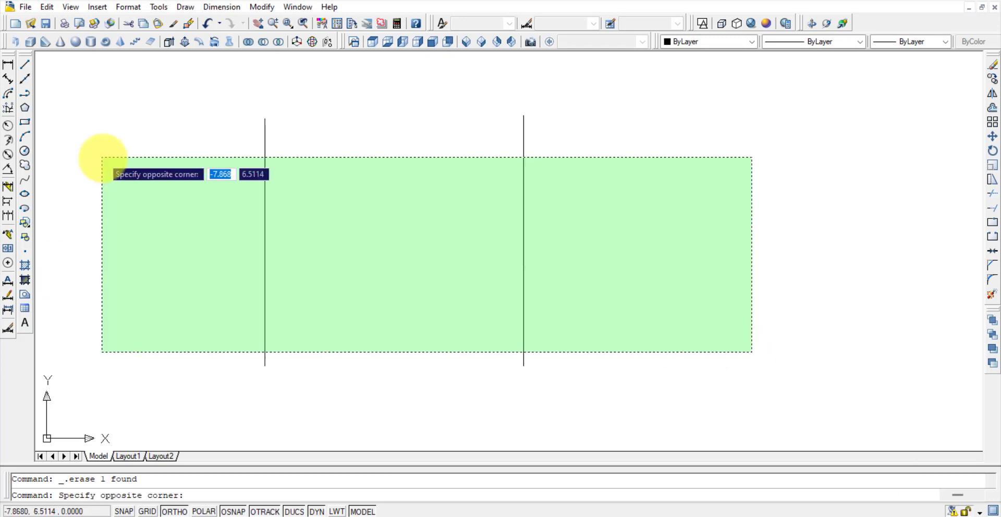
click(132, 159)
key(Delete)
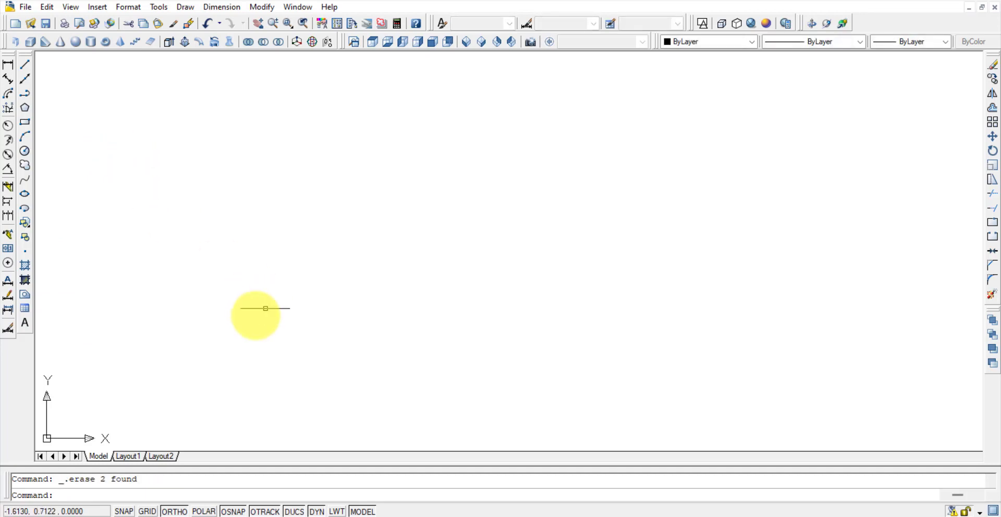
click(25, 123)
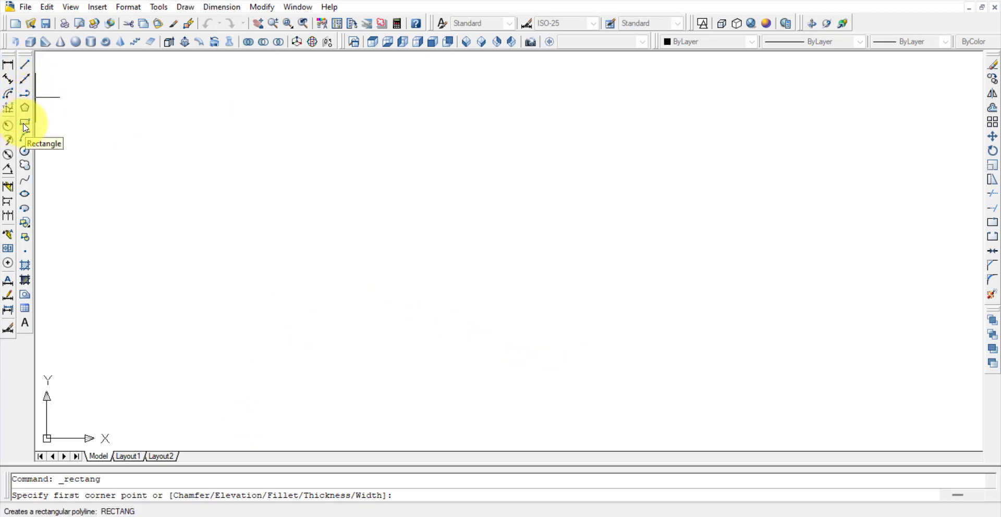
click(297, 191)
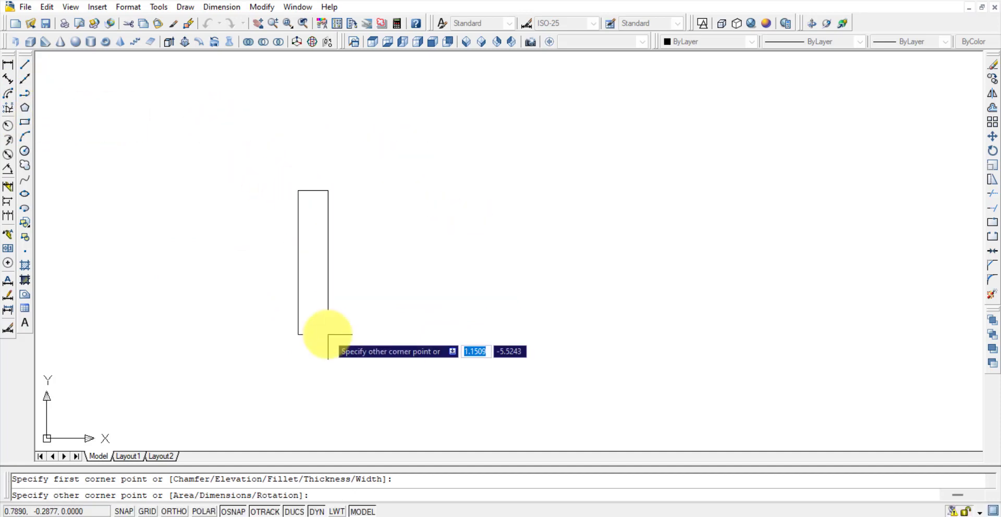
key(Escape)
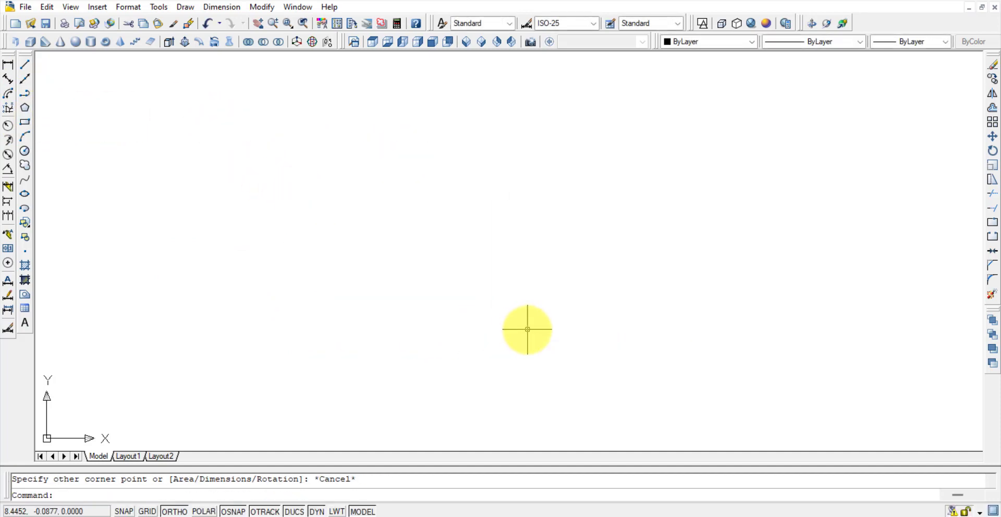
- Draw a wide rectangle by two opposite corners in the middle of the drawing area
click(24, 125)
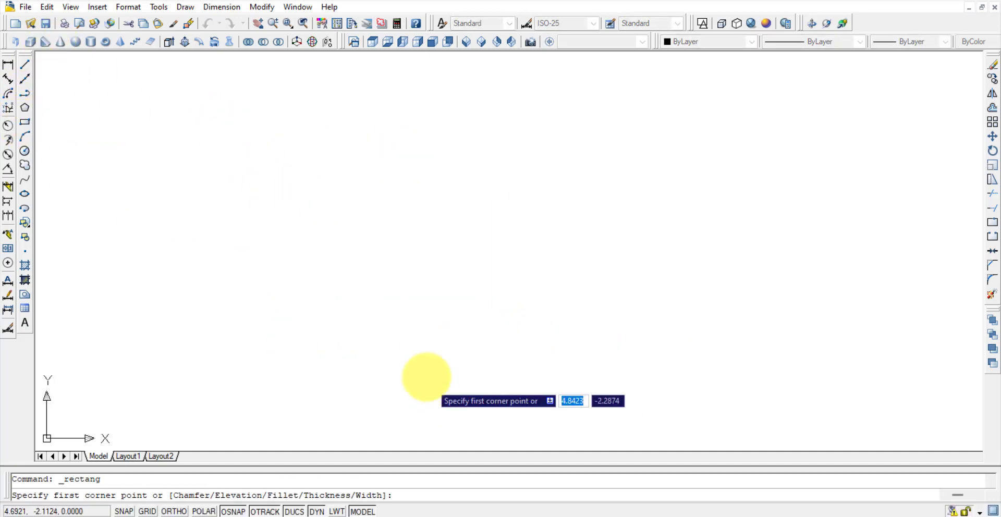
click(321, 205)
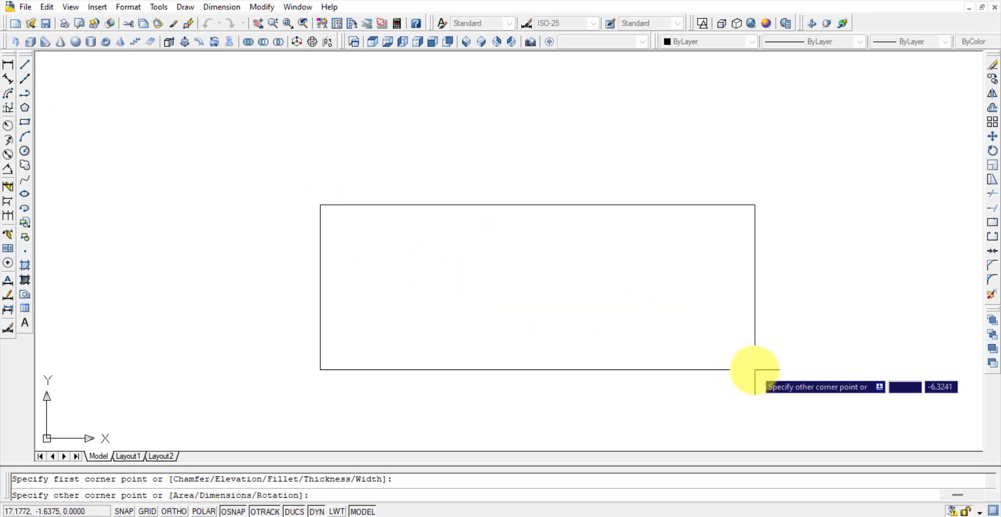
click(724, 343)
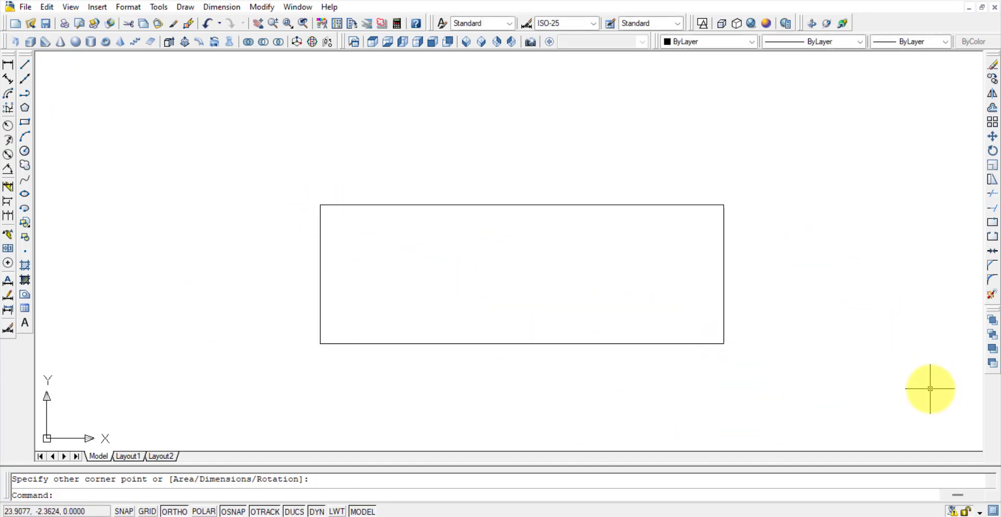
- Select the rectangle as a single object and erase it
click(793, 393)
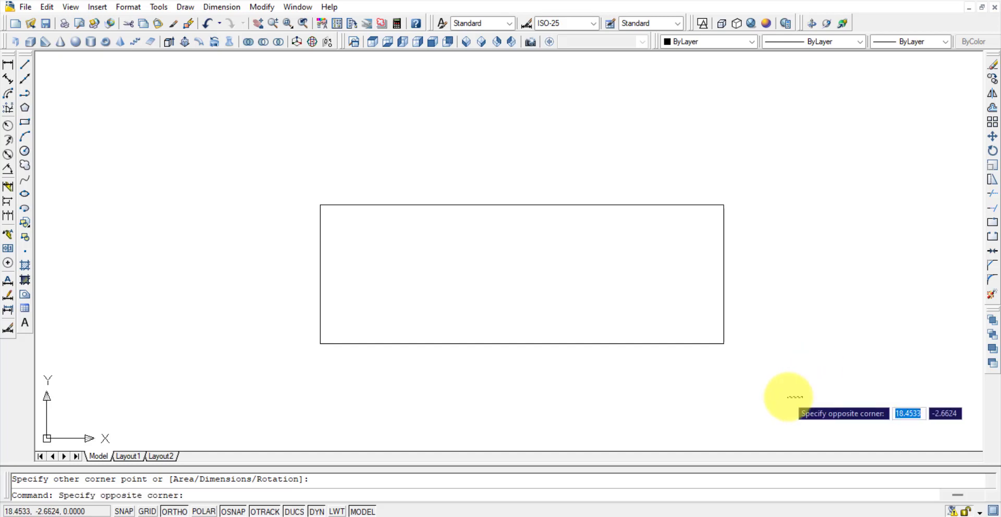
click(788, 395)
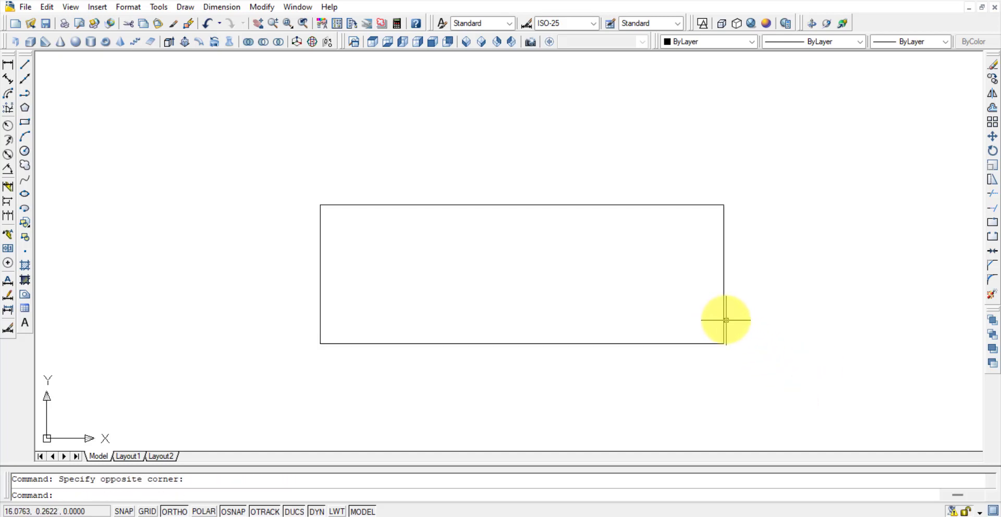
click(722, 320)
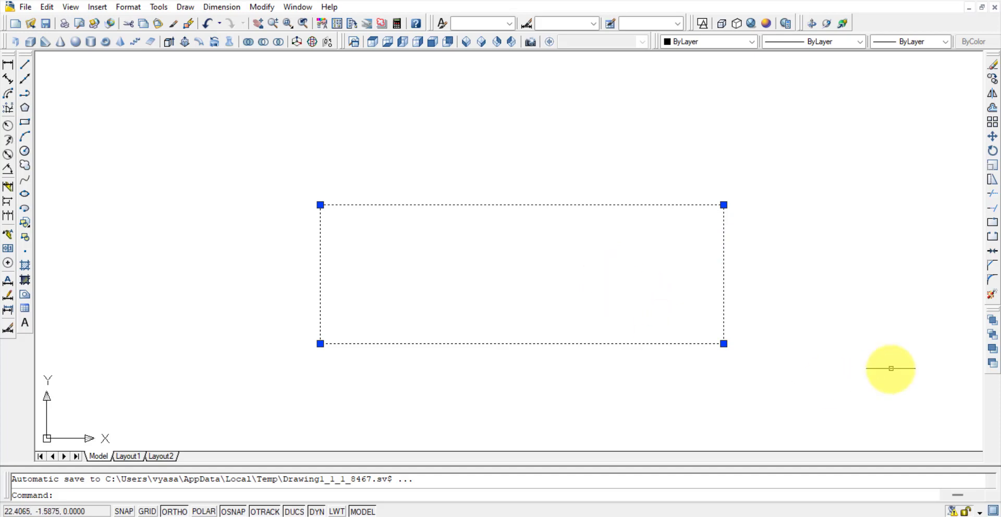
key(Delete)
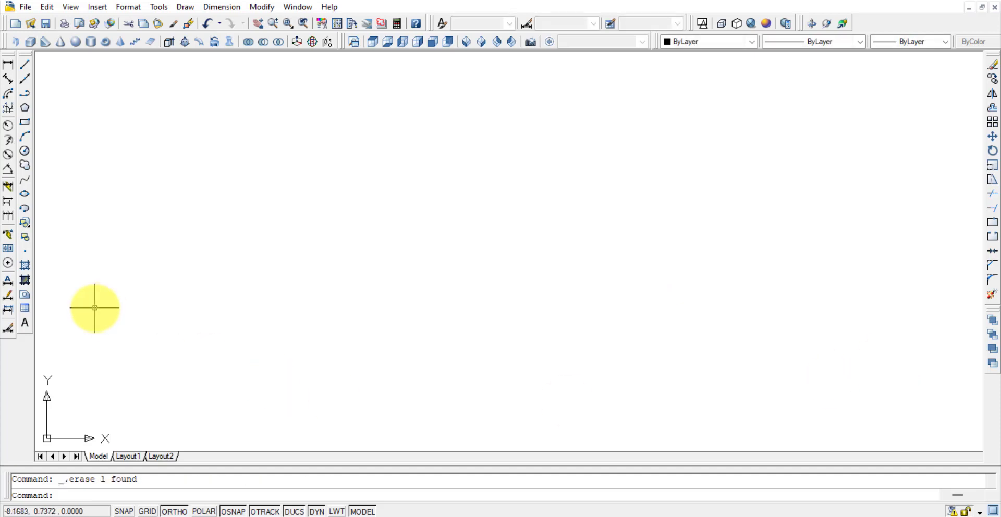
- Draw a closed four-sided outline from separate Line segments, ending back at its lower-left starting point
click(25, 64)
click(359, 295)
click(359, 139)
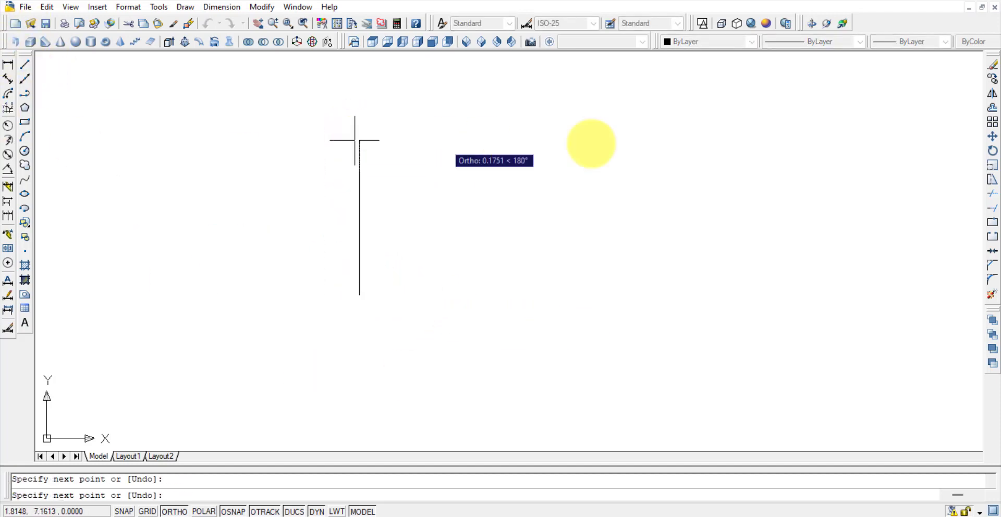
click(821, 140)
click(814, 290)
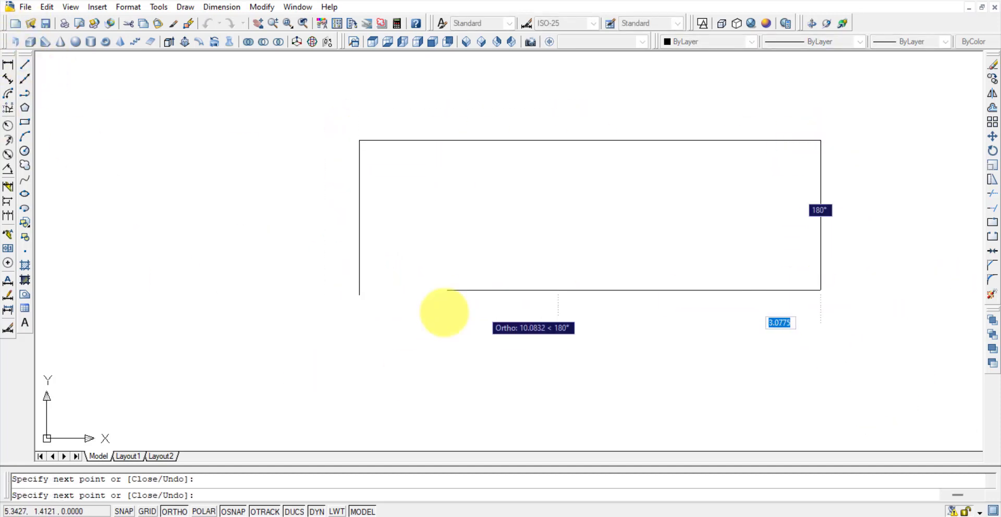
click(359, 295)
key(Escape)
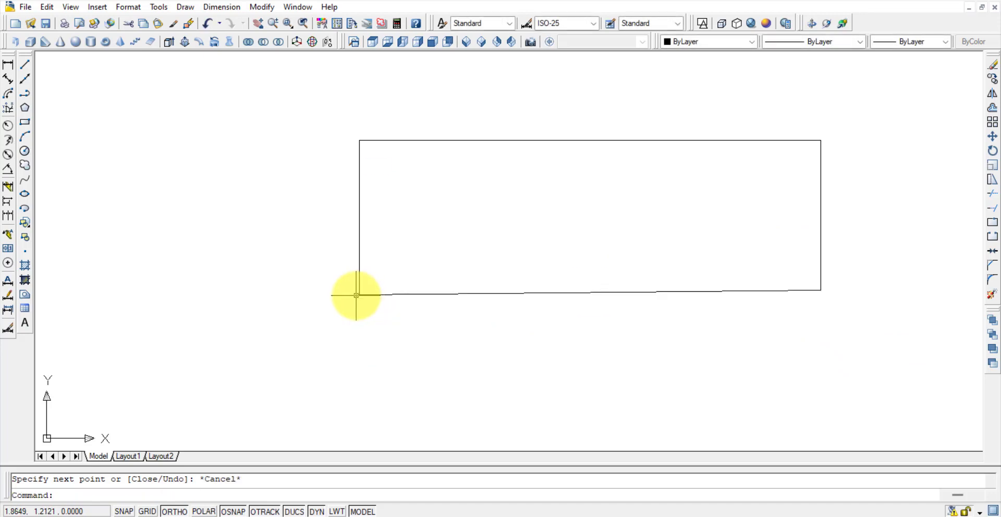
- Erase all four line segments of the outline with a crossing selection
click(908, 344)
click(335, 64)
key(Delete)
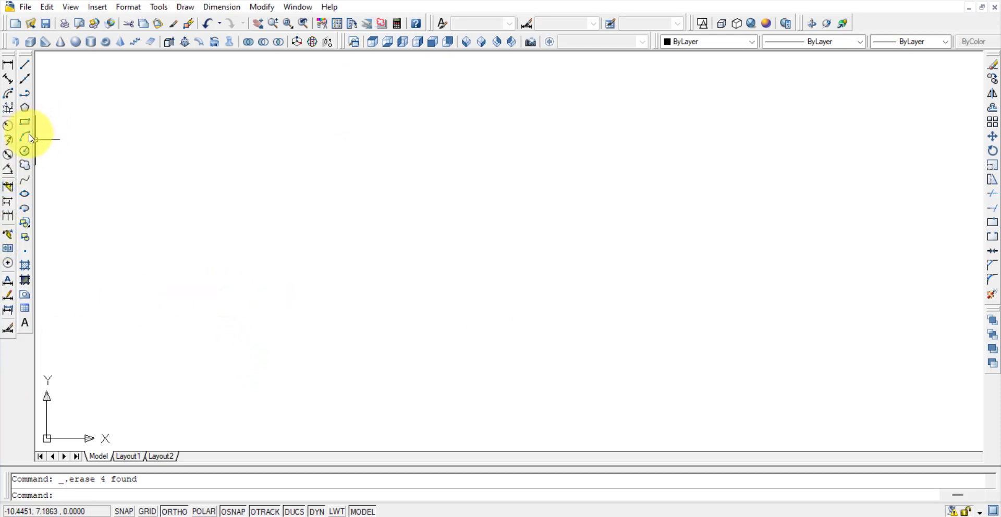
- Draw a six-sided polygon inscribed in a circle of radius 25, centred near the middle of the drawing area
click(26, 110)
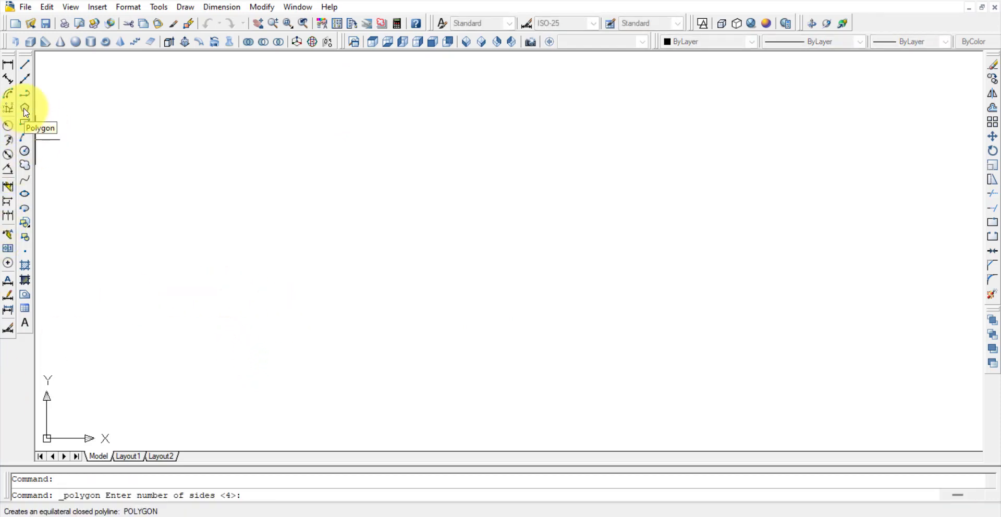
key(Escape)
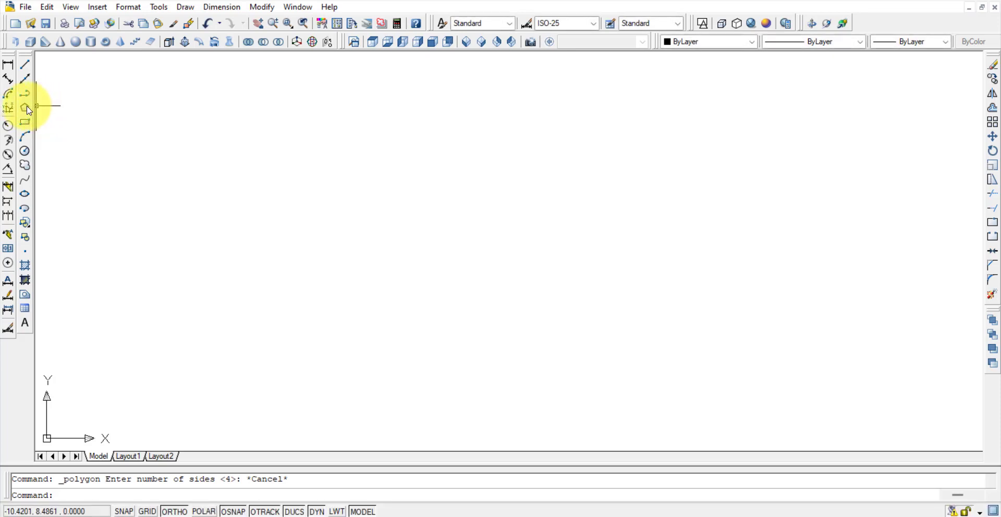
click(25, 107)
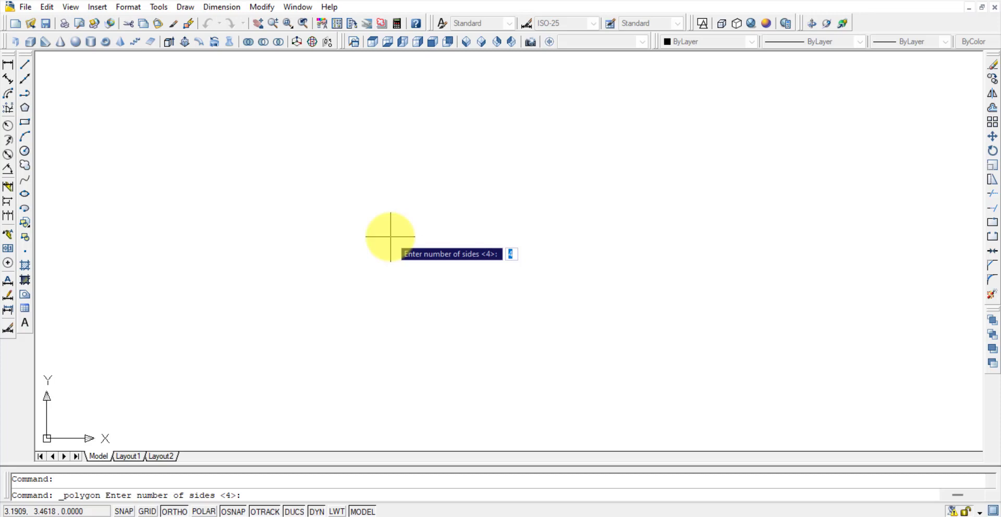
text(6)
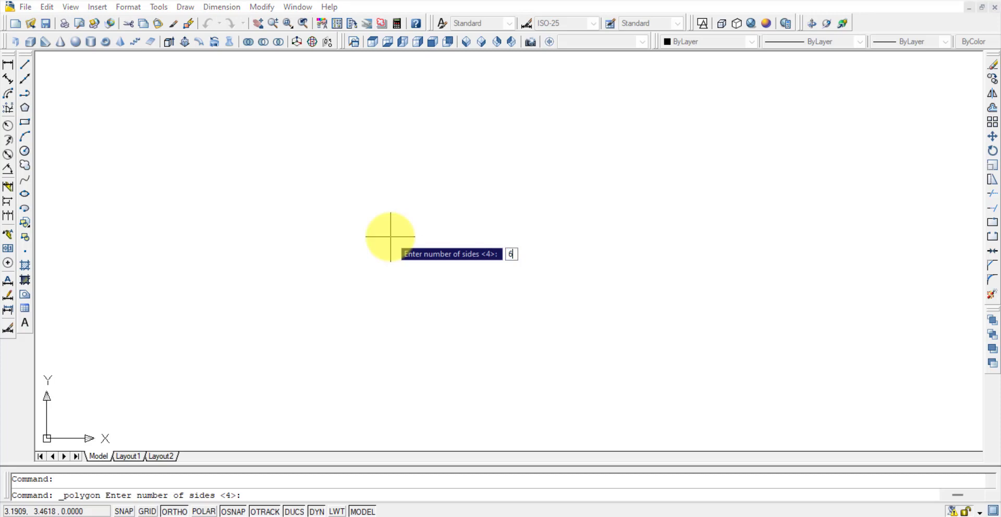
key(Return)
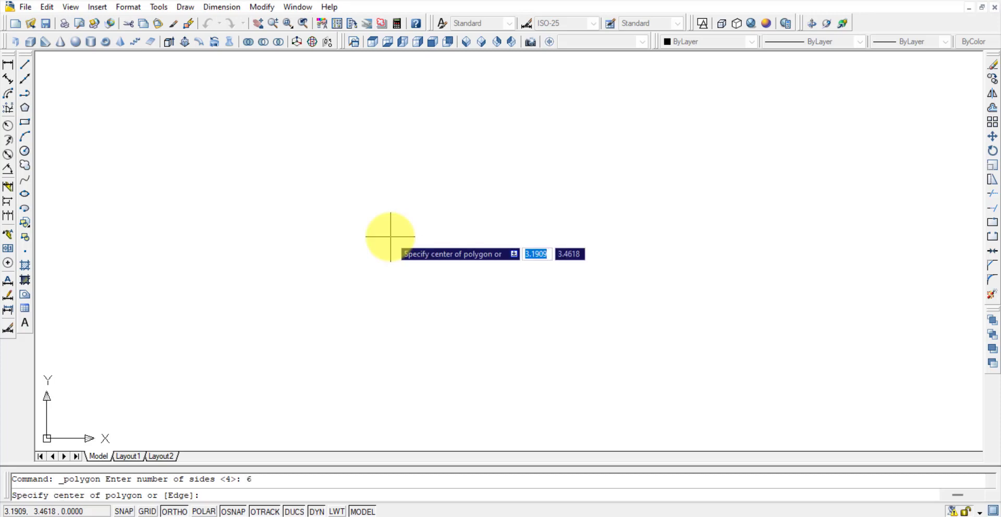
click(438, 228)
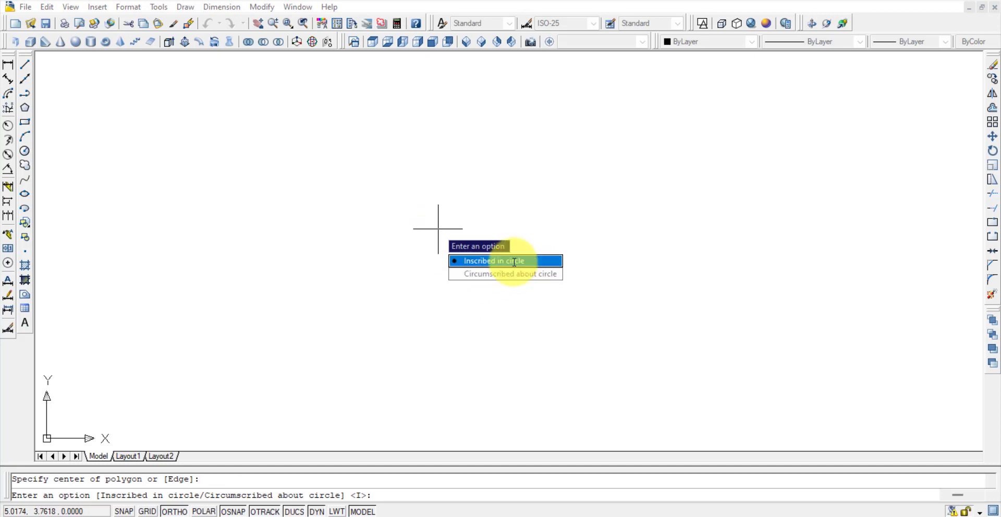
click(514, 262)
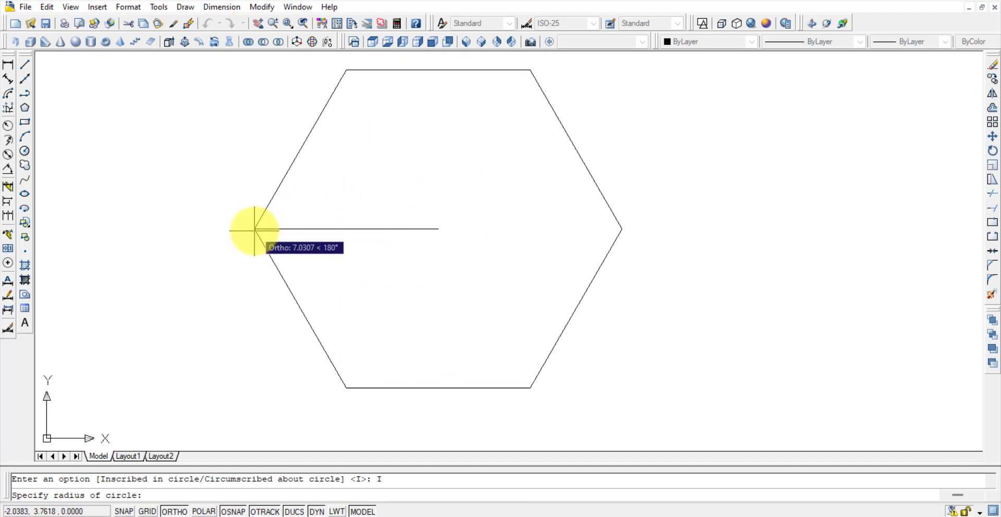
scroll(278, 227, down, 1)
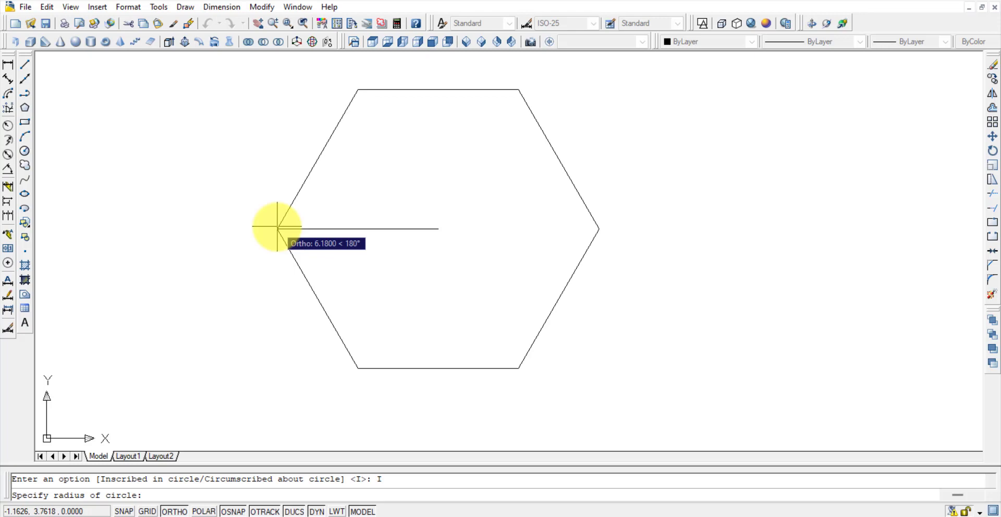
text(25)
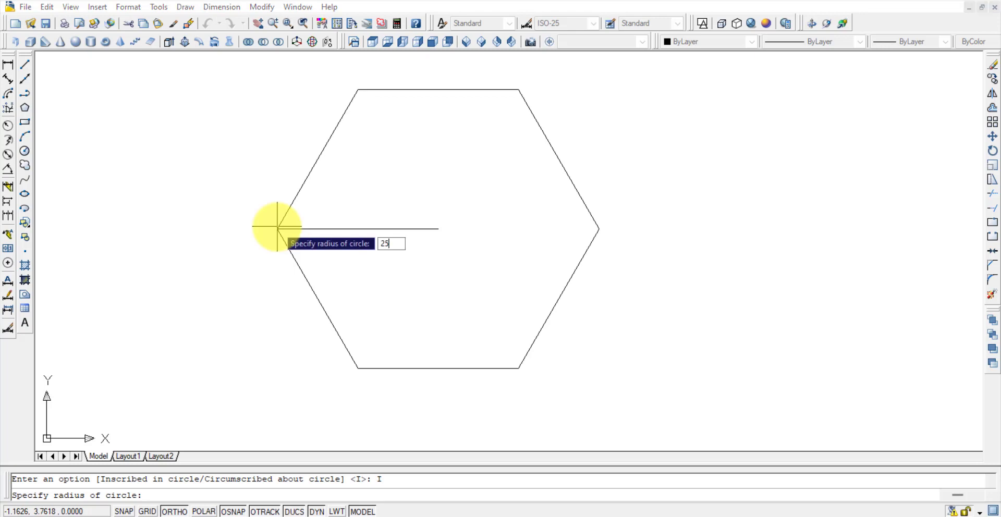
key(Return)
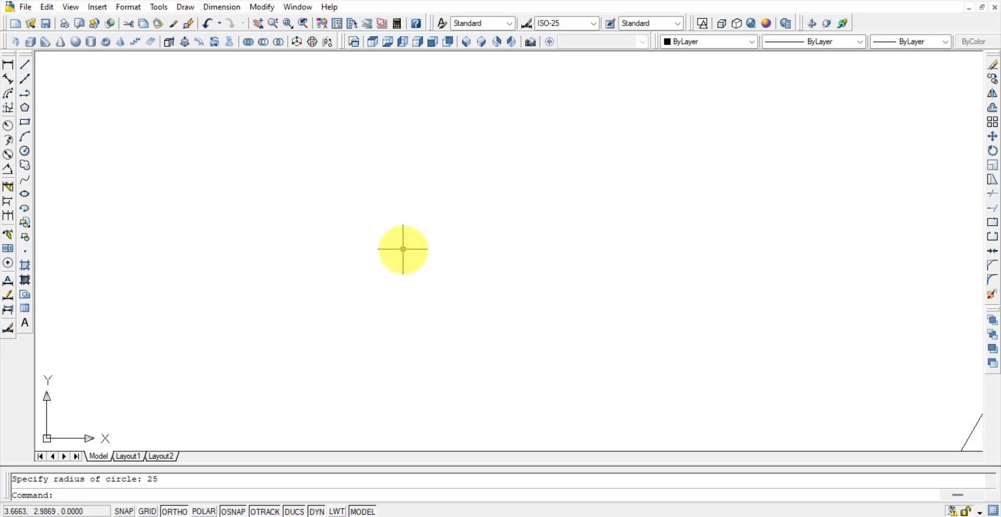
- Zoom to the drawing extents and frame the whole hexagon with free space on its right
text(z)
key(Return)
text(e)
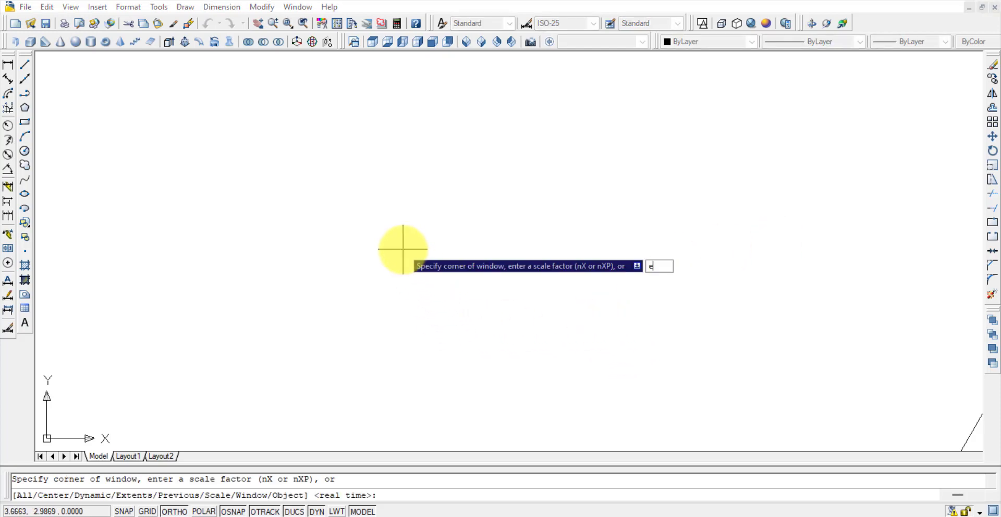
key(Return)
scroll(403, 249, down, 5)
middle_drag(477, 253, 373, 234)
click(376, 193)
scroll(397, 224, up, 5)
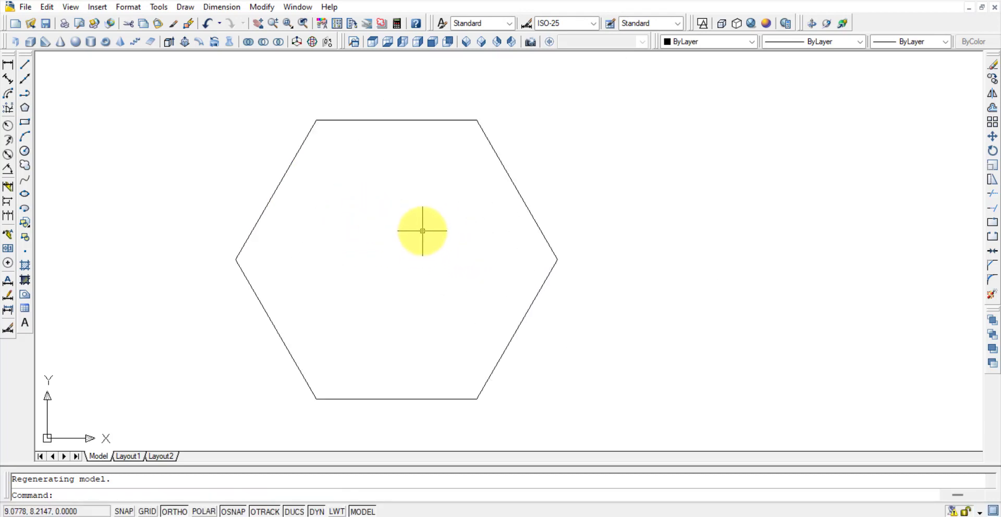
scroll(414, 222, down, 2)
scroll(413, 220, up, 2)
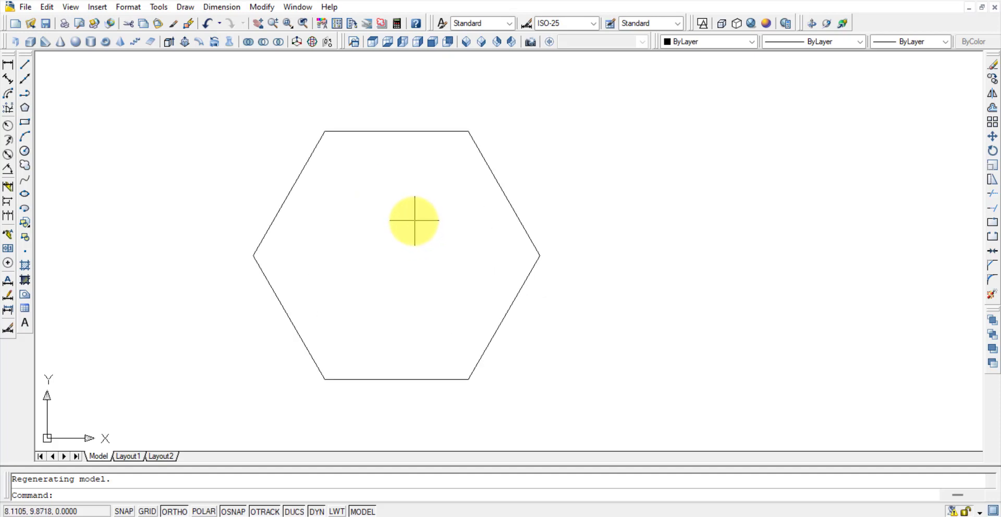
middle_drag(413, 220, 202, 194)
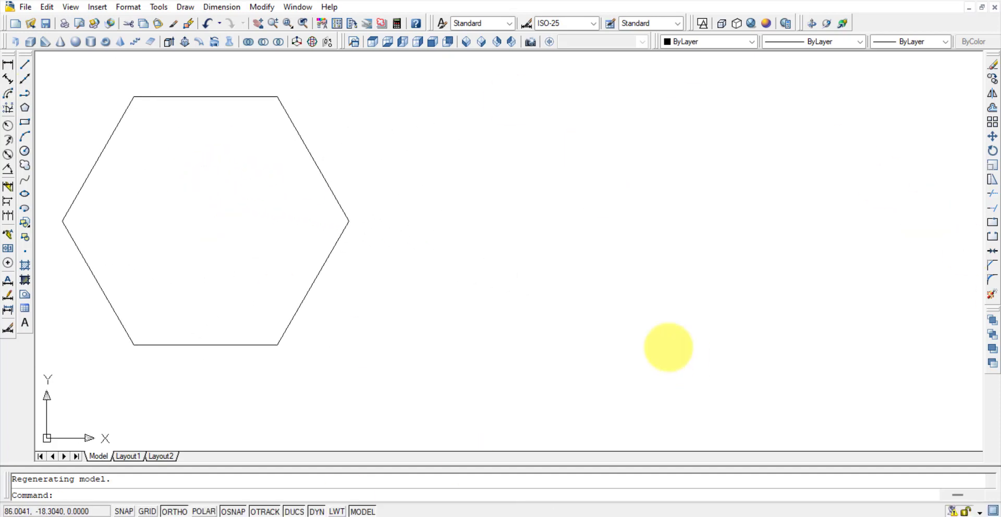
middle_drag(339, 264, 373, 288)
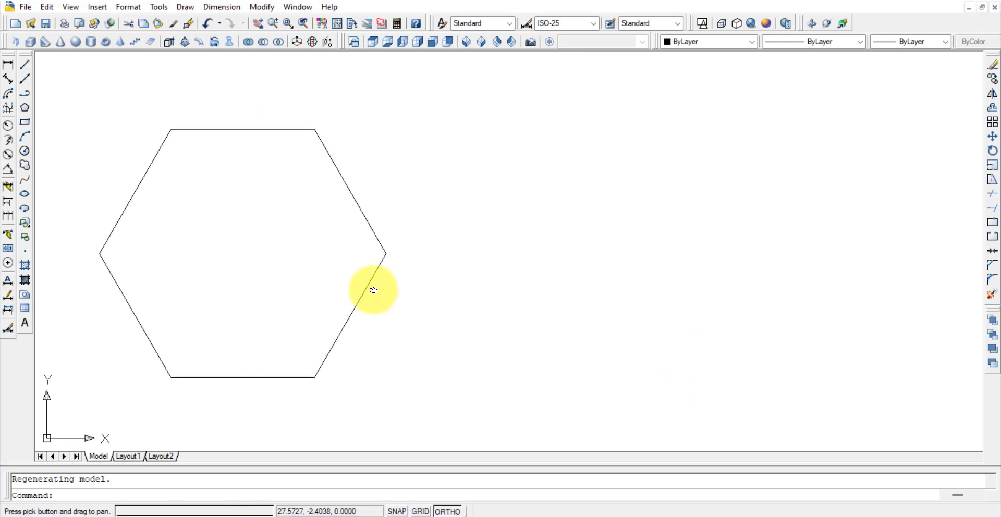
- Draw a second six-sided polygon to the right of the first, circumscribed about a circle of radius 25
click(27, 108)
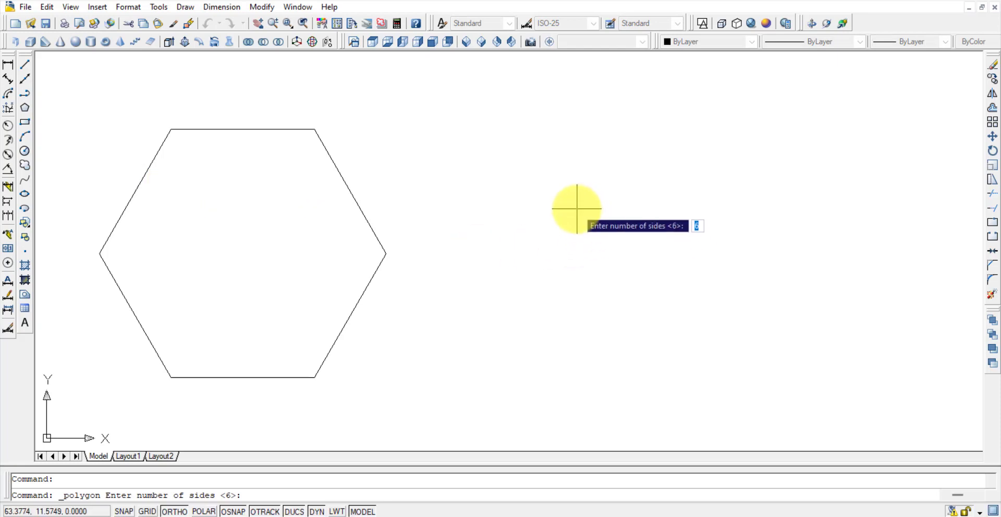
key(Return)
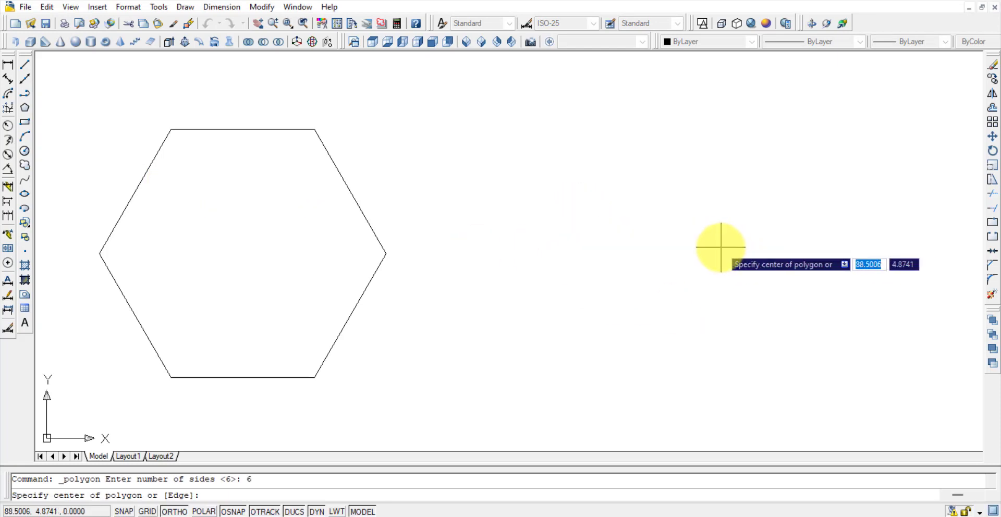
click(701, 253)
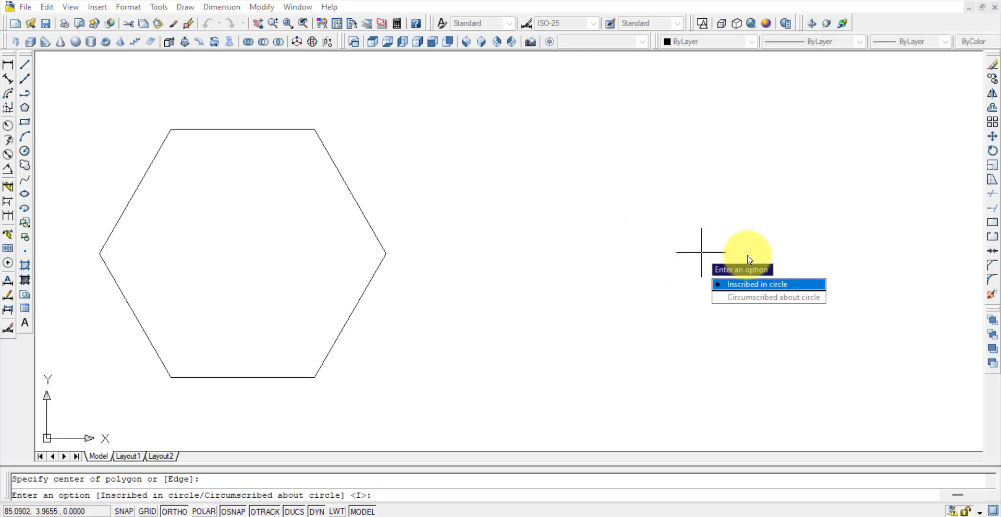
click(763, 297)
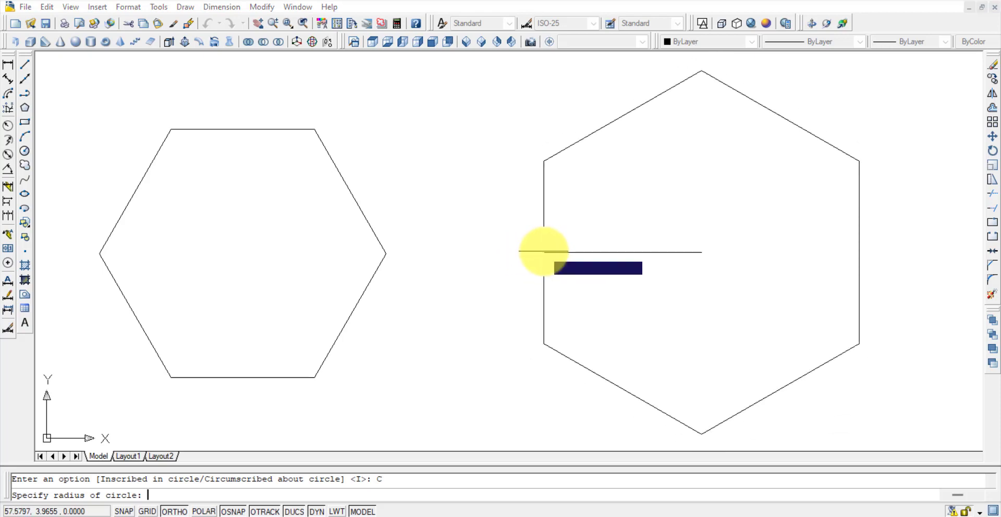
text(2)
key(Return)
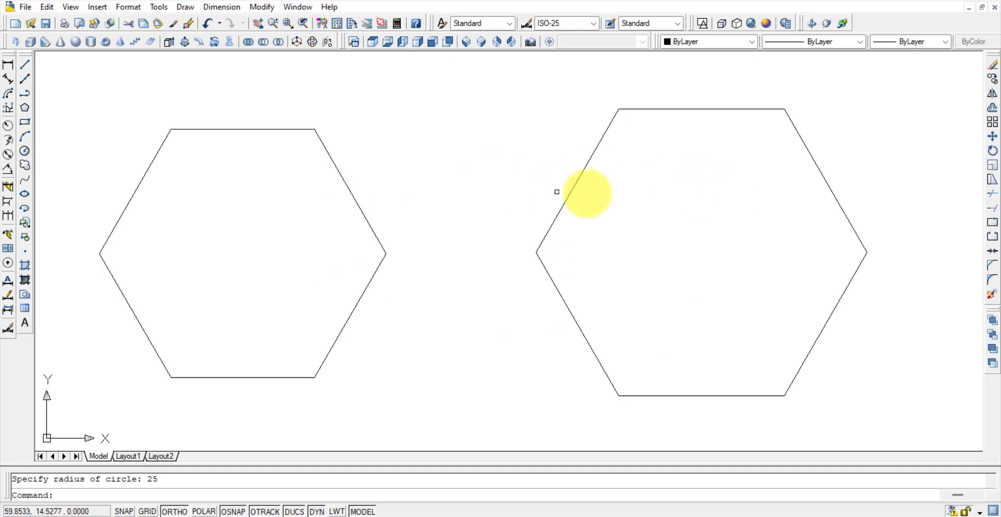
- Add an aligned dimension to the upper-right side of the inscribed hexagon, placed outside it
click(10, 79)
click(314, 129)
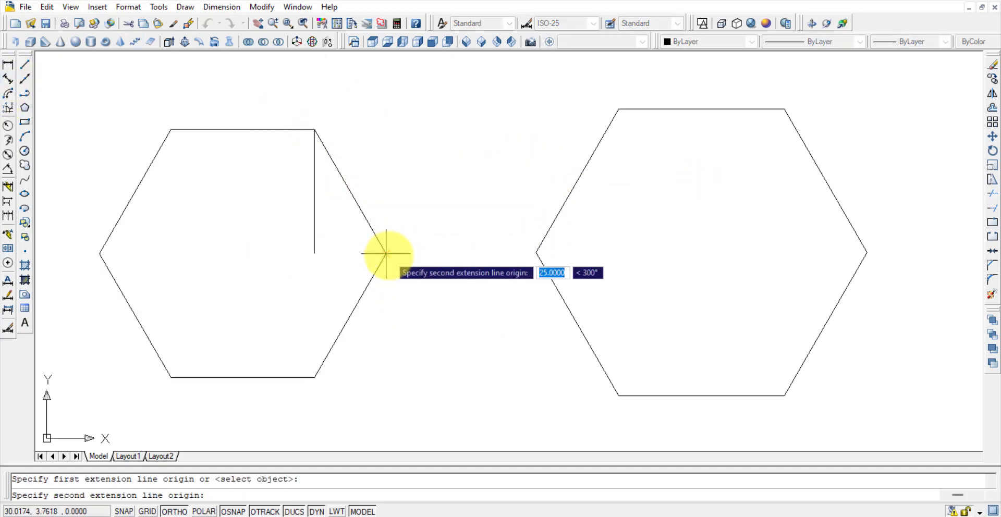
click(386, 254)
click(407, 227)
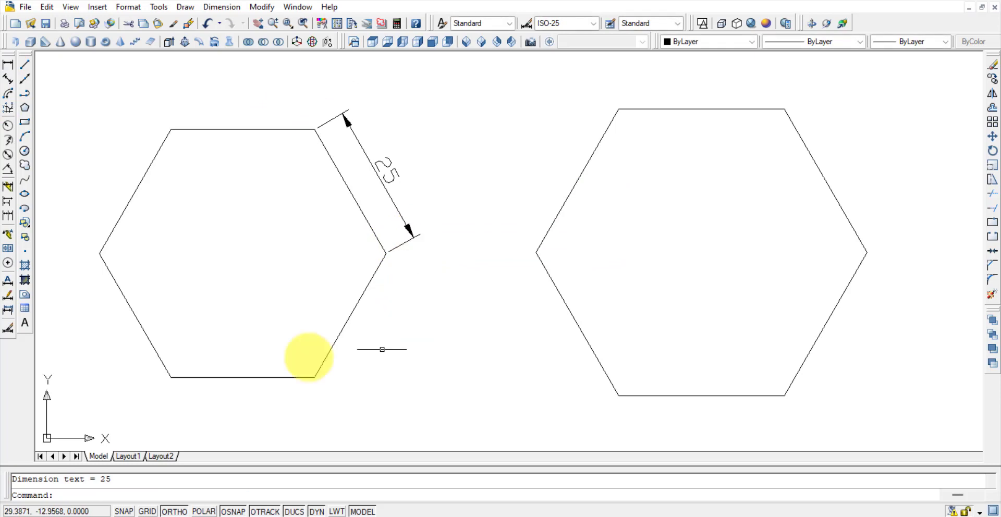
- Add an aligned dimension to the lower-left side of the circumscribed hexagon, placed outside it
click(11, 79)
click(536, 254)
click(618, 395)
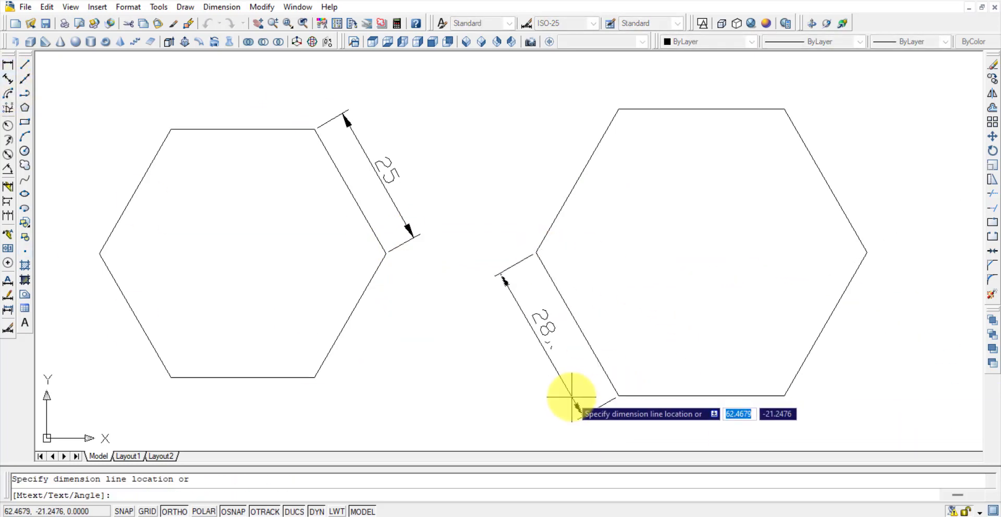
click(572, 397)
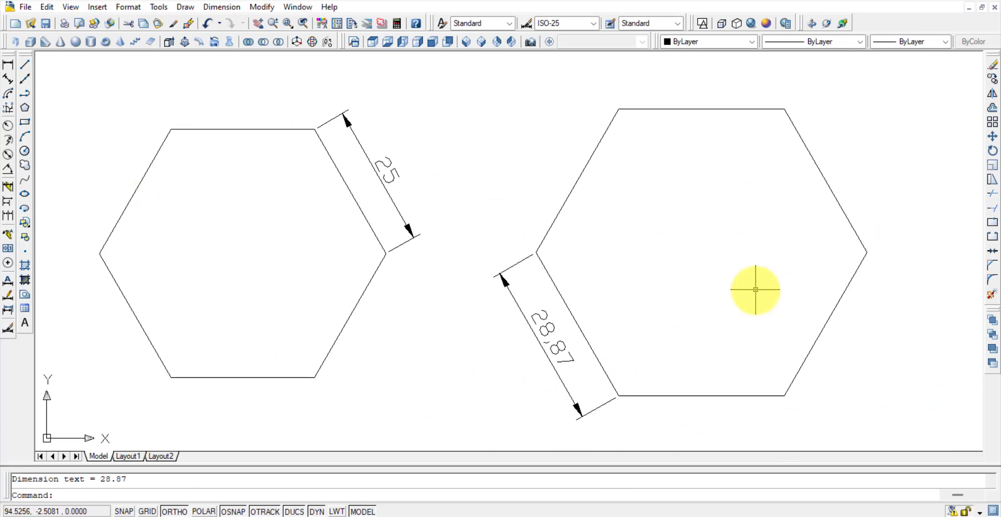
- Erase both hexagons and their dimensions with one crossing selection
click(897, 378)
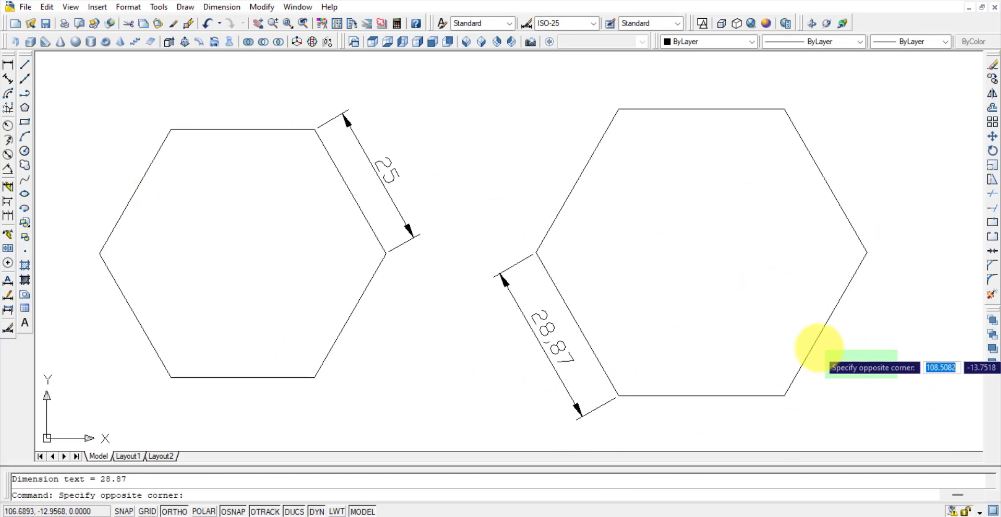
click(153, 113)
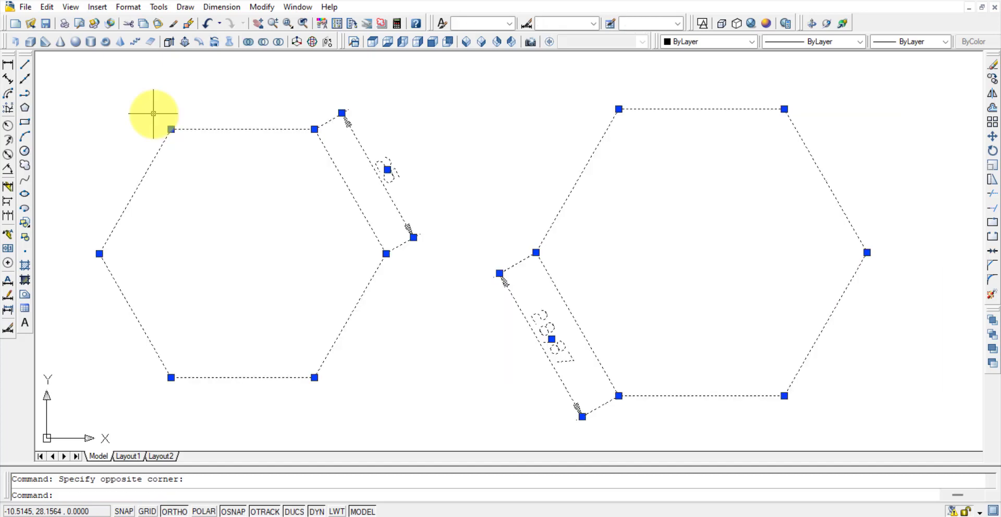
key(Delete)
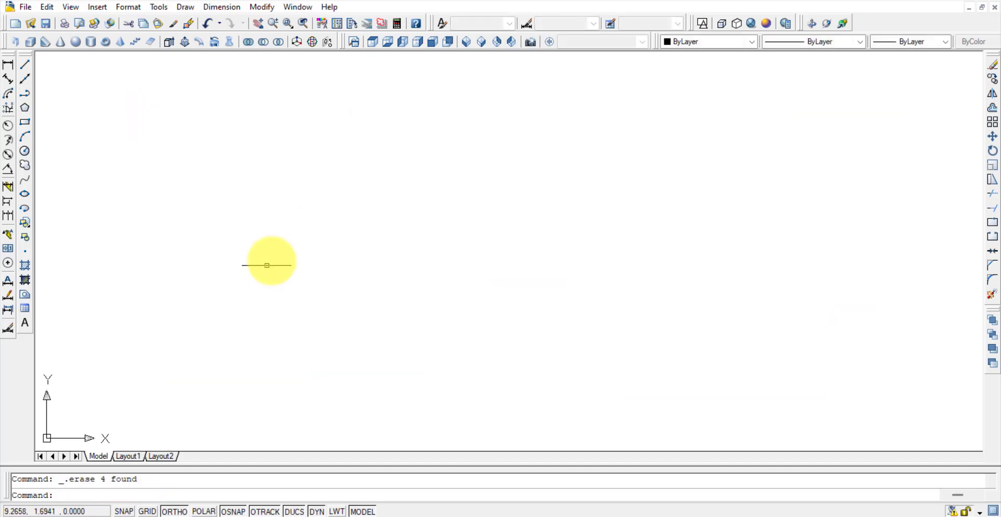
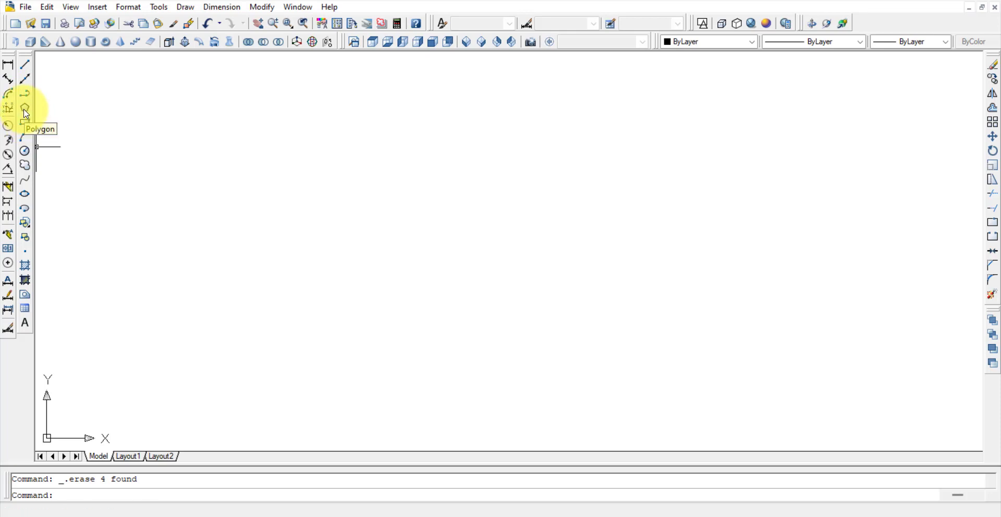
- Draw a six-sided polygon with the Edge option, running its first edge vertically downward with a length of 25
click(25, 110)
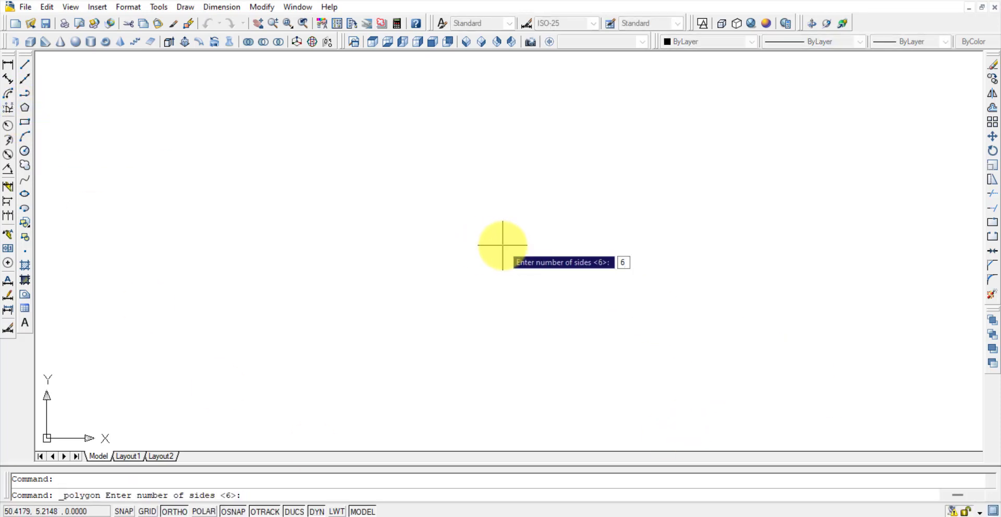
key(Return)
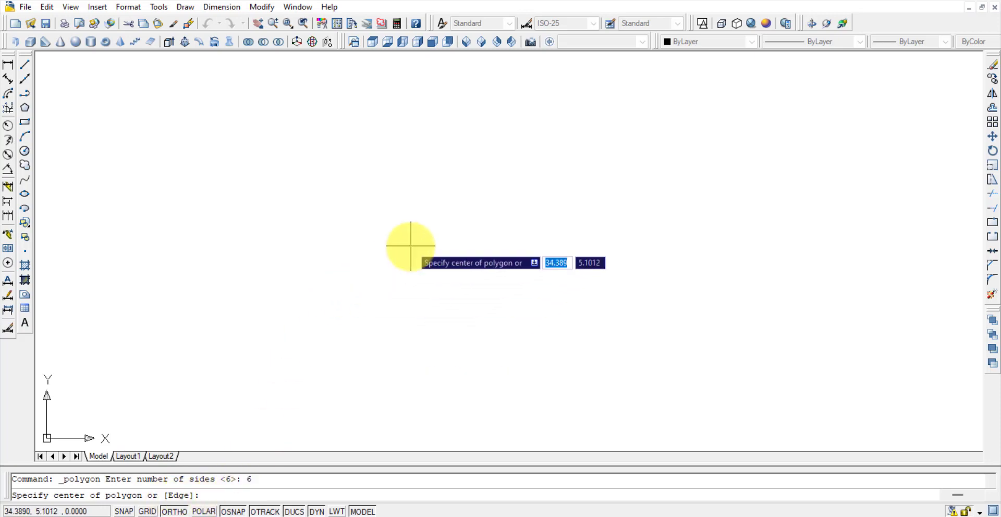
text(e)
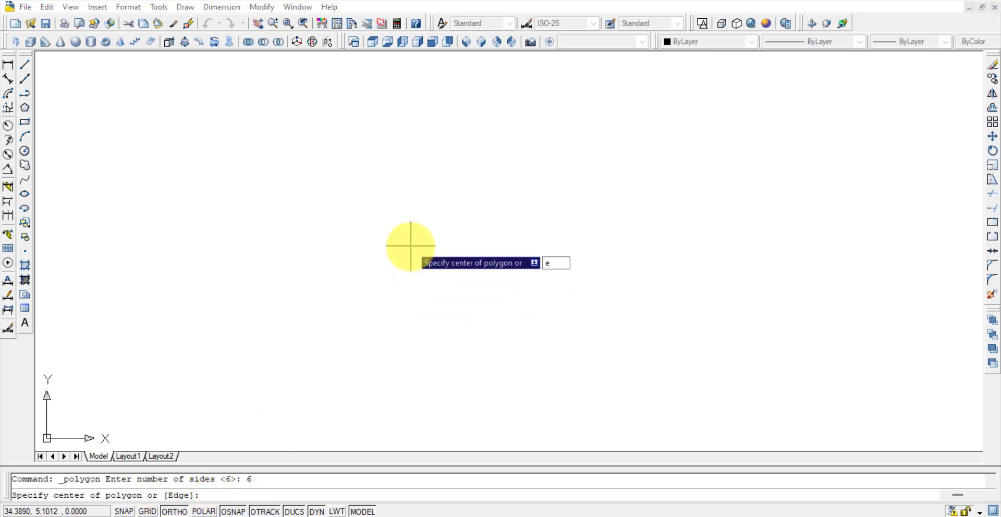
key(Return)
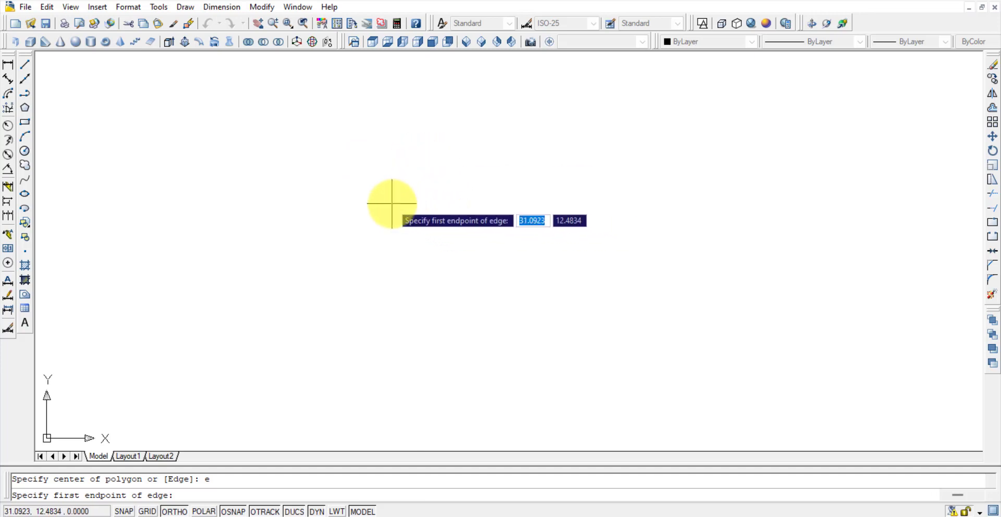
click(380, 193)
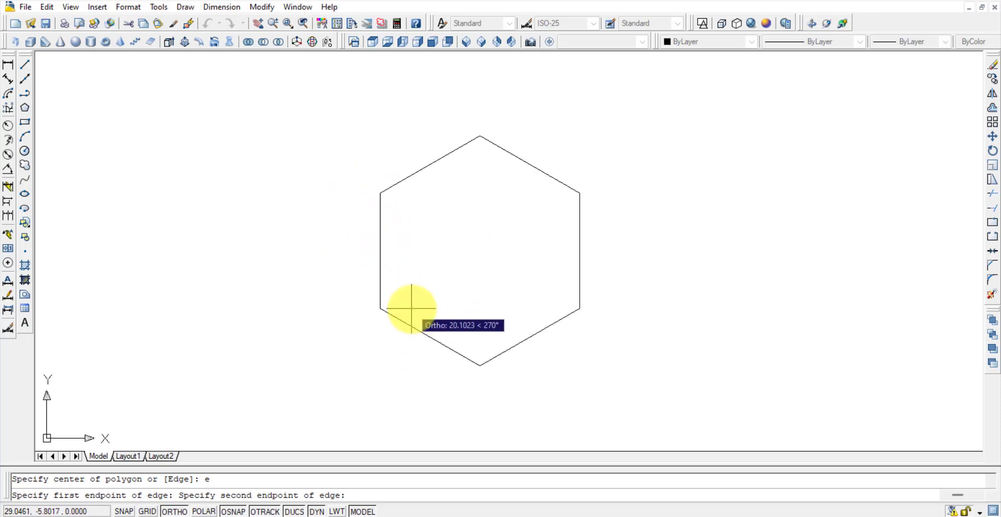
text(25)
key(Return)
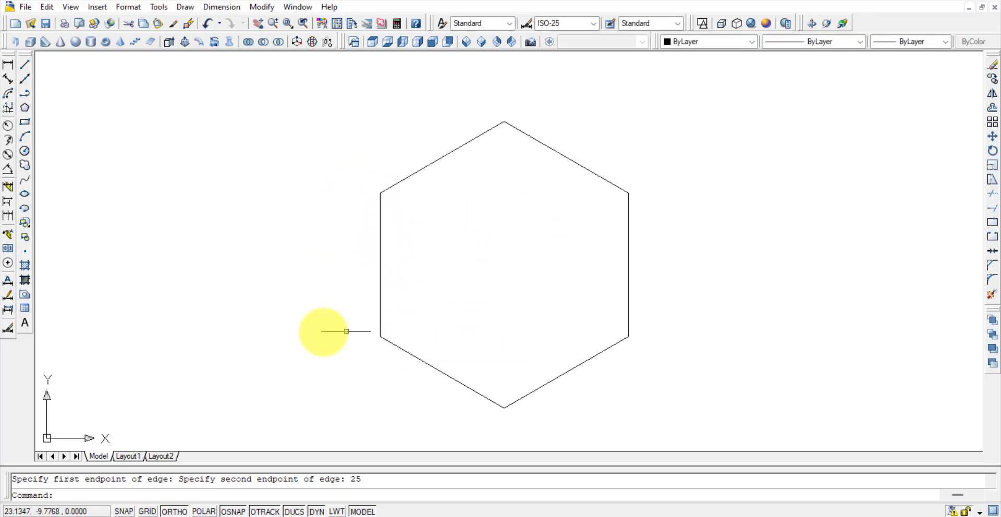
- Add an aligned dimension to the hexagon's right vertical side, placed outside the shape
click(9, 80)
click(628, 193)
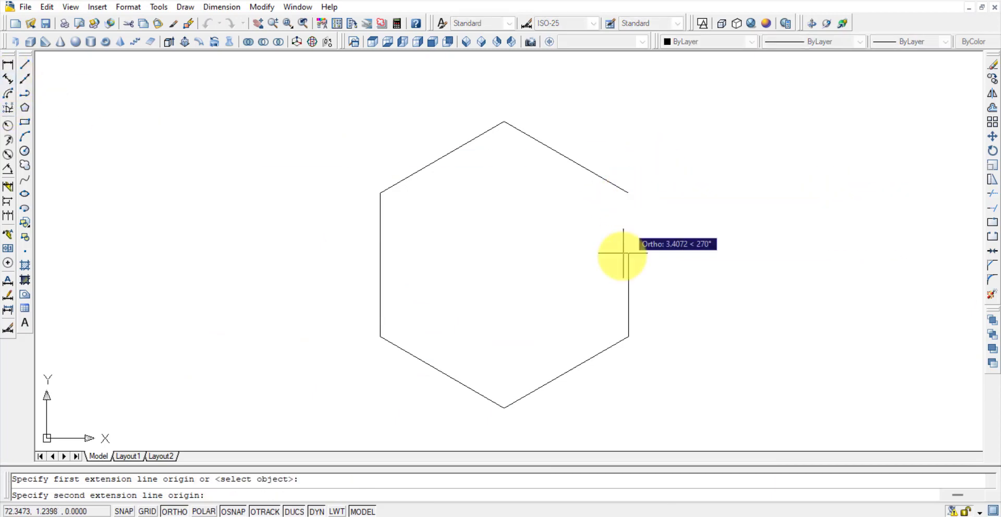
click(627, 339)
click(730, 335)
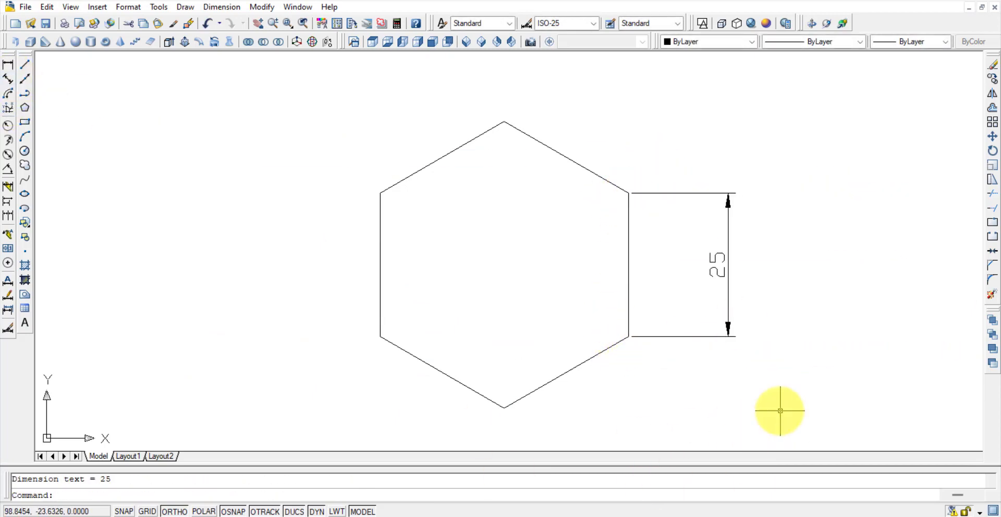
- Erase the hexagon and its dimension with one crossing selection
click(802, 342)
click(323, 164)
key(Delete)
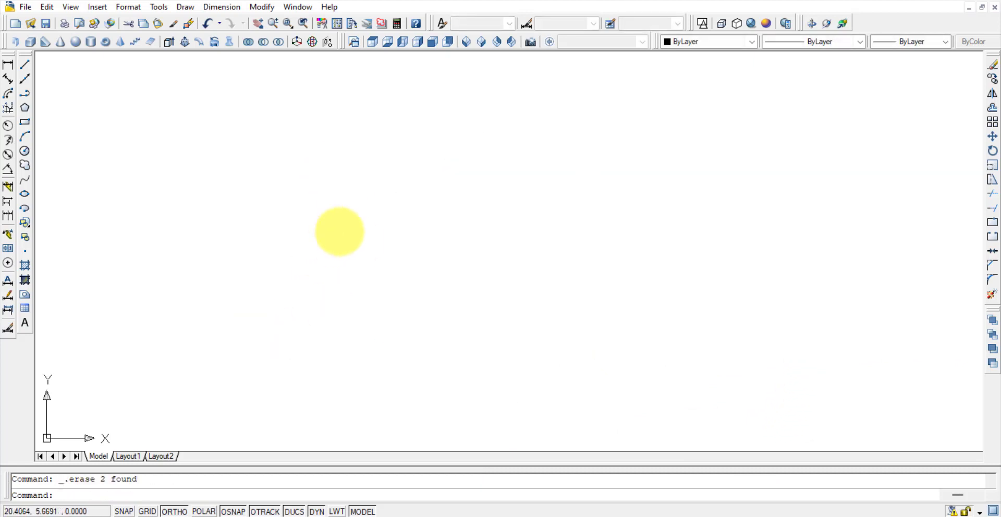
- Draw a five-sided polygon with the Edge option, running its base edge horizontally to the right with a length of 25
click(29, 110)
text(5)
key(Return)
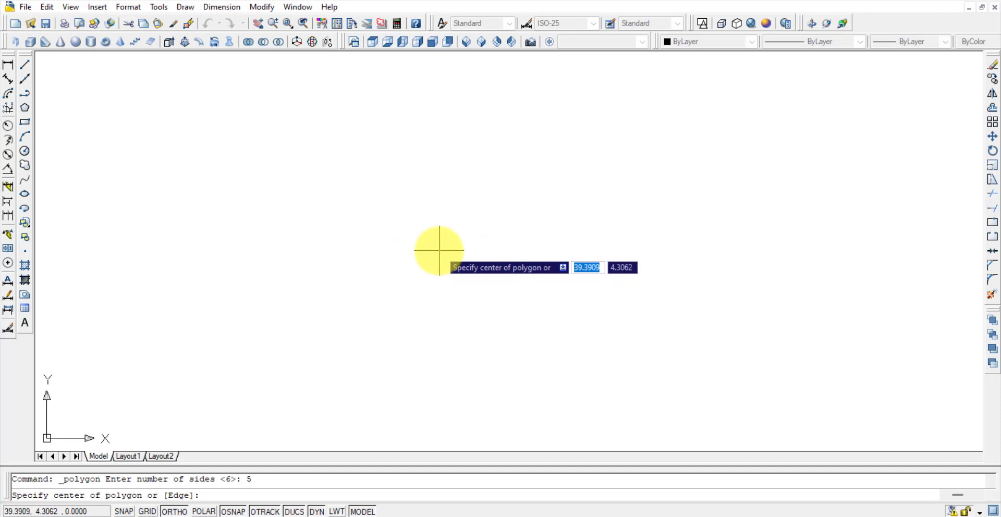
text(e)
key(Return)
click(403, 255)
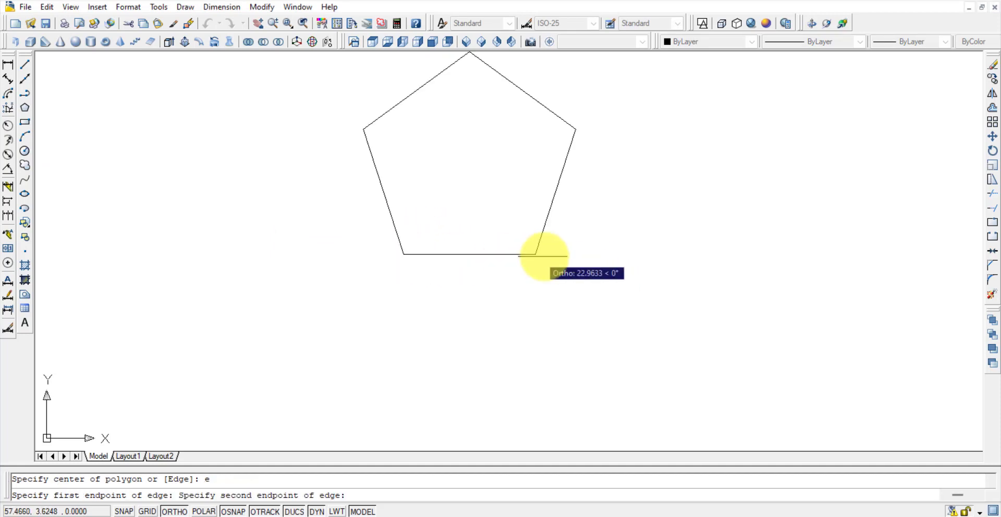
text(25)
key(Return)
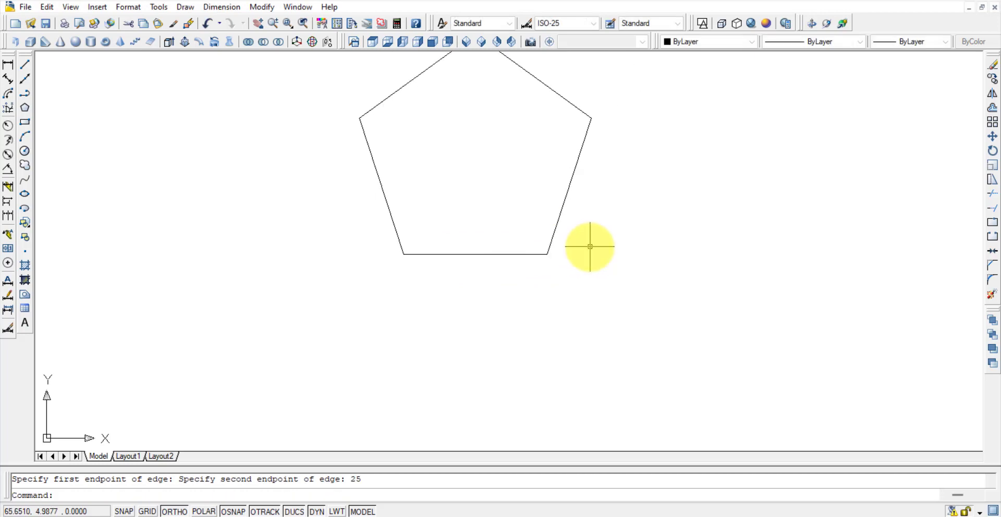
- Add an aligned dimension to the upper-right side of the pentagon, placed outside it
middle_drag(600, 211, 616, 337)
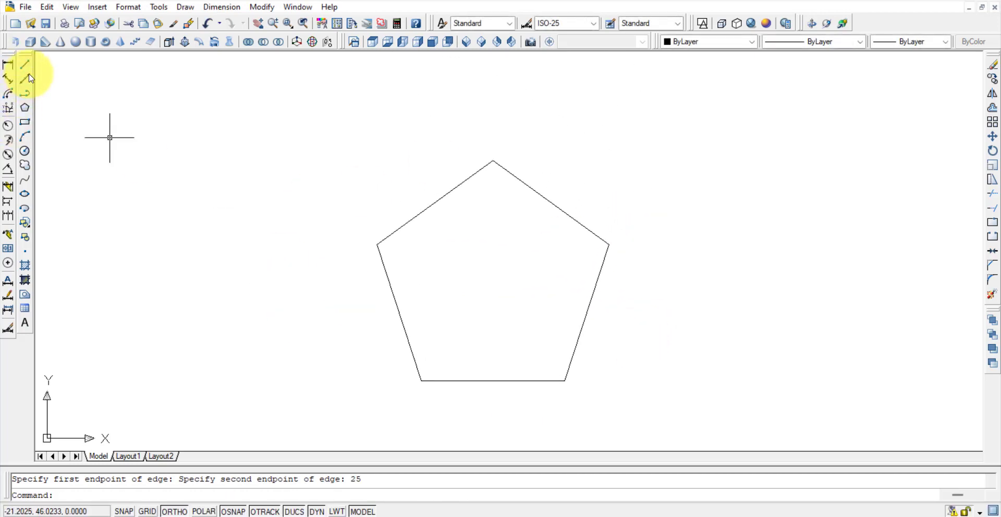
click(8, 78)
click(492, 161)
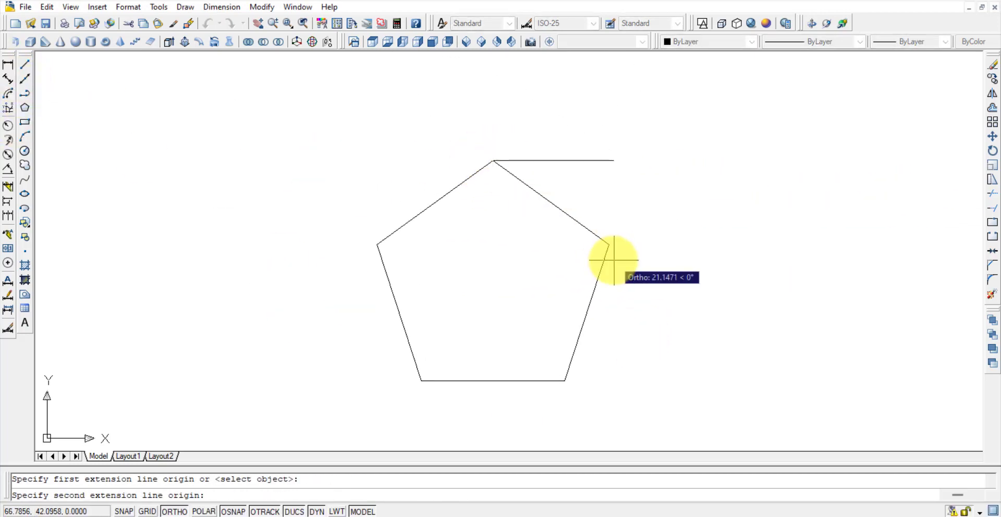
click(609, 243)
click(630, 229)
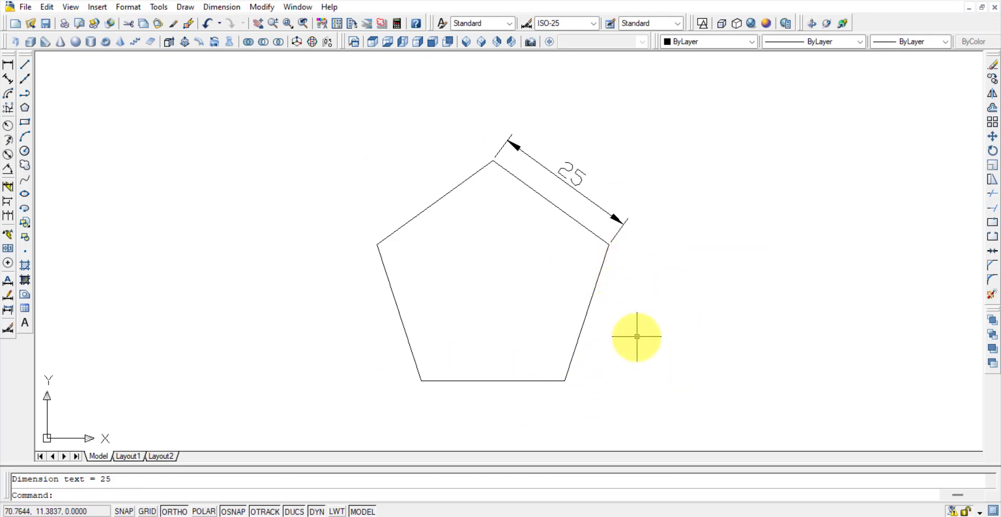
- Erase the pentagon and its dimension with one crossing selection
click(697, 351)
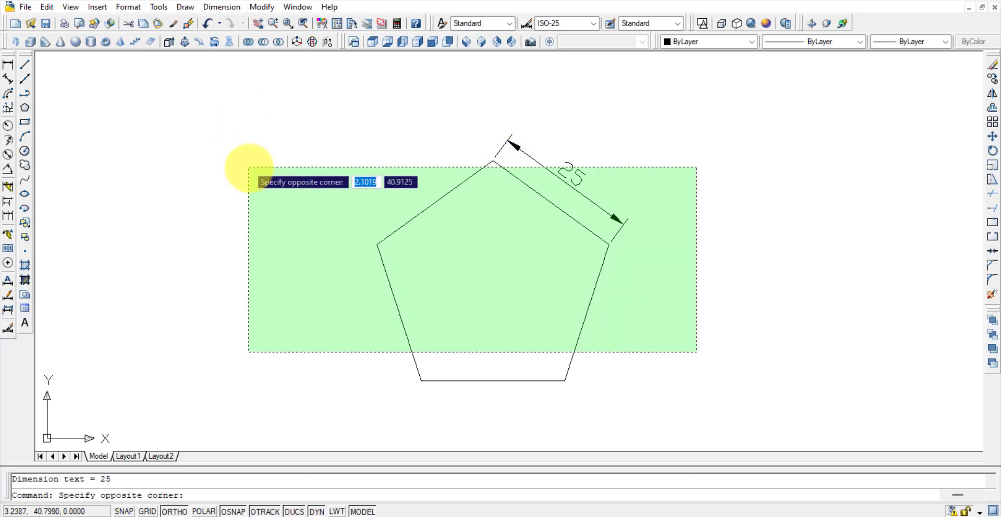
click(250, 168)
key(Delete)
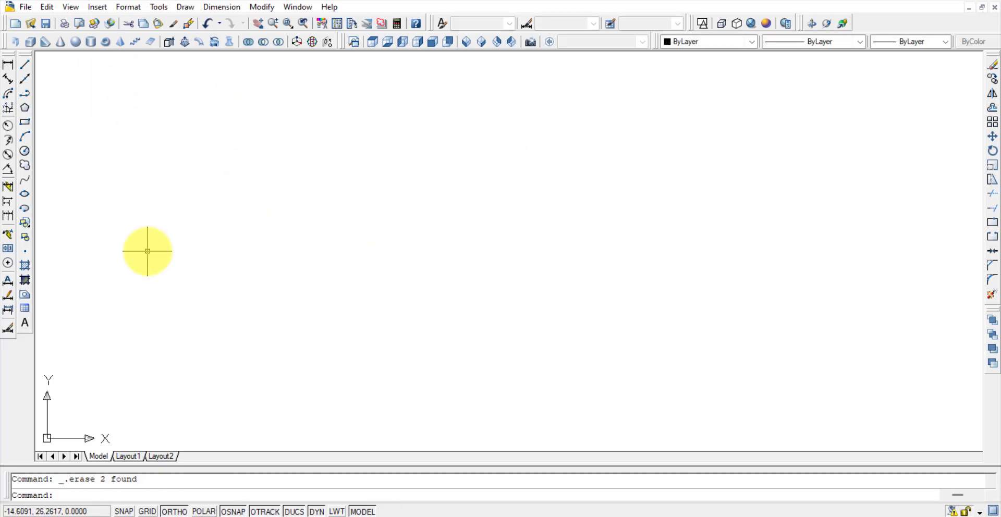
- Draw a circle by centre point with the Diameter option, using a diameter of 50
click(26, 152)
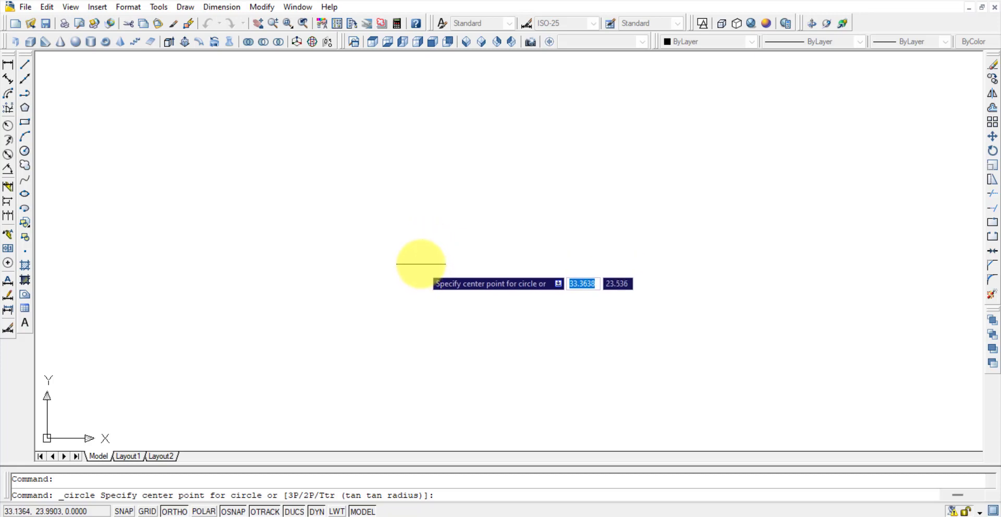
click(420, 263)
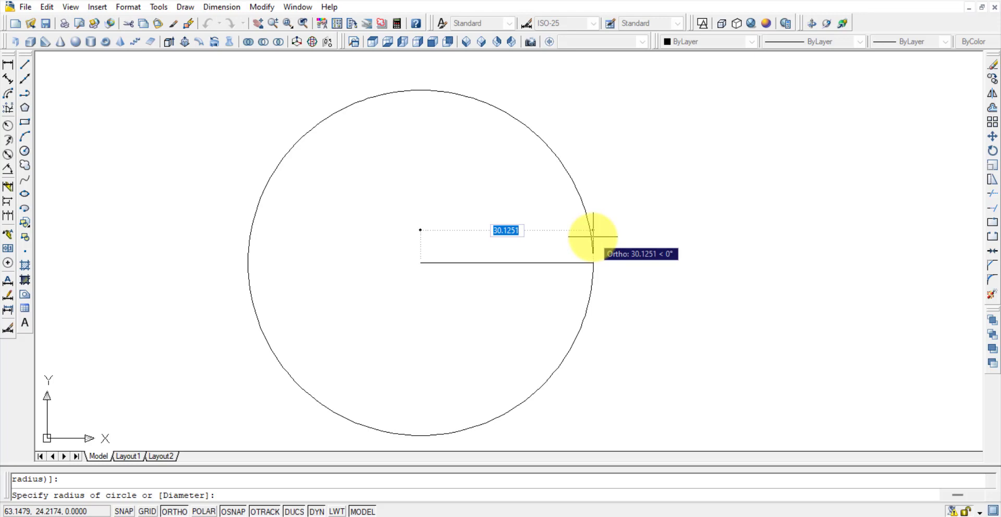
text(d)
key(Return)
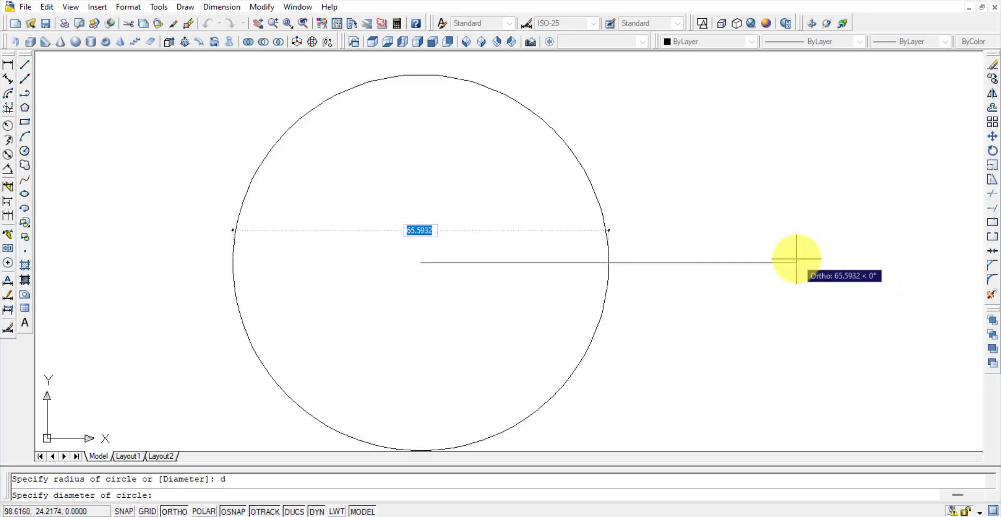
text(50)
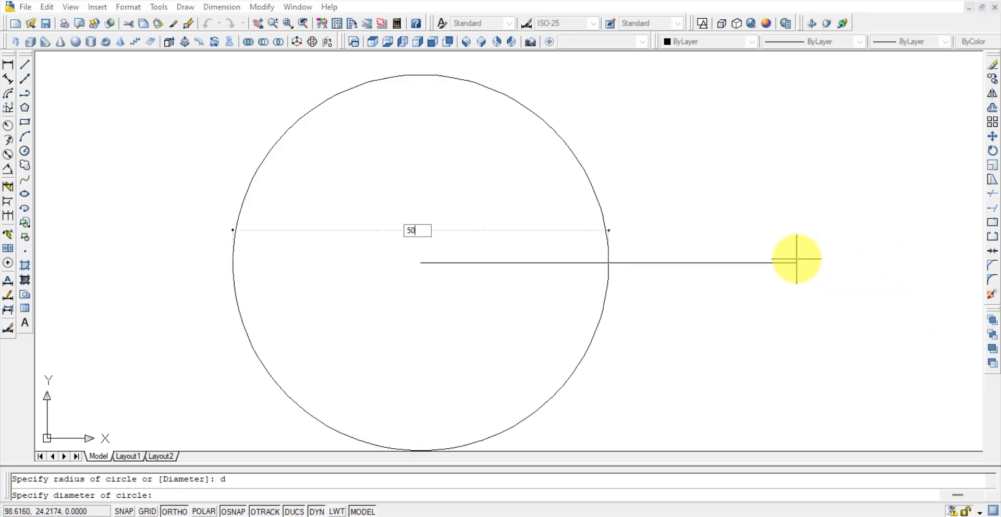
key(Return)
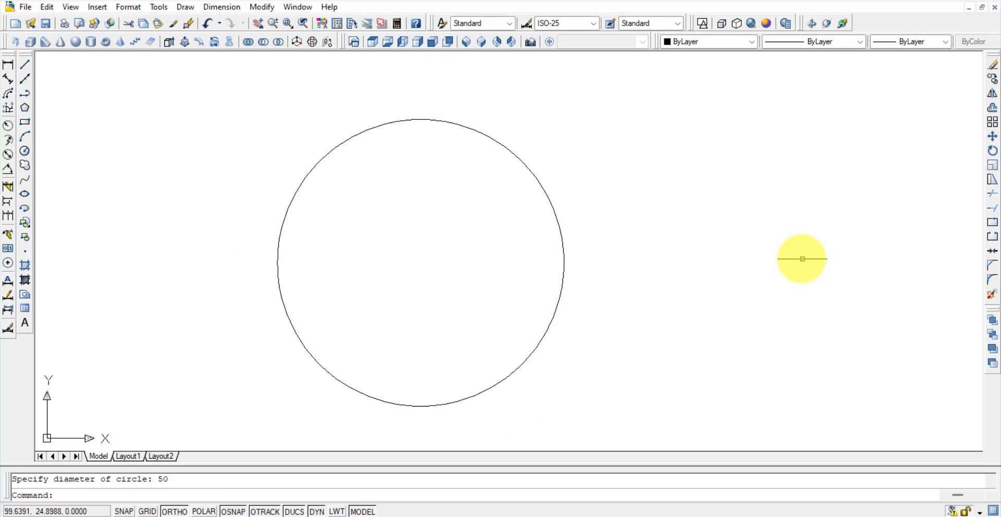
- Draw a second circle of radius 25 to the right of the first, slightly overlapping it
click(25, 153)
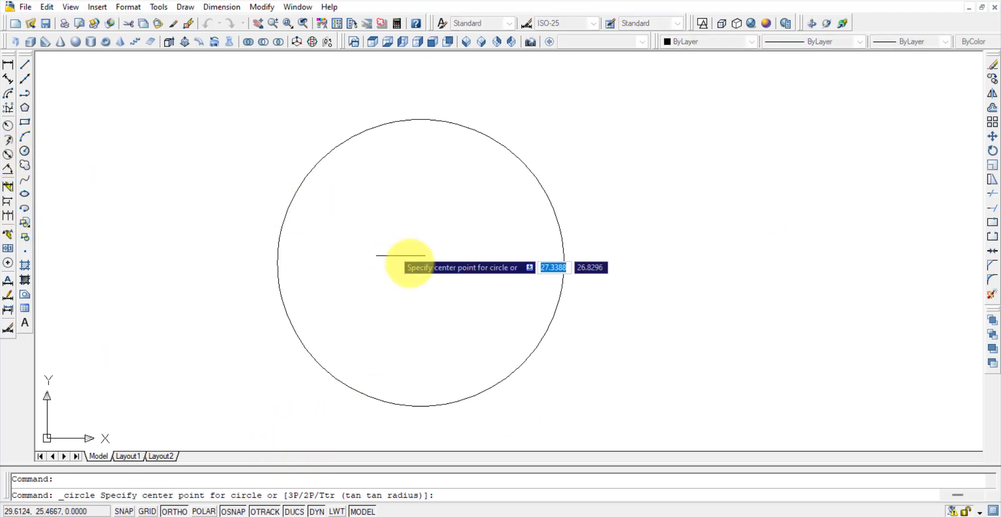
click(693, 272)
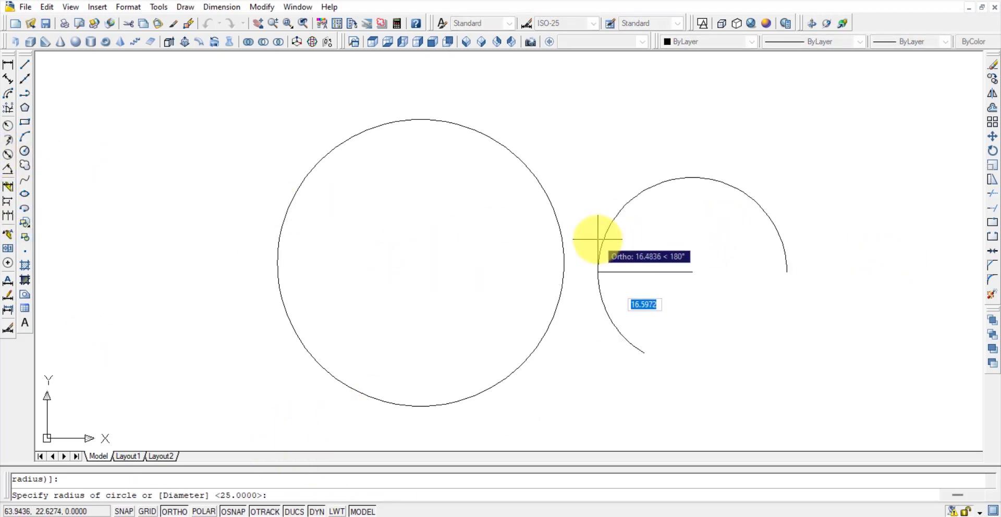
text(25)
key(Return)
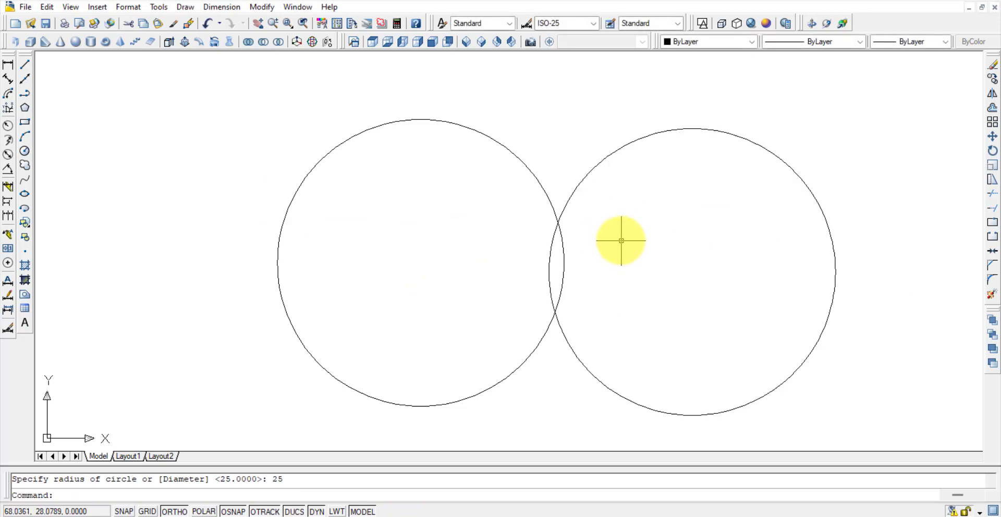
- Erase both circles with one crossing selection
click(24, 150)
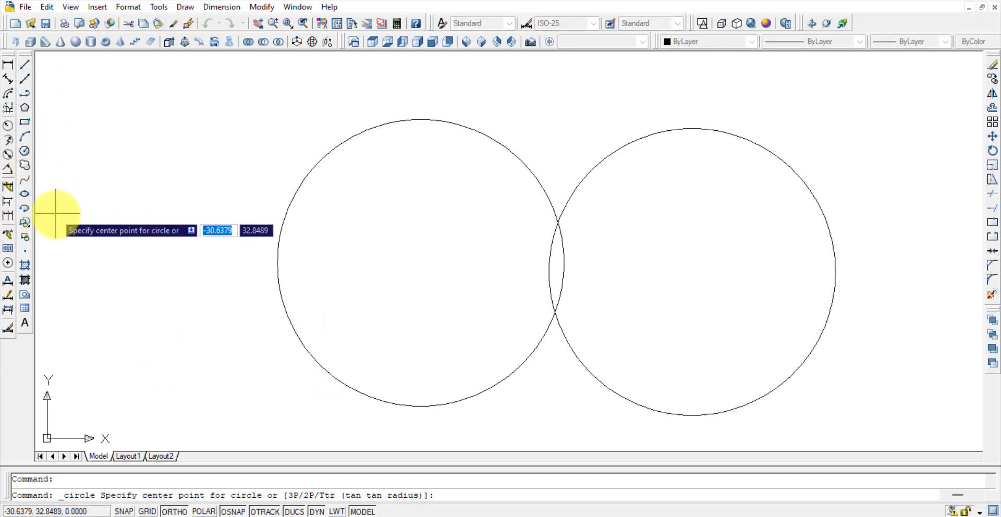
key(Escape)
click(941, 404)
click(236, 137)
key(Delete)
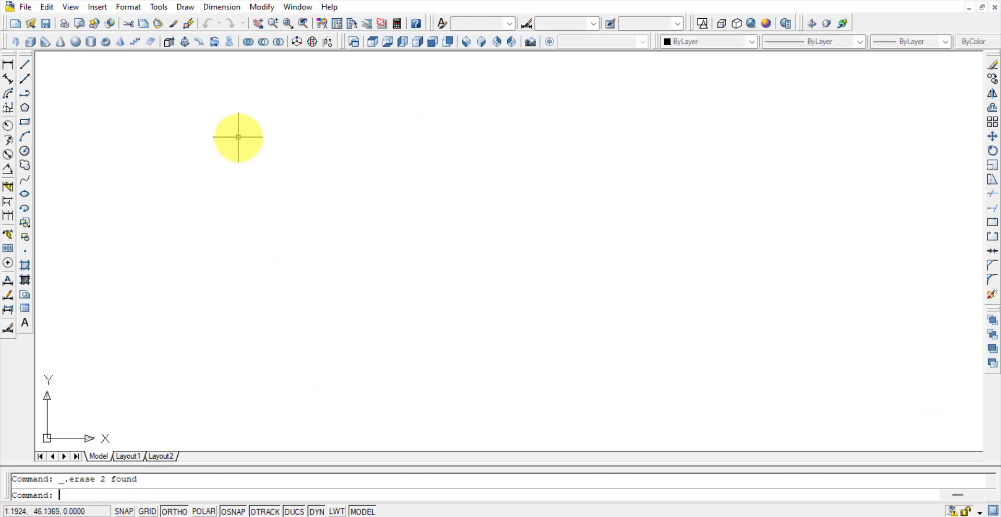
- Draw a circle through three freely picked points with the 3P option
click(25, 150)
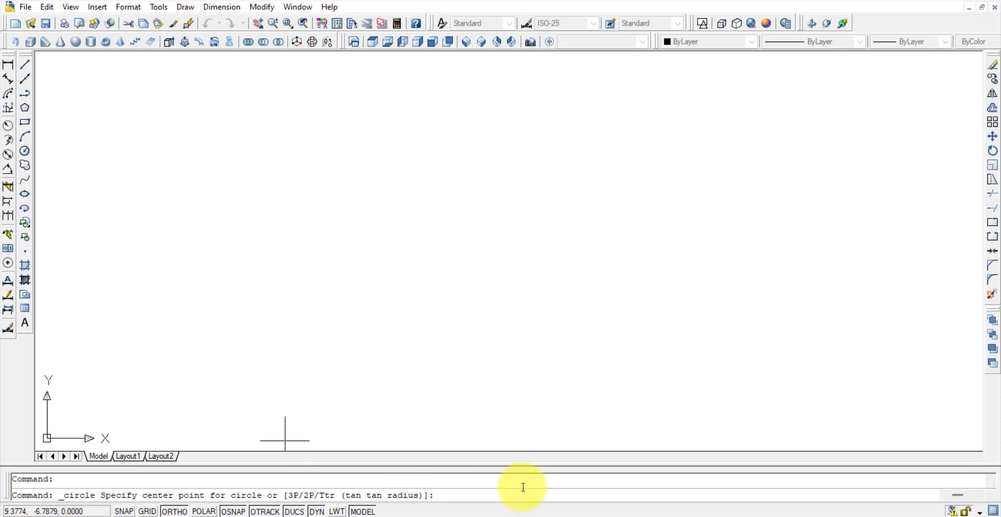
text(p)
key(Return)
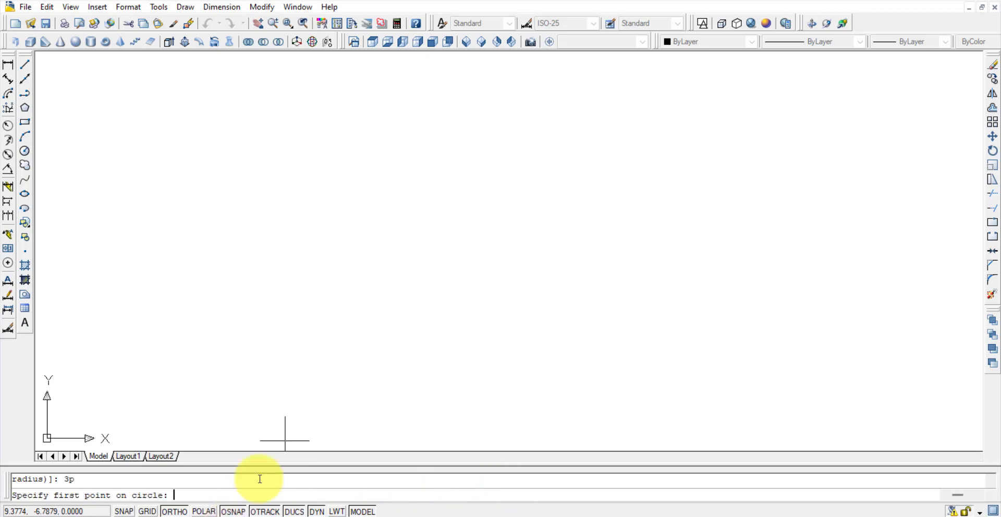
click(359, 273)
click(559, 152)
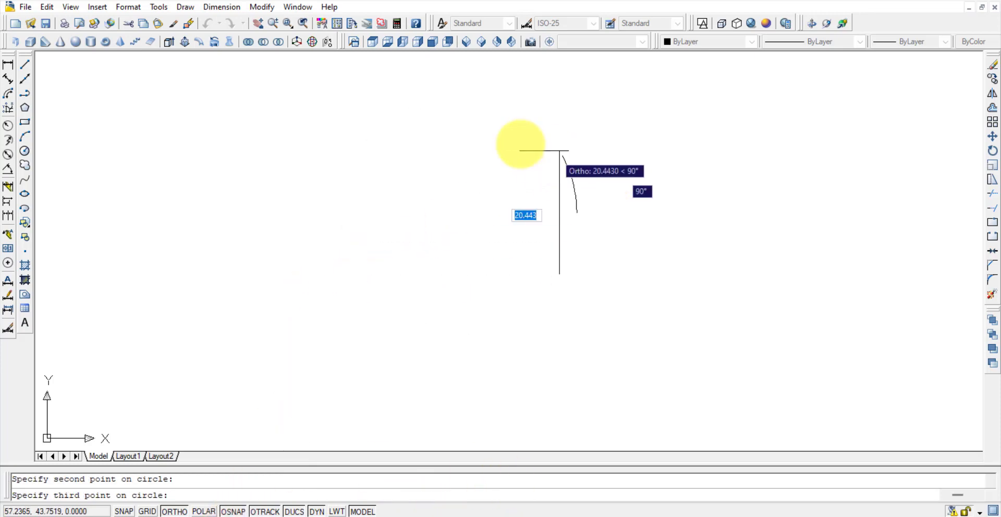
click(521, 151)
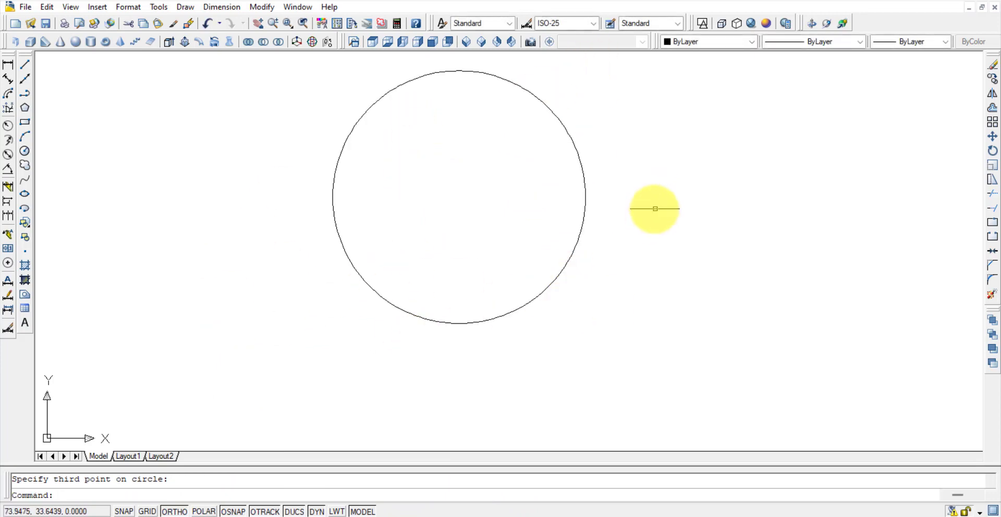
- Draw a circle about 38.4 in diameter with the 2P option, left of the existing circle and ending at its left edge
middle_drag(654, 209, 681, 300)
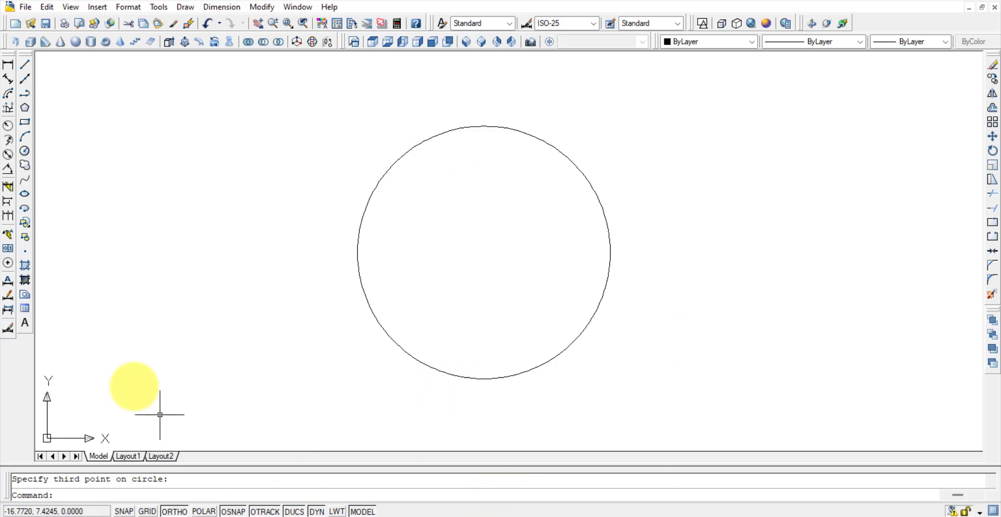
click(24, 150)
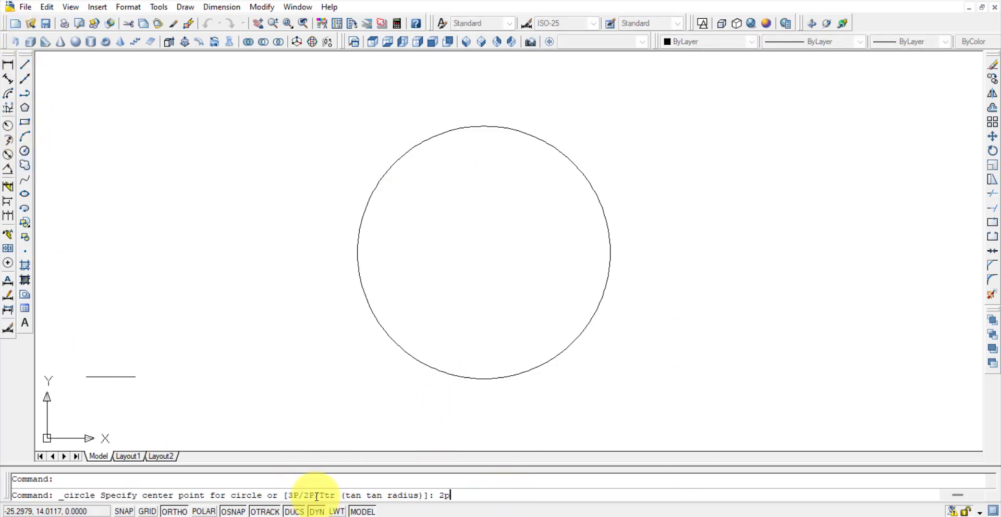
text(2p)
key(Return)
click(138, 264)
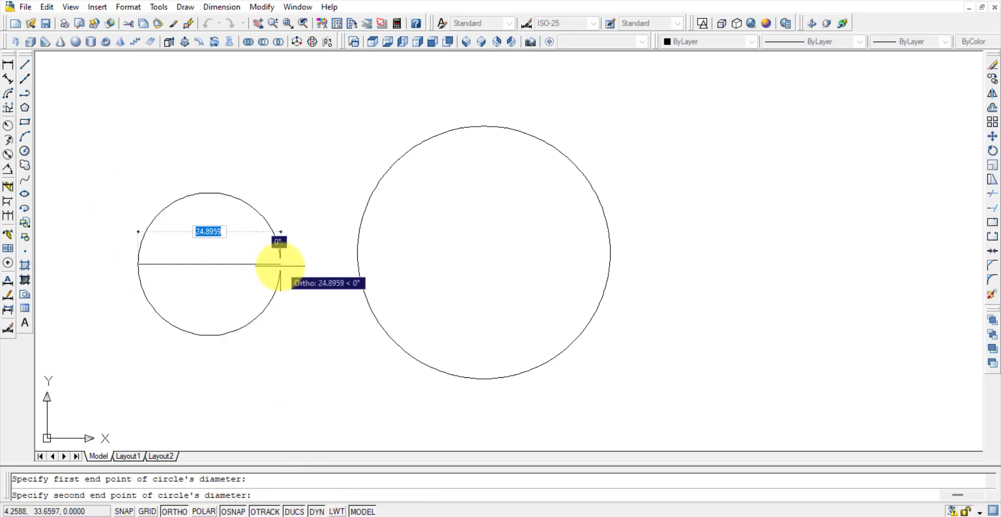
click(351, 263)
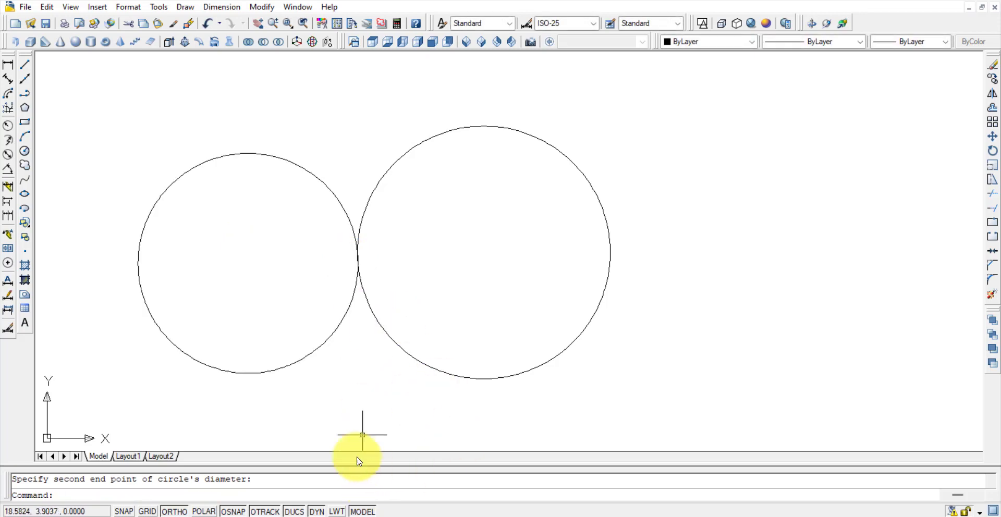
- Draw a freehand centre-radius circle centred near the bottom of the left circle, overlapping both existing circles
click(24, 150)
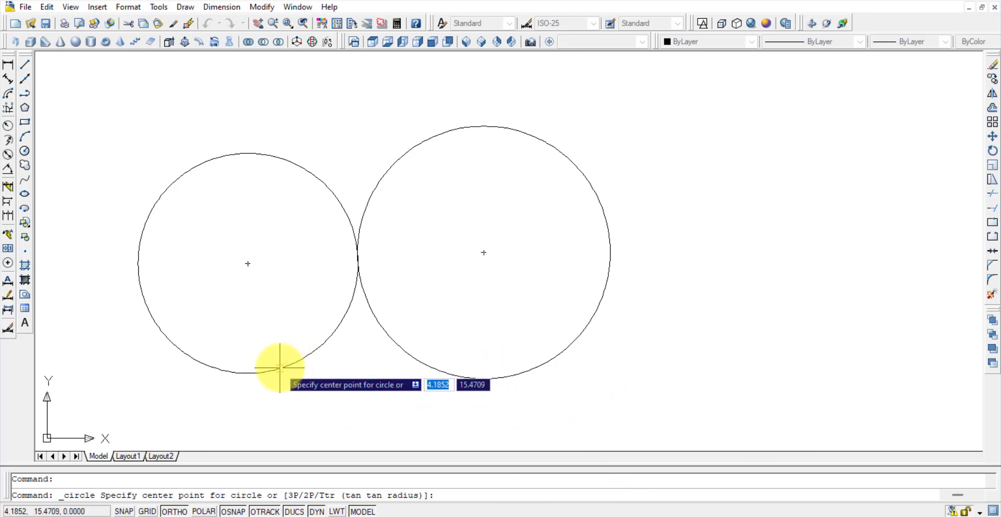
click(280, 368)
click(432, 368)
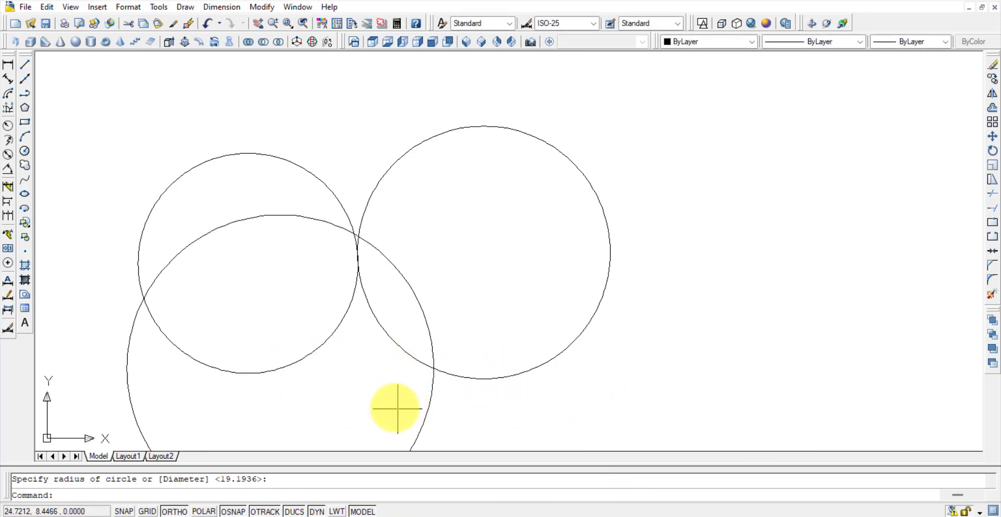
- Erase all three circles with one crossing selection
middle_drag(397, 409, 389, 294)
click(565, 340)
click(168, 61)
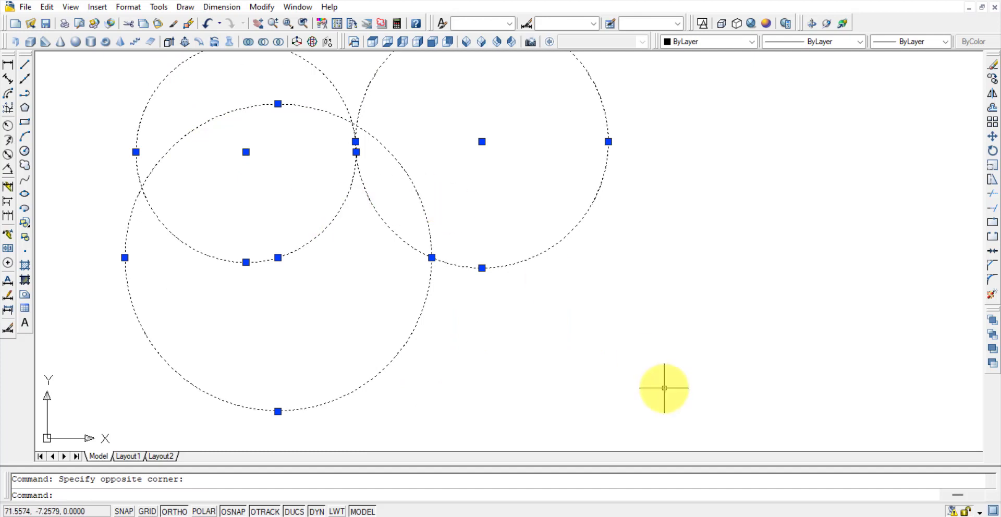
key(Delete)
- Draw an L shape from a vertical line going down and a longer horizontal line running right from its lower end
click(25, 64)
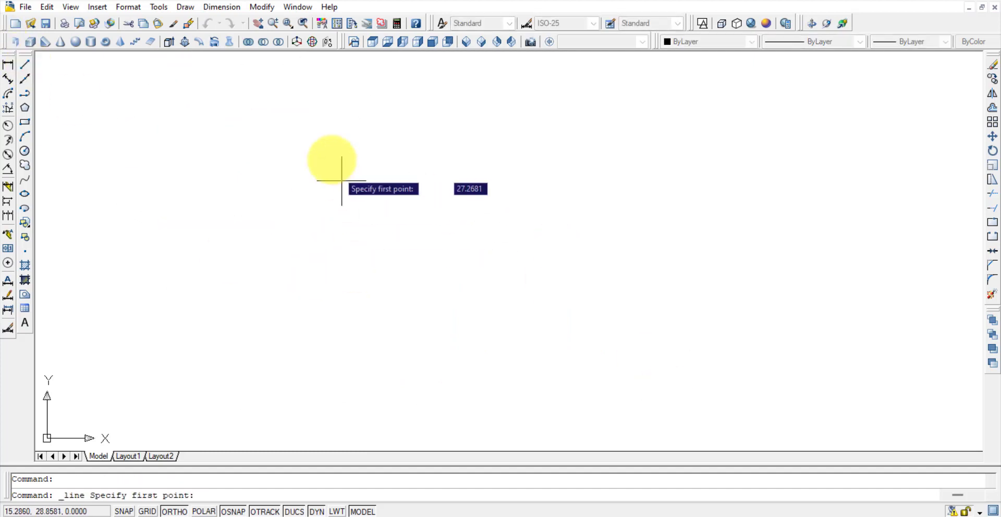
click(325, 145)
click(325, 413)
click(828, 414)
key(Escape)
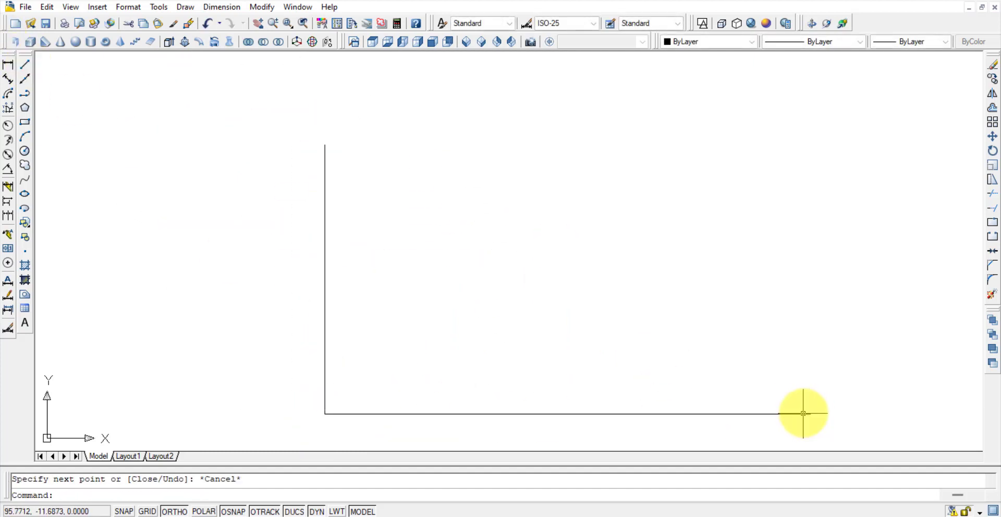
- Draw a circle of radius 50 tangent to the vertical and horizontal lines using the Ttr (tan tan radius) option
click(25, 152)
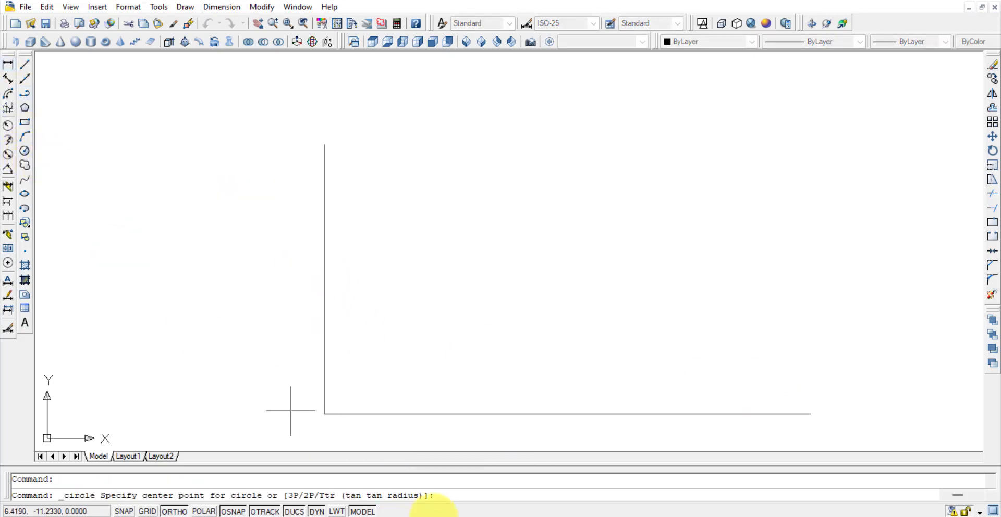
text(t)
key(Return)
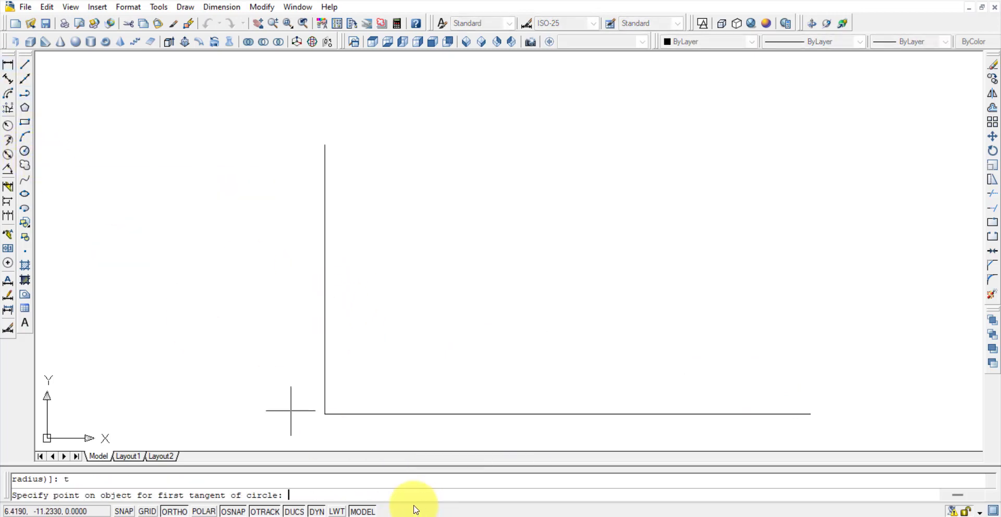
click(324, 270)
click(449, 414)
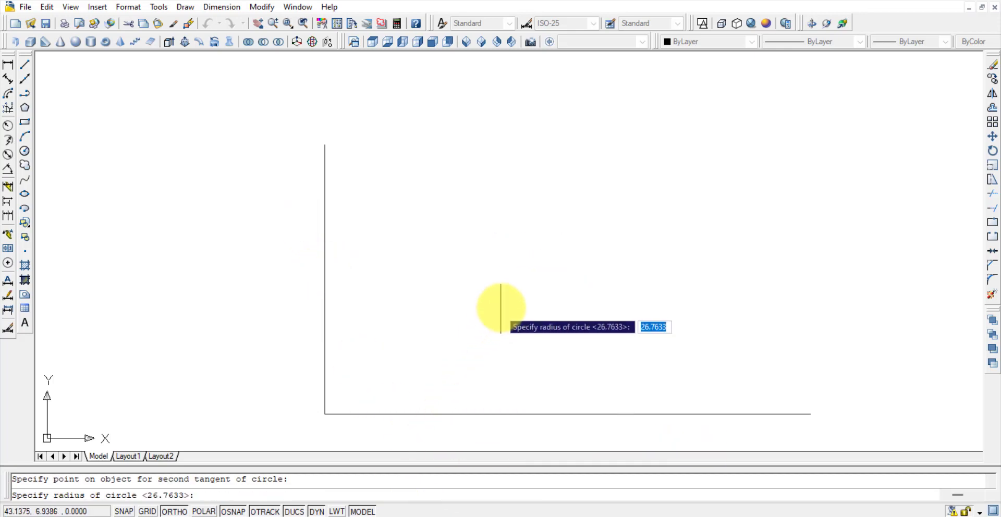
key(Return)
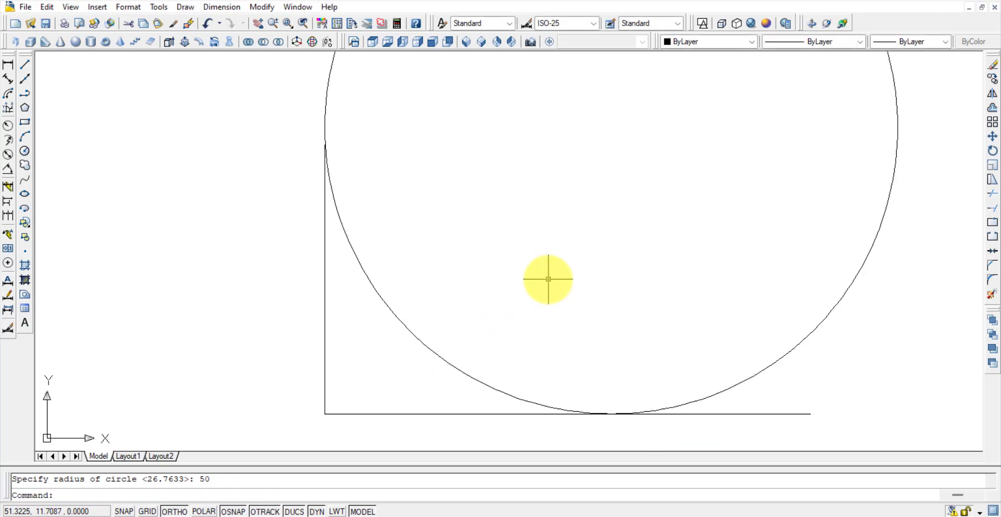
scroll(404, 360, down, 2)
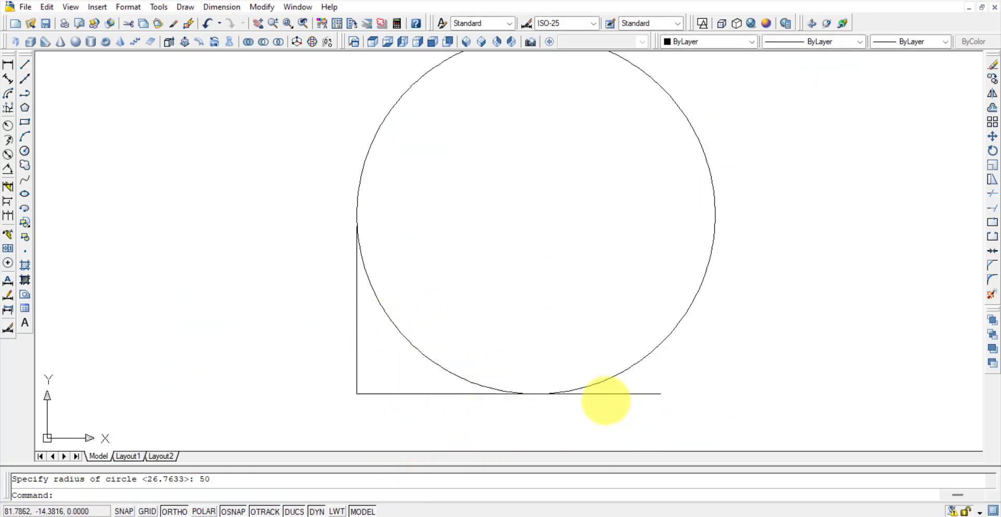
click(605, 393)
click(355, 353)
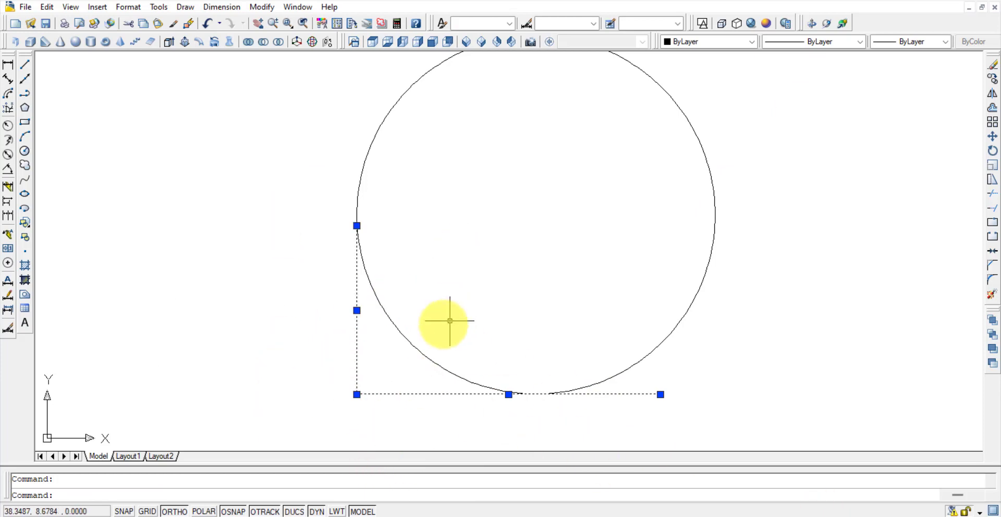
click(423, 352)
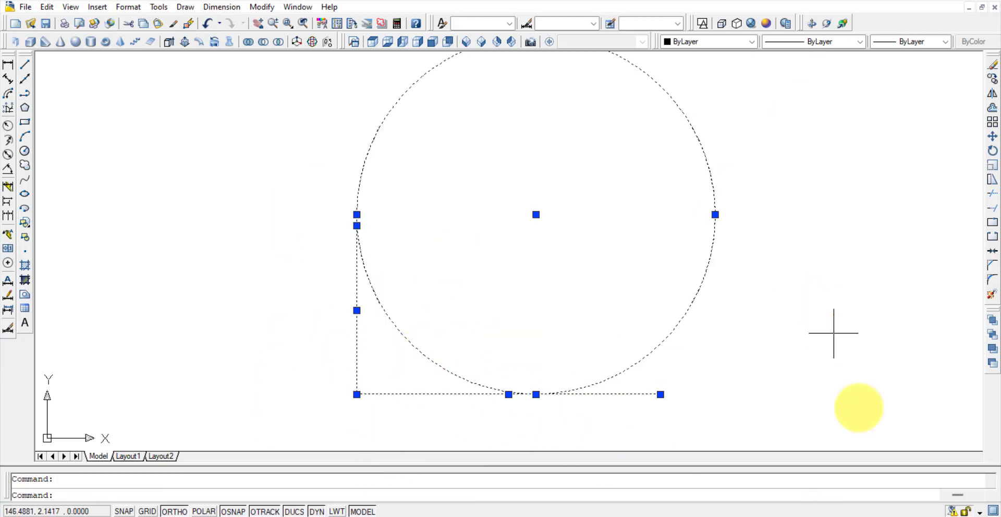
key(Escape)
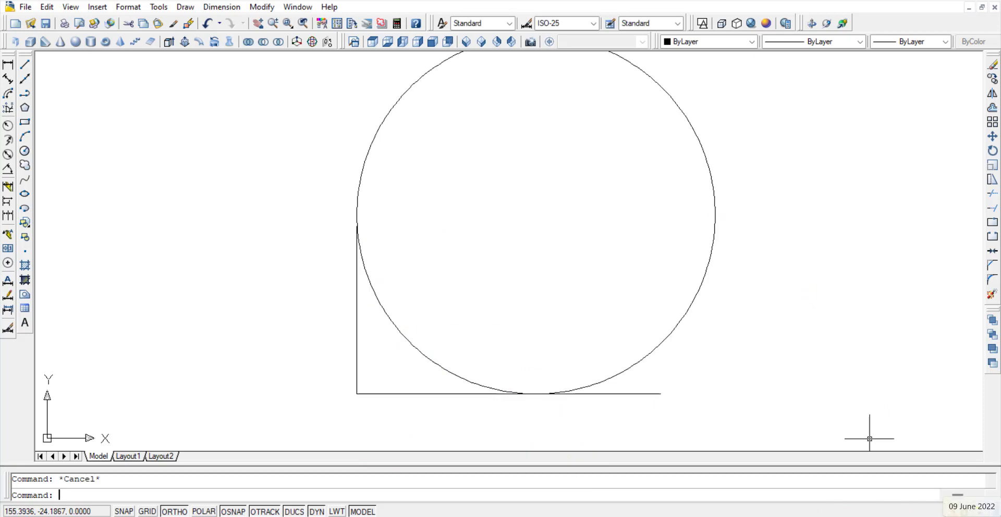
- Erase the tangent circle and both lines with one crossing selection
click(635, 432)
click(318, 201)
key(Delete)
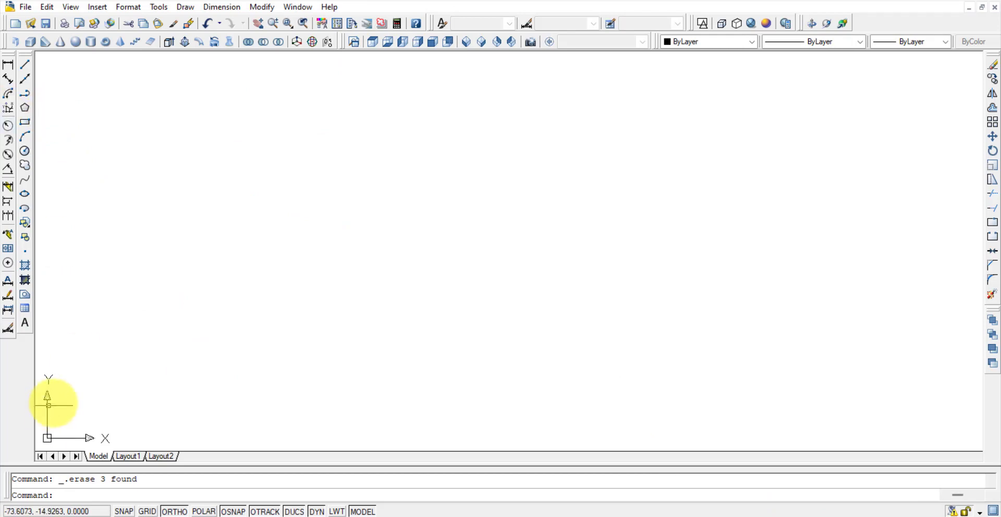
- Draw a large freehand three-point arc bulging up and to the left in the empty drawing
click(25, 136)
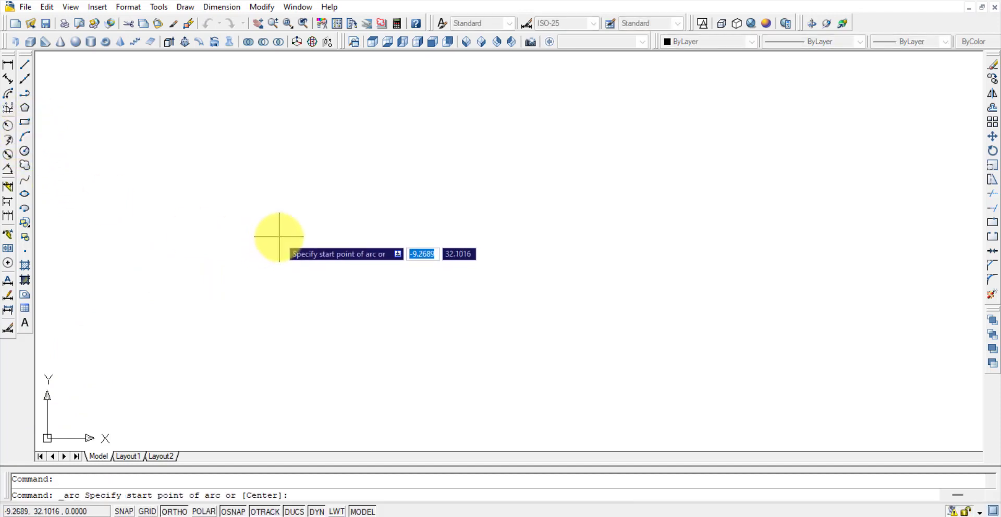
click(277, 294)
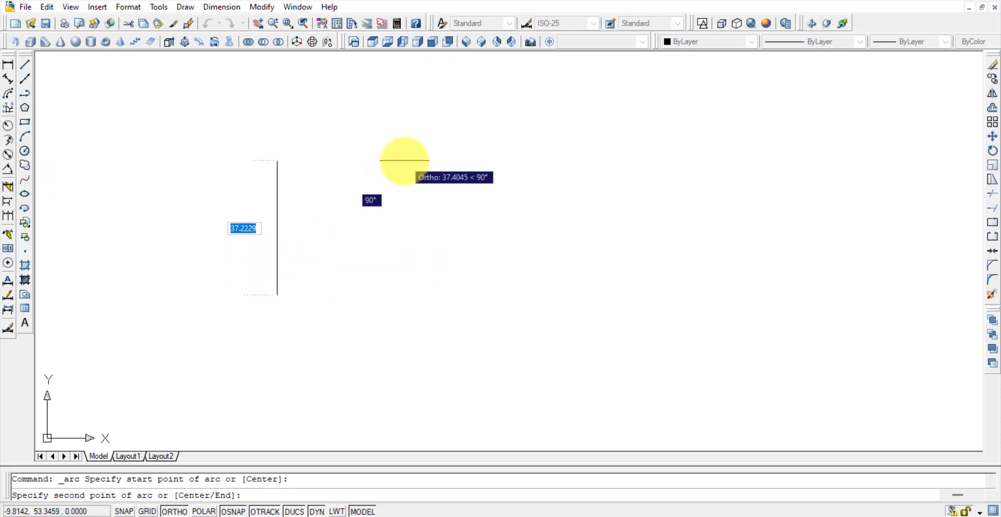
click(402, 161)
click(509, 238)
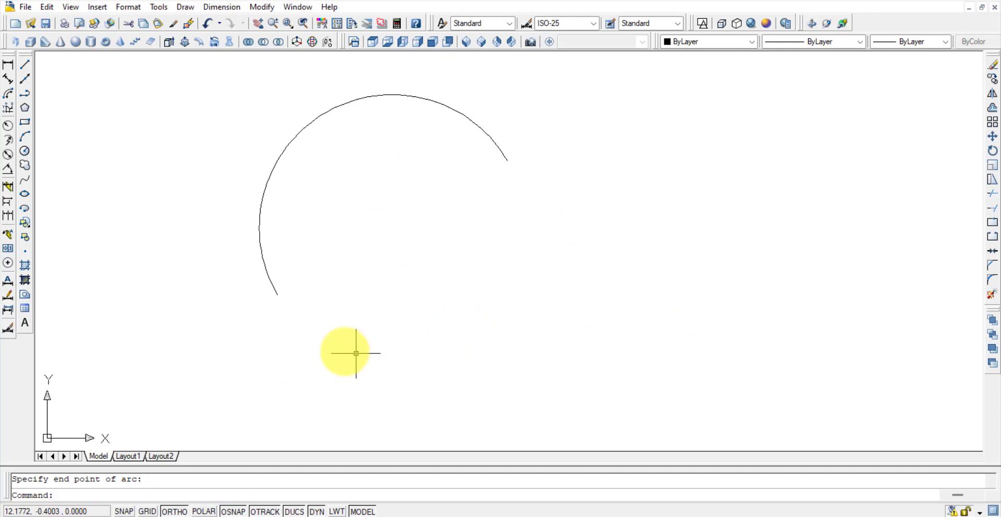
- Draw an arc with the Start, End, Angle option from below right of the first arc up to its right, with a 90° included angle
click(163, 9)
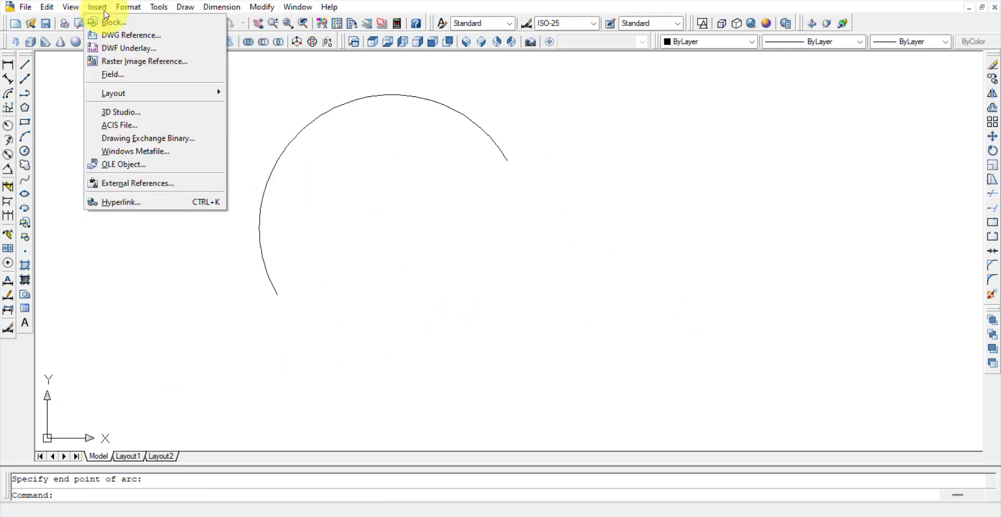
mouse_move(194, 10)
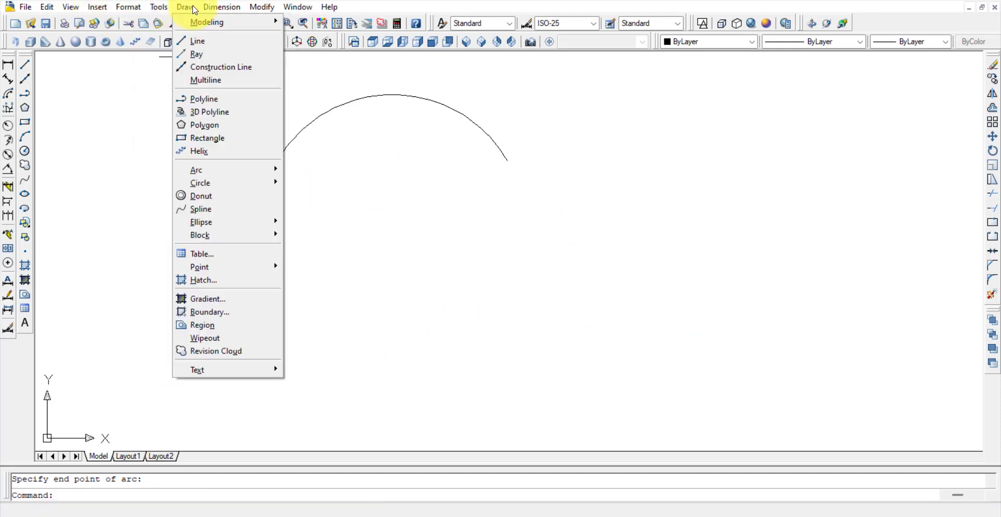
mouse_move(203, 171)
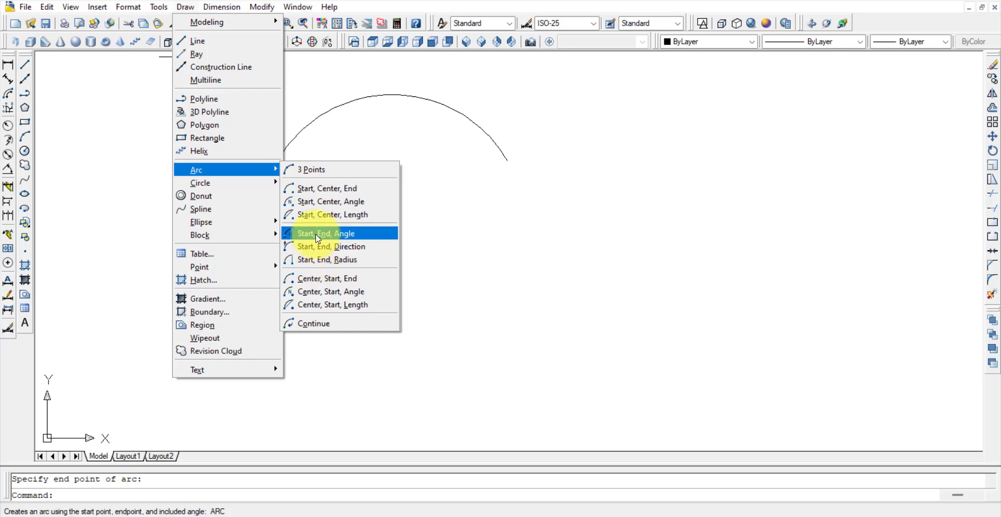
click(335, 239)
click(524, 359)
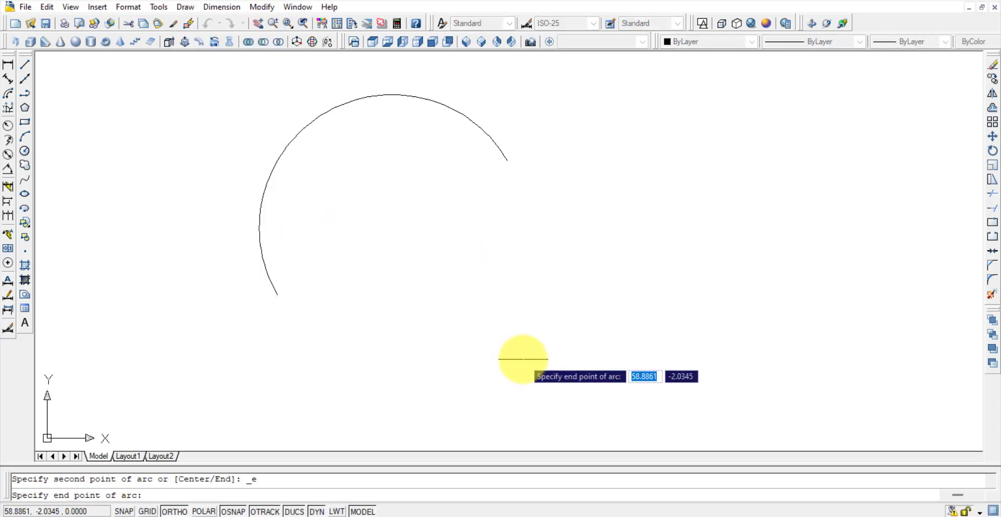
click(676, 358)
key(F8)
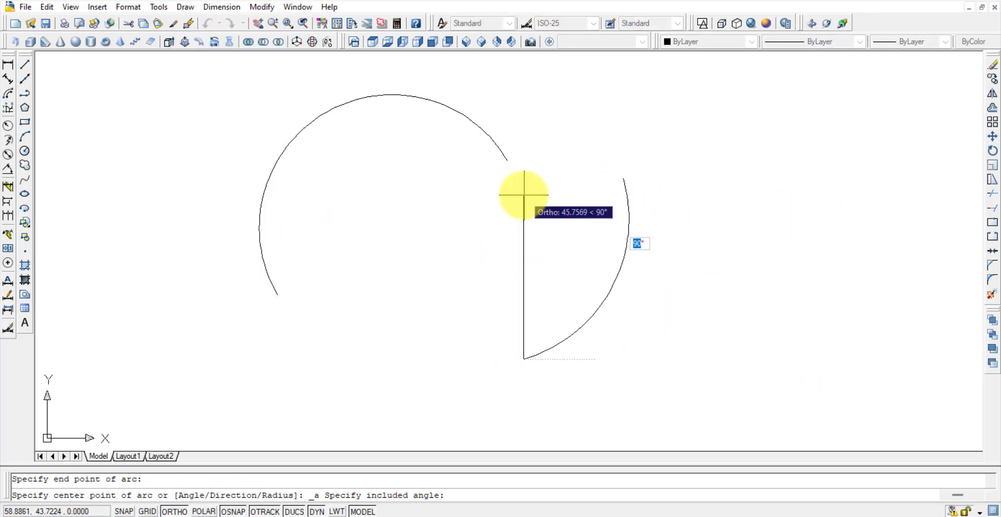
click(524, 194)
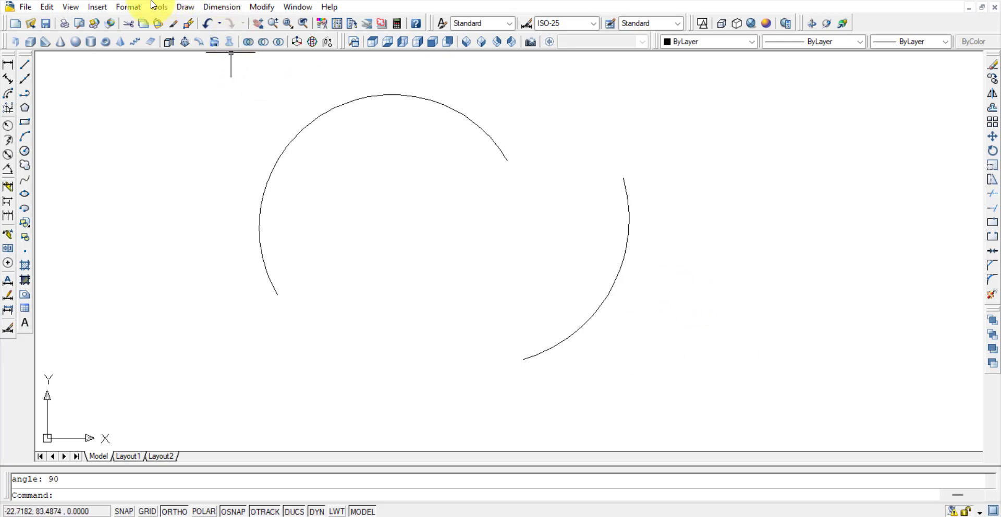
- Draw a three-quarter arc with the Center, Start, End option, centred between the two arcs and running counterclockwise through its lowest point
click(197, 8)
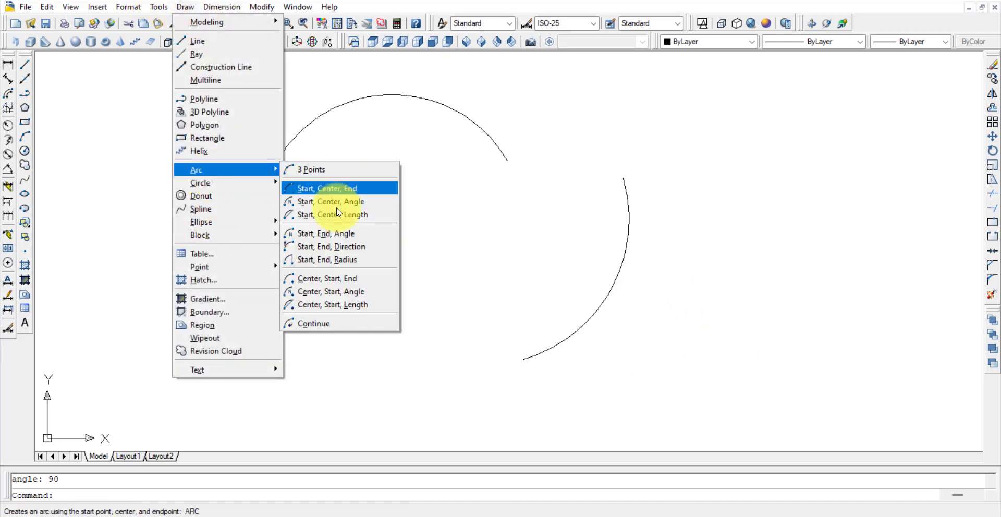
click(348, 284)
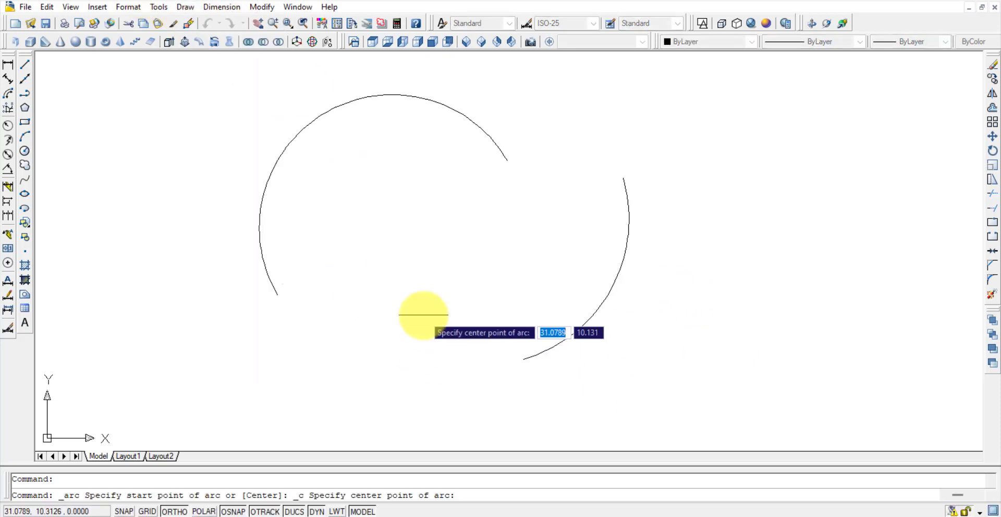
click(425, 314)
click(521, 360)
click(463, 159)
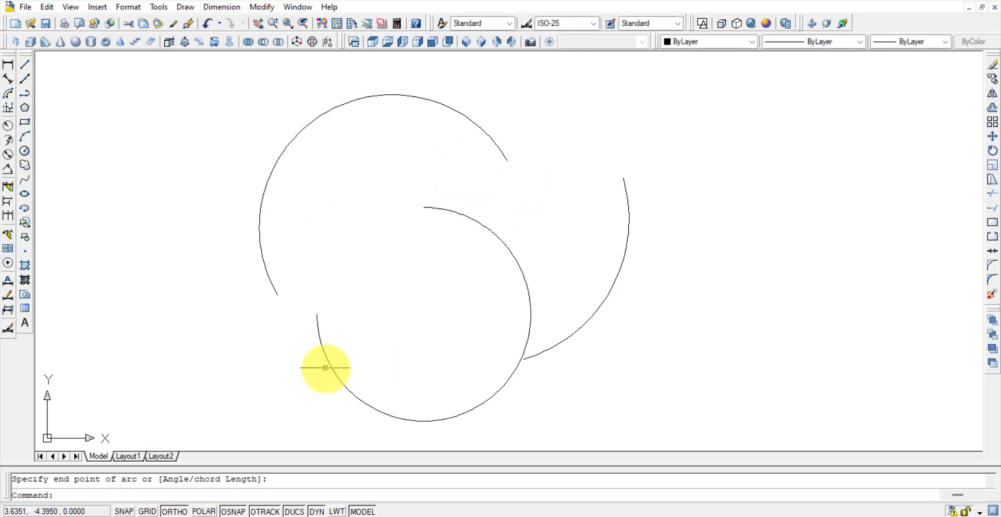
- Erase all three arcs with one crossing selection
click(678, 324)
click(201, 96)
key(Delete)
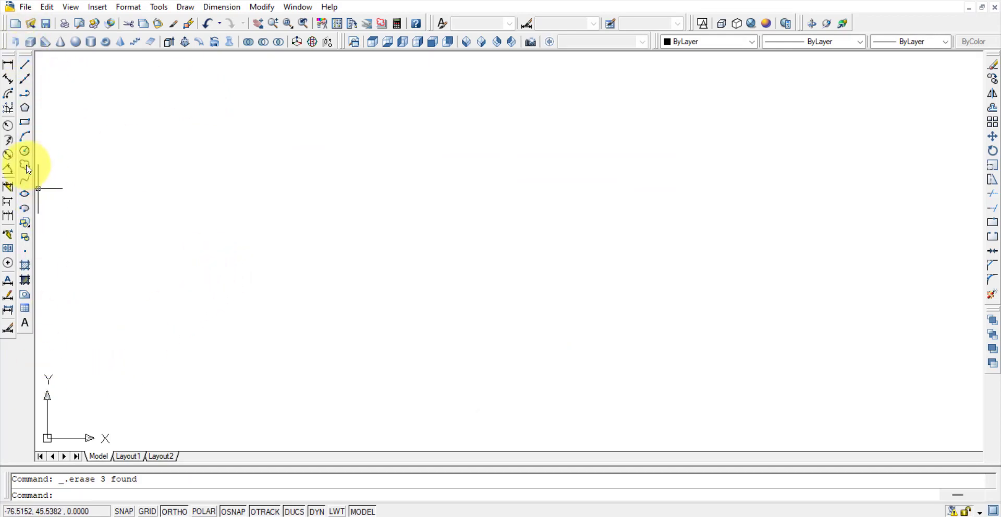
- Draw a closed, roughly rectangular revision cloud across the middle of the drawing area, guiding it clockwise back to its start point
click(25, 165)
click(271, 271)
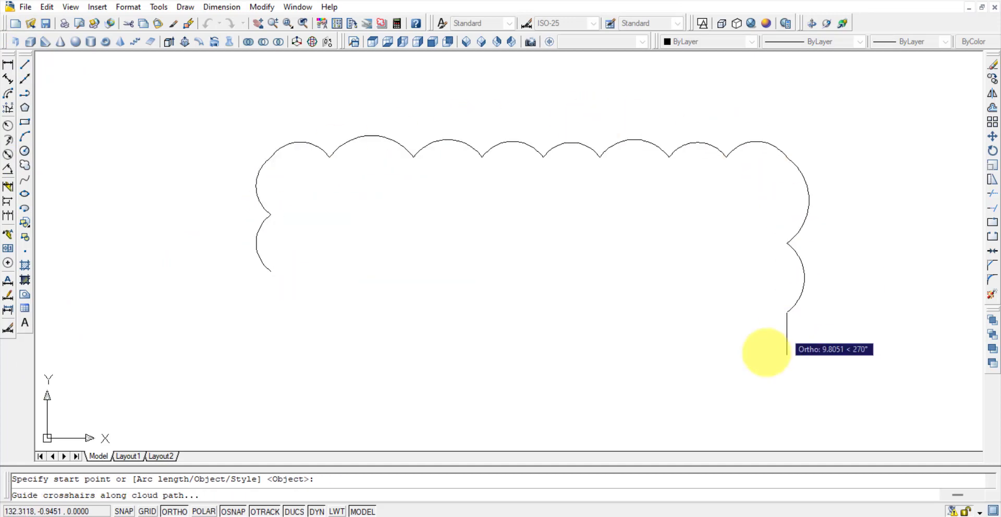
click(271, 273)
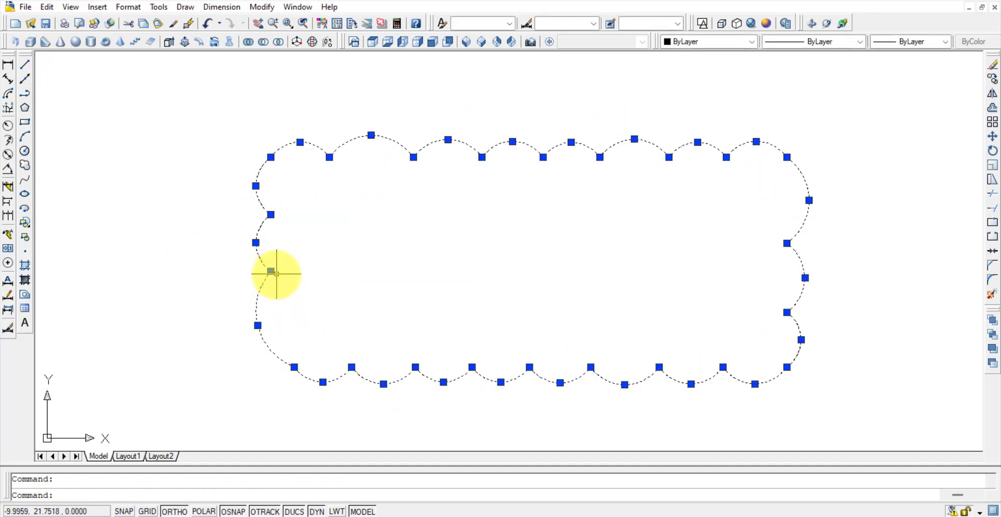
key(Return)
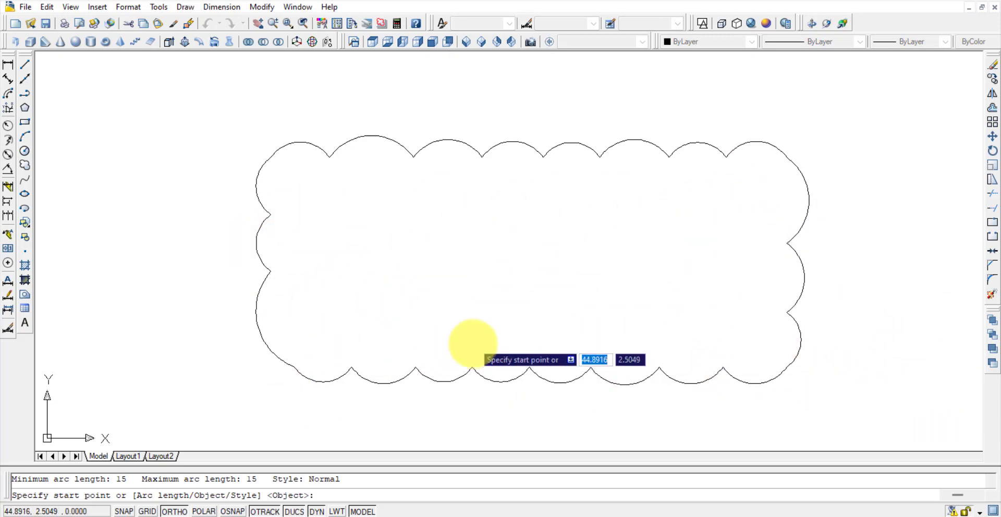
middle_drag(505, 294, 510, 248)
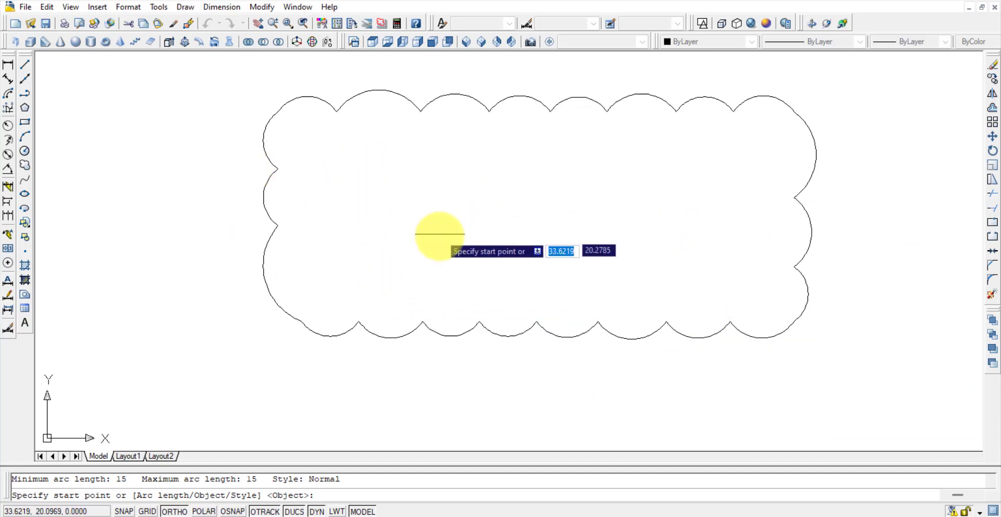
key(Escape)
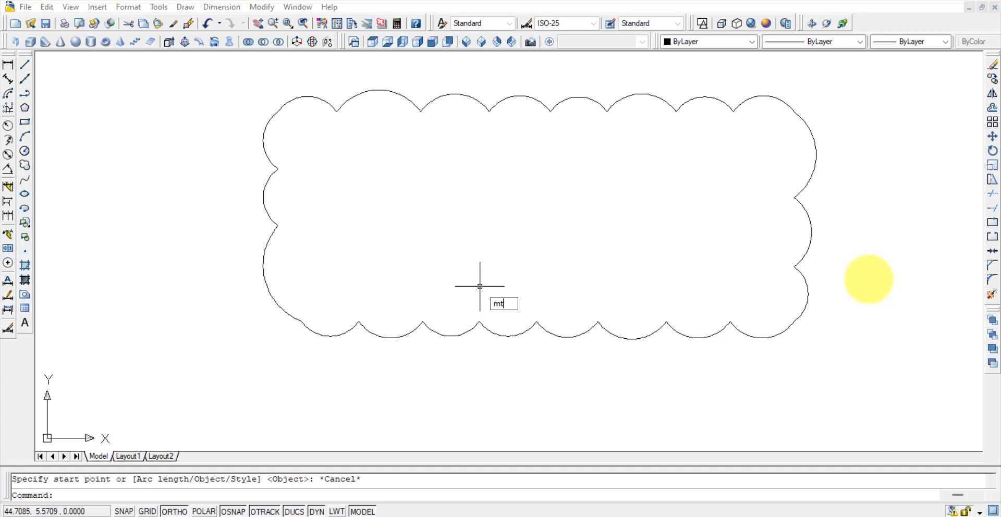
- Start multiline text and define its text box in the left half of the revision cloud
key(Return)
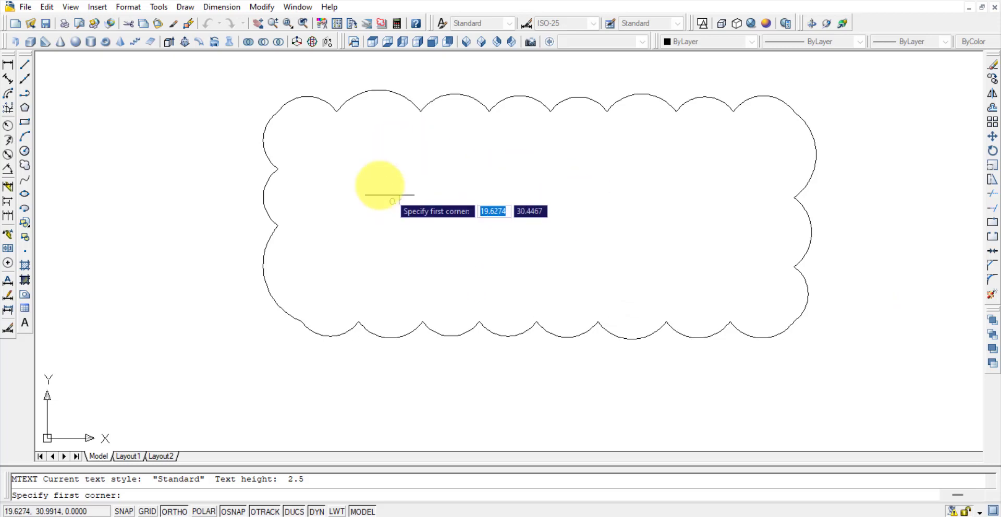
click(328, 156)
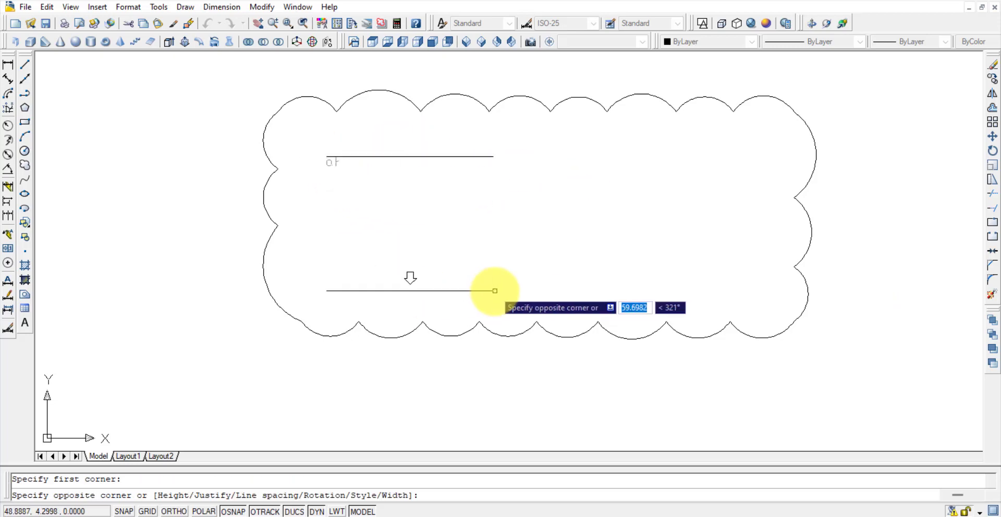
click(503, 283)
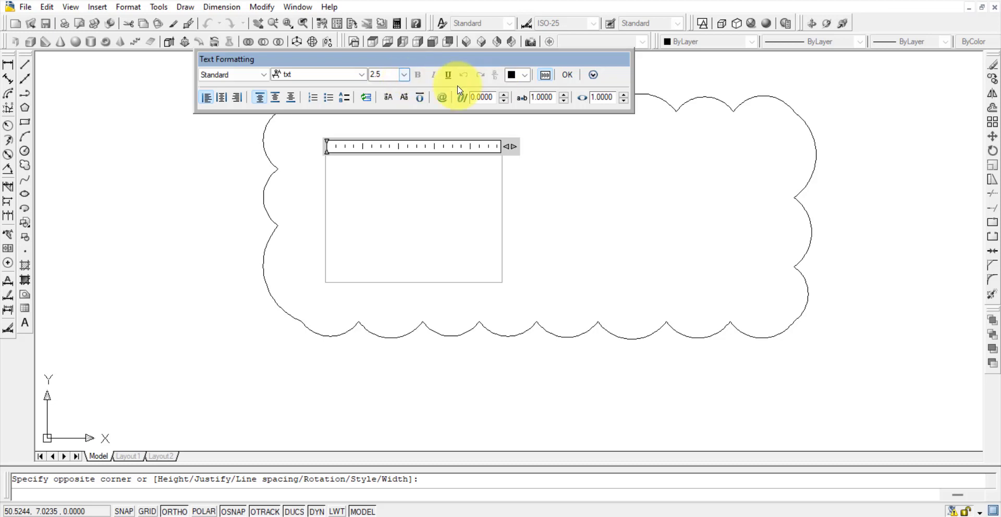
- Format the multiline text with the Verdana font, a height of 10 and the colour Black
click(361, 74)
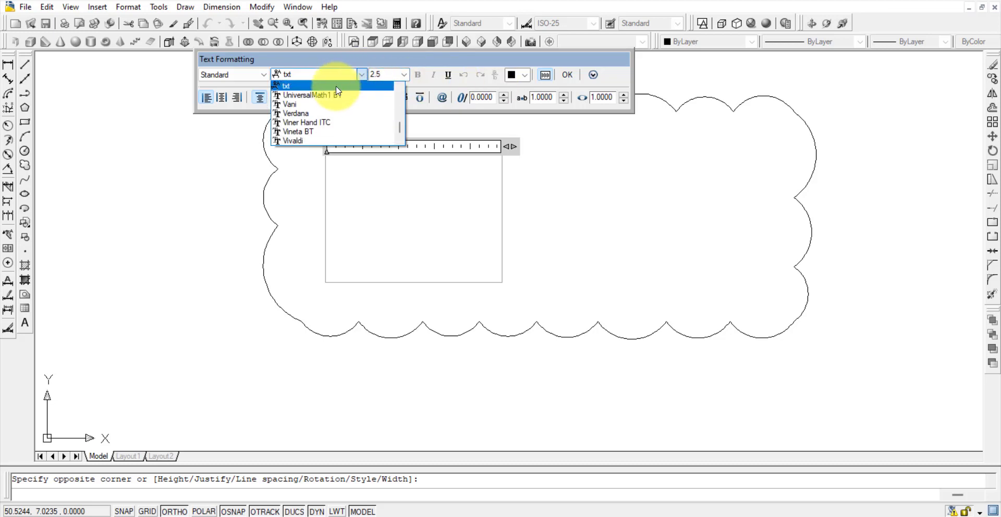
click(319, 114)
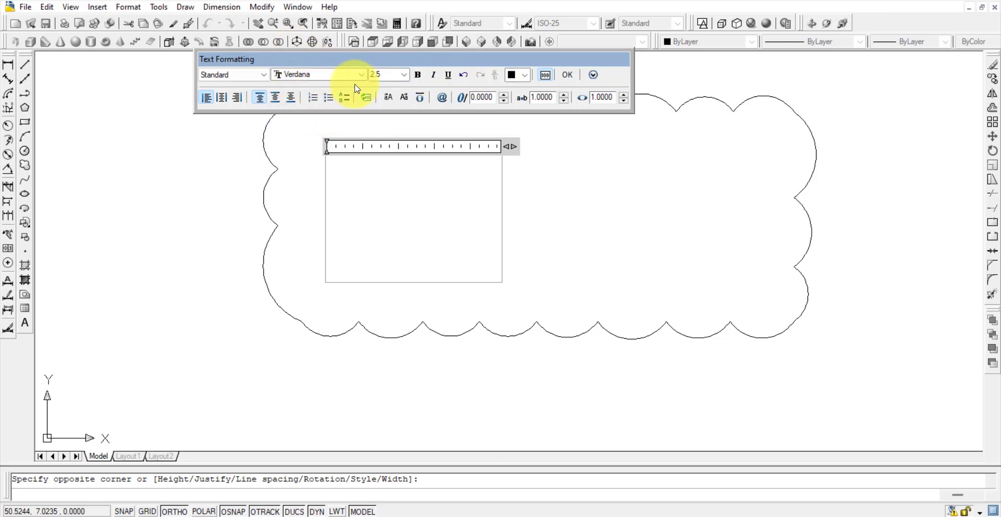
double_click(378, 76)
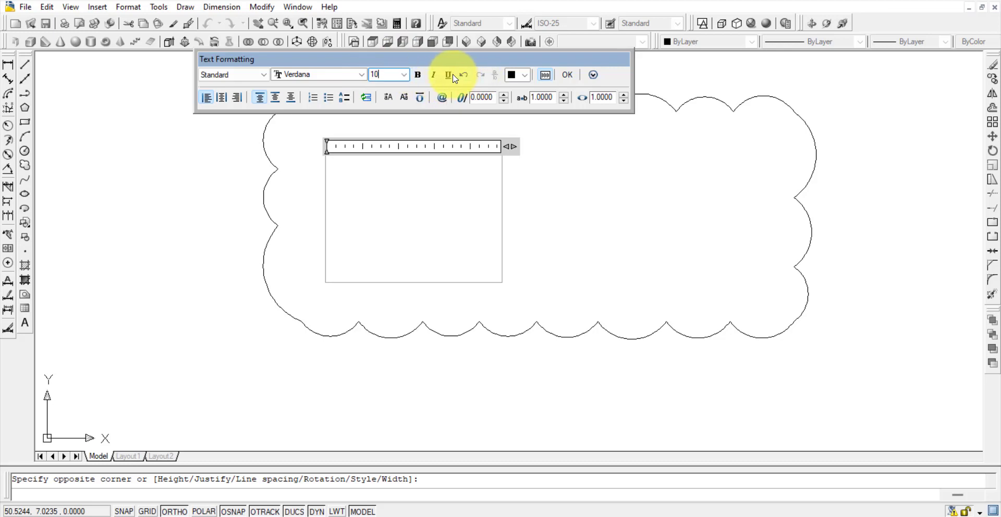
click(525, 84)
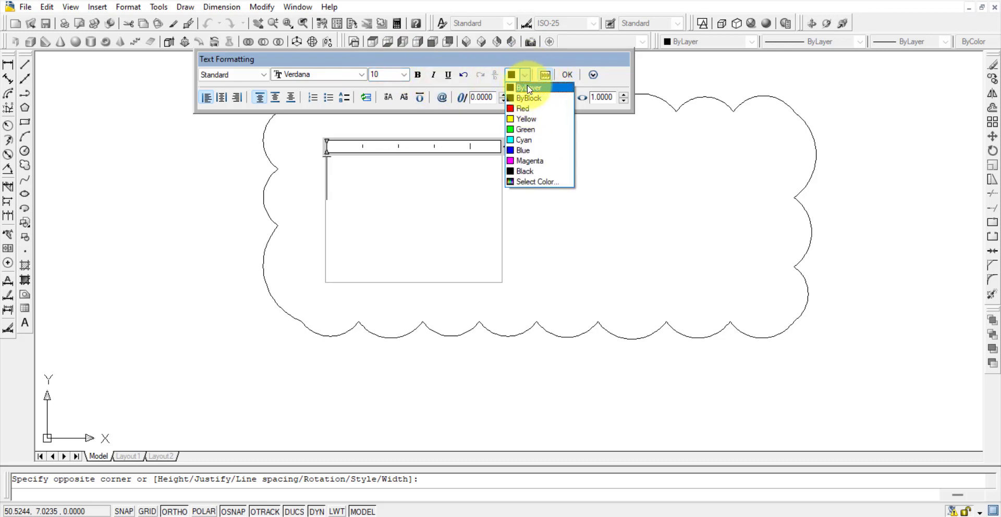
click(510, 169)
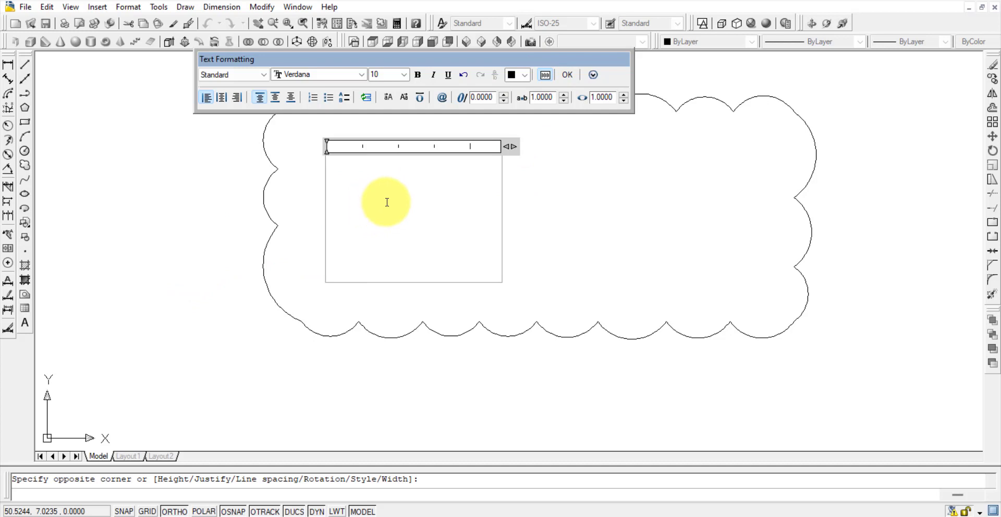
- Enter "qwertyuiopasdfghjkl" as the multiline text inside the revision cloud and finish the text
text(qwertyuiopasdfghjkl)
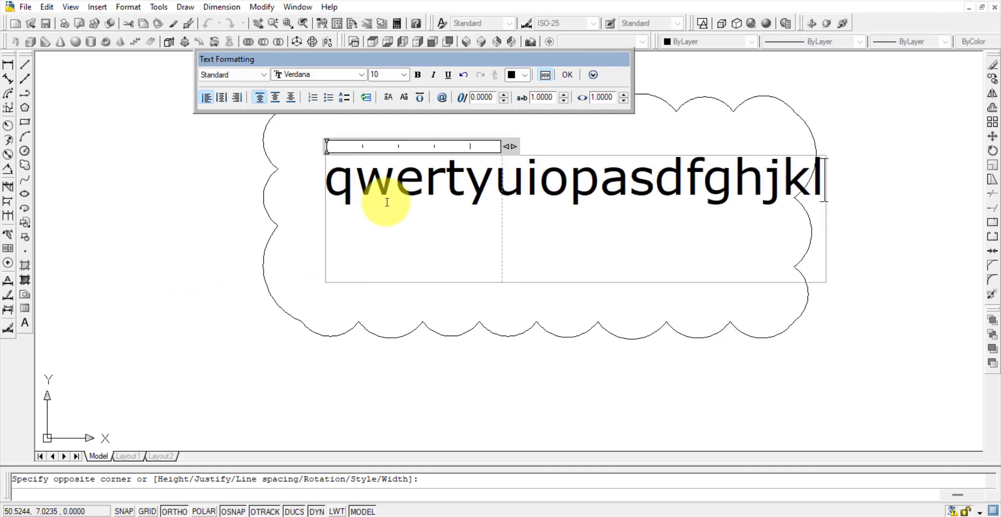
click(566, 75)
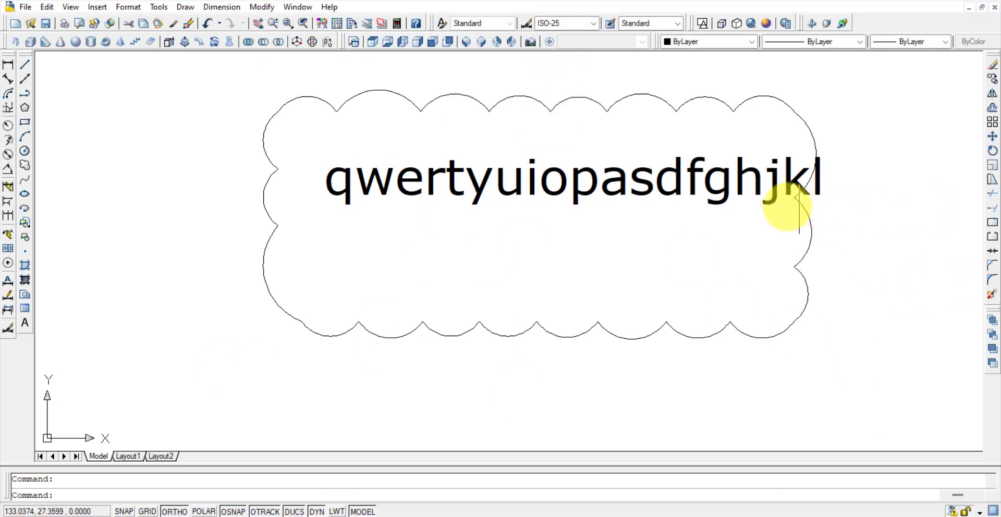
- Reopen the multiline text for editing and set the height of all its characters to 0.11
double_click(385, 179)
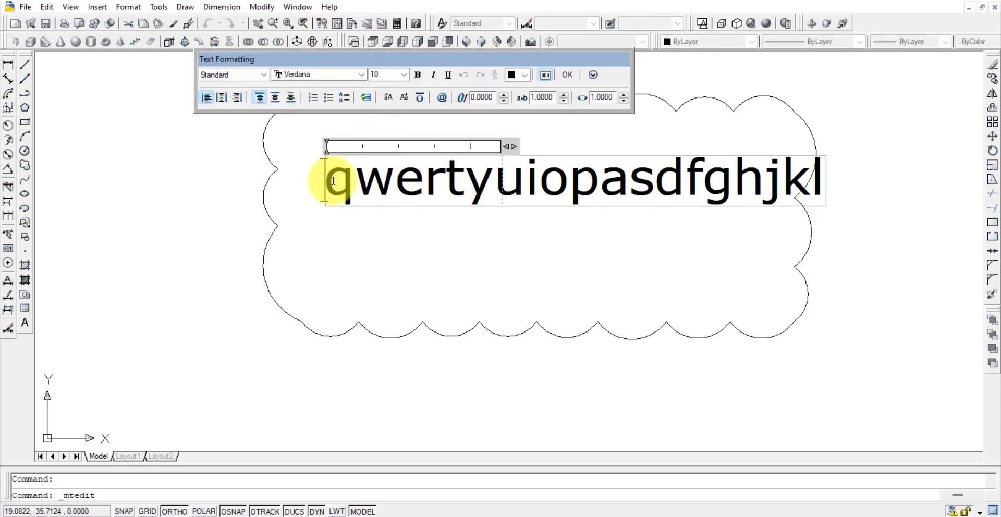
drag(328, 179, 829, 188)
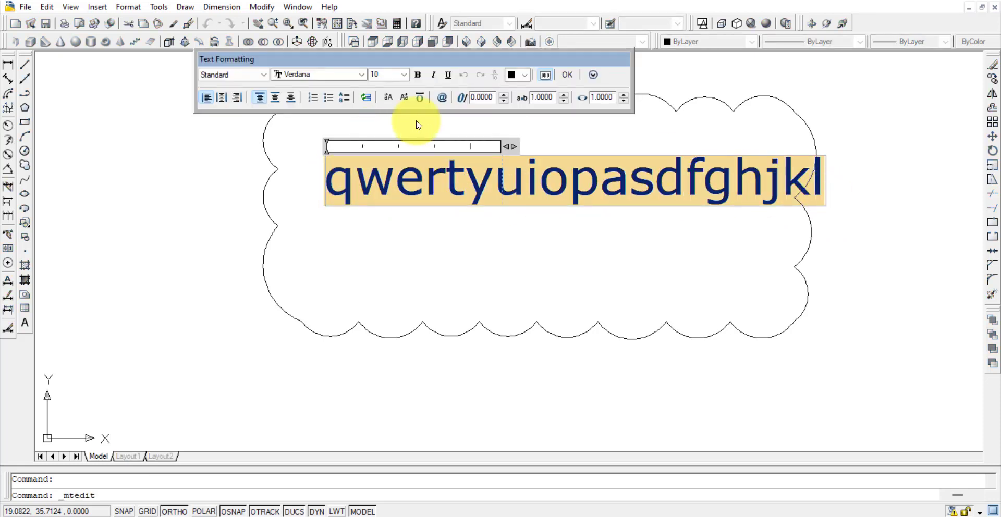
click(386, 76)
text(0.11)
key(Return)
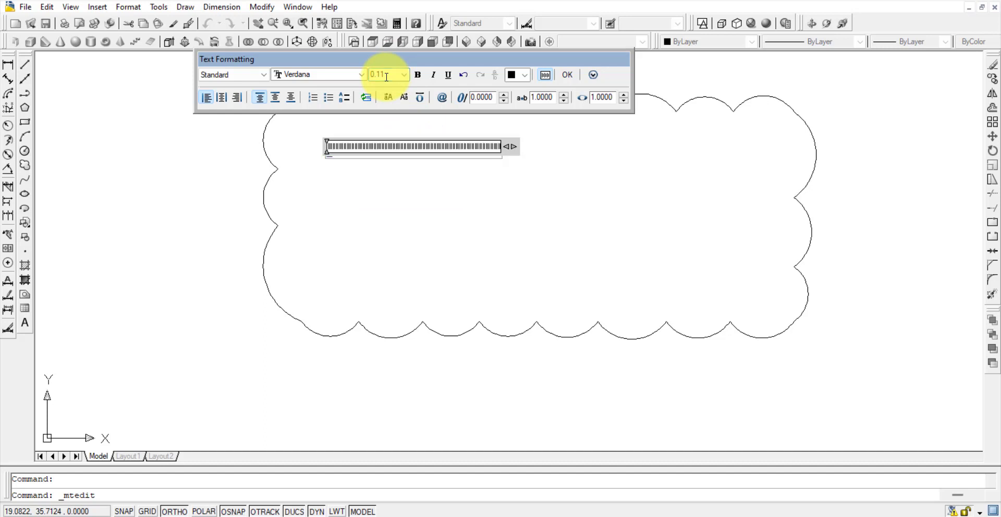
click(567, 75)
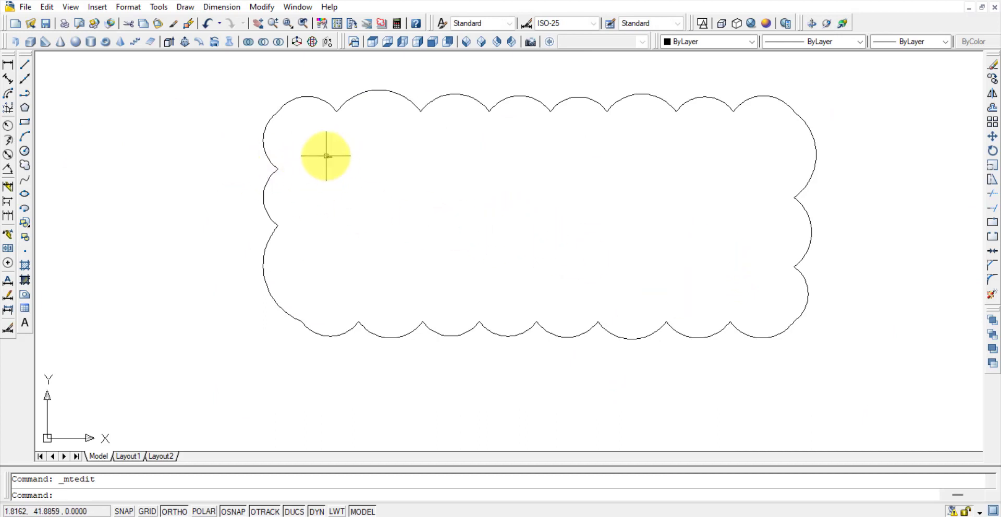
- Edit the tiny multiline text in the revision cloud and set its character height to 10
scroll(326, 156, up, 6)
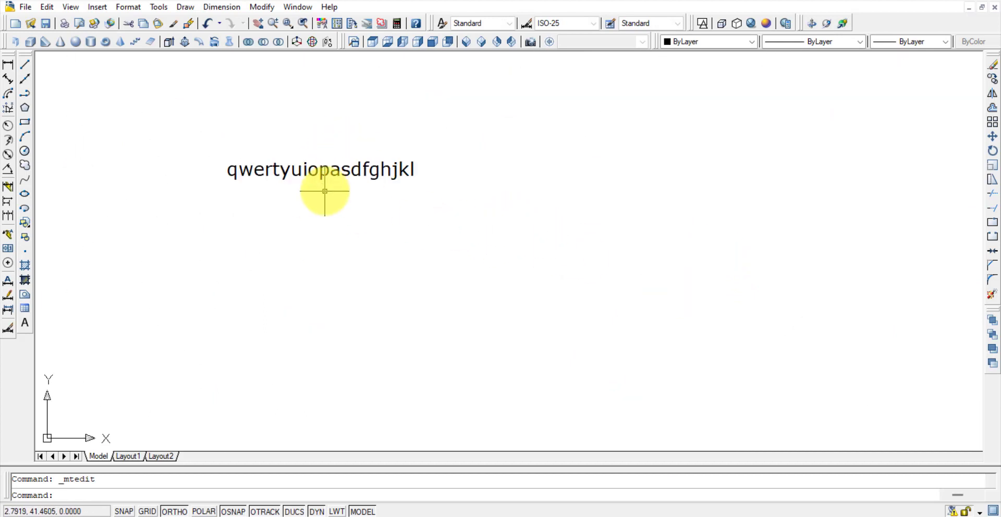
scroll(331, 164, down, 6)
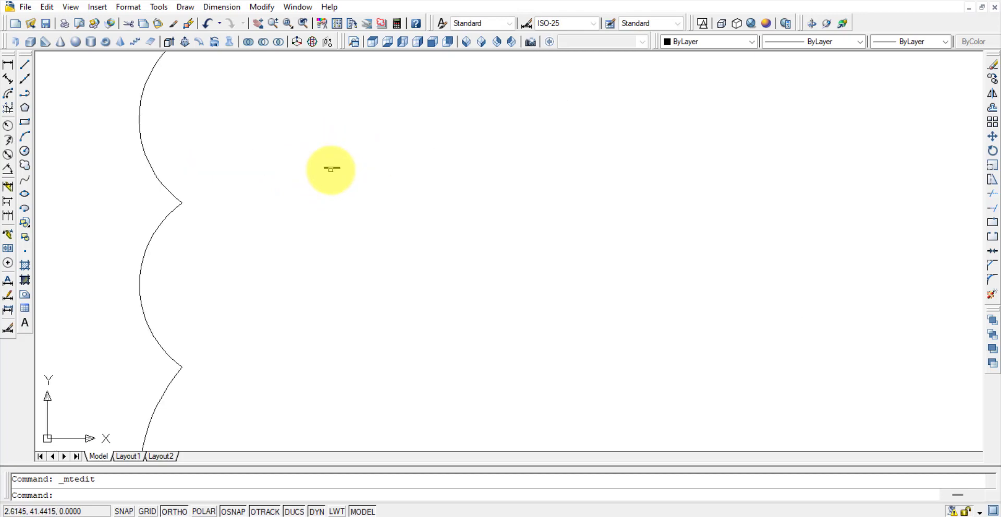
scroll(414, 295, down, 4)
middle_drag(618, 348, 492, 283)
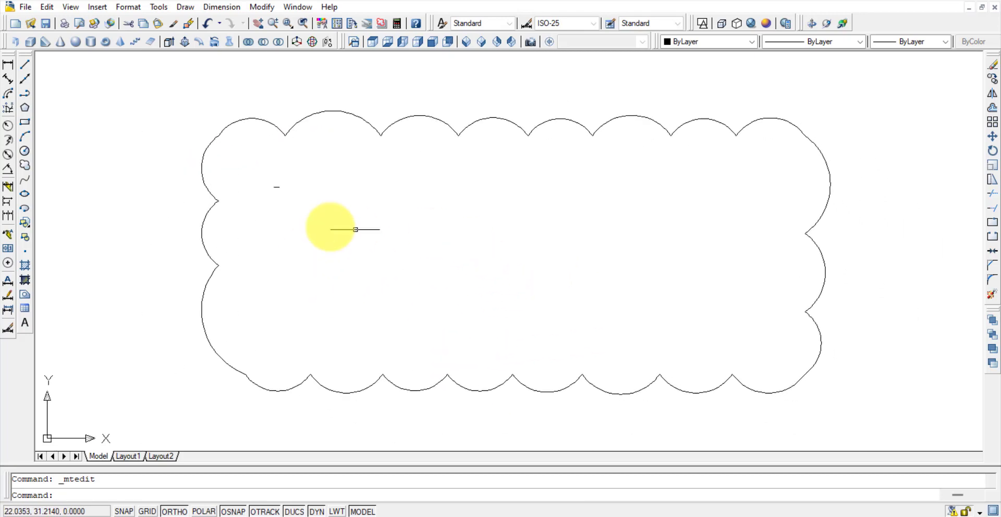
scroll(278, 187, up, 3)
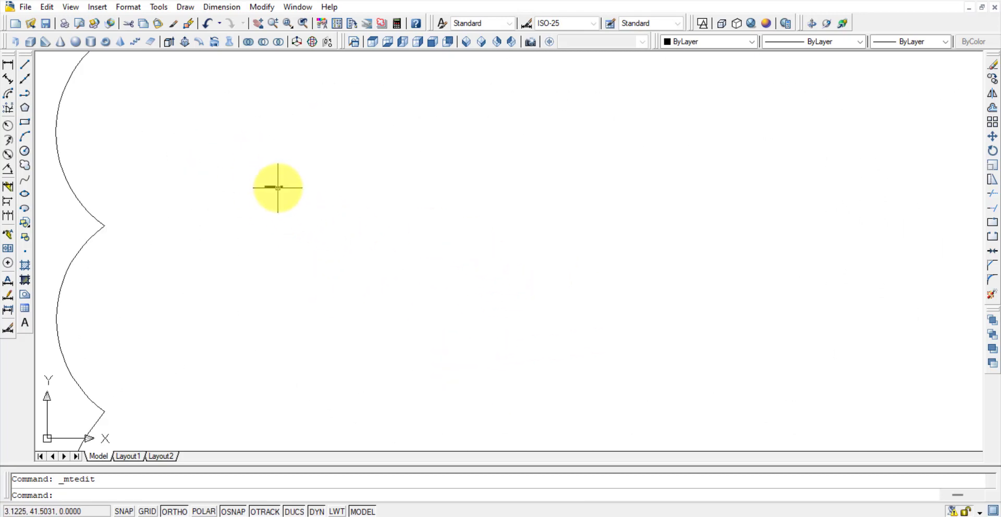
double_click(273, 186)
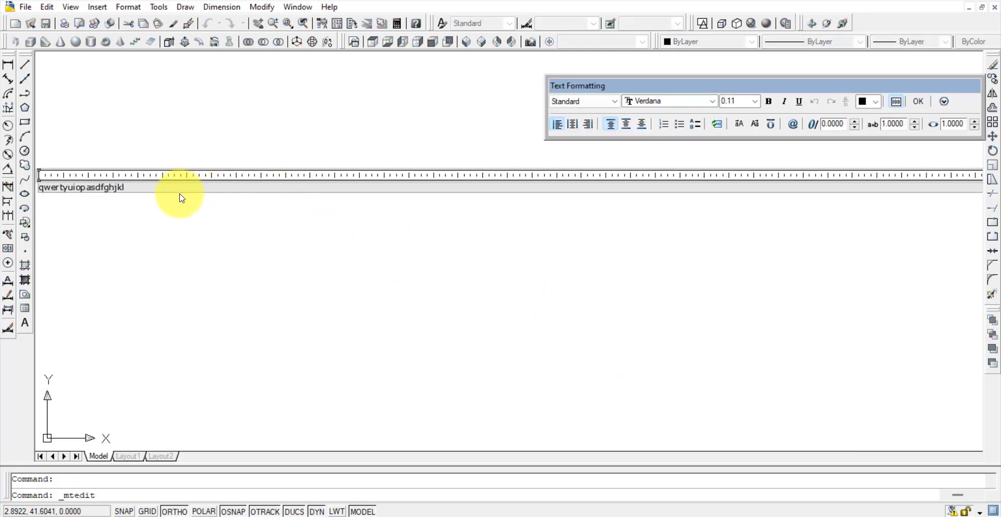
click(181, 198)
double_click(280, 184)
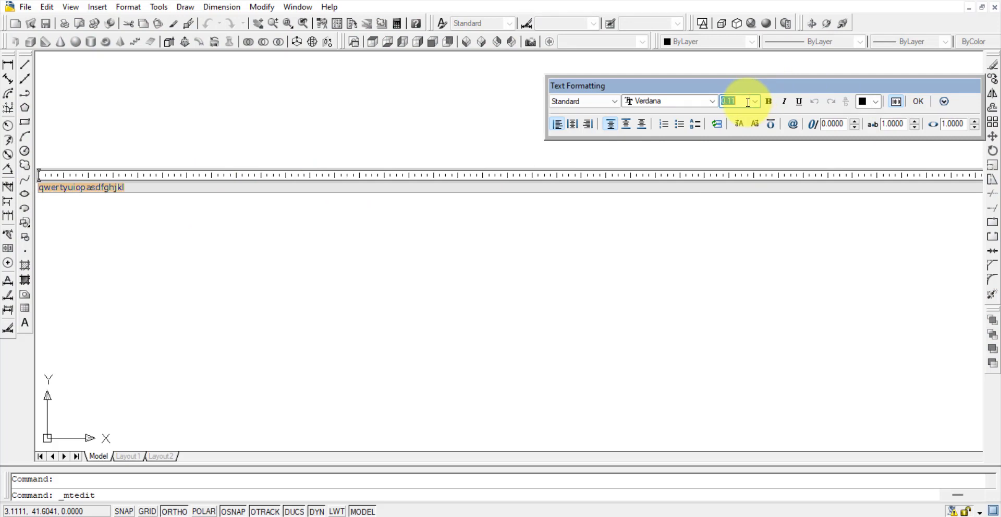
text(10)
click(912, 99)
scroll(431, 206, down, 3)
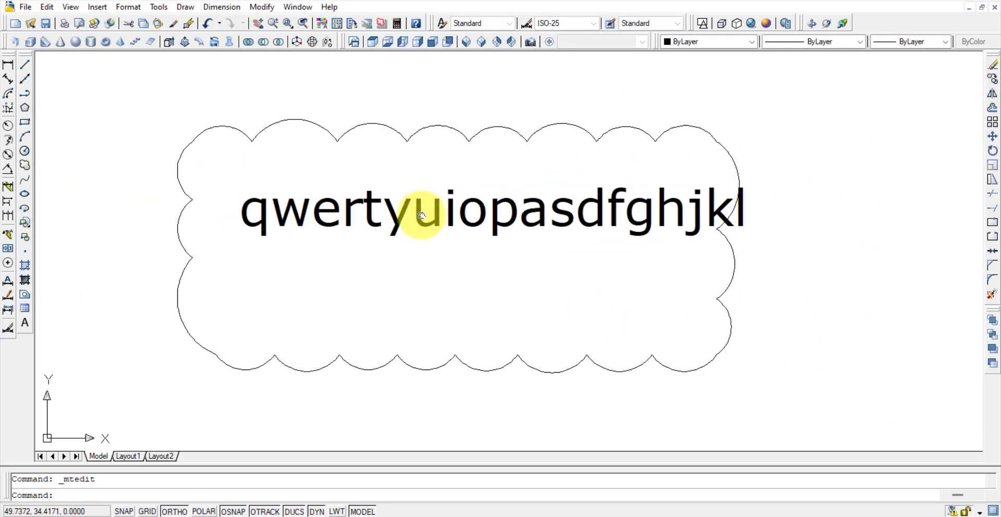
- Examine the multiline text and the surrounding revision cloud up close and at full extent
scroll(496, 214, up, 5)
scroll(501, 208, down, 5)
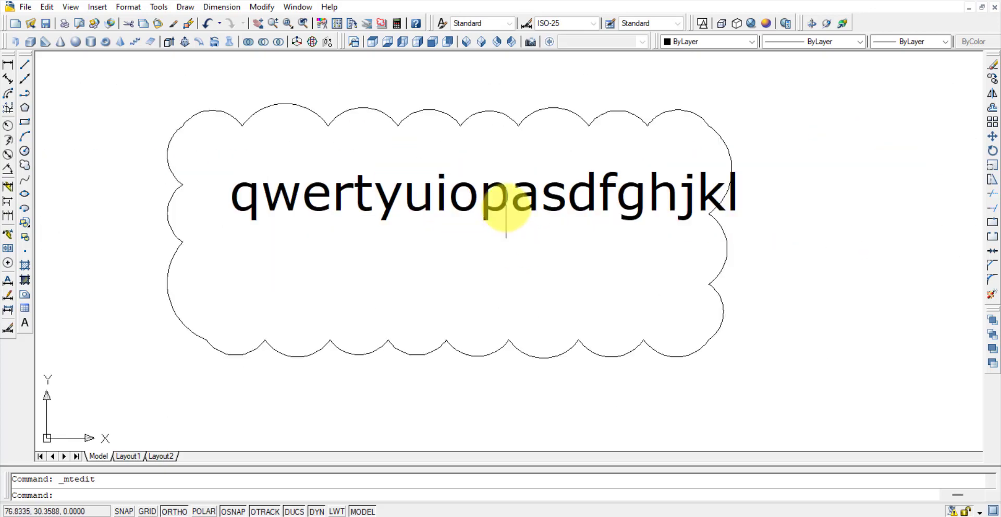
scroll(503, 206, up, 2)
scroll(501, 204, down, 2)
scroll(495, 199, up, 4)
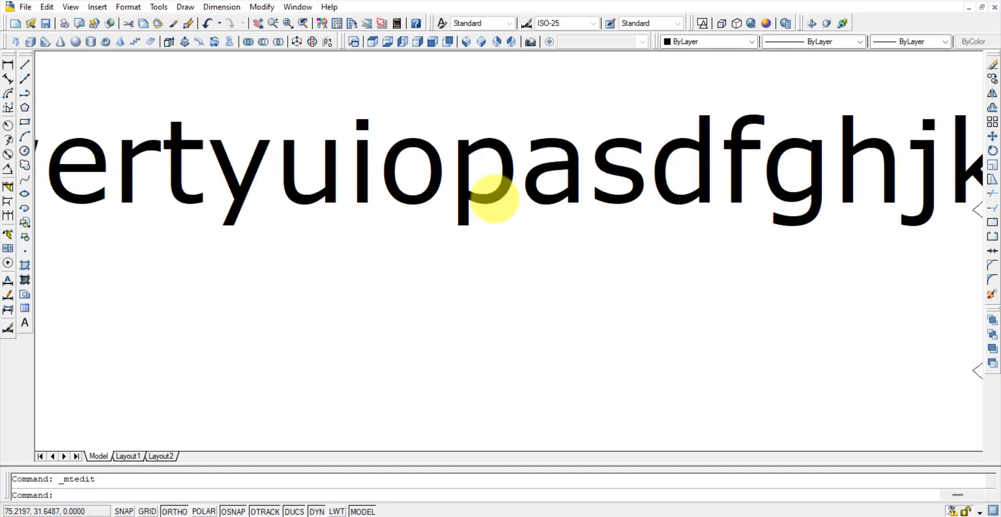
scroll(495, 197, up, 4)
scroll(504, 186, down, 8)
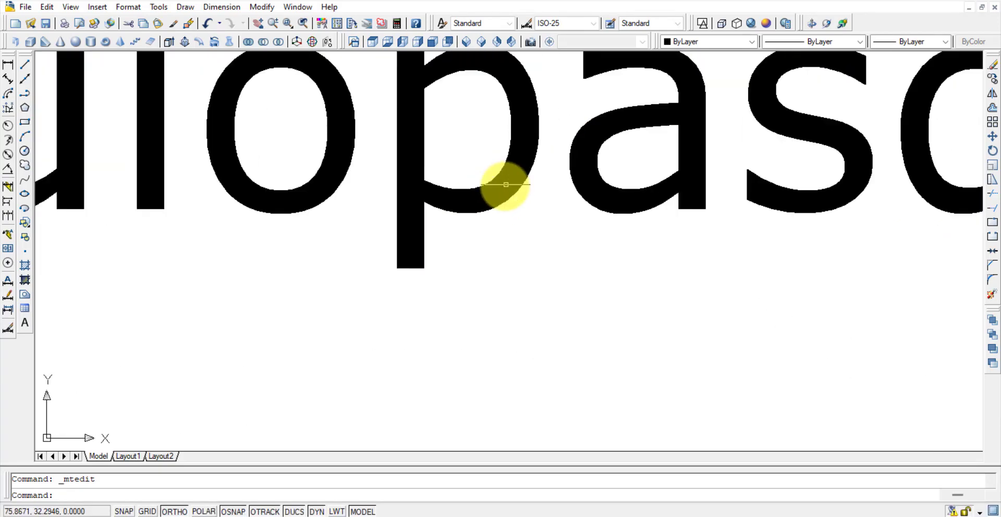
middle_drag(504, 190, 573, 290)
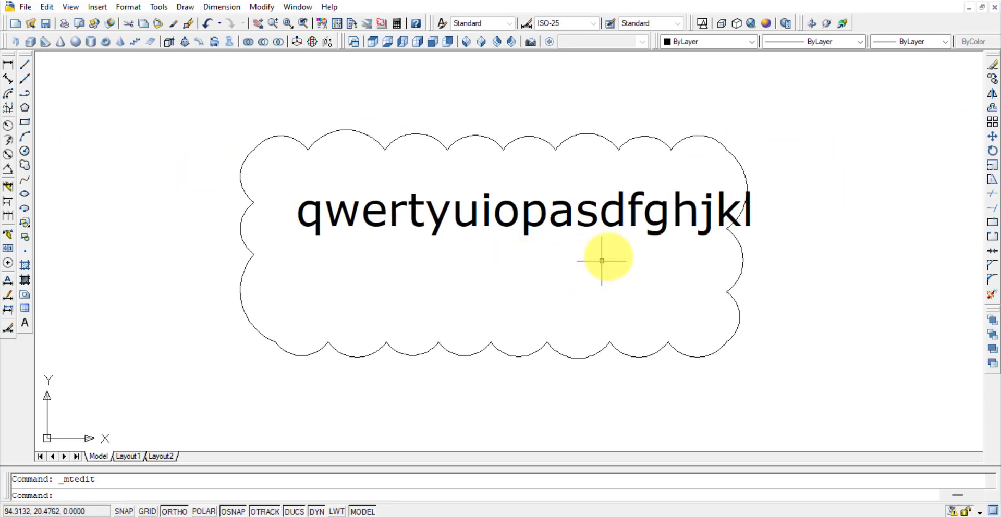
middle_drag(595, 231, 673, 252)
scroll(696, 252, up, 1)
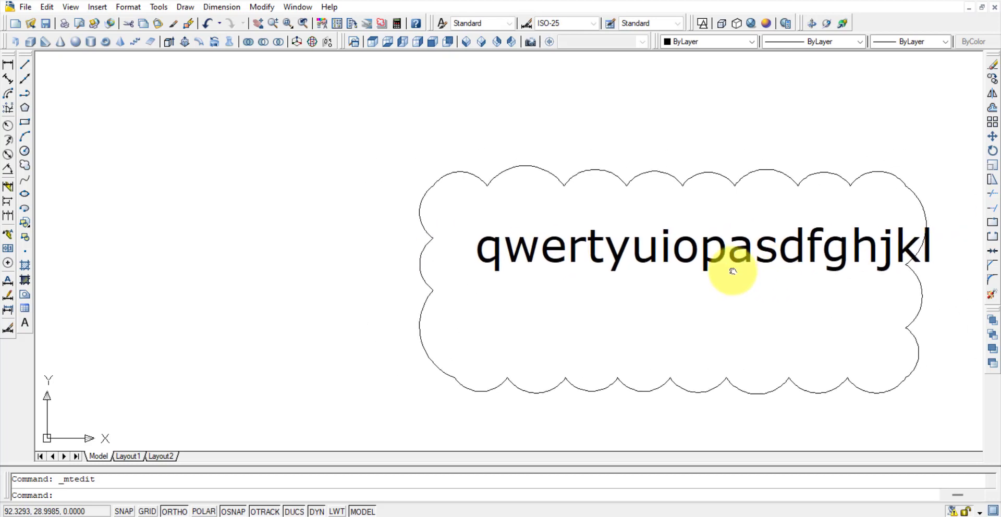
middle_drag(706, 246, 603, 245)
scroll(557, 228, up, 5)
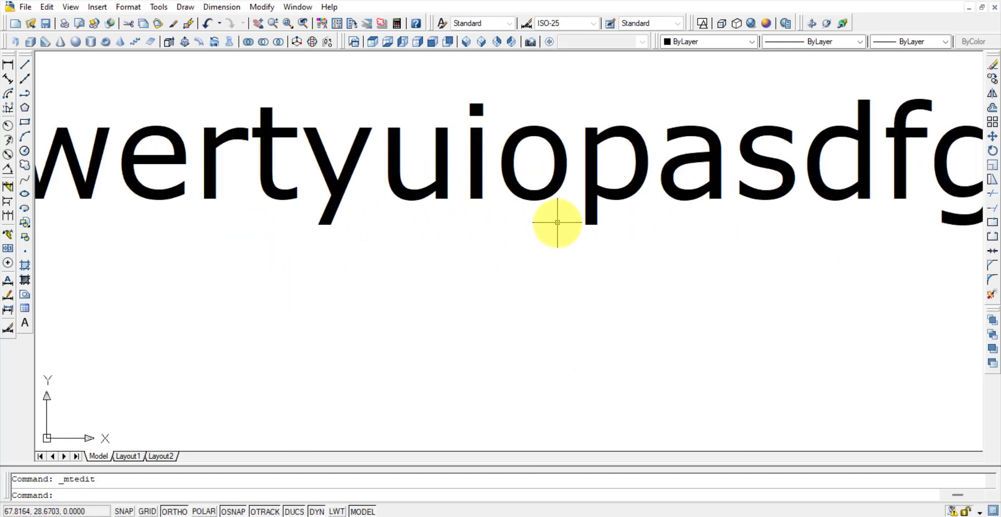
scroll(557, 223, down, 5)
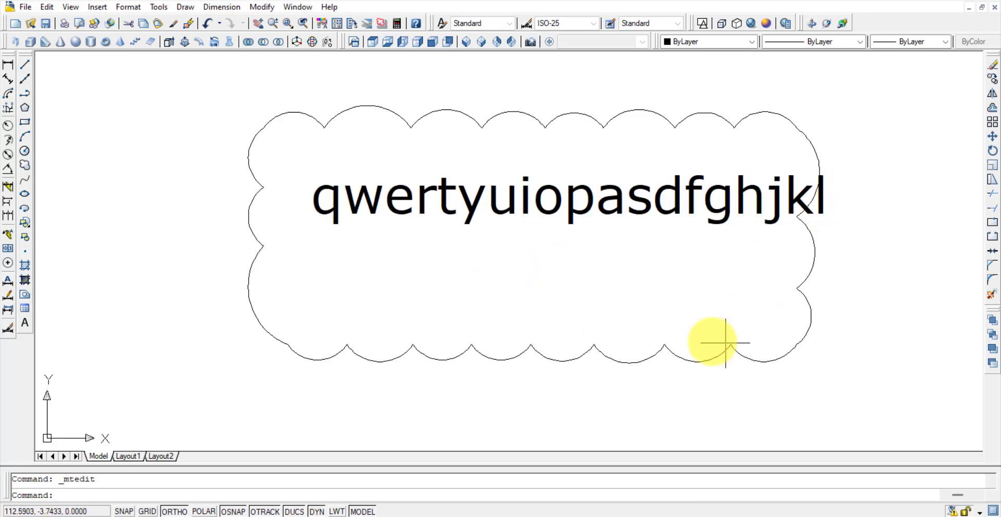
- Erase the multiline text and the revision cloud together with one crossing selection
click(877, 414)
click(194, 101)
key(Delete)
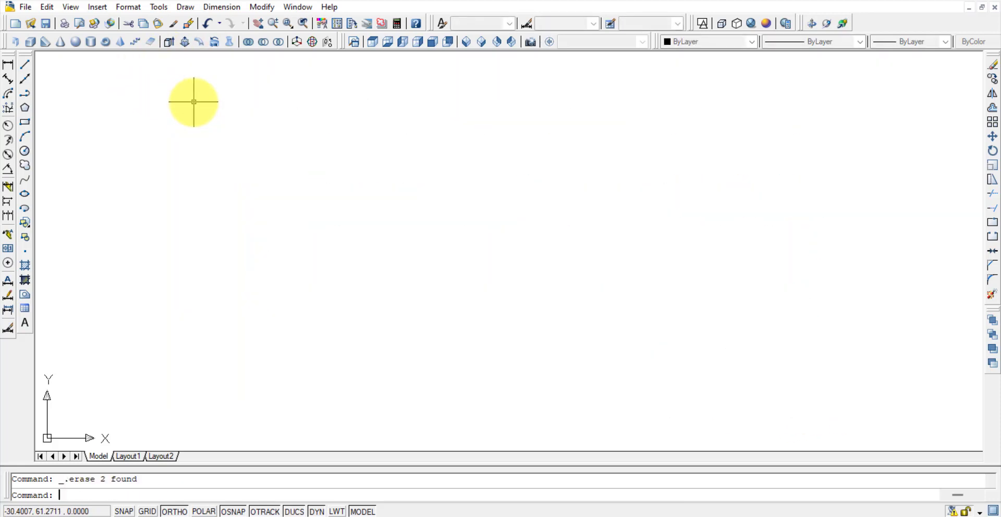
- Float the Draw toolbar over the drawing area and dock it back beside the Dimension toolbar
mouse_move(31, 52)
mouse_down()
mouse_move(465, 291)
mouse_move(228, 214)
mouse_up()
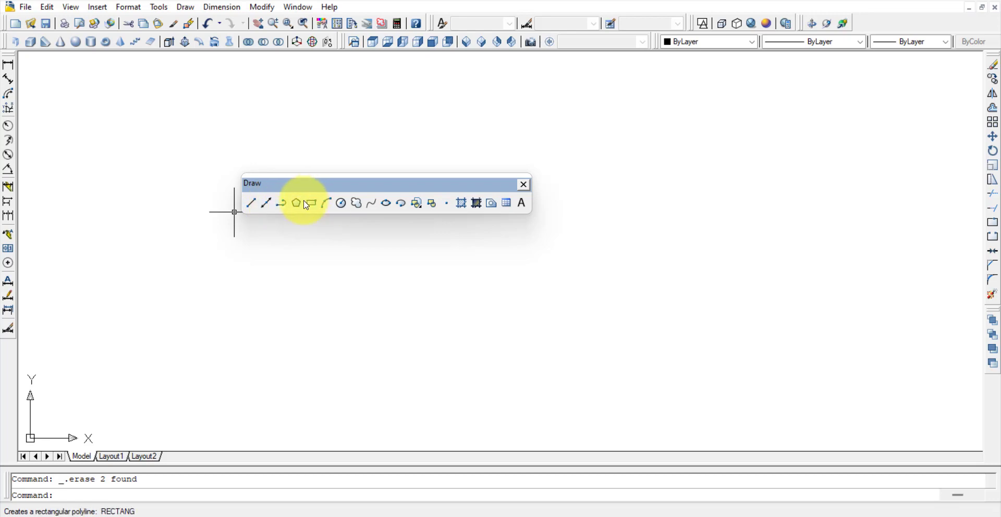
mouse_move(308, 208)
mouse_down()
mouse_move(101, 178)
mouse_move(39, 159)
mouse_move(38, 150)
mouse_up()
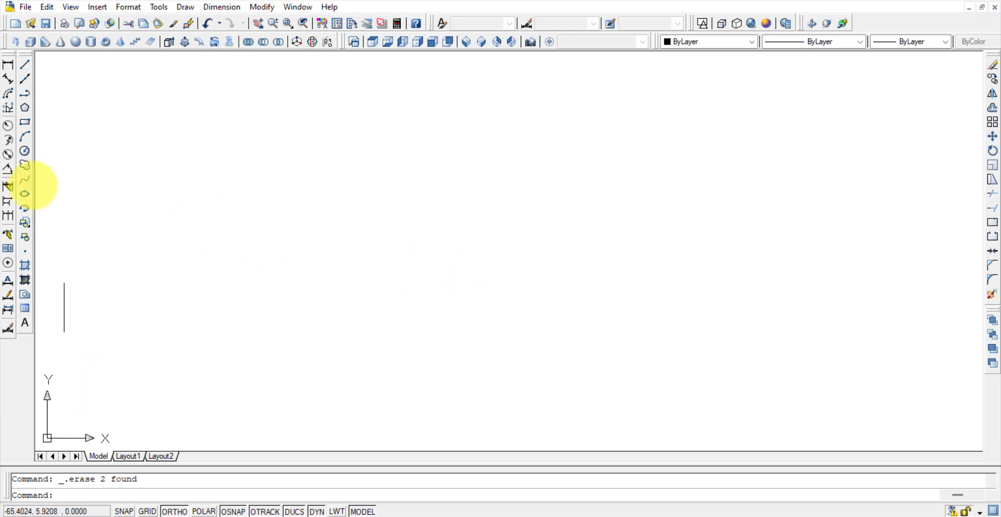
- Draw a closed five-sided outline with the Line command, its vertical right side about 65.7 units long and its lower-left edge slightly slanted
click(25, 65)
click(429, 332)
click(429, 170)
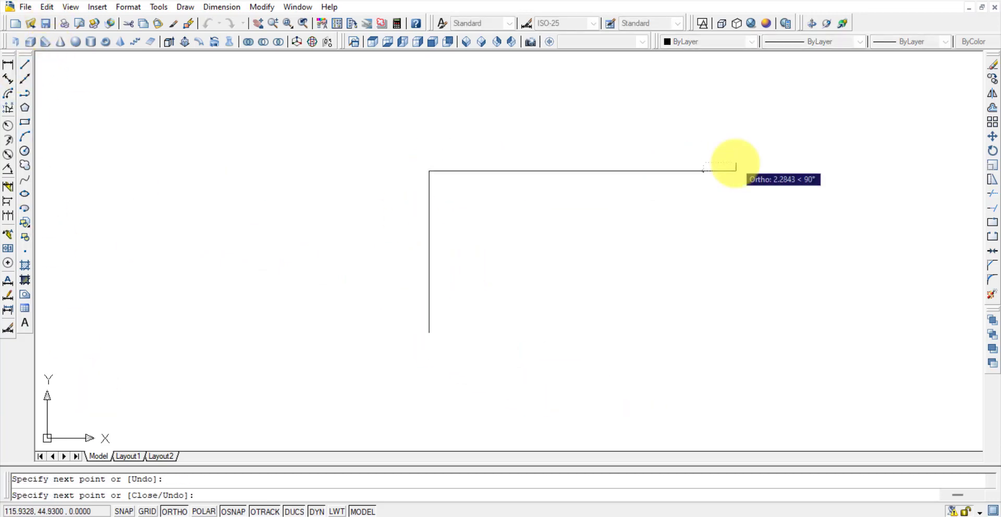
click(736, 170)
click(736, 415)
click(437, 331)
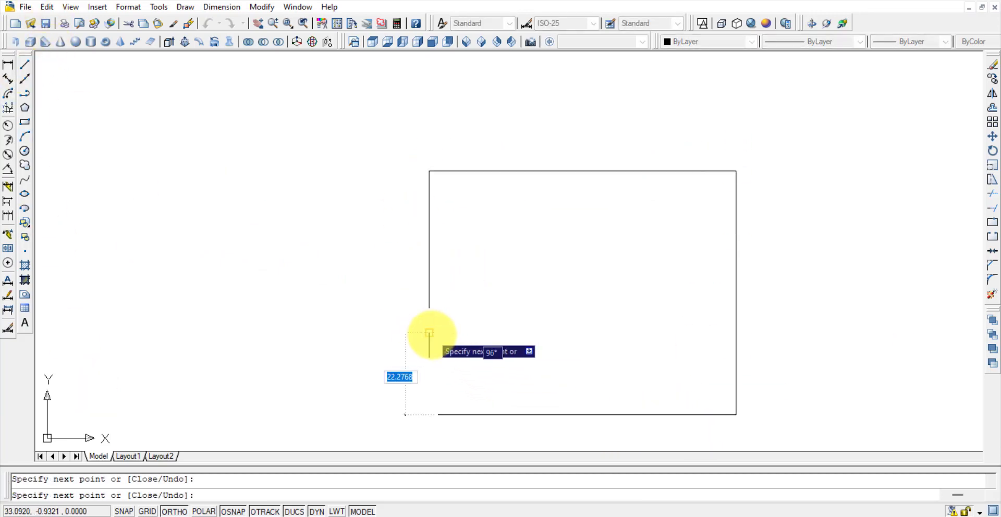
key(Escape)
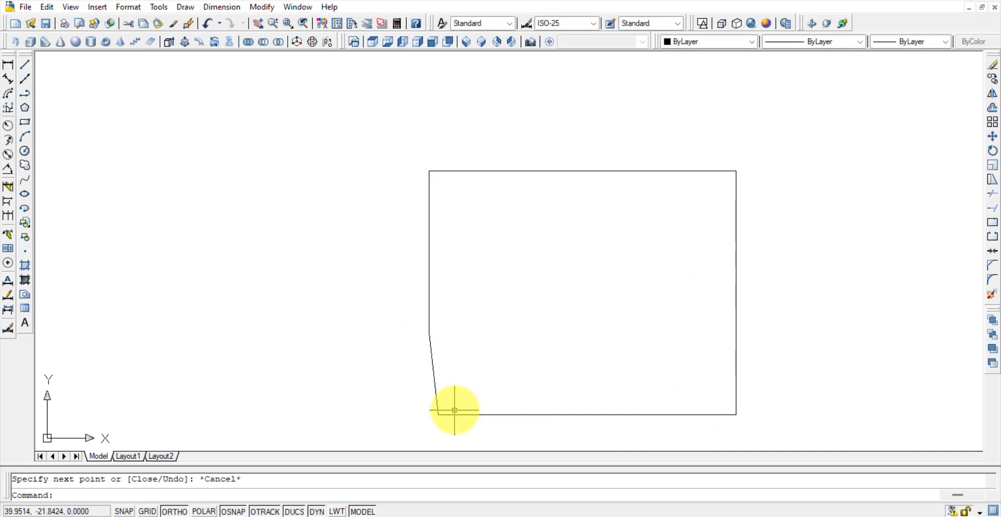
middle_drag(453, 411, 359, 385)
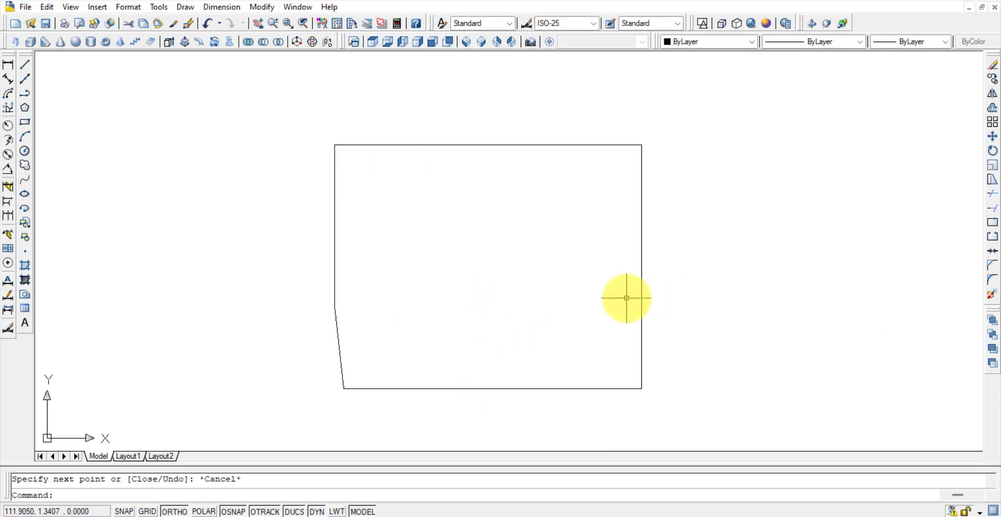
- Pull several docked toolbars loose and dock them again along the edge of the drawing area
drag(12, 52, 13, 54)
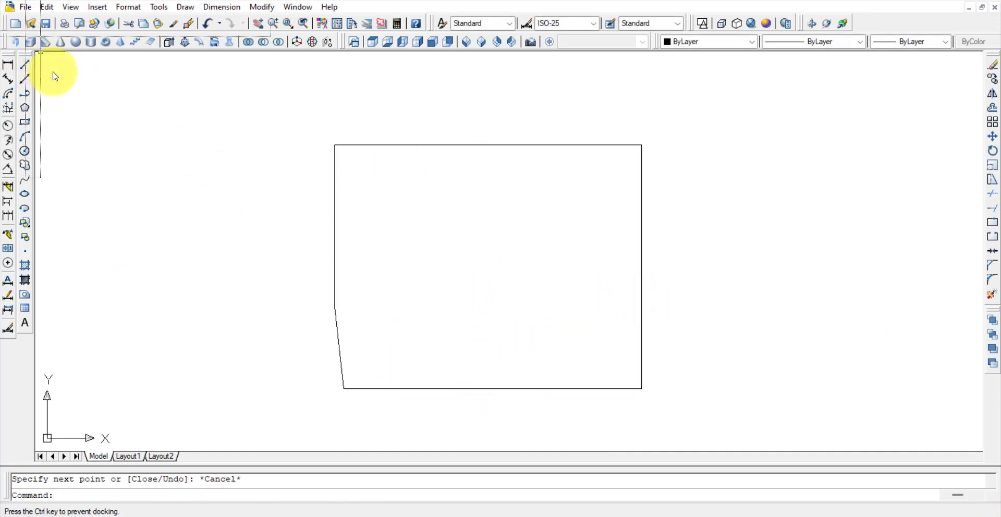
mouse_move(55, 77)
mouse_down()
mouse_move(241, 185)
mouse_move(94, 179)
mouse_move(117, 138)
mouse_move(58, 44)
mouse_move(3, 61)
mouse_move(8, 68)
mouse_move(8, 44)
mouse_up()
drag(342, 60, 345, 46)
mouse_move(624, 64)
mouse_down()
mouse_move(615, 55)
mouse_move(661, 42)
mouse_up()
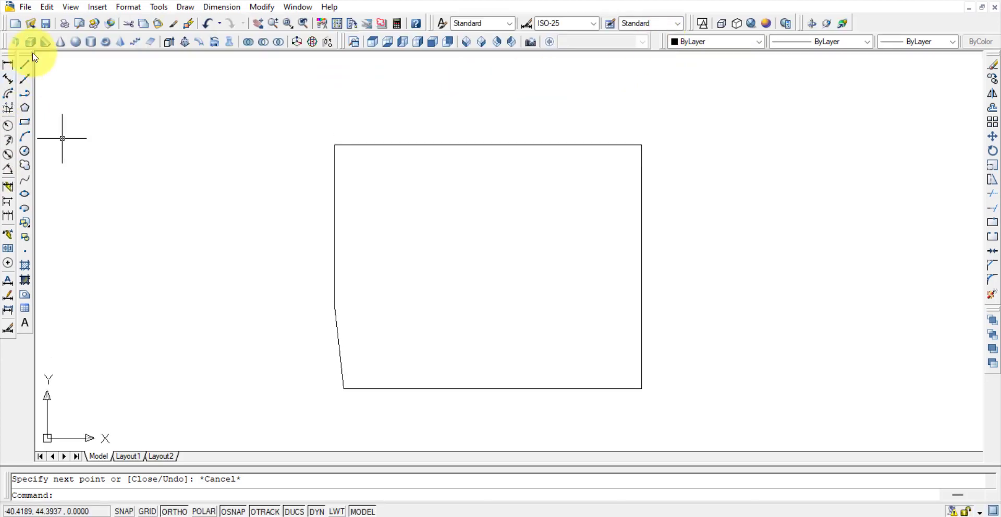
- Float the Dimension toolbar above the outline and add a linear dimension to the outline's right vertical side, placed outside it
mouse_move(10, 57)
mouse_down()
mouse_move(123, 177)
mouse_move(132, 156)
mouse_move(313, 132)
mouse_up()
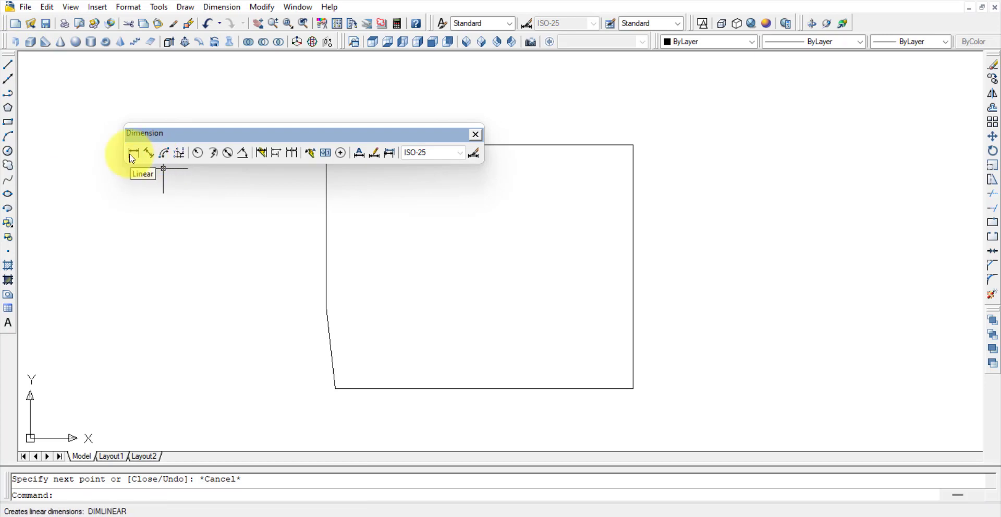
drag(346, 137, 340, 95)
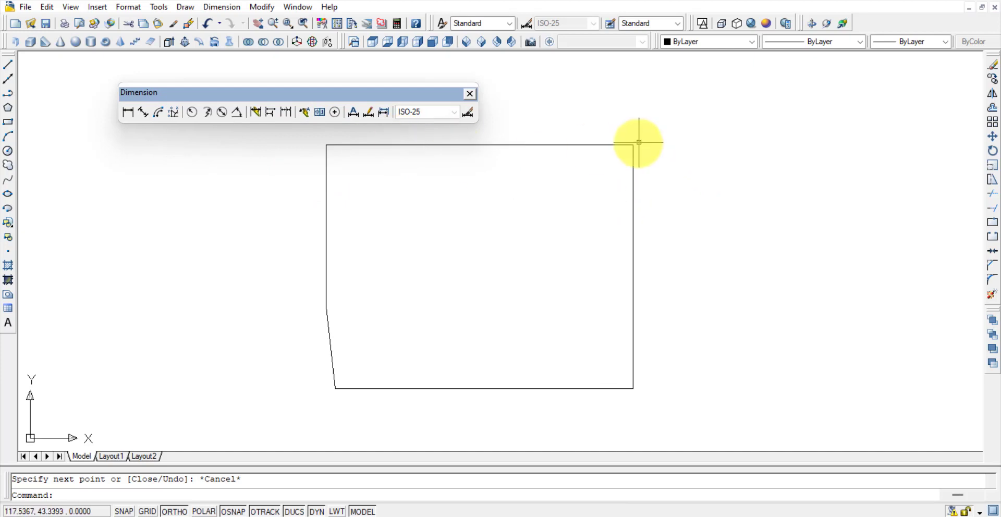
click(130, 114)
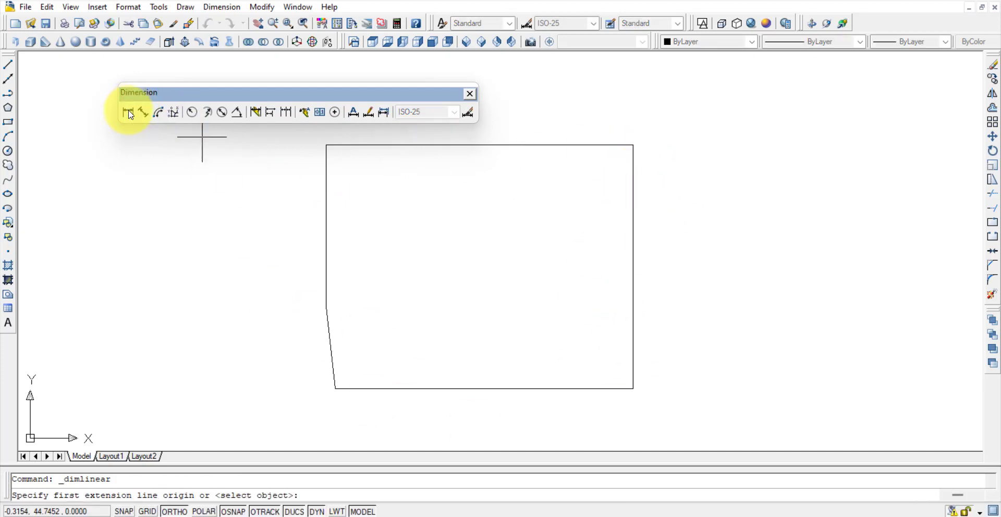
click(633, 145)
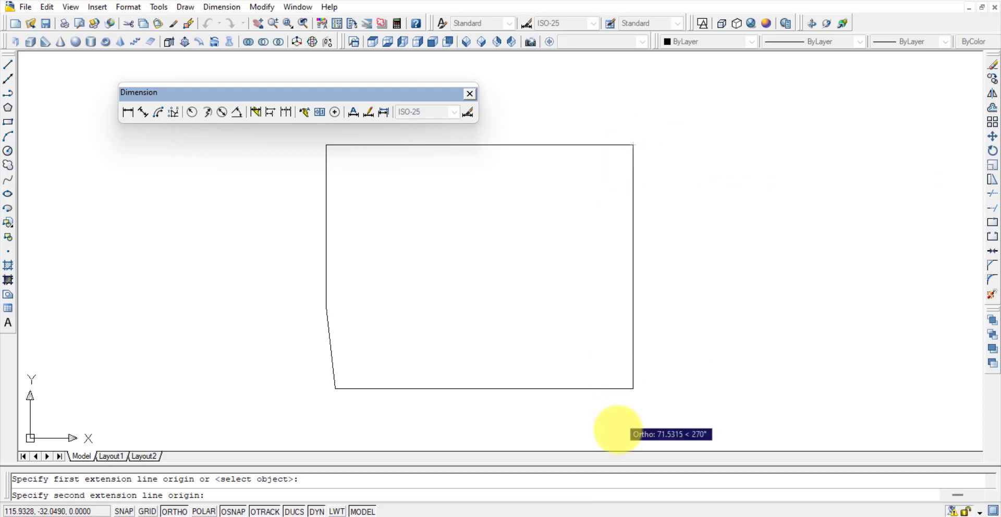
click(633, 386)
click(772, 376)
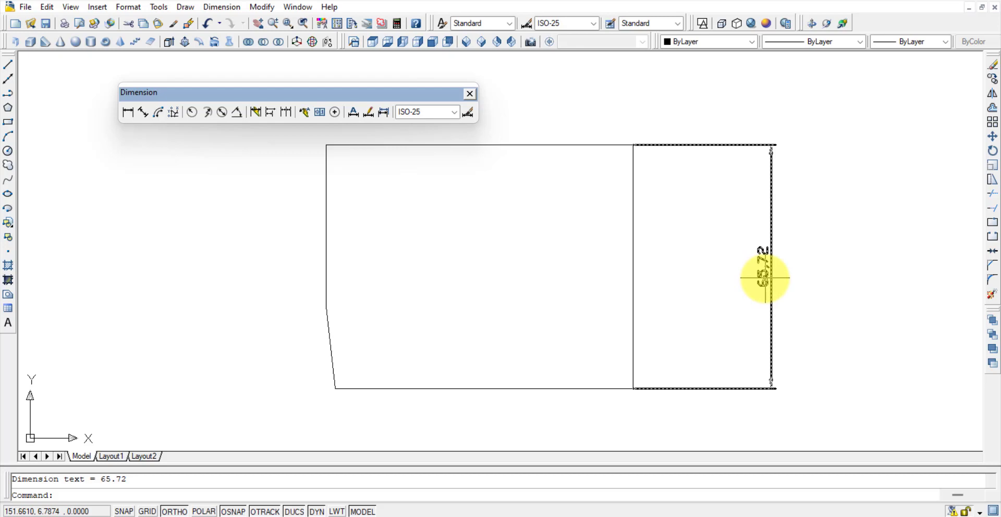
- Open the ISO-25 dimension style for modification and review its text, arrowhead and symbol settings
click(213, 10)
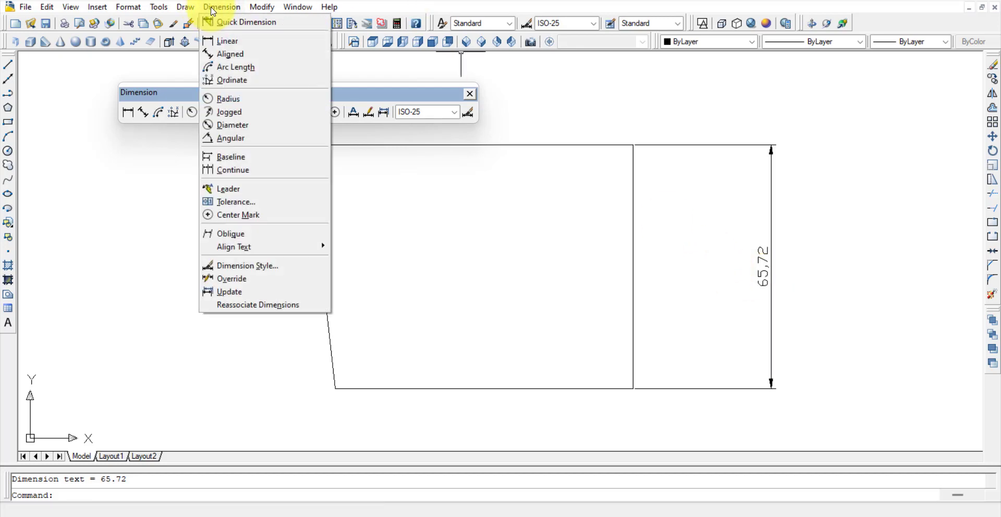
click(283, 271)
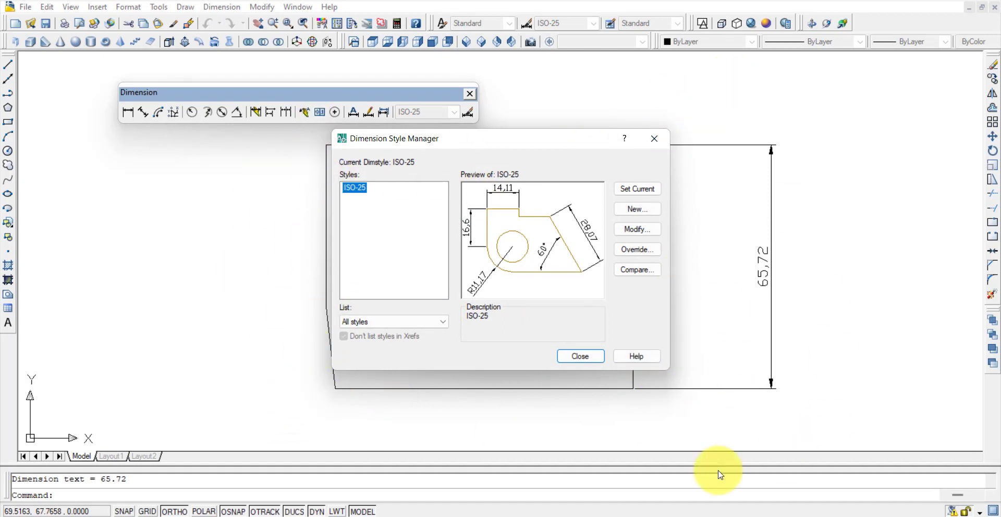
click(639, 231)
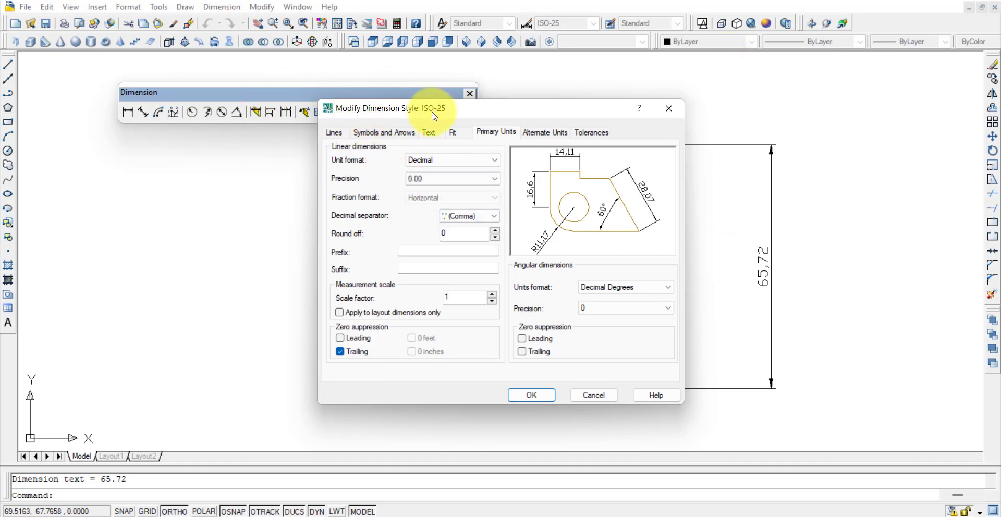
click(424, 137)
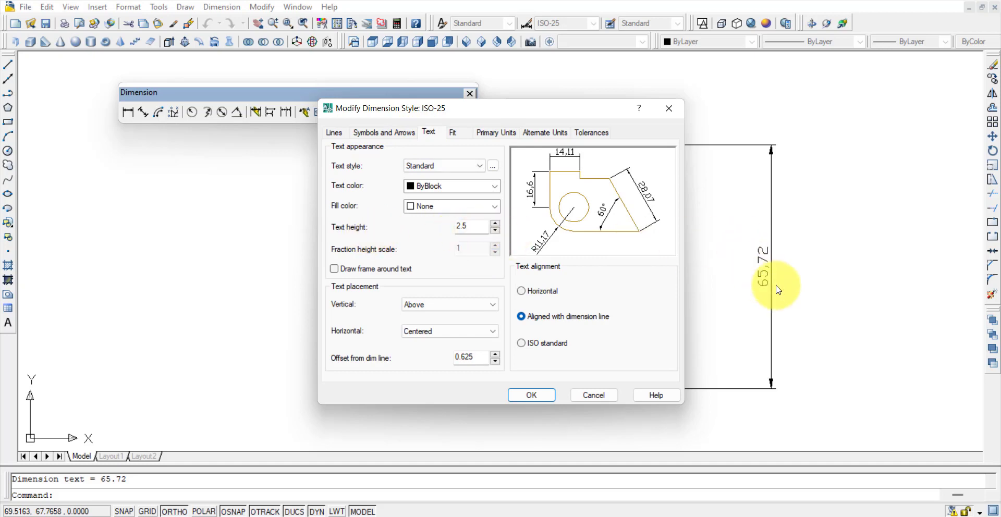
click(388, 133)
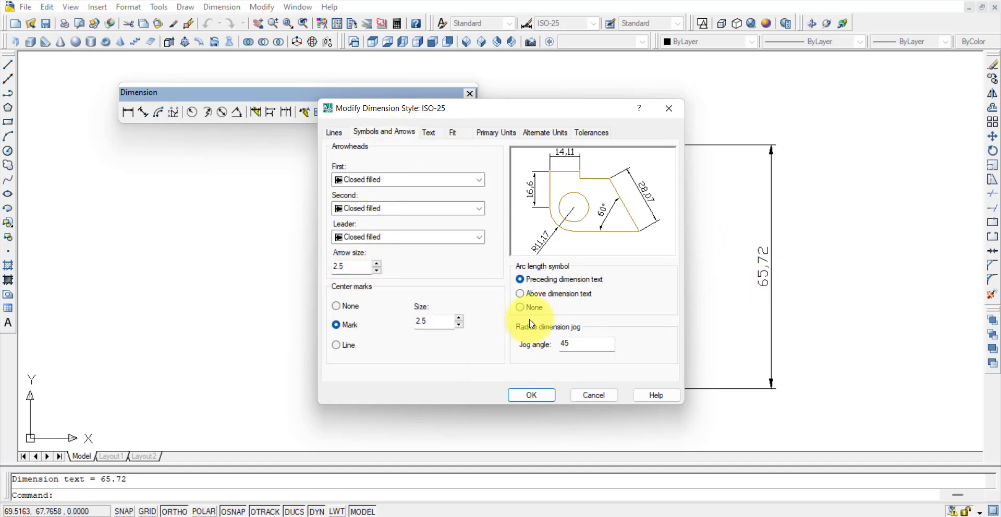
- Set the primary linear unit precision of the ISO-25 dimension style to 0 and apply it to the drawing
click(504, 134)
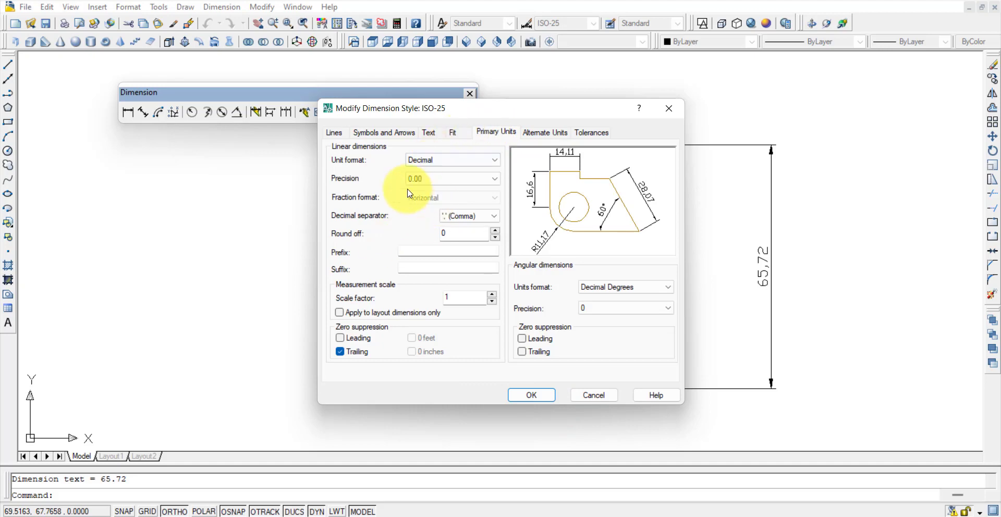
click(427, 186)
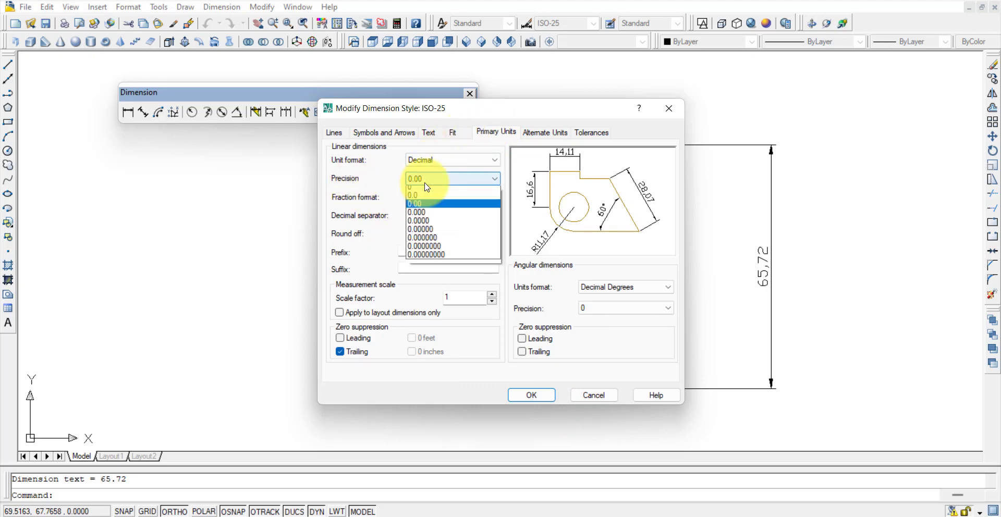
click(427, 194)
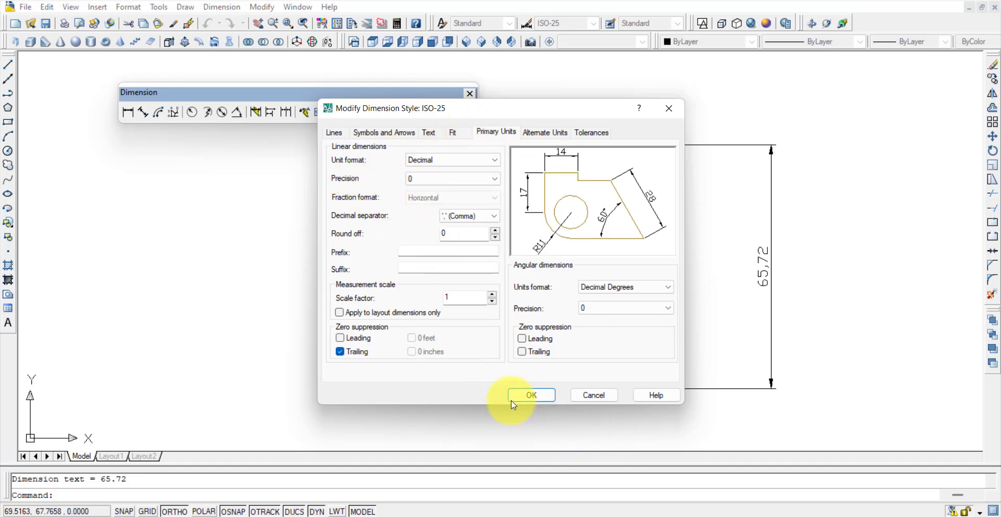
click(529, 395)
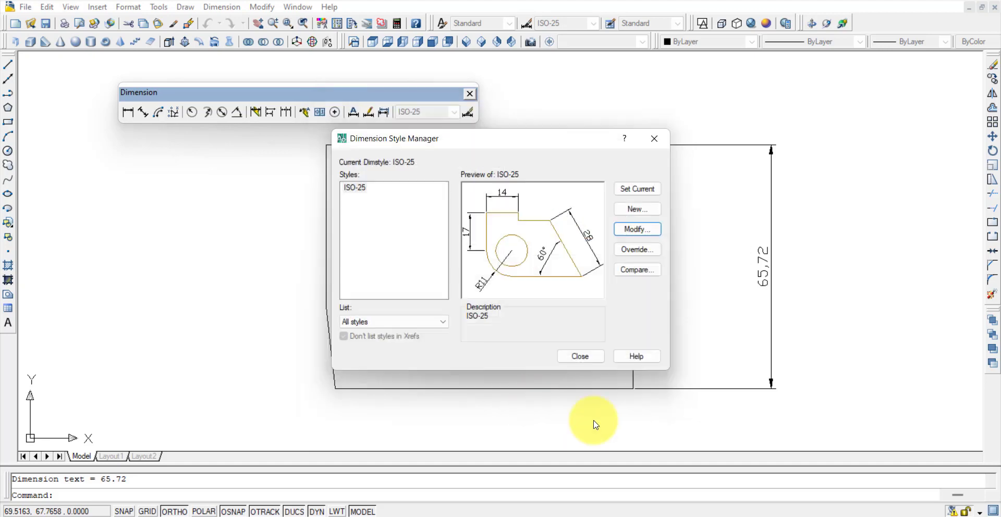
click(581, 357)
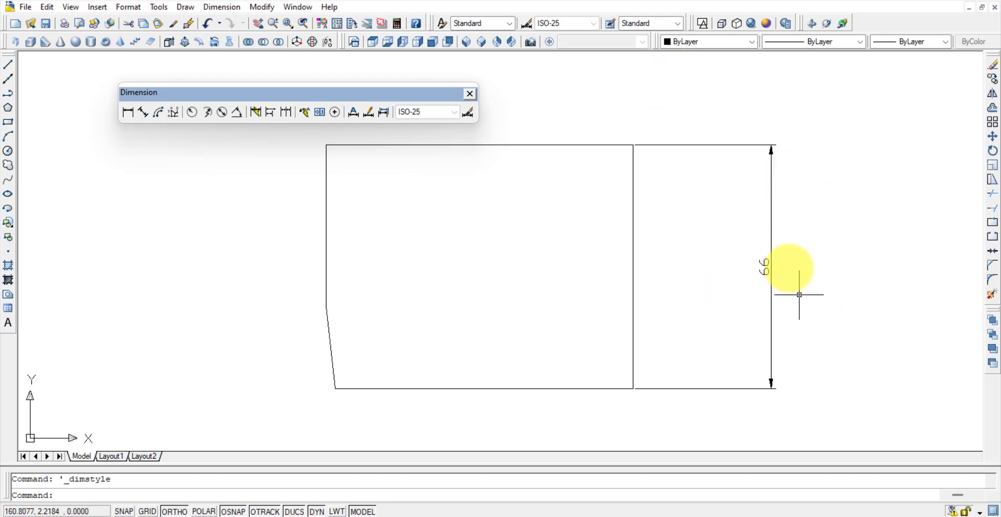
click(229, 8)
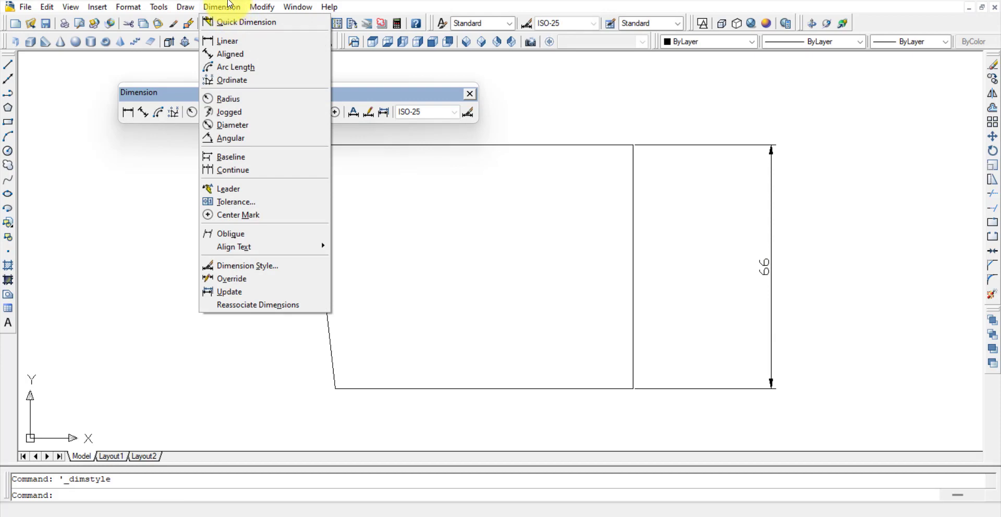
click(128, 7)
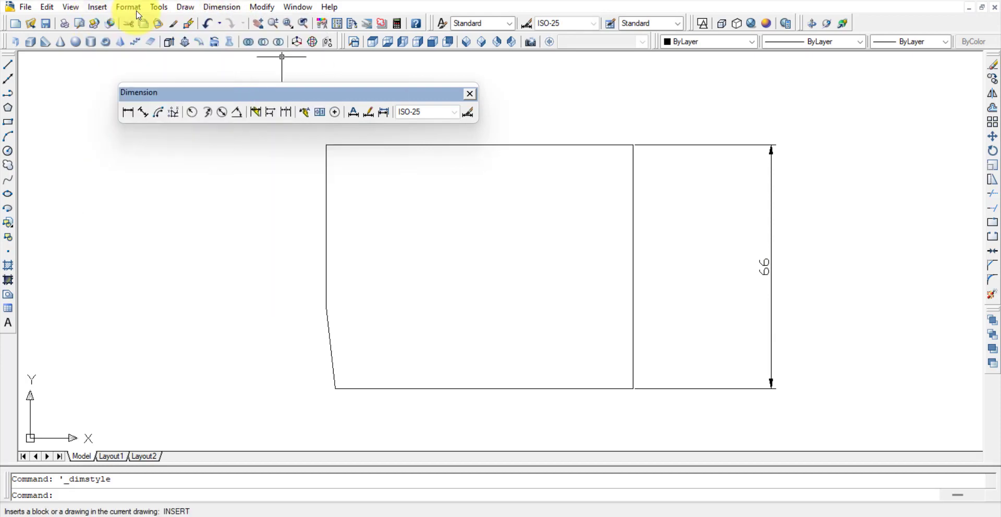
click(137, 10)
click(134, 10)
click(131, 11)
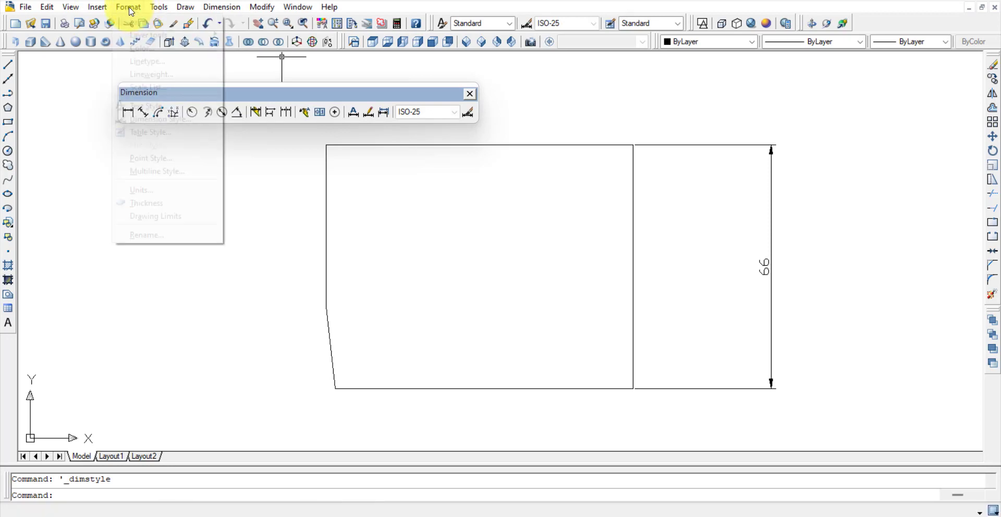
click(229, 8)
click(231, 8)
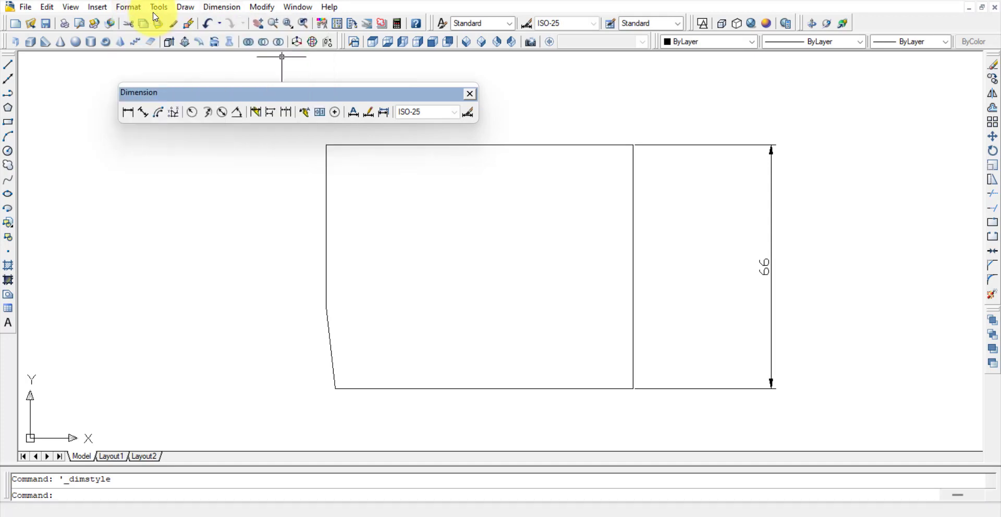
- Modify the ISO-25 dimension style so its primary linear units use a precision of 0.00
mouse_move(158, 7)
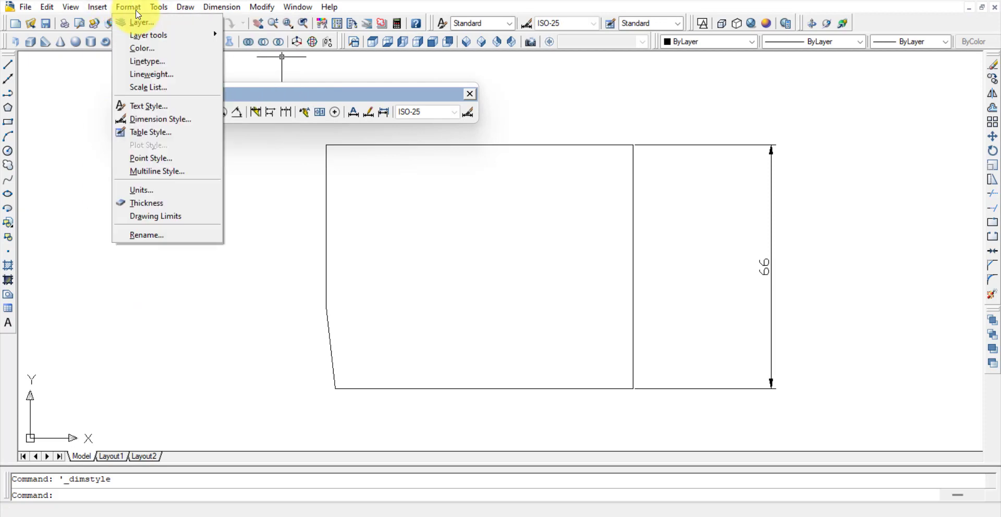
click(165, 119)
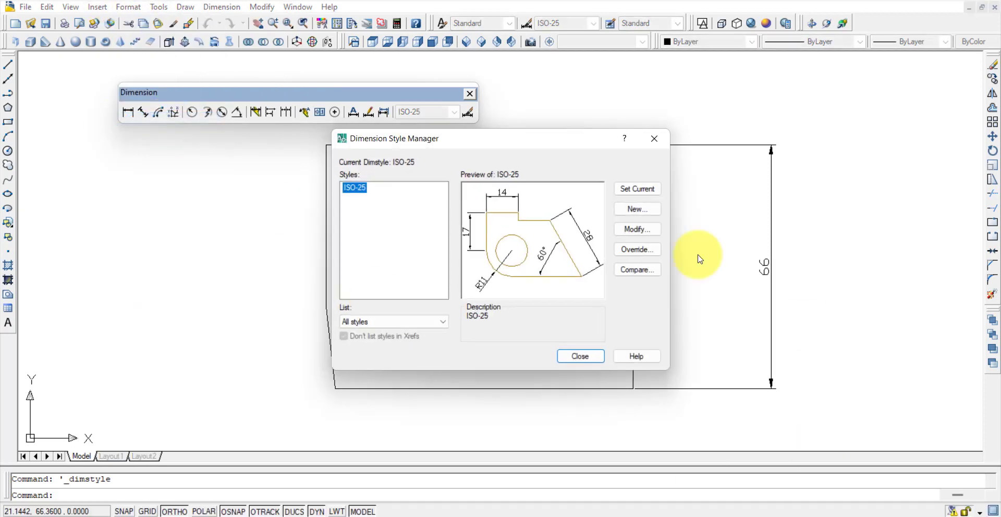
click(636, 226)
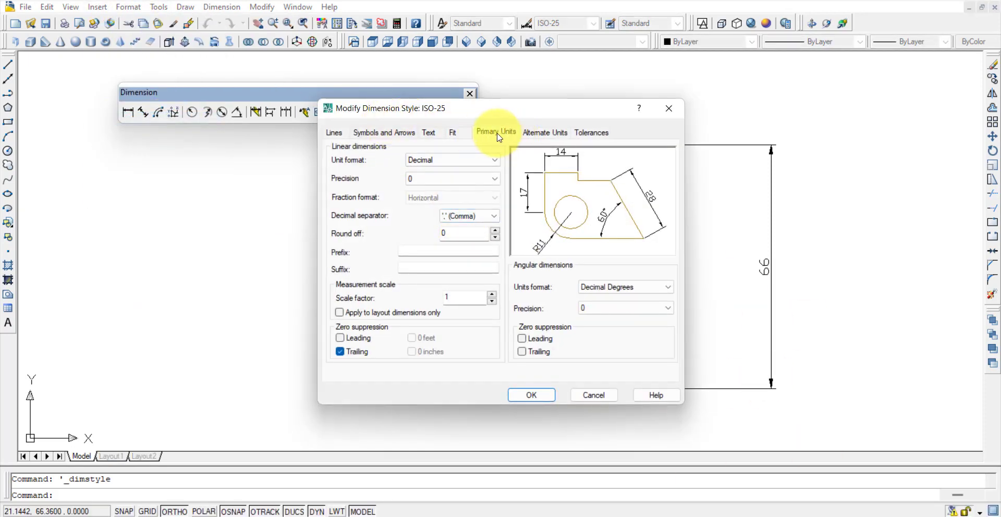
click(453, 179)
click(448, 203)
click(531, 395)
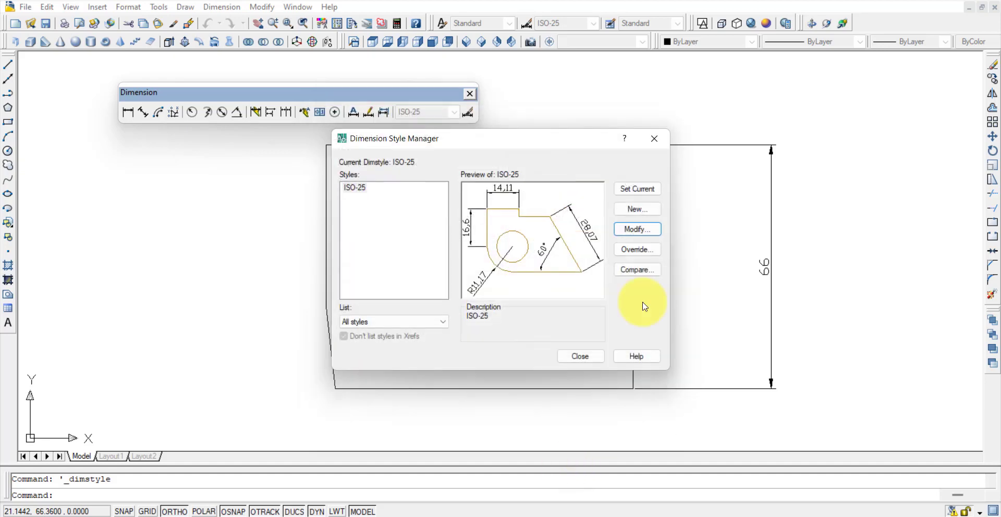
click(583, 365)
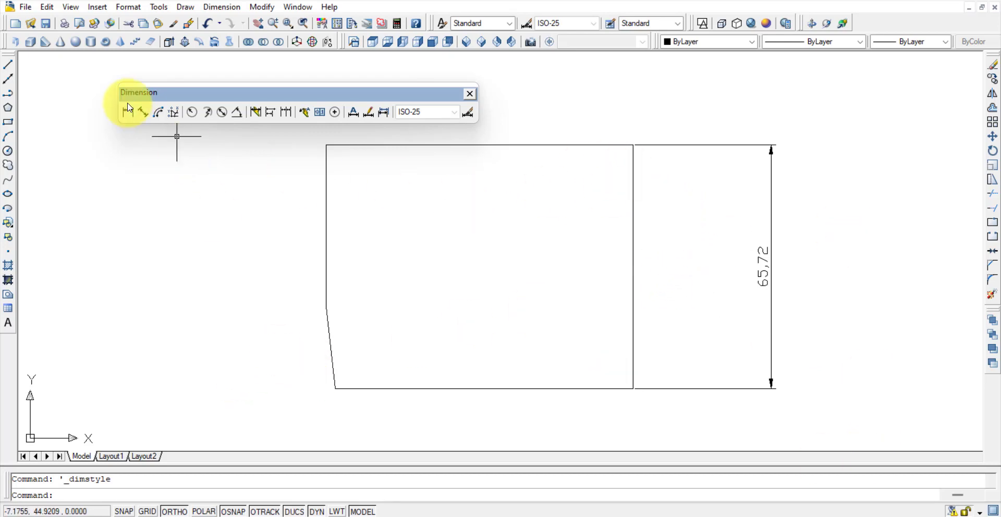
- Draw a diagonal line from the shape's lower-left corner to its upper-right corner
click(8, 64)
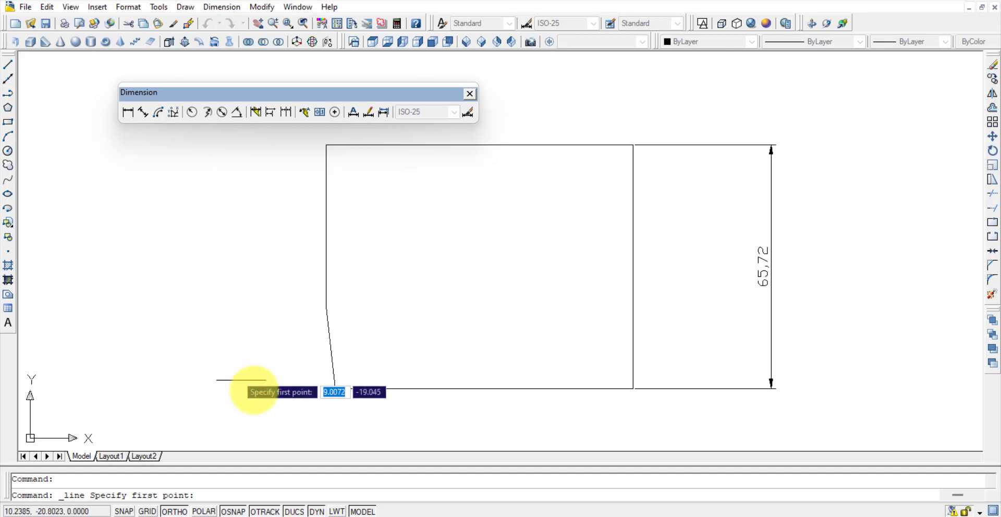
click(336, 388)
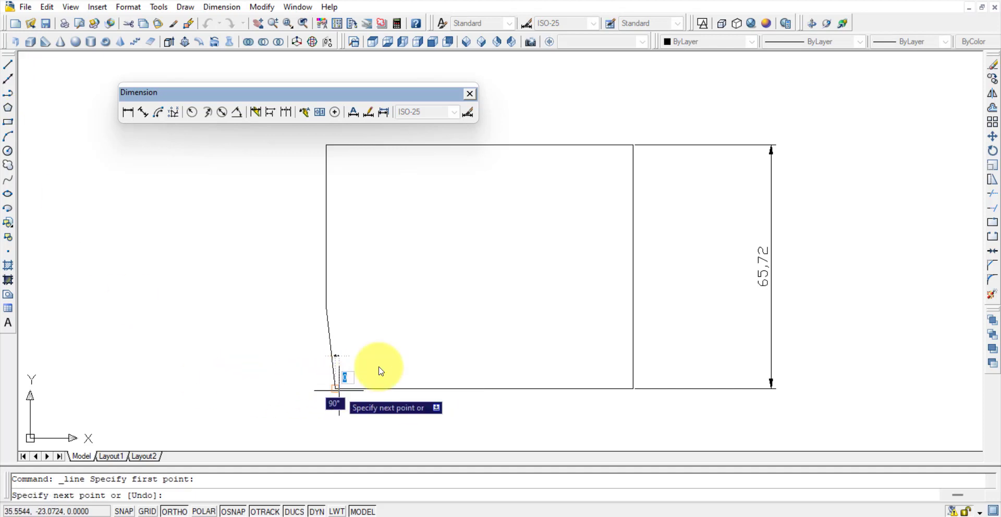
click(629, 146)
key(Escape)
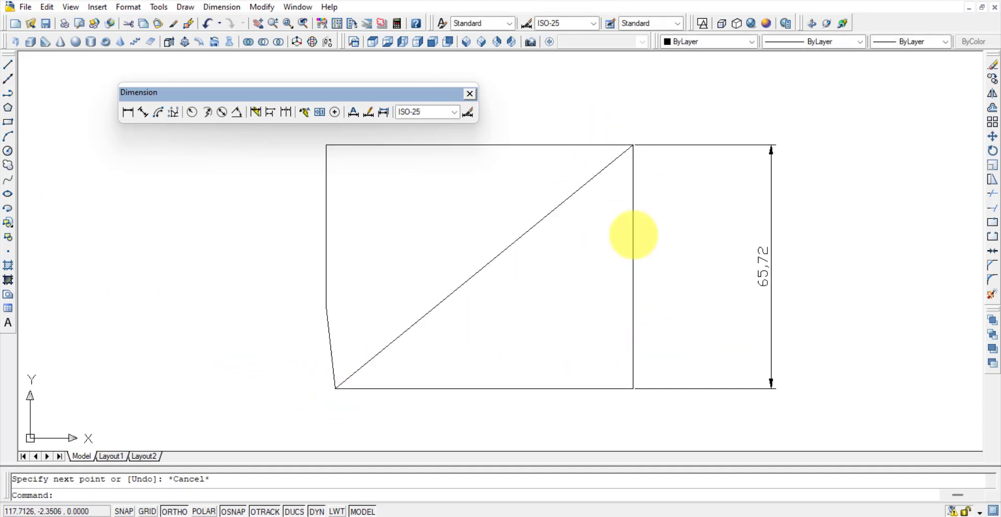
- Add a vertical linear dimension between the diagonal's two endpoints, placed to the left of the shape
middle_drag(682, 283, 767, 253)
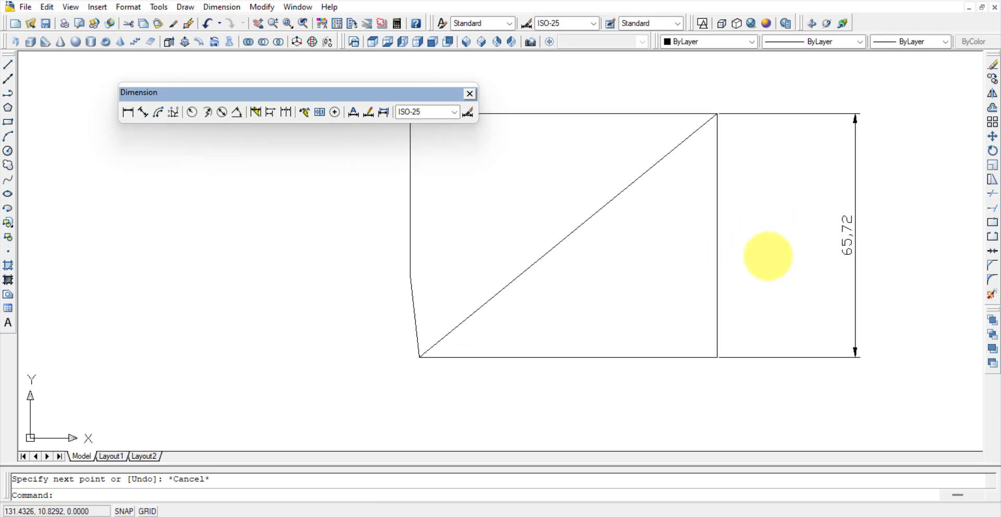
click(125, 115)
mouse_move(574, 170)
middle_down()
mouse_move(586, 268)
mouse_move(632, 181)
middle_up()
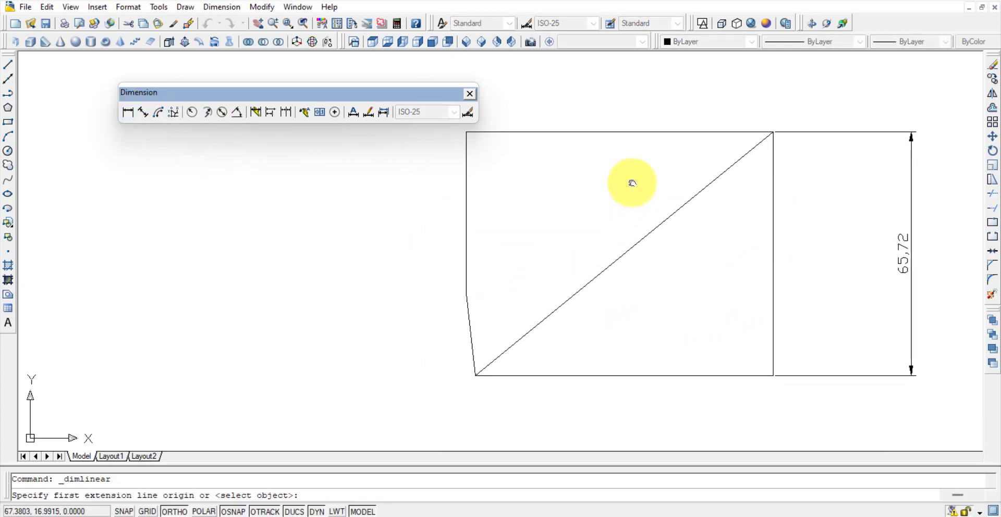
click(771, 122)
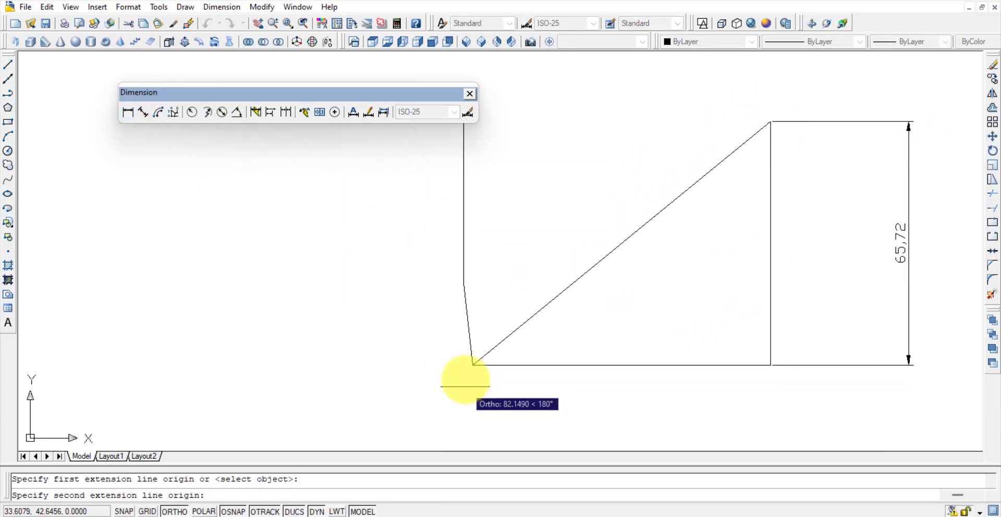
click(473, 365)
click(302, 336)
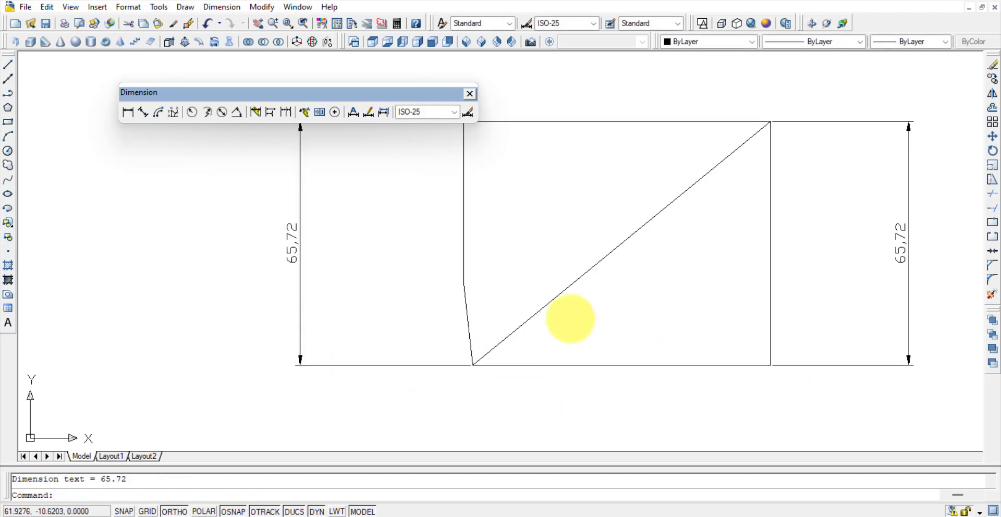
- Select the vertical dimension left of the shape and the shape's right edge to compare them with the diagonal
middle_drag(482, 227, 488, 258)
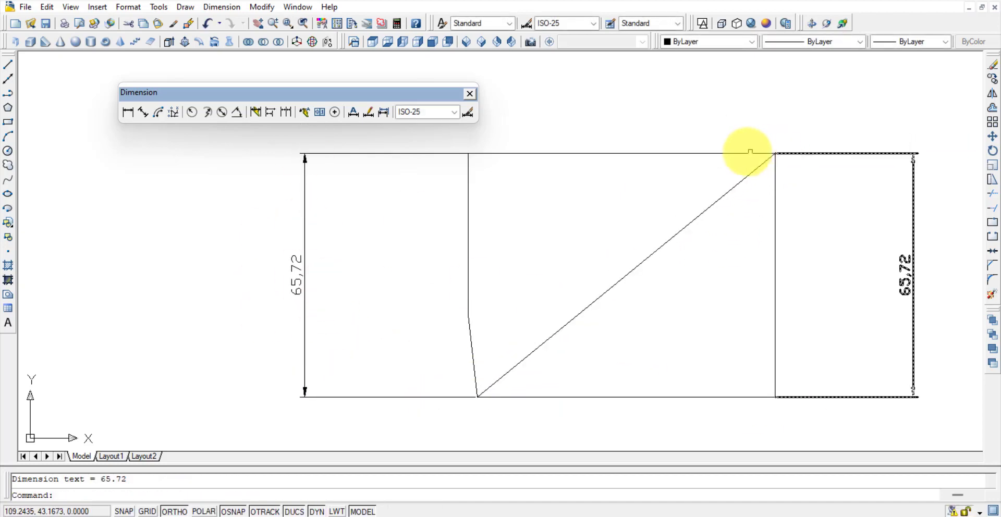
click(735, 153)
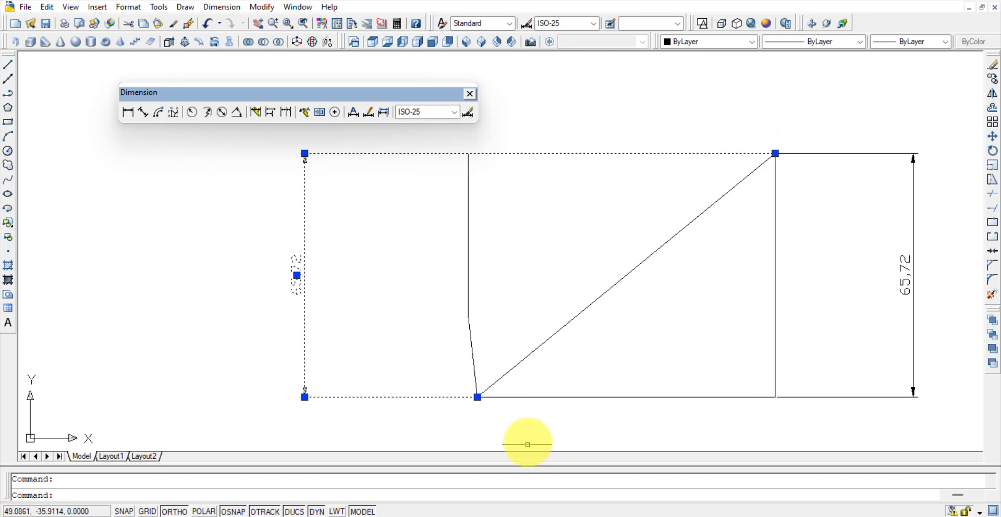
click(772, 219)
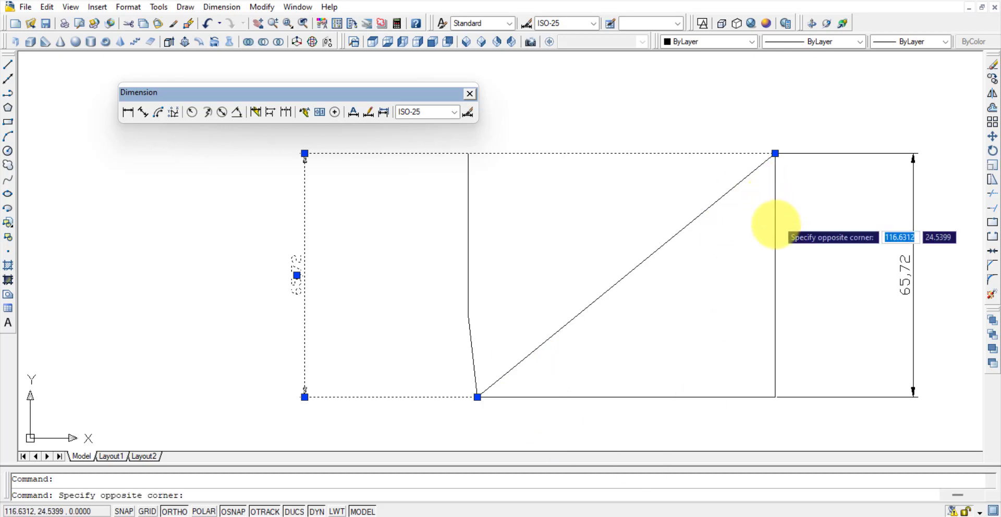
click(775, 431)
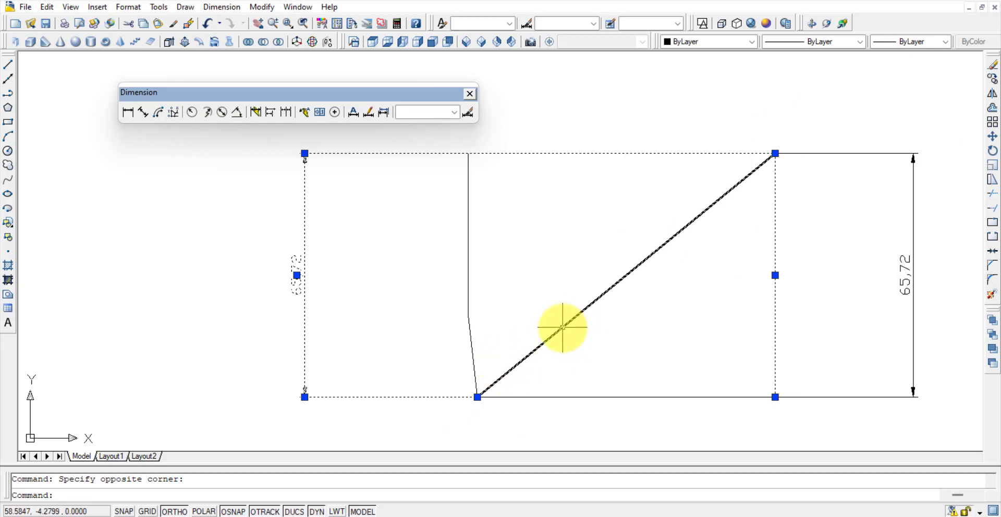
- Add an aligned dimension along the diagonal line, placed above it on the upper-left side, and select the diagonal for checking
click(143, 113)
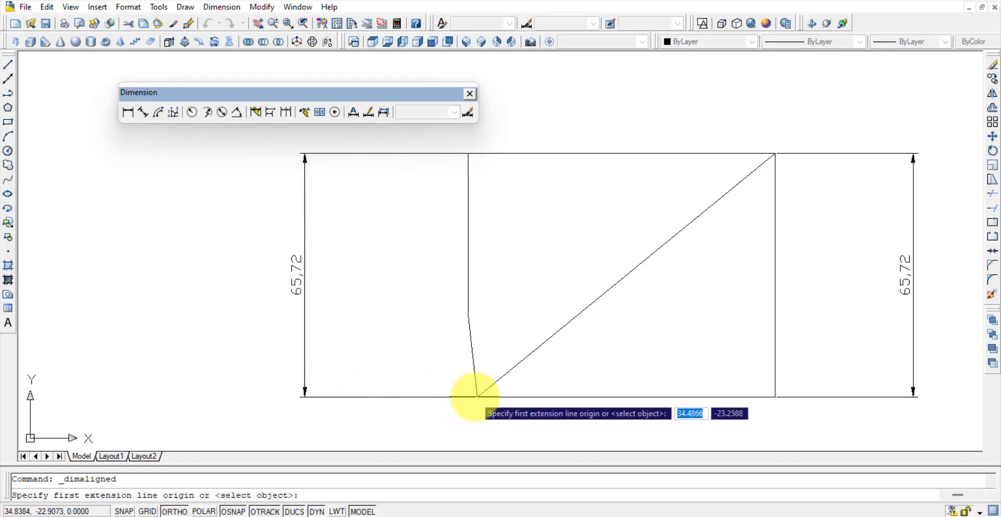
click(477, 397)
click(776, 153)
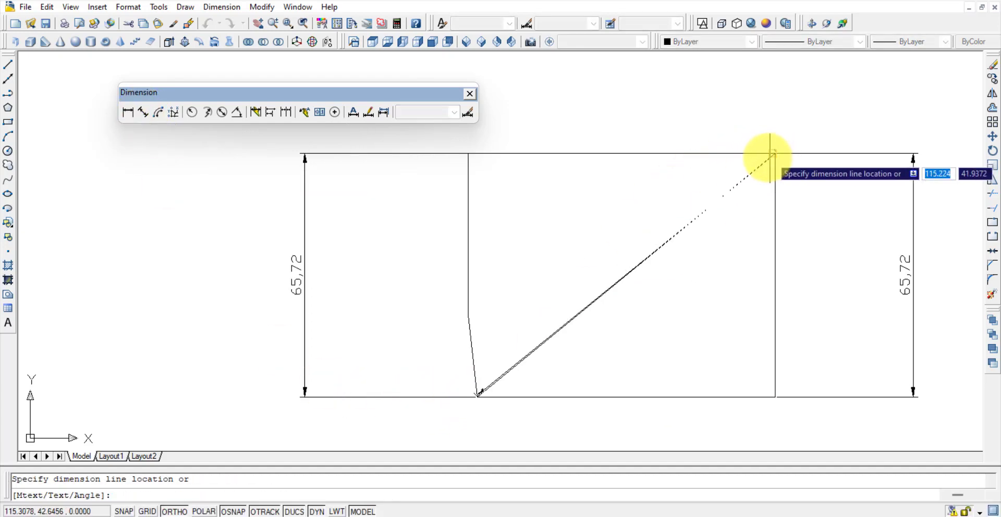
click(610, 77)
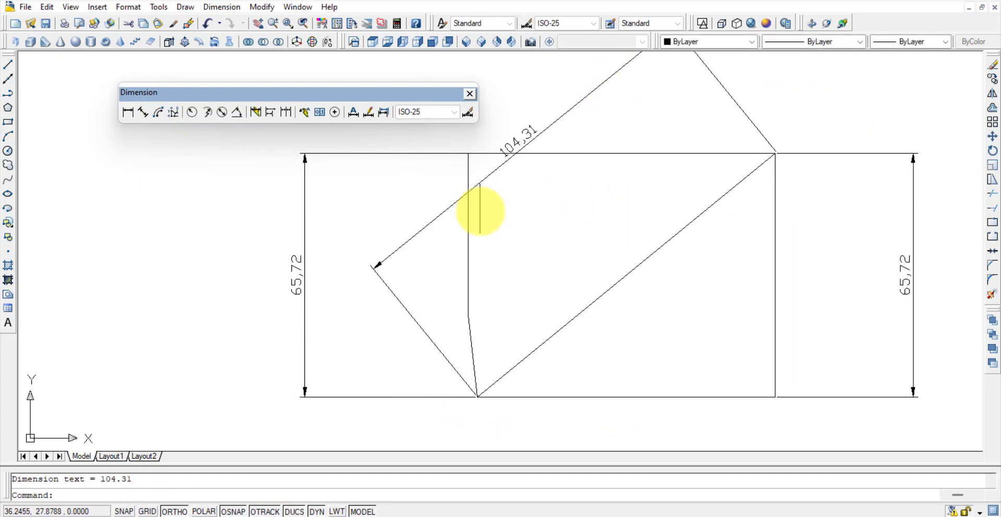
middle_drag(481, 212, 454, 268)
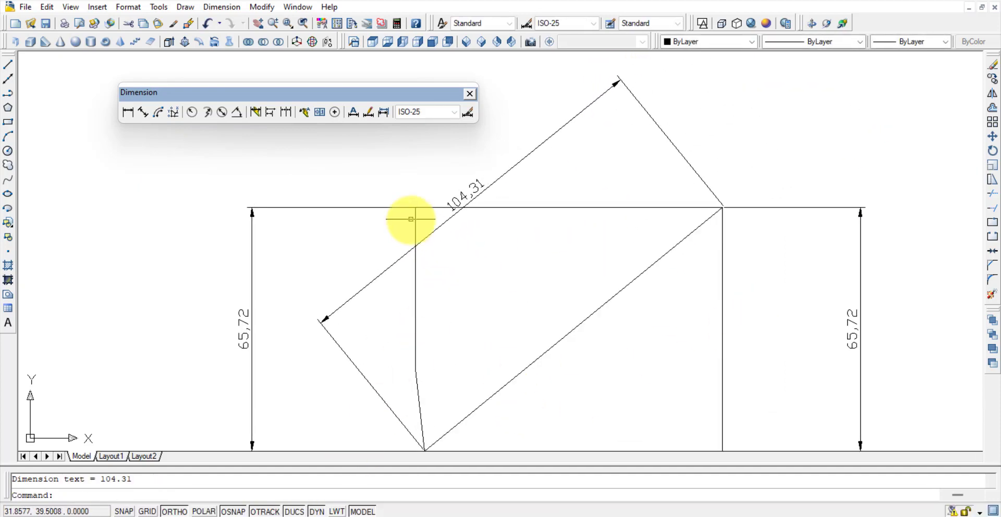
click(525, 366)
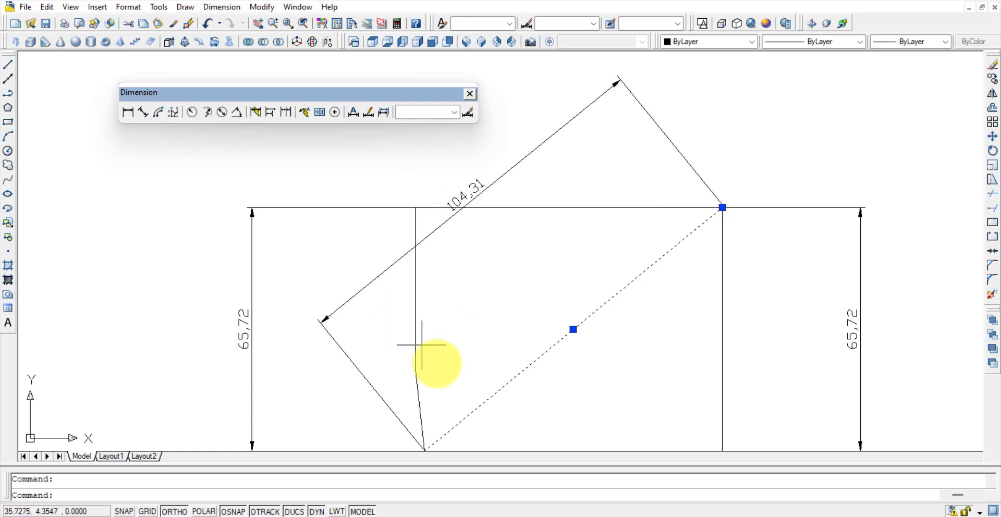
middle_drag(480, 408, 493, 349)
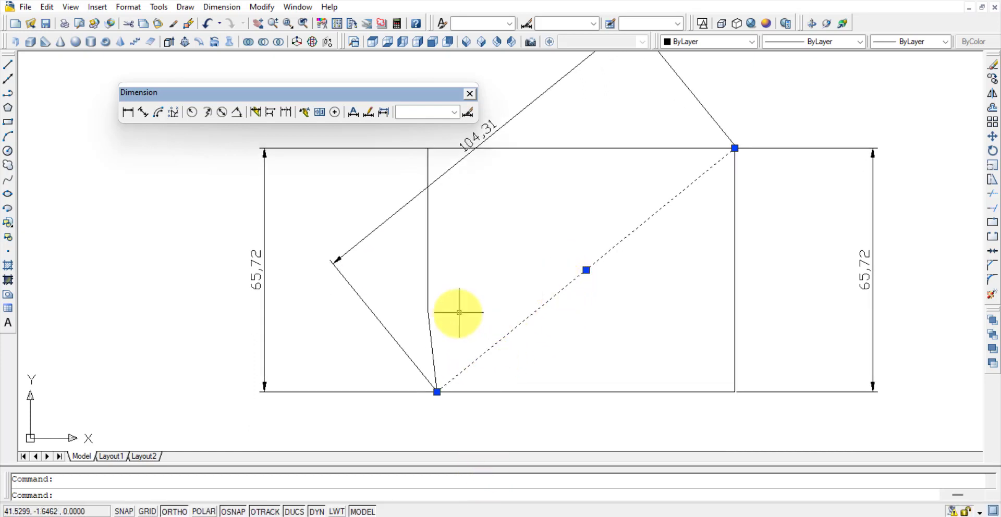
click(733, 148)
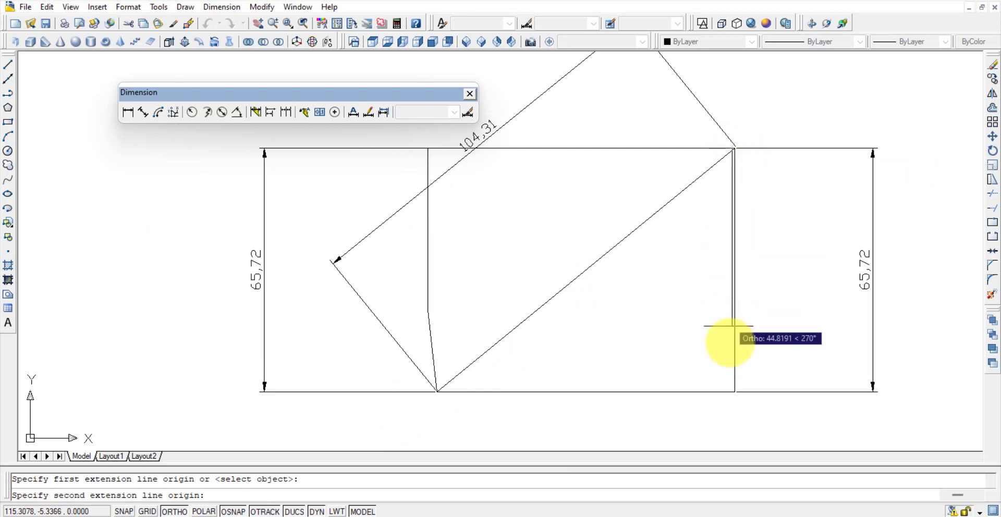
click(735, 392)
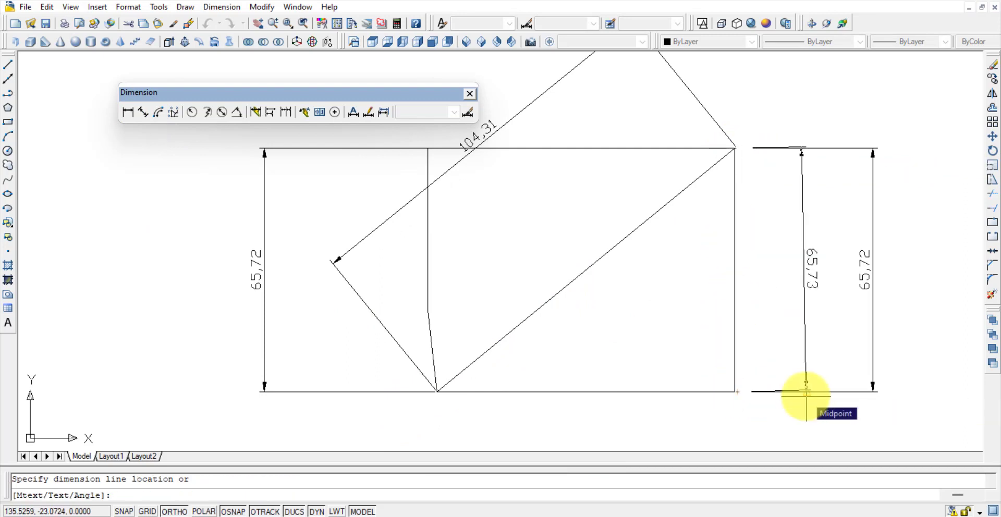
key(Escape)
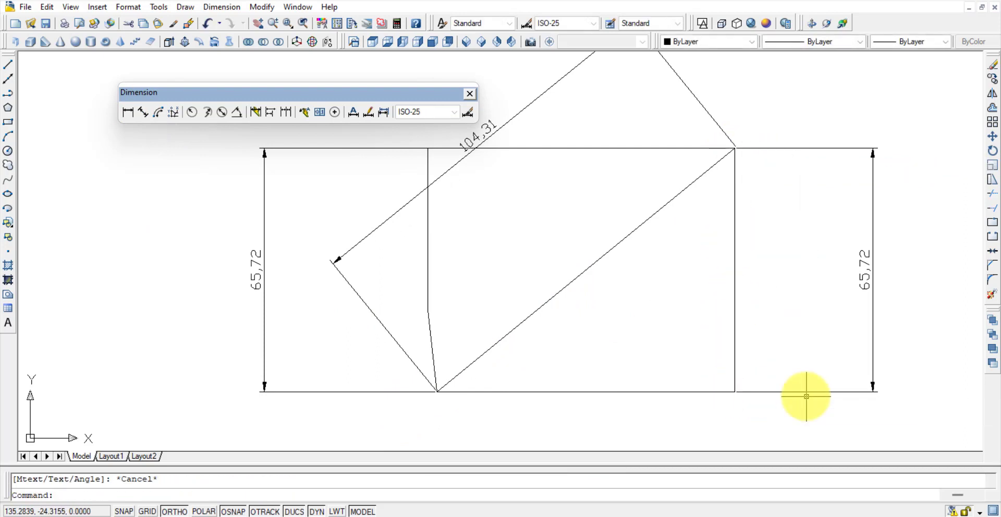
- Add an aligned dimension to the shape's right edge, placed between the edge and the outer vertical dimension
click(143, 112)
scroll(871, 141, up, 3)
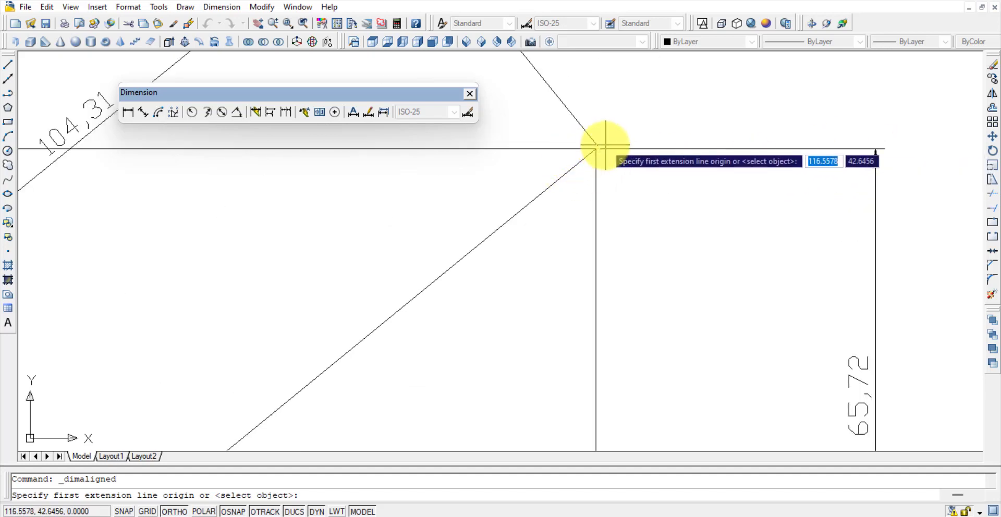
click(596, 150)
scroll(686, 149, up, 2)
scroll(631, 359, down, 5)
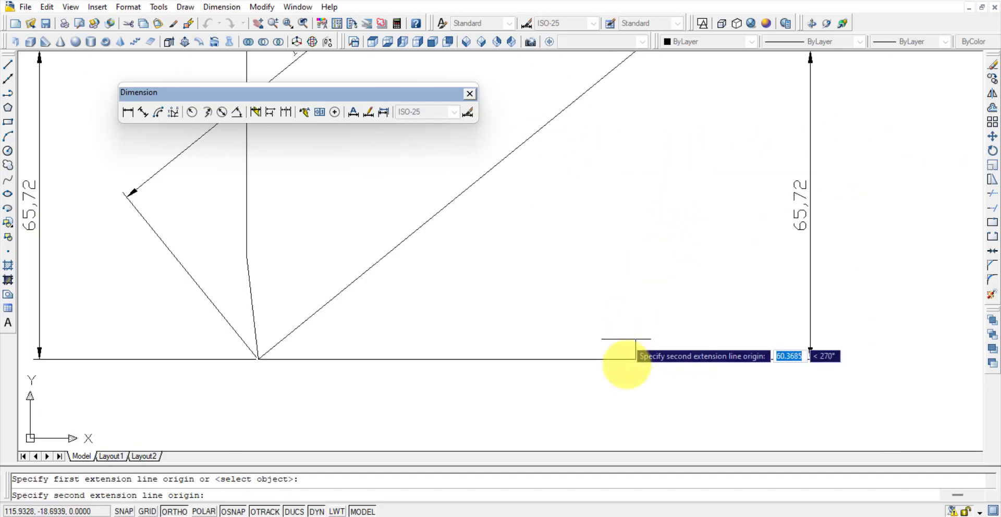
click(636, 358)
click(719, 346)
mouse_move(825, 332)
middle_down()
mouse_move(858, 379)
mouse_move(875, 381)
middle_up()
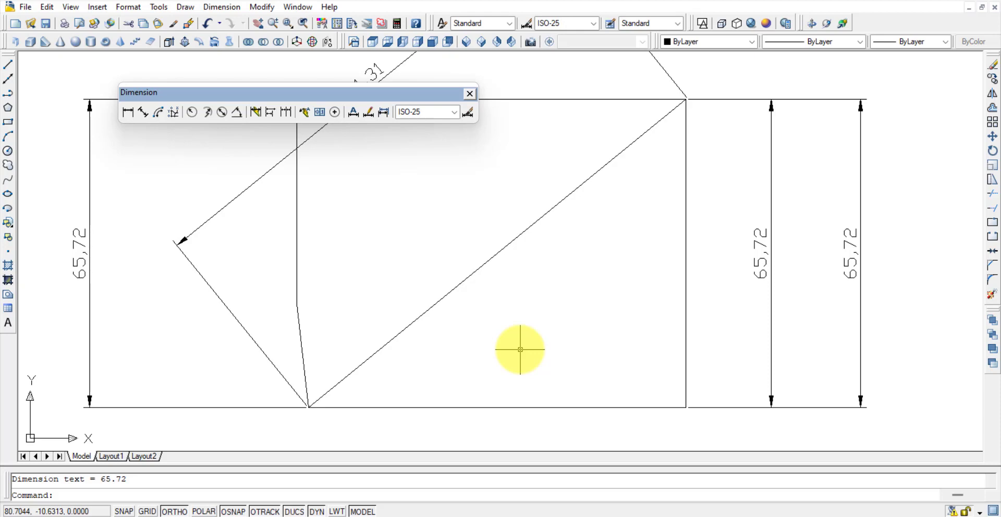
- Draw a three-point arc about 74 units long right of the shape and add an arc length dimension outside it
scroll(329, 243, down, 2)
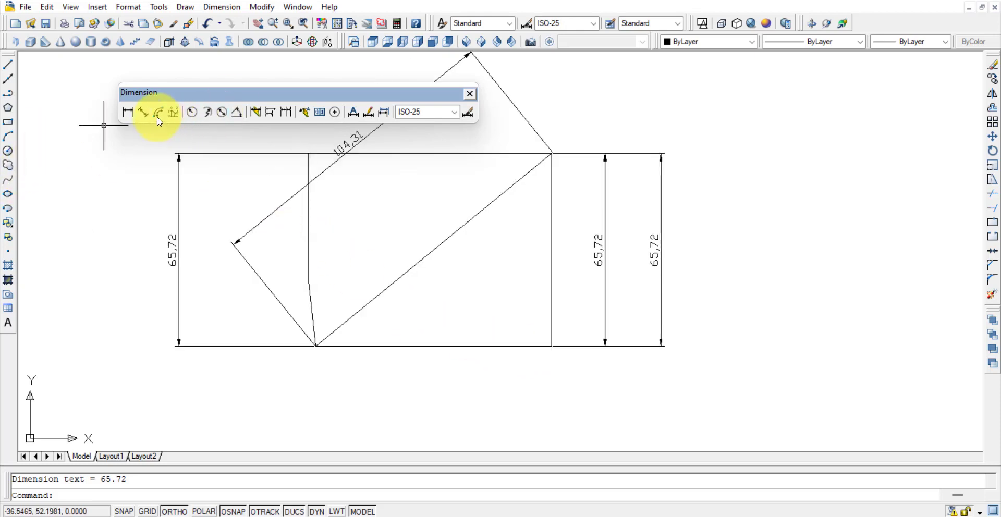
click(8, 137)
click(718, 309)
click(767, 200)
click(830, 227)
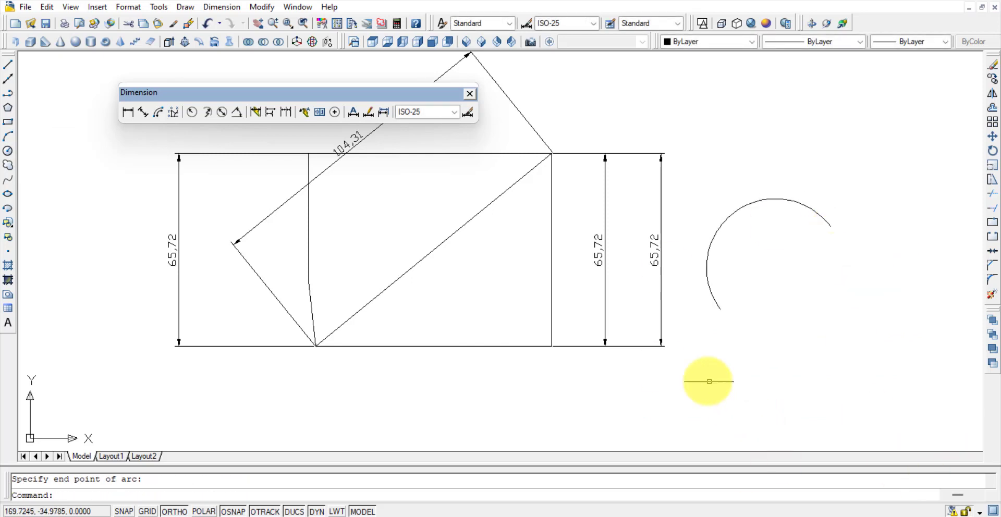
click(710, 290)
click(684, 262)
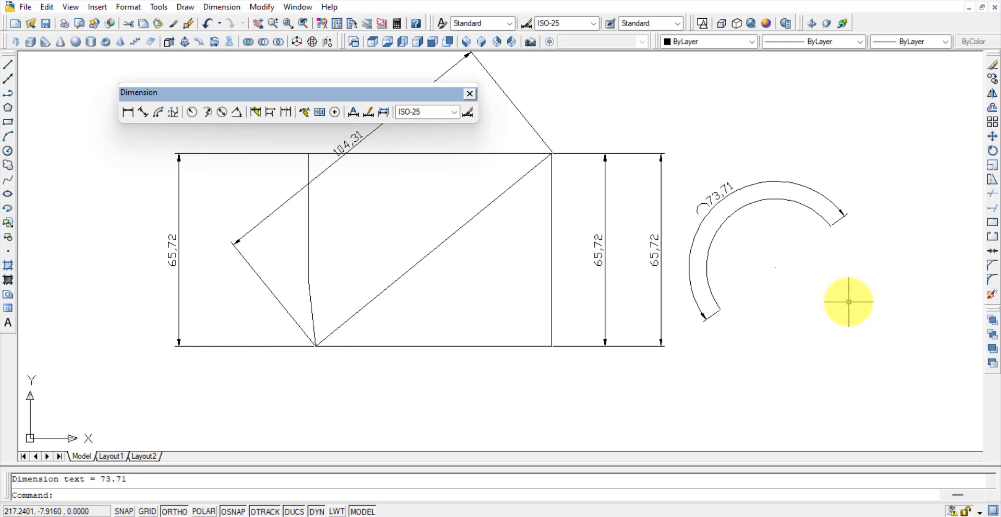
- Draw a circle with a radius of about 27 units below the shape
middle_drag(418, 422, 413, 302)
click(11, 153)
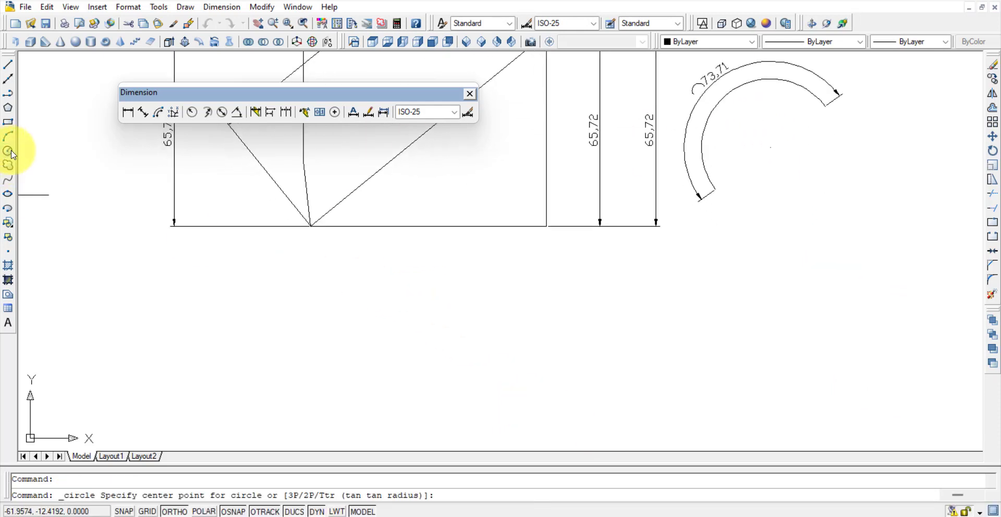
click(390, 357)
click(468, 350)
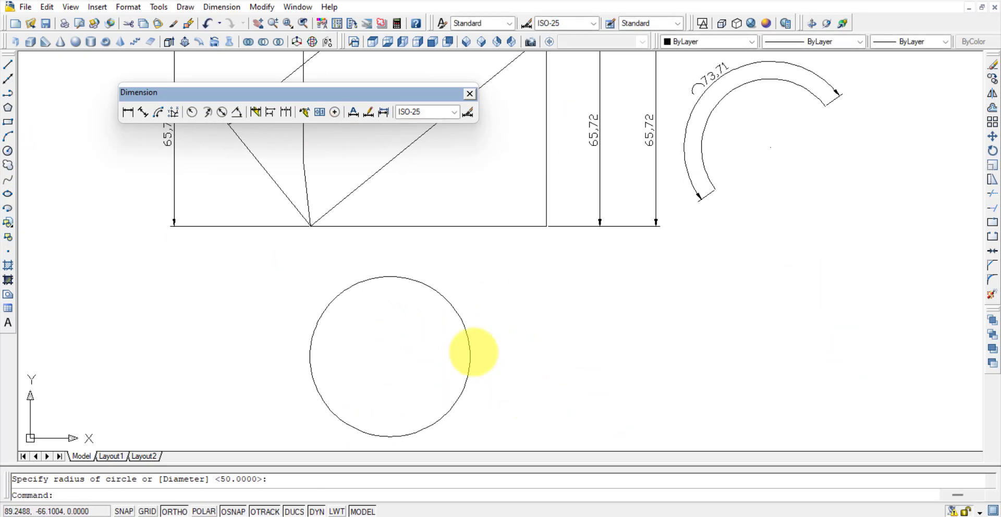
- Add a radius dimension to the circle, placed outside its upper-right side
click(192, 112)
click(371, 281)
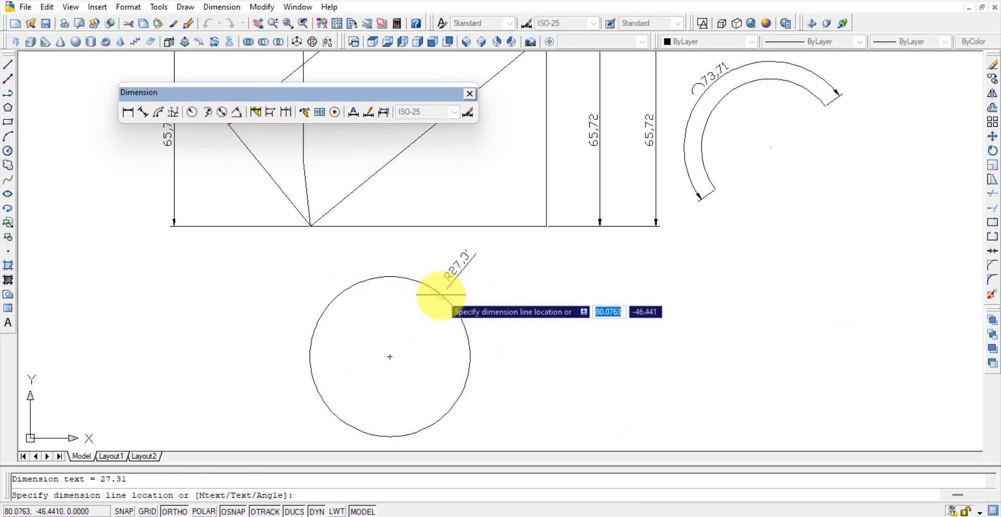
click(513, 285)
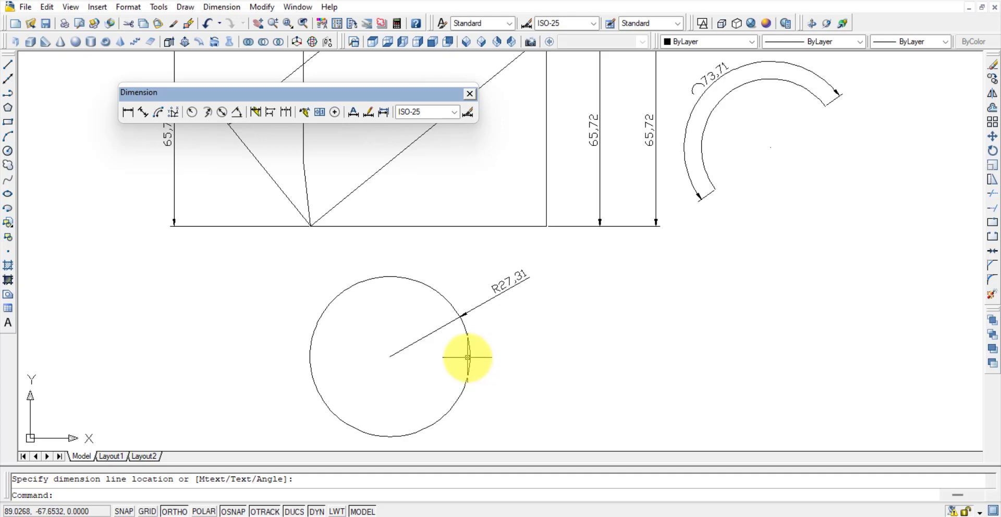
- Add a diameter dimension to the circle, with its text outside just below the radius dimension
click(222, 113)
click(469, 362)
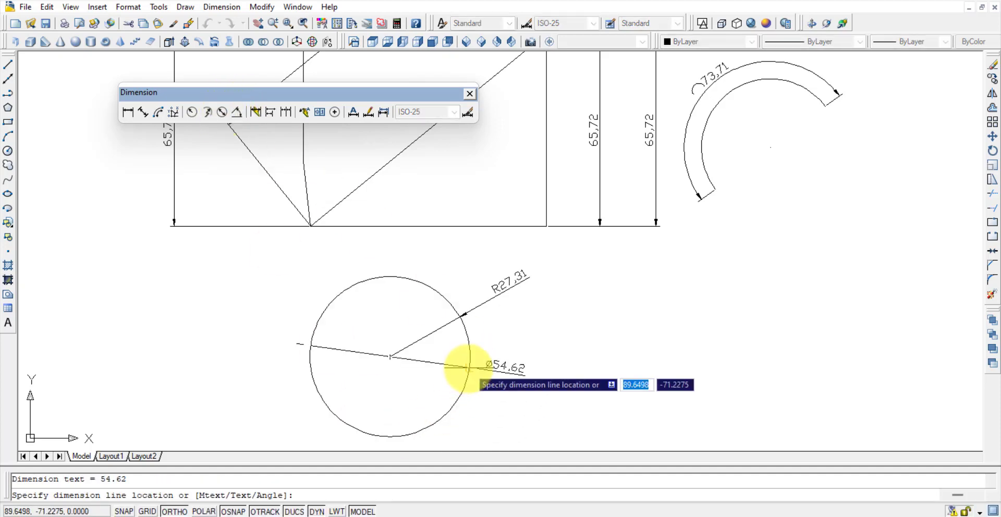
click(489, 344)
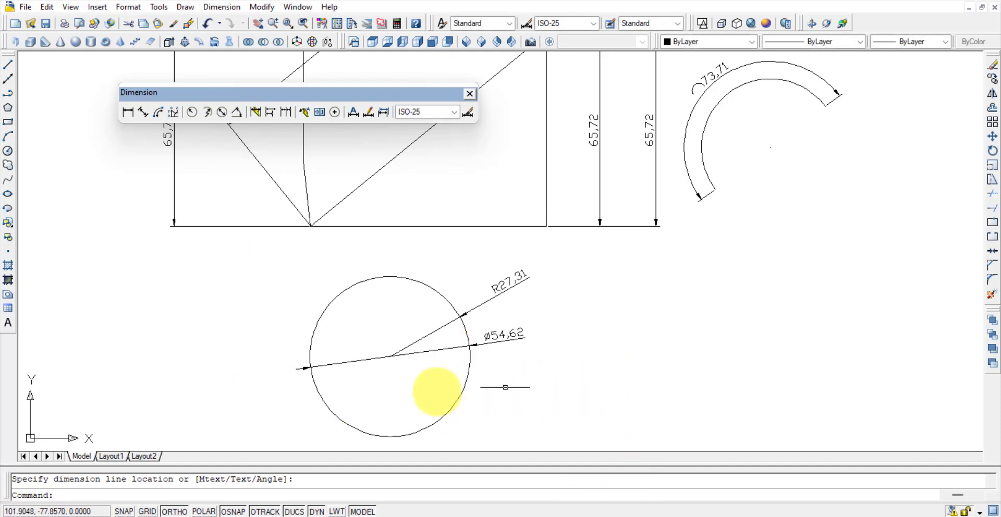
click(430, 352)
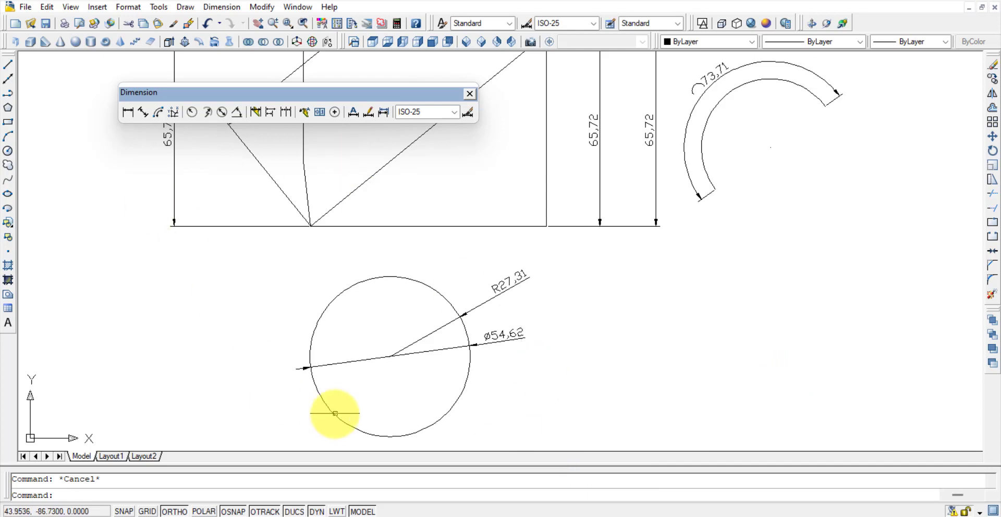
scroll(482, 349, up, 6)
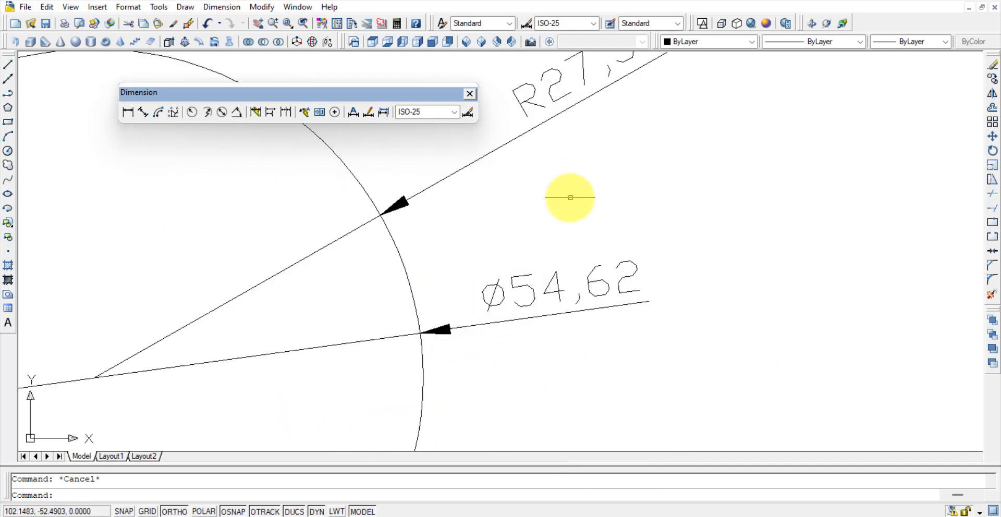
middle_drag(570, 197, 528, 263)
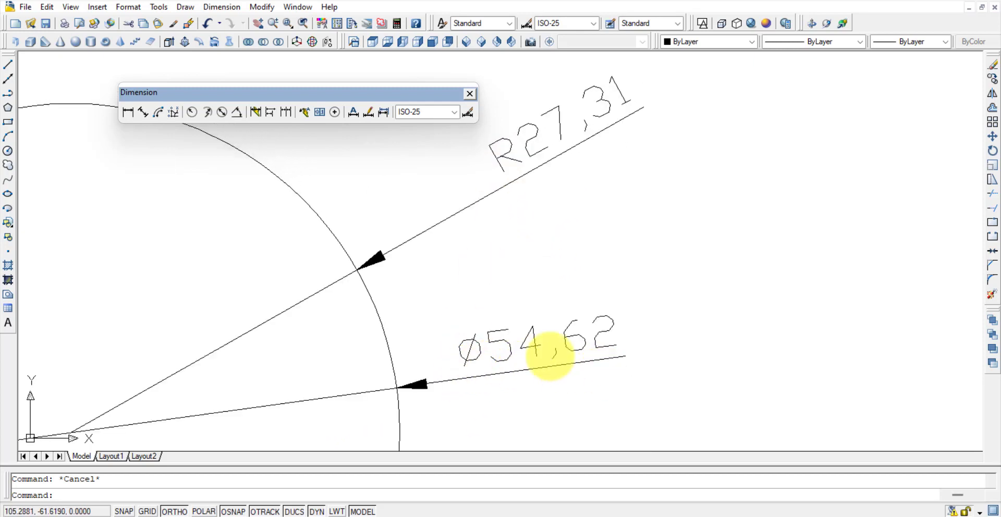
scroll(662, 378, down, 3)
- Add an angular dimension between the shape's bottom edge and the diagonal line, placed inside the angle at their shared corner
mouse_move(713, 338)
middle_down()
mouse_move(608, 253)
mouse_move(643, 398)
middle_up()
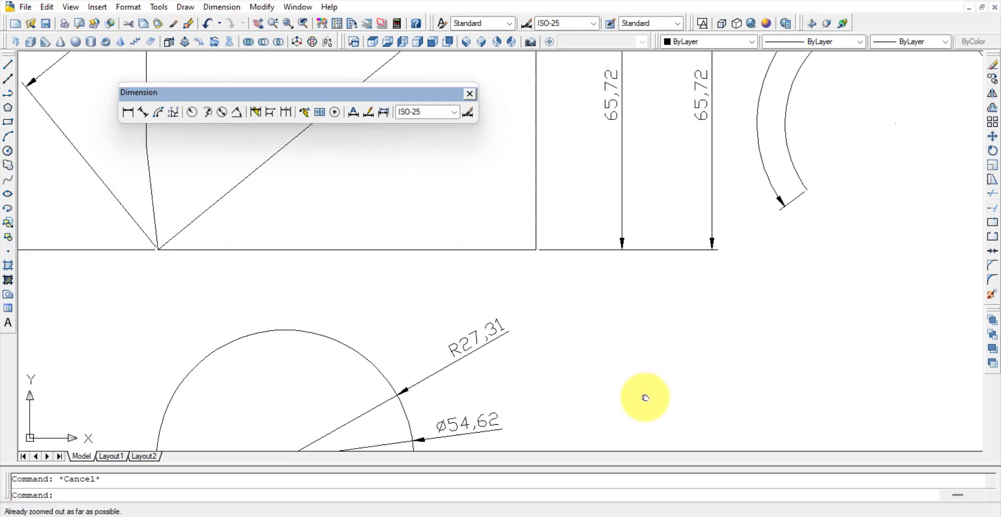
middle_drag(211, 171, 466, 241)
click(517, 232)
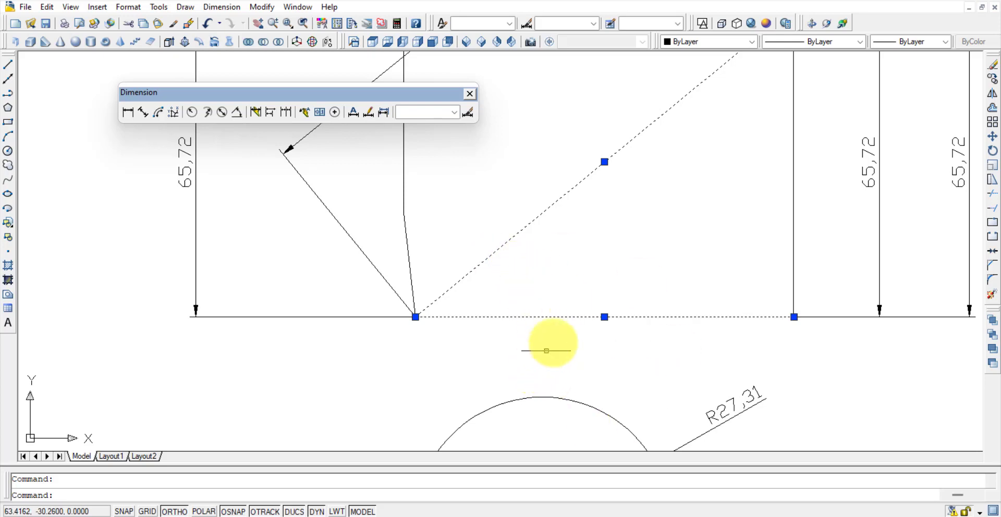
click(238, 113)
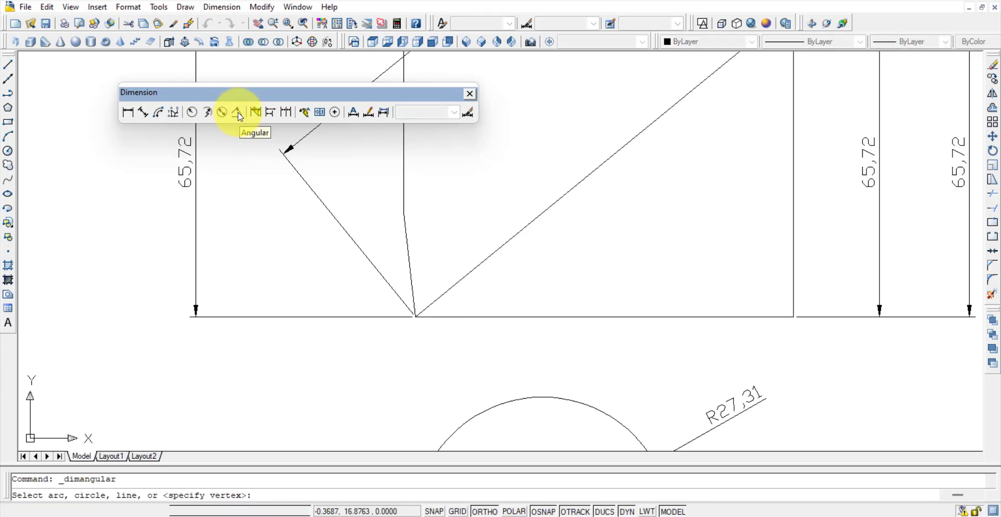
click(571, 316)
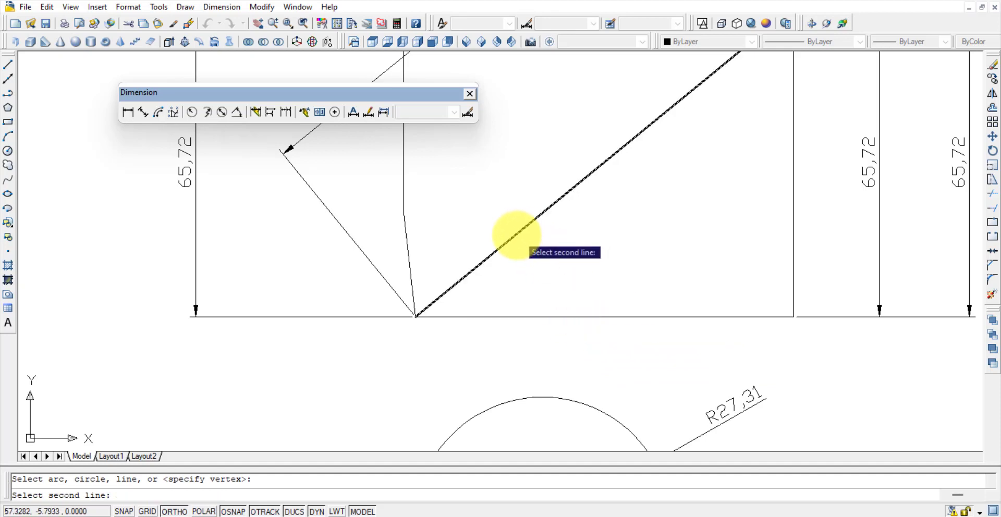
click(516, 230)
click(539, 269)
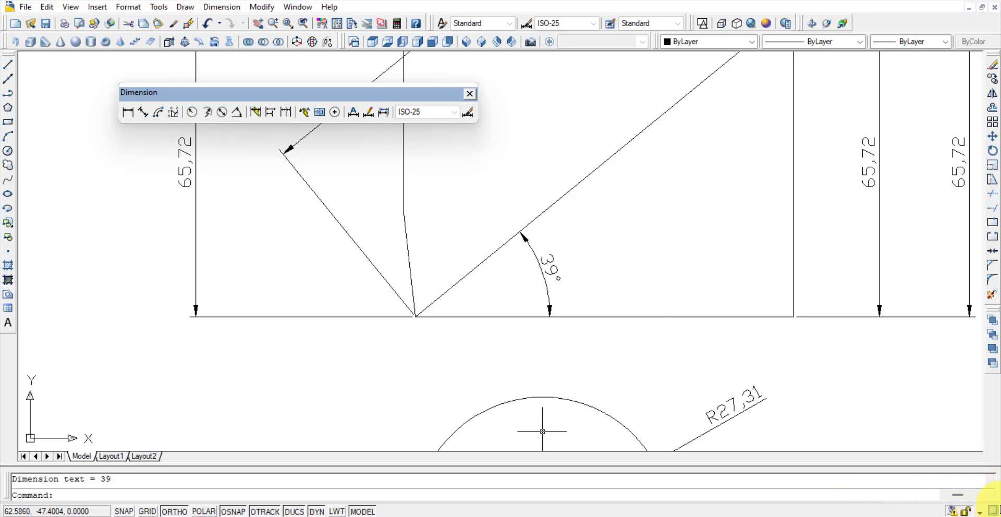
- Dock the floating Dimension toolbar vertically beside the Draw toolbar
scroll(808, 364, down, 2)
middle_drag(808, 364, 457, 285)
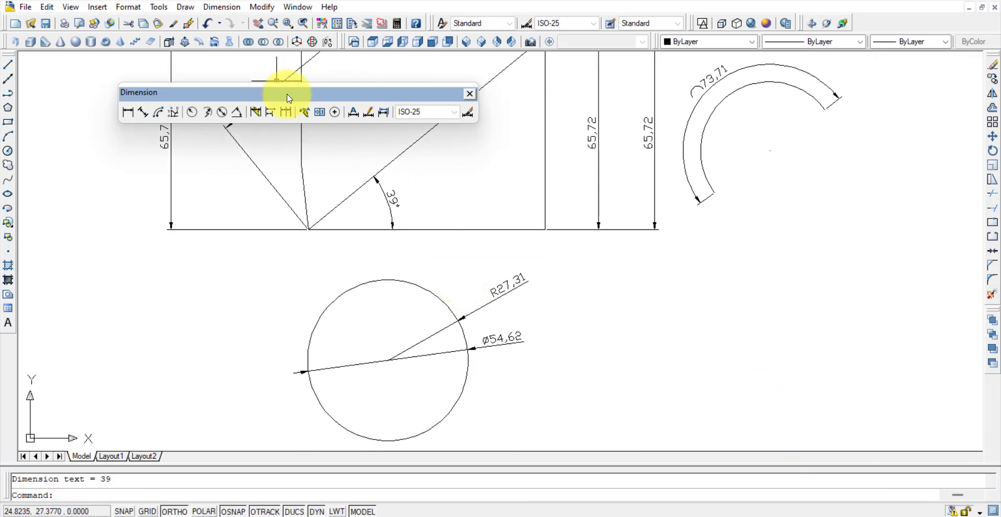
drag(288, 98, 3, 154)
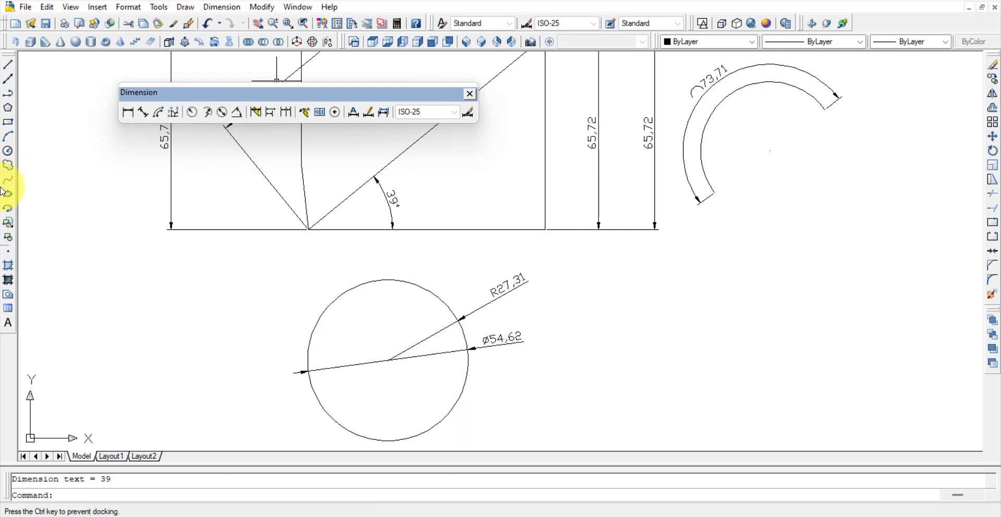
drag(3, 215, 24, 198)
drag(14, 78, 10, 61)
- Select all shapes and dimensions in the drawing and erase them
scroll(594, 341, down, 3)
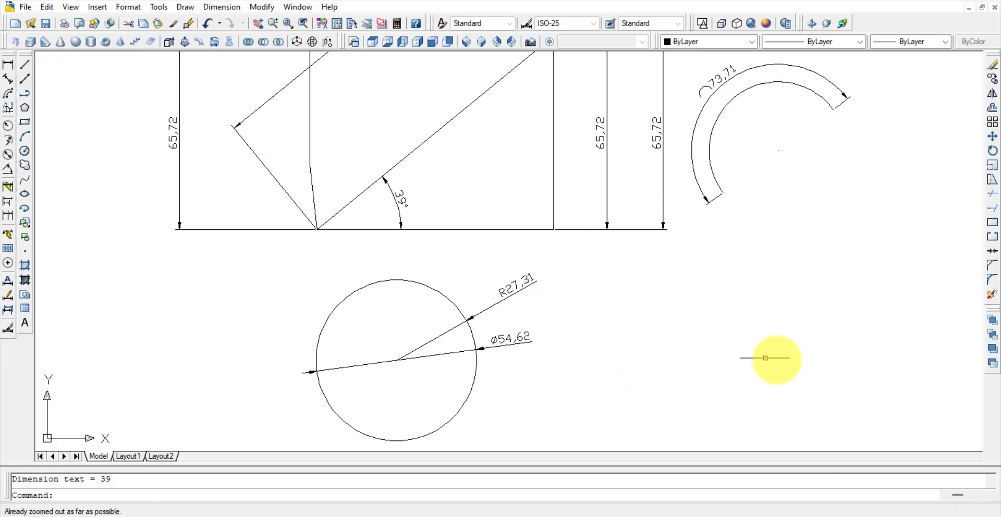
click(770, 384)
click(268, 123)
key(Delete)
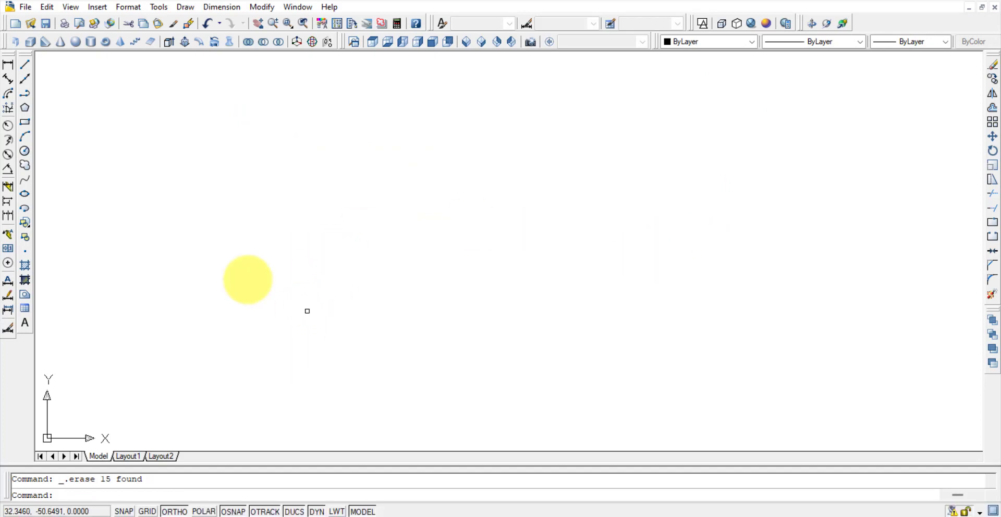
- Draw connected lines up, across and down, and close them with a slanted line back onto the left vertical line
click(24, 65)
click(351, 295)
click(350, 142)
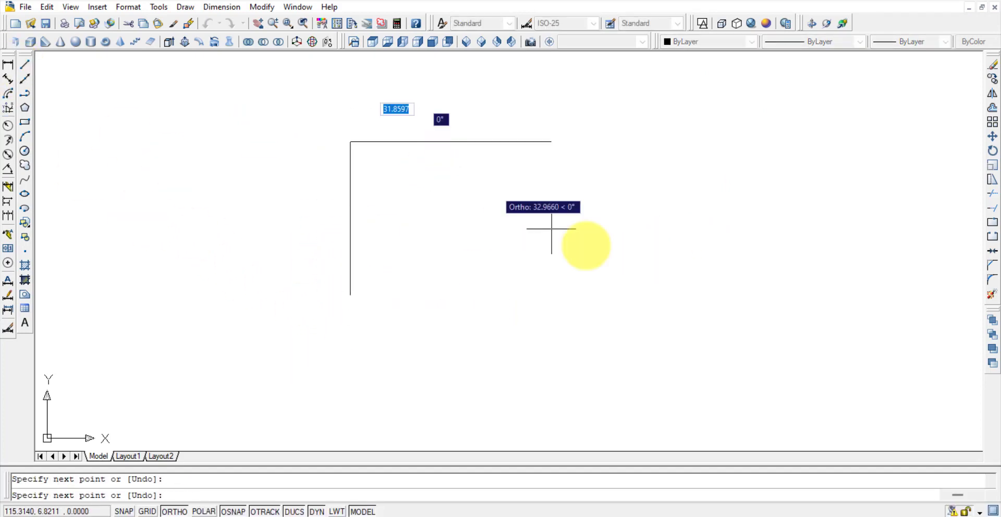
click(613, 141)
click(613, 298)
click(348, 243)
key(Escape)
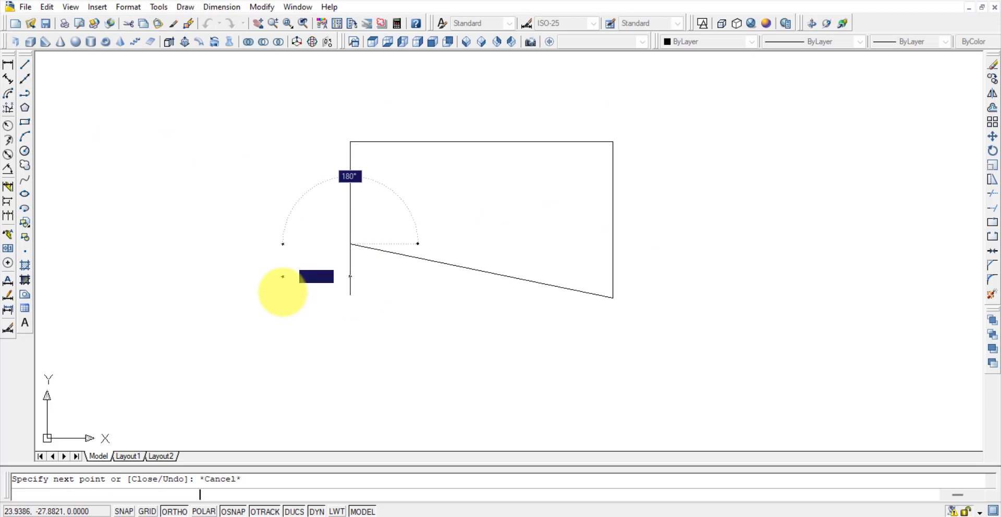
- Erase the slanted lower line with the Erase command and undo the erasure
click(462, 266)
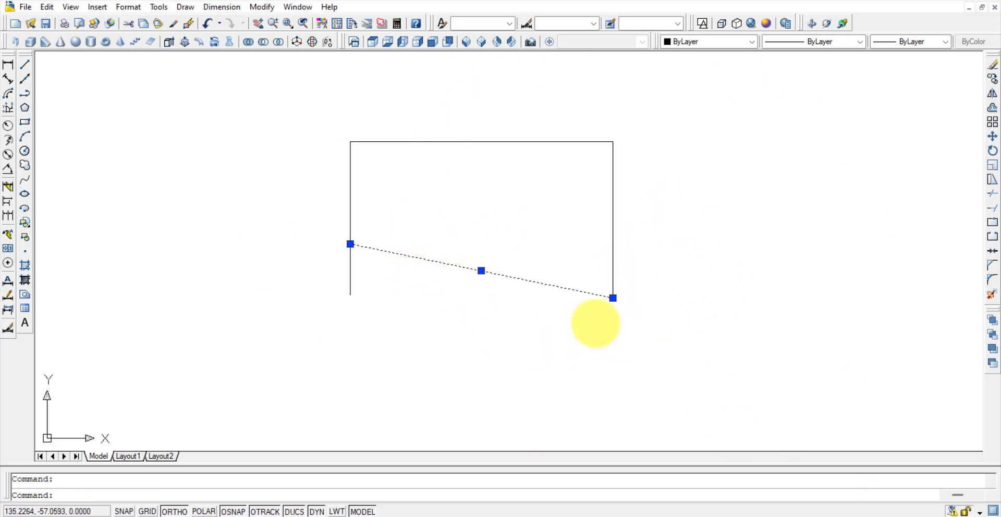
drag(993, 57, 997, 131)
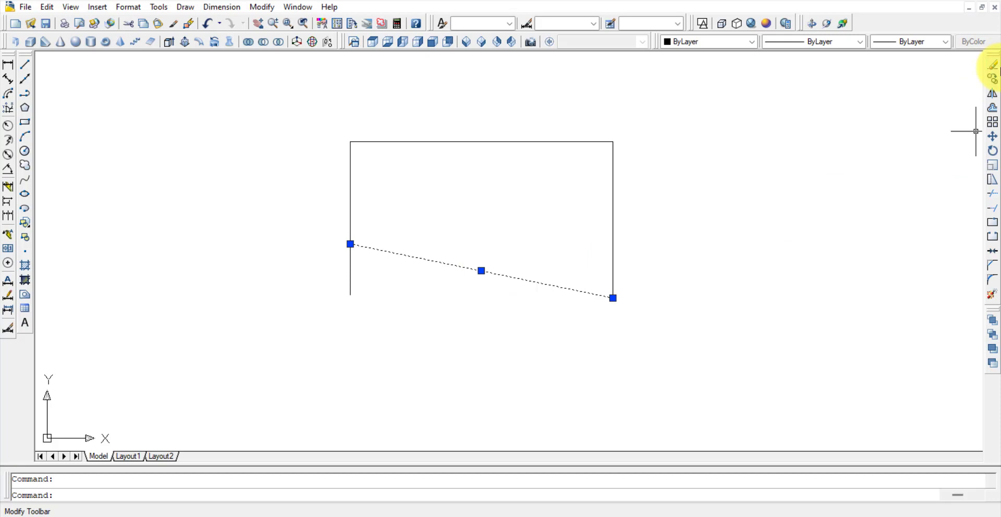
click(992, 65)
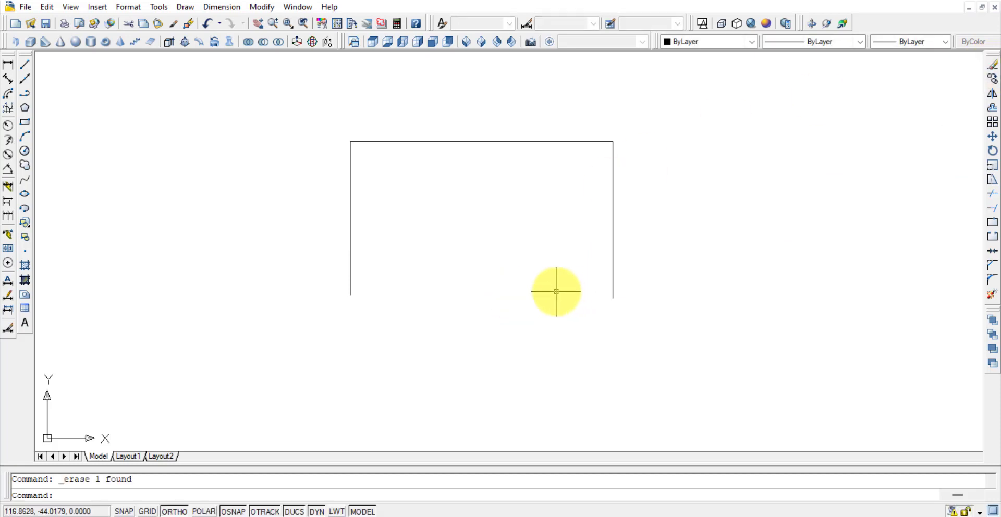
key(ctrl+z)
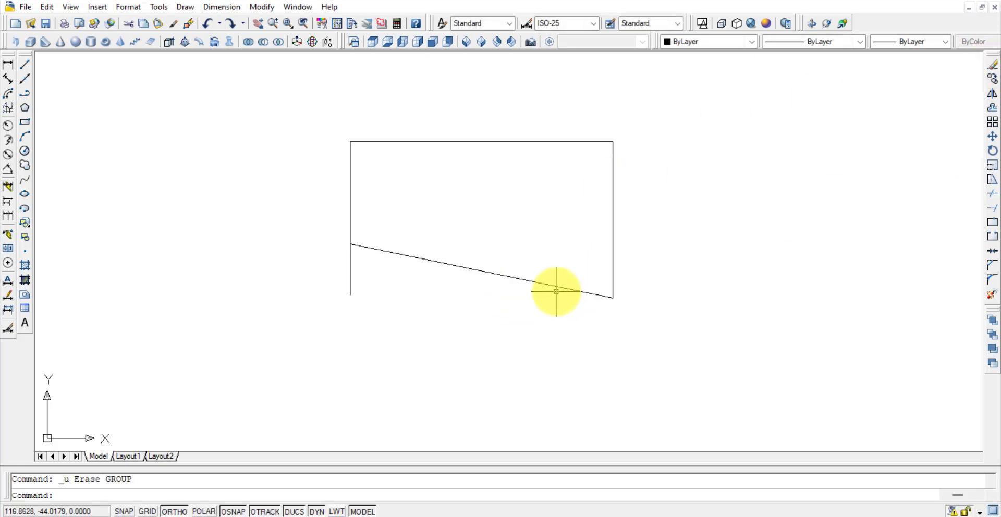
- Delete the slanted line joining the left and right vertical lines
click(521, 274)
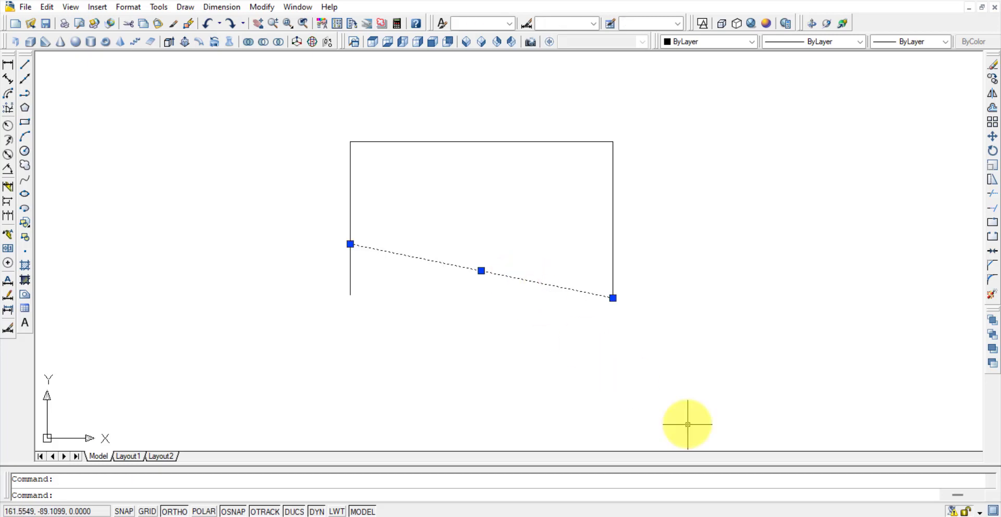
key(Delete)
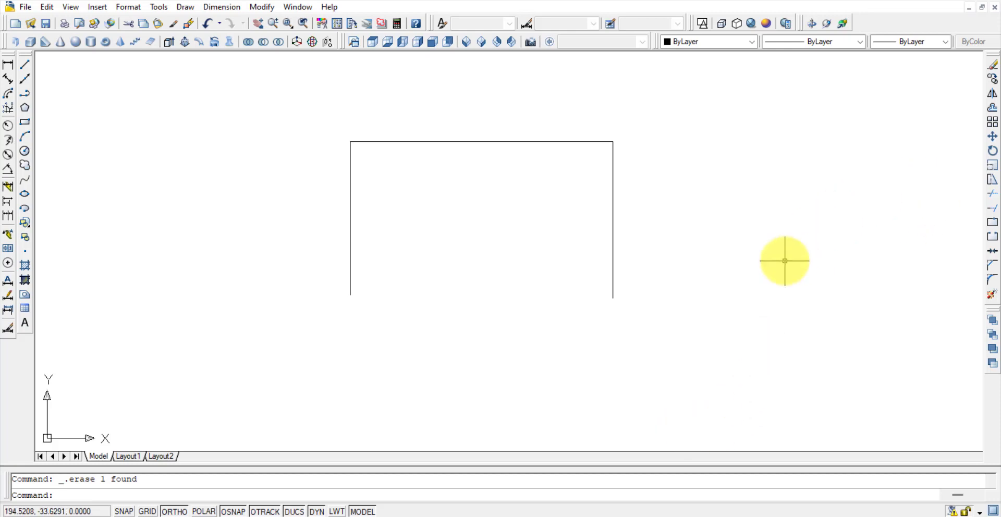
- Draw a small circle centered on the lower endpoint of the left vertical line
mouse_move(471, 197)
middle_down()
mouse_move(577, 272)
mouse_move(520, 275)
mouse_move(386, 163)
middle_up()
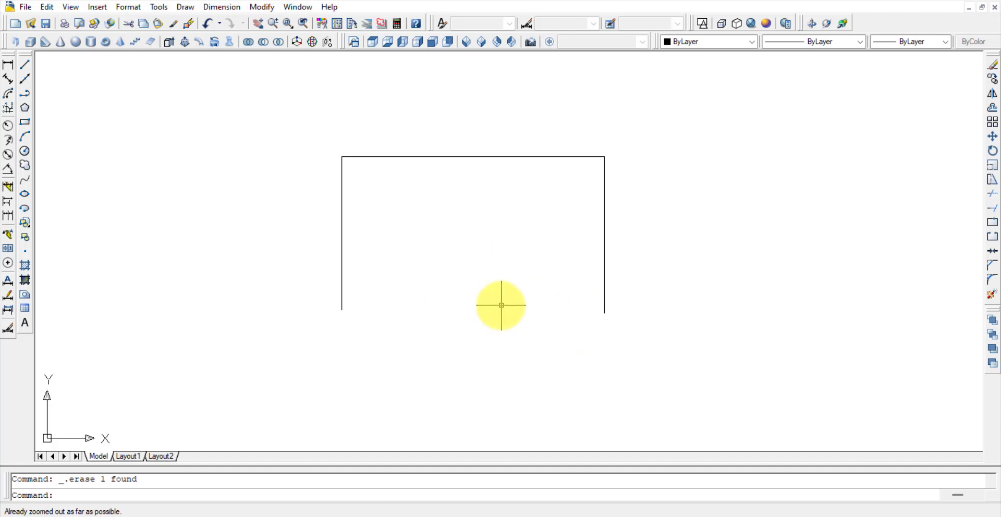
click(23, 151)
click(342, 310)
click(375, 319)
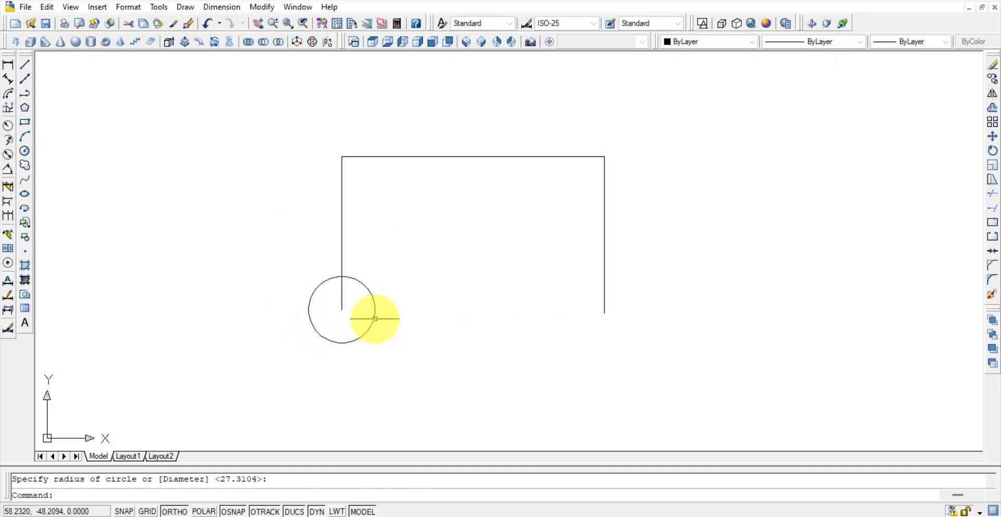
- Draw a circle smaller than the existing one, centered near the lower endpoint of the right vertical line
click(24, 151)
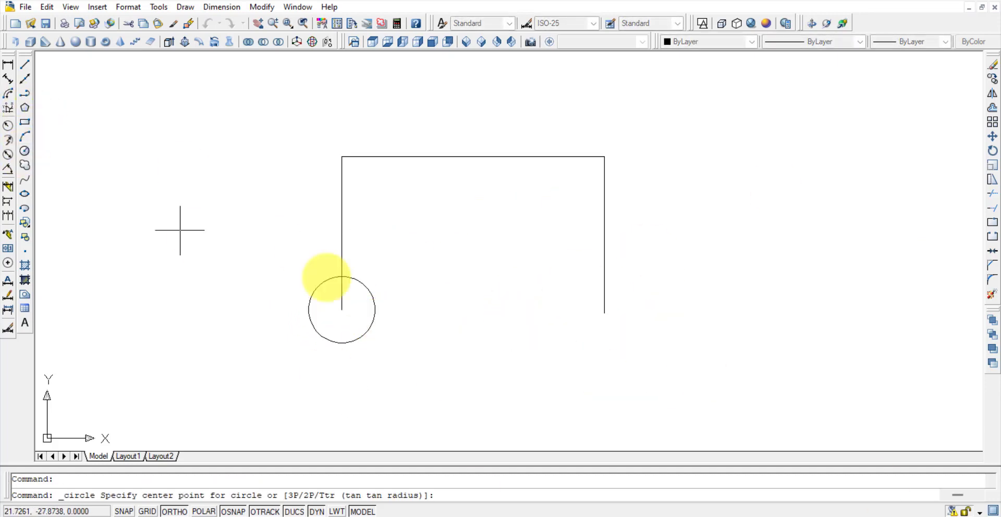
click(604, 309)
click(618, 325)
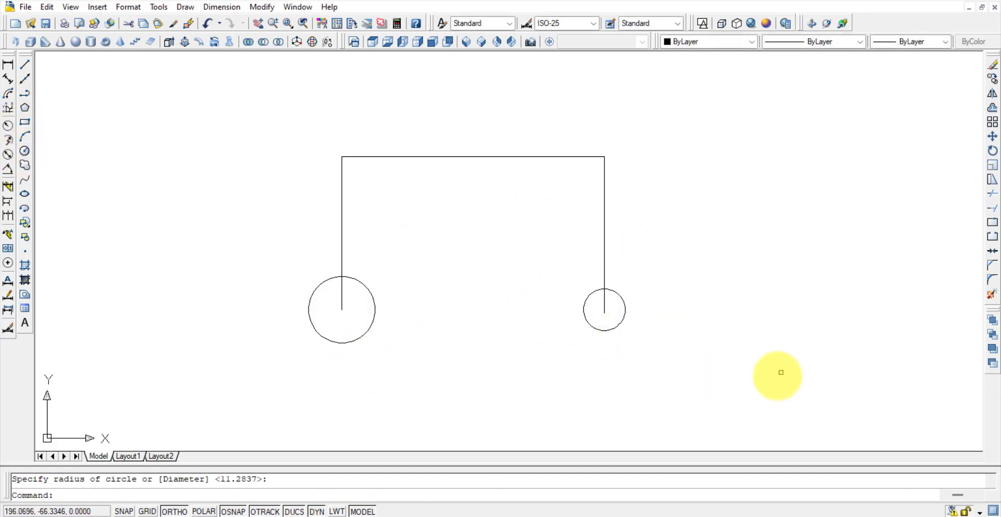
- Select the frame and both circles with a crossing selection and again with an enclosing window, clearing the selection each time
mouse_move(774, 390)
mouse_down()
mouse_move(116, 157)
mouse_move(103, 100)
mouse_up()
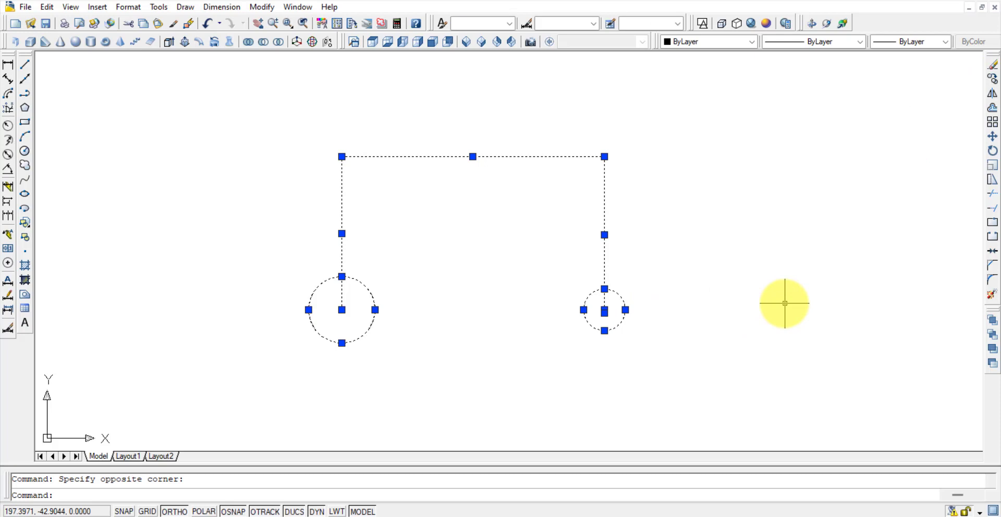
key(Escape)
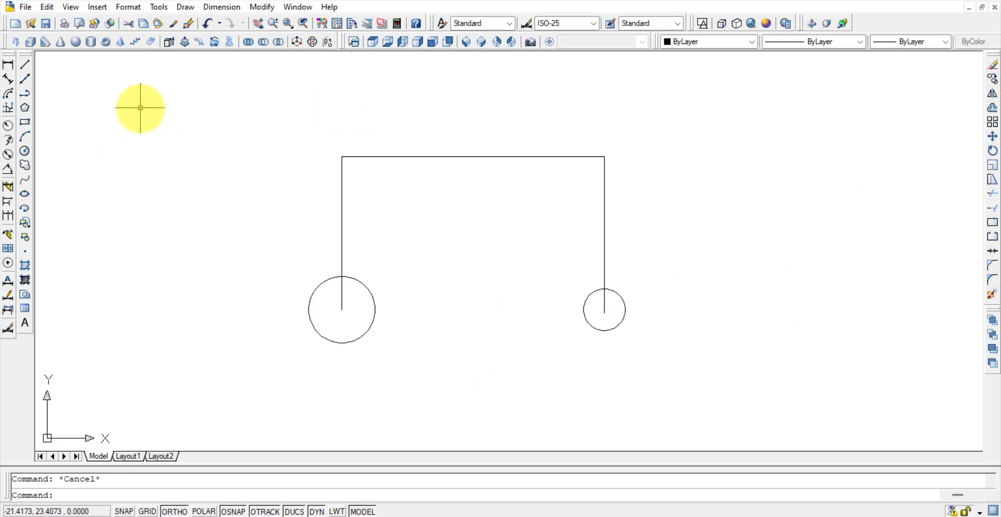
click(115, 110)
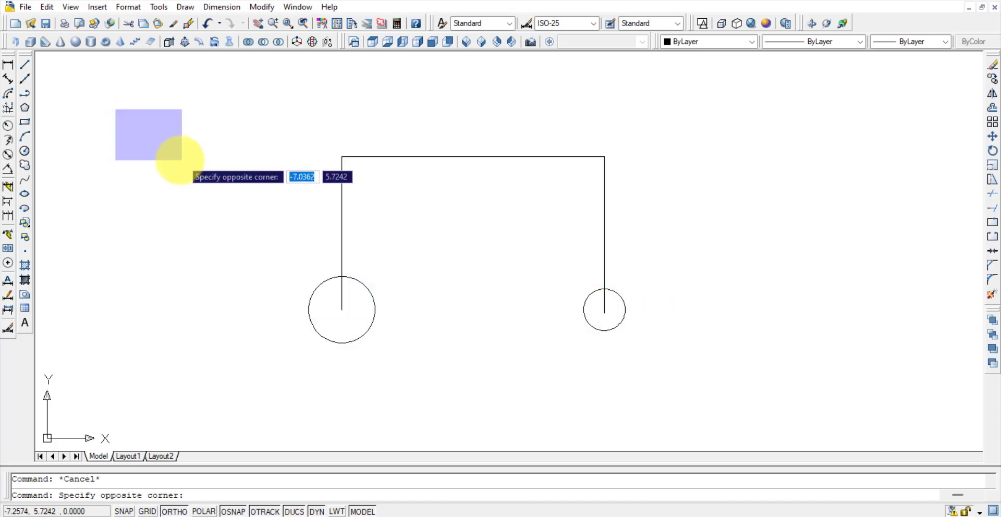
double_click(105, 85)
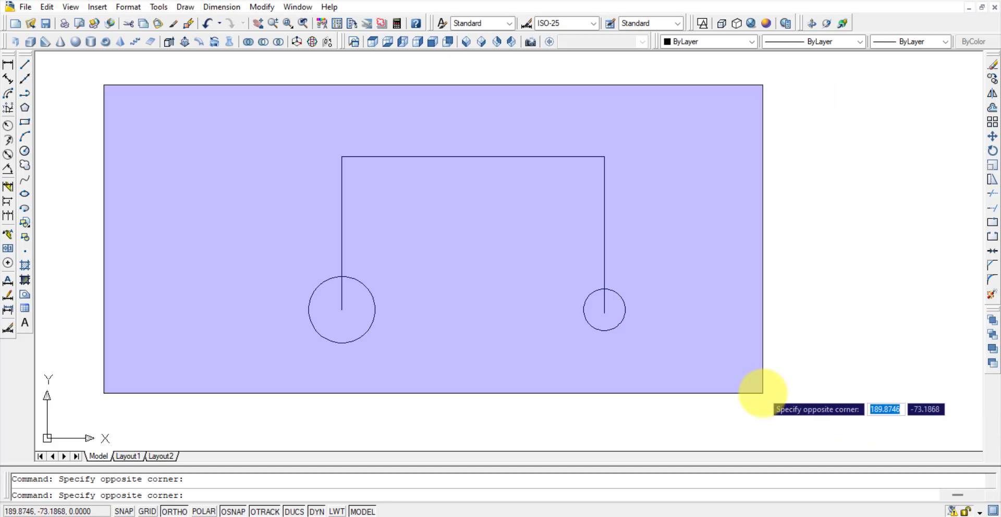
click(763, 393)
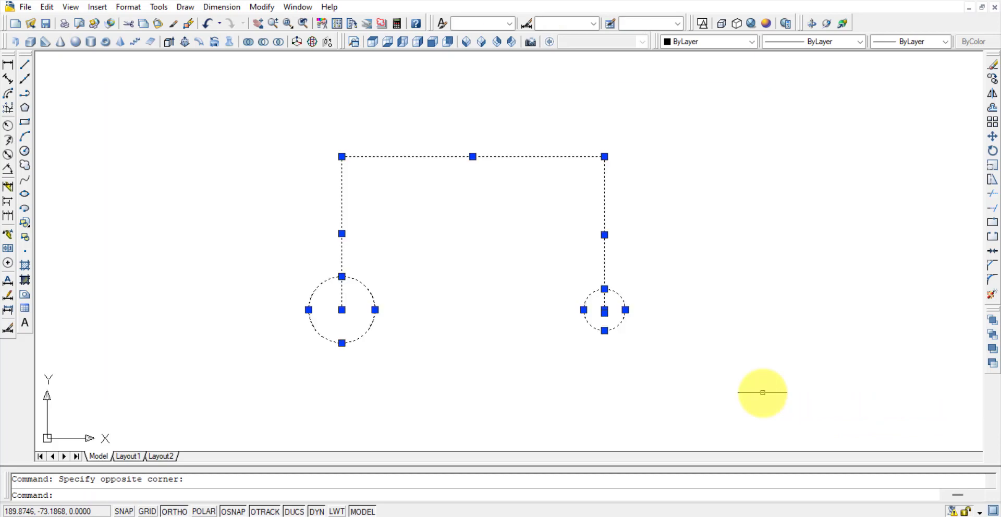
key(Escape)
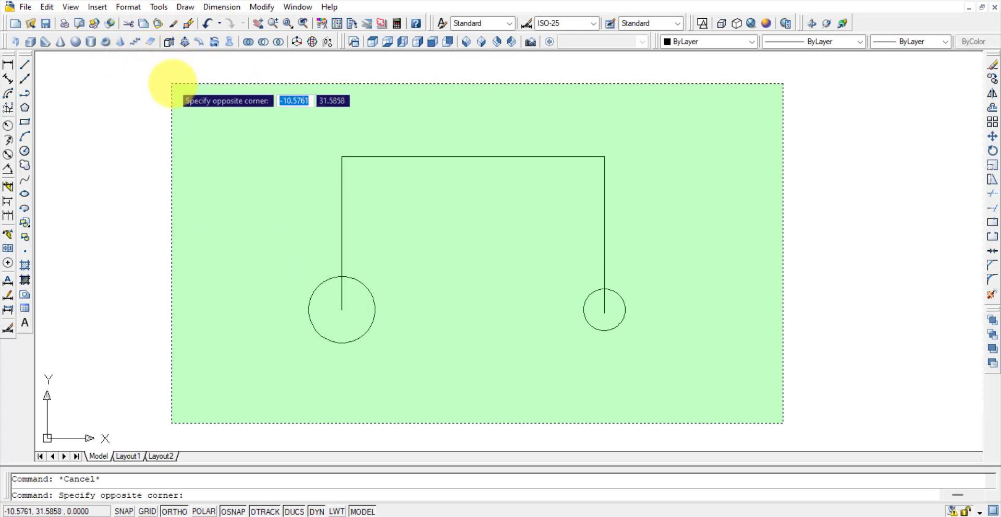
key(Escape)
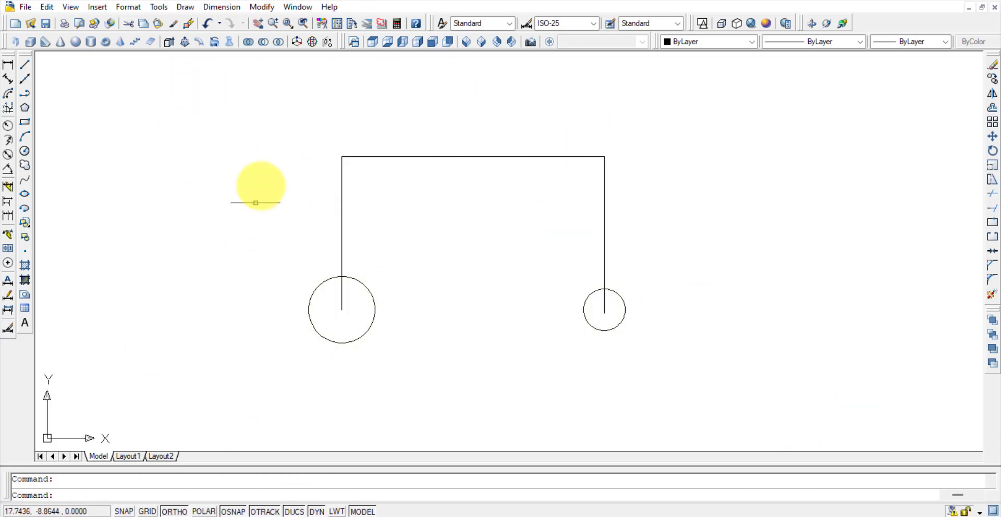
- Select the whole shape with an enclosing window from its upper left to its lower right, and clear the selection
click(226, 106)
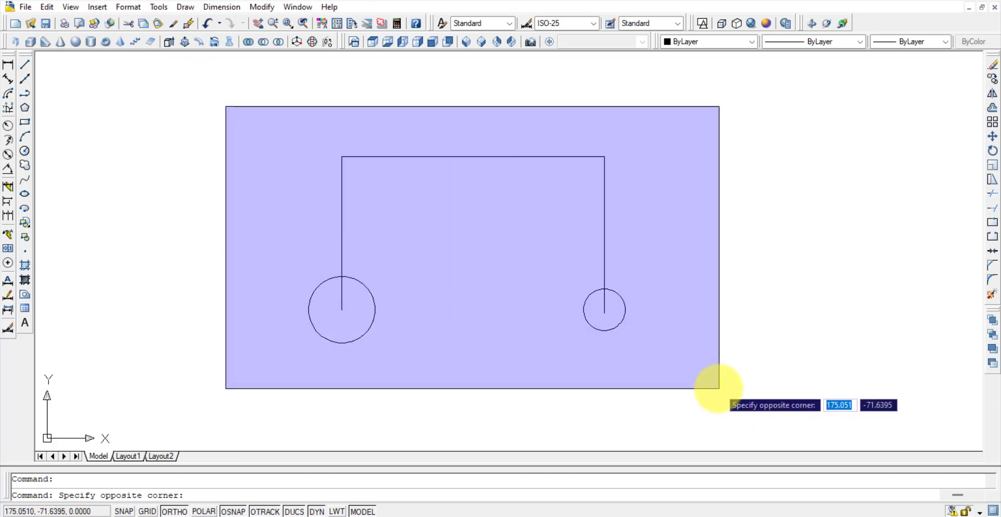
click(722, 392)
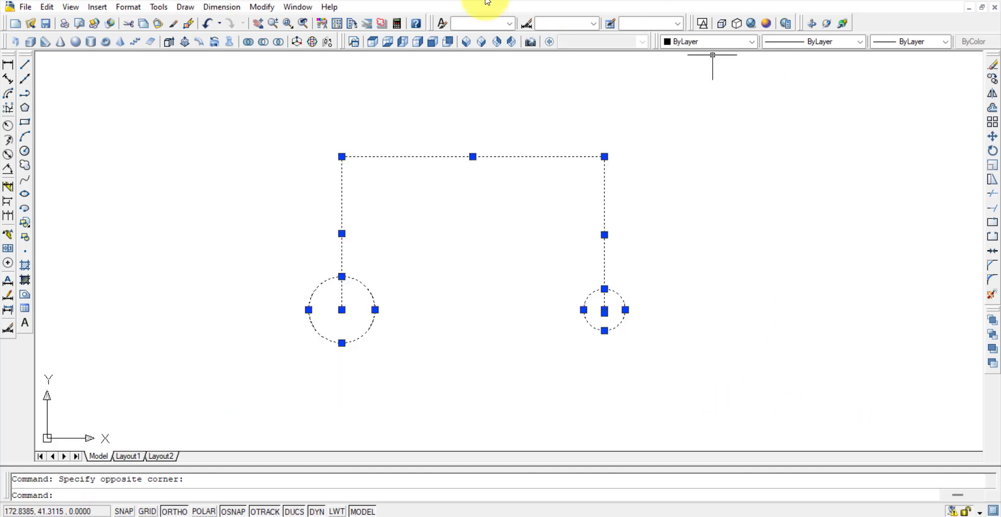
key(Escape)
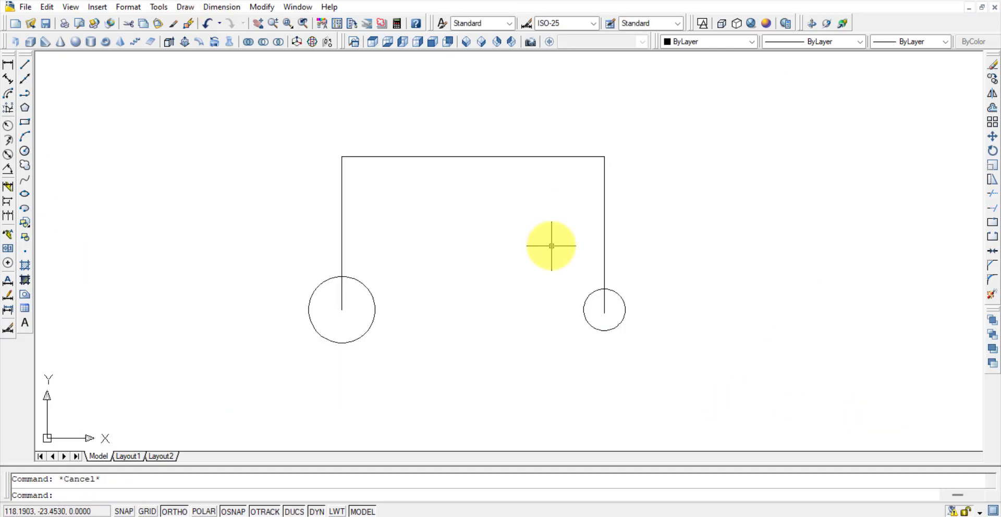
- Select the whole shape with a crossing selection from its lower right to its upper left, and clear the selection
click(695, 323)
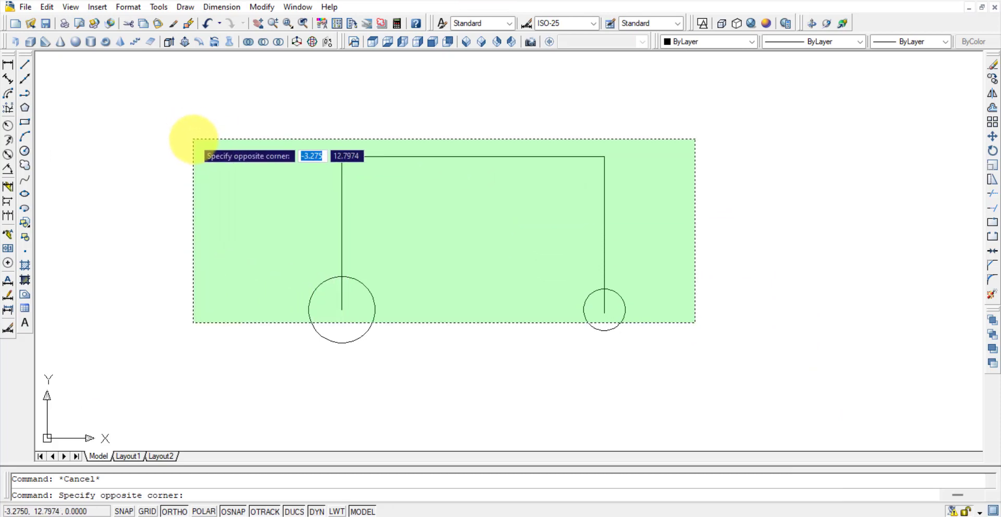
click(496, 415)
click(783, 401)
click(190, 84)
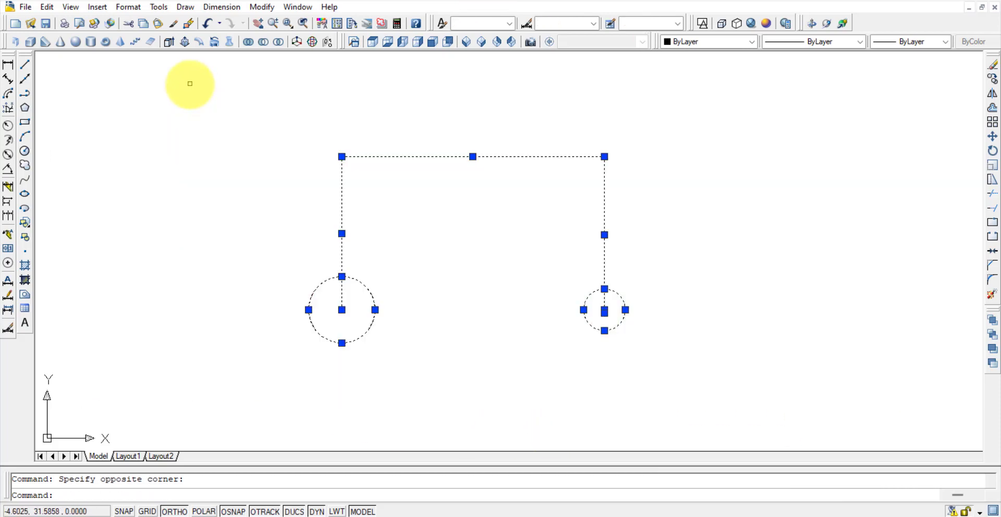
key(Escape)
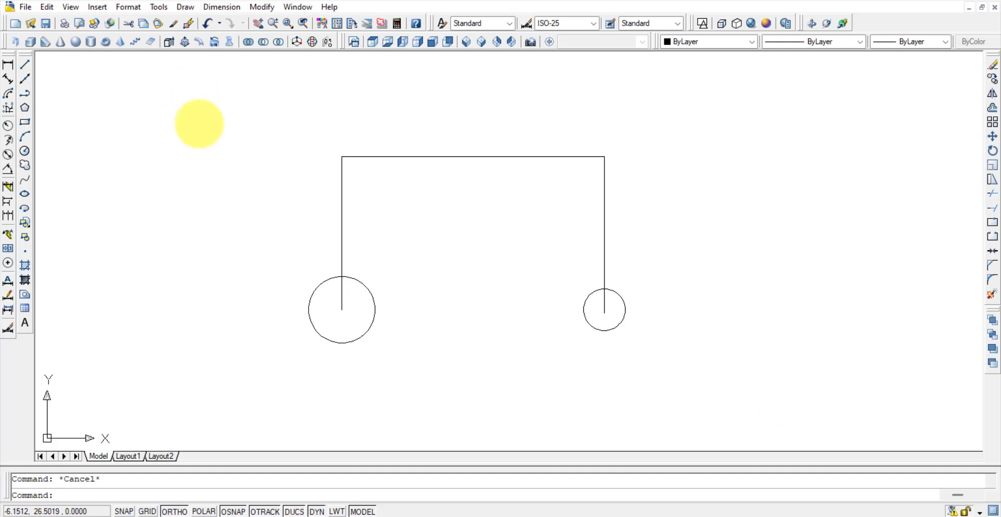
- Select both circles and all three lines with small crossing selections that only touch them, and clear the selection
click(655, 313)
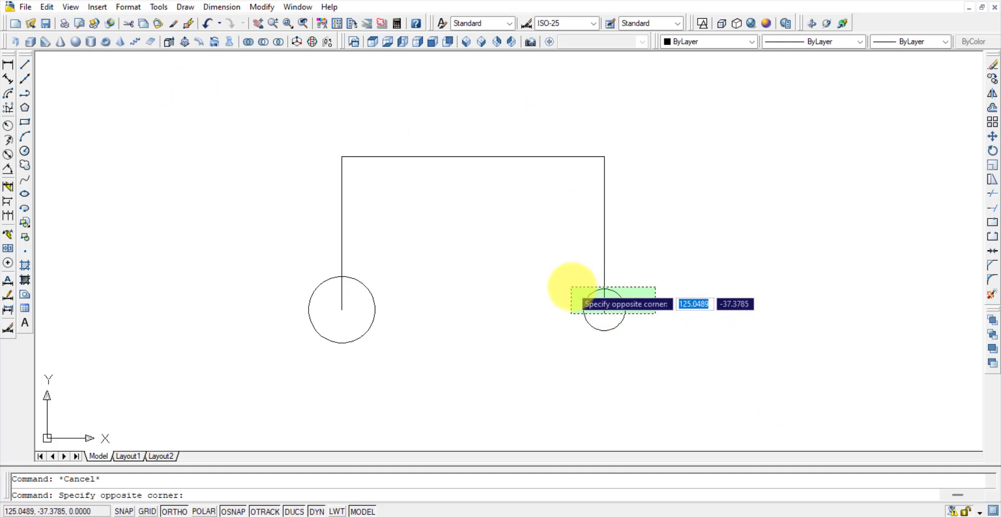
click(571, 288)
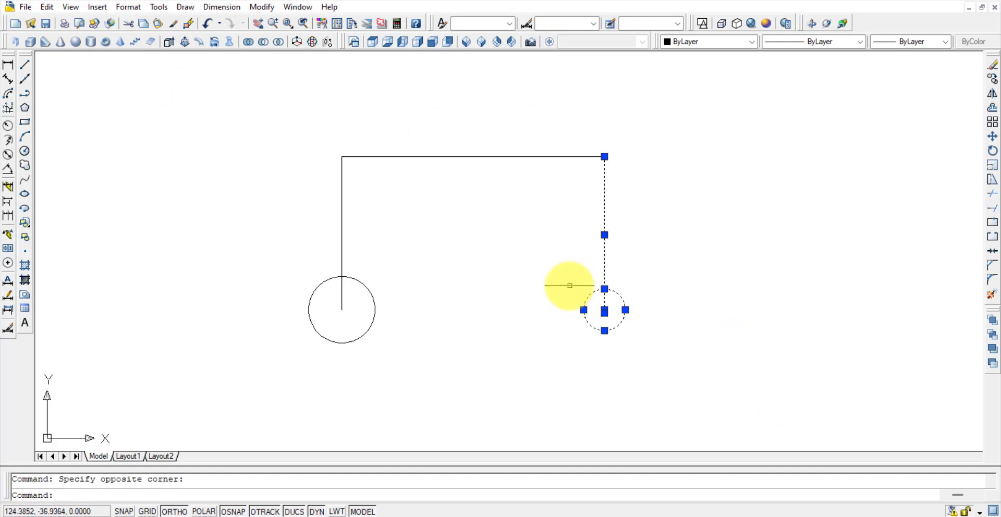
click(429, 309)
click(316, 280)
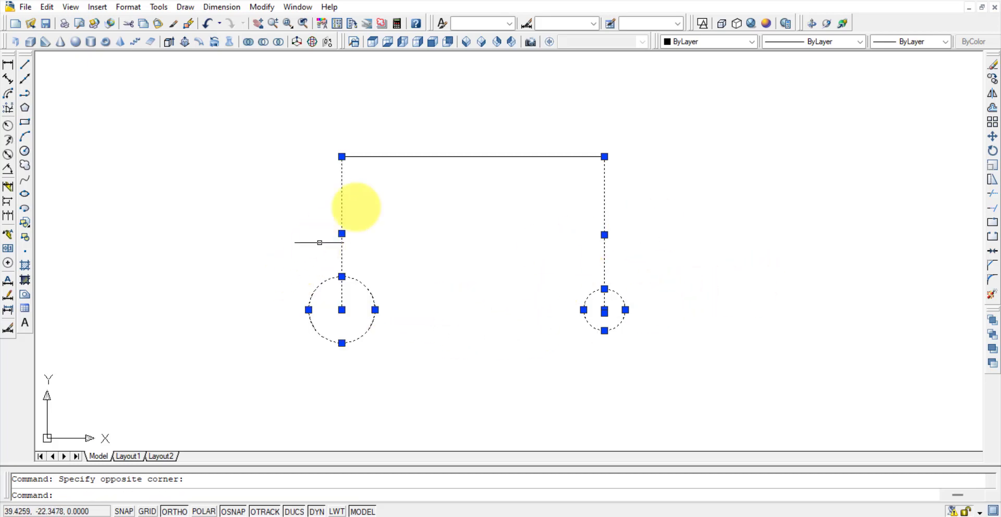
click(375, 172)
click(482, 107)
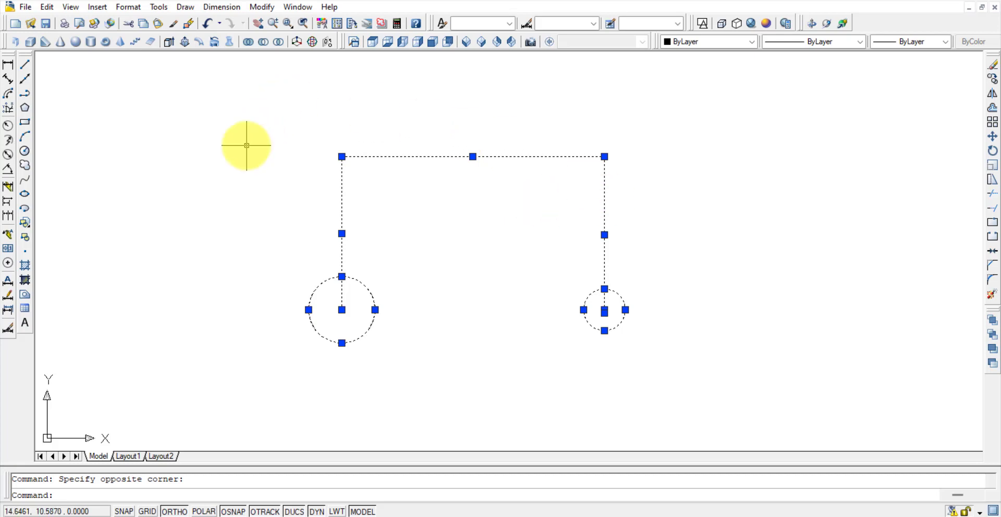
key(Escape)
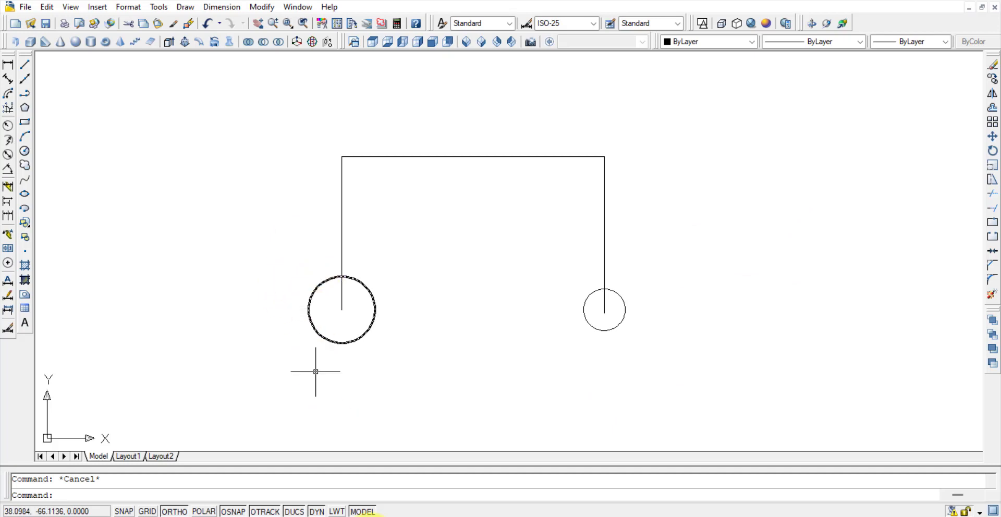
- Select the large circle with an enclosing window, add the small circle with a partial crossing selection, and clear the selection
click(240, 231)
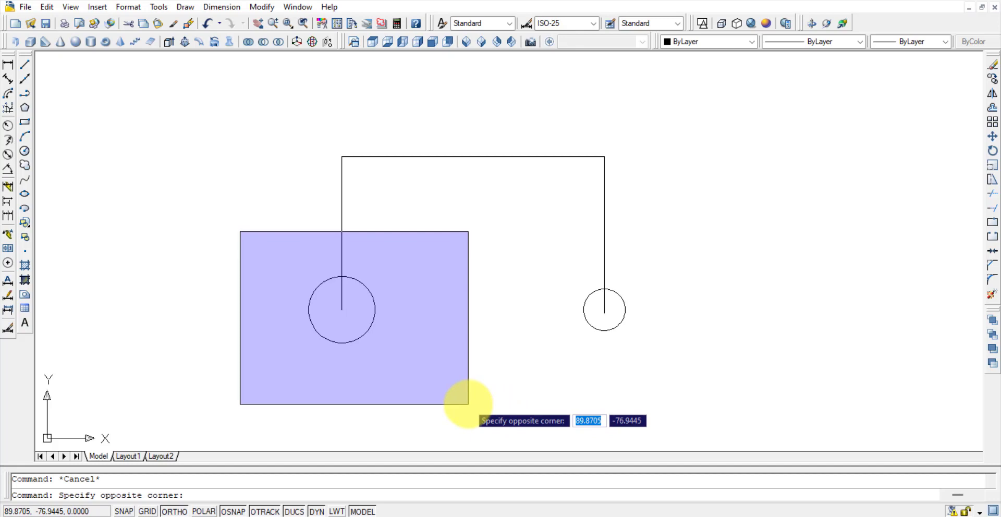
click(468, 404)
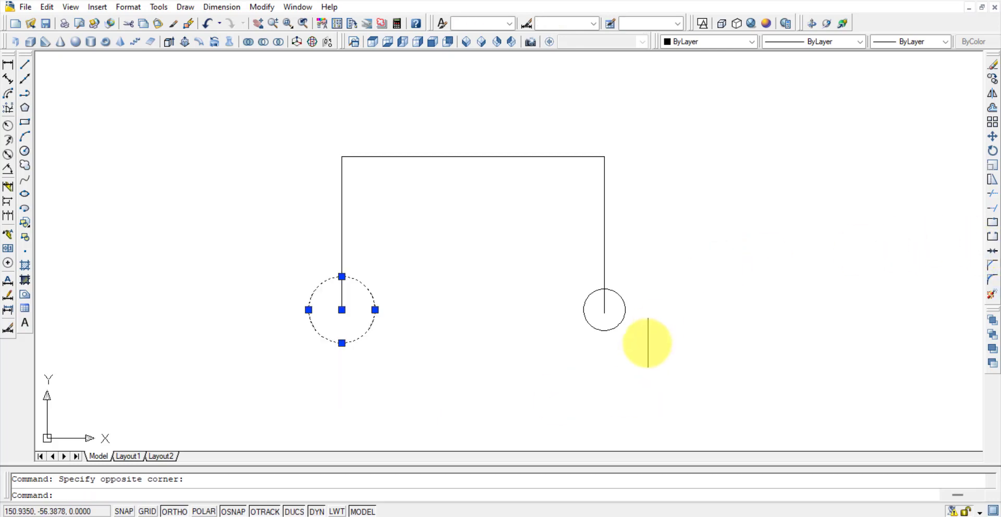
click(661, 354)
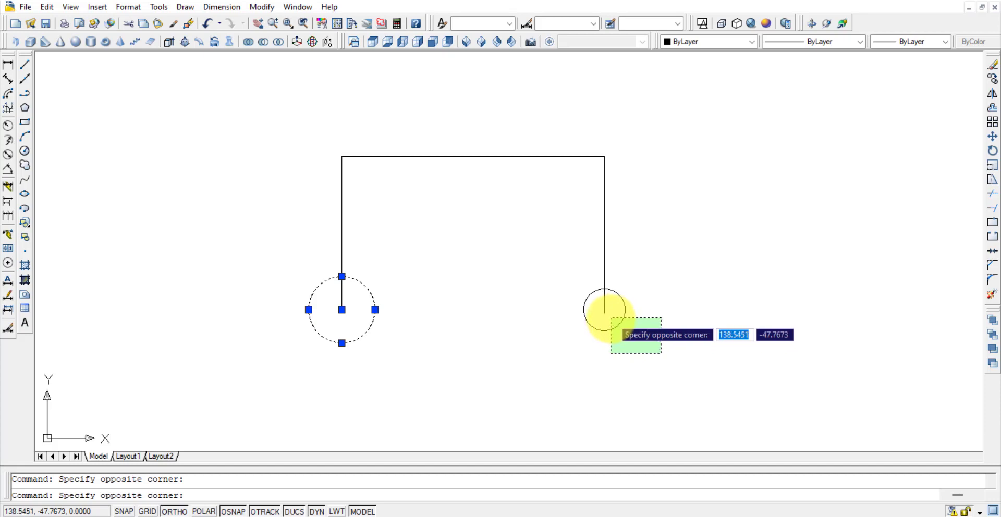
click(611, 318)
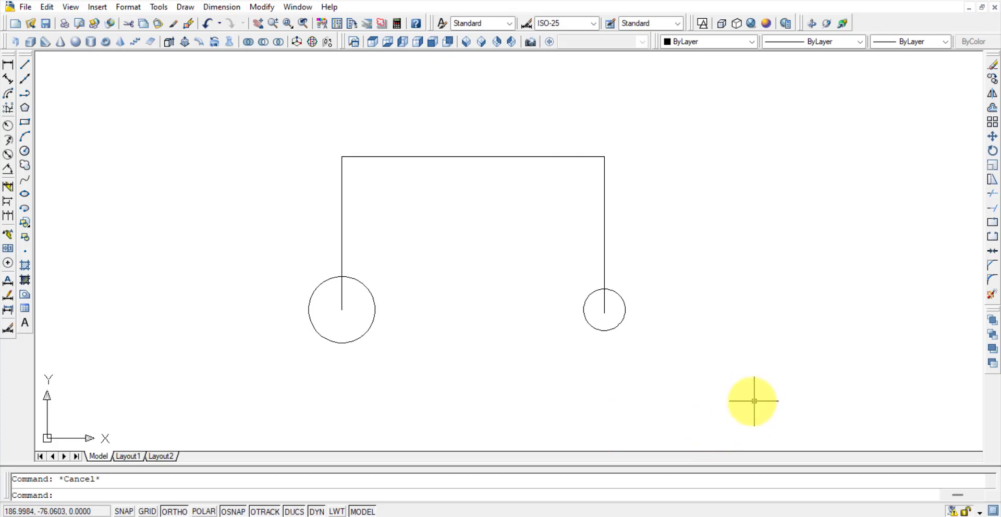
- Copy the frame with both circles horizontally to the right of the original, using the frame's upper right corner as base point
click(993, 79)
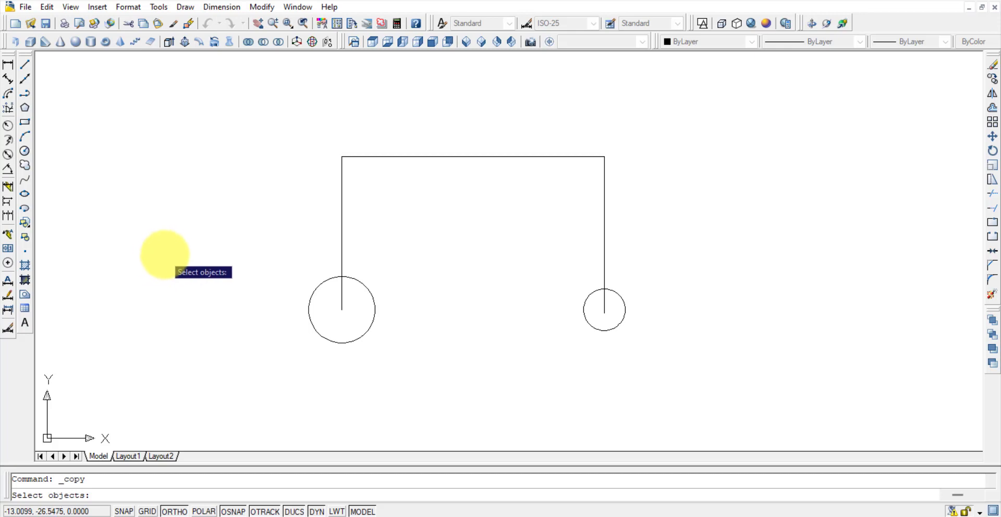
click(251, 113)
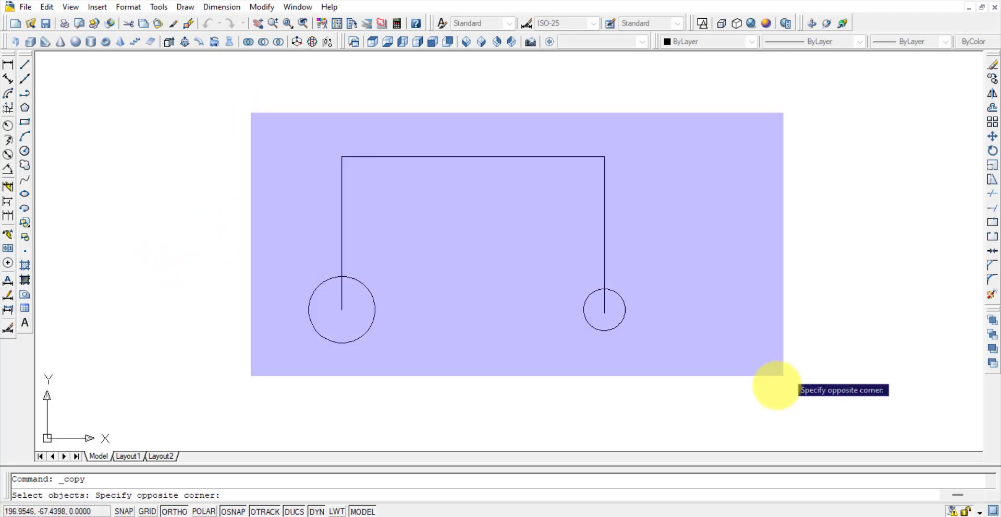
click(783, 375)
key(Return)
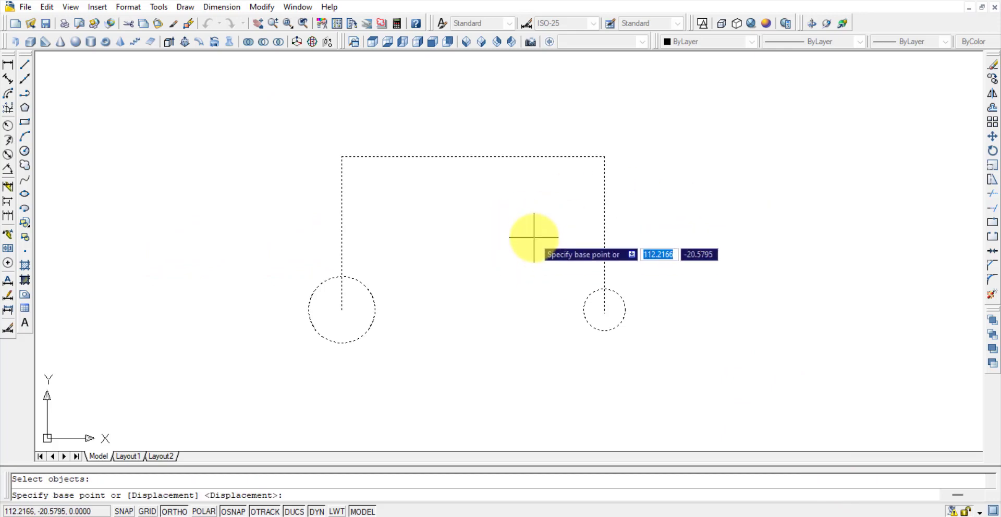
click(604, 156)
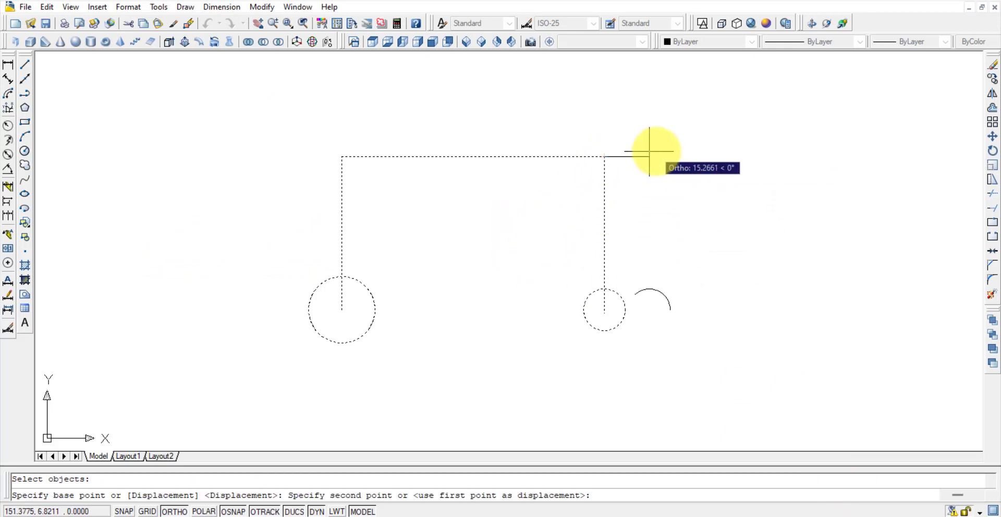
click(944, 135)
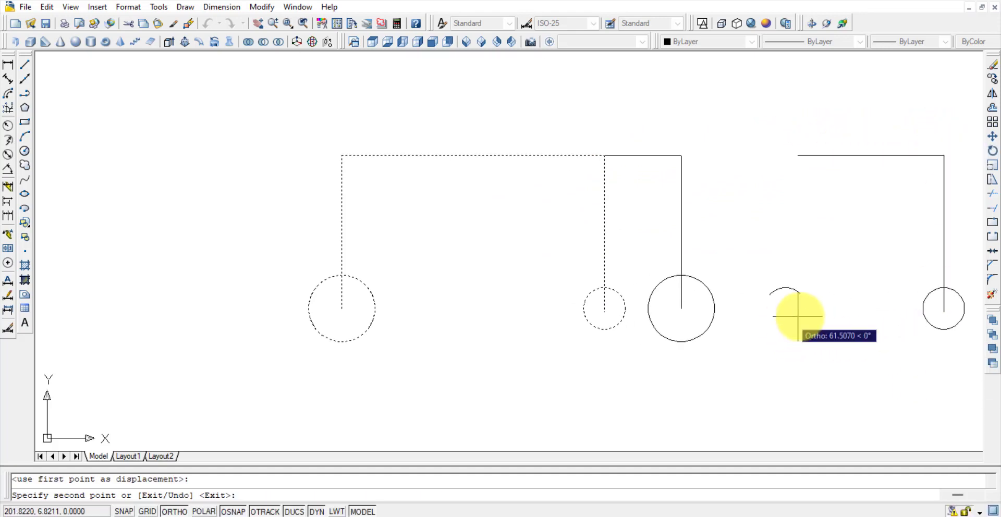
key(Escape)
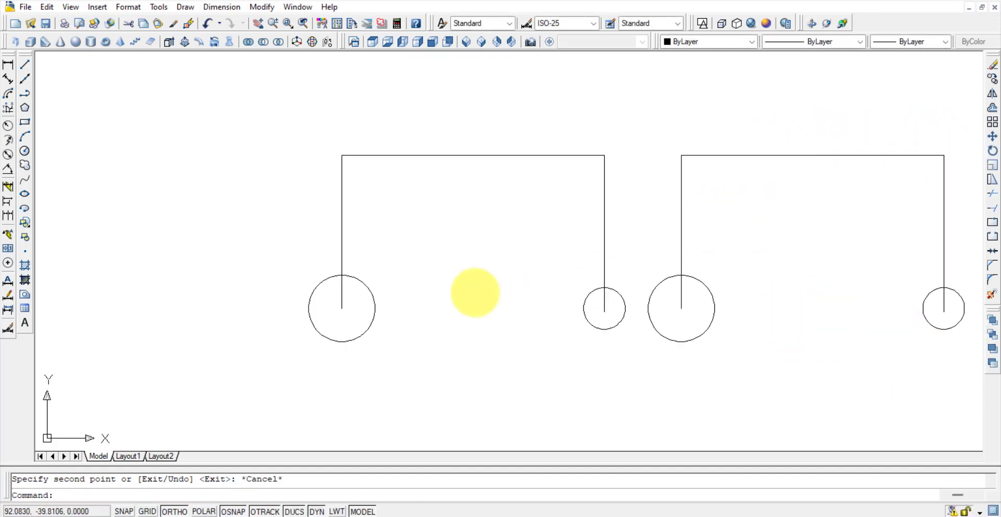
- Zoom to the drawing extents to examine the original shape and its copy side by side
scroll(879, 303, down, 2)
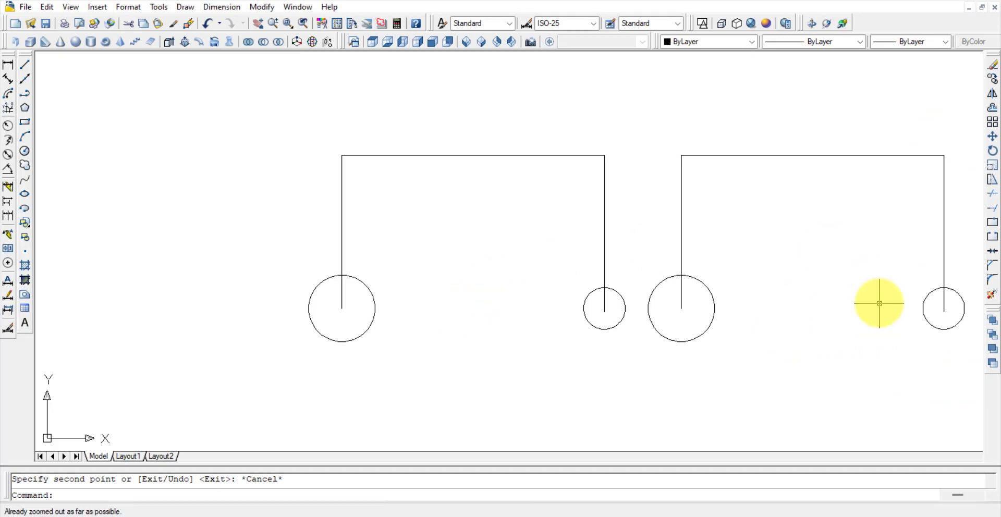
text(z)
key(Return)
text(e)
key(Return)
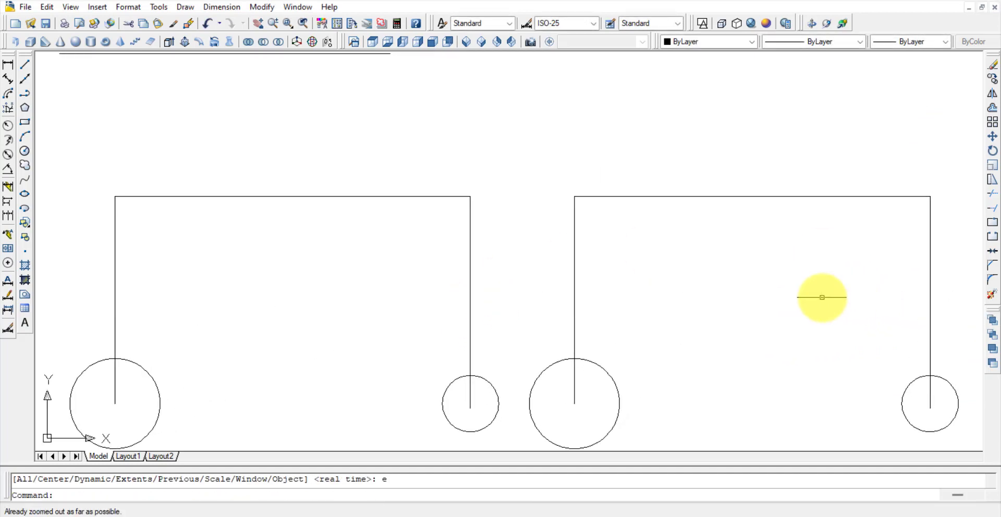
scroll(730, 292, up, 2)
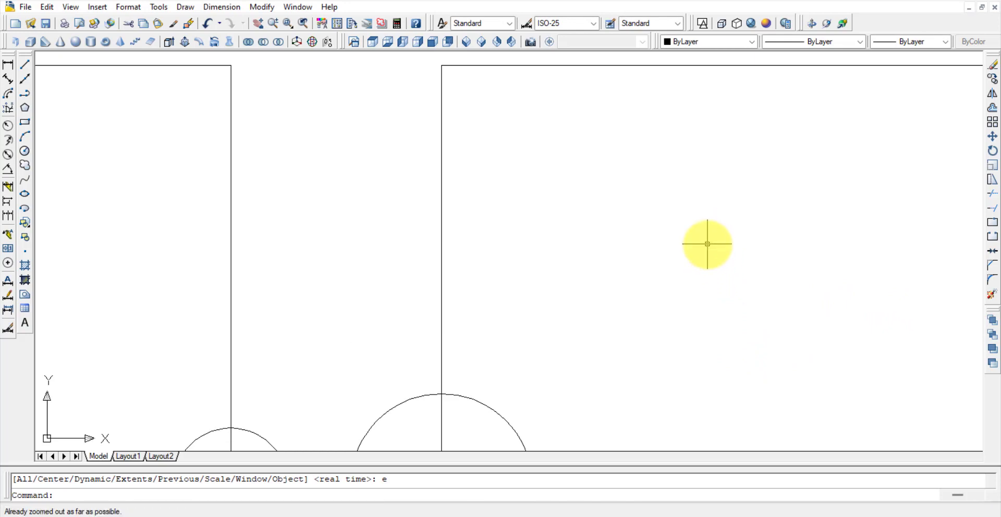
scroll(720, 248, down, 3)
key(Return)
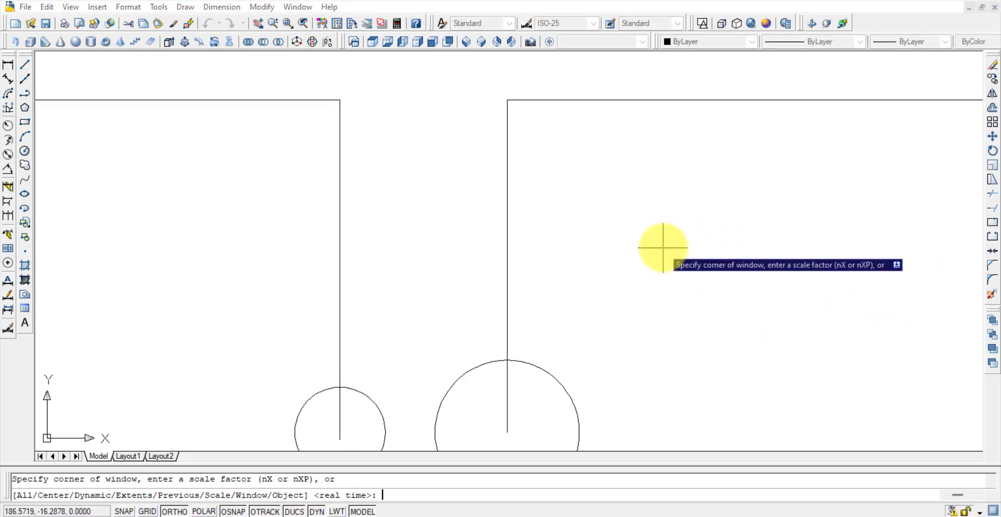
text(e)
key(Return)
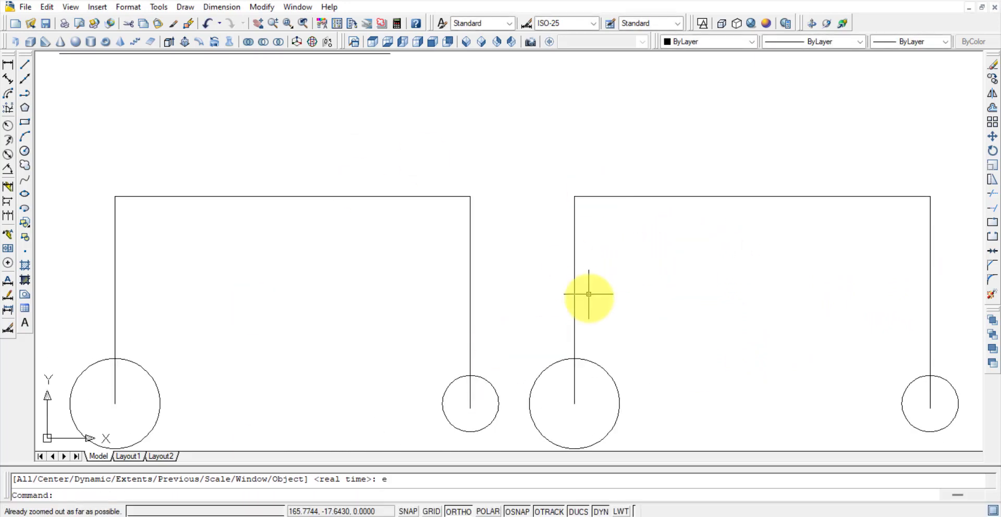
- Copy all objects straight up, from the left large circle's centre to the left frame's upper left corner
click(974, 337)
click(116, 192)
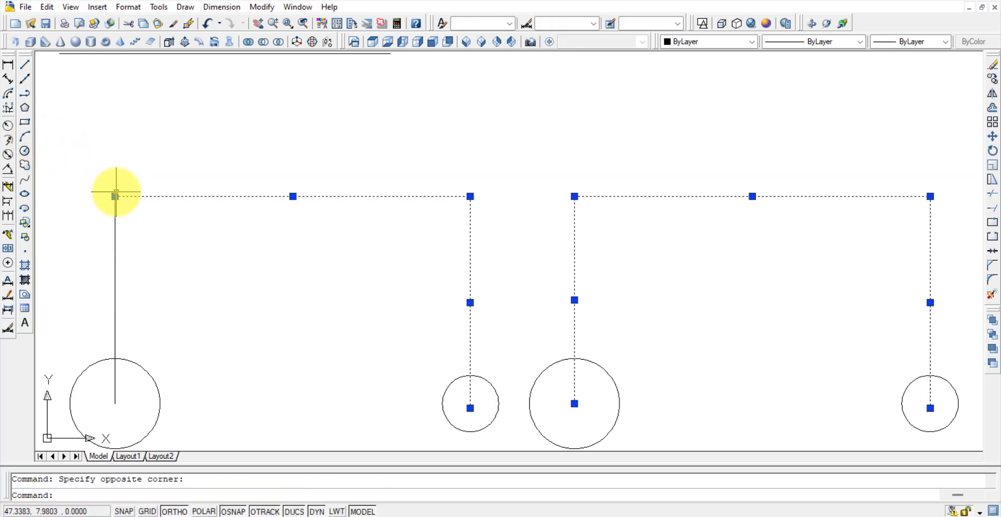
key(ctrl+a)
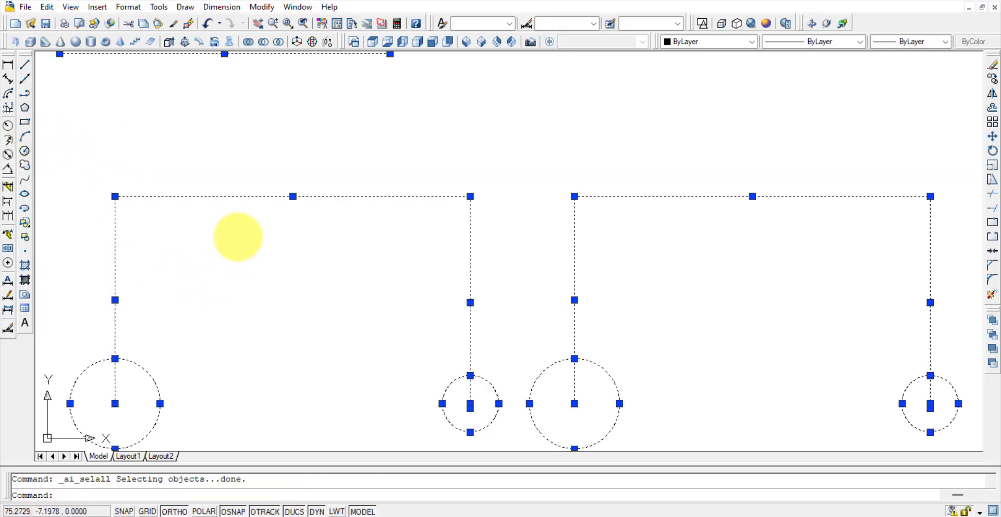
click(994, 81)
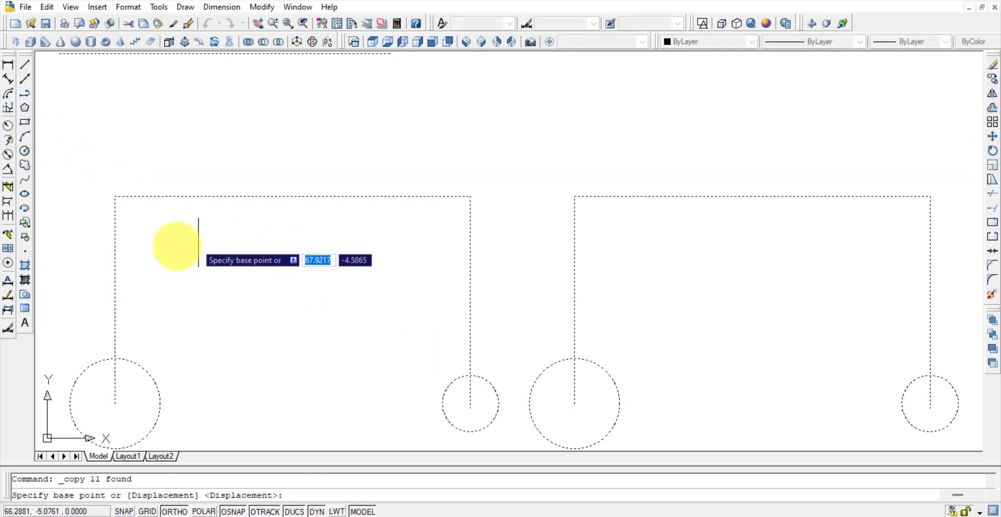
click(115, 404)
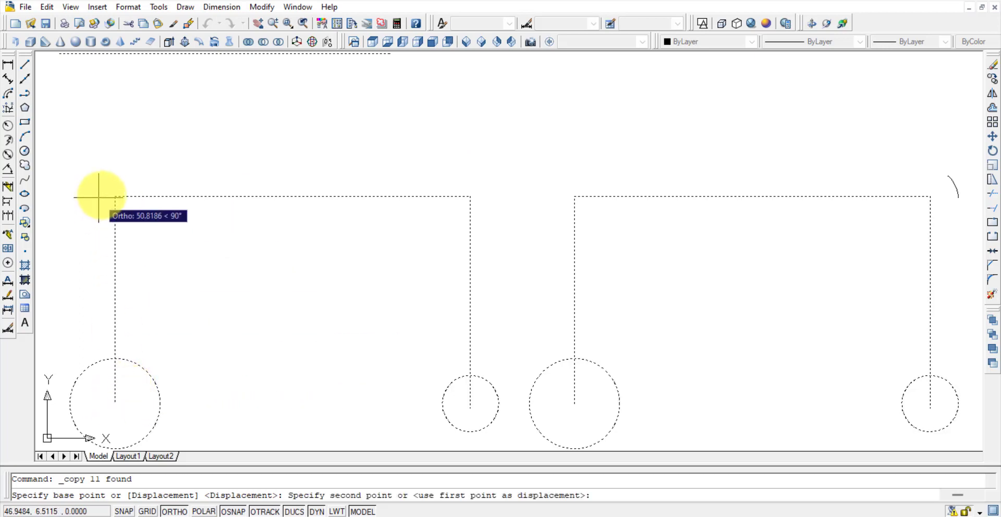
click(115, 197)
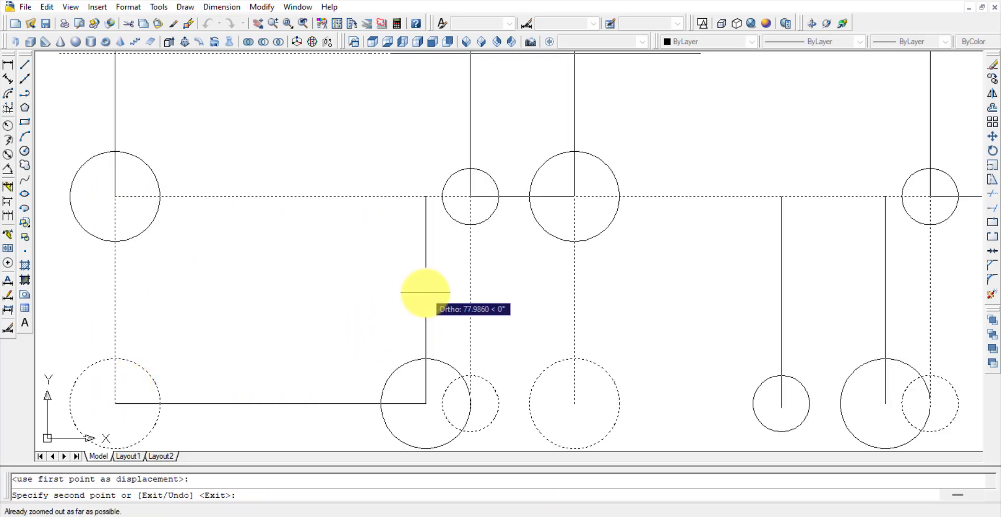
key(Escape)
- Copy the whole group horizontally once to each side of the original, using the lower left circle's centre as base point
text(z)
key(Return)
text(e)
key(Return)
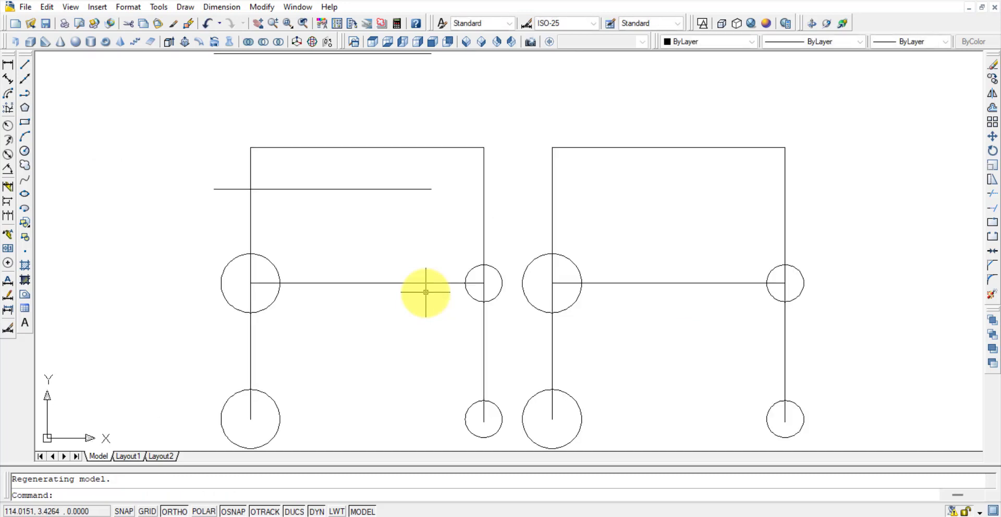
scroll(484, 285, down, 3)
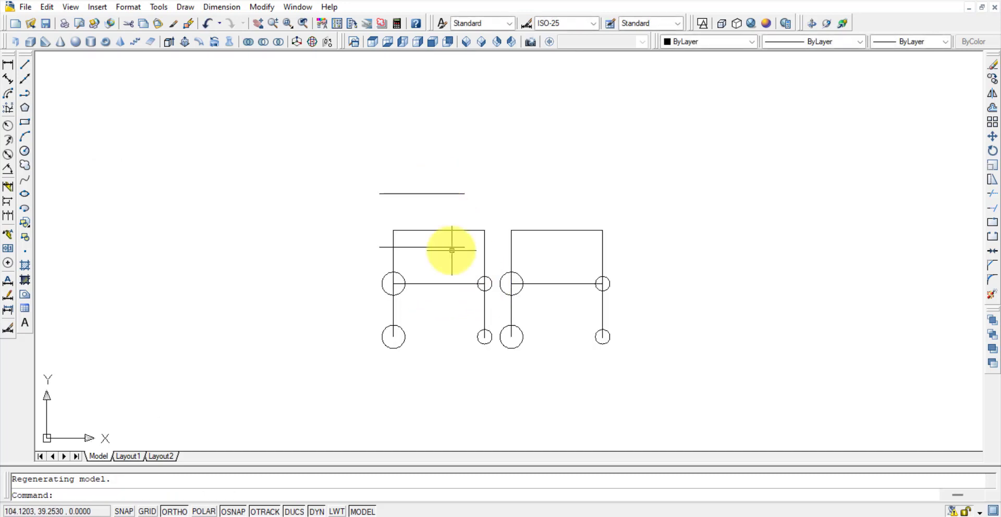
scroll(557, 336, down, 2)
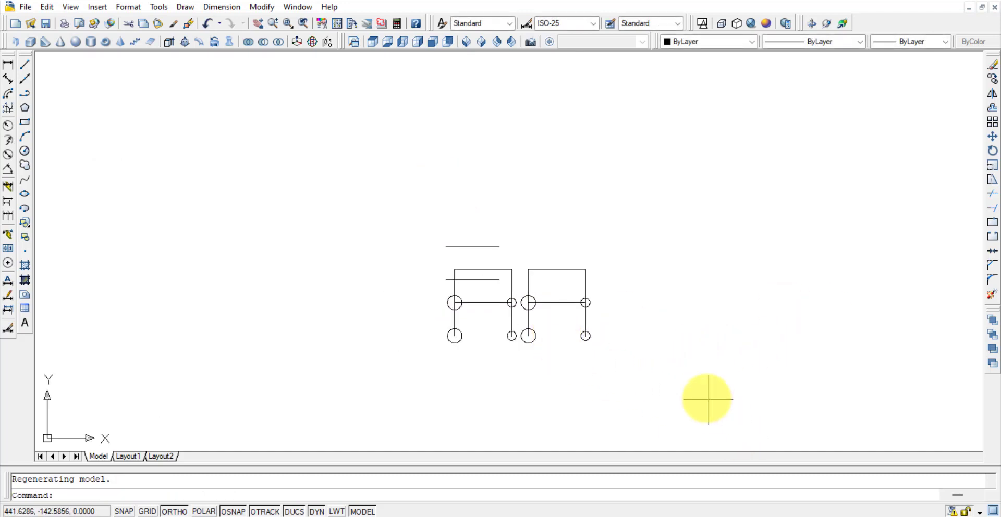
click(707, 398)
click(381, 202)
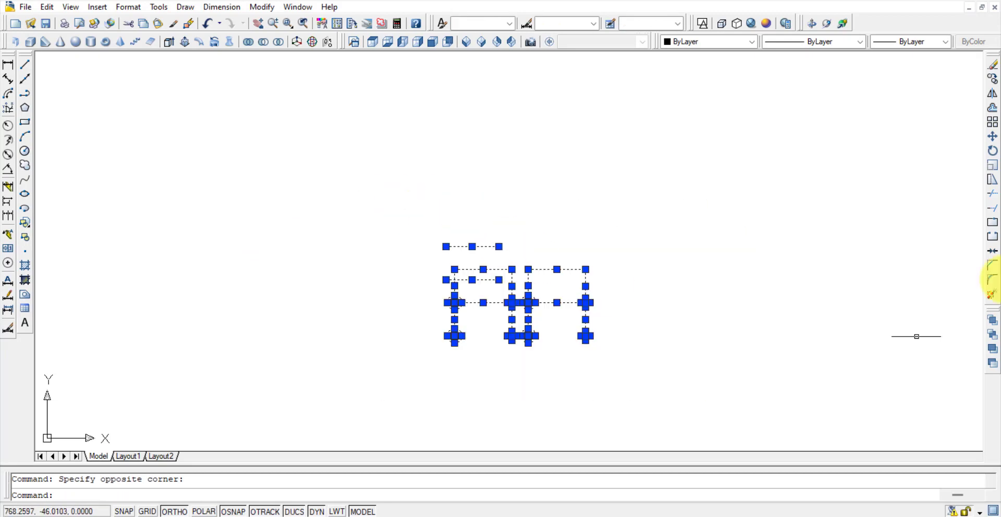
click(993, 80)
click(455, 335)
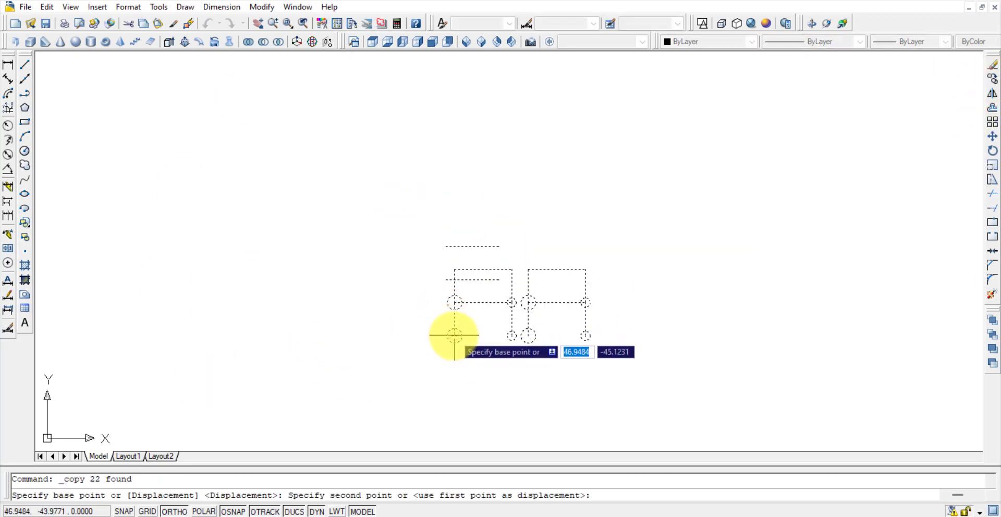
click(125, 265)
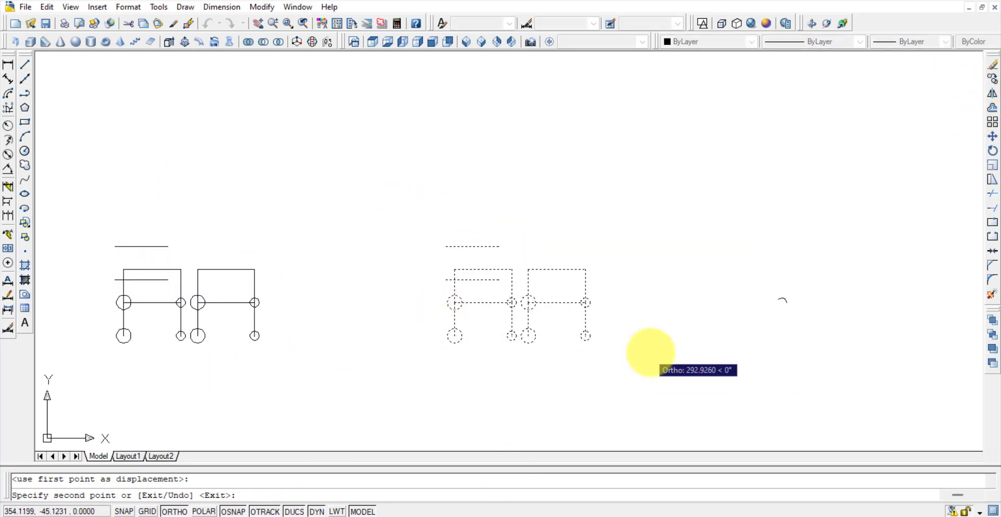
click(710, 183)
click(672, 237)
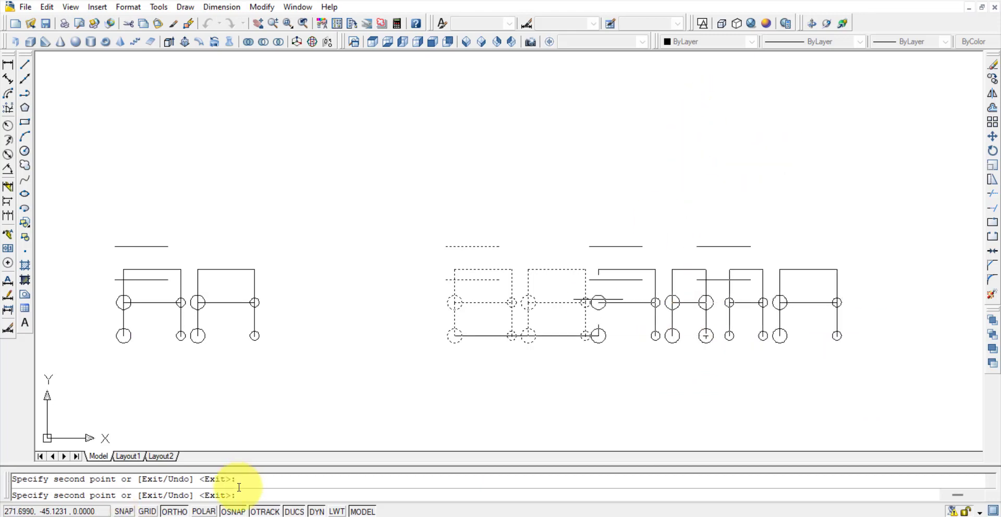
- Turn Ortho off and place seven more copies of the group at free positions around the original, then end the copying
click(175, 511)
click(690, 202)
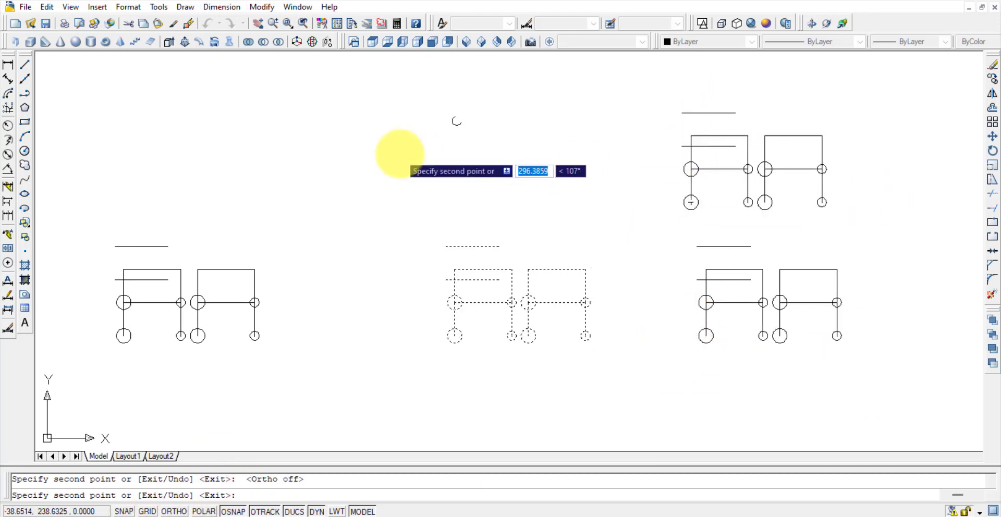
click(400, 155)
click(148, 155)
click(256, 432)
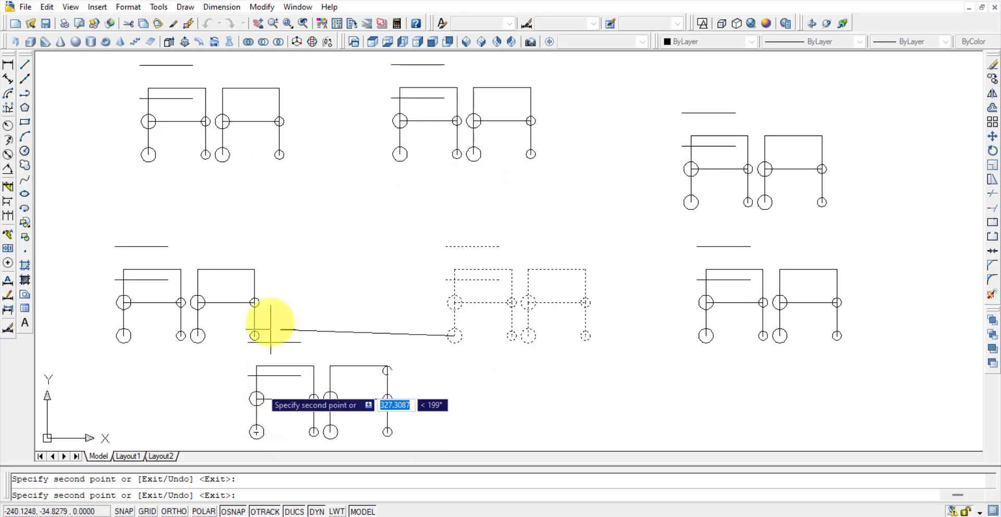
click(280, 255)
click(530, 202)
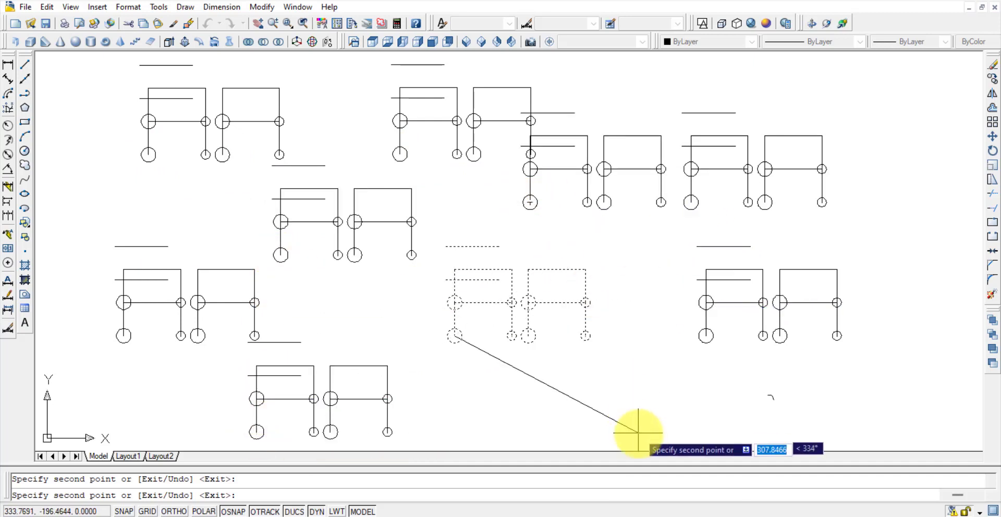
click(699, 414)
key(Escape)
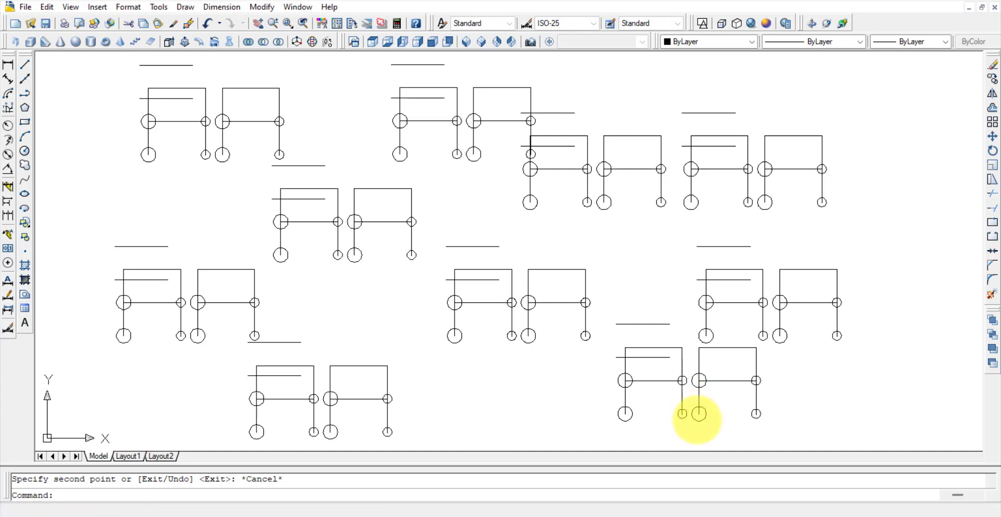
- Select every object in the drawing and erase it
mouse_move(829, 329)
middle_down()
mouse_move(714, 324)
mouse_move(718, 309)
middle_up()
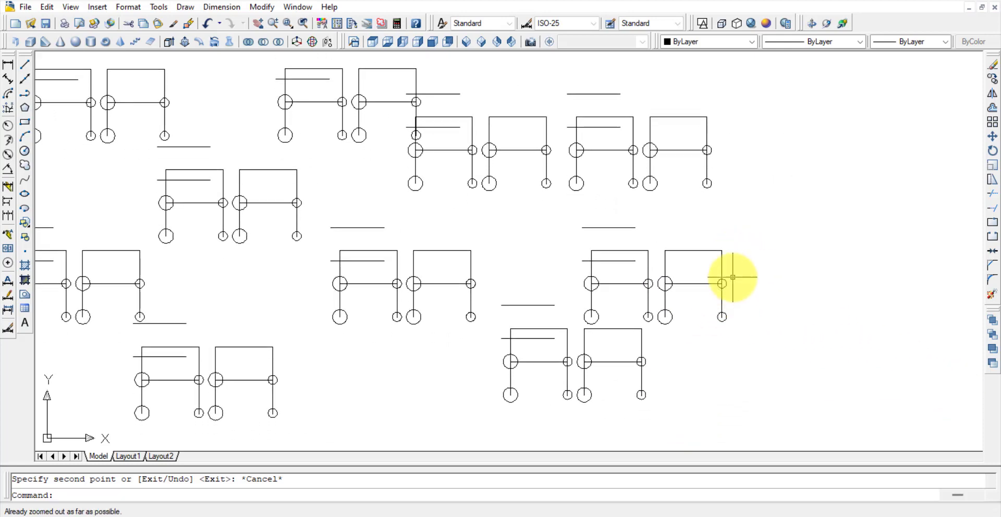
key(ctrl+a)
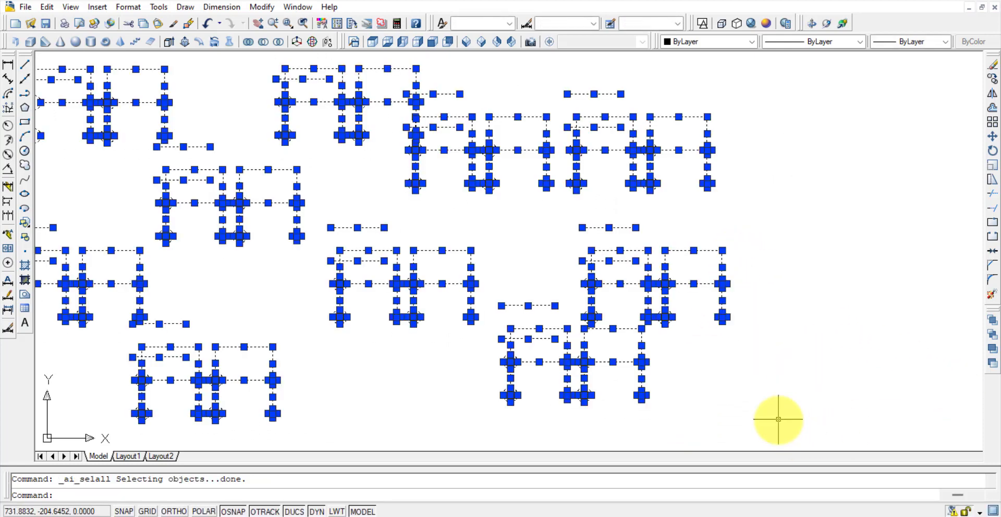
key(Delete)
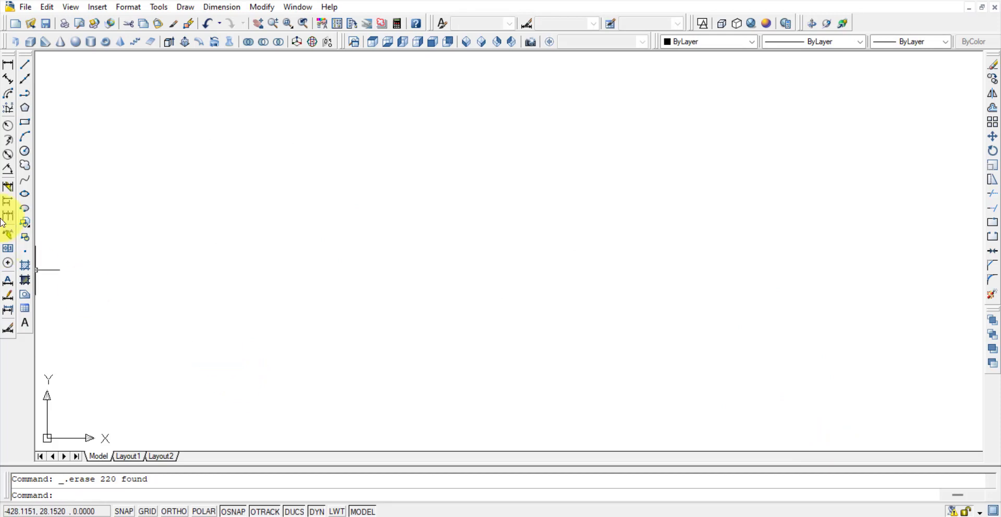
- With Ortho on, draw a closed I-shaped outline of connected lines with a sloped segment at the right end of its top edge
click(25, 65)
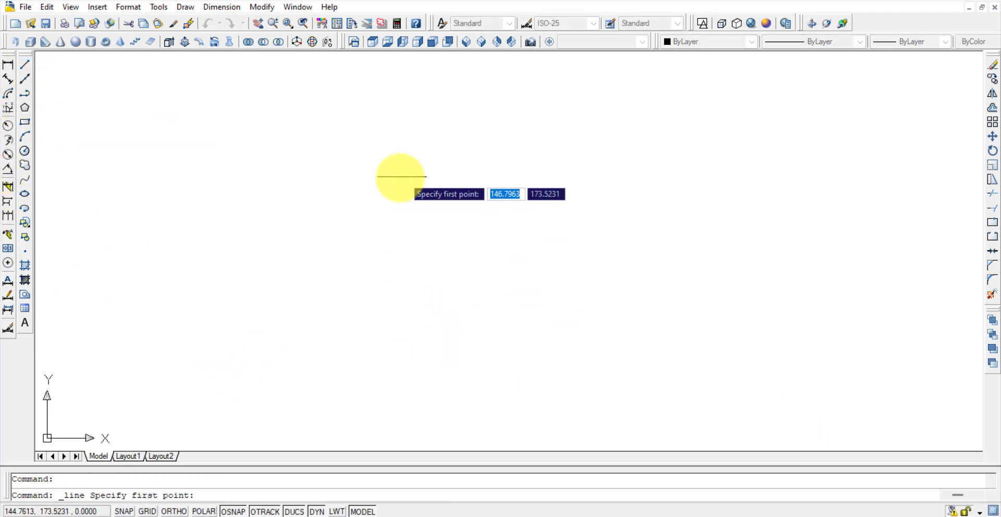
click(457, 185)
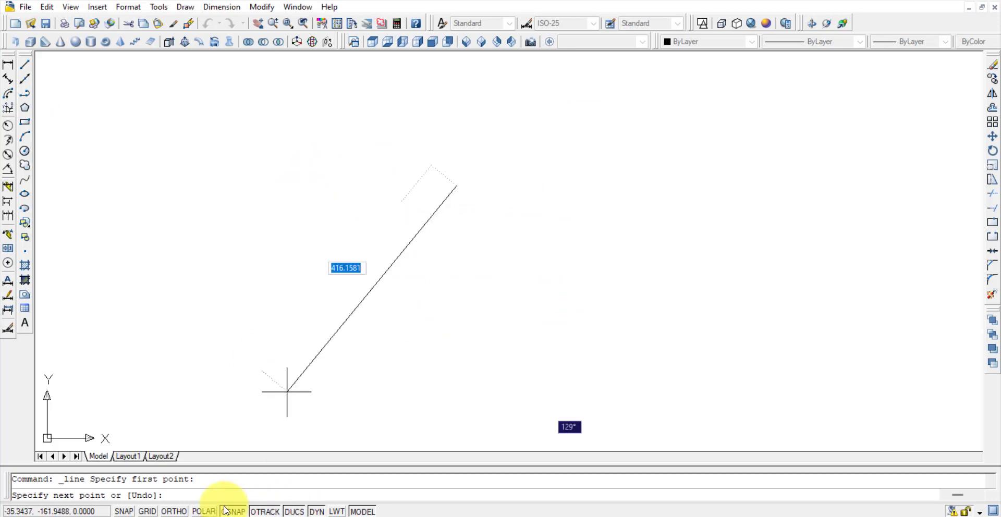
click(175, 511)
click(262, 248)
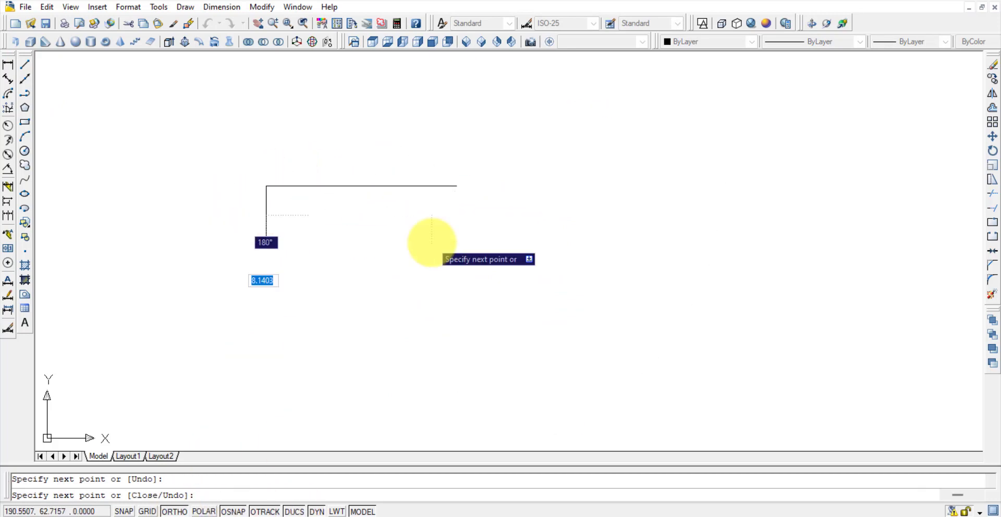
click(343, 246)
click(327, 386)
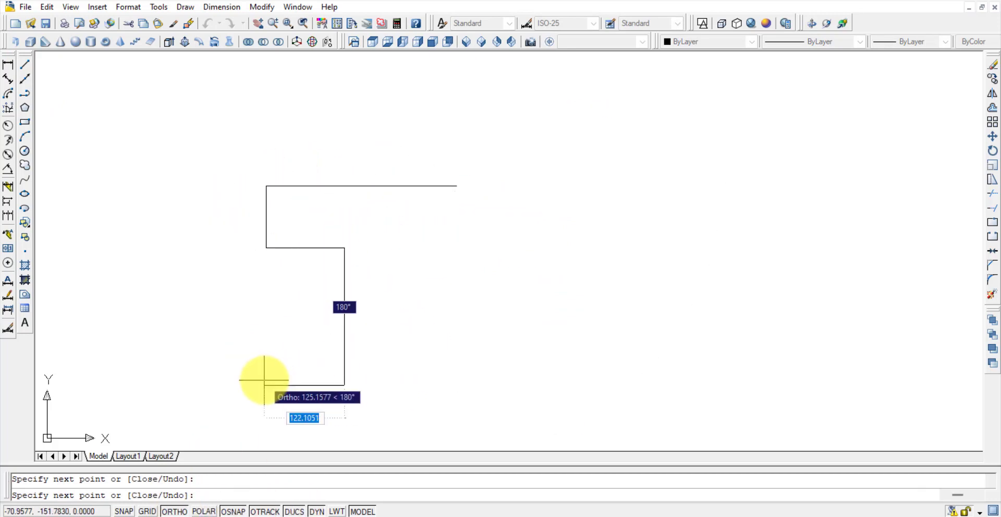
click(264, 385)
click(264, 438)
click(493, 438)
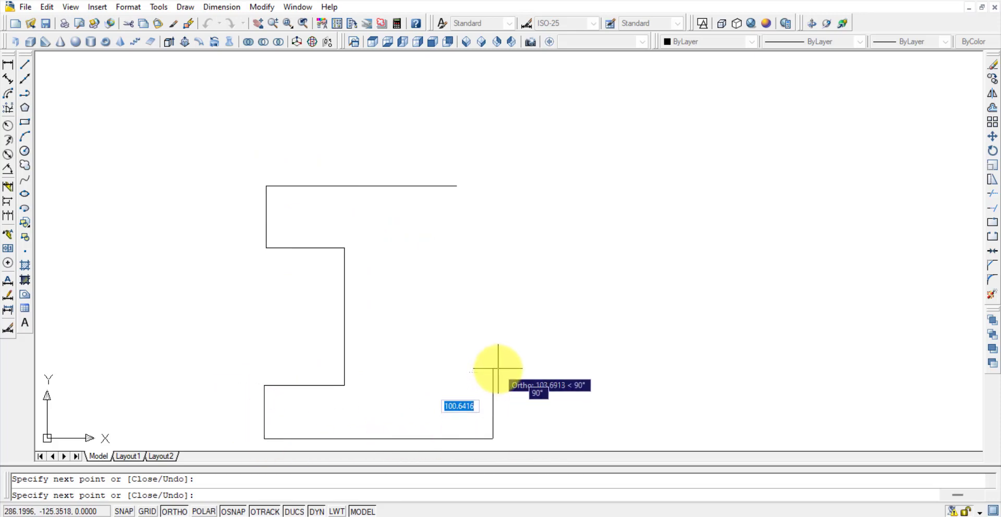
click(493, 368)
click(422, 368)
click(422, 248)
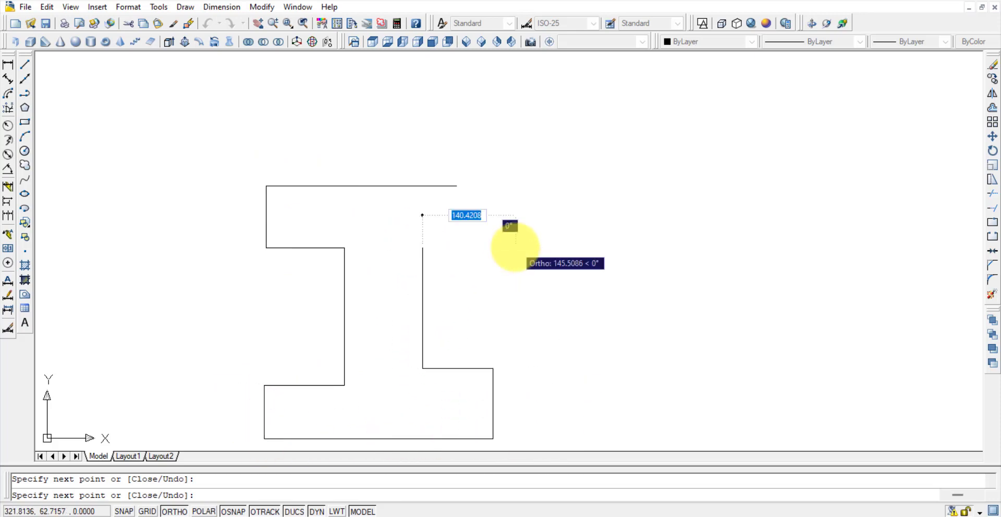
click(514, 247)
click(501, 168)
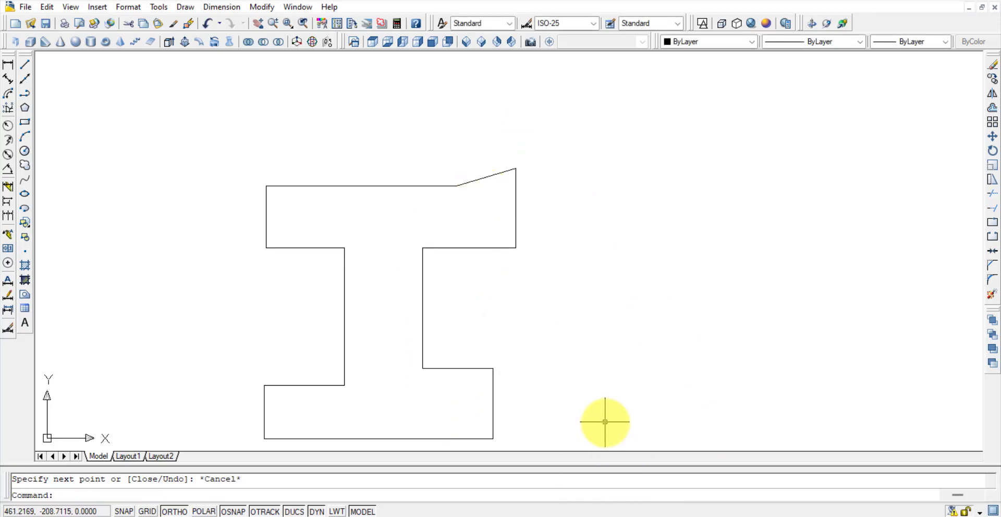
- Draw a closed, reversed C-shaped outline with a straight right side and a longer lower arm beside the I-shaped outline
middle_drag(552, 376, 552, 306)
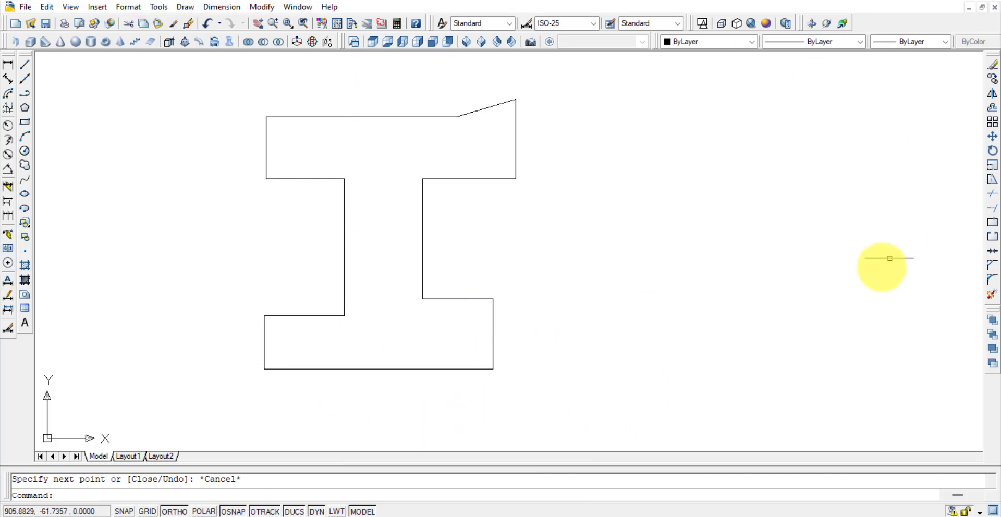
middle_drag(469, 367, 468, 367)
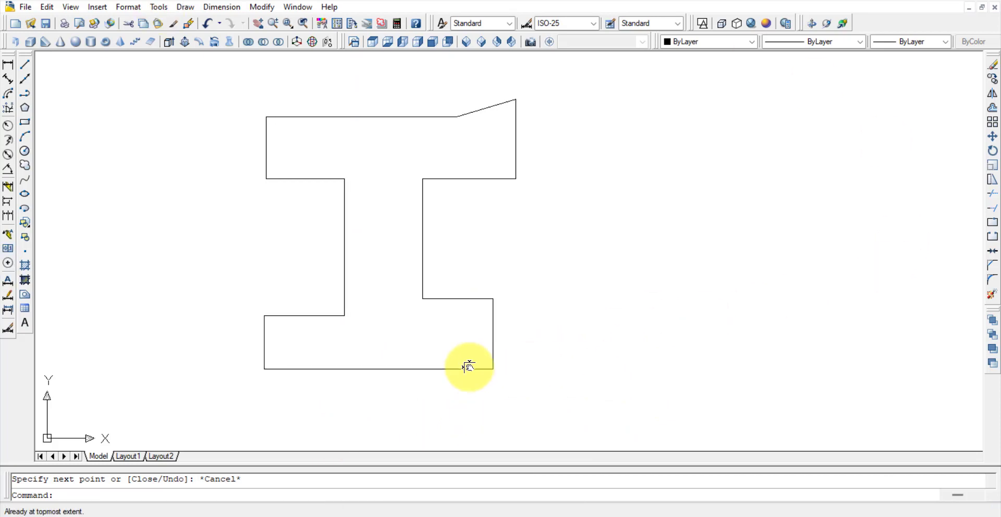
click(23, 67)
click(747, 124)
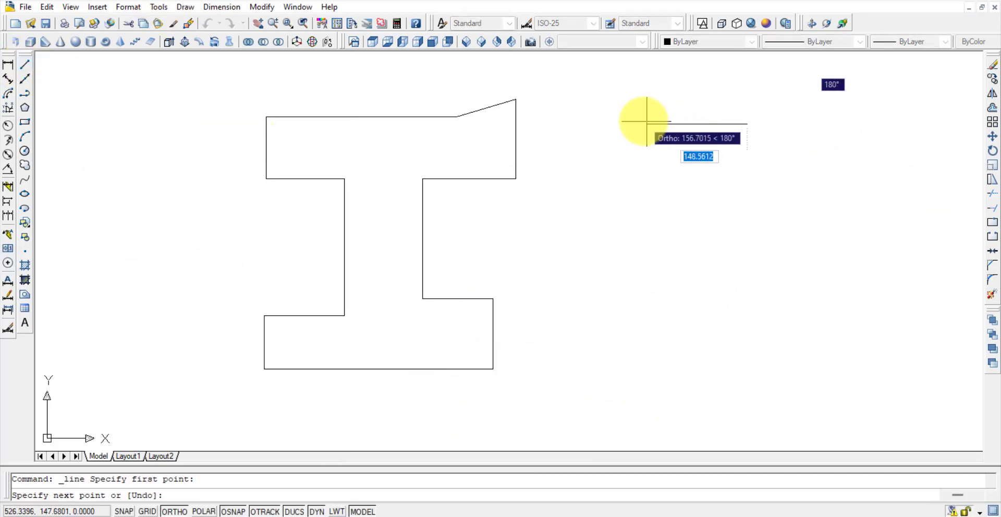
click(644, 124)
click(647, 186)
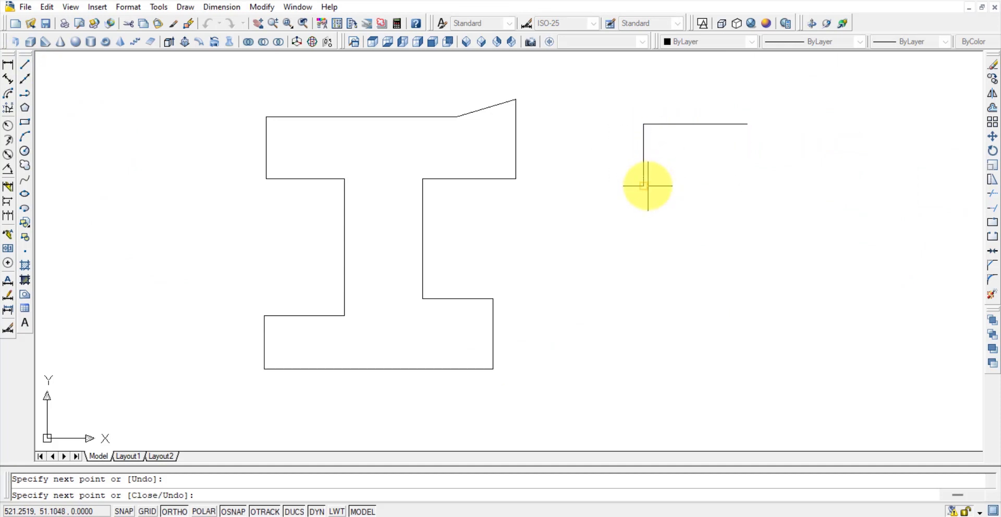
click(720, 186)
click(721, 338)
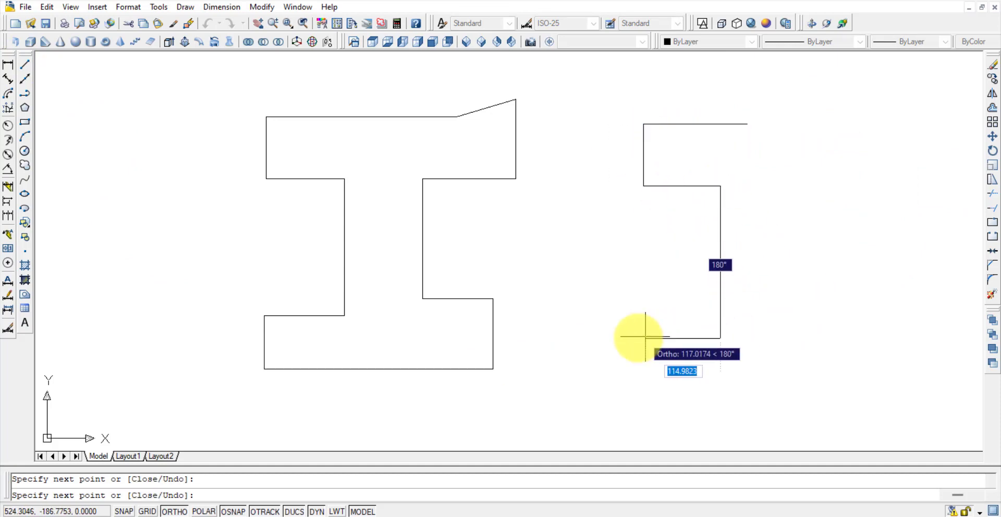
click(570, 338)
click(571, 424)
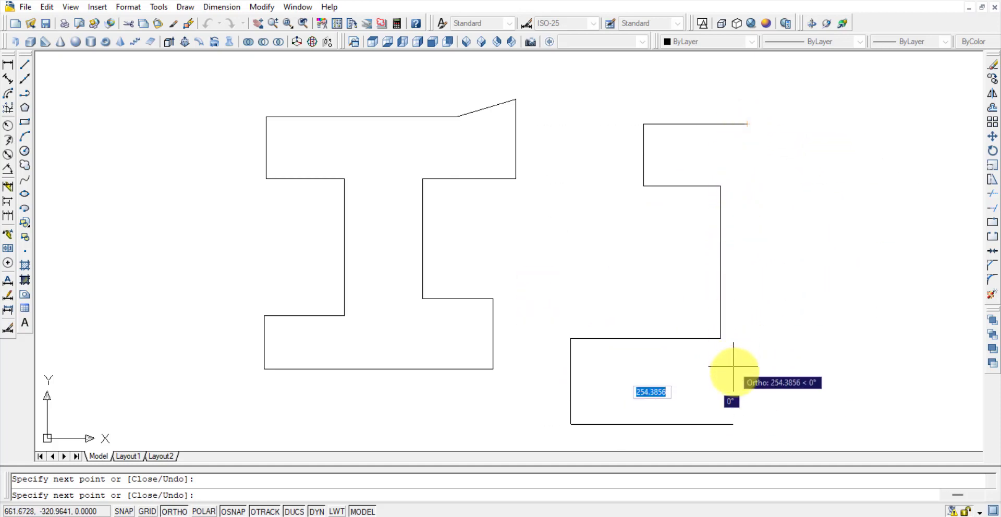
click(746, 416)
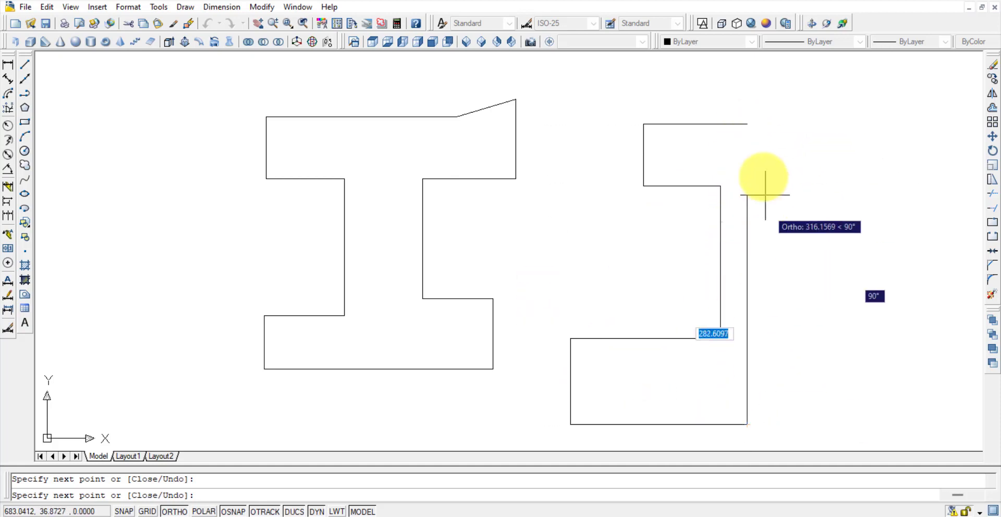
click(747, 123)
key(Escape)
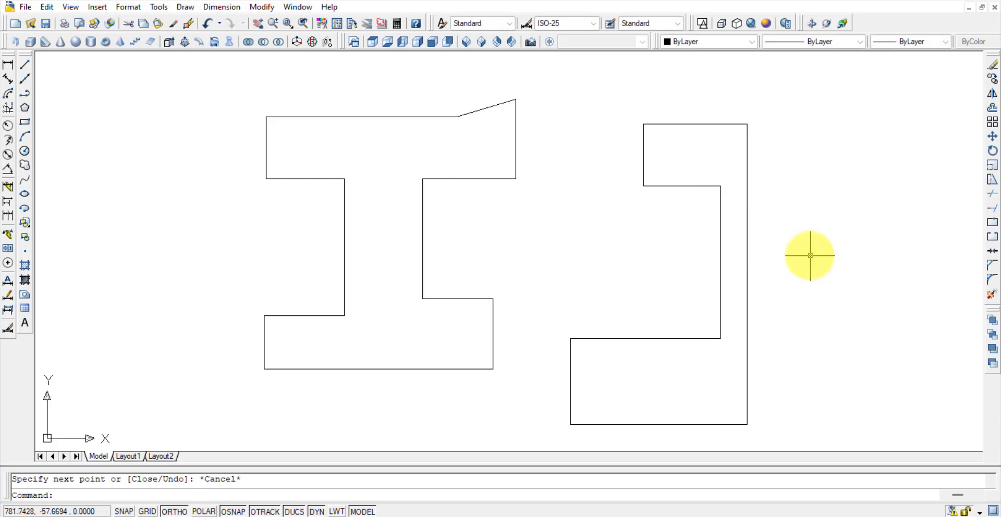
- Mirror the reversed C-shaped outline, except its long right side, about that vertical side and keep the source lines
click(991, 94)
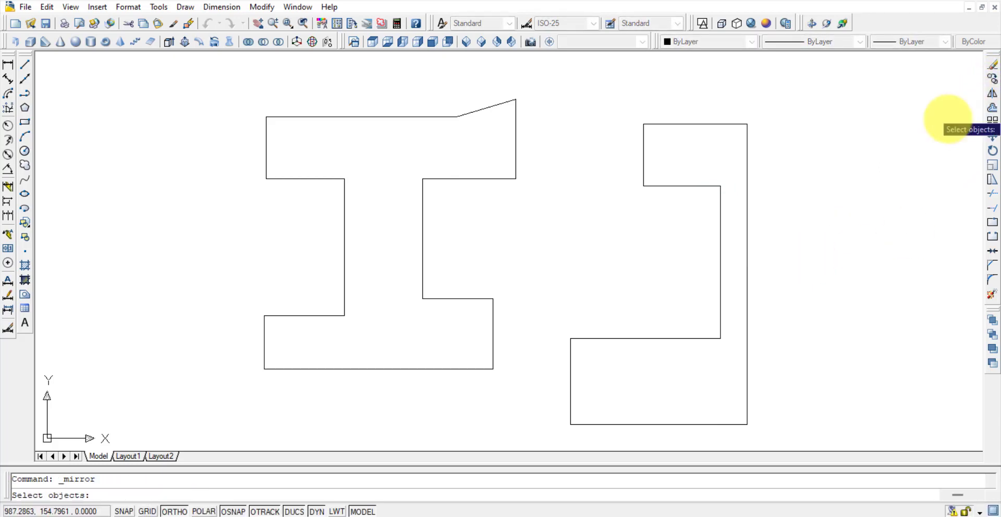
click(733, 145)
click(662, 103)
click(729, 250)
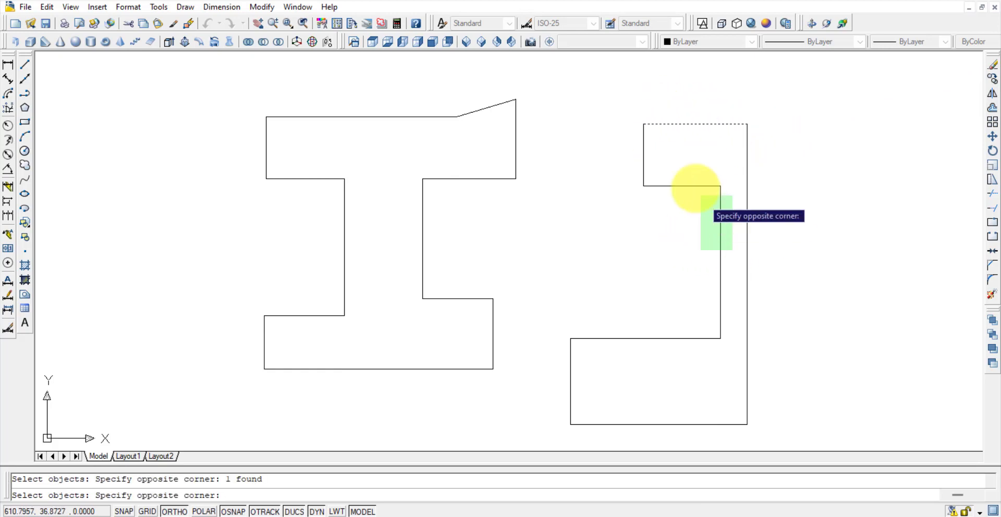
click(602, 118)
click(648, 352)
click(554, 261)
click(664, 433)
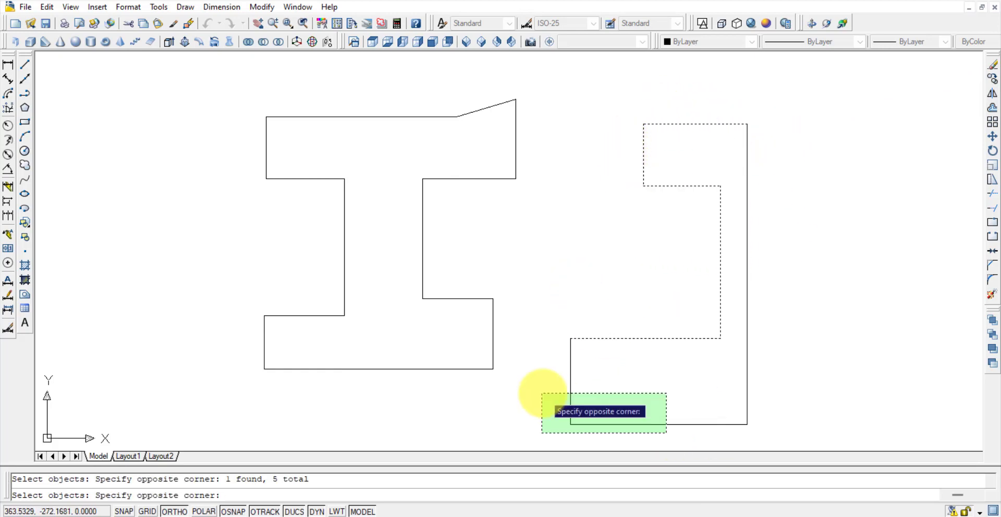
click(542, 394)
key(Return)
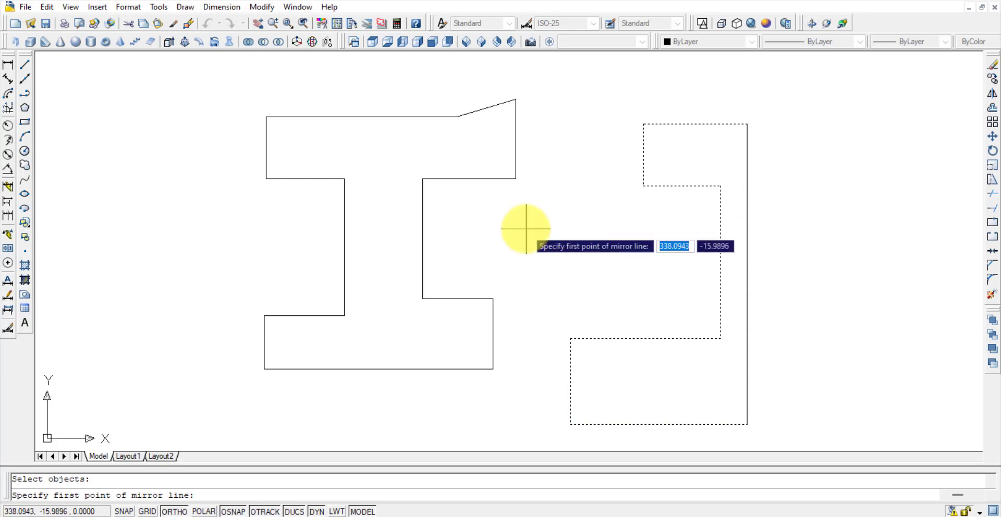
click(746, 122)
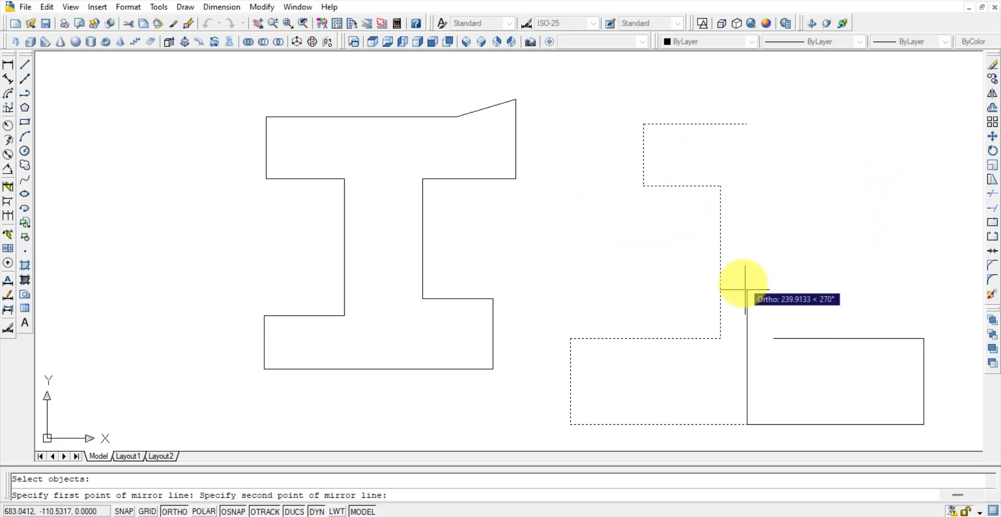
click(743, 421)
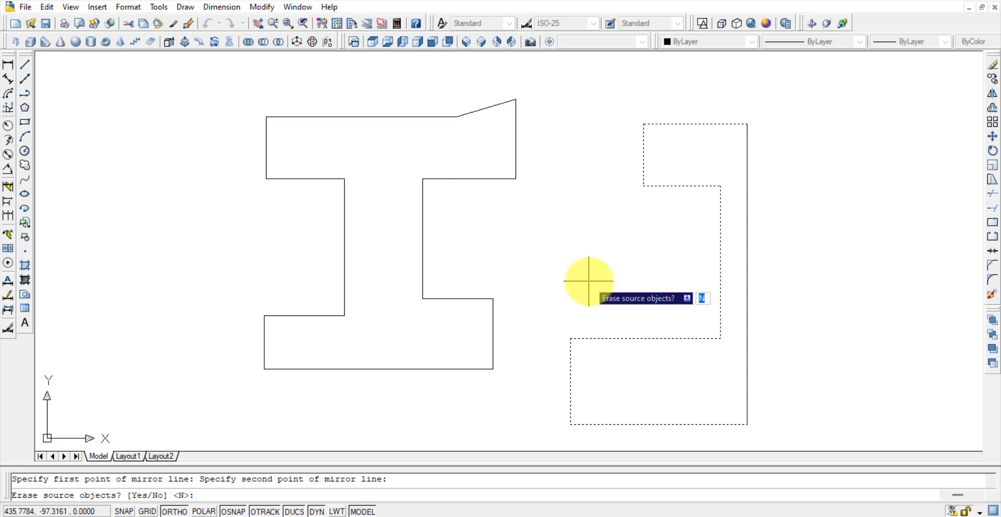
key(Return)
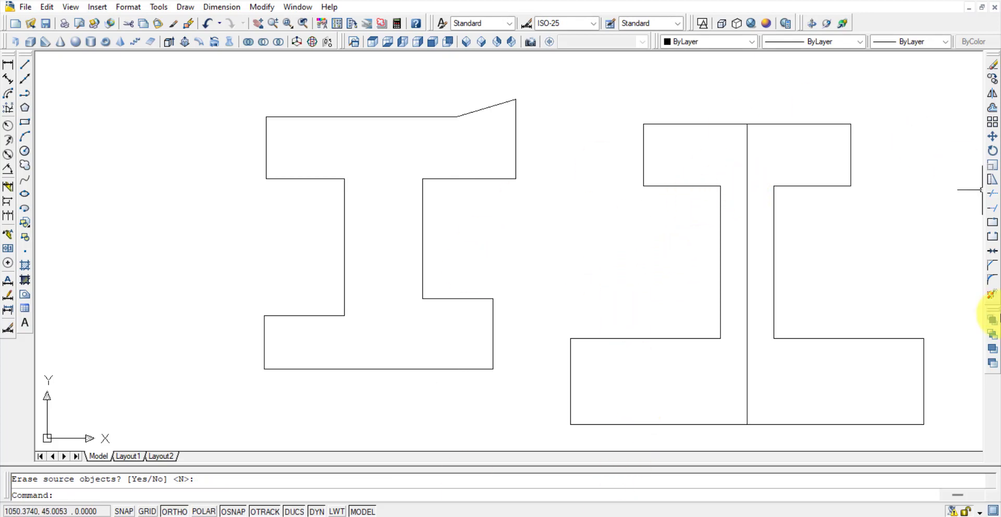
scroll(808, 283, down, 2)
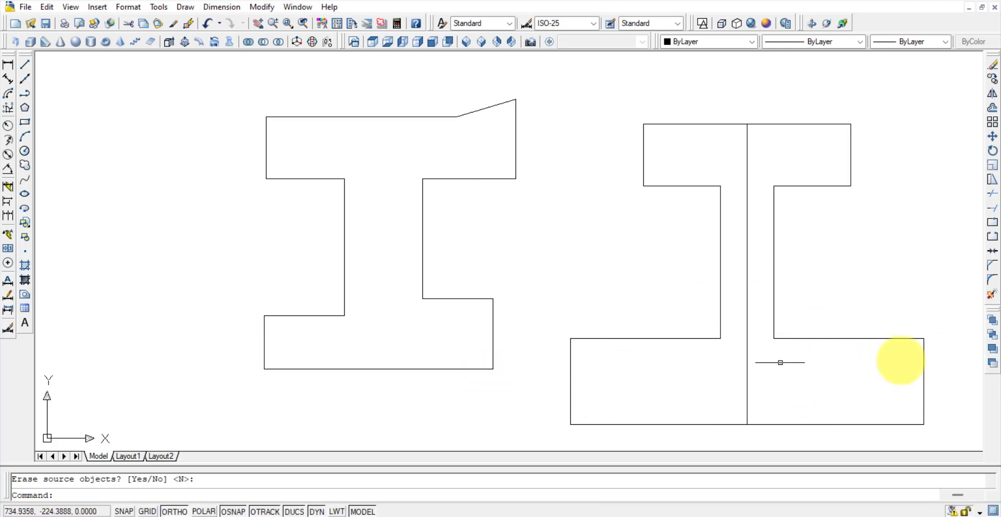
- Undo the mirror and move the outline's long vertical side horizontally to the right, clear of the open ends
click(759, 388)
click(726, 384)
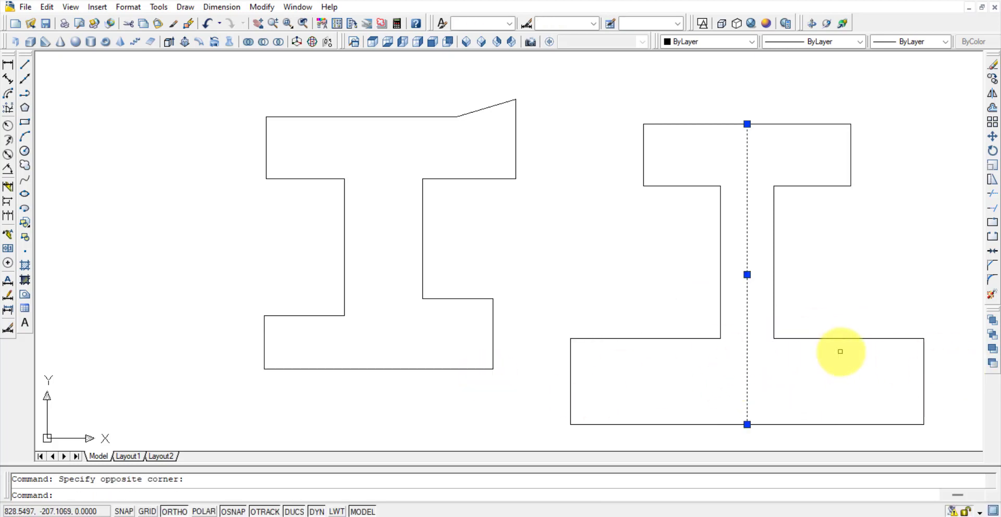
key(ctrl+z)
key(ctrl+z)
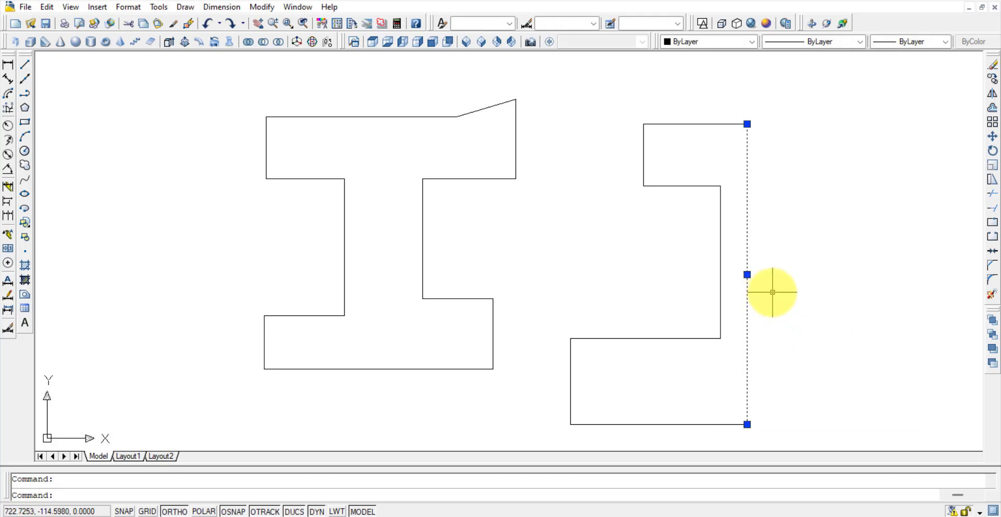
click(748, 274)
click(806, 276)
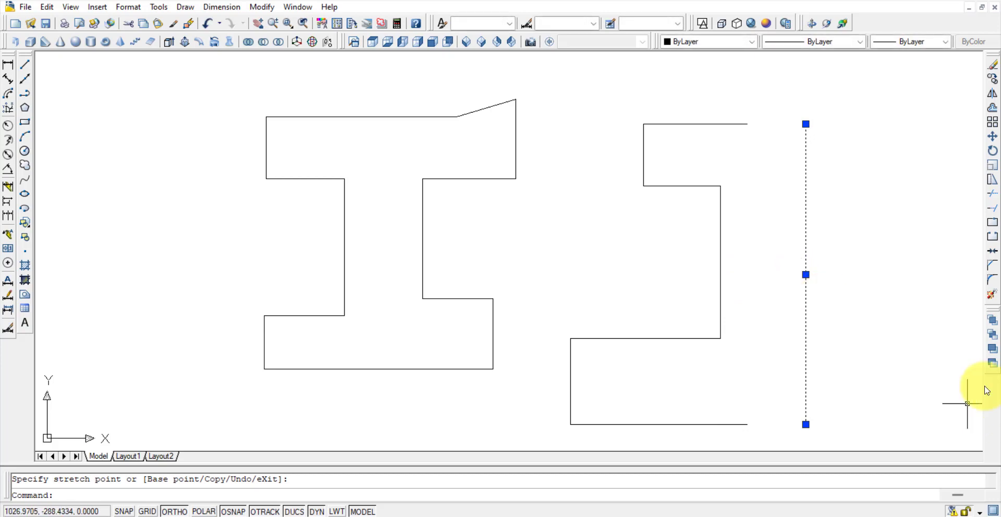
key(Escape)
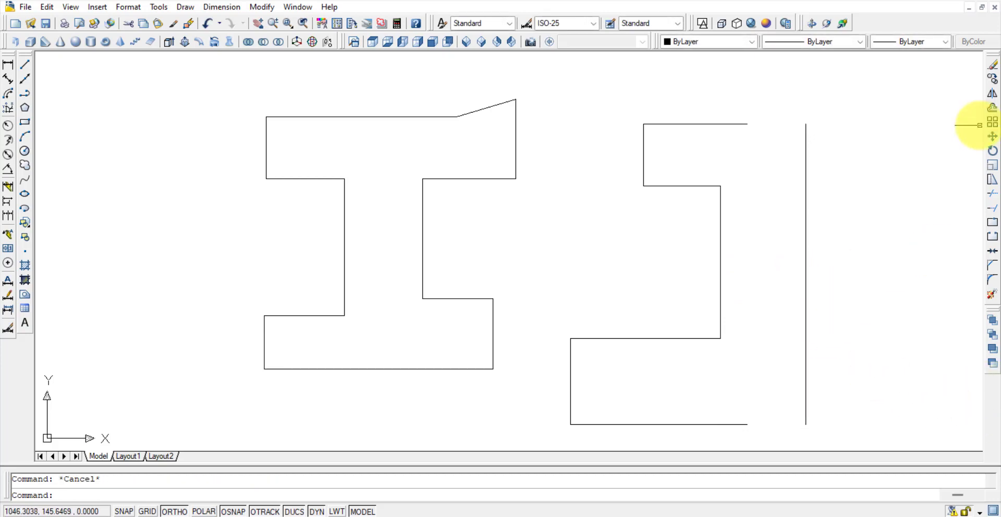
- Mirror the open C-shaped outline about the detached vertical line, keeping the source objects
click(992, 94)
click(766, 445)
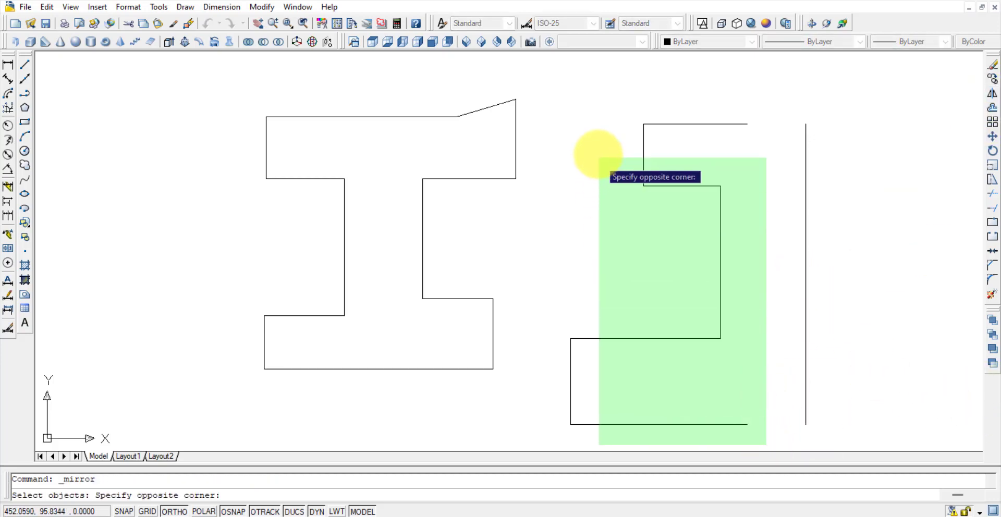
click(566, 84)
key(Return)
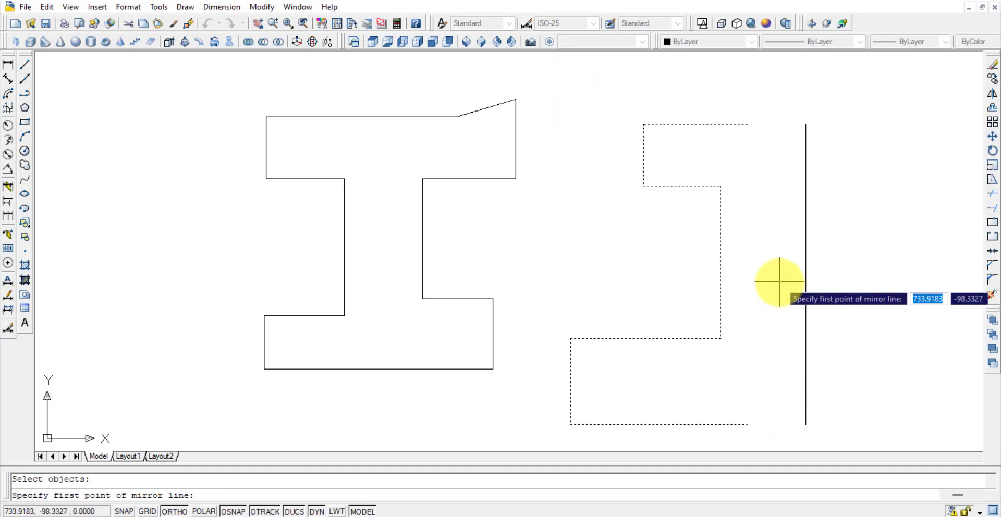
click(805, 123)
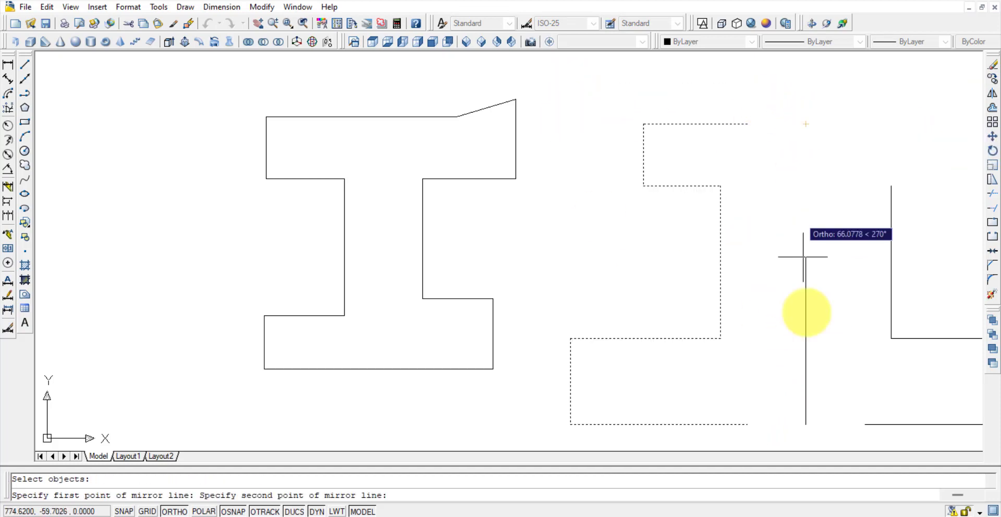
click(805, 424)
key(Return)
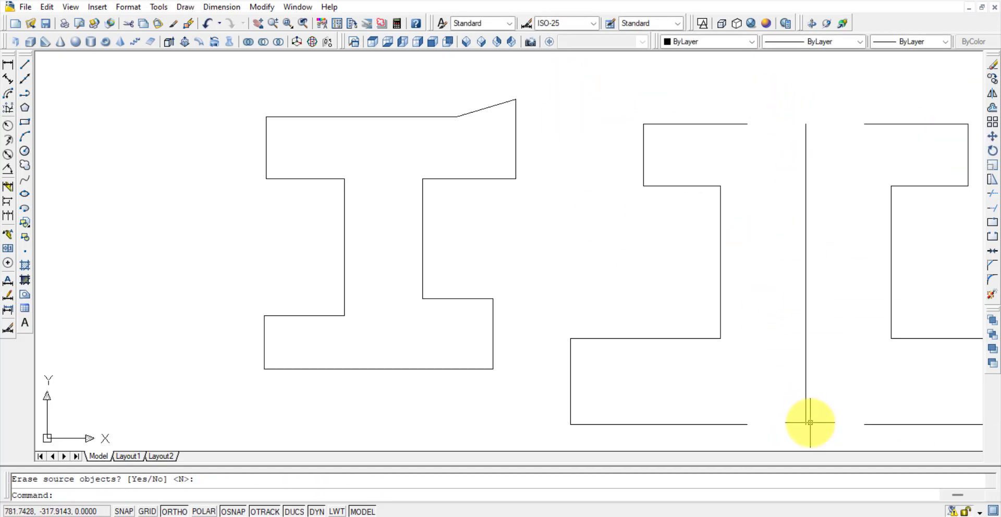
- Zoom to the drawing extents and examine the two mirrored halves on either side of the vertical line
key(Return)
text(e)
key(Return)
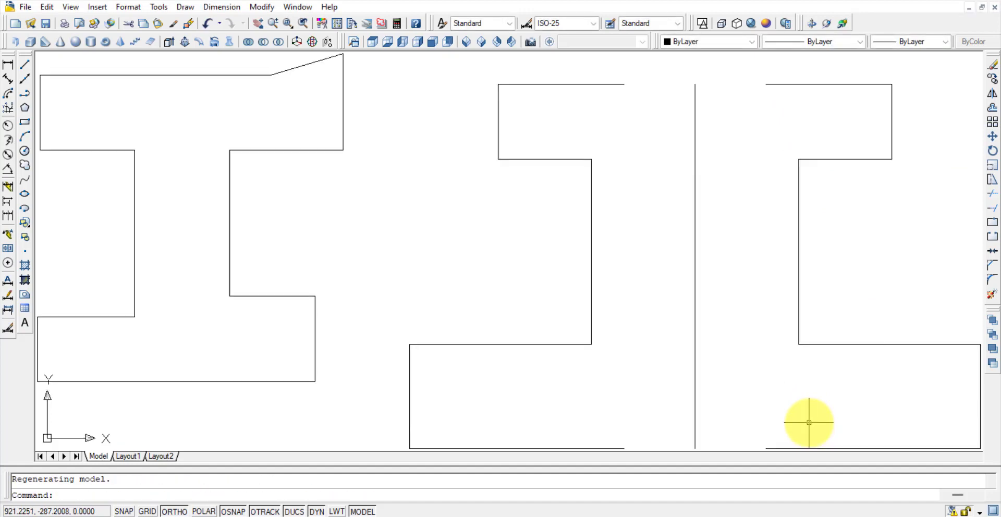
scroll(808, 417, down, 4)
middle_drag(820, 412, 615, 298)
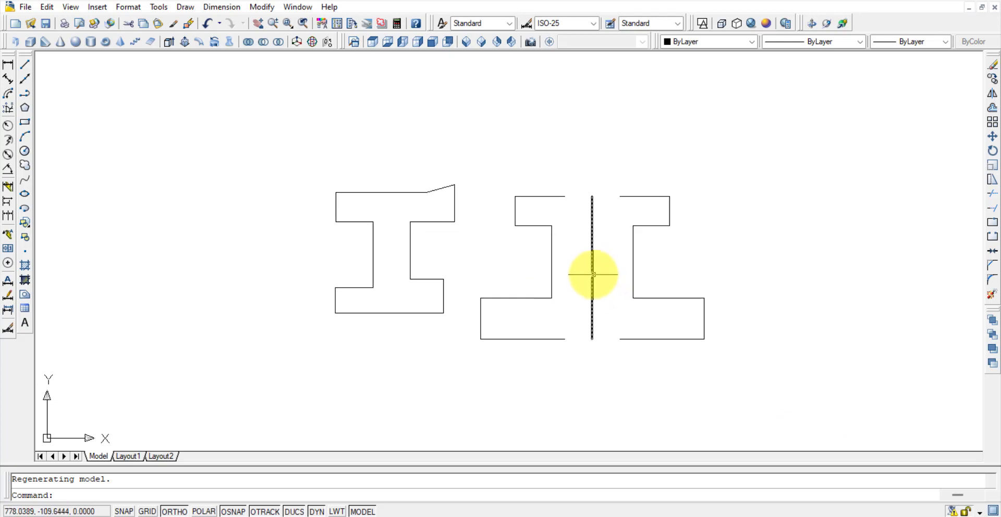
scroll(605, 271, up, 4)
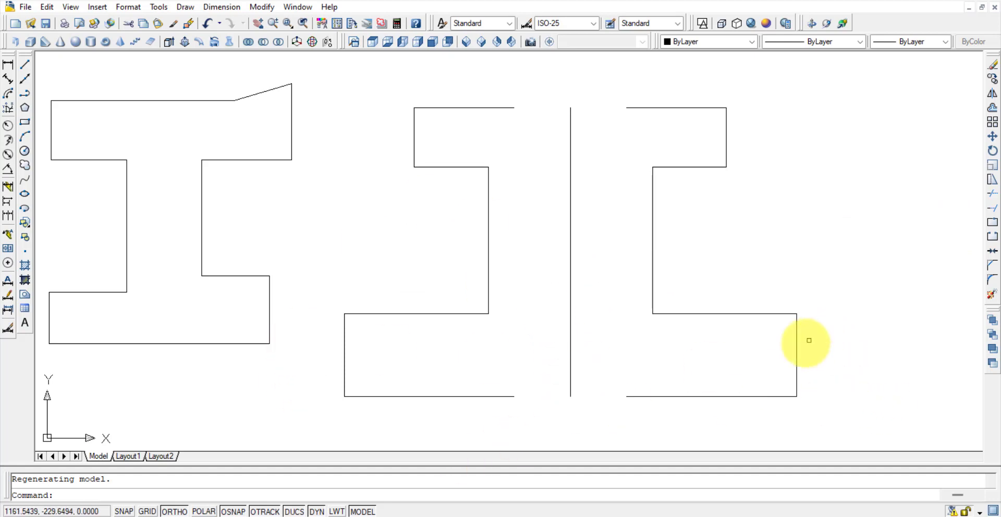
middle_drag(808, 340, 588, 324)
scroll(765, 384, down, 2)
middle_drag(768, 384, 467, 328)
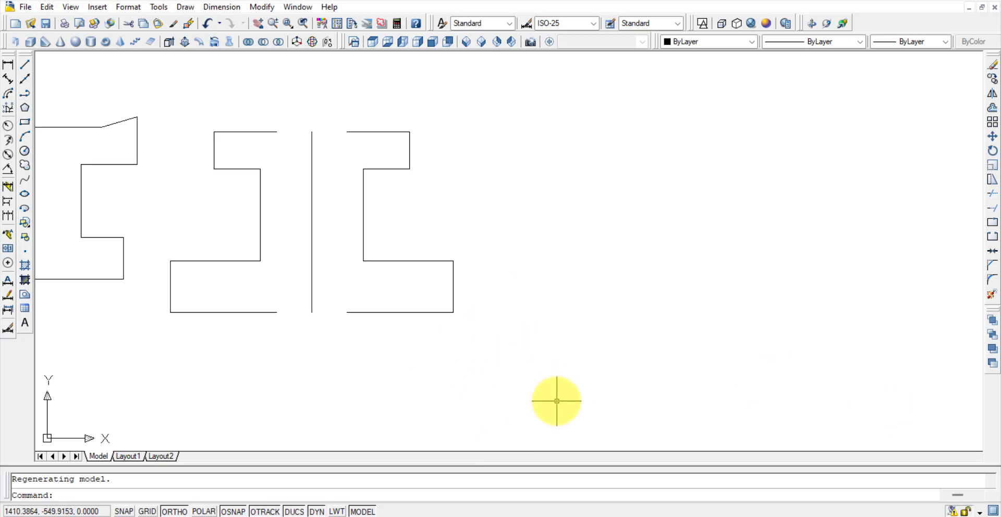
scroll(553, 365, down, 3)
middle_drag(507, 399, 487, 360)
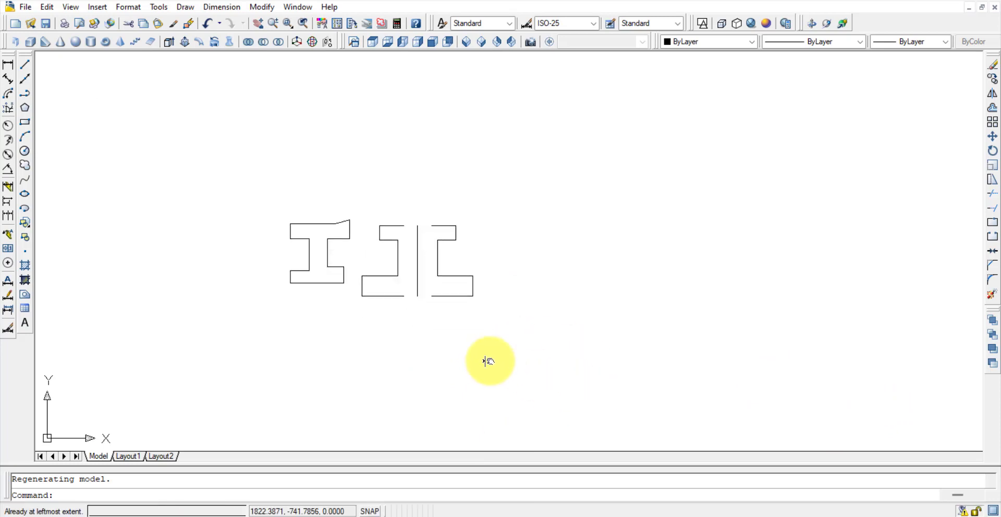
scroll(484, 328, up, 3)
mouse_move(485, 317)
middle_down()
mouse_move(543, 324)
mouse_move(592, 391)
mouse_move(652, 370)
middle_up()
scroll(542, 316, up, 3)
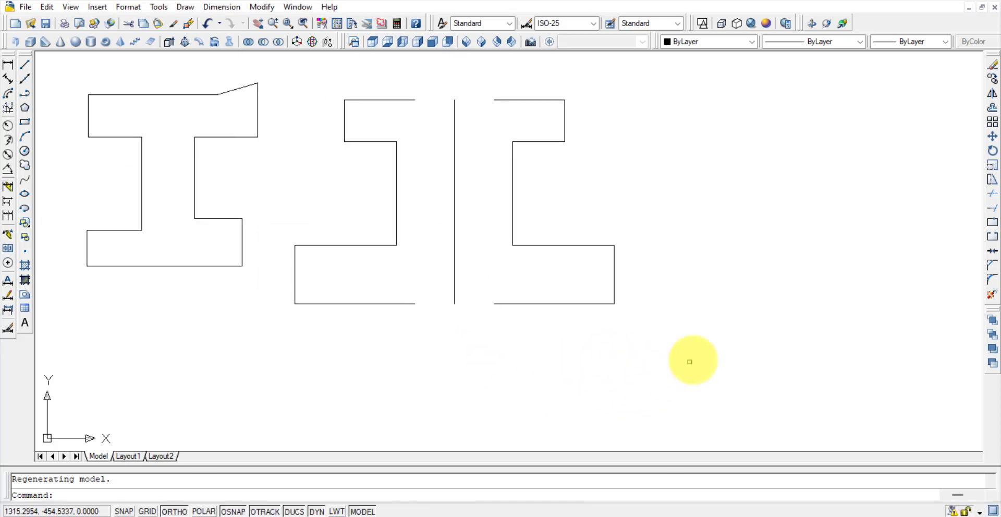
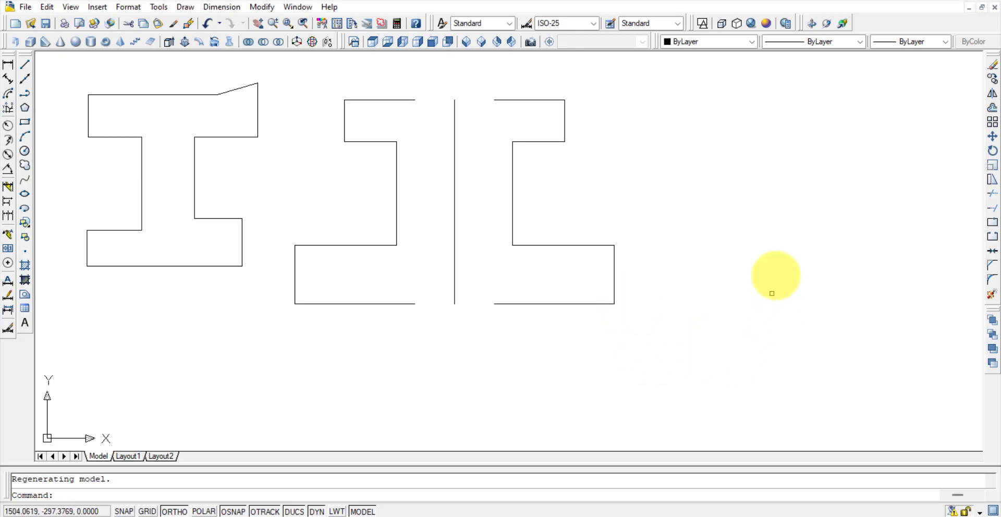
- Select all the outlines and the mirror line and erase them
scroll(726, 330, up, 2)
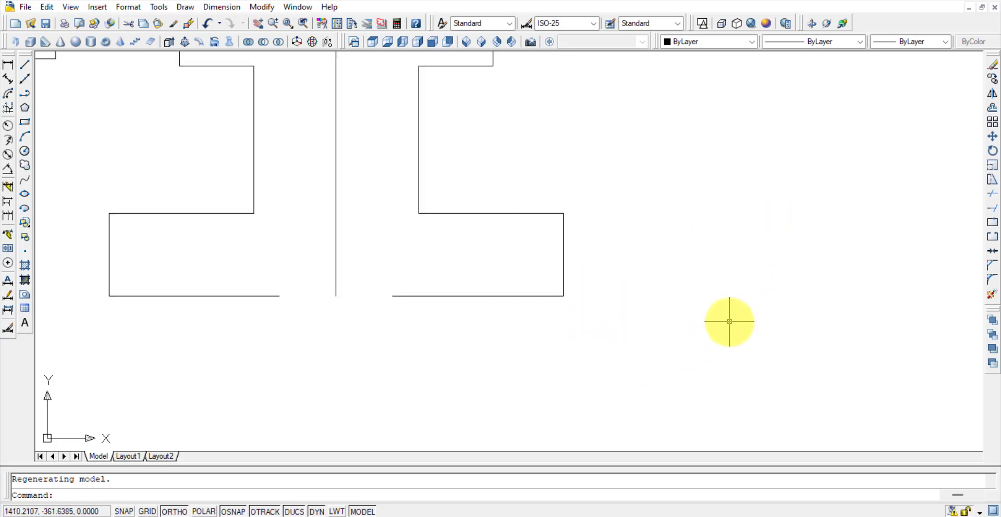
scroll(728, 320, down, 4)
middle_drag(720, 311, 432, 196)
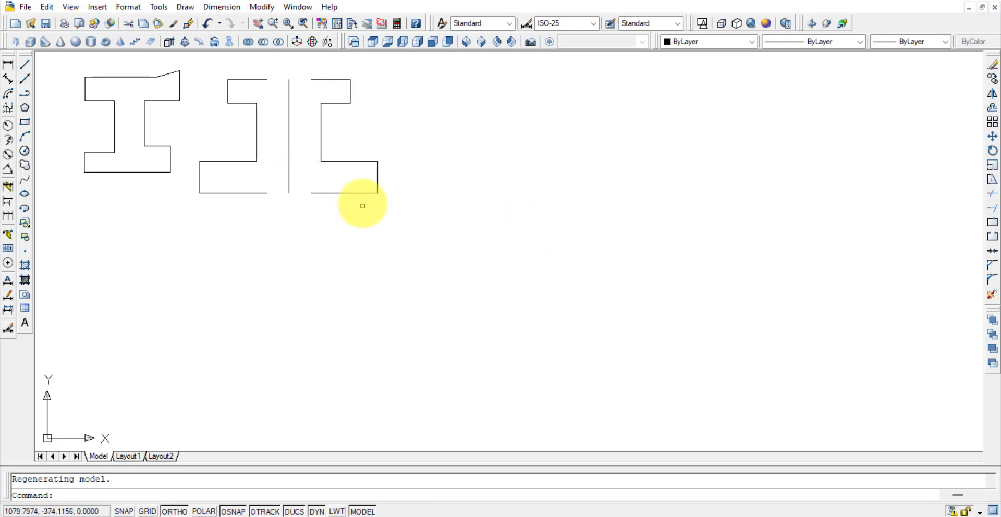
click(440, 217)
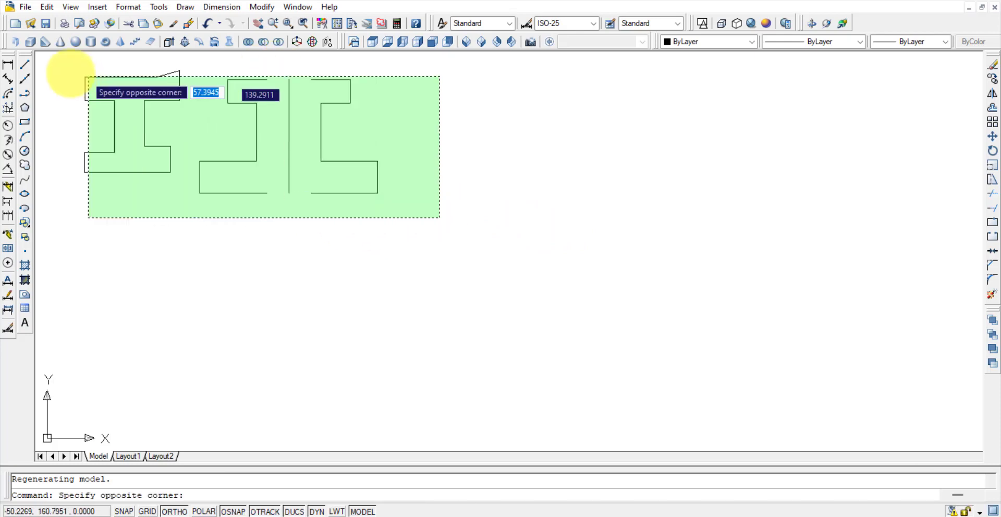
click(45, 53)
key(Delete)
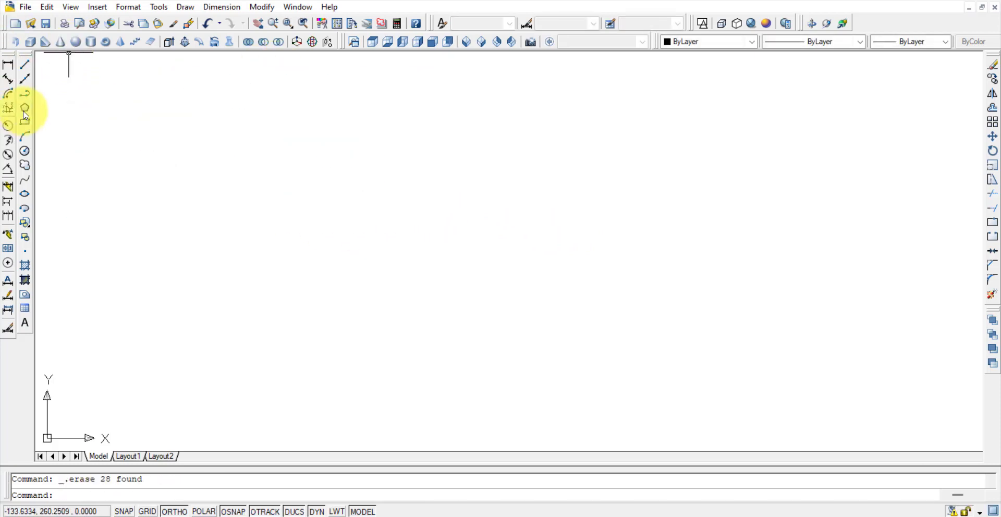
- Draw a circle of arbitrary radius in the emptied drawing
click(26, 152)
click(185, 165)
click(207, 182)
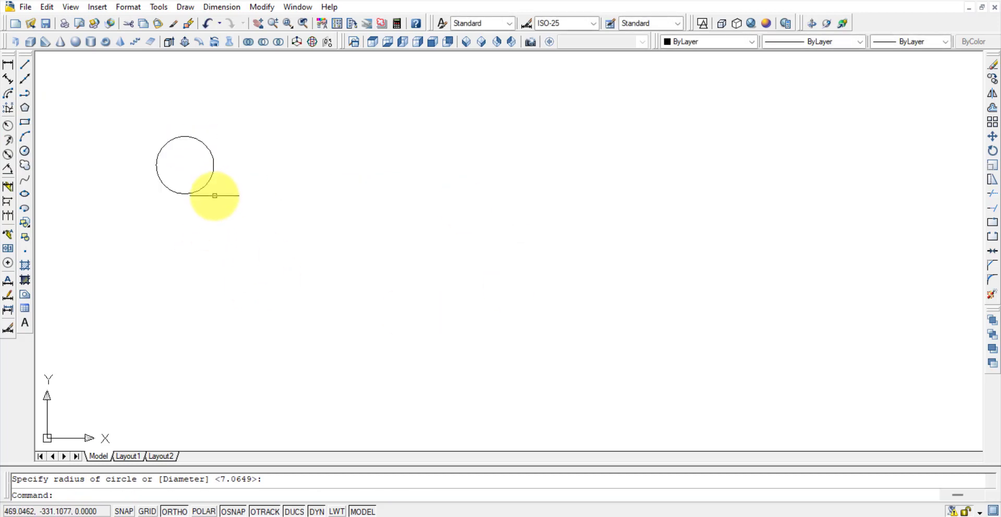
- Stretch the circle by its right quadrant grip to a radius of 10
click(199, 191)
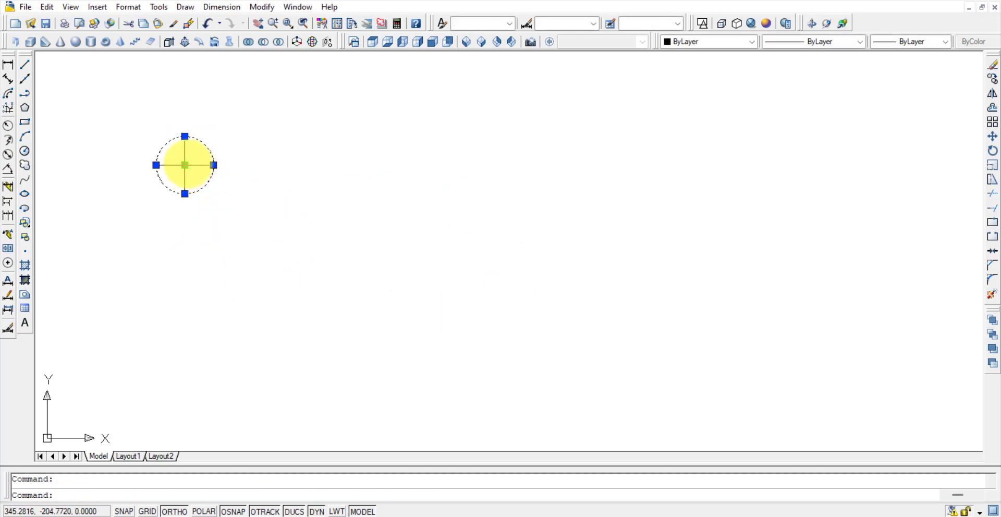
click(185, 165)
key(Escape)
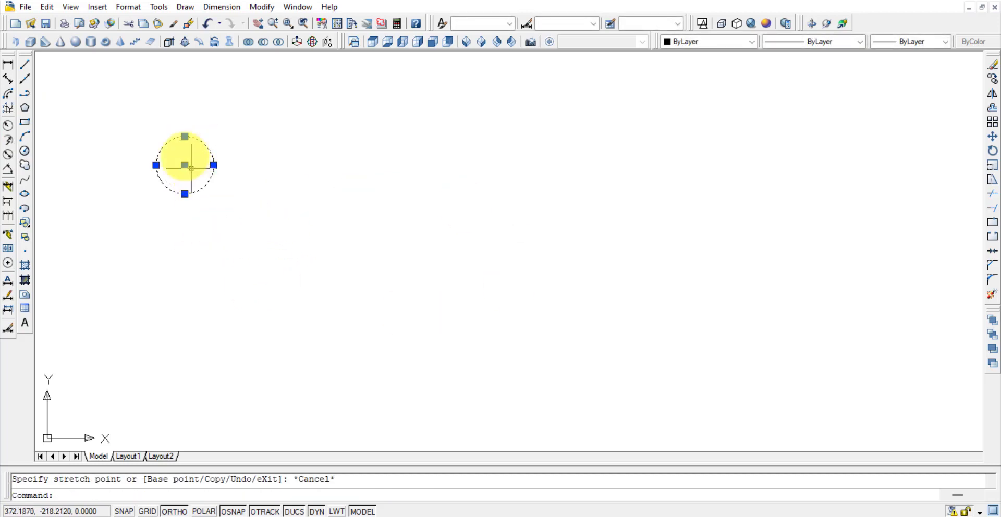
click(214, 164)
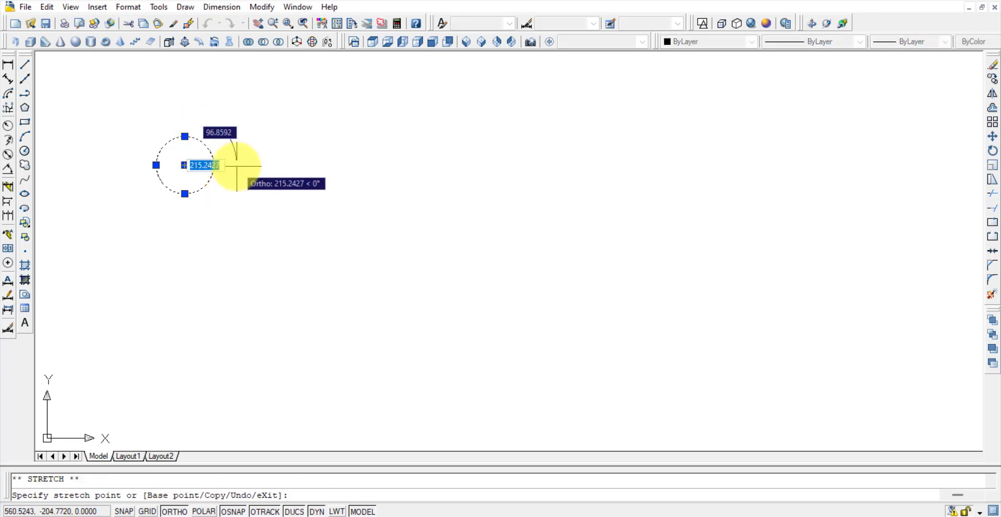
text(10)
key(Return)
scroll(207, 182, up, 3)
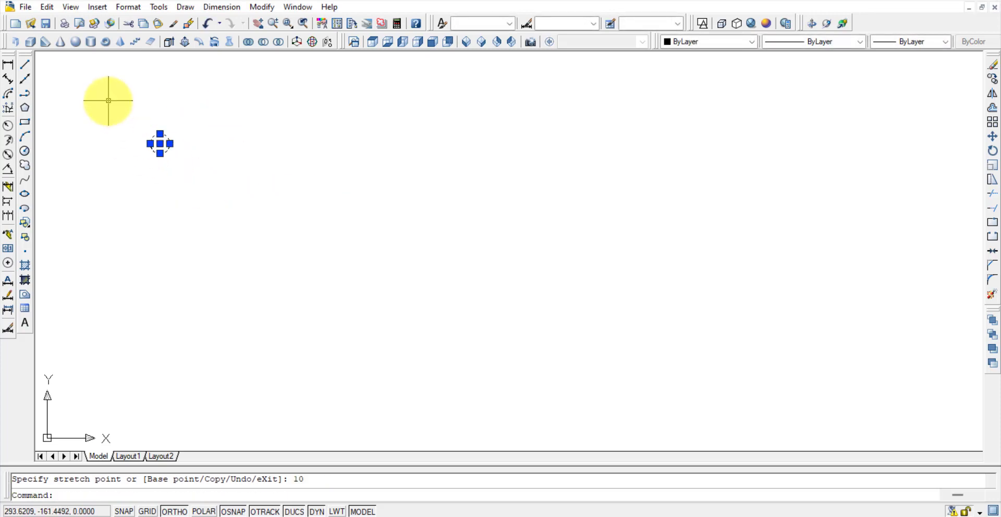
scroll(146, 157, up, 5)
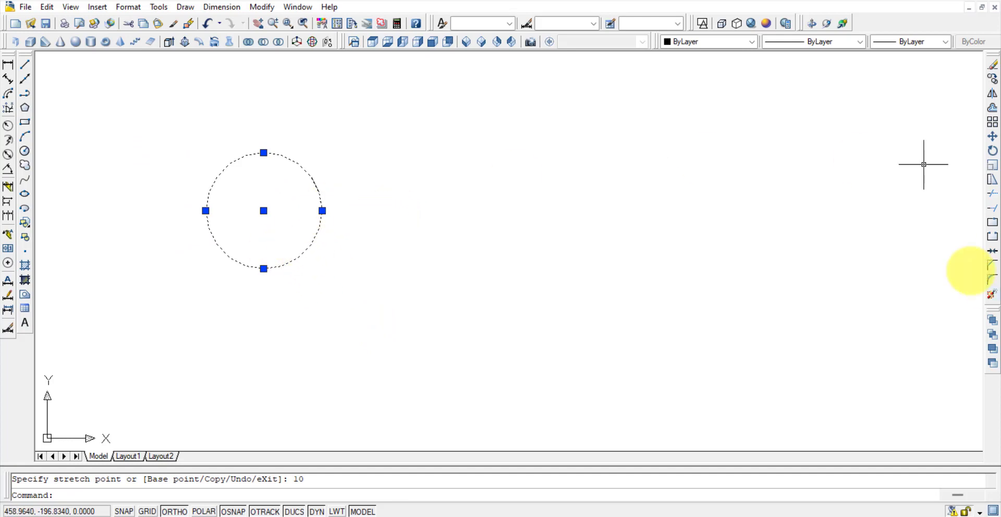
middle_drag(487, 251, 487, 240)
middle_drag(270, 230, 250, 200)
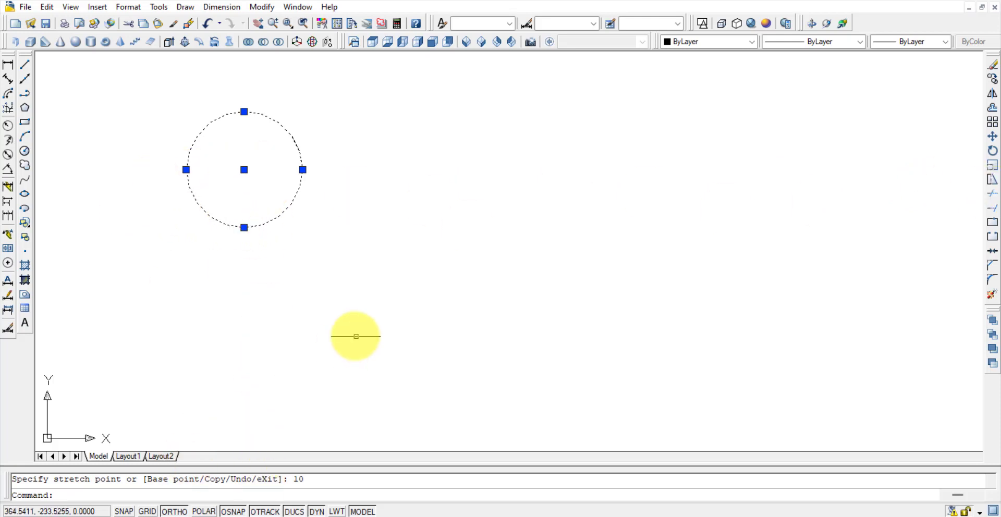
middle_drag(356, 337, 298, 299)
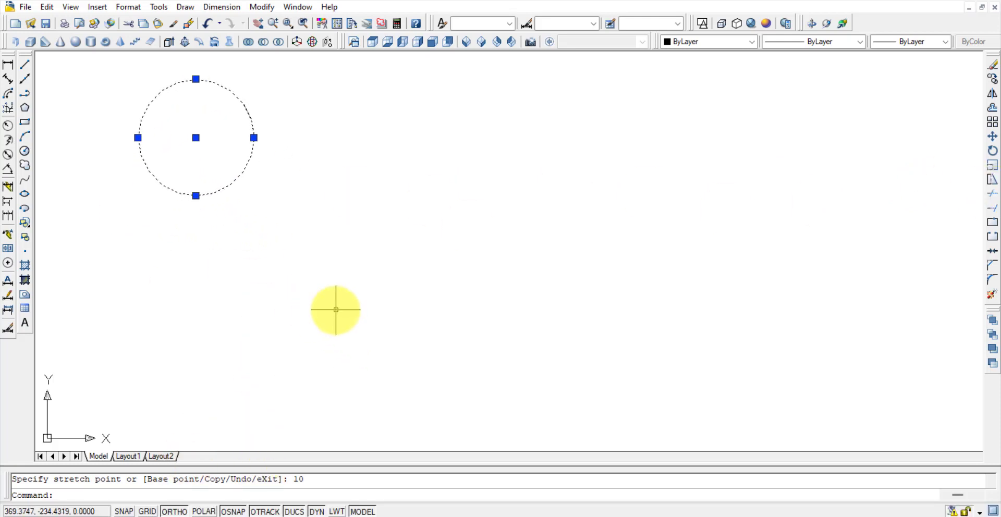
- Try copying the circle from its centre three times in a horizontal row at 10-unit spacing, and undo the copies
key(Escape)
key(Escape)
click(256, 150)
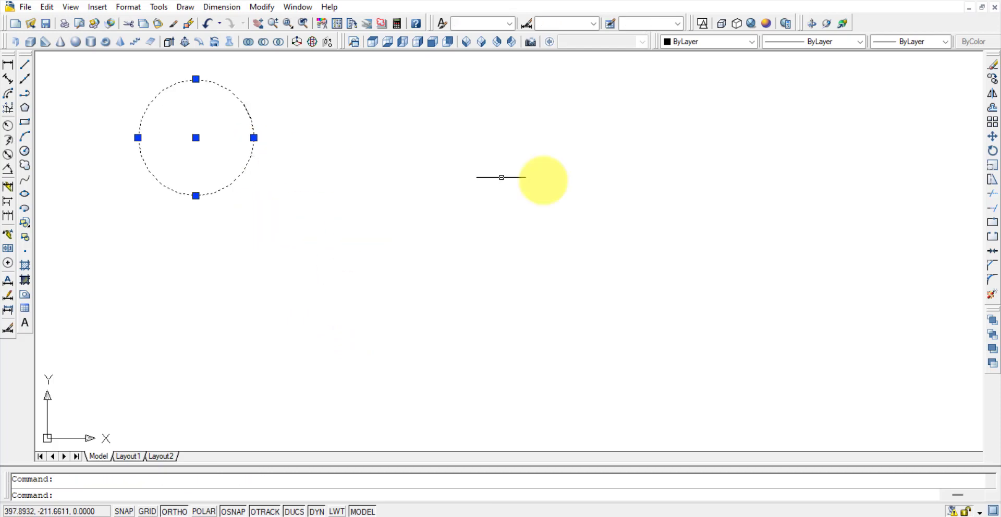
click(992, 78)
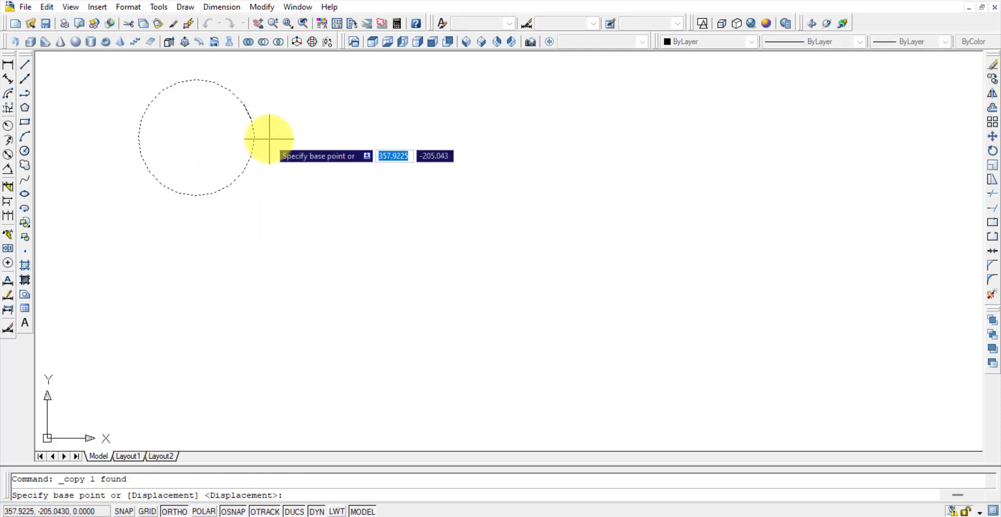
click(196, 139)
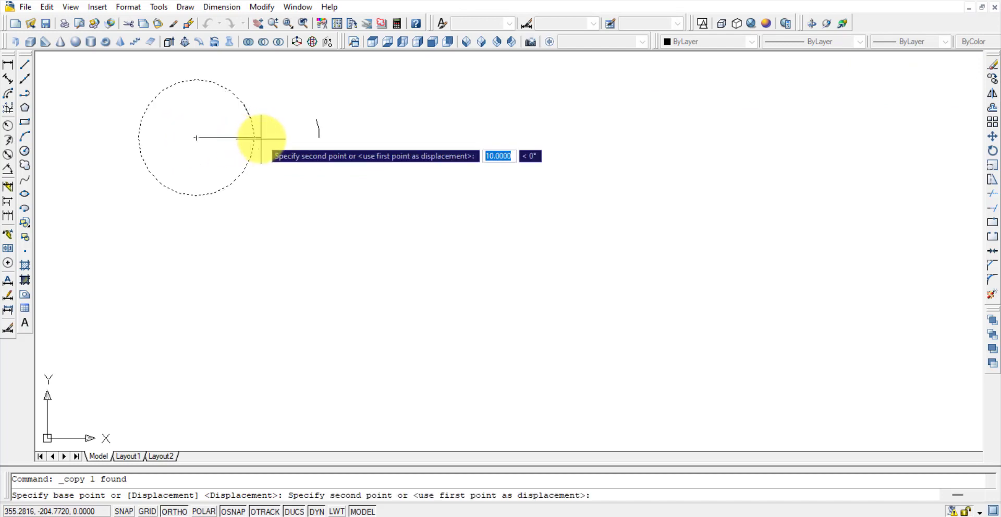
click(254, 138)
click(312, 138)
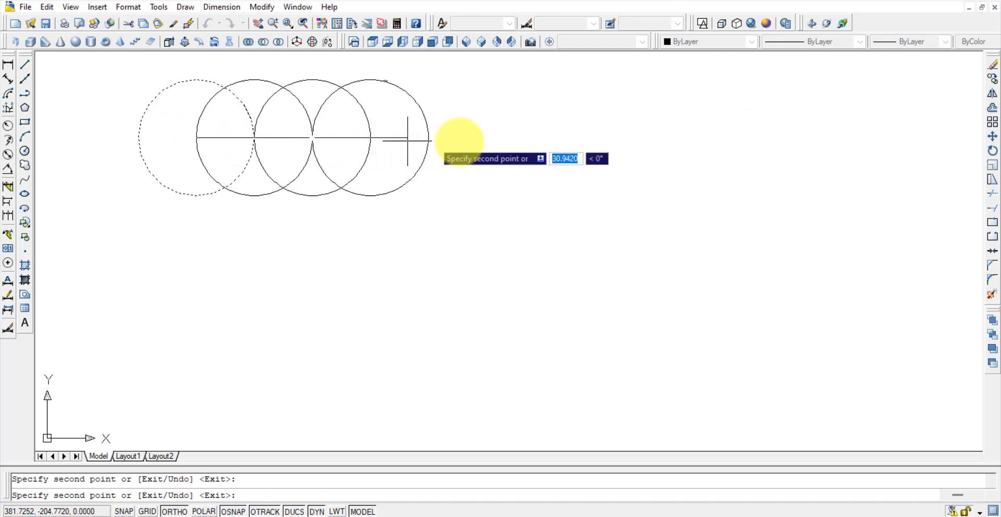
key(Escape)
key(ctrl+z)
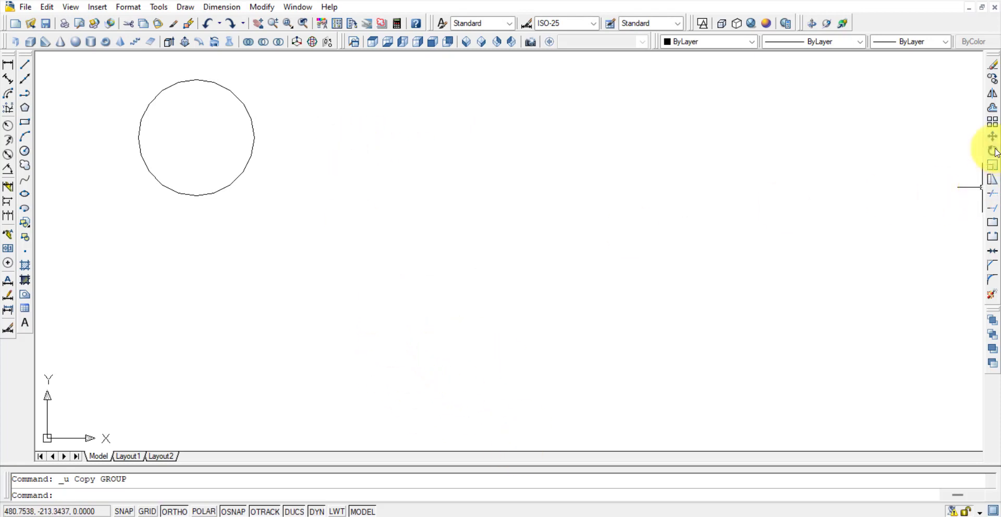
- Set up a rectangular array of the circle with 15 rows and 10 columns
click(992, 122)
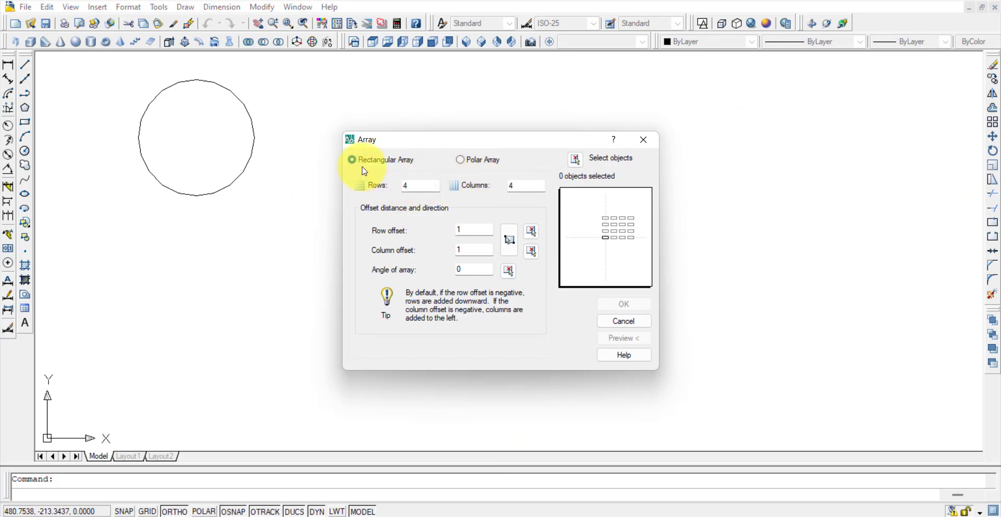
double_click(423, 187)
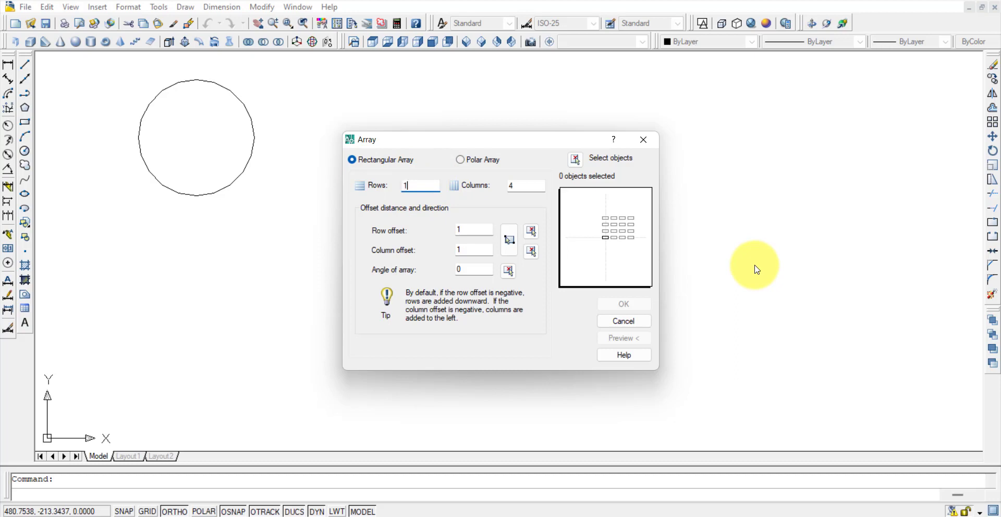
click(530, 184)
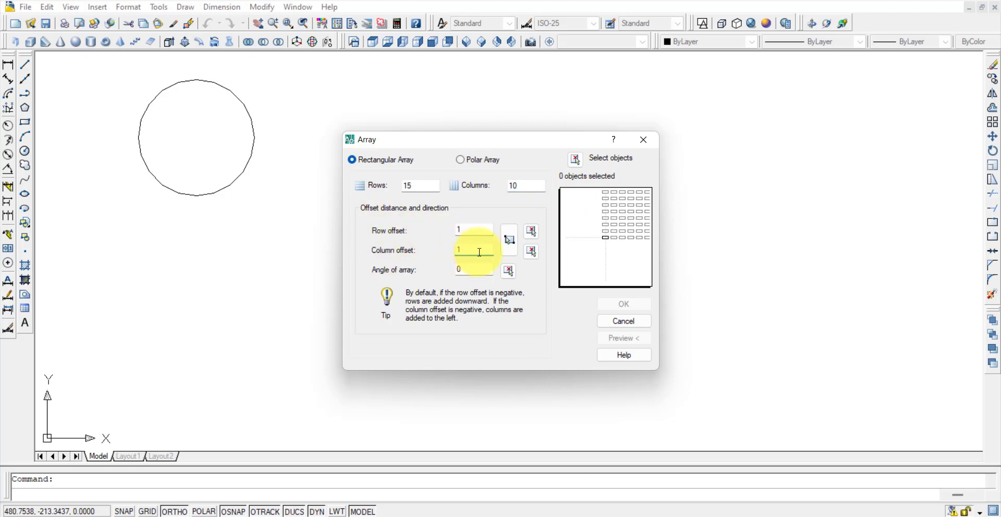
click(575, 159)
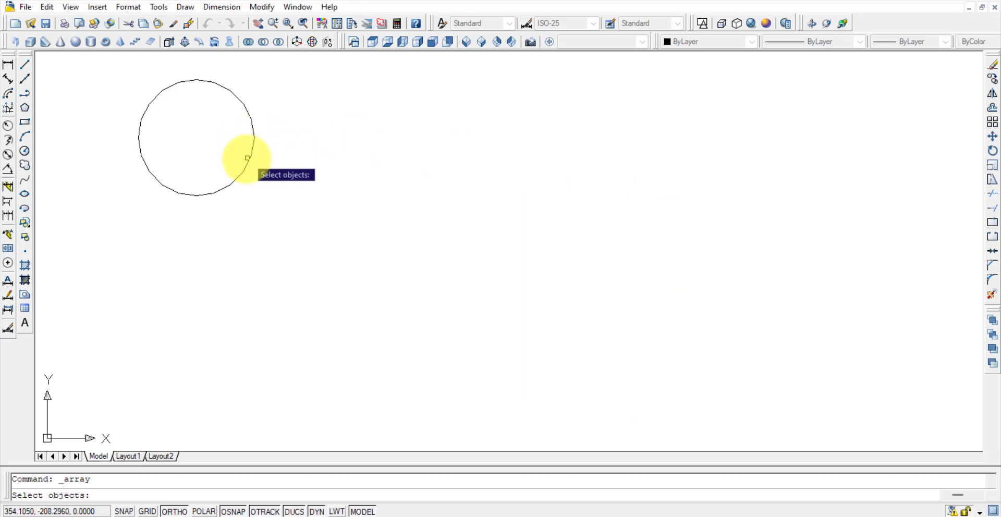
key(Return)
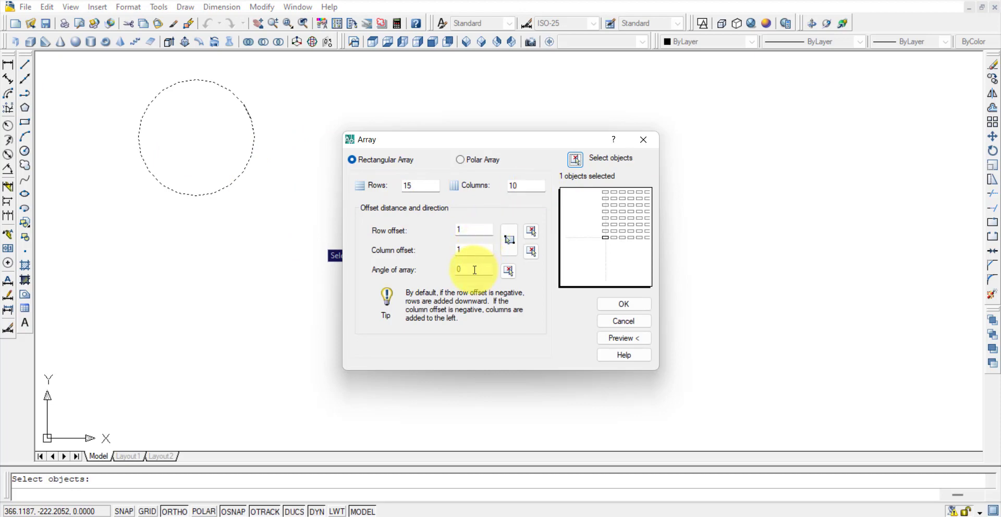
- Preview the array with offsets of 1 and again with row and column offsets of 10, returning to the settings
click(640, 343)
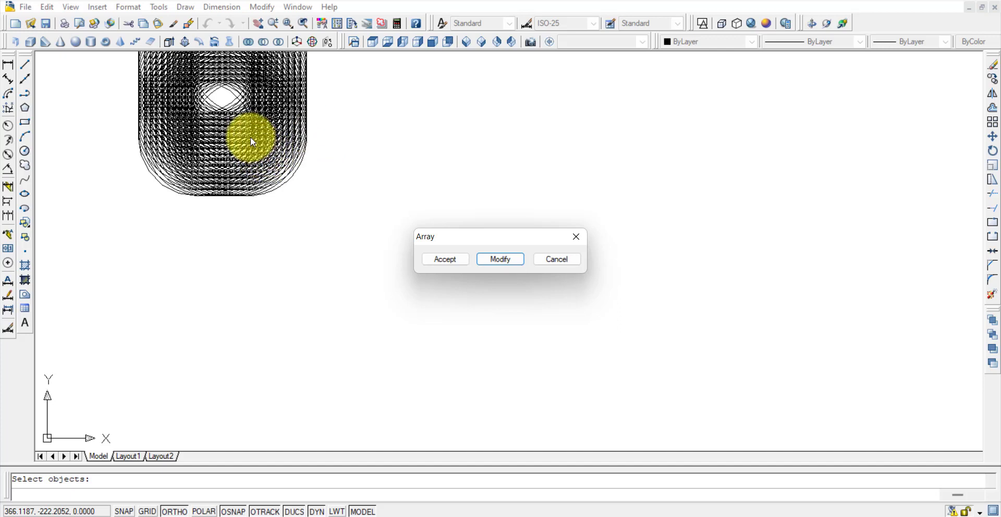
click(500, 259)
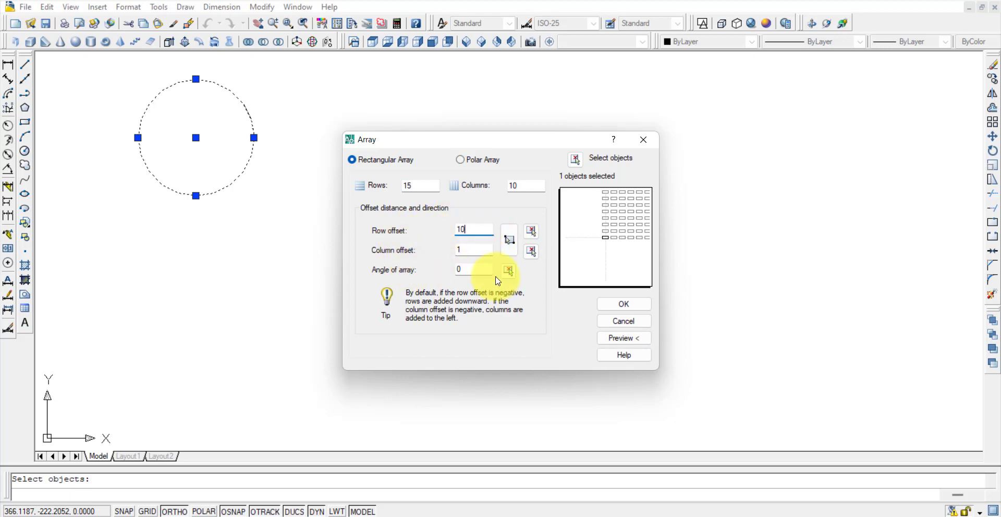
click(624, 337)
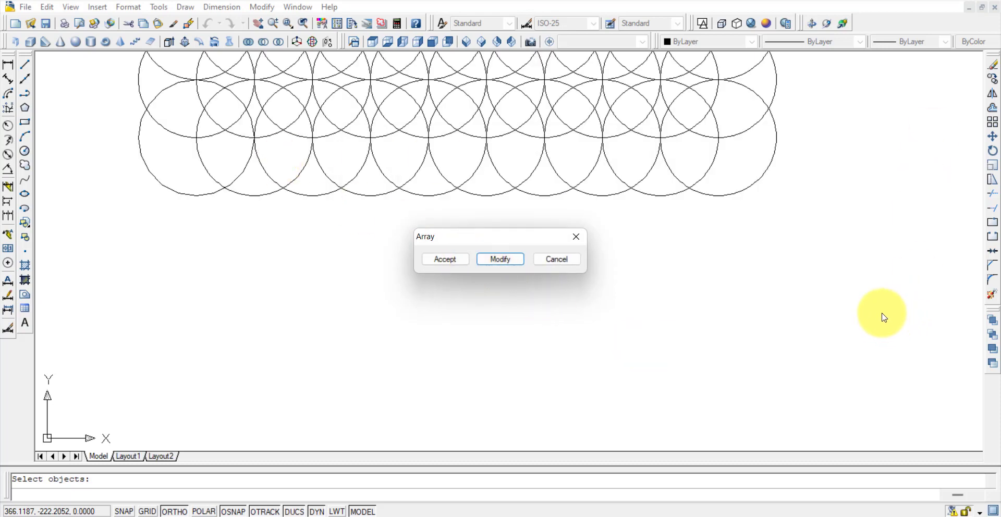
click(511, 266)
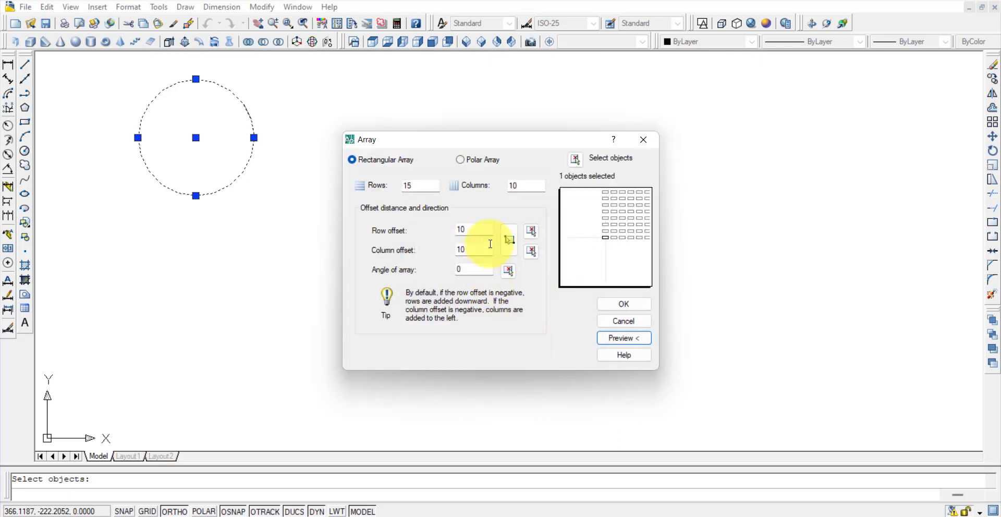
- Set the row and column offsets to 20, preview the array and accept it
drag(492, 230, 385, 230)
text(20)
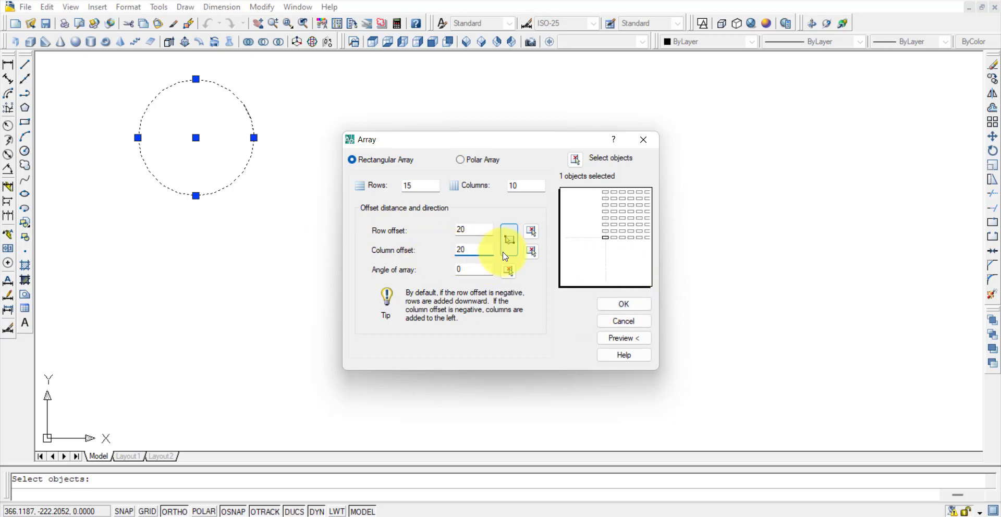
click(611, 340)
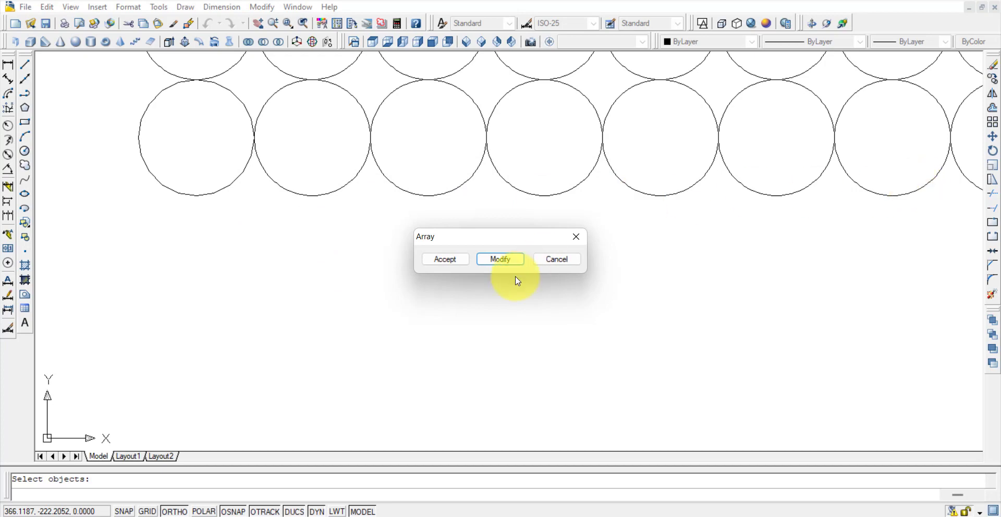
click(442, 262)
- Zoom to the drawing extents and examine the whole grid of arrayed circles
text(z)
key(Return)
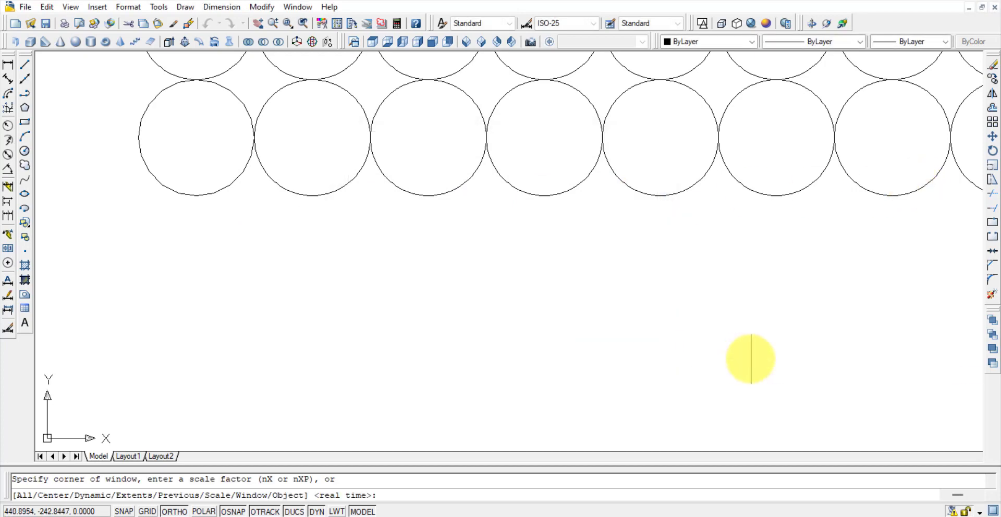
text(e)
key(Return)
scroll(740, 297, down, 2)
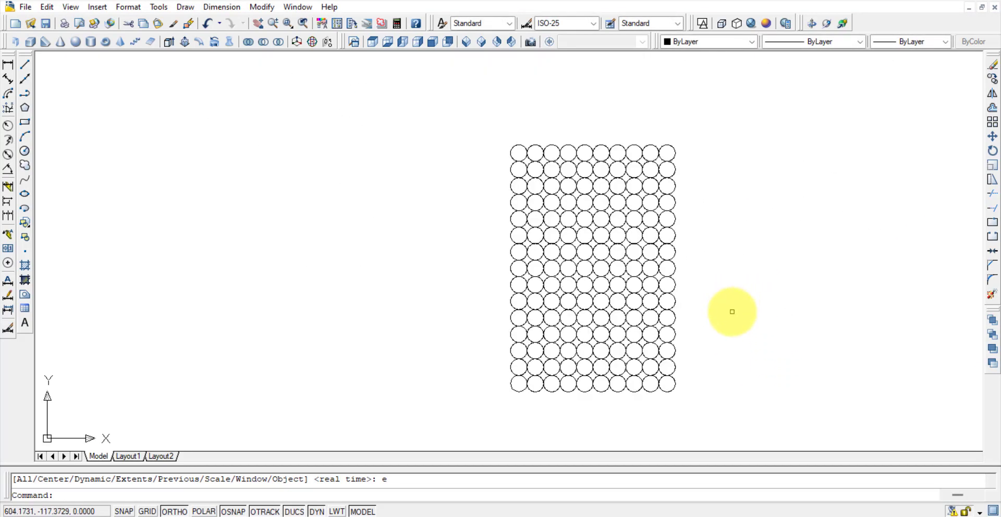
scroll(737, 318, up, 1)
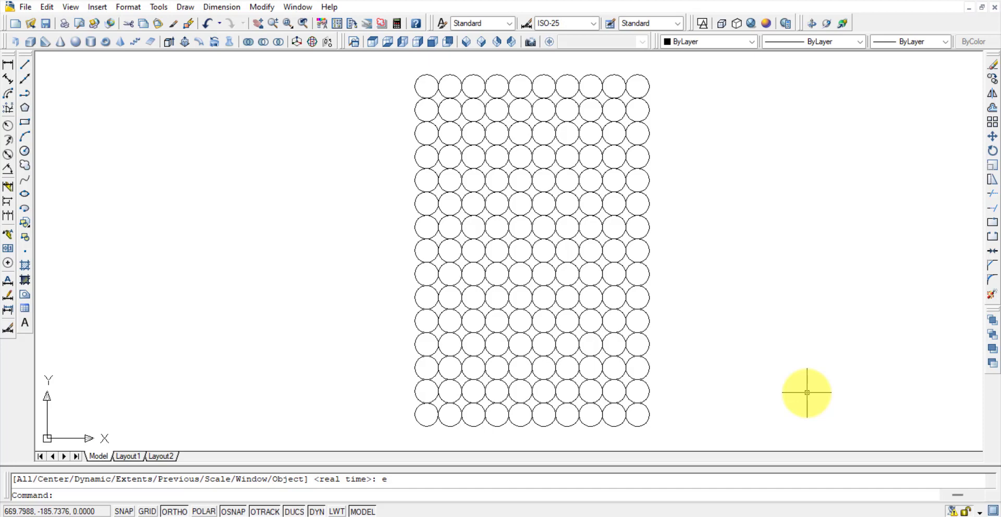
- Draw a circle with a radius of 50 in the empty area to the right of the circle grid
scroll(740, 275, down, 5)
middle_drag(739, 275, 166, 256)
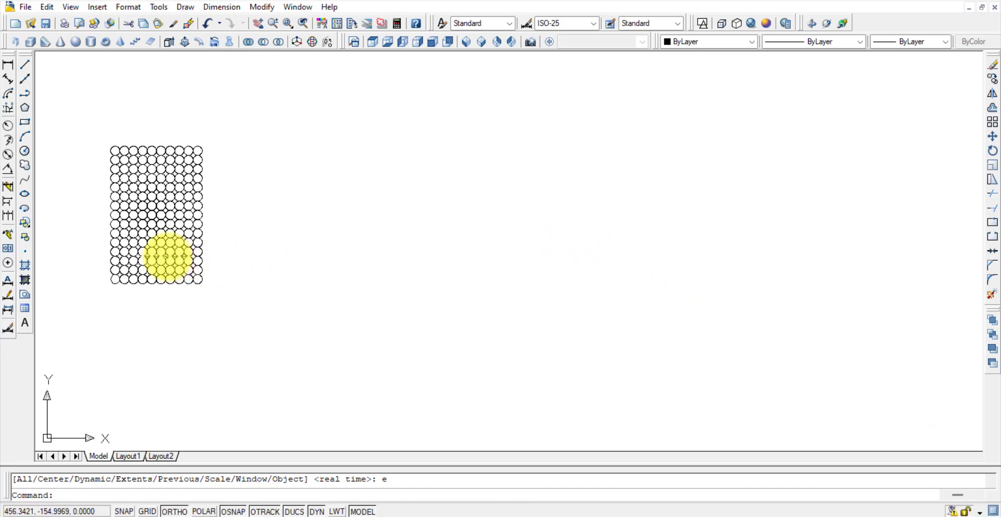
click(24, 152)
click(447, 244)
text(50)
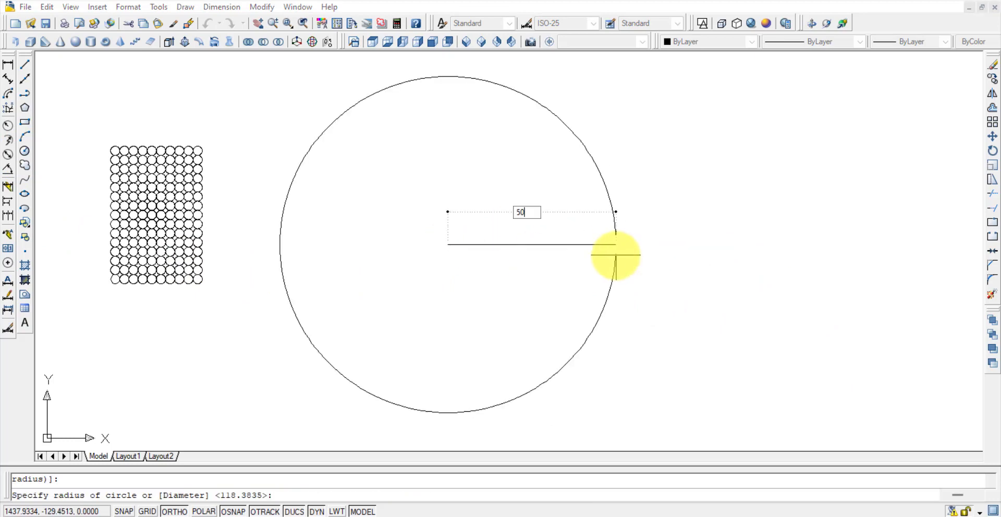
key(Return)
- Draw a circle with a radius of 10 centred on the large circle's top quadrant
scroll(448, 260, up, 8)
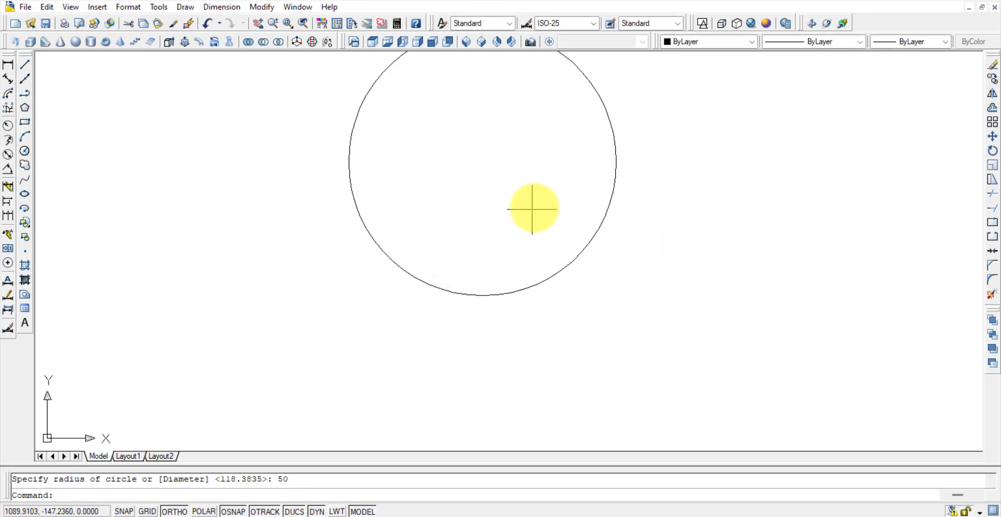
middle_drag(532, 208, 535, 294)
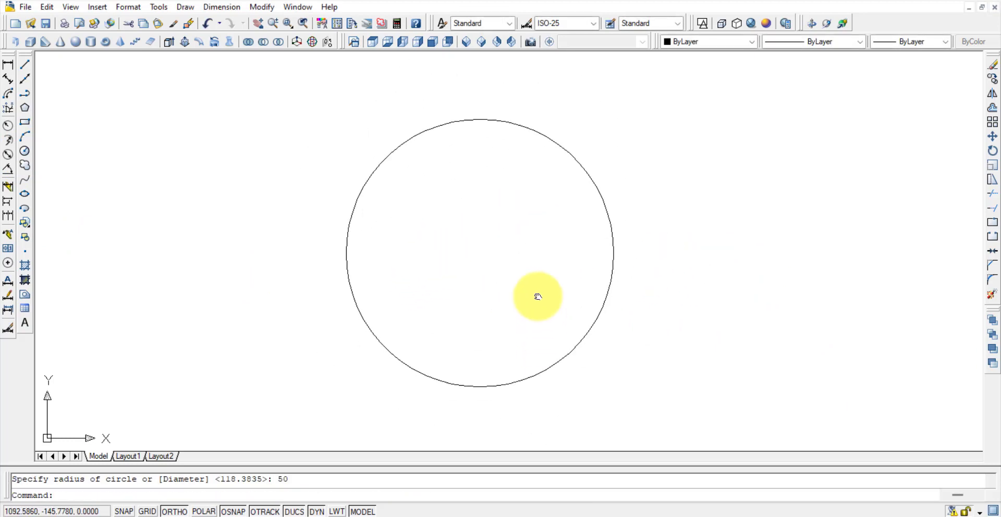
click(25, 150)
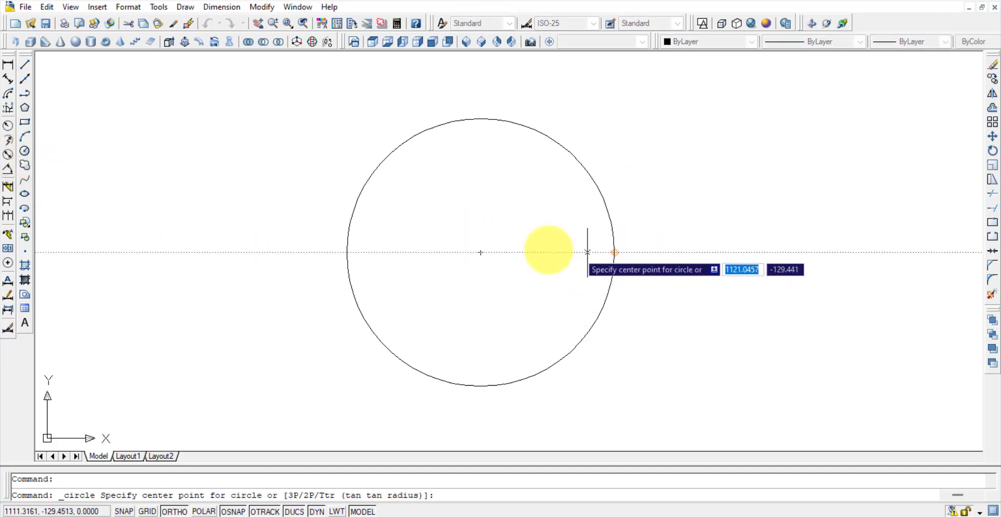
click(480, 119)
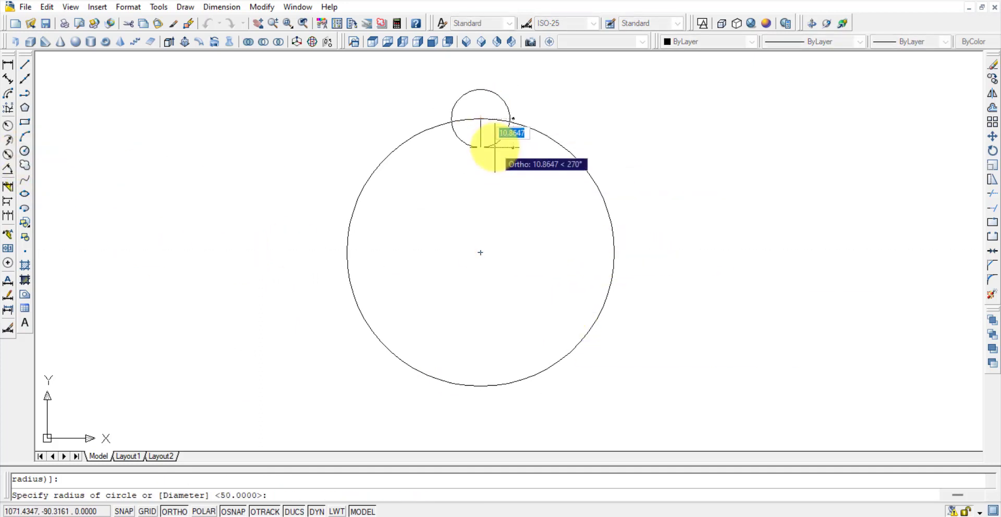
text(10)
key(Return)
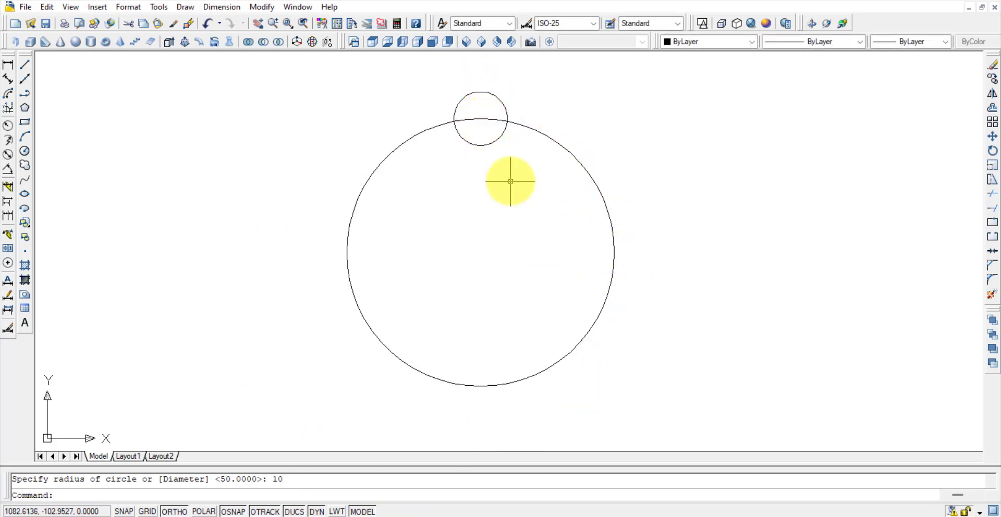
click(503, 99)
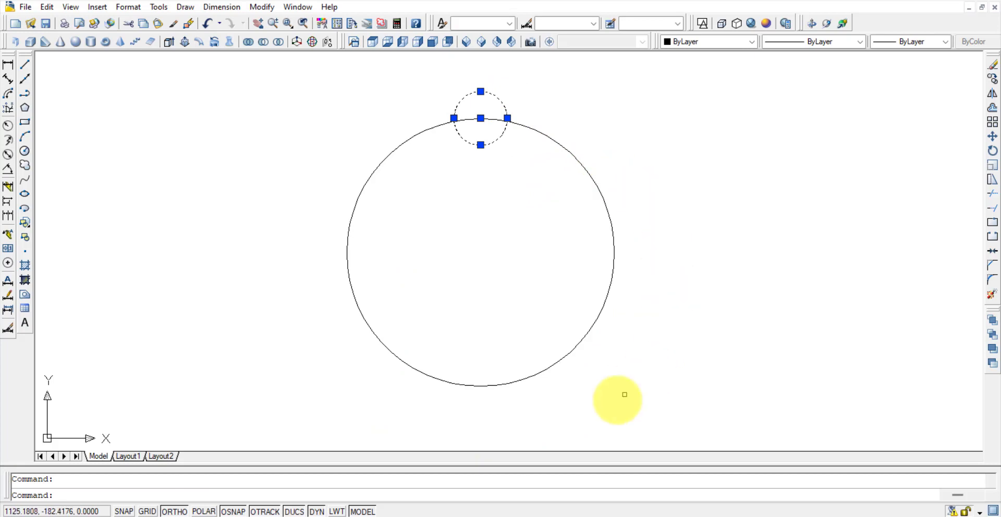
key(Escape)
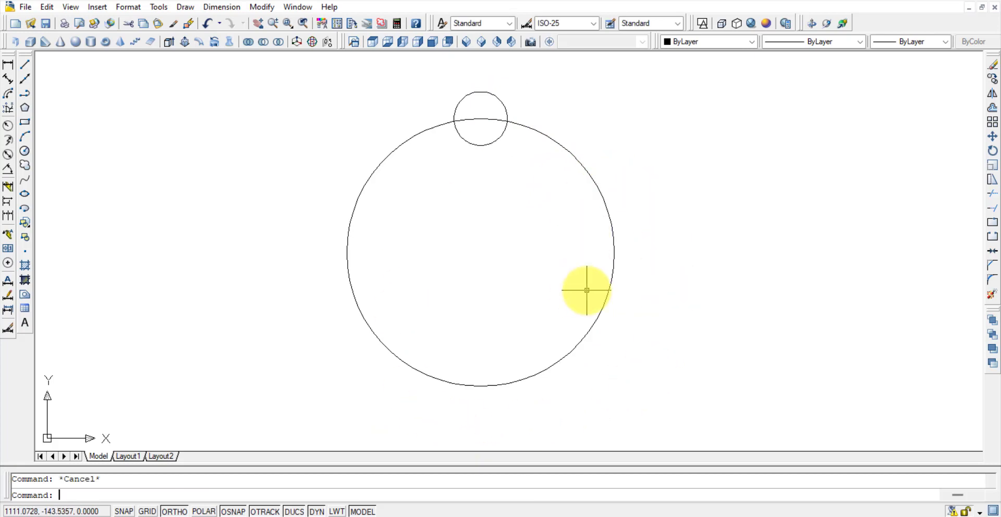
click(508, 117)
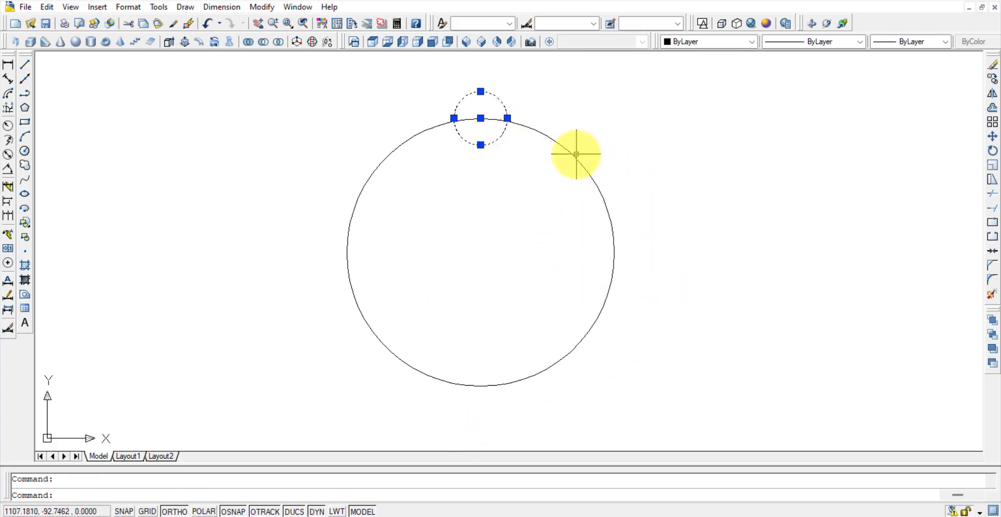
click(602, 201)
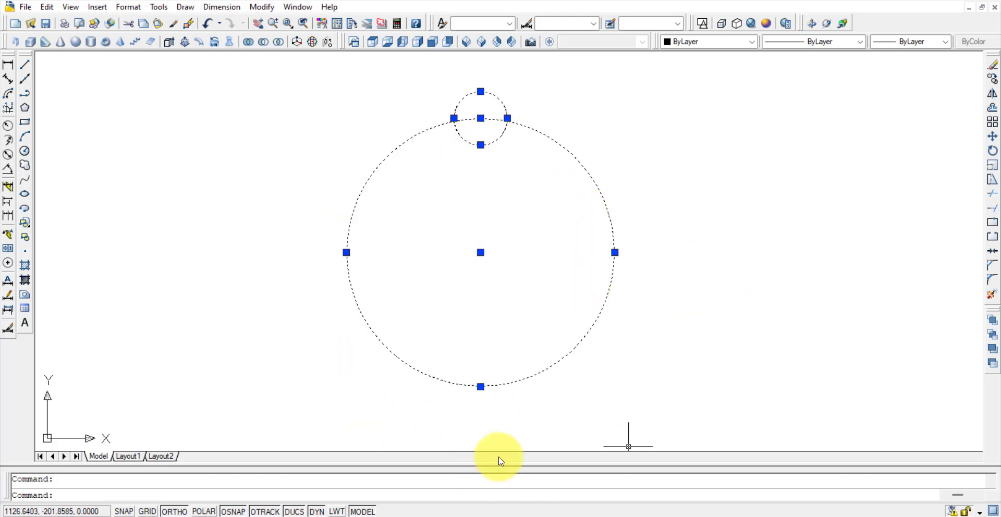
key(Escape)
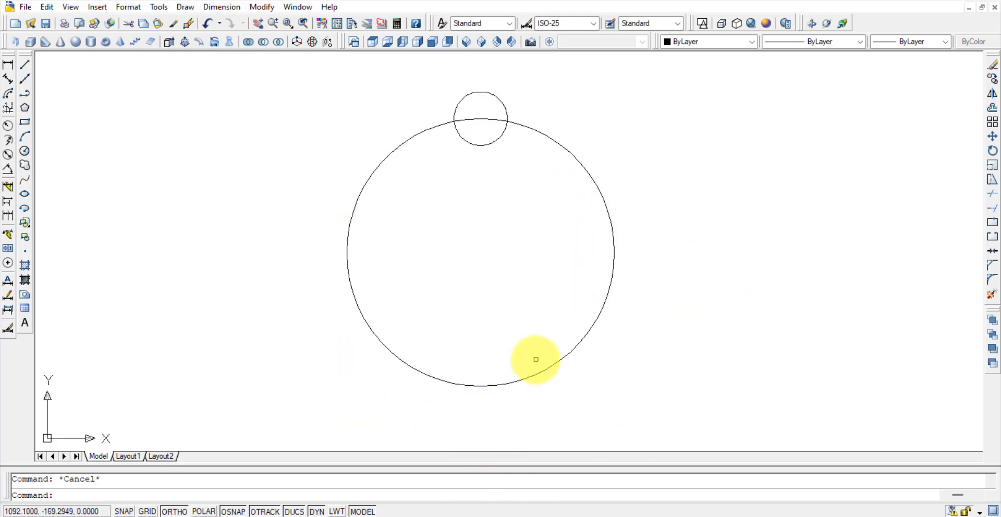
- Set up a polar array with the small circle at the large circle's top quadrant as the object to copy
click(993, 123)
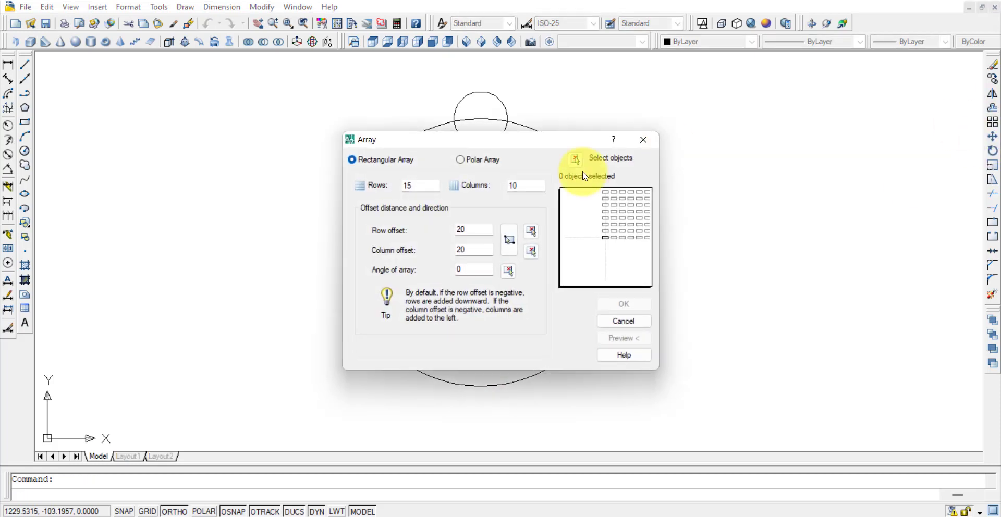
click(465, 166)
drag(532, 141, 818, 100)
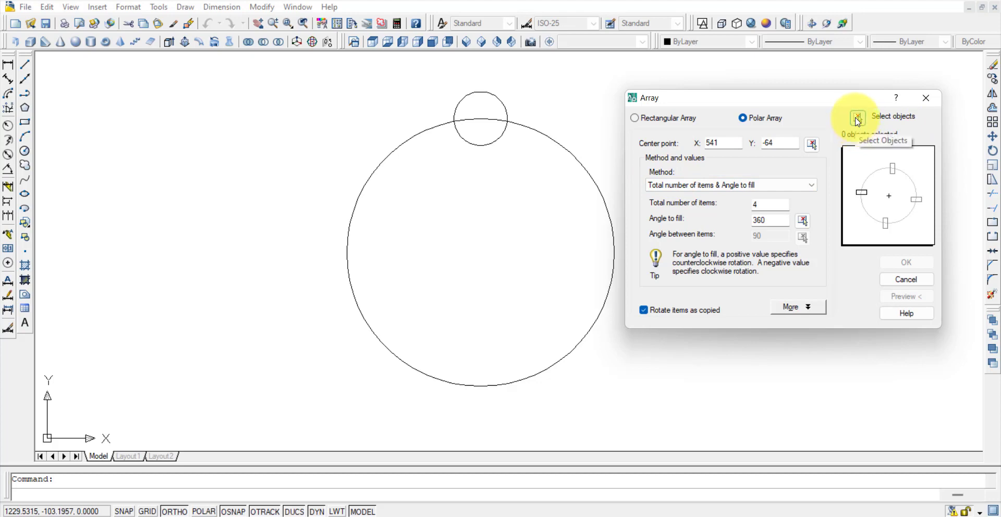
click(857, 119)
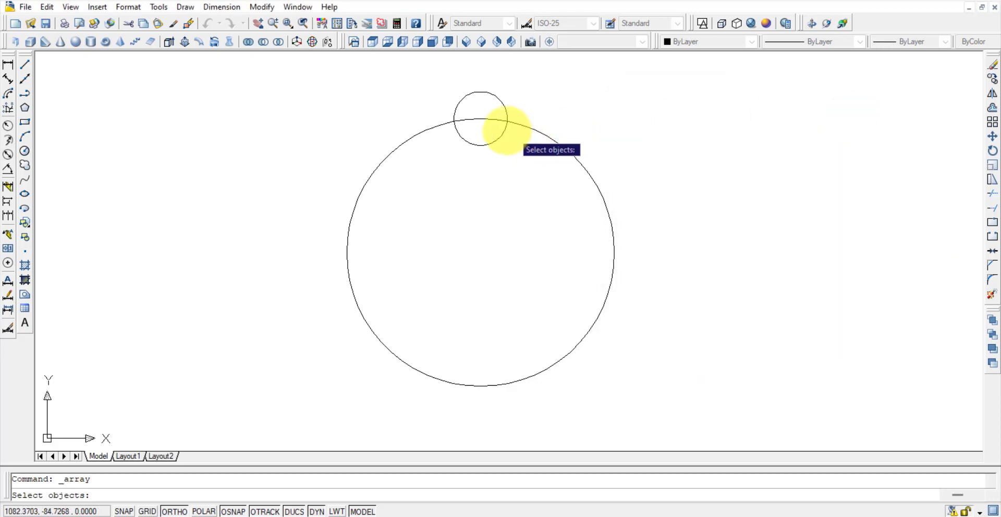
click(505, 104)
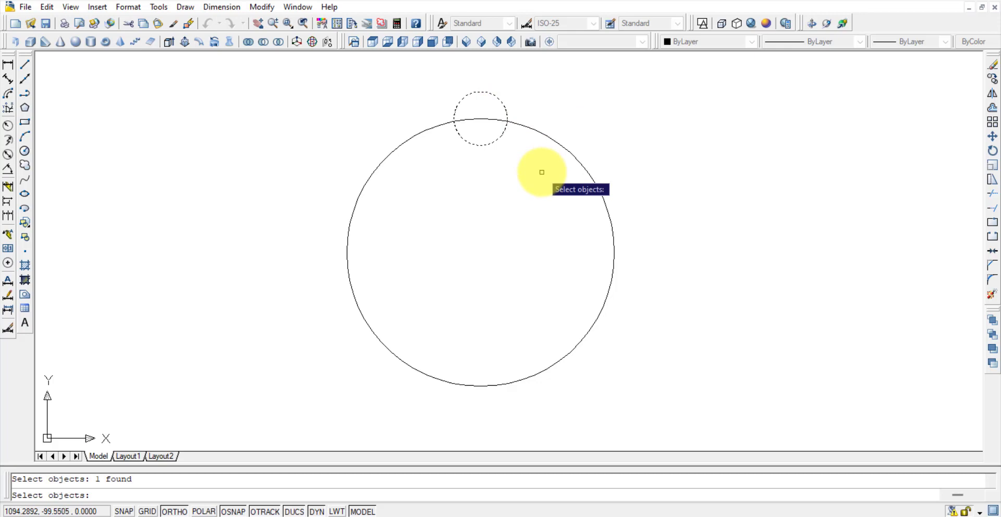
key(Return)
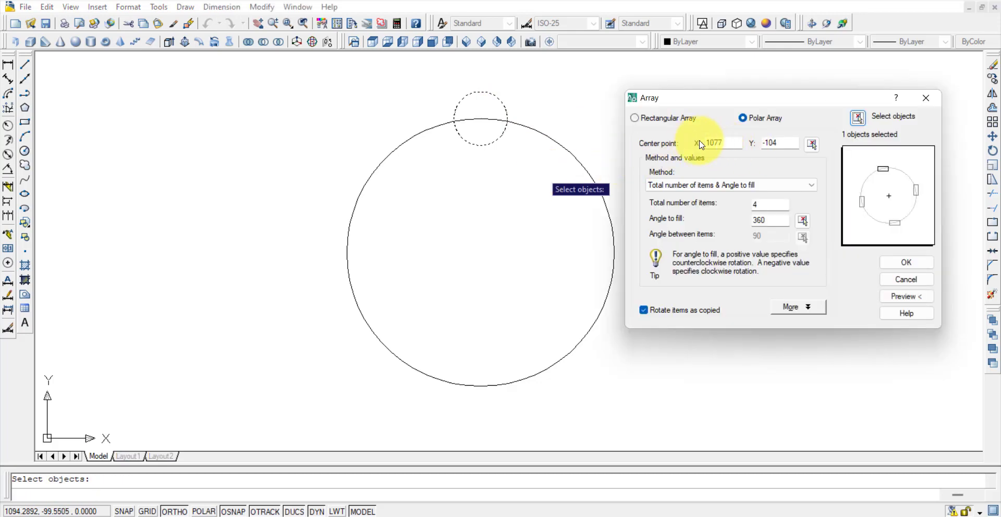
- Centre the polar array on the large circle's centre, set 12 items over 360 degrees, preview and accept it
click(812, 144)
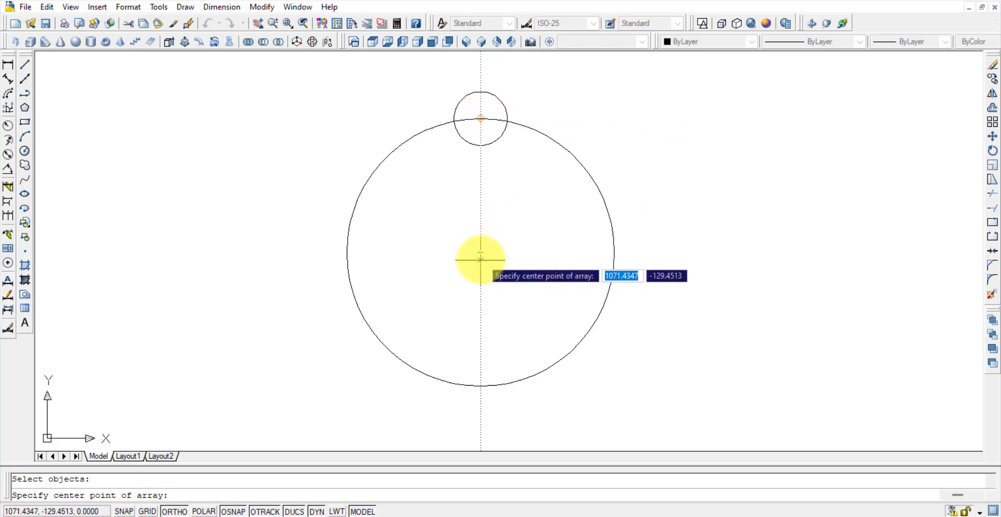
click(480, 252)
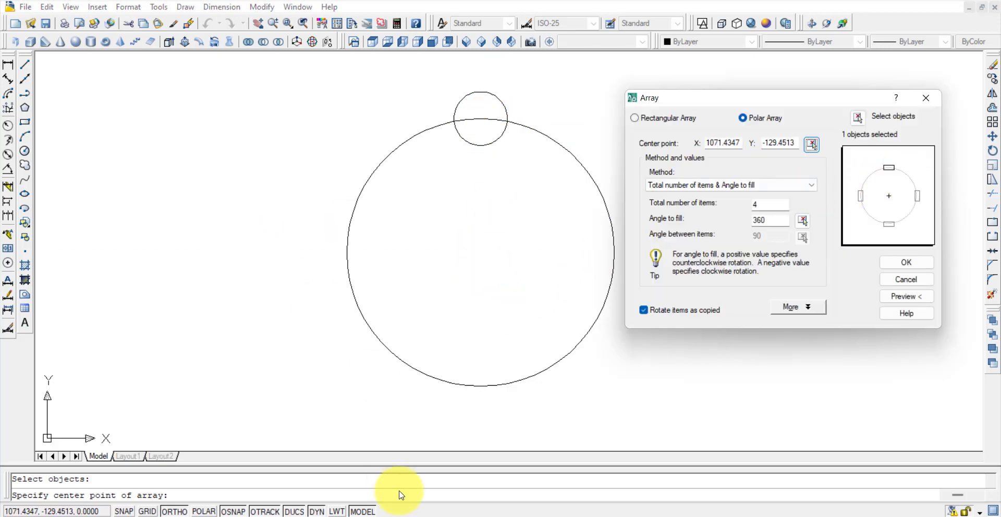
click(776, 203)
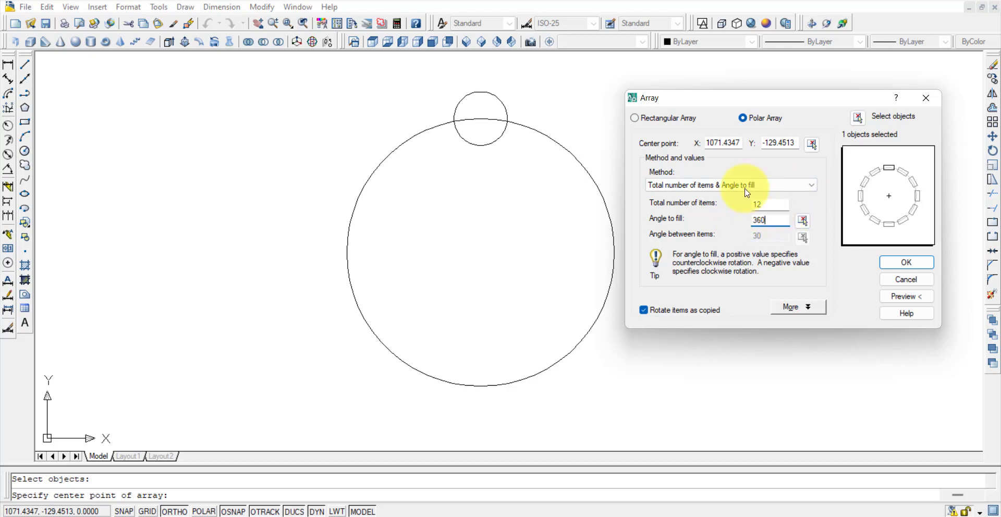
click(916, 298)
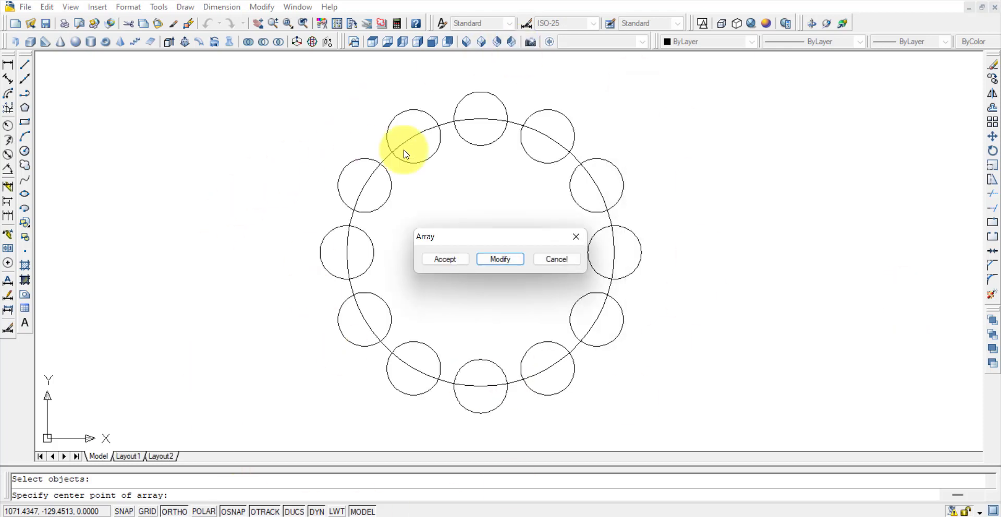
click(443, 260)
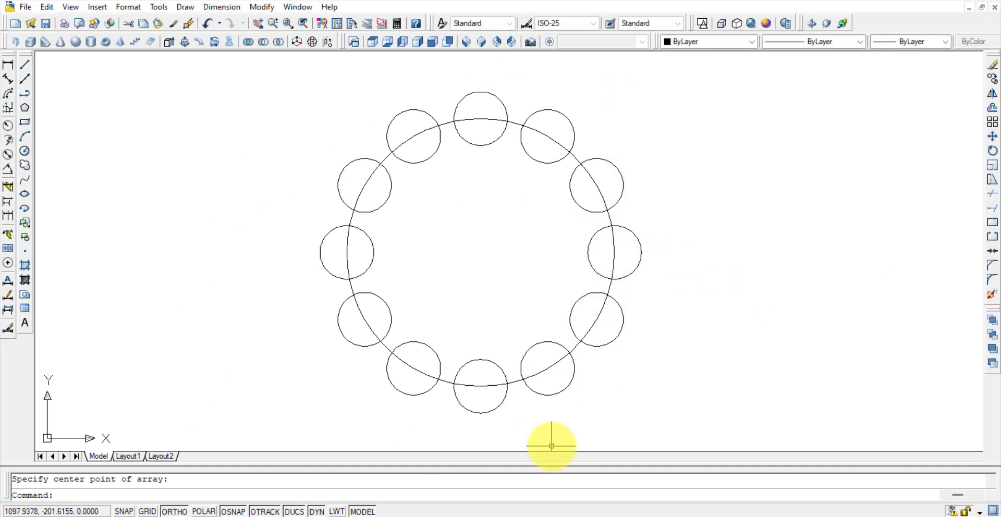
- Draw a horizontal line from the large circle's centre to its right quadrant
scroll(398, 264, down, 3)
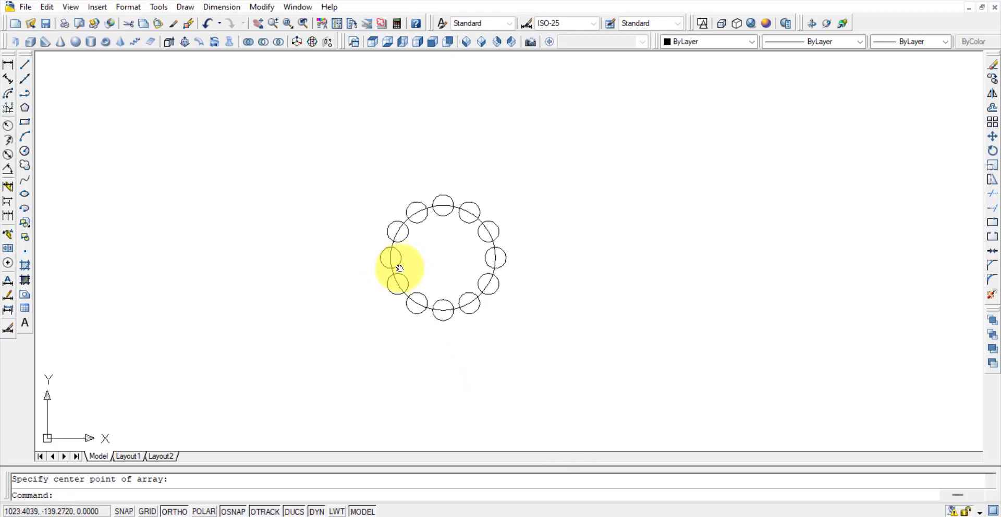
mouse_move(398, 265)
middle_down()
mouse_move(67, 250)
mouse_move(396, 297)
middle_up()
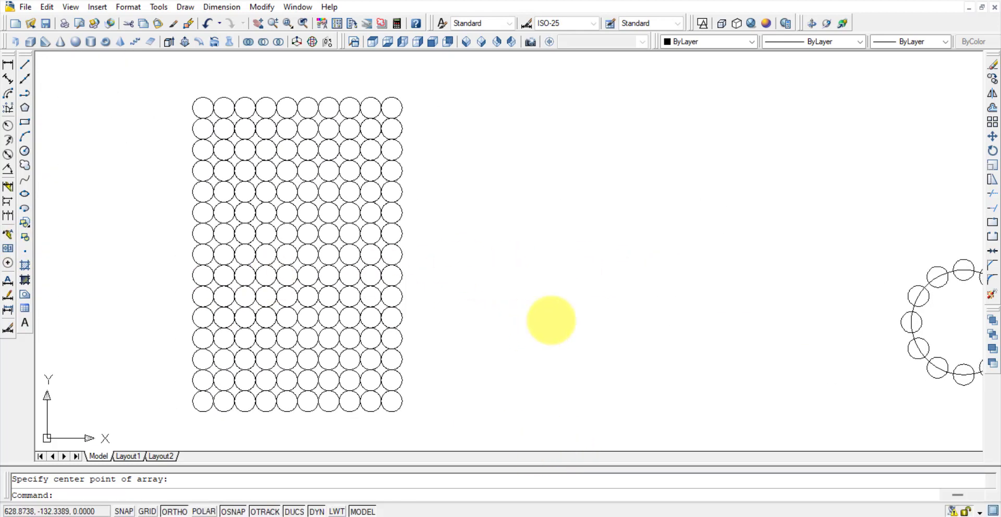
mouse_move(549, 318)
middle_down()
mouse_move(580, 266)
mouse_move(390, 244)
middle_up()
scroll(443, 263, up, 3)
middle_drag(742, 272, 570, 271)
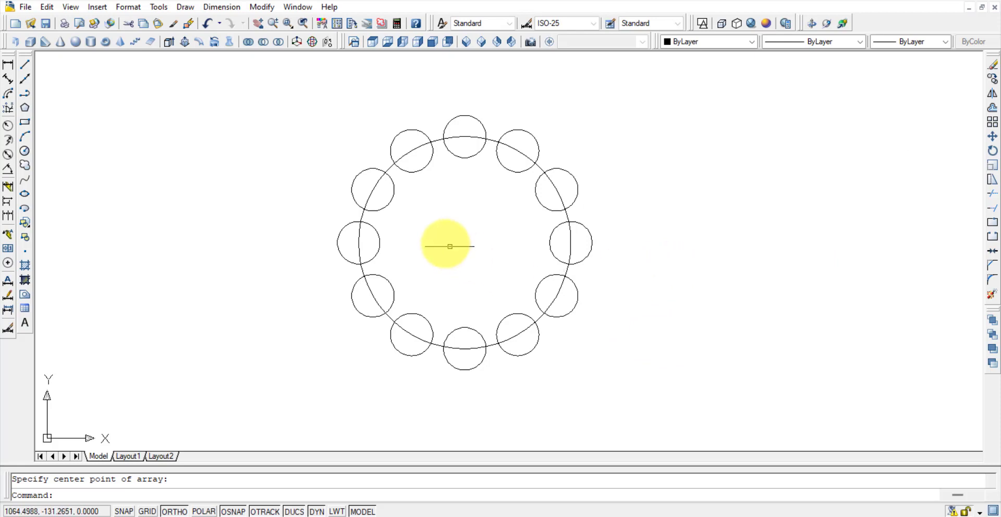
click(25, 64)
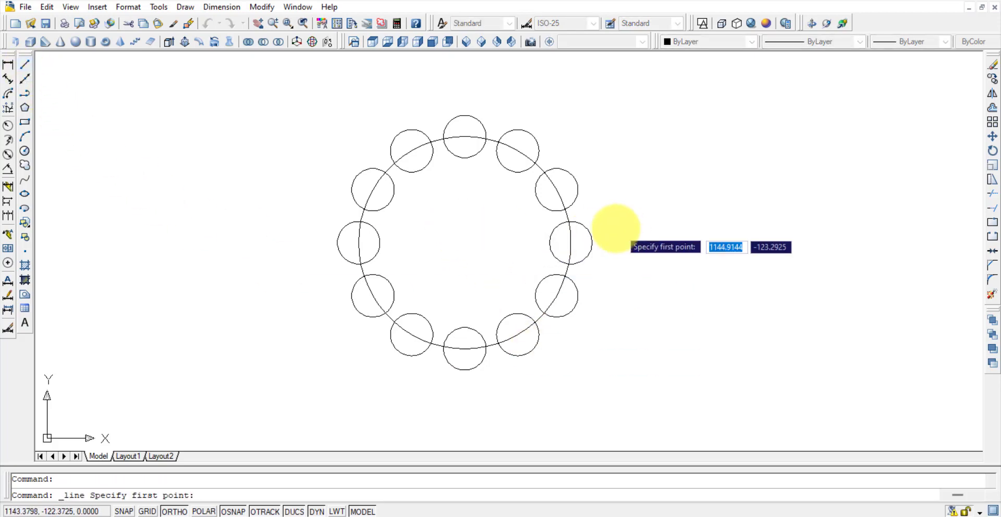
click(464, 242)
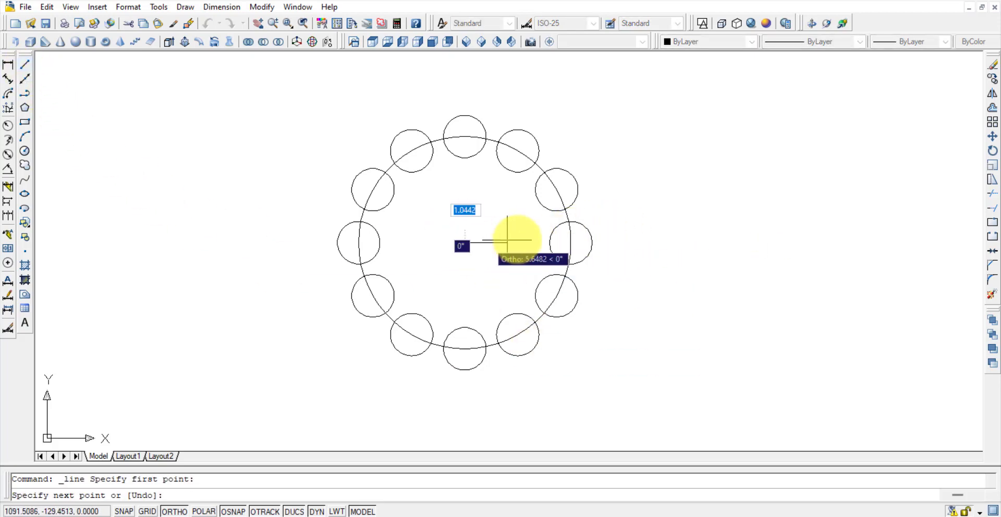
click(571, 238)
key(Escape)
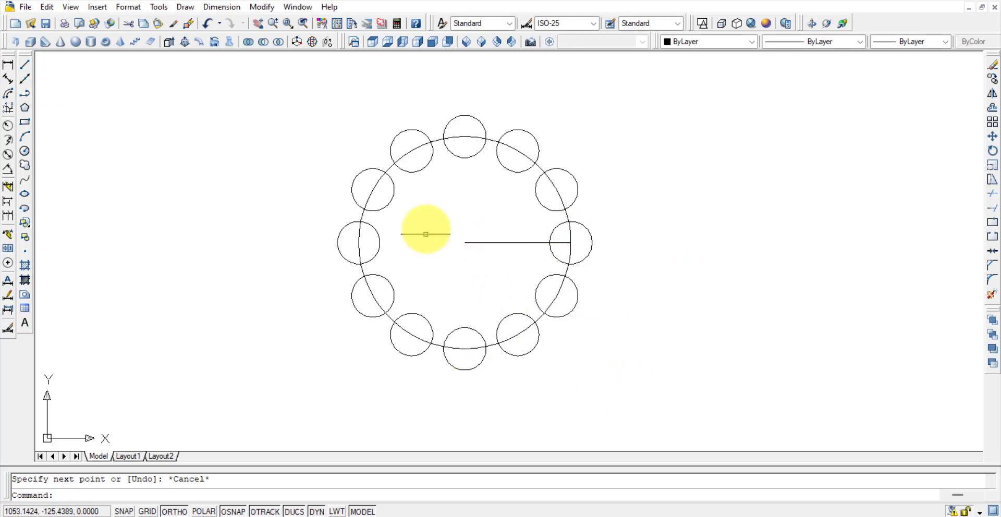
- Polar array the radial line around the large circle's centre with 12 items over 360 degrees, and accept the preview
click(520, 242)
click(992, 121)
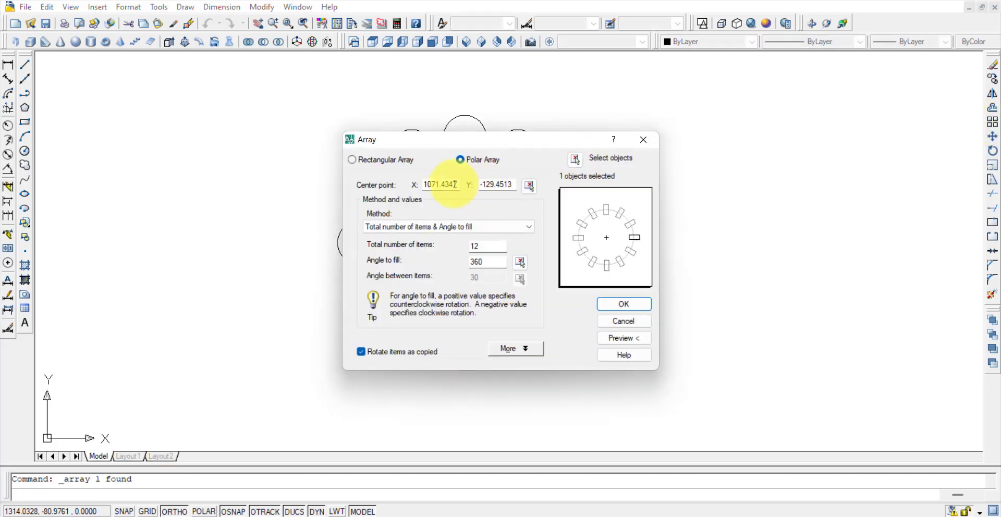
click(530, 186)
click(467, 243)
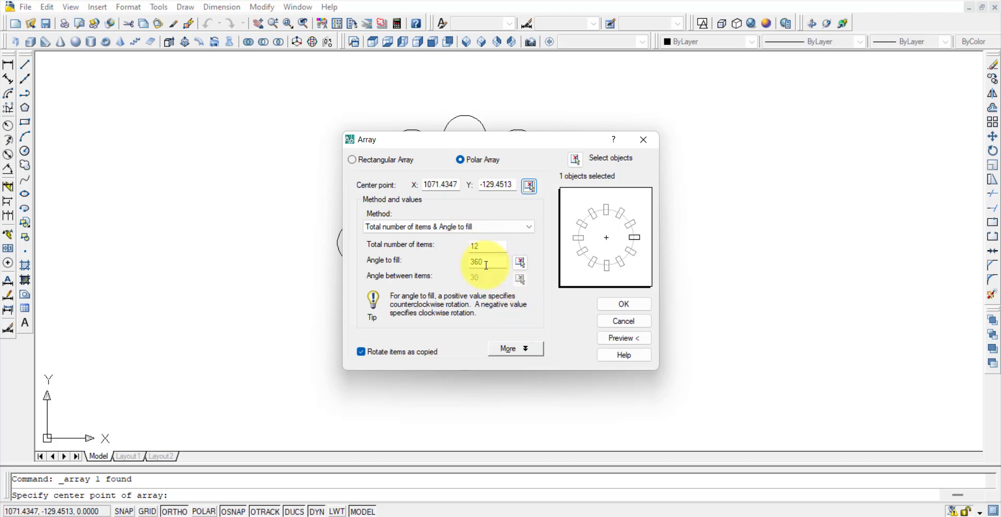
click(623, 337)
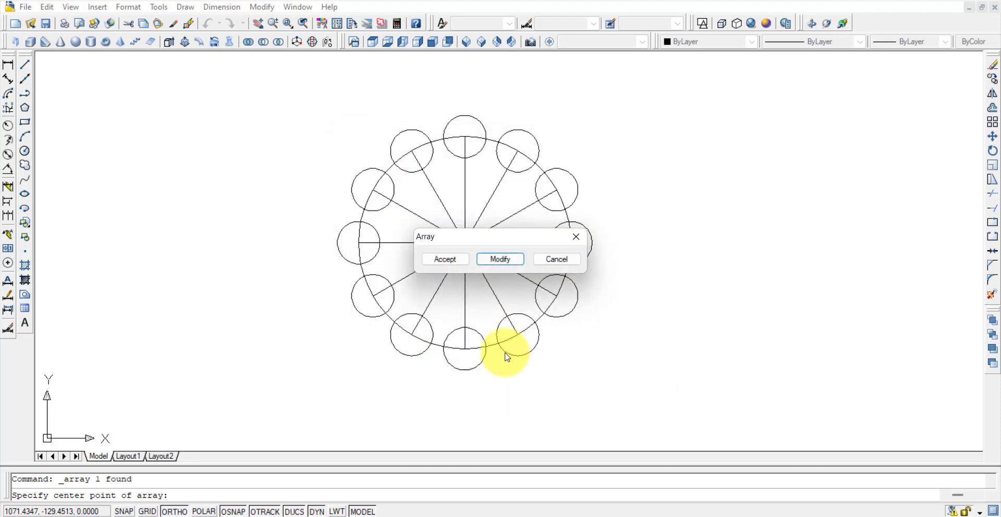
click(452, 266)
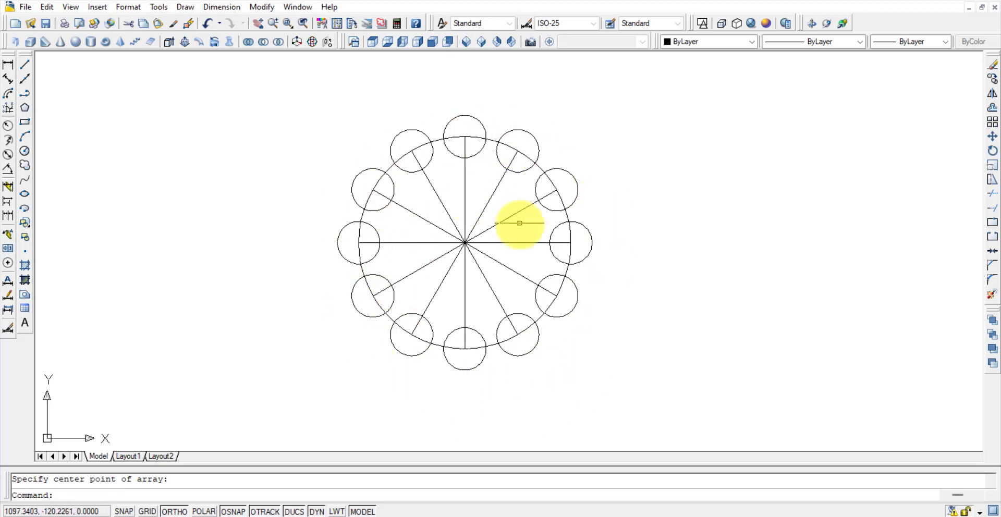
click(519, 223)
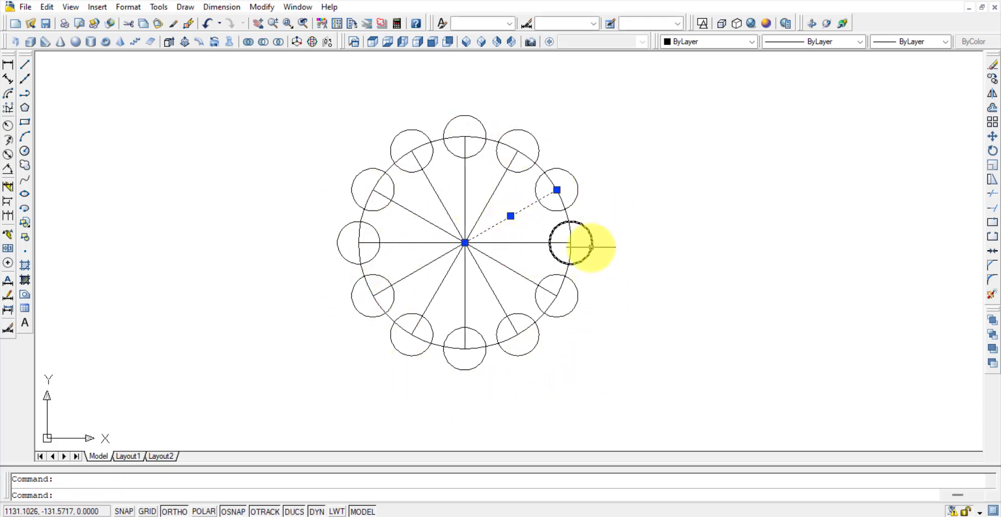
click(592, 246)
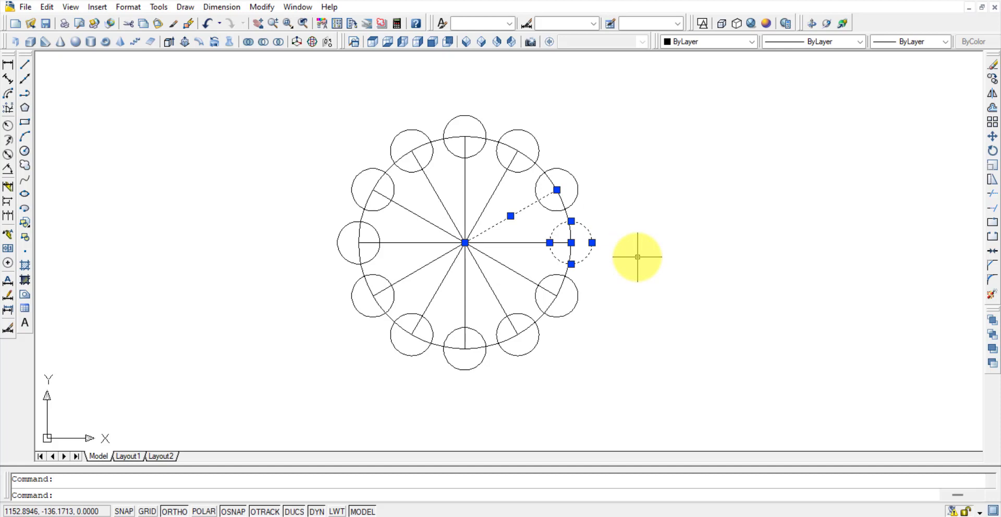
key(Escape)
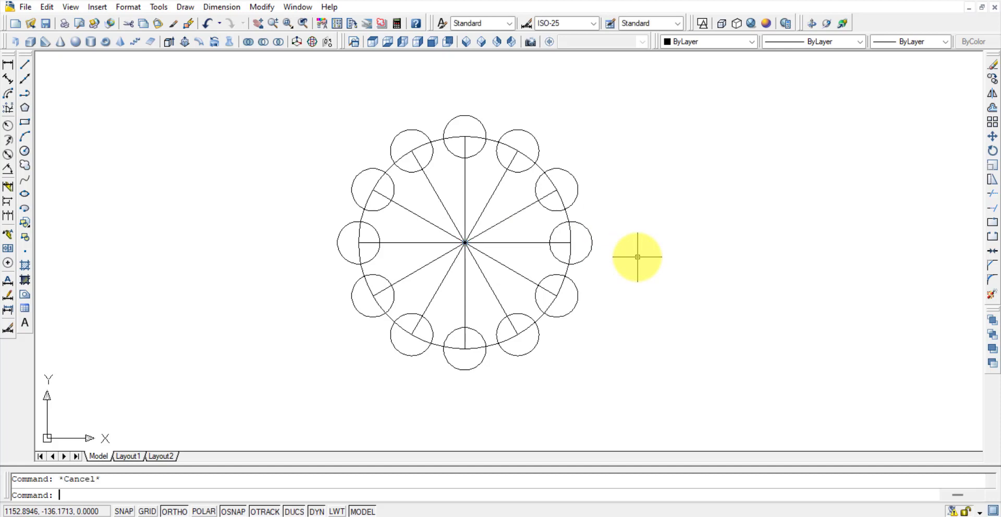
- Draw a circle with a radius of 50 in the empty area to the right of the spoked circle pattern
middle_drag(646, 265, 378, 255)
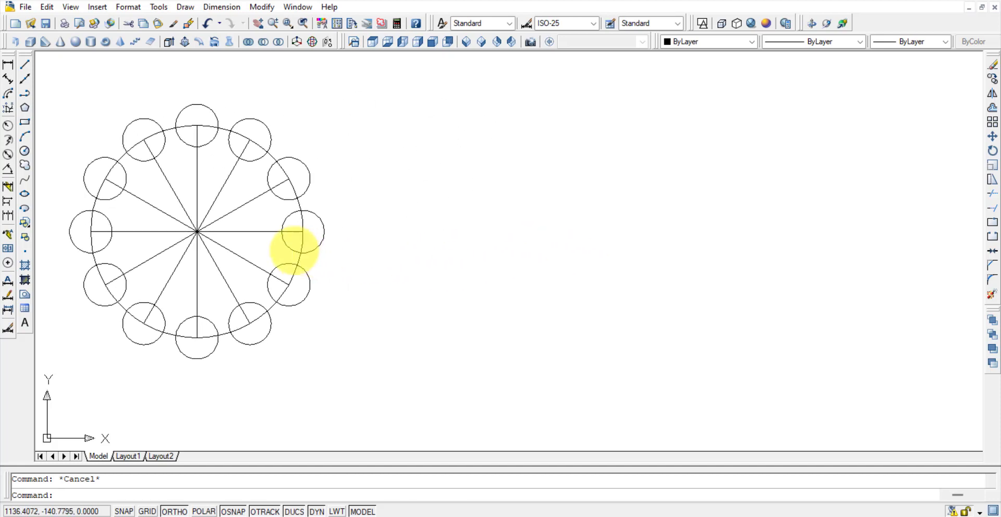
click(24, 151)
click(545, 257)
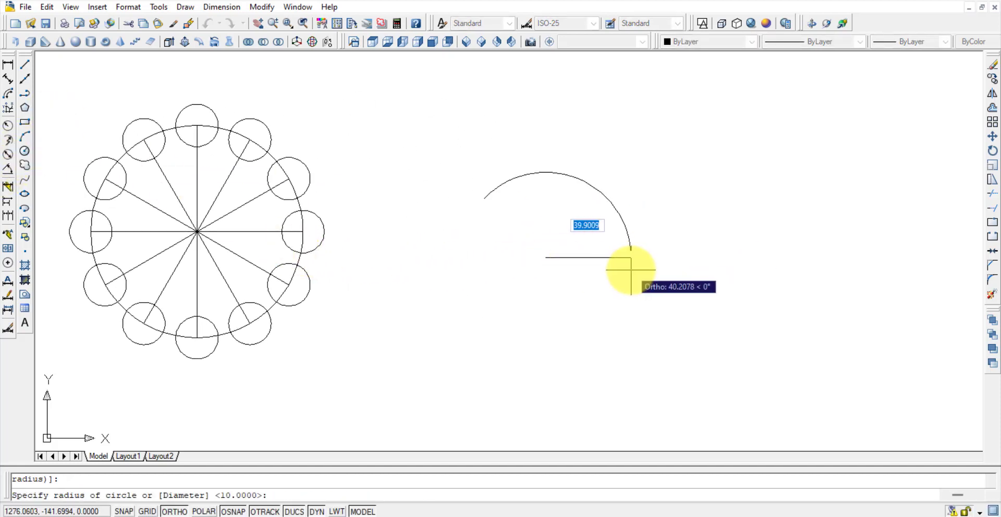
text(50)
key(Return)
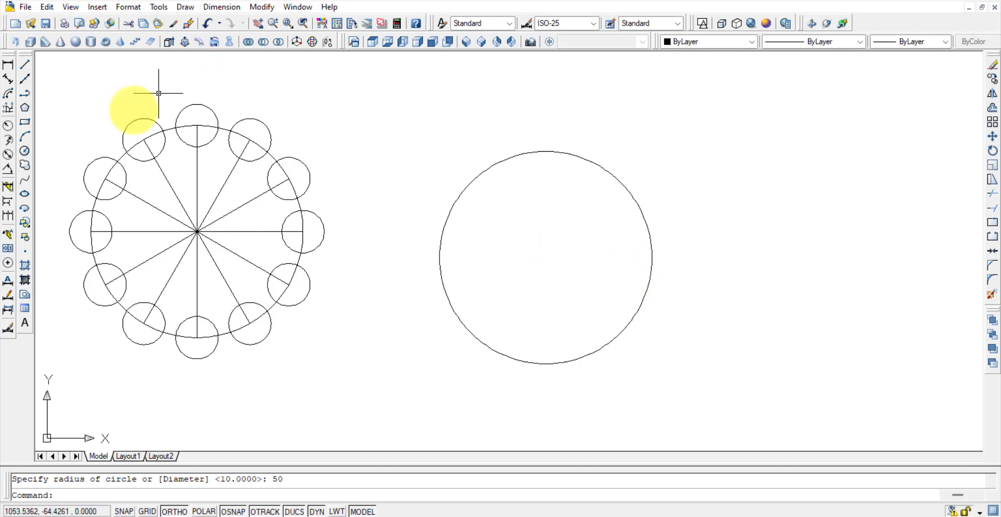
- Draw a second circle with a radius of 50 centred on the new circle's right quadrant
click(25, 151)
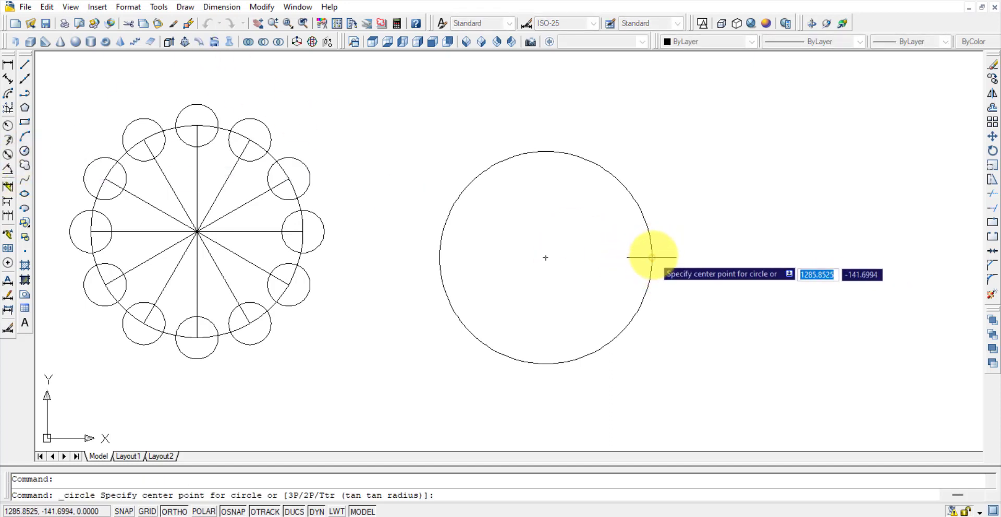
click(652, 257)
text(50)
key(Return)
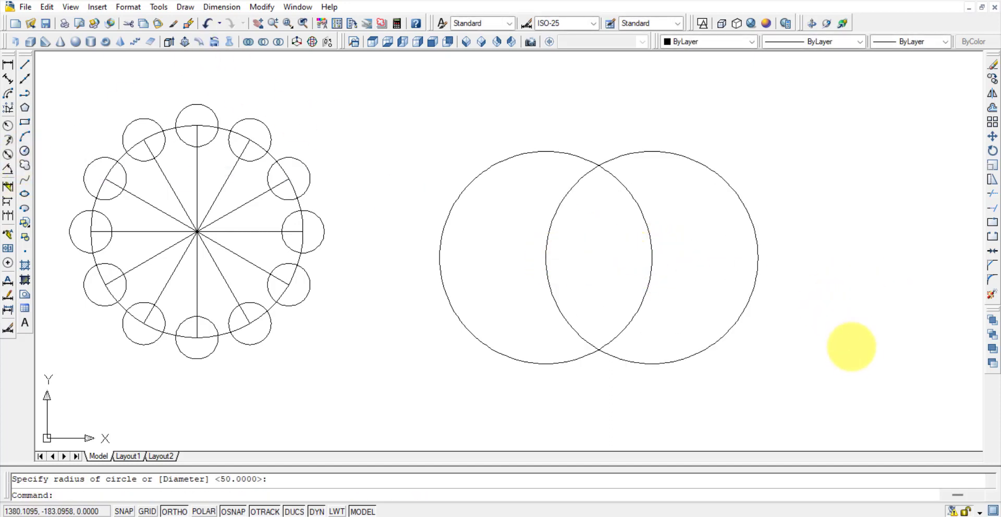
- Polar array the second circle around the first circle's centre with 12 items over 360 degrees
click(992, 123)
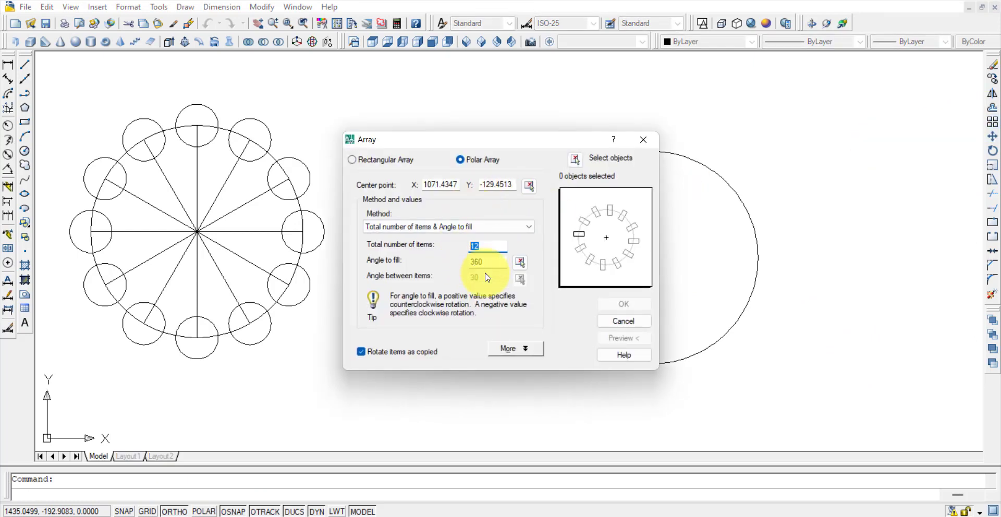
click(575, 159)
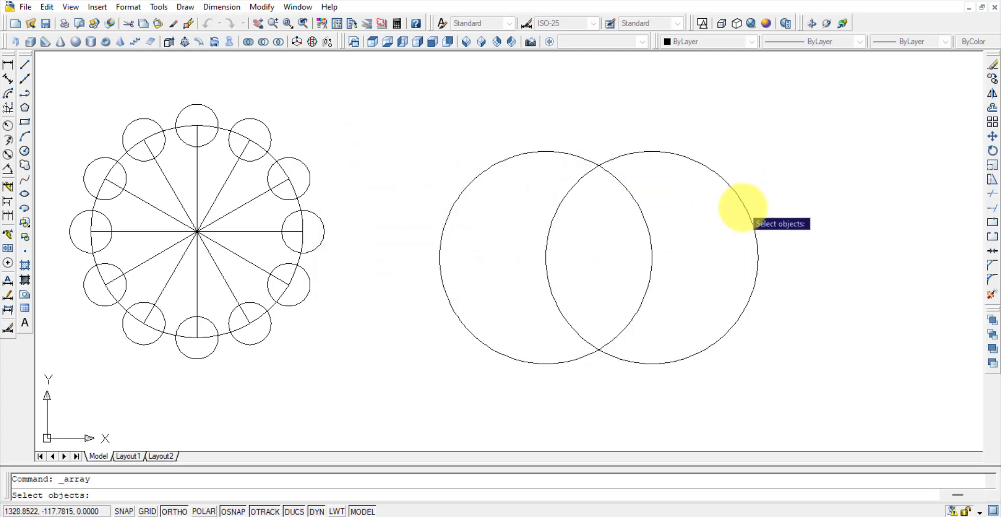
click(743, 207)
key(Return)
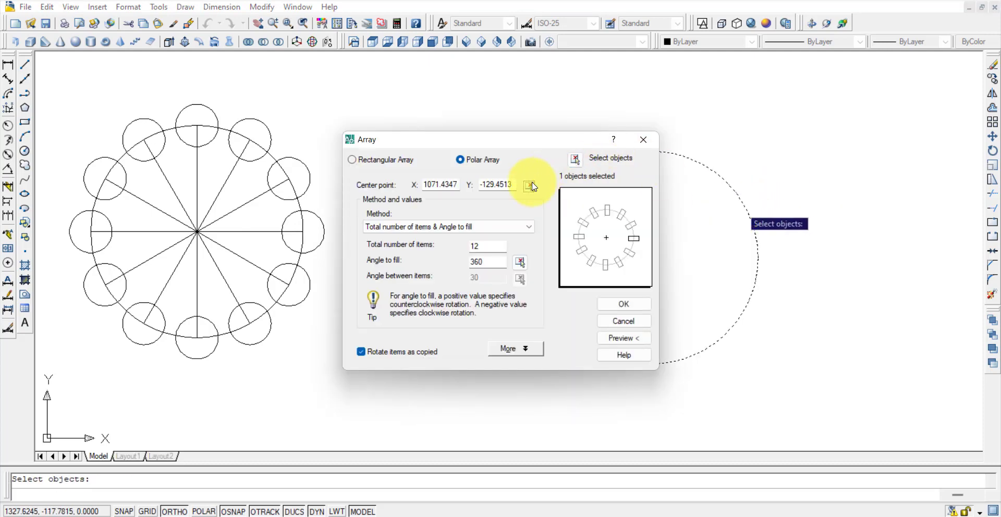
click(530, 186)
click(549, 253)
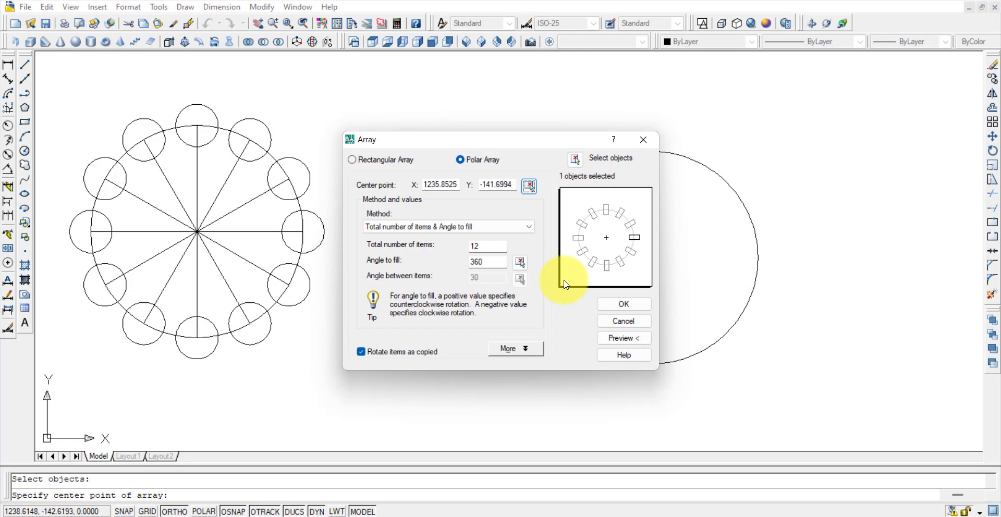
click(625, 304)
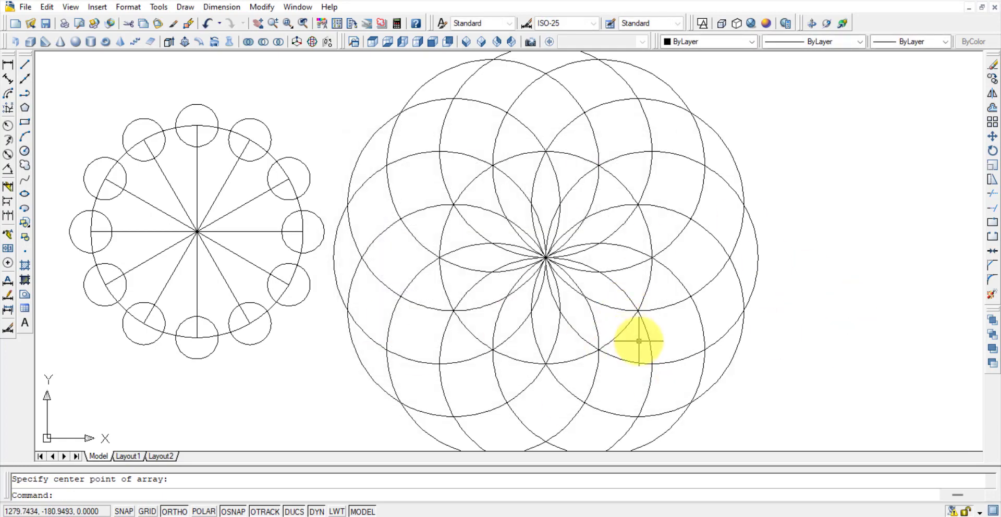
middle_drag(683, 331, 989, 319)
scroll(320, 262, down, 5)
mouse_move(319, 261)
middle_down()
mouse_move(767, 278)
mouse_move(775, 315)
mouse_move(796, 316)
middle_up()
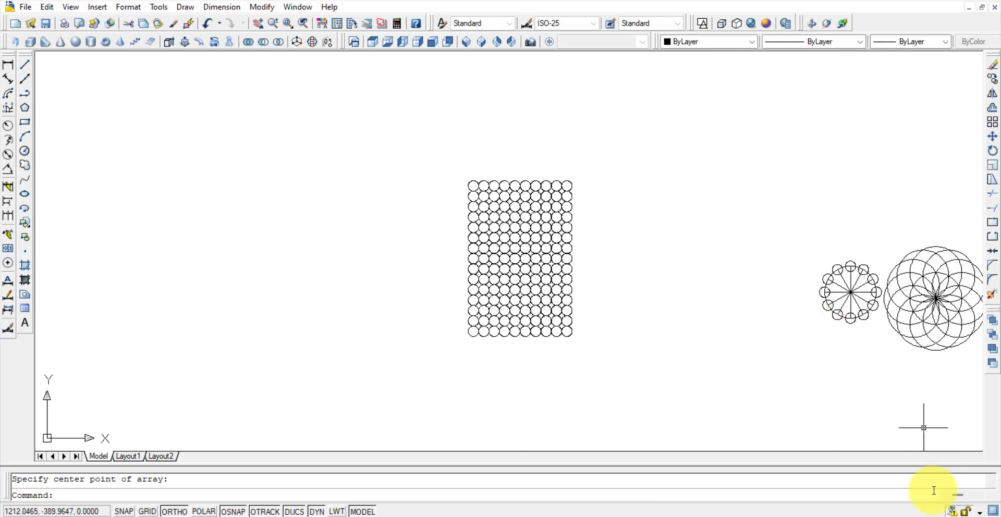
mouse_move(894, 431)
middle_down()
mouse_move(927, 384)
mouse_move(945, 329)
middle_up()
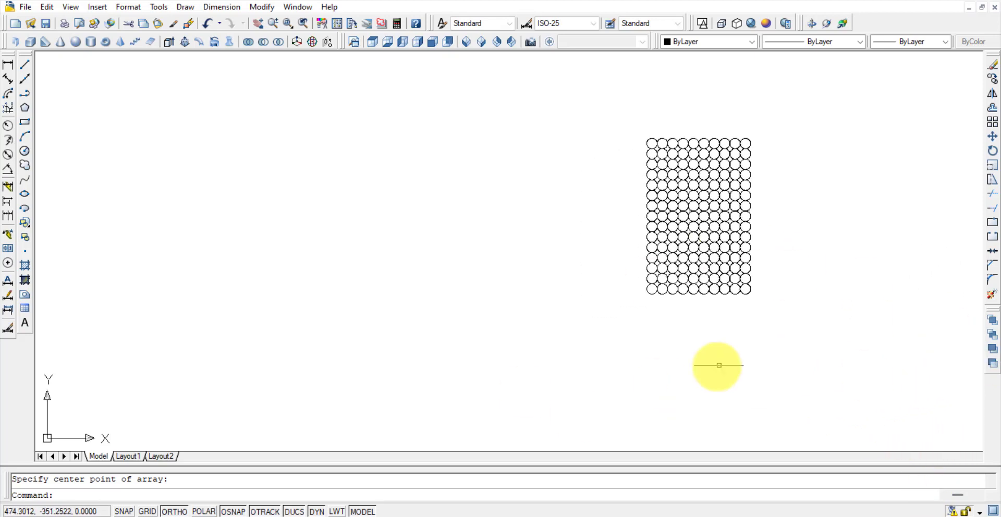
middle_drag(717, 363, 342, 333)
click(222, 93)
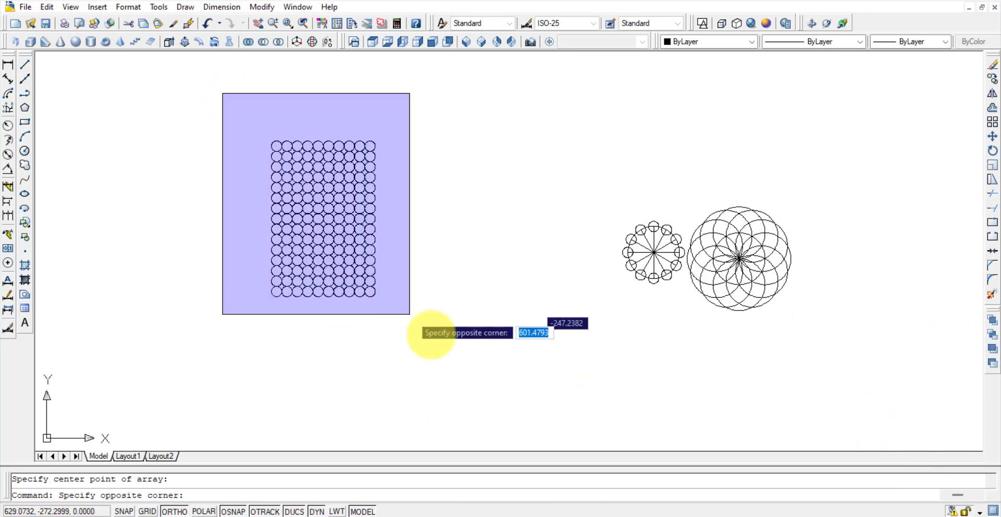
click(412, 316)
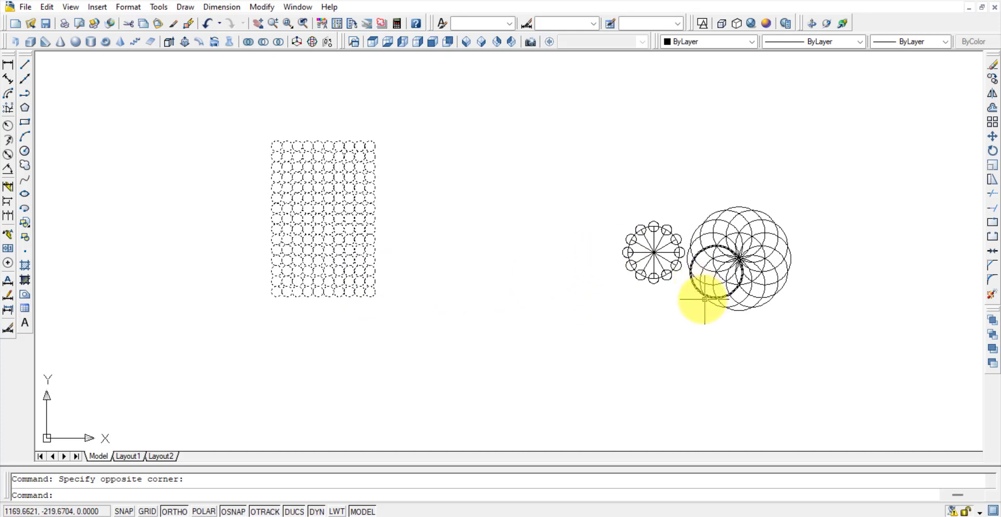
key(Escape)
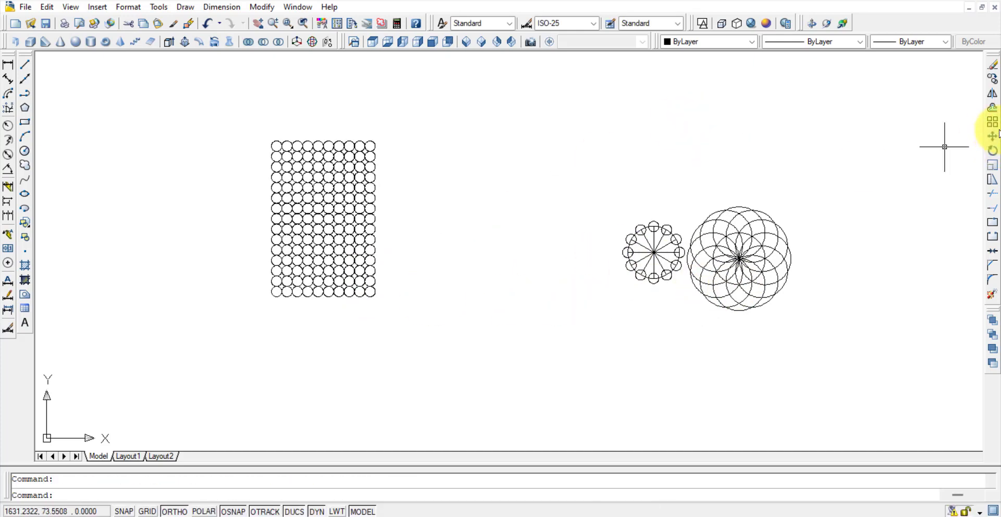
- Move the rectangular circle grid horizontally to the right, next to the spoked circle pattern, using its lower-left circle's centre as base point
click(995, 137)
click(231, 104)
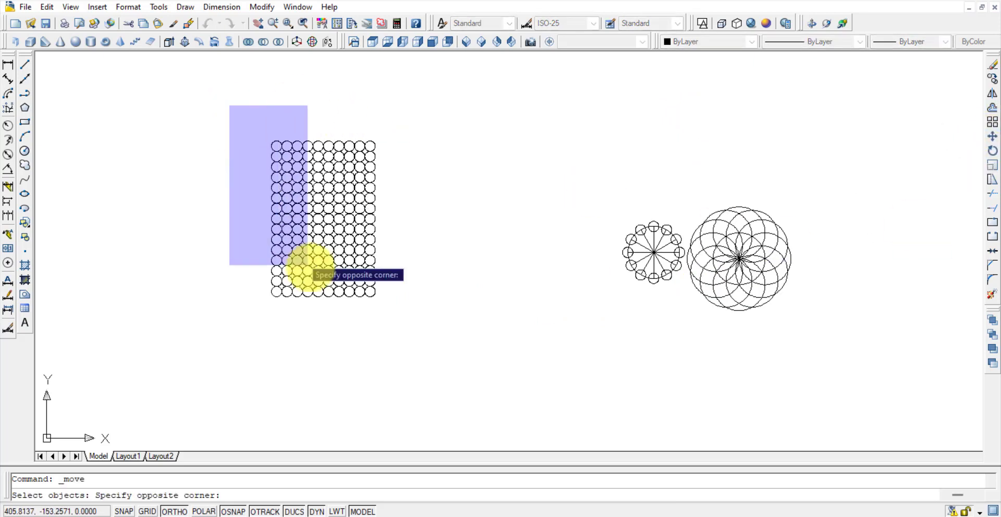
click(417, 372)
key(Return)
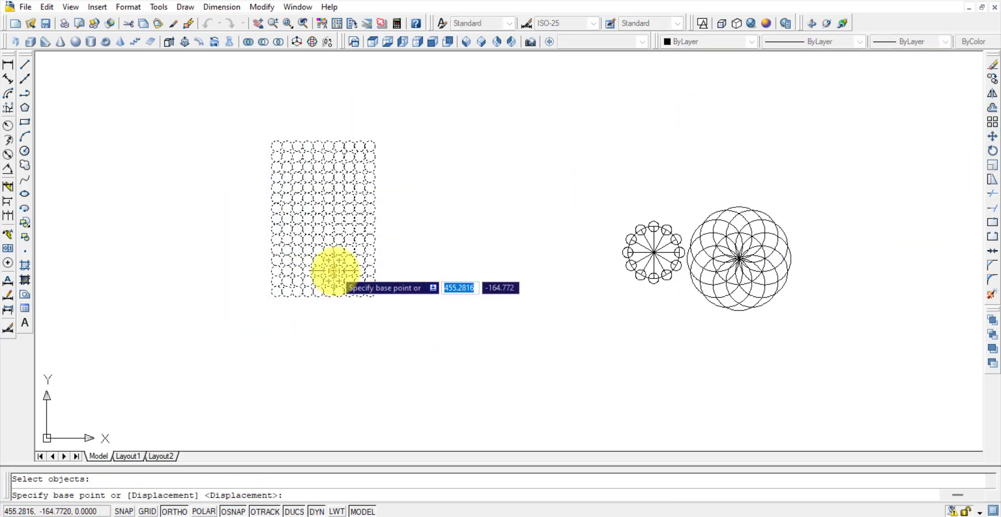
click(276, 291)
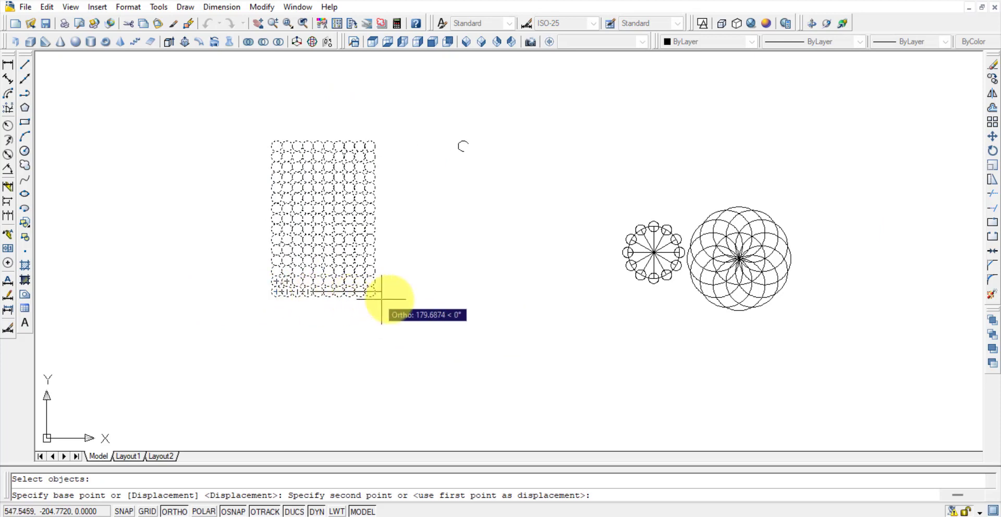
click(524, 291)
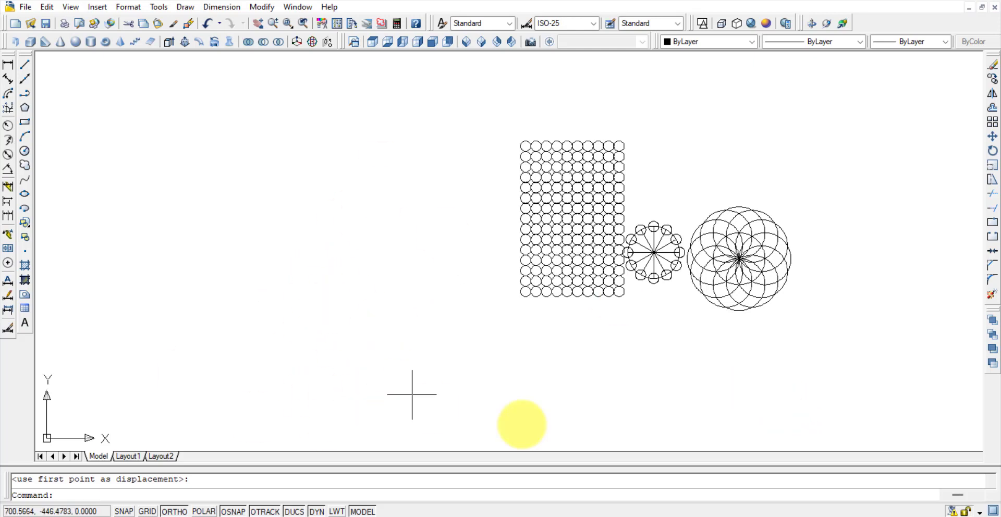
- Draw a 20 by 20 square with the Line tool in the empty area to the right of the overlapping circle pattern
mouse_move(751, 349)
middle_down()
mouse_move(769, 346)
mouse_move(671, 324)
middle_up()
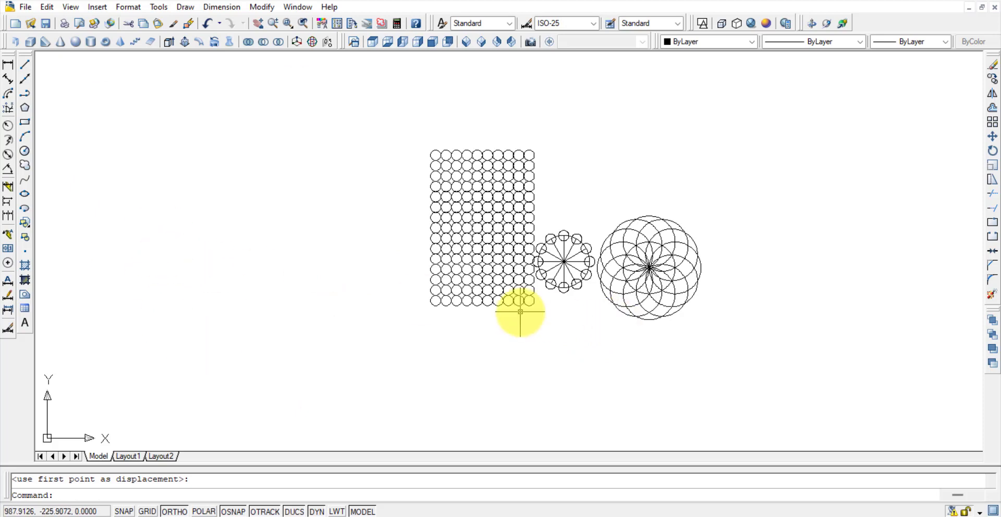
scroll(510, 218, up, 2)
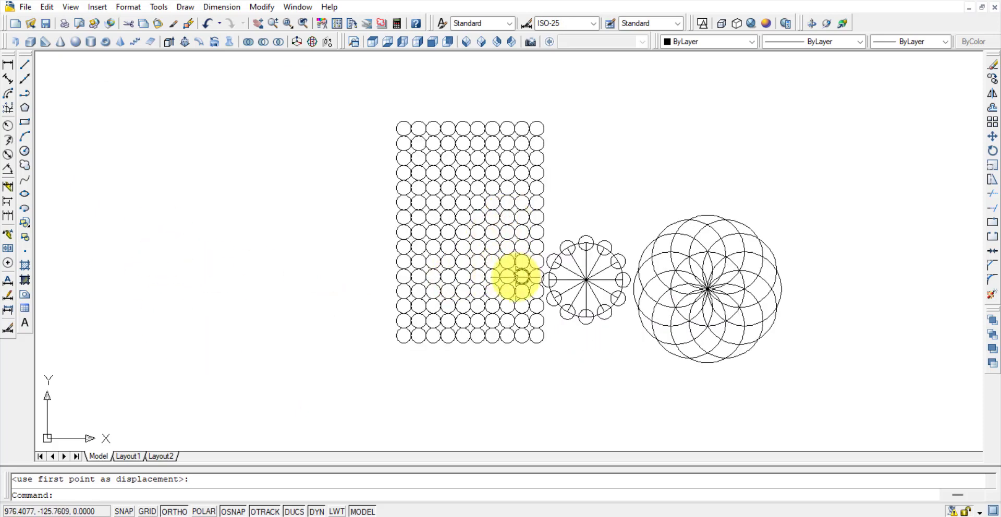
middle_drag(860, 360, 172, 313)
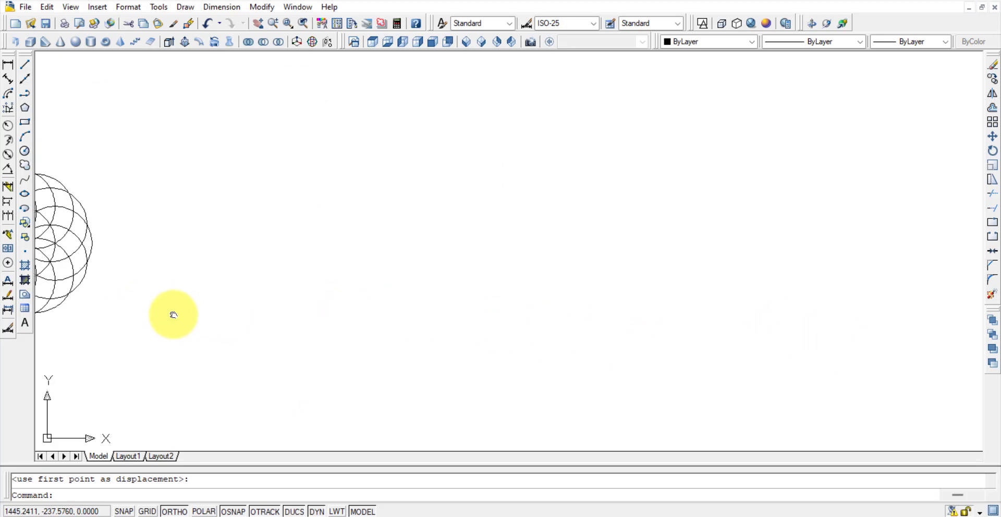
click(26, 123)
click(24, 64)
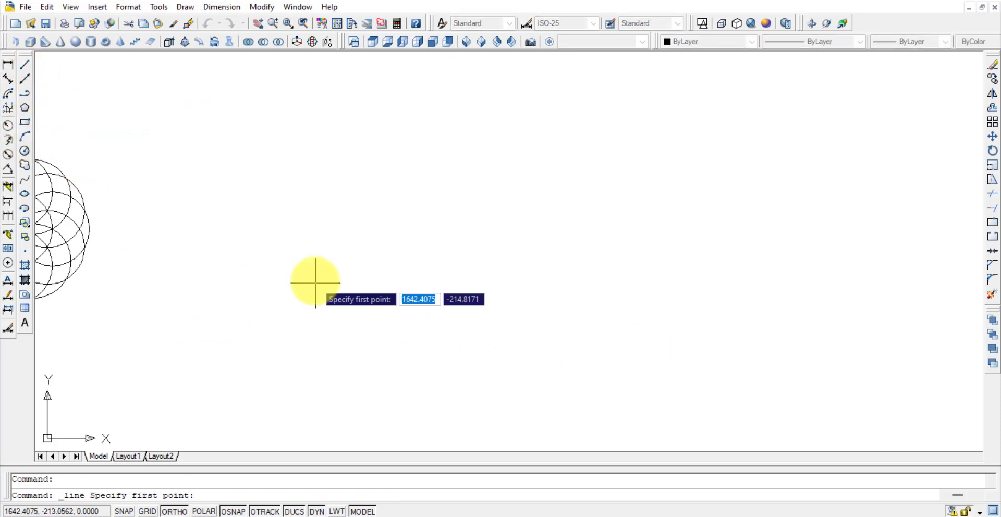
click(330, 279)
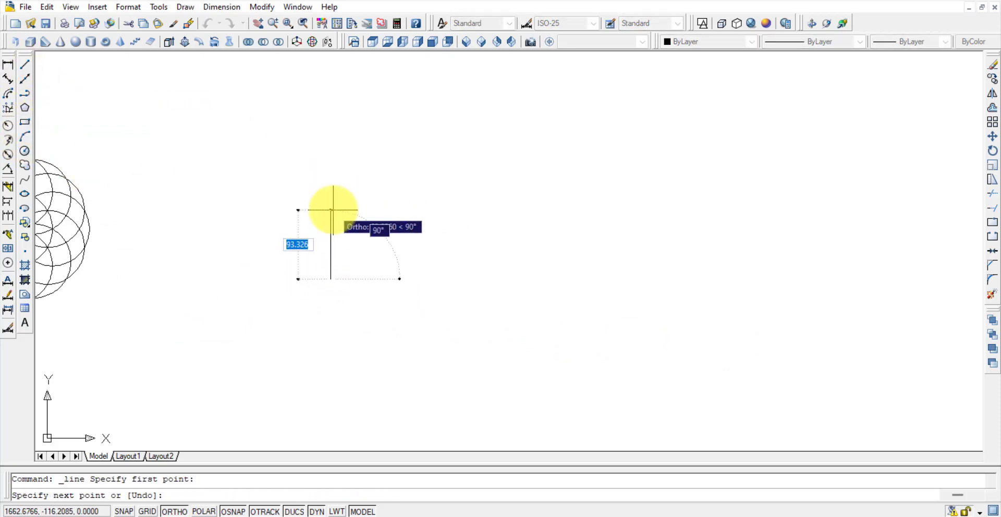
text(20)
key(Return)
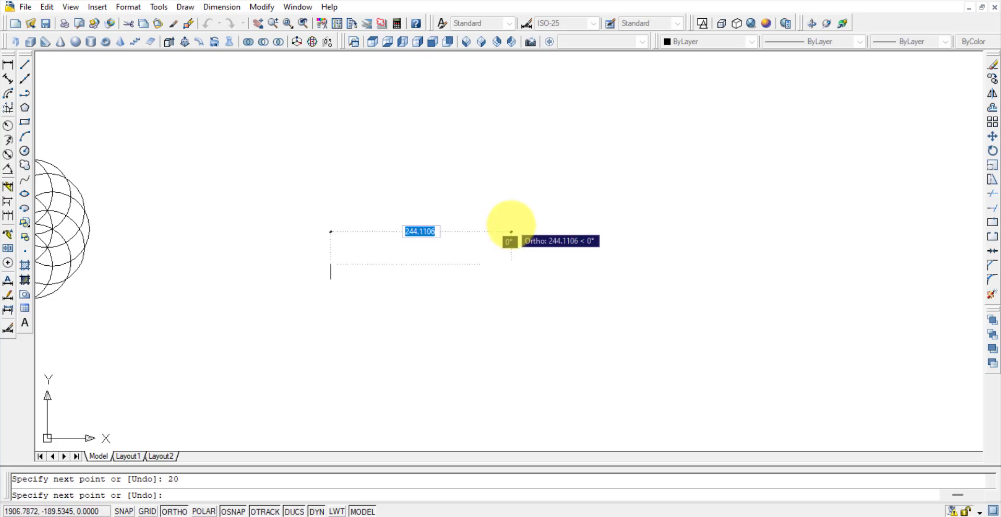
text(20)
key(Return)
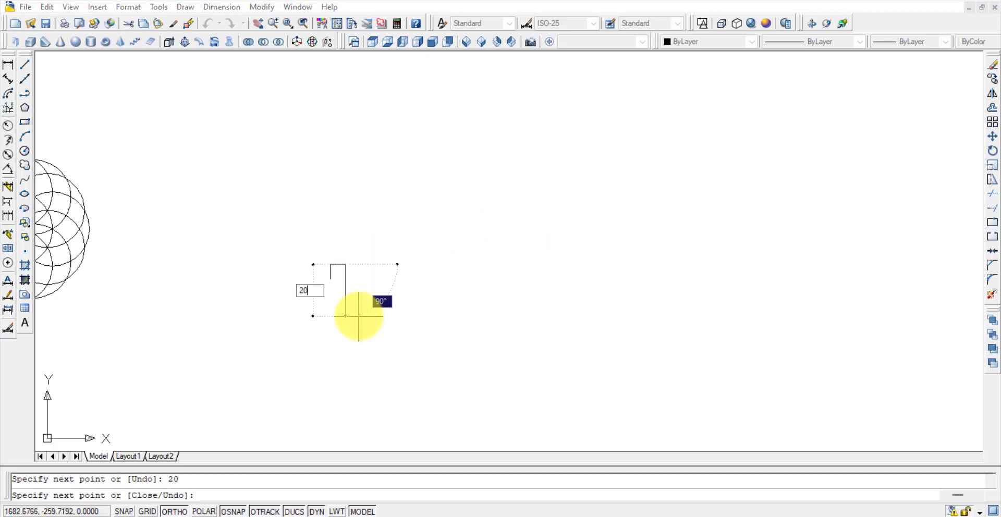
text(20)
key(Return)
text(20)
key(Return)
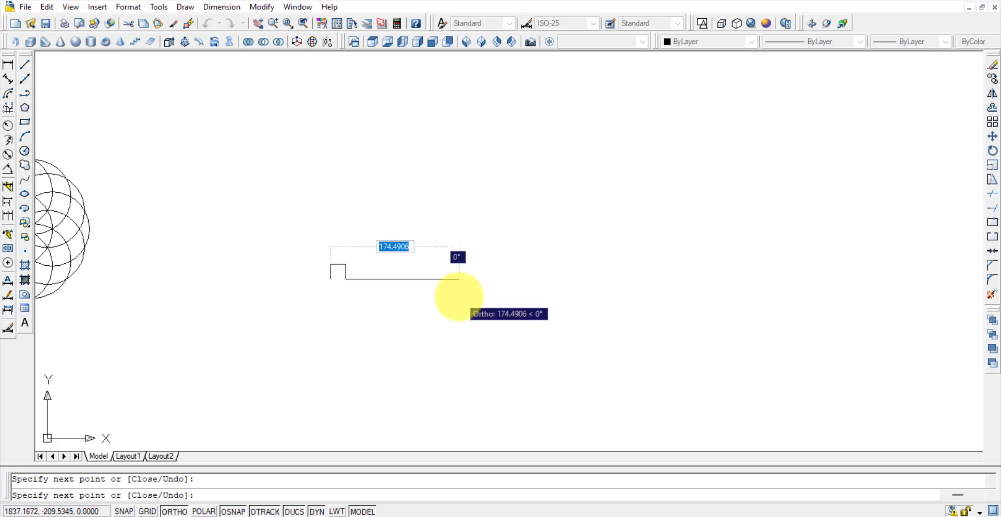
key(Escape)
- Scale the square by a factor of 2 from its lower-left corner
scroll(331, 308, up, 8)
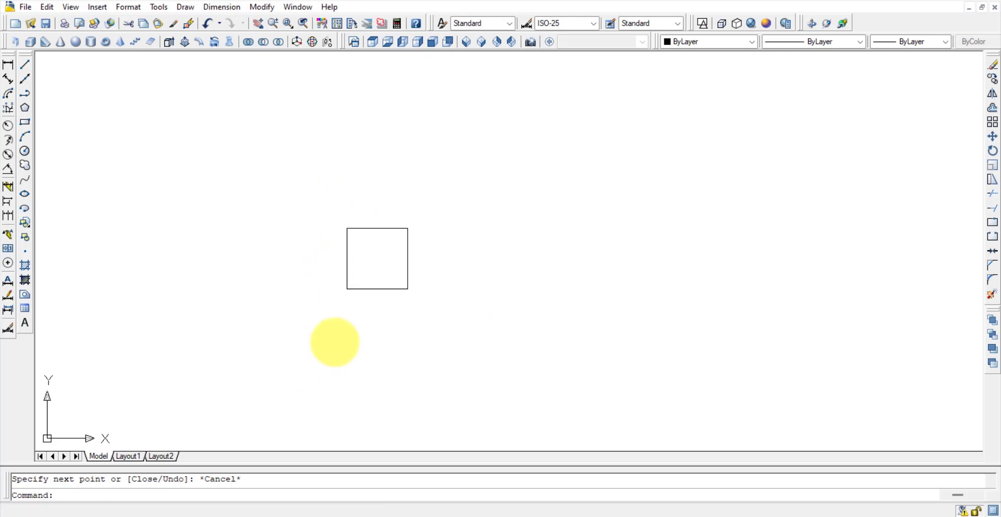
scroll(474, 299, up, 1)
scroll(537, 351, down, 2)
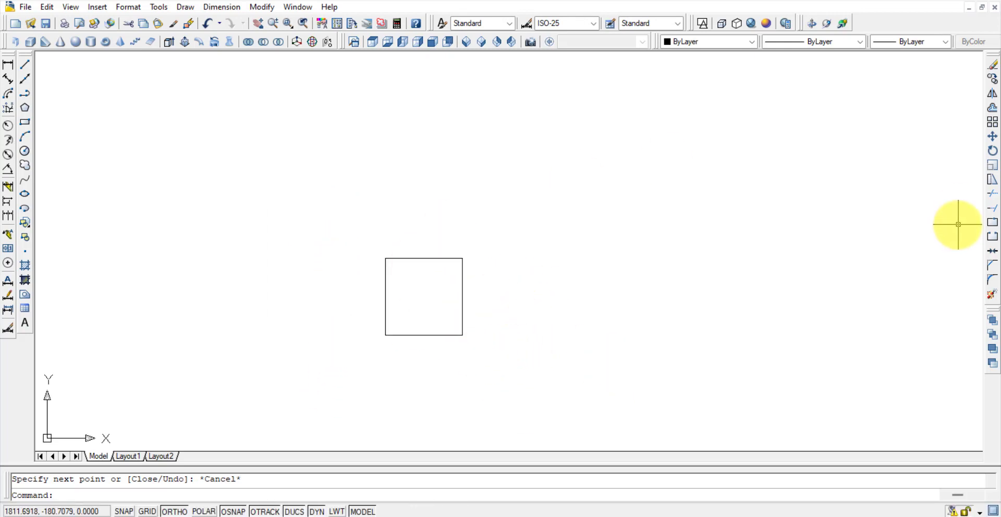
click(993, 166)
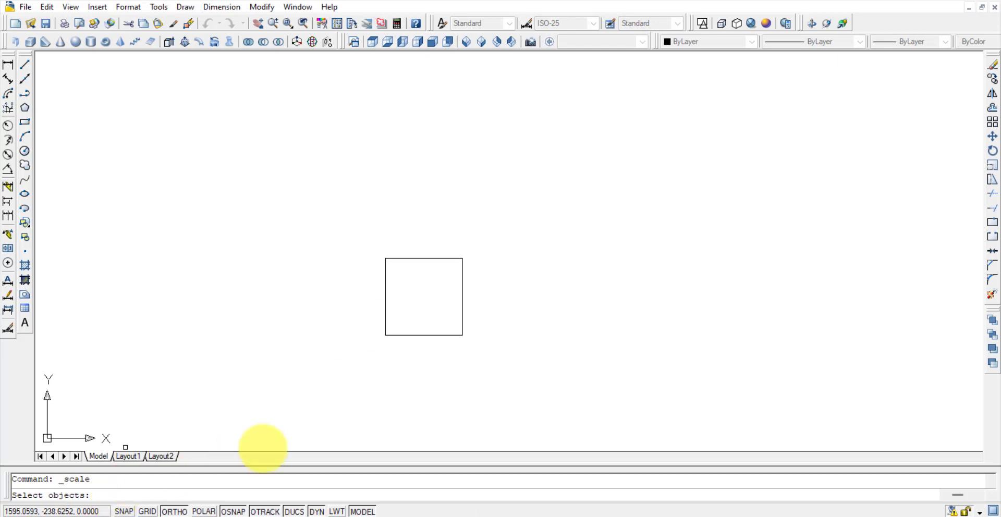
click(511, 367)
click(326, 217)
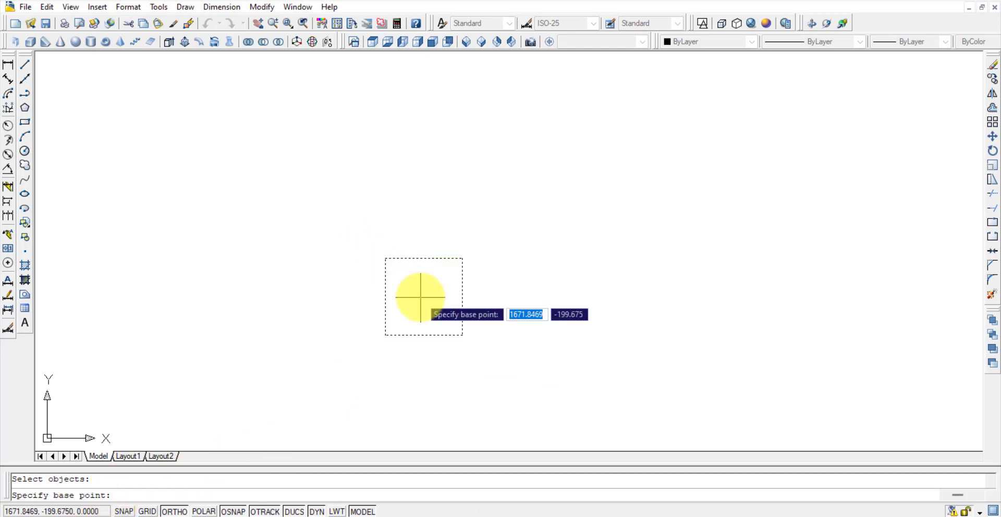
click(385, 335)
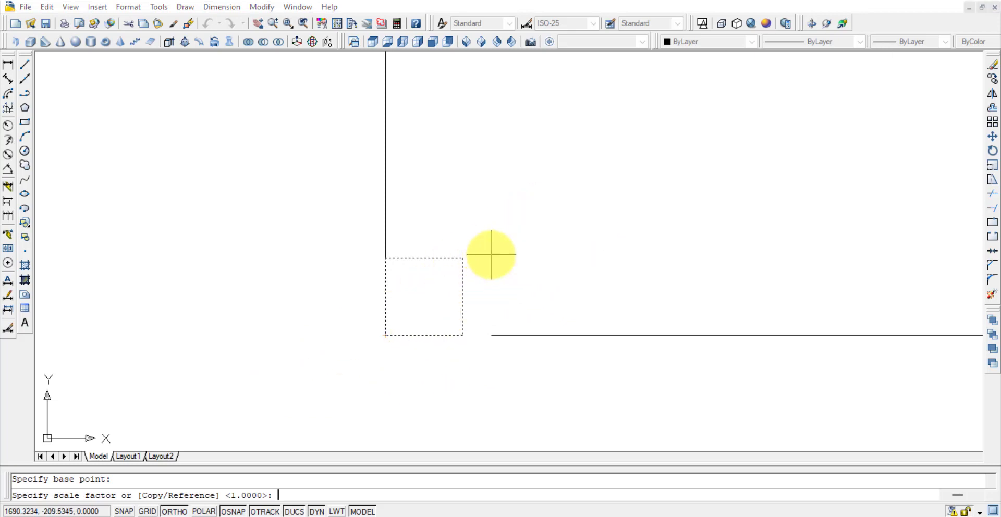
key(Return)
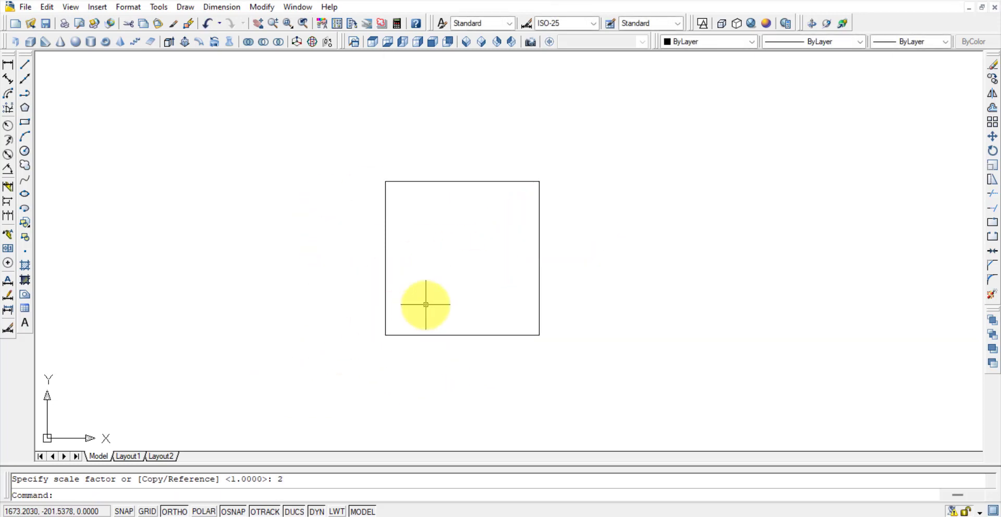
- Add an aligned dimension to the square's left side, placed outside the square
click(16, 79)
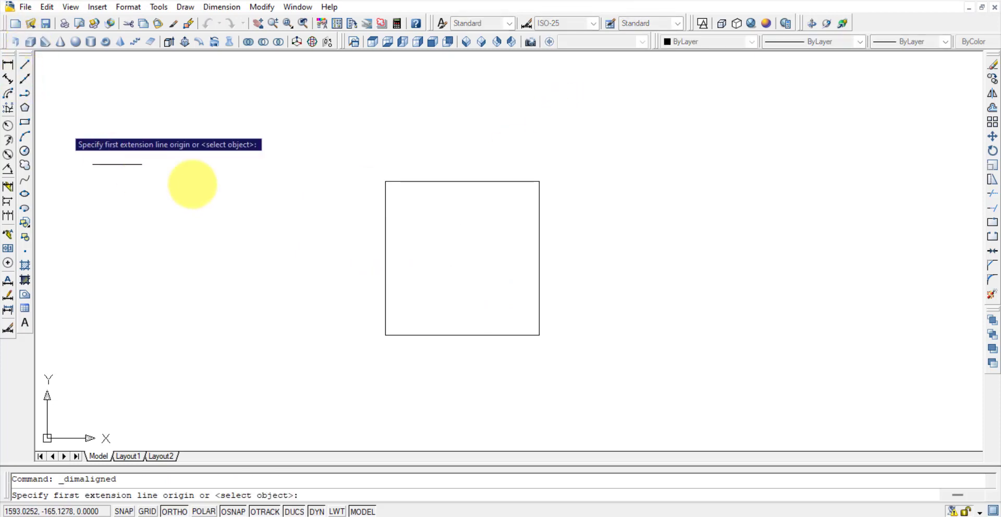
click(385, 181)
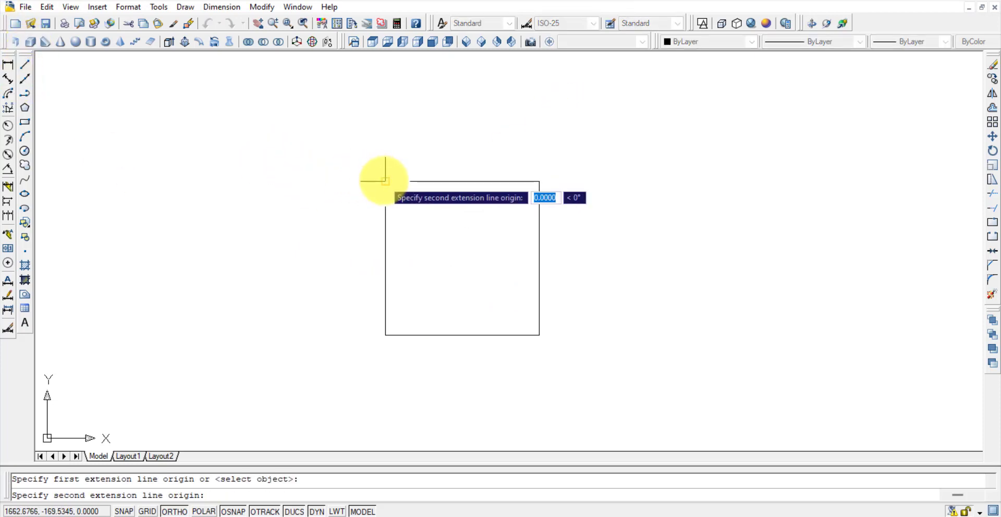
click(385, 335)
click(344, 340)
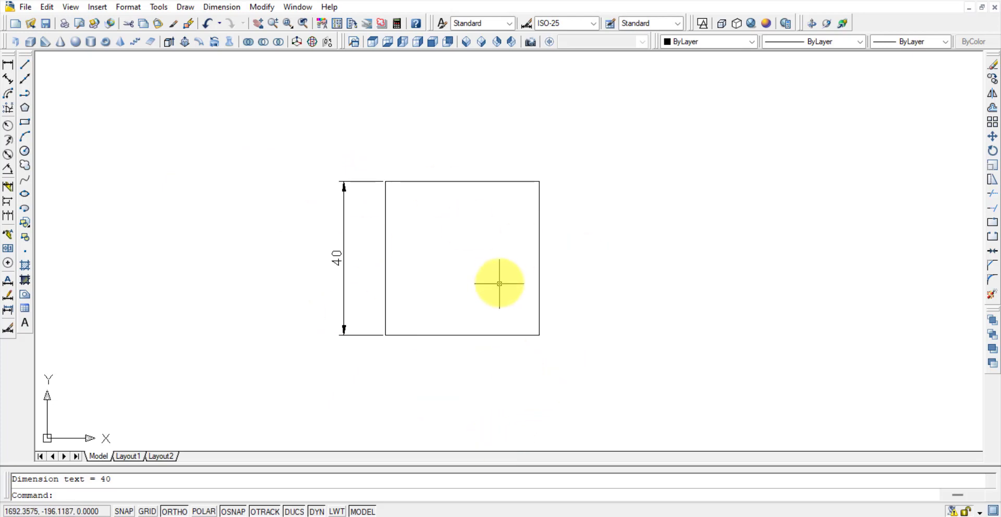
click(992, 166)
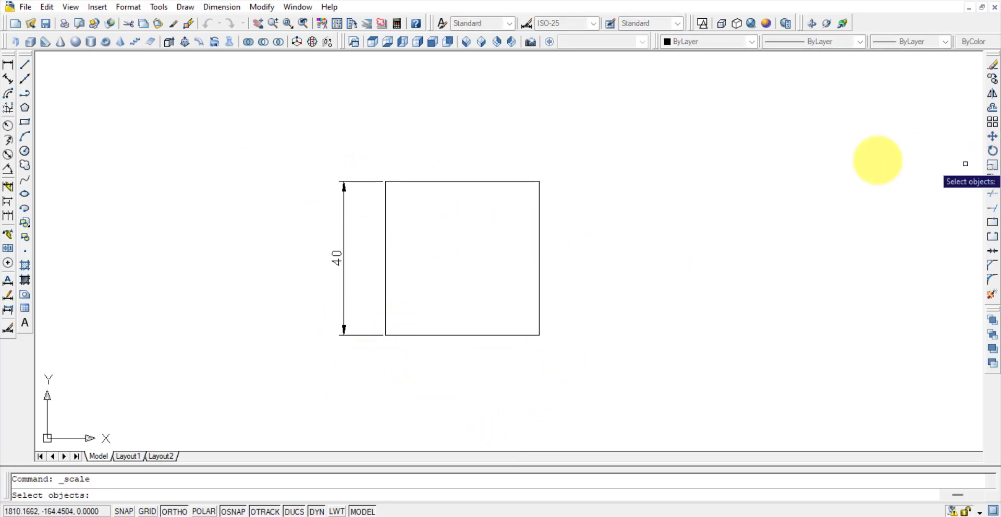
click(584, 361)
click(381, 173)
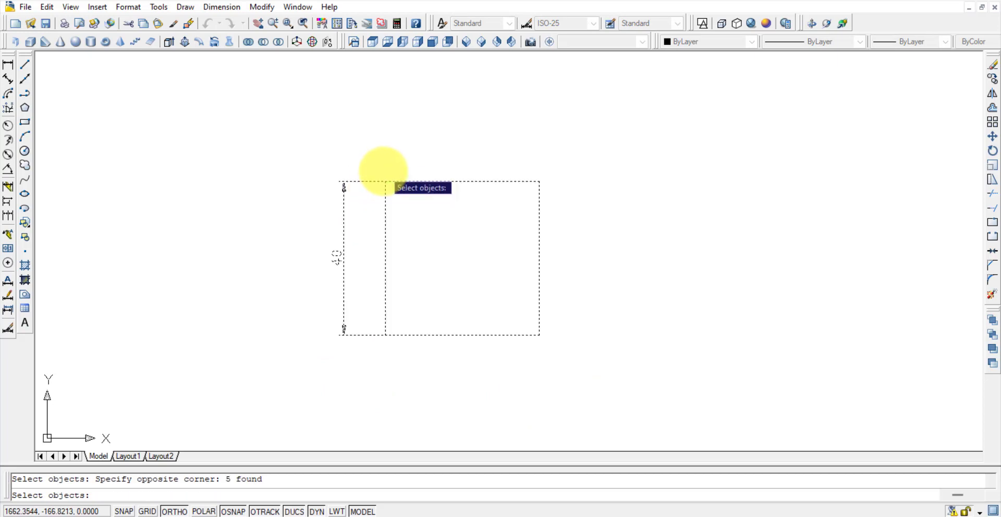
key(Escape)
- Scale only the square's four lines, without the dimension, by a factor of 0.25 from the lower-left corner
click(575, 361)
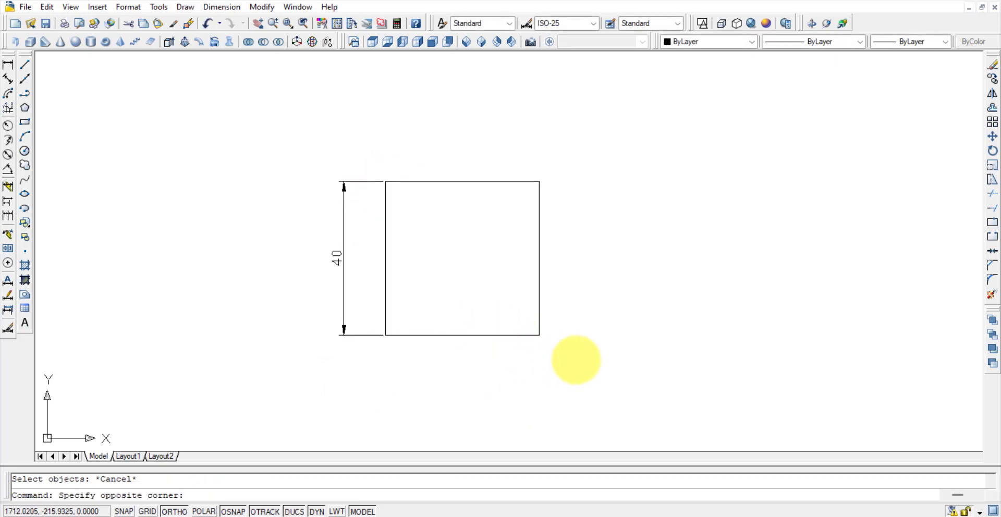
click(398, 121)
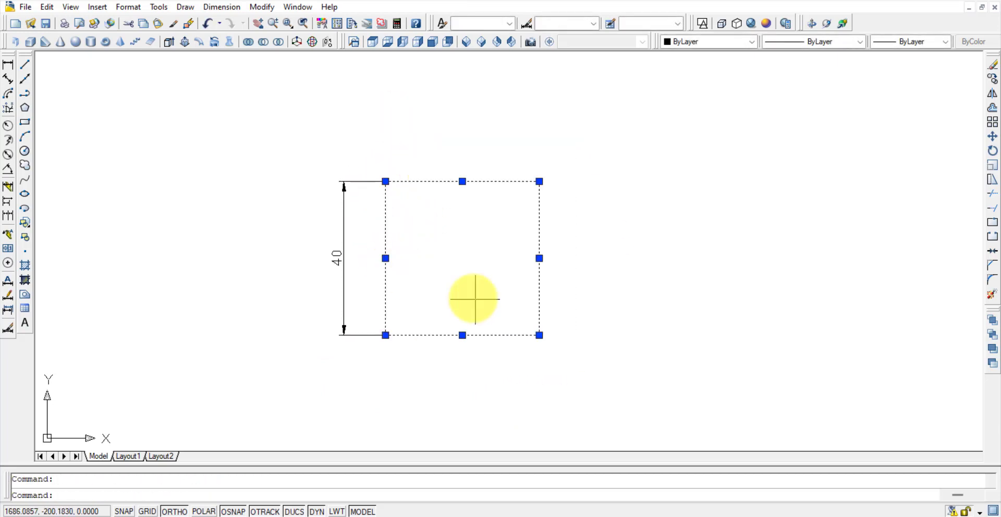
click(992, 170)
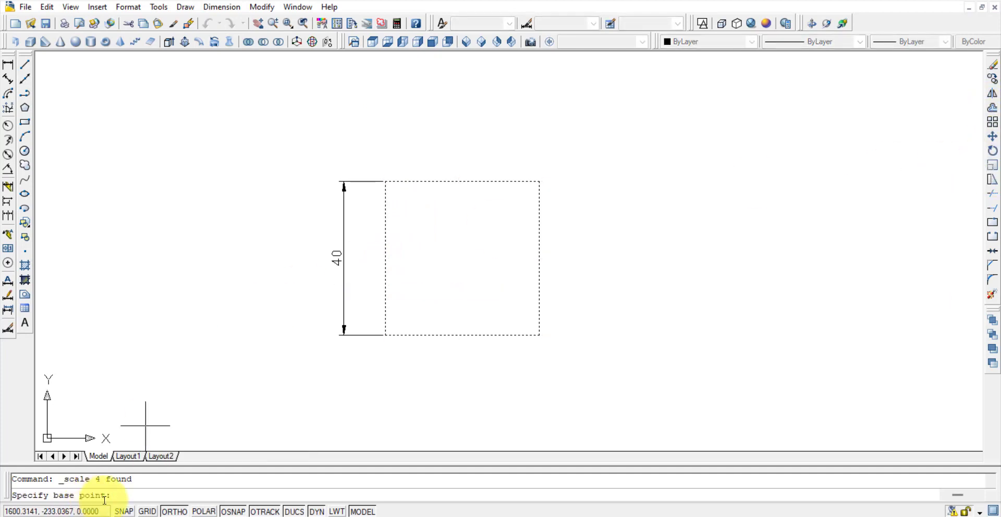
click(386, 335)
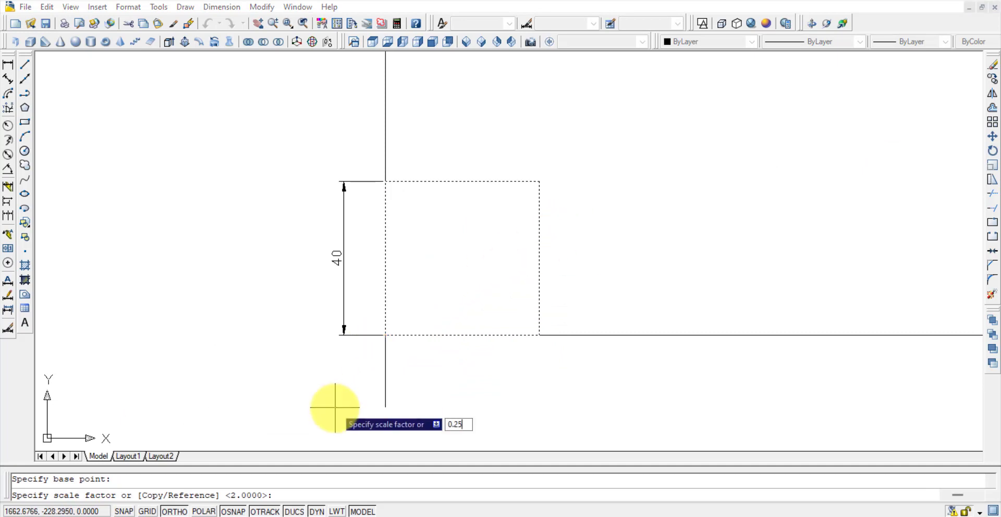
text(0.25)
key(Return)
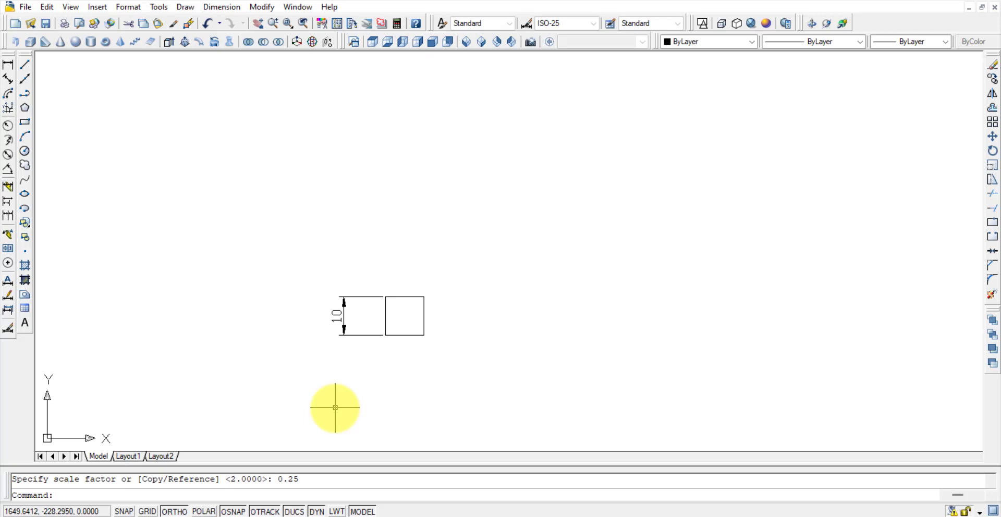
- Erase the small square together with its dimension
click(501, 369)
click(285, 260)
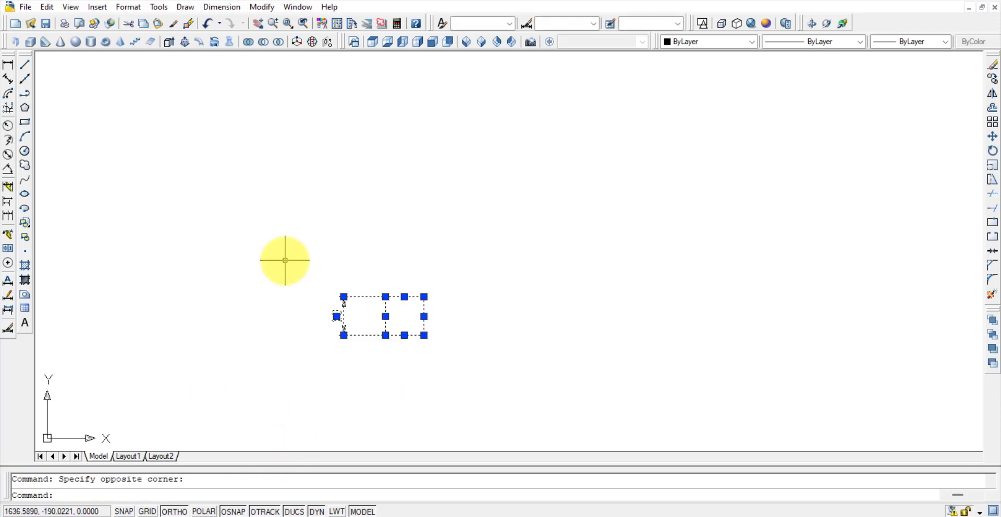
click(499, 395)
click(324, 249)
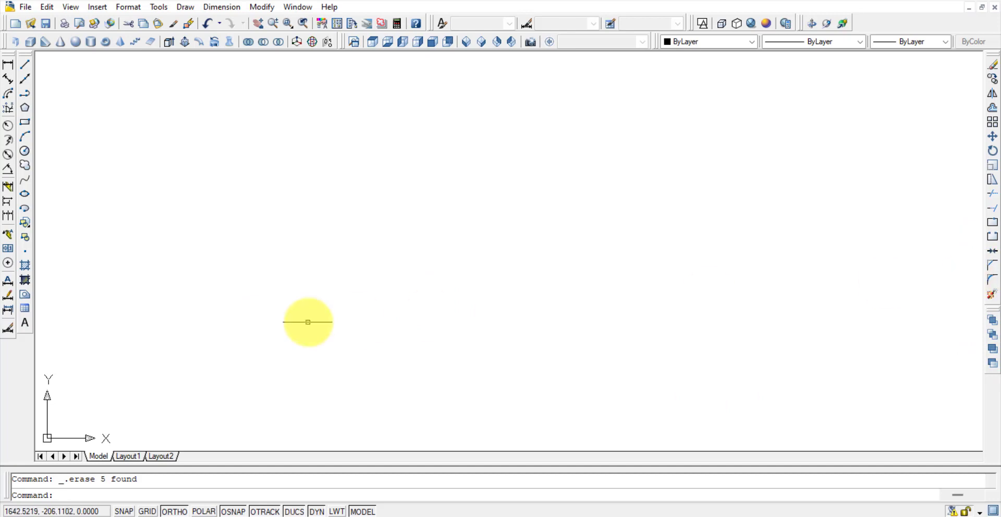
- Draw an open rectangular outline of four lines, with a short left side and a bottom line running past it
click(24, 64)
click(246, 302)
click(246, 159)
click(679, 159)
click(680, 385)
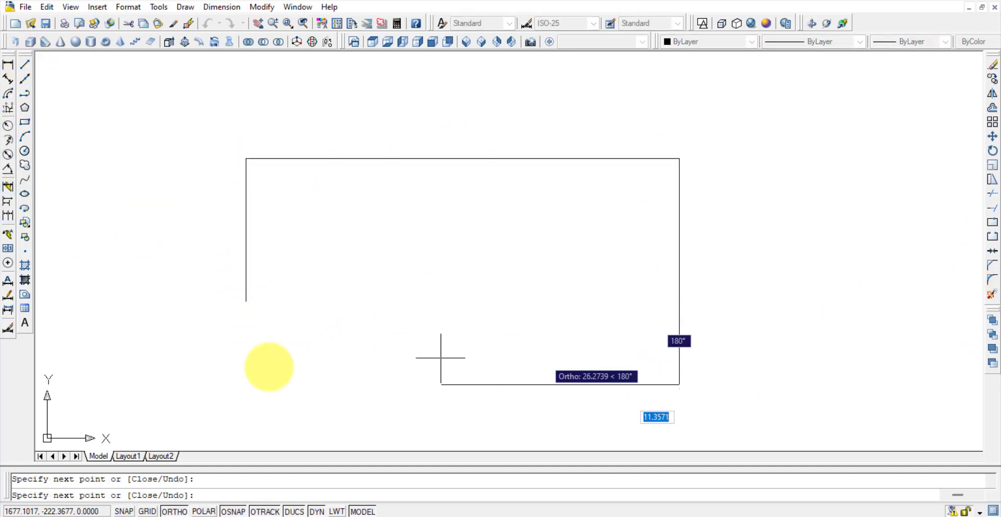
click(94, 385)
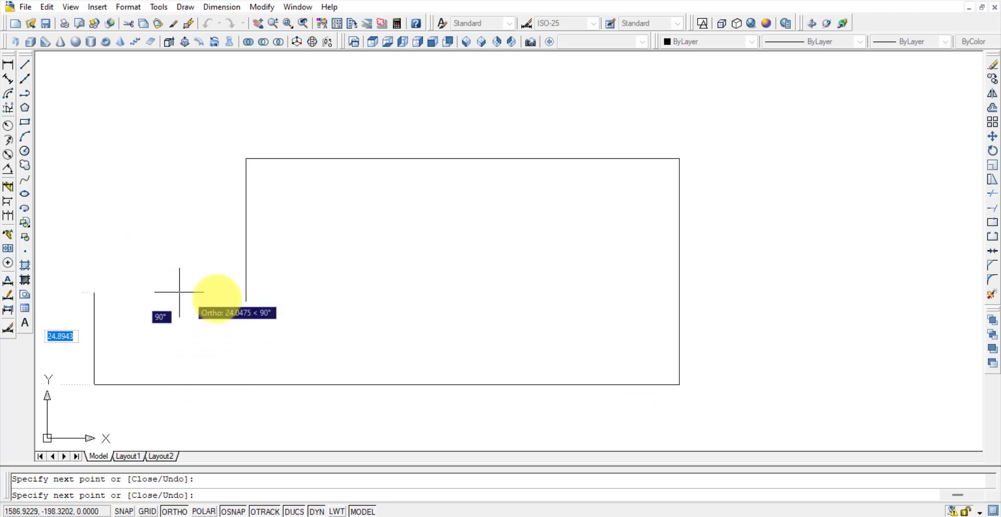
key(Escape)
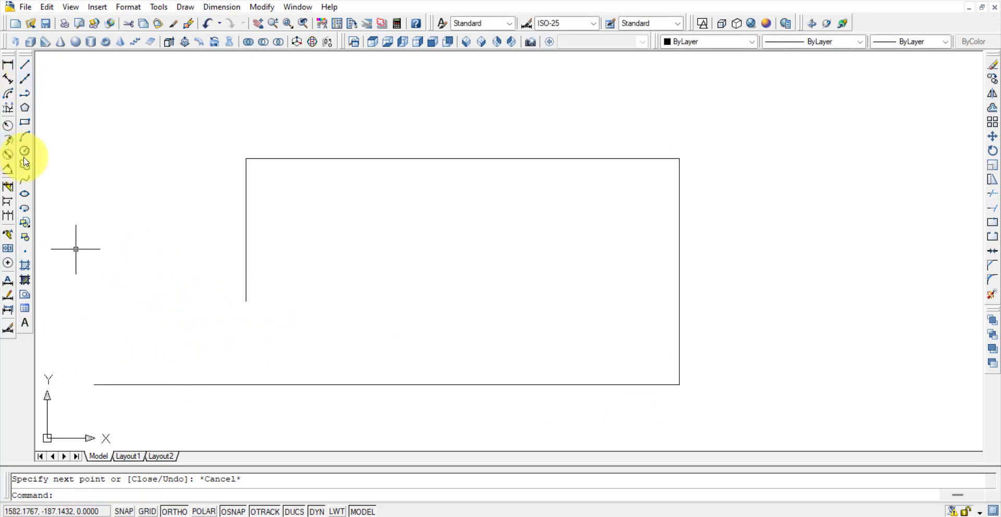
- Draw a slanted line about 34 units long from below the bottom line up to the left side's lower end
click(25, 66)
click(254, 433)
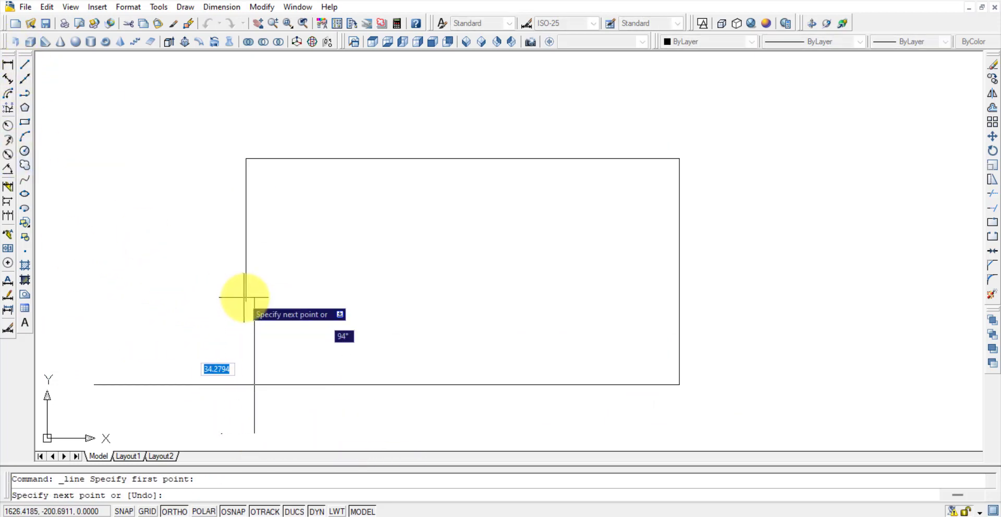
click(248, 274)
key(Escape)
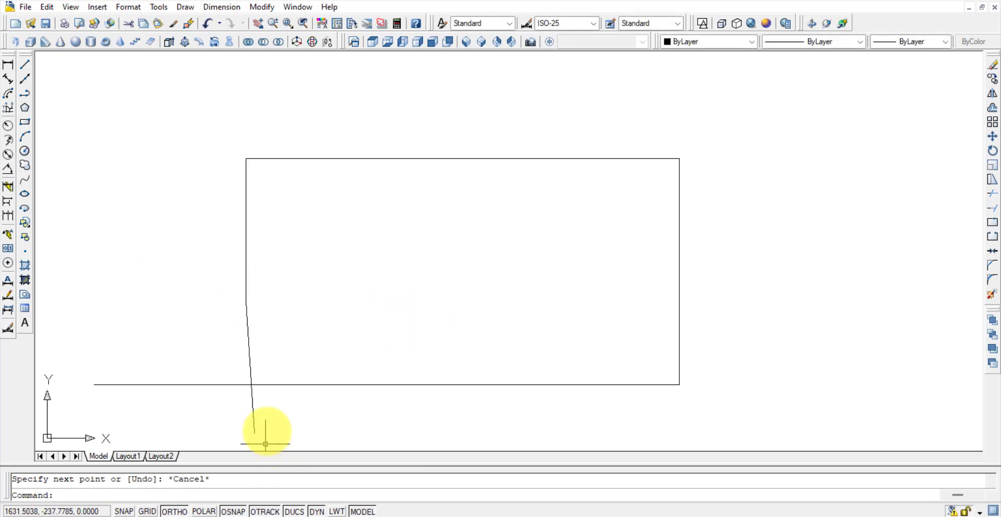
- Trim the slanted line below the bottom line and the bottom line's overhang beyond it, using both lines as cutting edges
middle_drag(344, 405, 357, 219)
scroll(386, 292, up, 2)
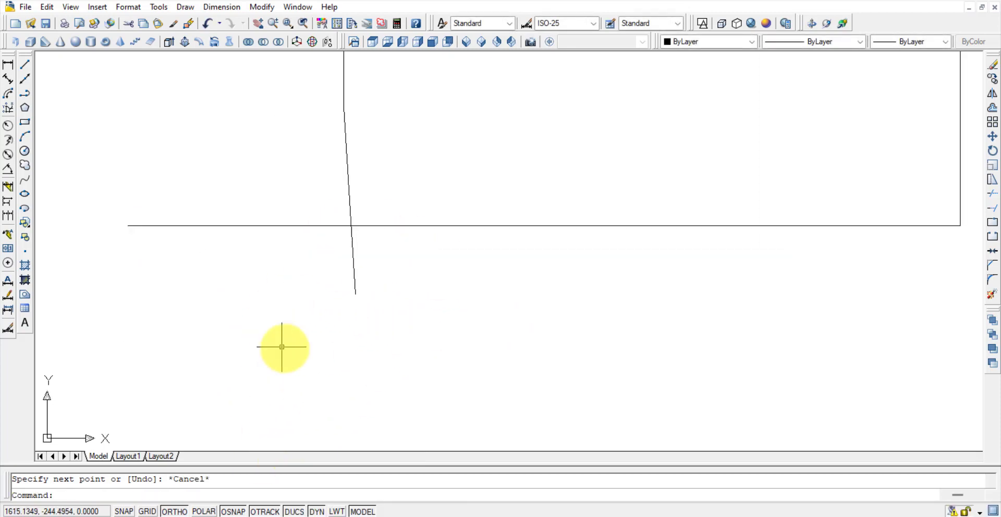
scroll(284, 318, up, 3)
scroll(357, 219, down, 2)
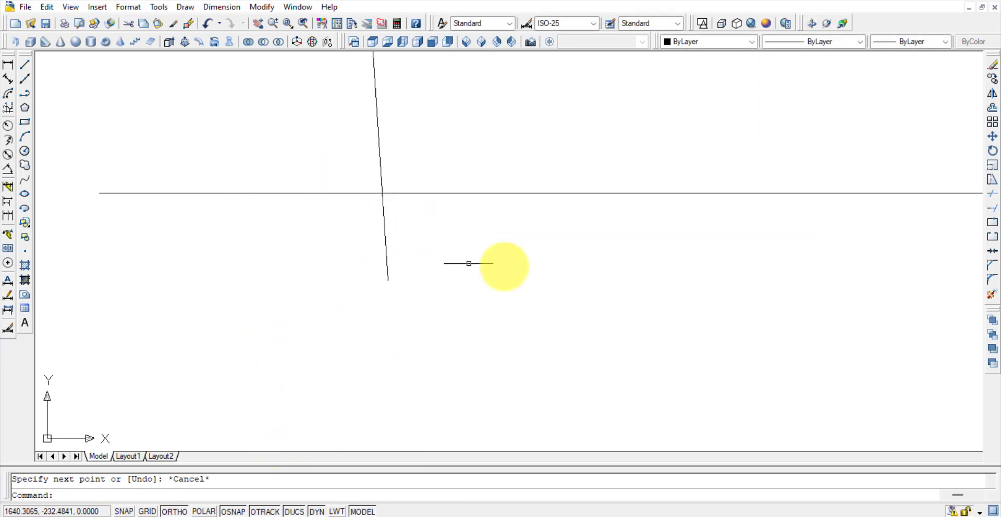
scroll(501, 264, down, 2)
middle_drag(521, 282, 555, 351)
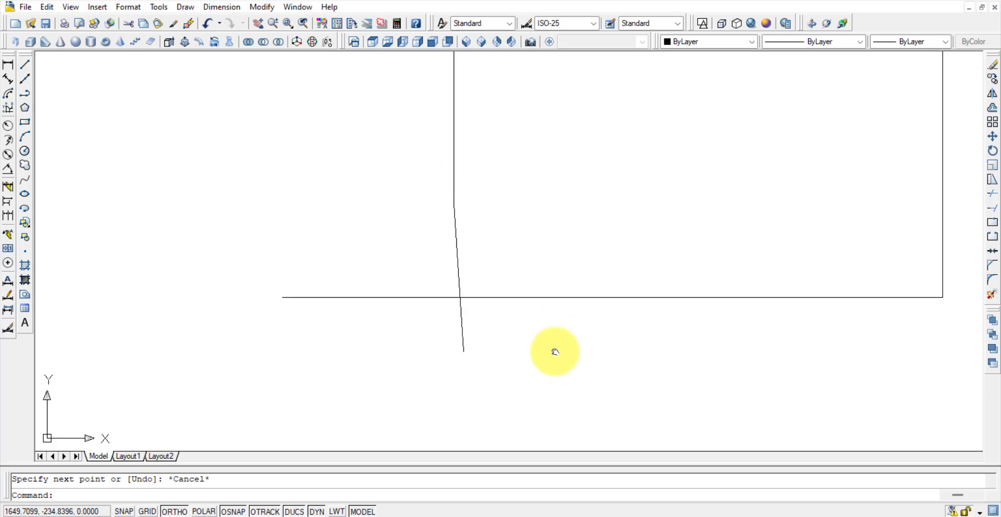
click(992, 194)
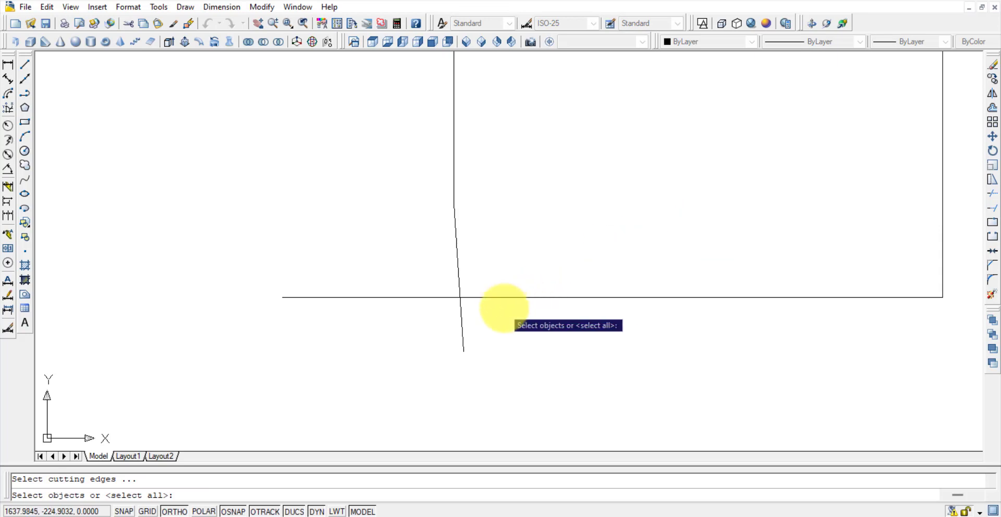
click(509, 330)
click(374, 277)
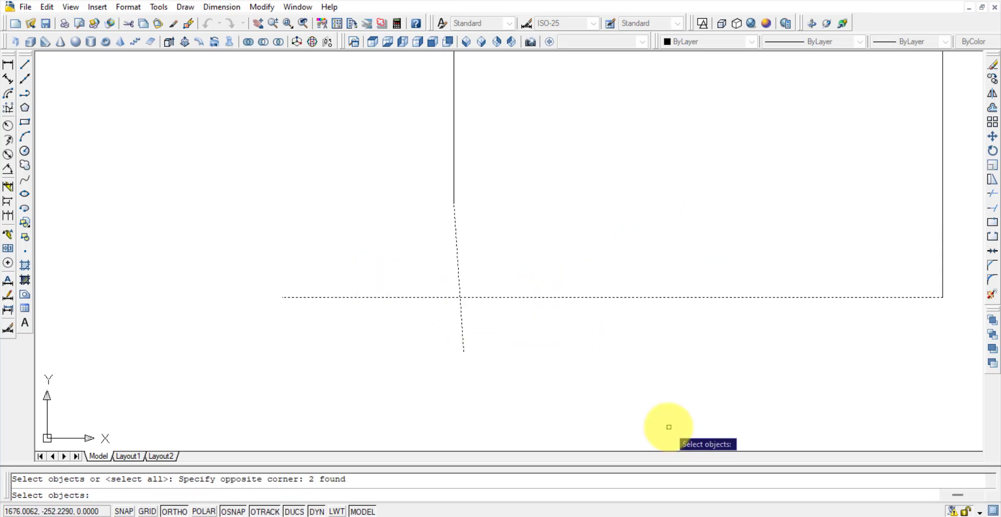
key(Return)
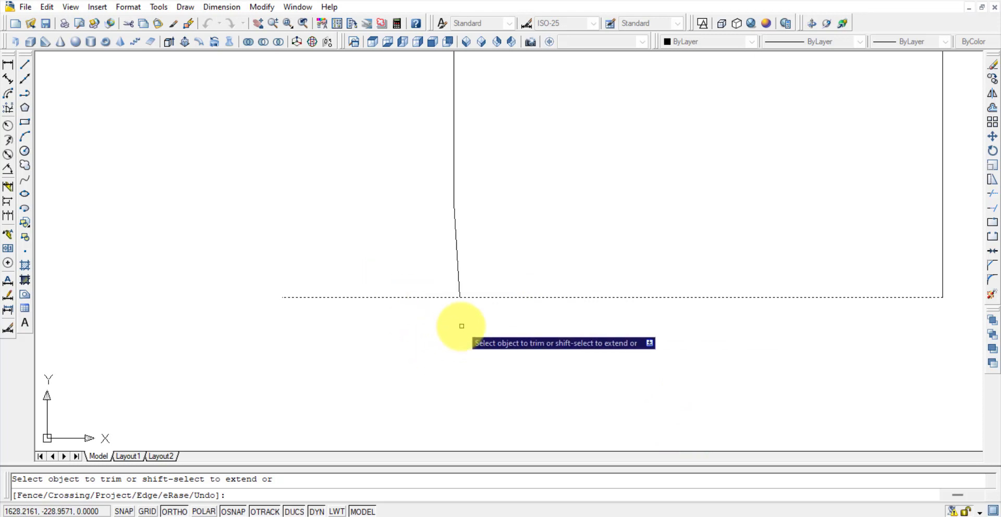
click(400, 298)
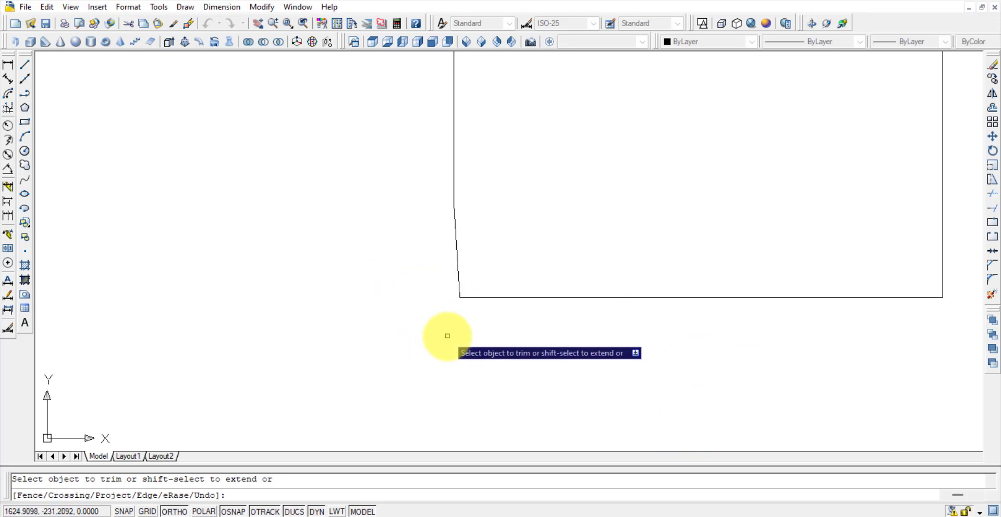
key(Escape)
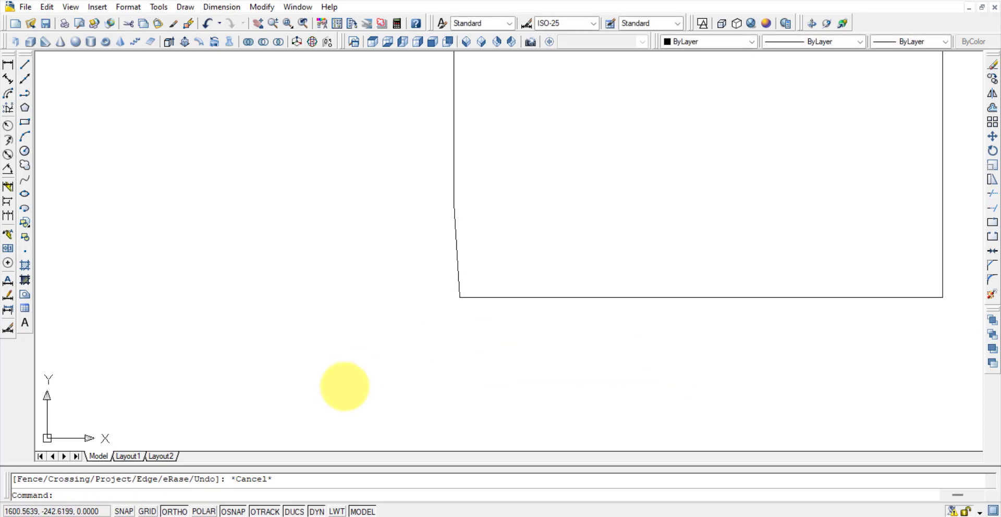
- Erase the slanted line between the left side and the bottom line
click(586, 408)
click(547, 323)
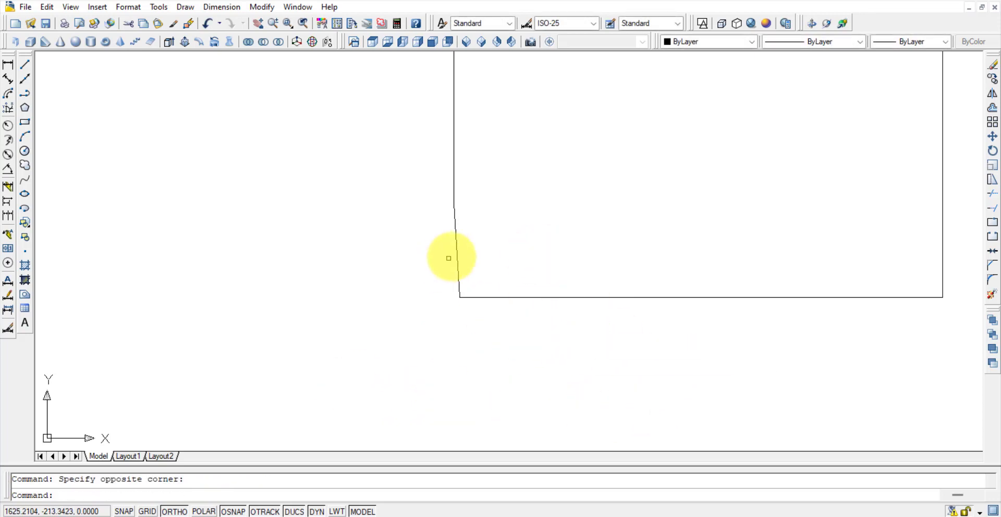
key(Delete)
- Stretch the bottom line's left end outward so that it runs past the outline's left side
click(612, 296)
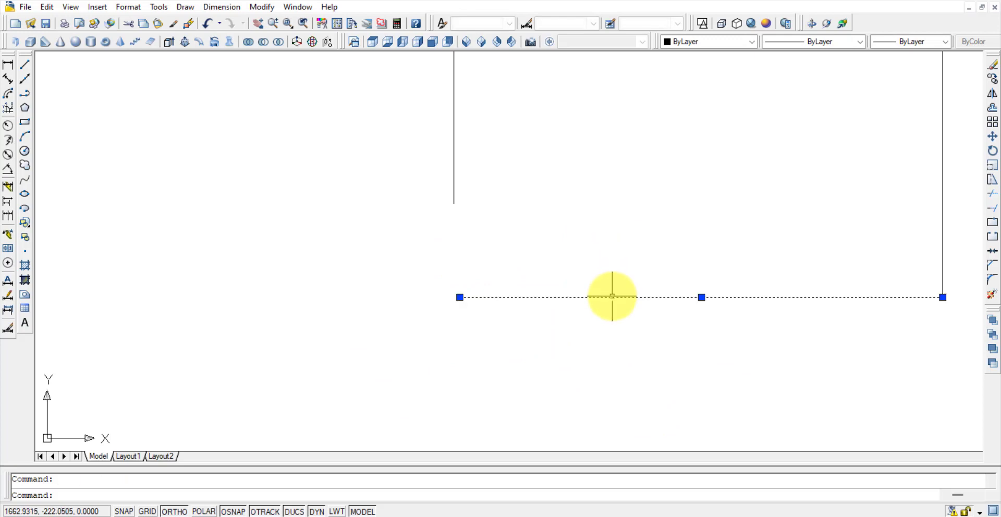
click(459, 297)
click(391, 293)
key(Escape)
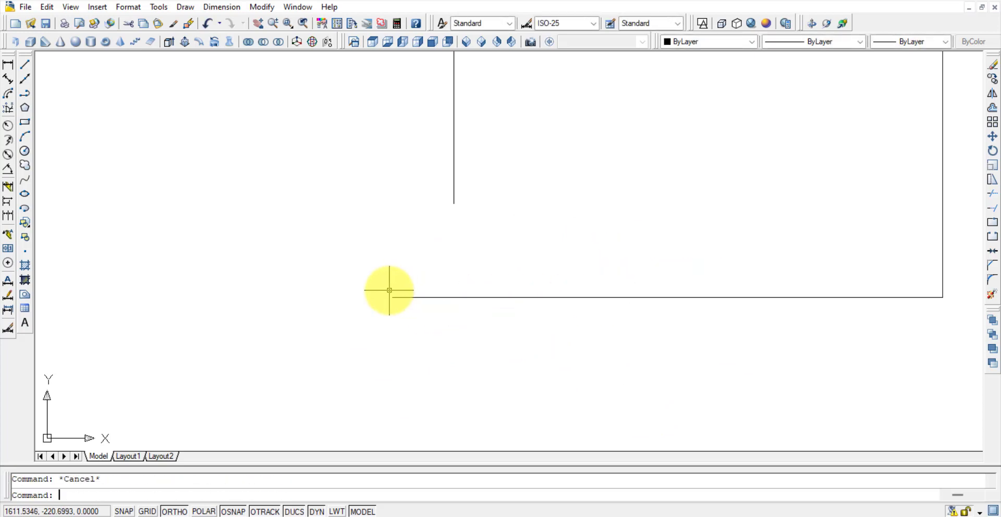
click(453, 187)
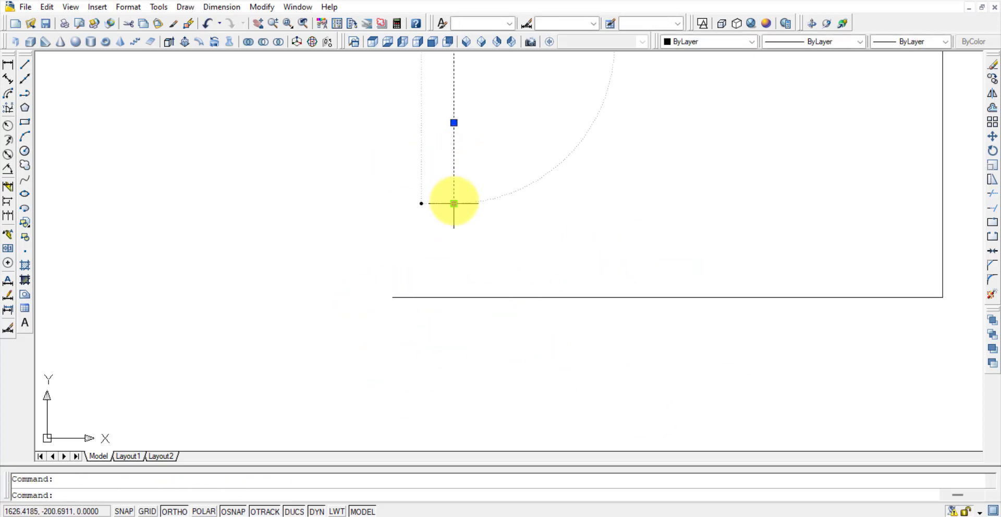
middle_drag(517, 373, 484, 432)
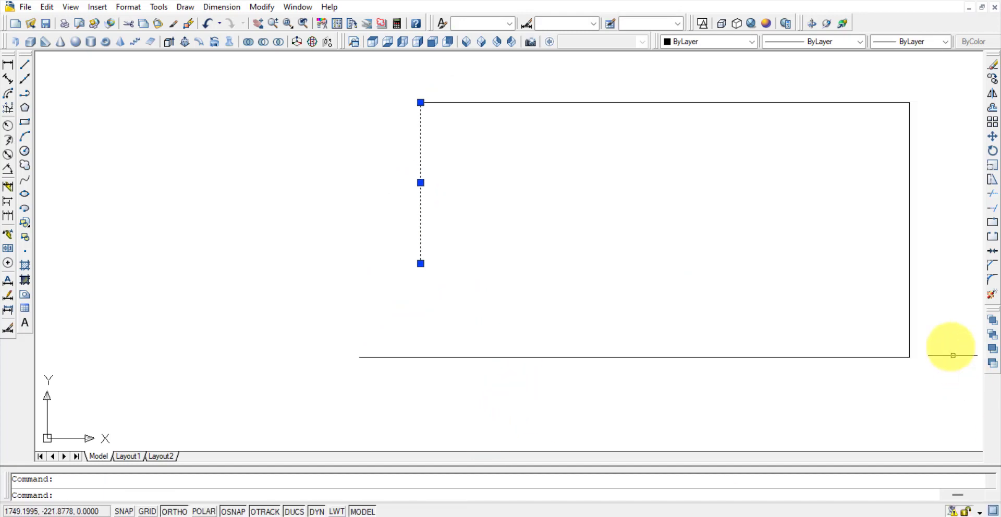
click(992, 208)
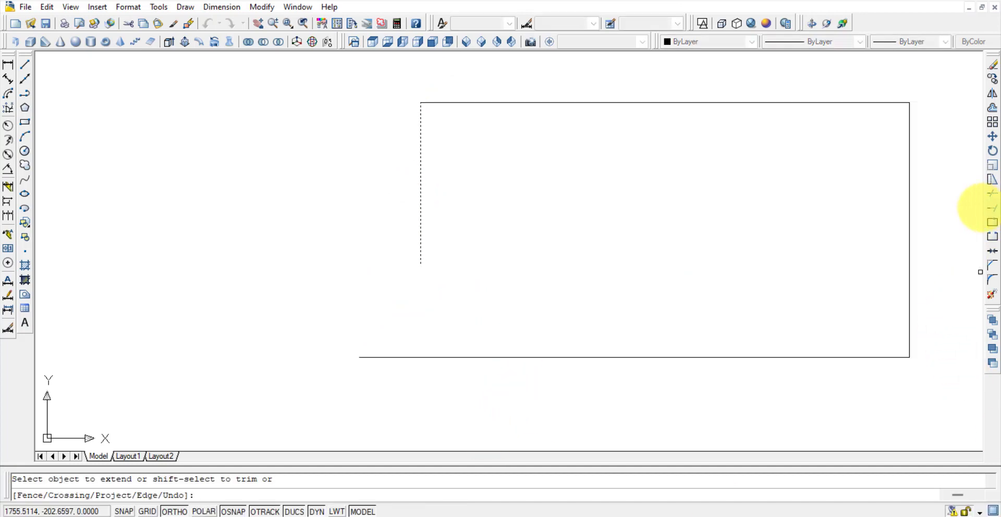
key(Escape)
- Extend the outline's left side down to the bottom line, using both lines as boundary edges
click(649, 377)
click(331, 188)
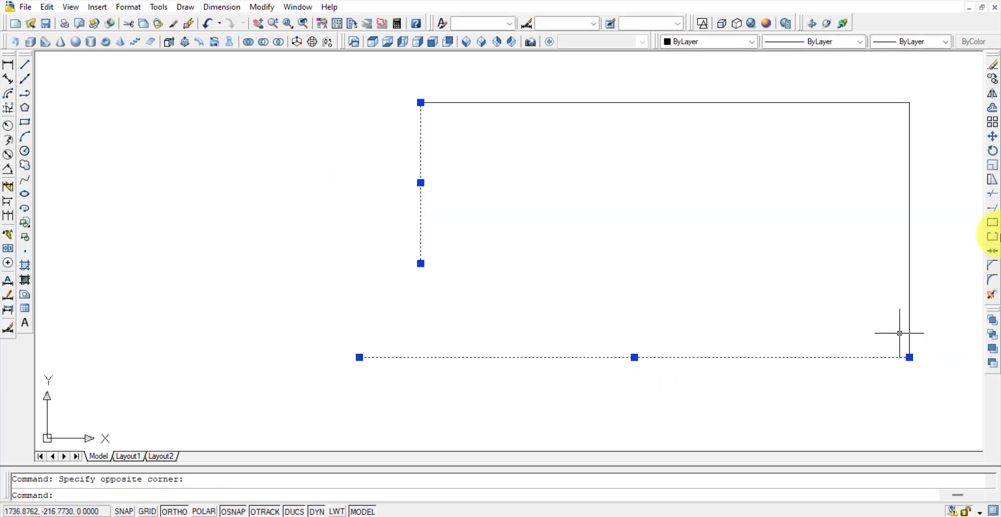
click(993, 209)
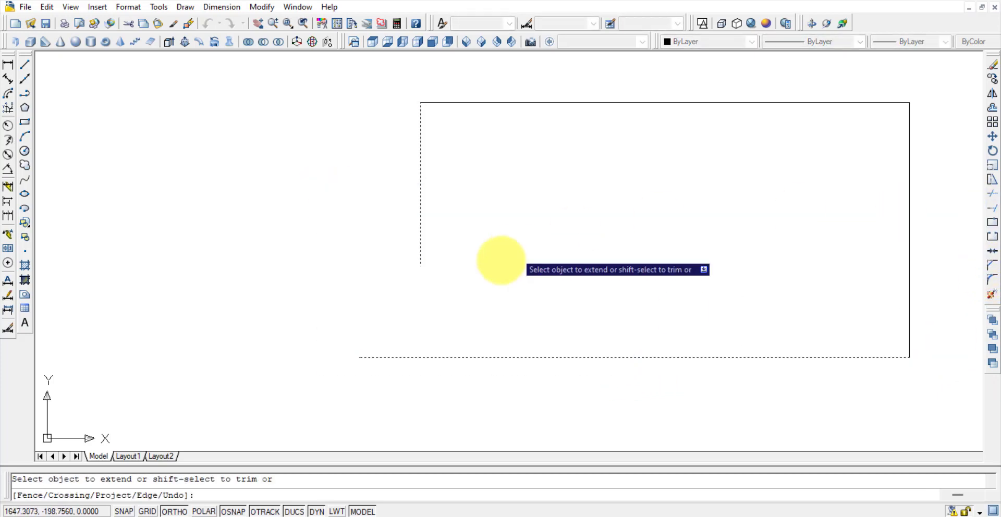
click(420, 243)
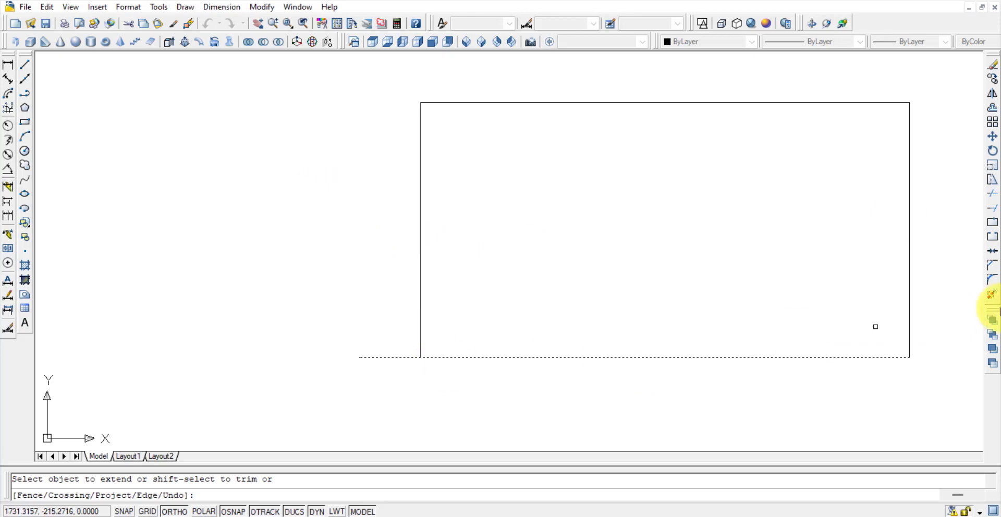
key(Escape)
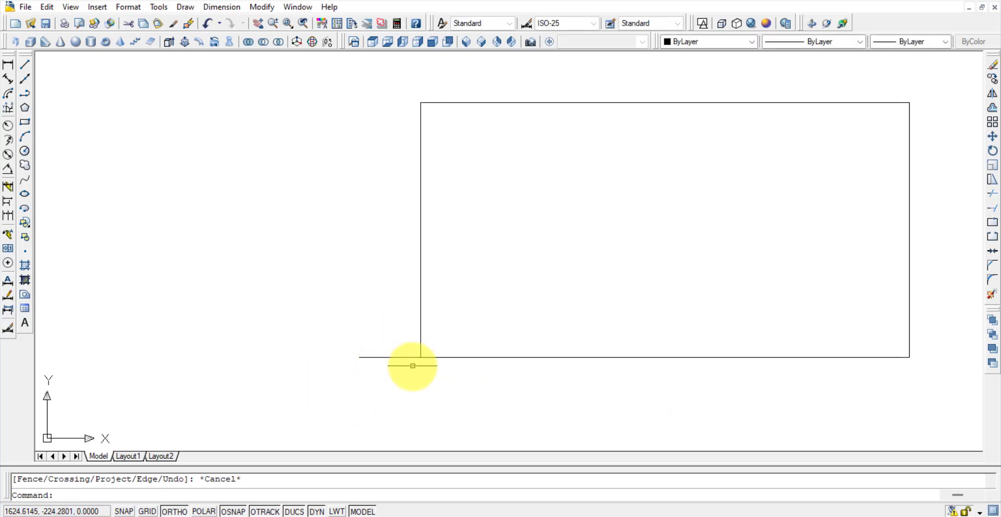
- Trim the bottom line's overhang beyond the left side to close the rectangle
click(451, 384)
click(346, 302)
click(992, 194)
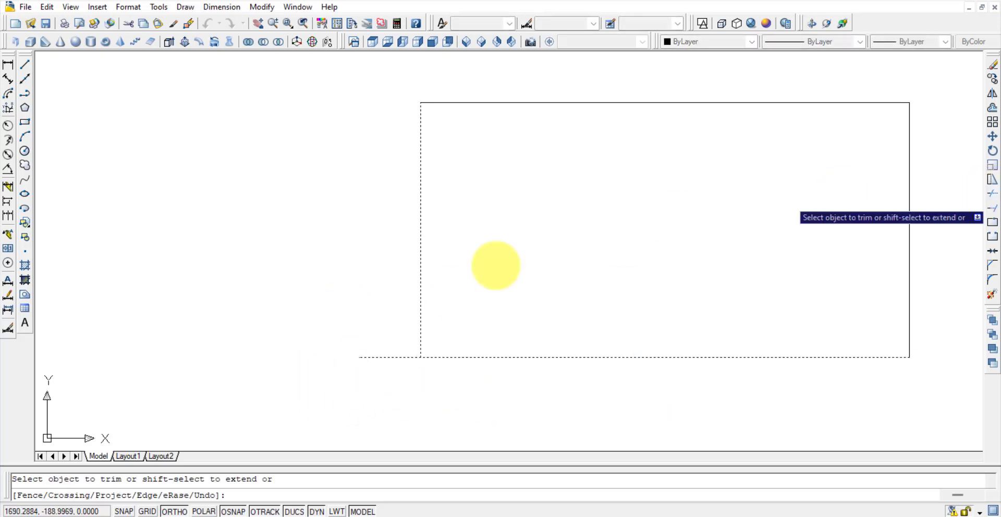
click(377, 356)
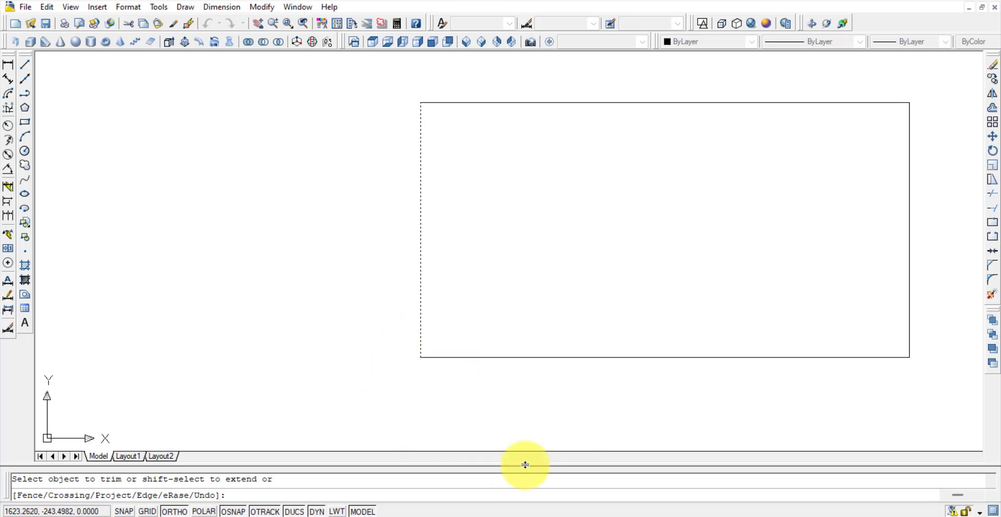
key(Escape)
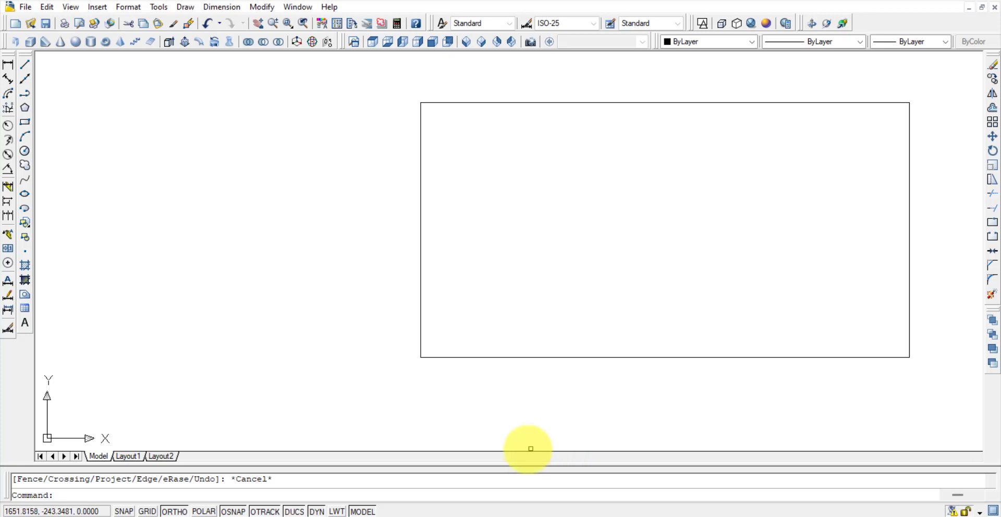
- Set the lineweight of the rectangle's right side to 0.53 mm and turn on lineweight display
middle_drag(677, 344, 550, 388)
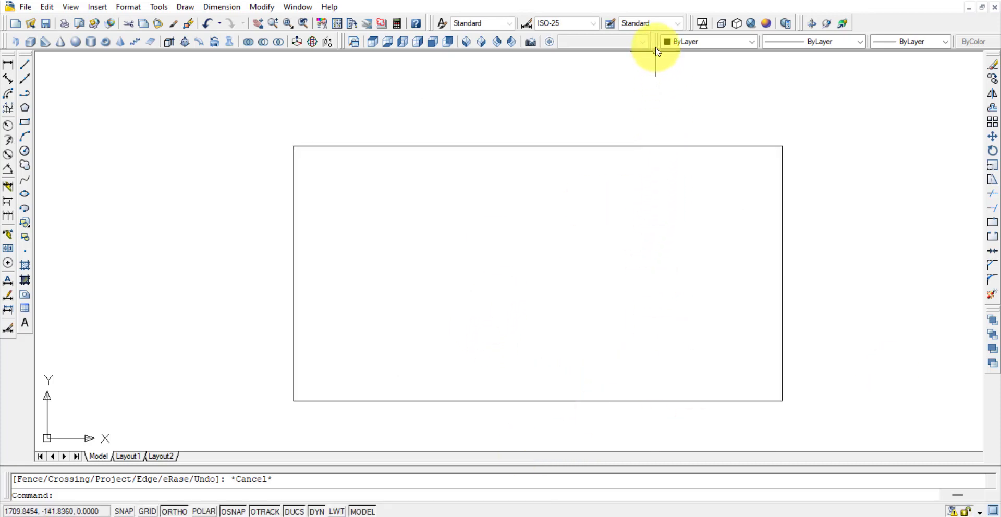
middle_drag(548, 135, 516, 99)
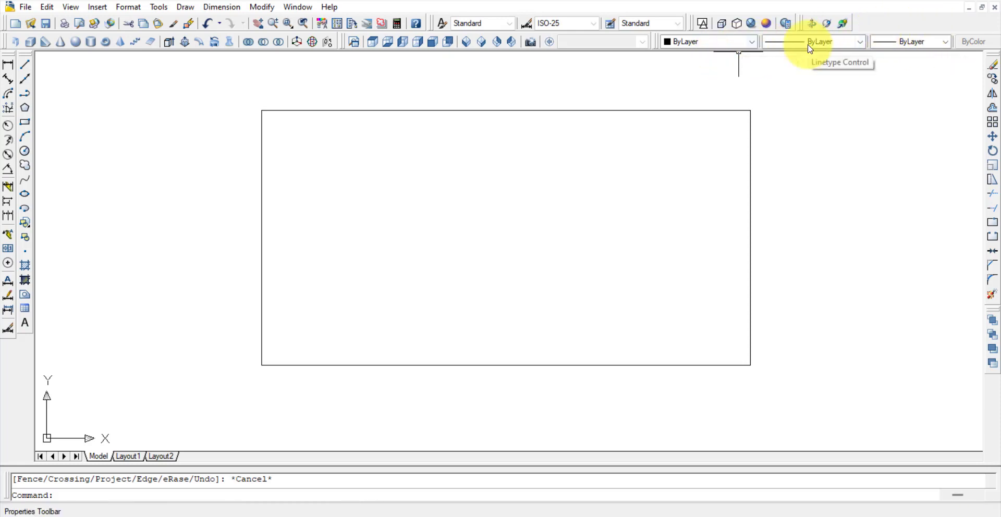
click(893, 46)
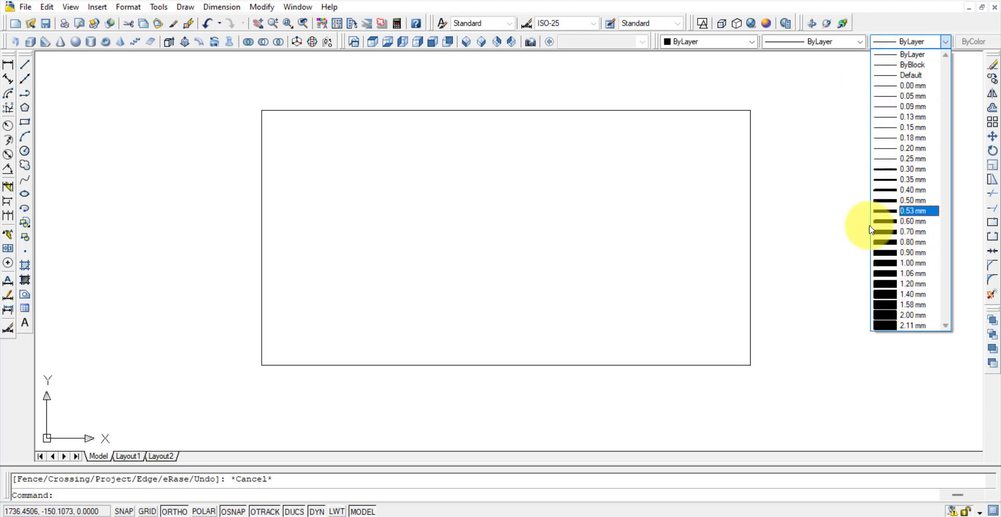
click(714, 211)
drag(816, 295, 721, 257)
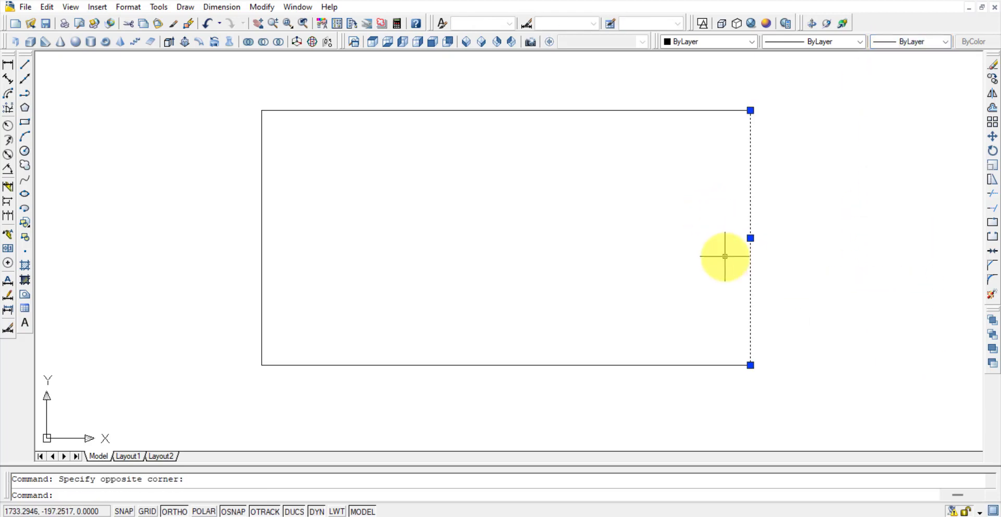
click(916, 41)
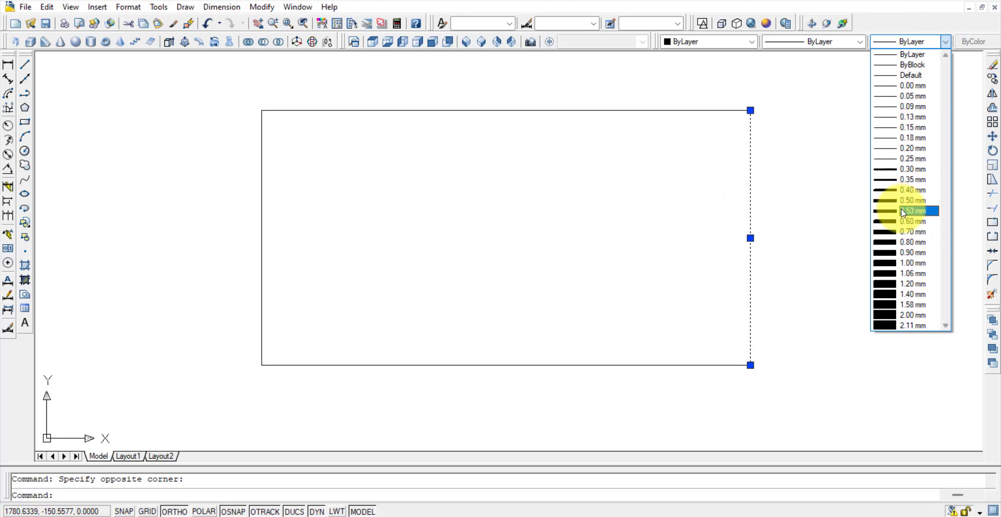
click(903, 212)
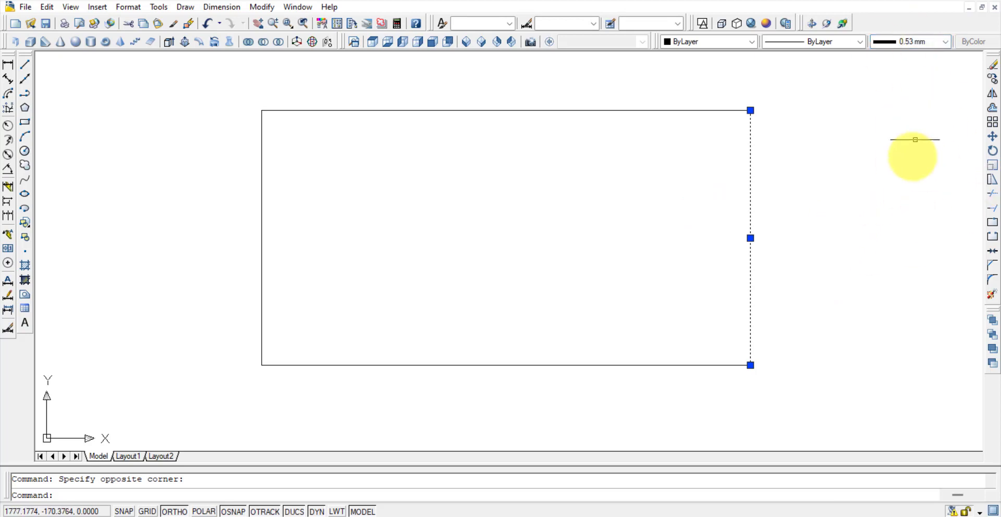
key(Escape)
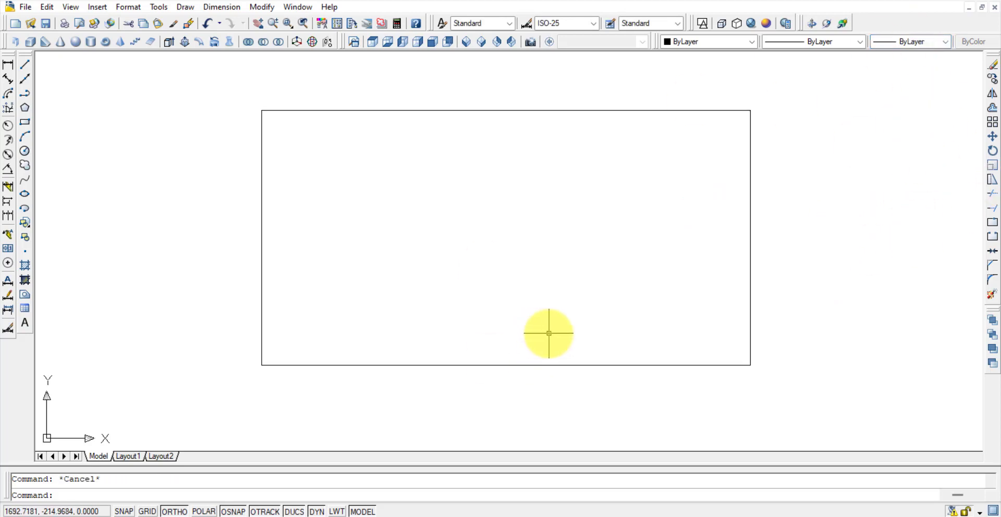
click(336, 511)
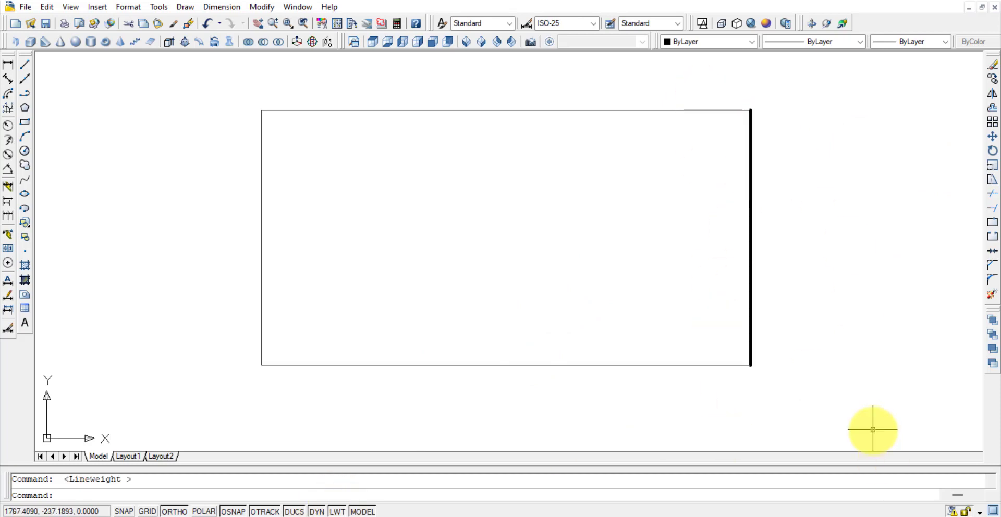
- Change the color of the rectangle's right side to Red
click(751, 292)
click(705, 41)
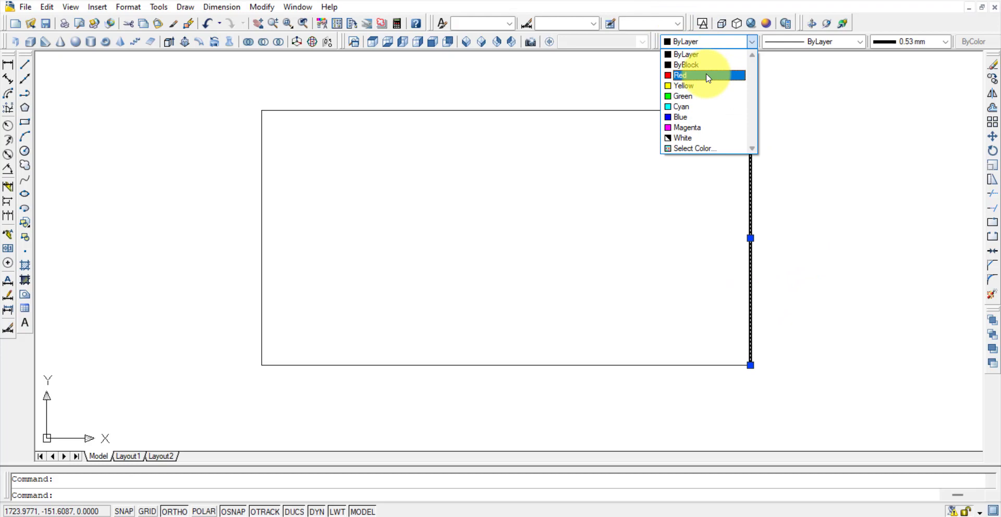
click(708, 76)
key(Escape)
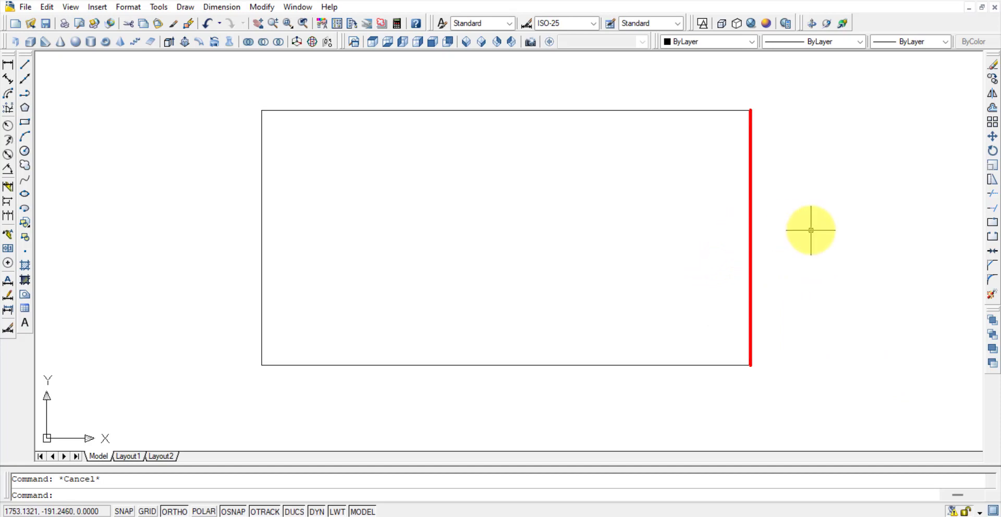
- Load the GAS_LINE linetype from acadiso.lin into the drawing, with the rectangle's bottom line selected
click(605, 366)
click(843, 42)
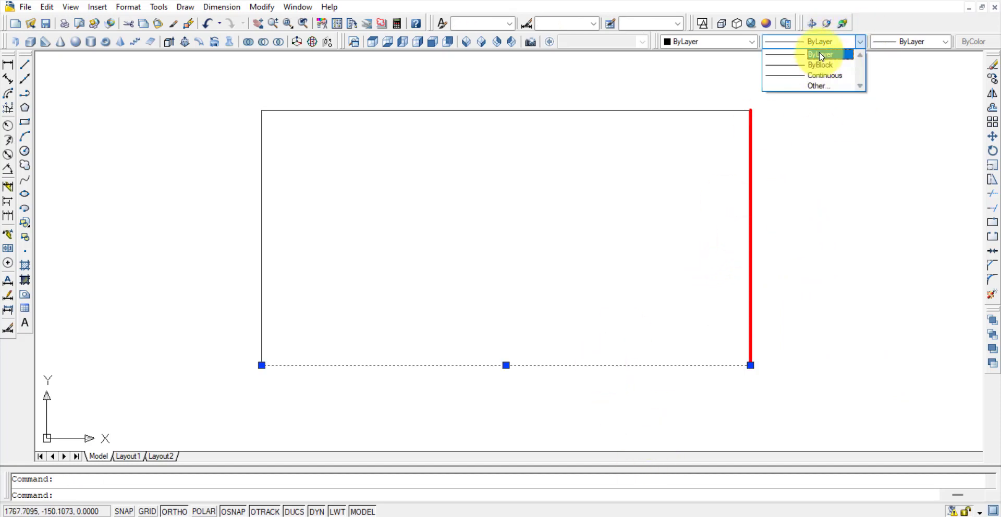
click(821, 86)
click(599, 149)
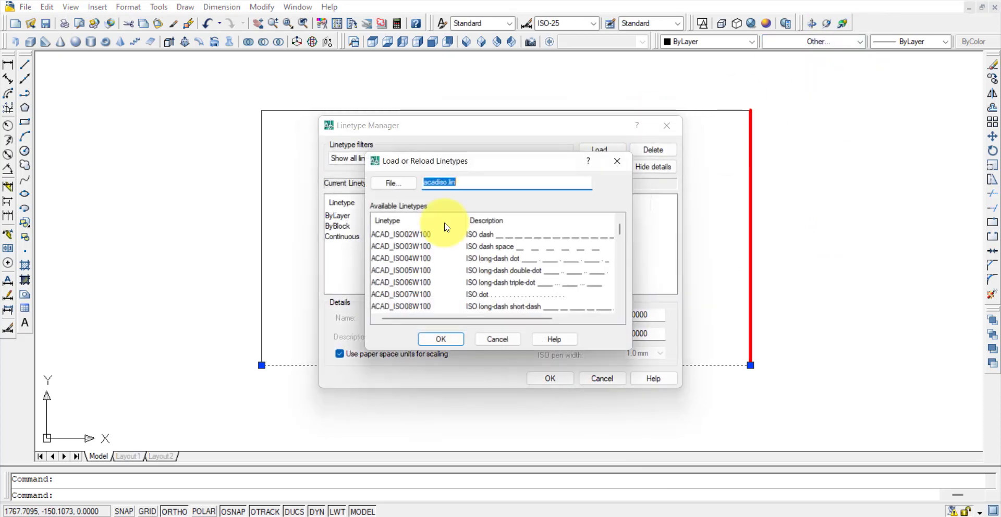
scroll(508, 270, down, 5)
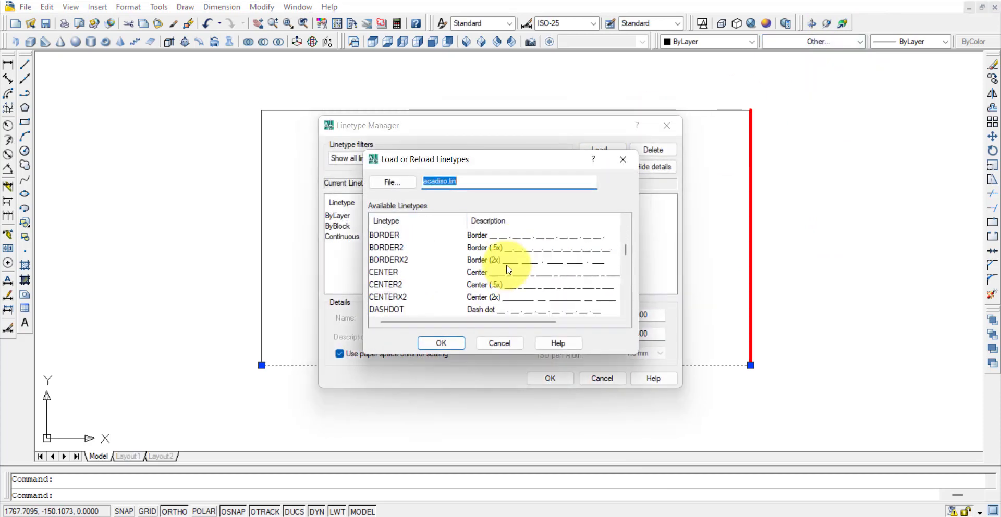
scroll(509, 273, down, 6)
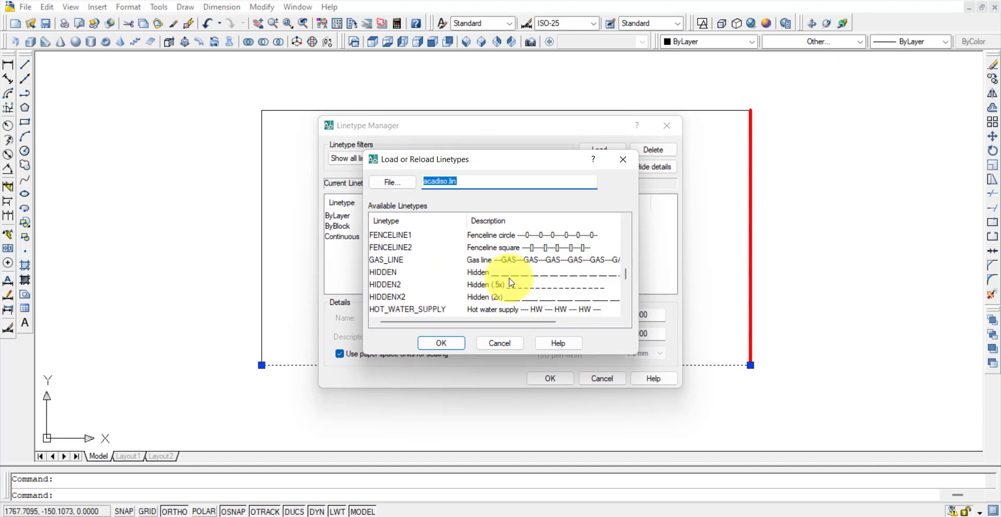
scroll(510, 287, down, 2)
scroll(509, 287, up, 1)
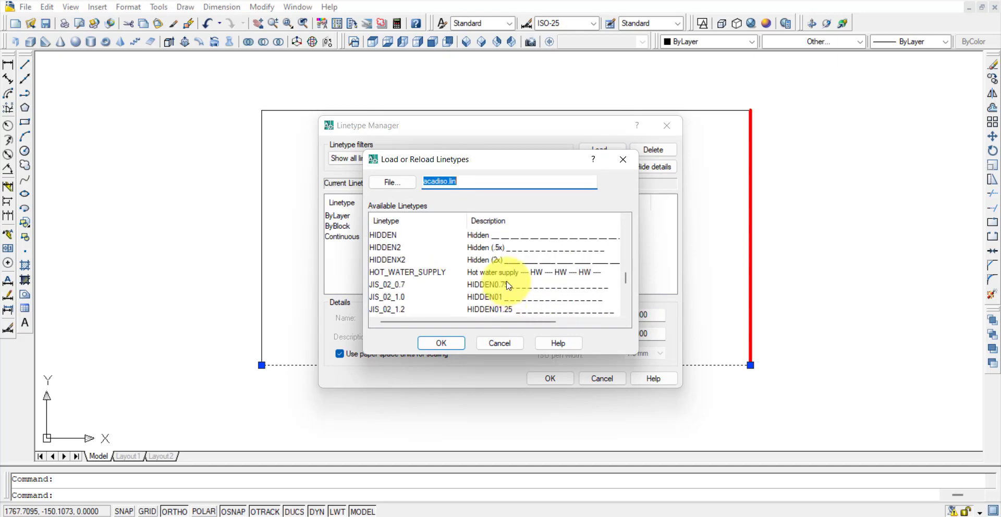
scroll(513, 271, up, 1)
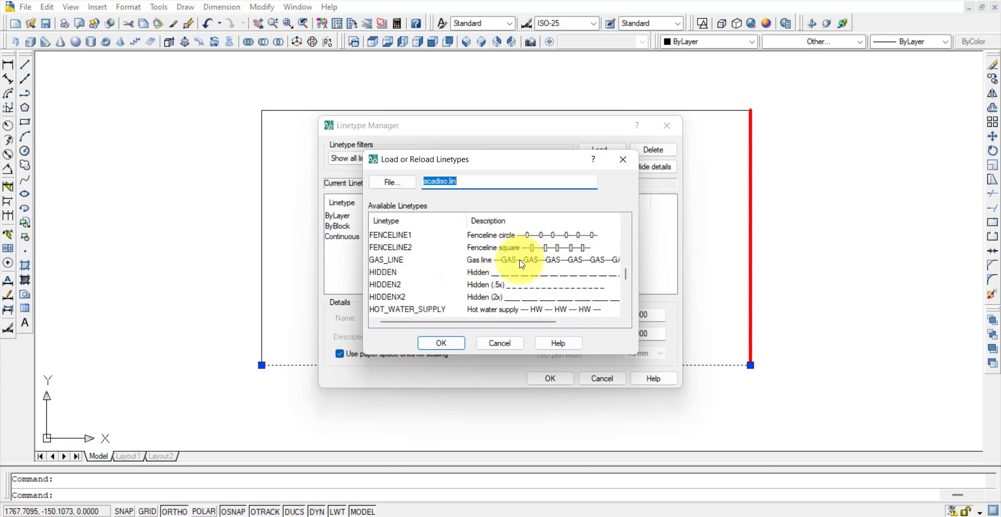
click(520, 260)
click(443, 343)
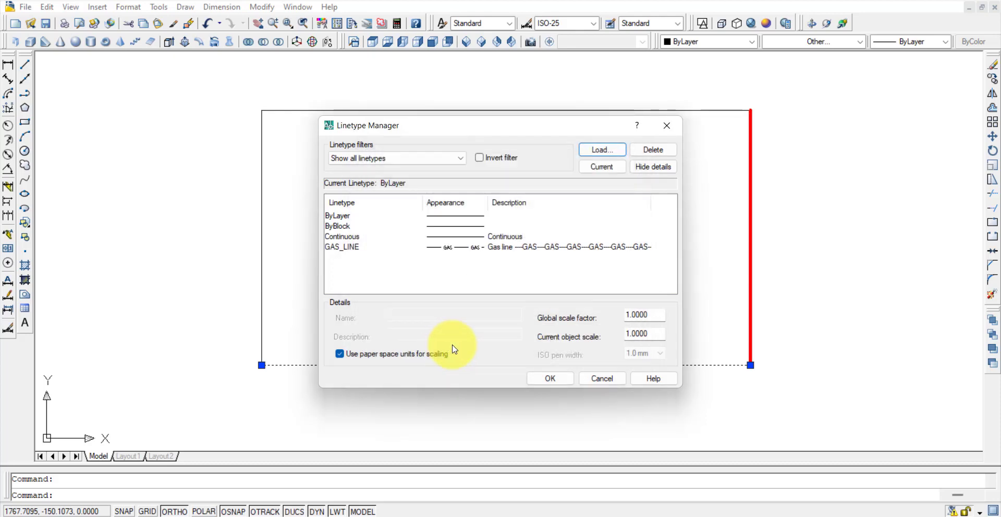
click(544, 382)
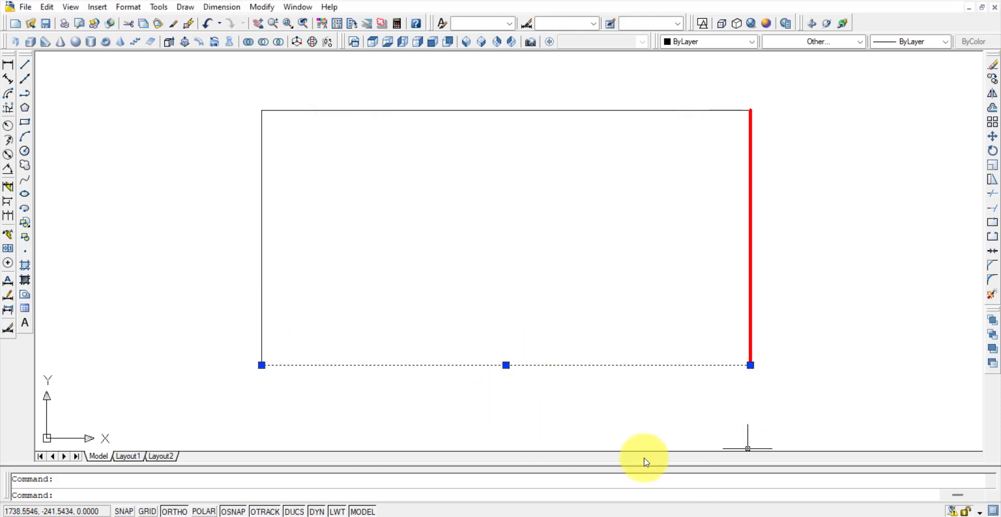
- Apply the GAS_LINE linetype to the rectangle's bottom line and clear the selection
click(789, 44)
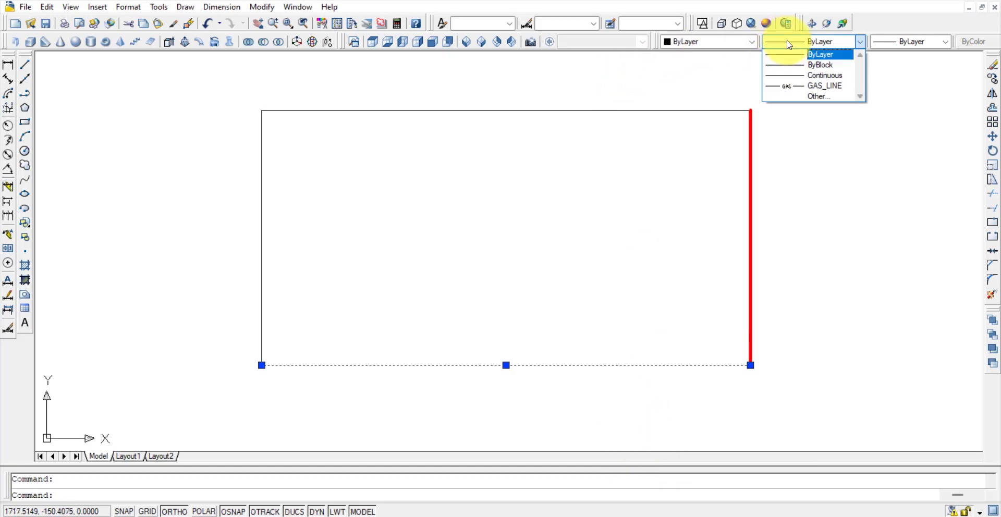
click(792, 86)
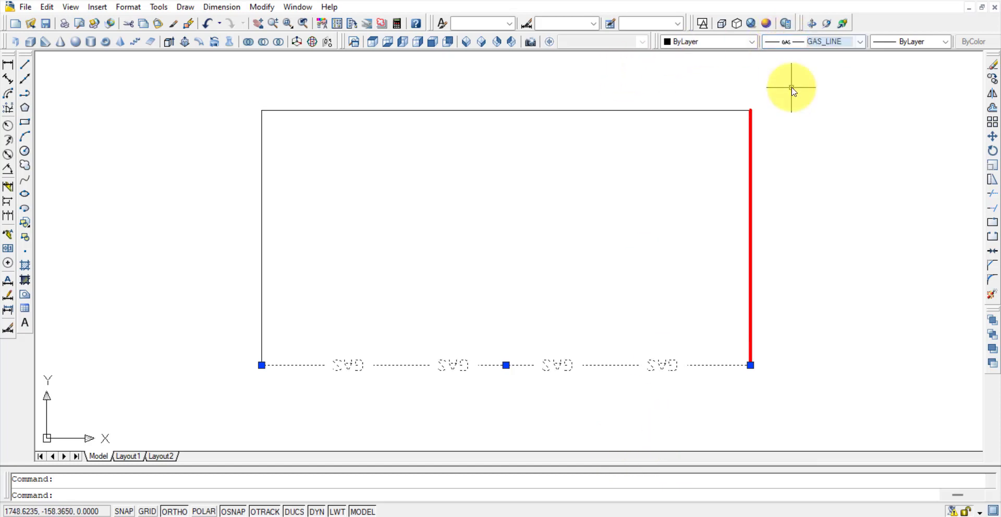
key(Escape)
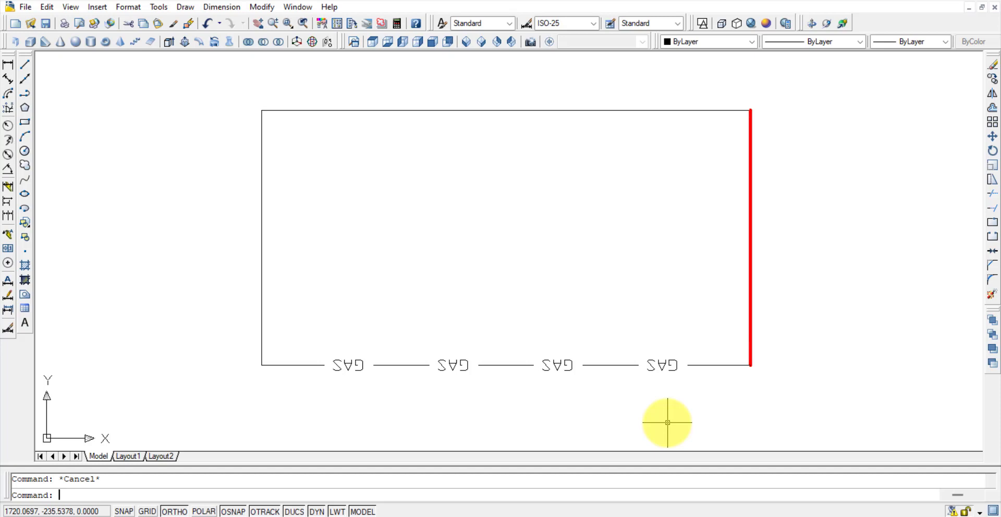
- Load the ZIGZAG linetype from acadiso.lin into the drawing
click(824, 41)
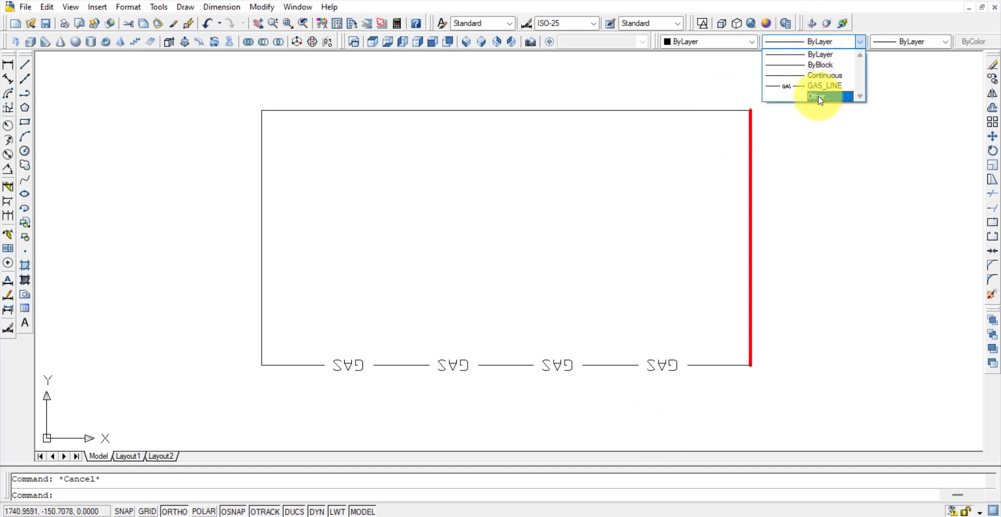
click(819, 97)
click(600, 150)
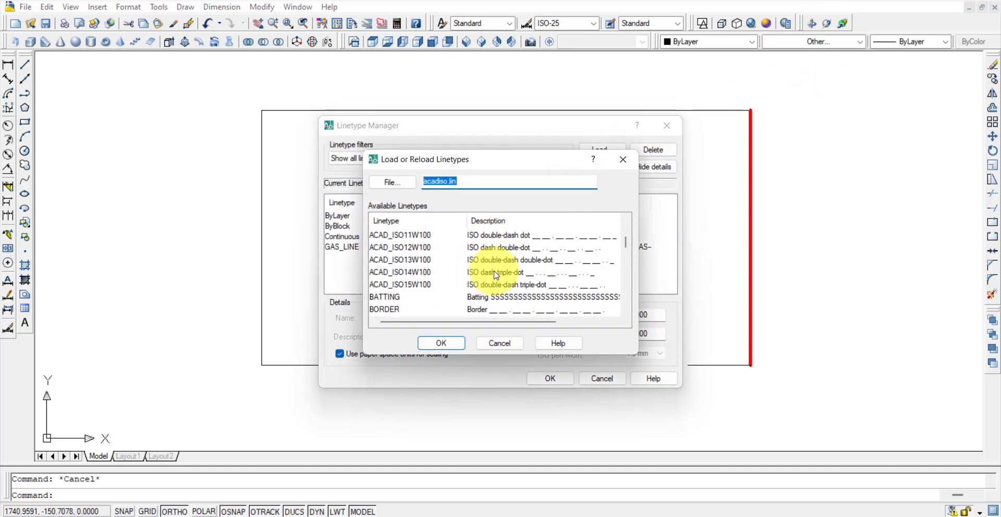
scroll(496, 282, down, 13)
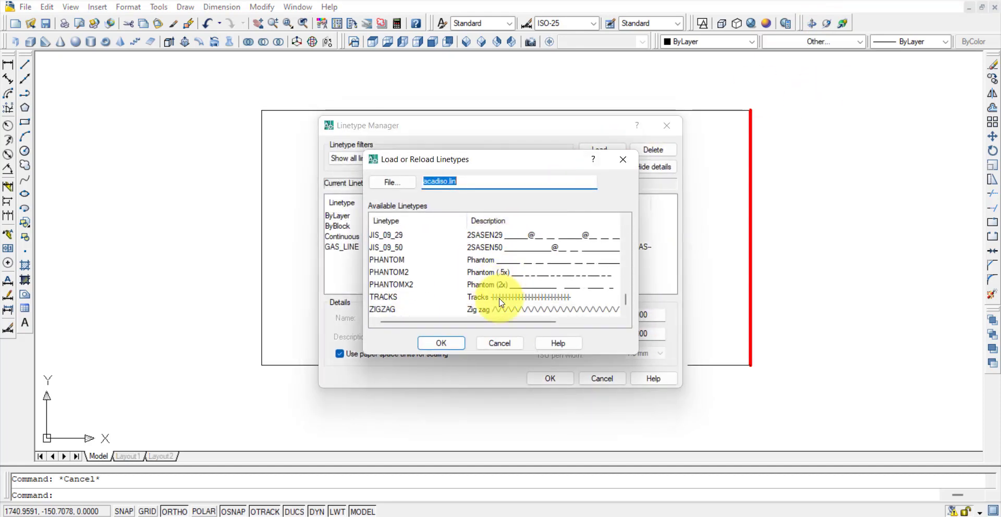
click(454, 309)
click(441, 343)
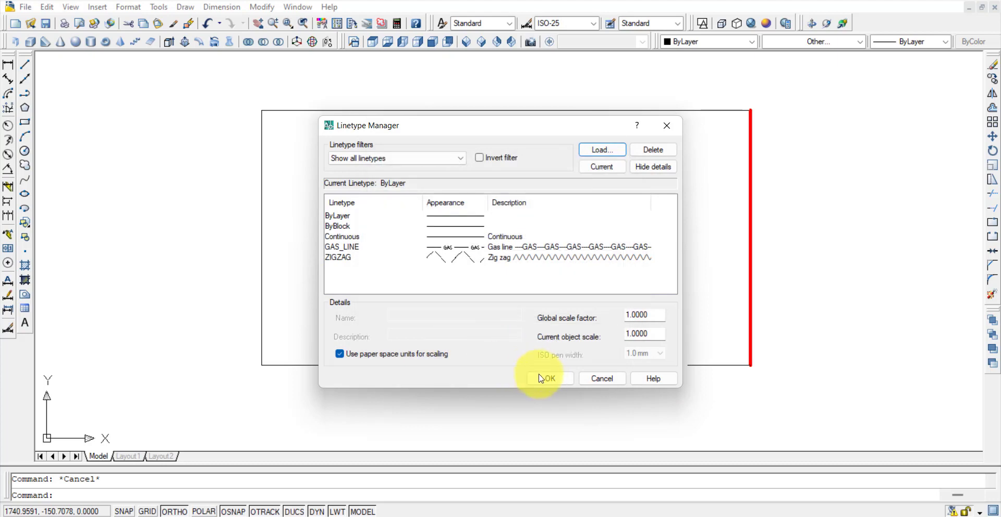
click(542, 379)
- Apply the ZIGZAG linetype to the rectangle's top line and clear the selection
click(369, 110)
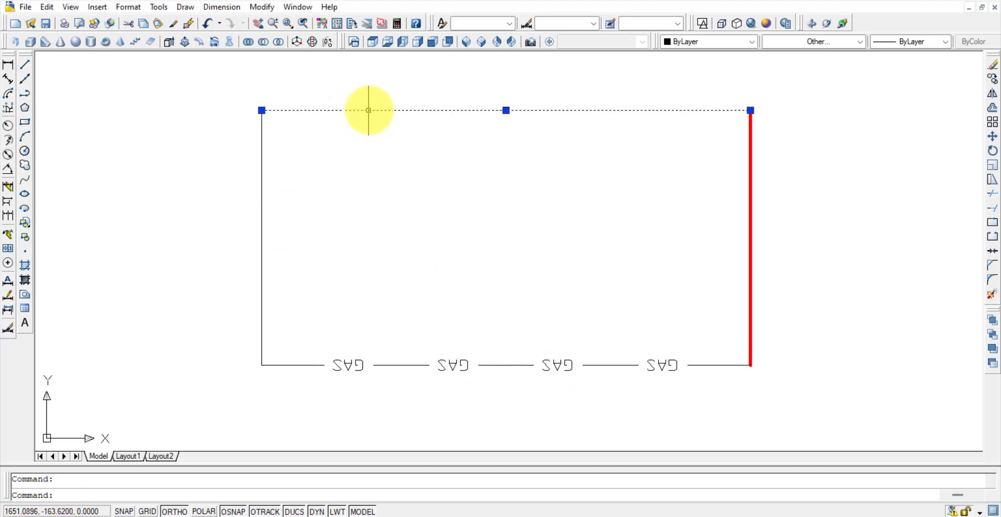
click(839, 42)
click(816, 86)
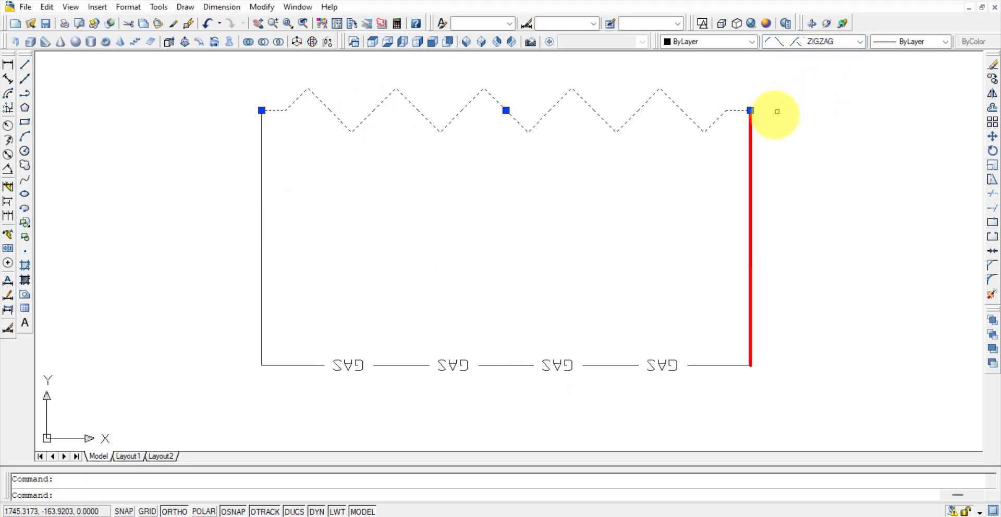
click(720, 264)
key(Escape)
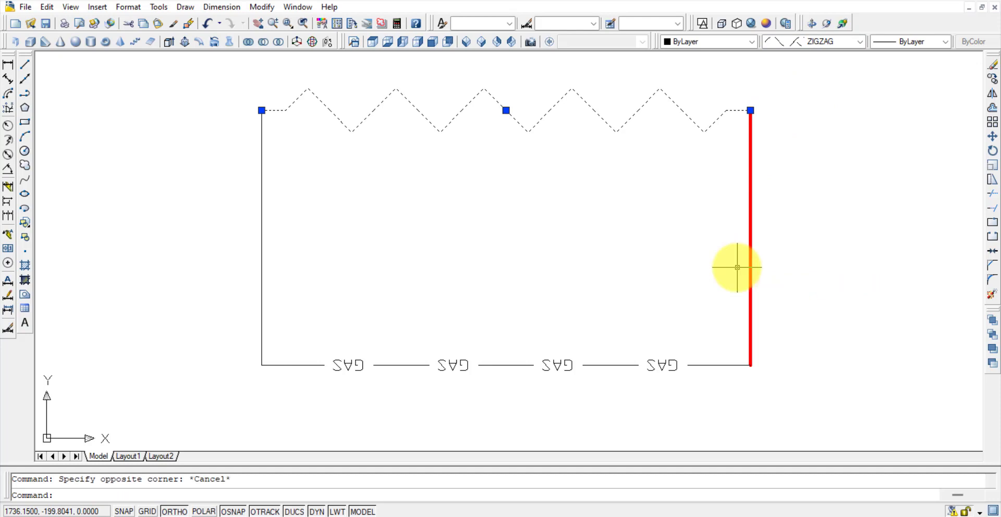
key(Escape)
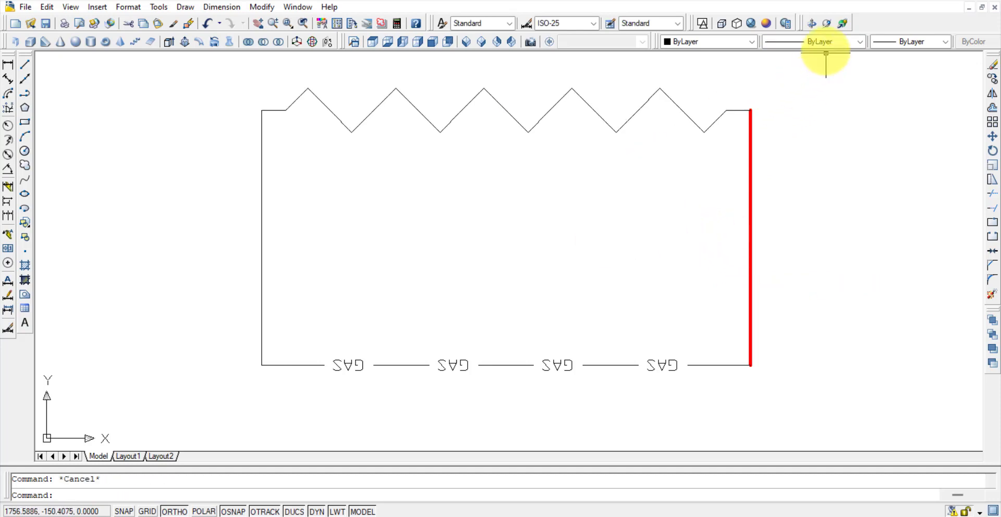
- Set both the global linetype scale factor and the current object scale to 0.5
click(826, 42)
click(828, 111)
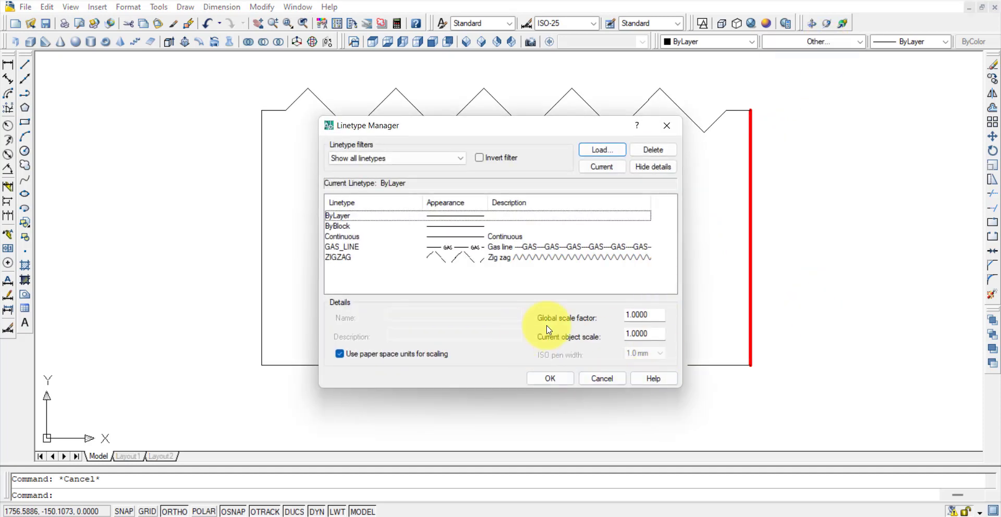
double_click(639, 315)
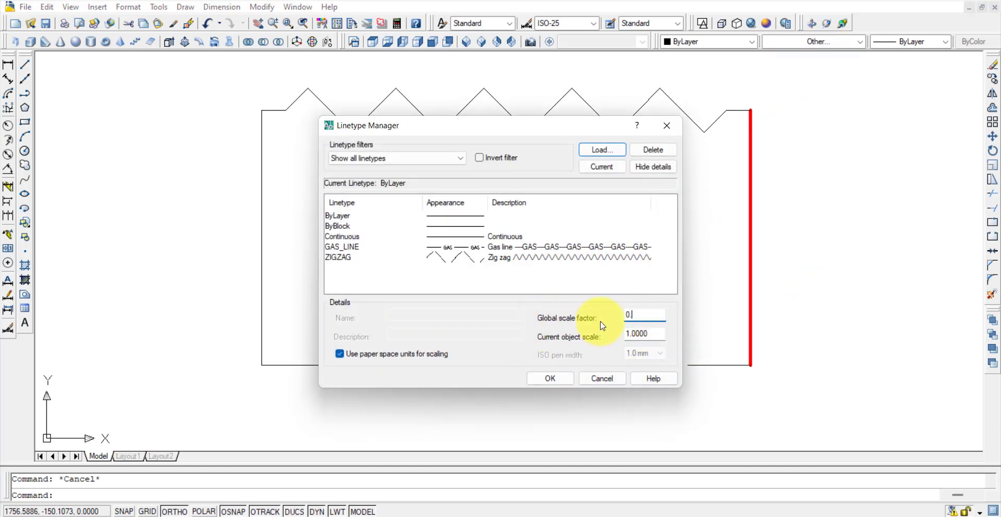
double_click(649, 336)
text(0.5)
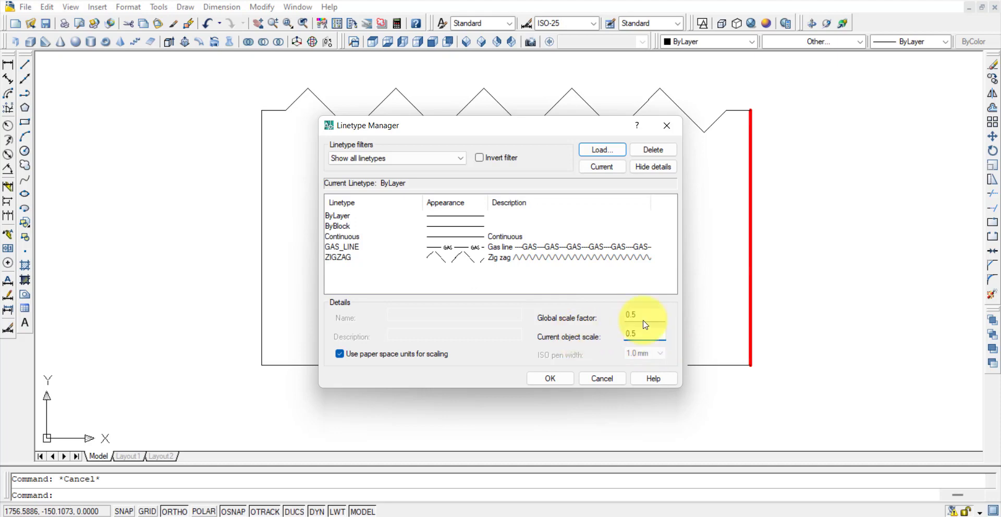
click(550, 379)
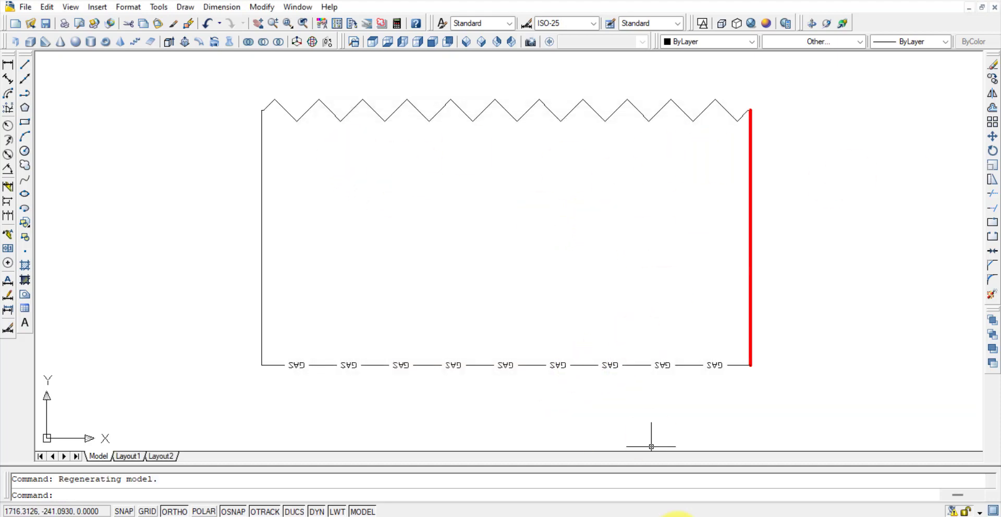
- Switch to Layout1 and choose DWG To PDF.pc3 as the plotter in its plot settings
mouse_move(680, 516)
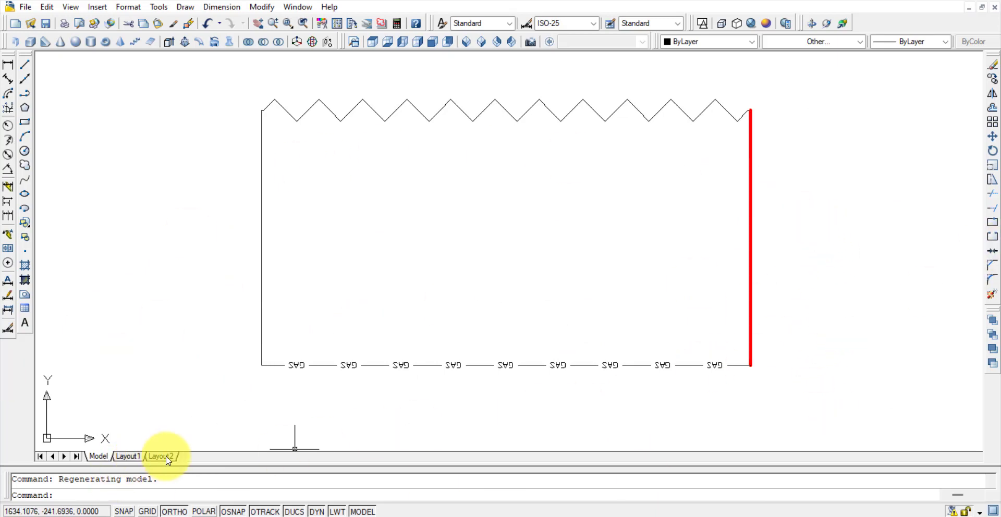
click(127, 457)
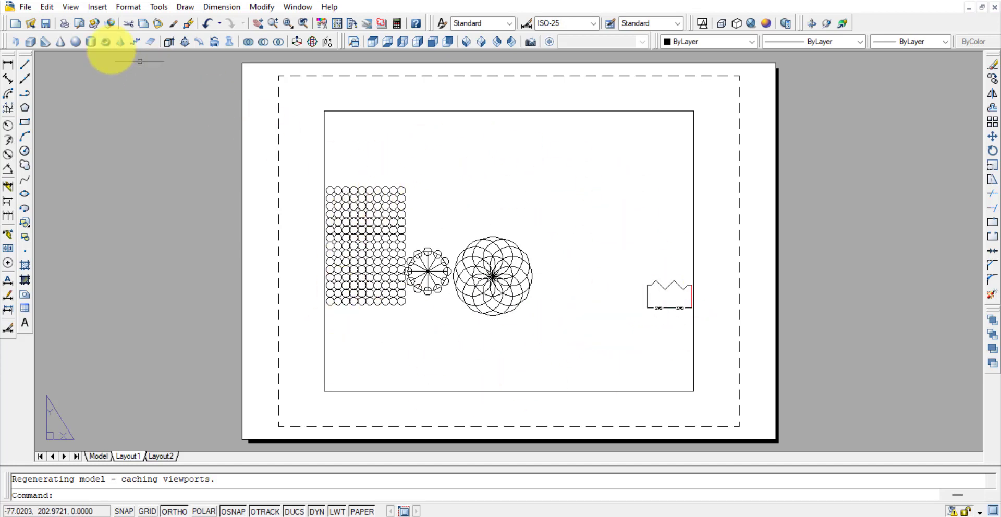
click(25, 7)
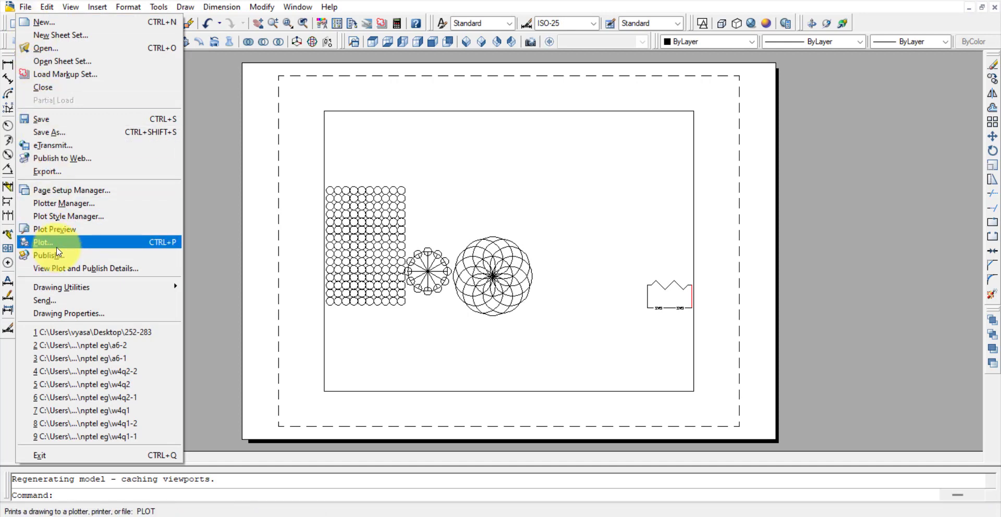
click(56, 244)
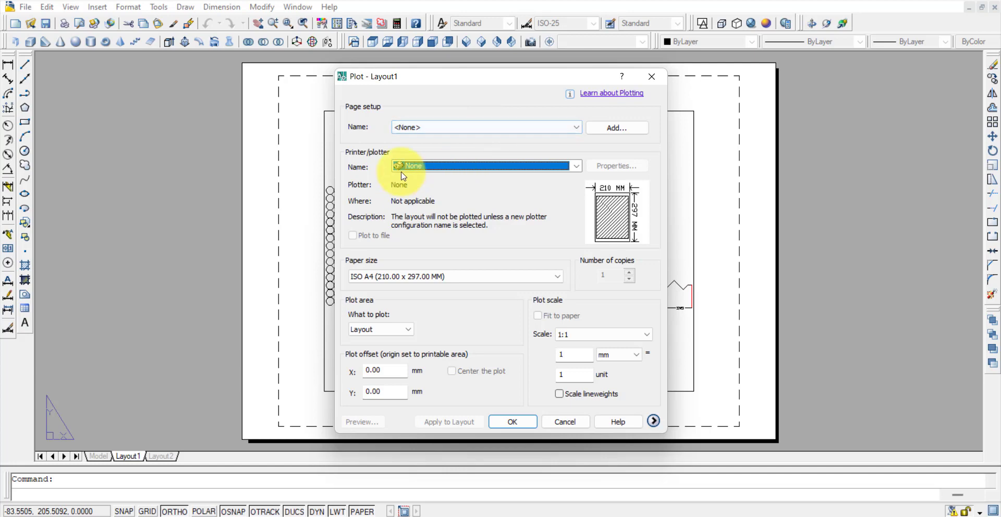
click(439, 169)
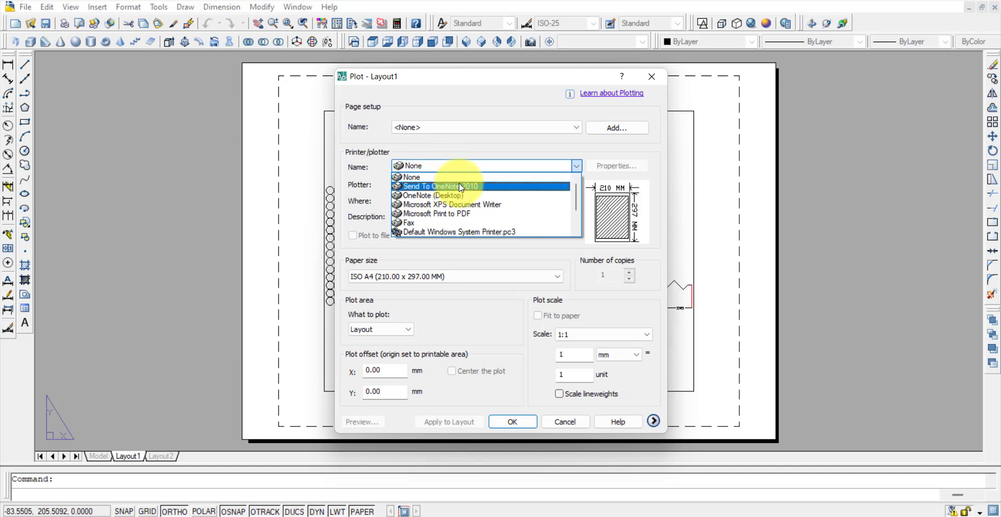
scroll(502, 191, down, 3)
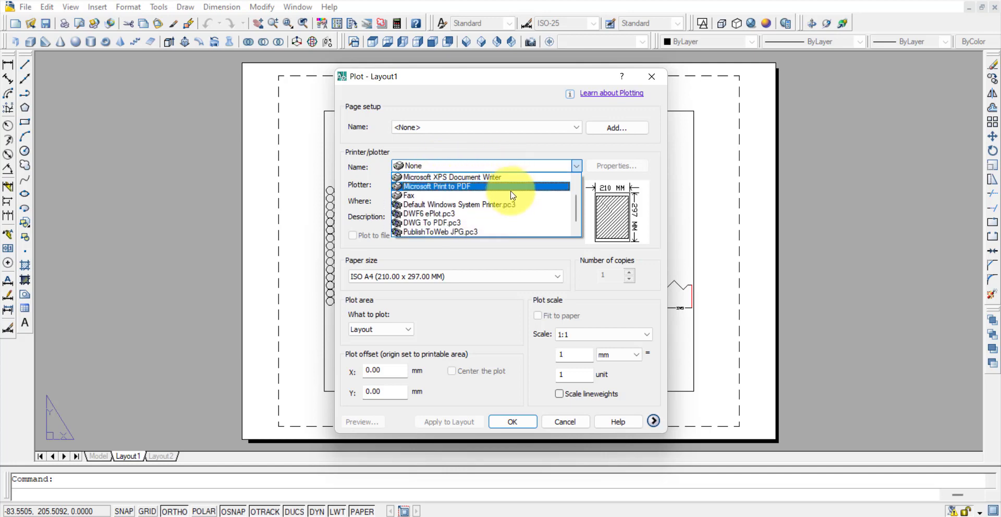
click(440, 229)
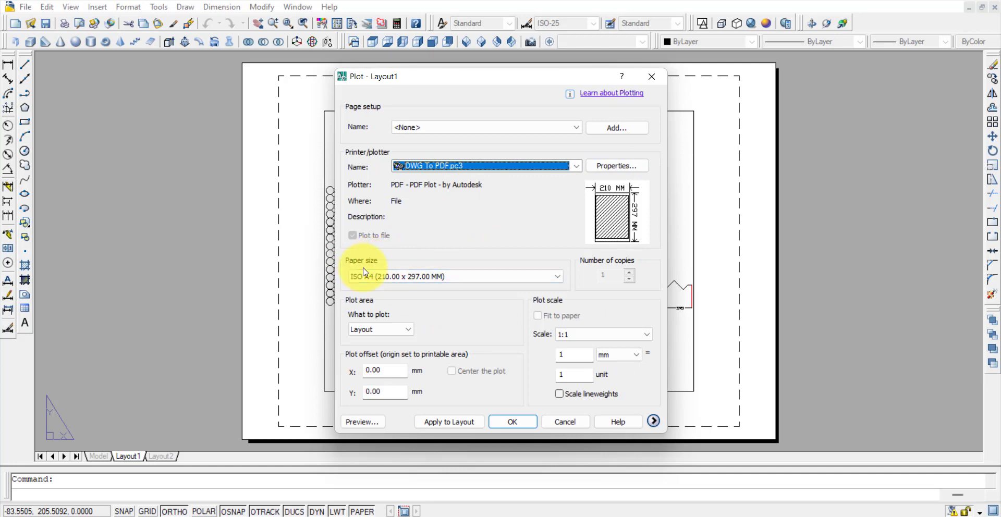
- Set the plot's paper size to ISO A4 (297.00 x 210.00 MM) and apply the settings to the layout
click(412, 276)
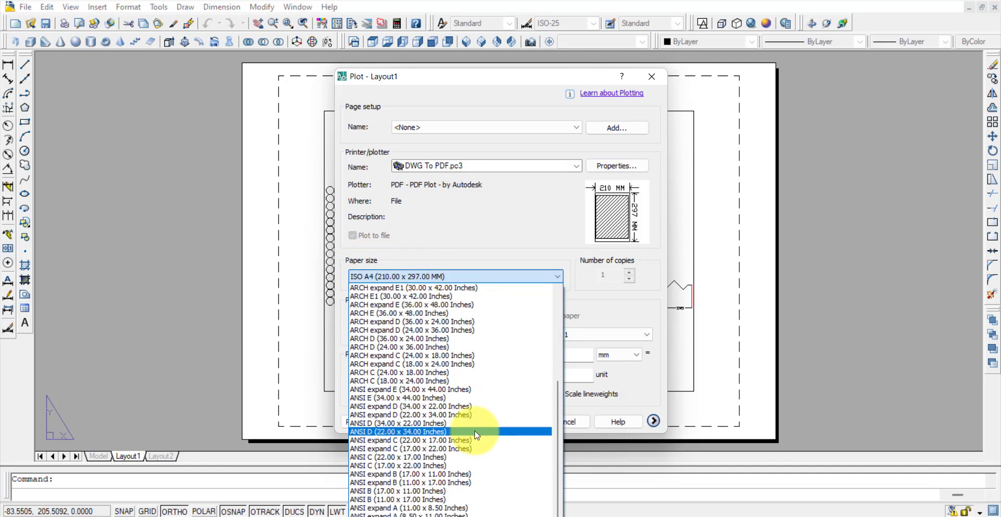
scroll(456, 425, up, 2)
scroll(456, 425, up, 2)
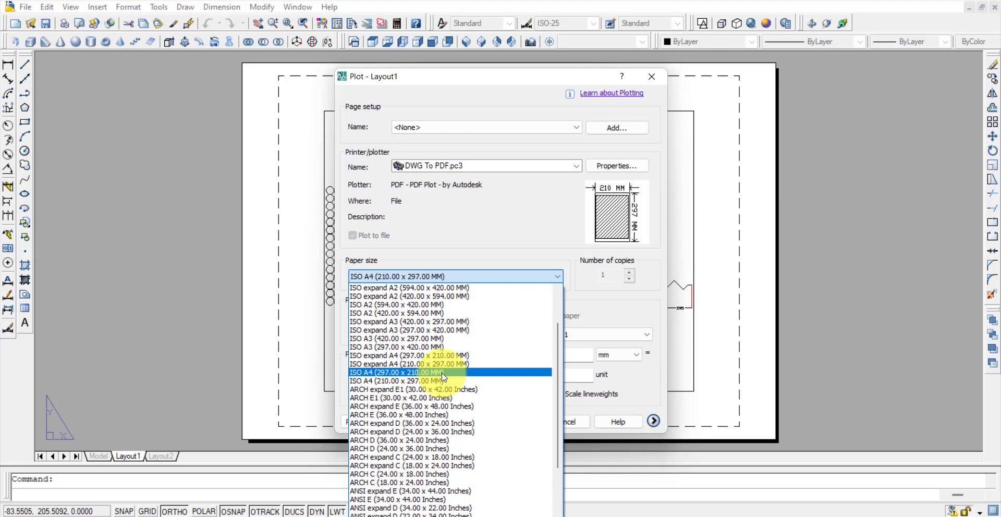
click(444, 372)
click(456, 429)
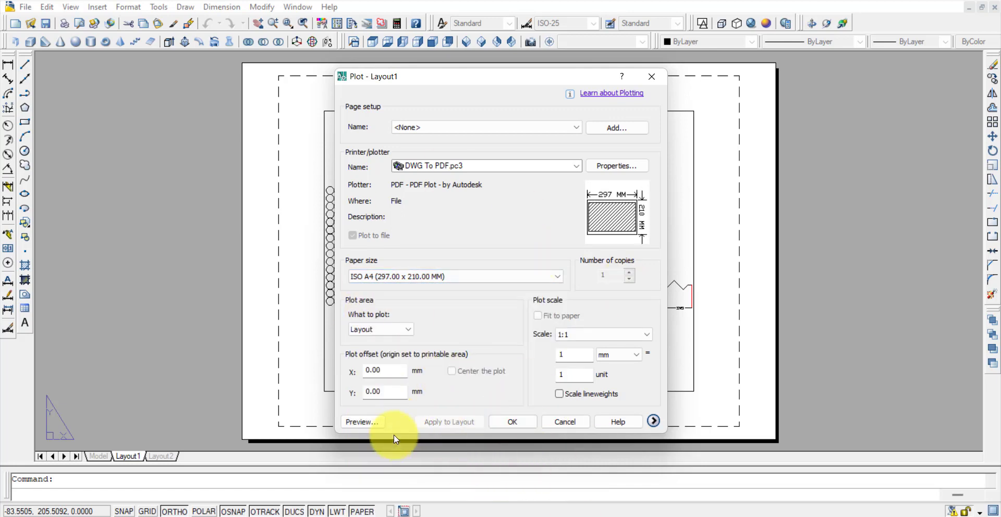
- Close the plot settings and resize Layout1's viewport by its upper corners so its frame lies inside the printable-area margins
click(651, 77)
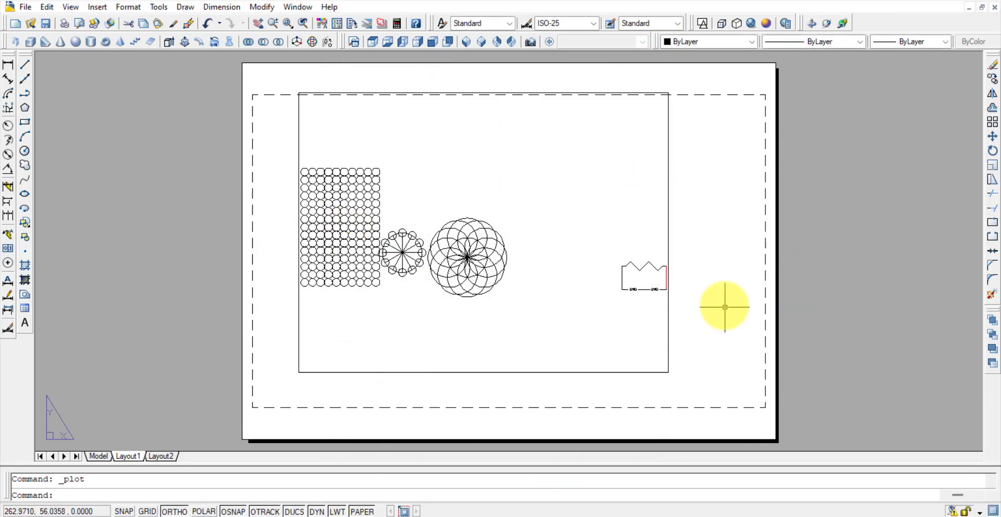
click(297, 96)
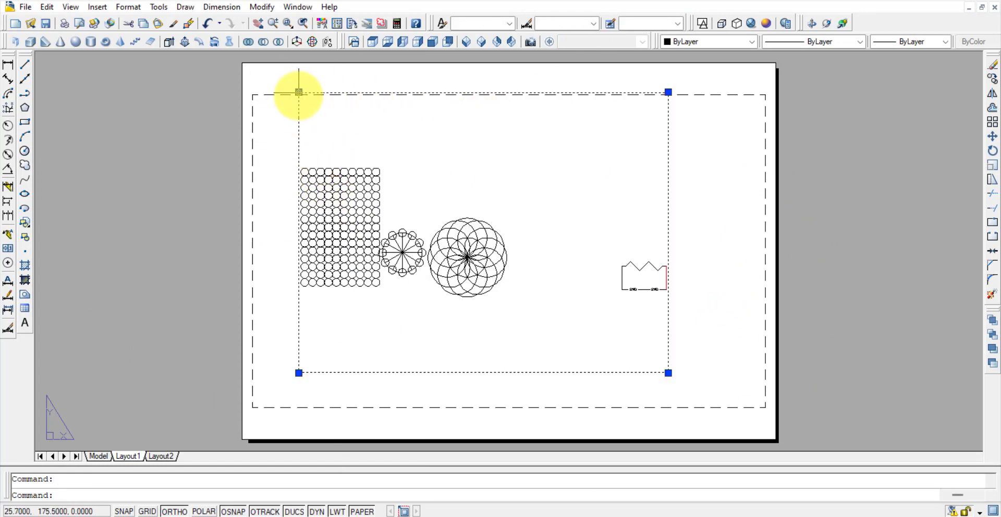
click(297, 93)
click(297, 90)
click(298, 93)
click(299, 114)
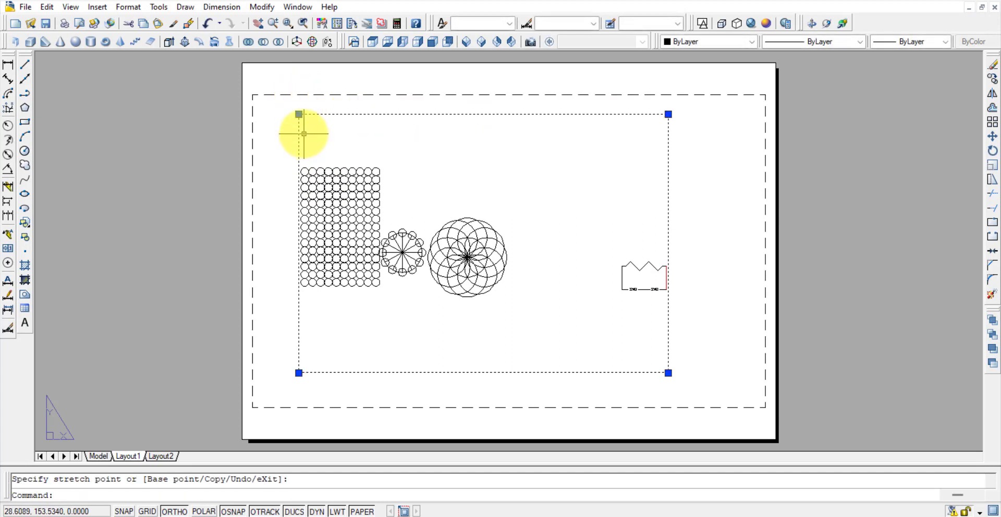
click(278, 114)
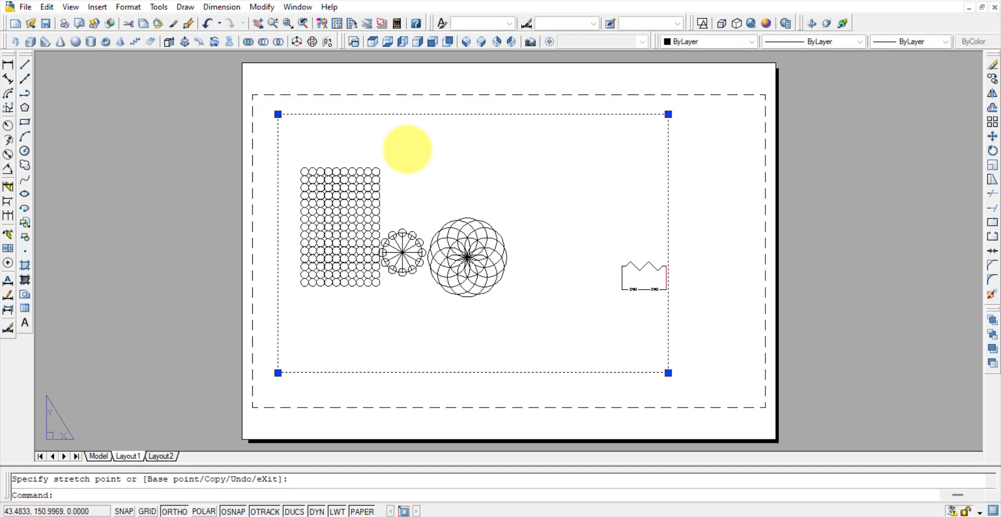
click(669, 114)
click(727, 114)
click(677, 196)
click(680, 198)
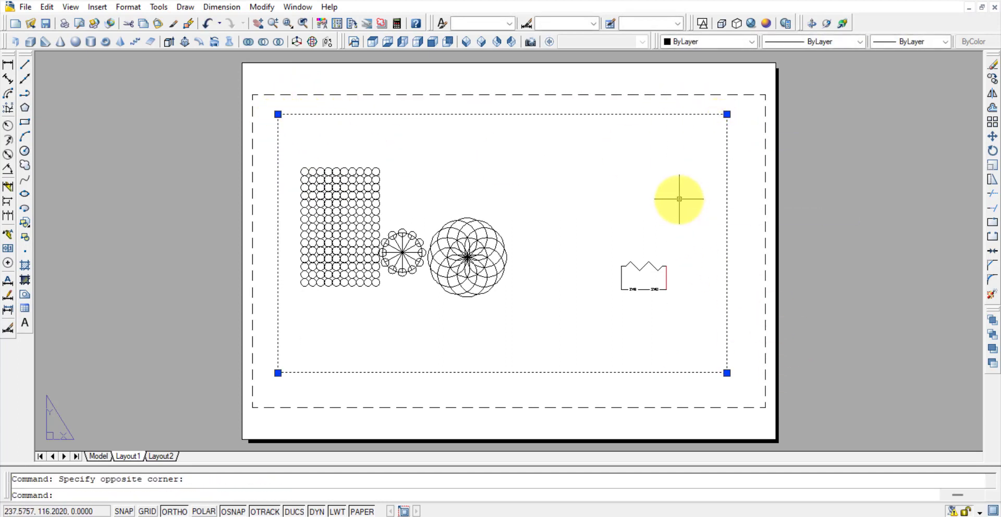
key(Escape)
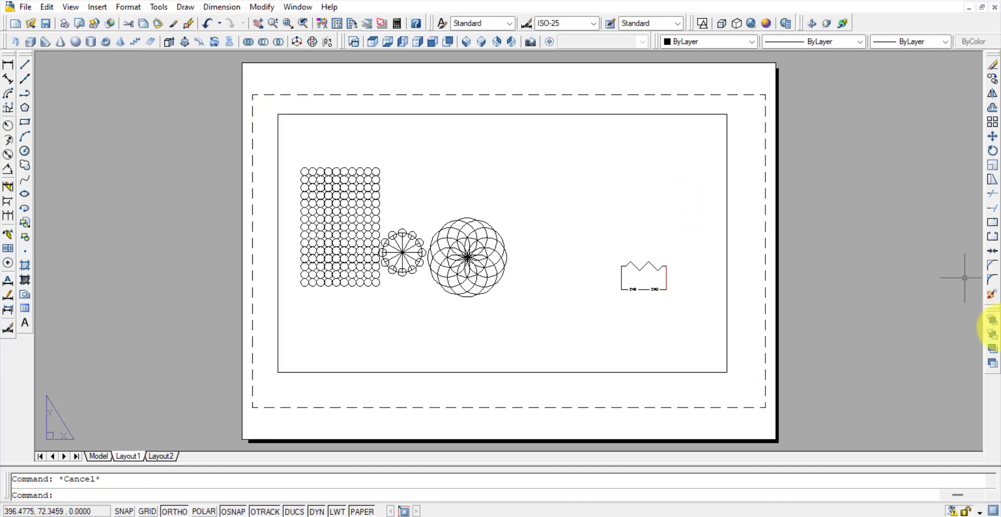
- Activate model space inside the Layout1 viewport and zoom the drawing to its extents
scroll(749, 369, down, 4)
scroll(747, 354, up, 3)
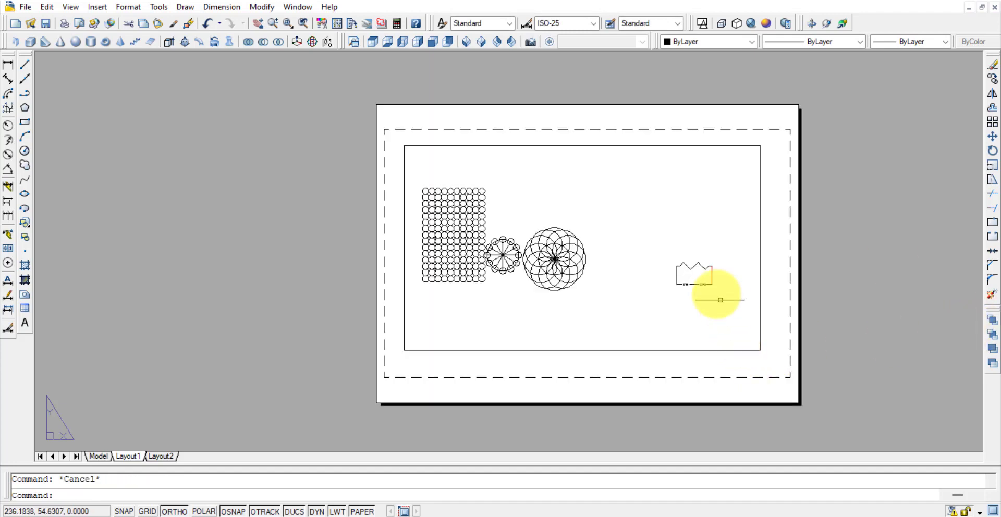
scroll(719, 299, up, 2)
double_click(699, 210)
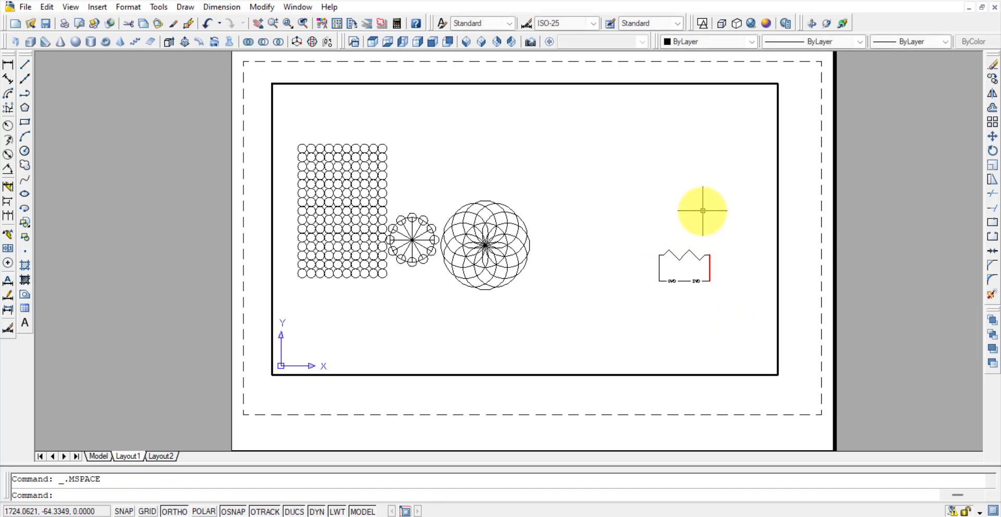
scroll(703, 211, down, 3)
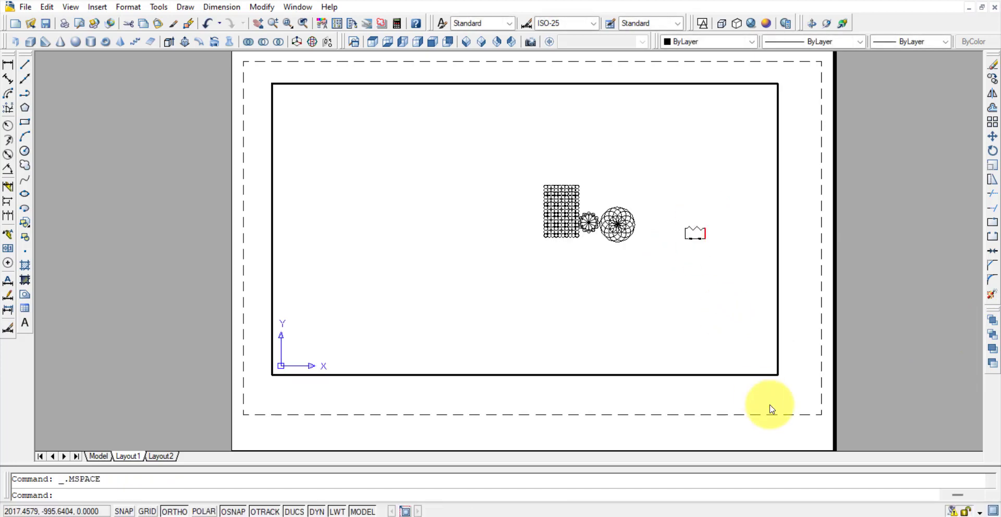
text(z)
key(Return)
text(e)
key(Return)
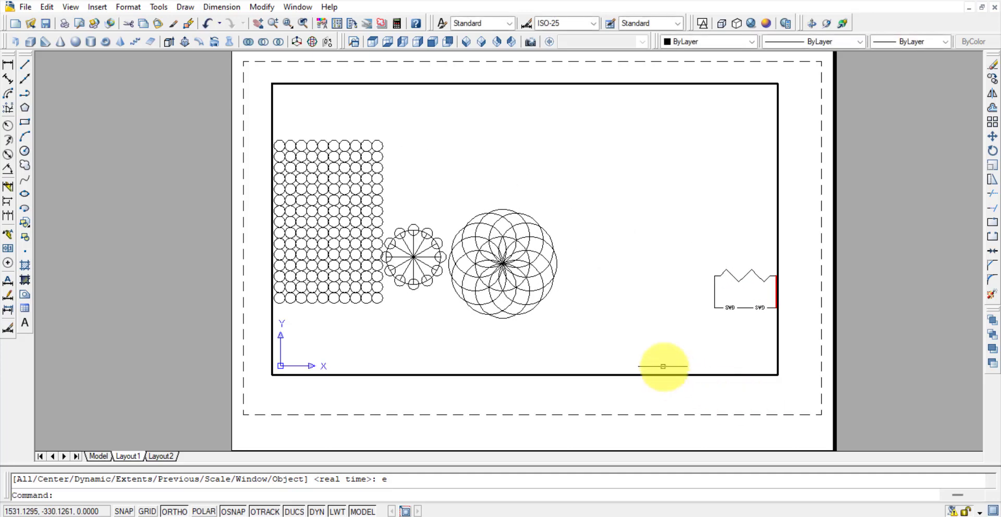
- Fine-tune the zoom and position of the drawing inside the viewport so it nearly fills the frame's width
scroll(634, 216, down, 2)
scroll(633, 217, up, 2)
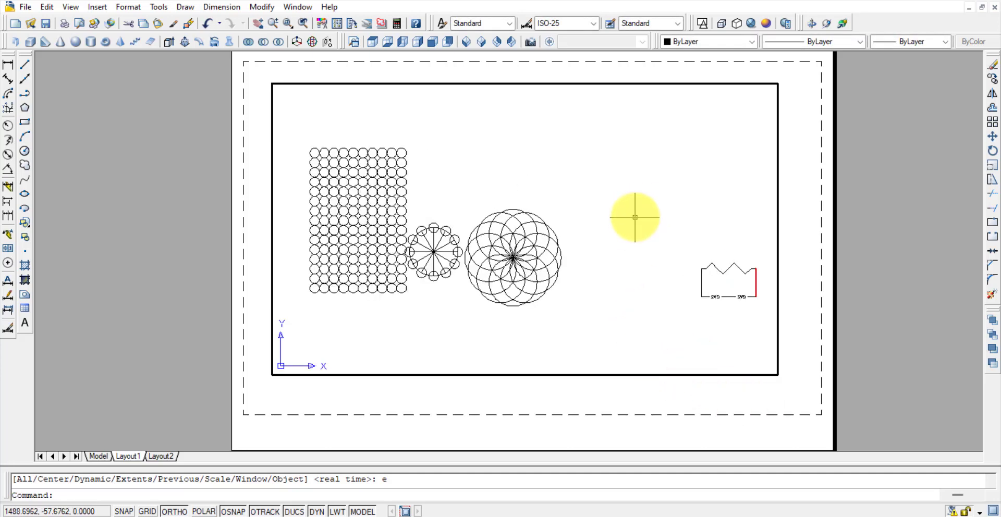
scroll(633, 217, down, 1)
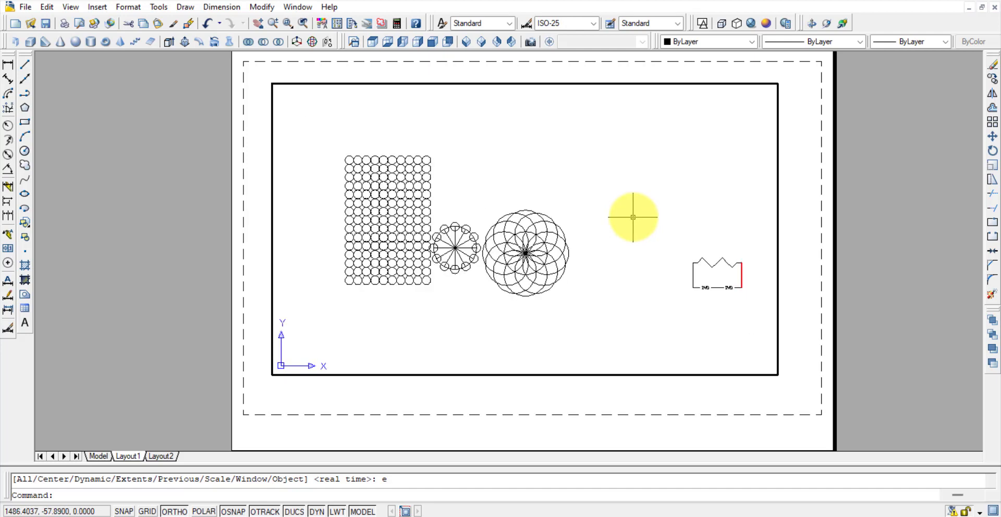
scroll(633, 216, up, 1)
scroll(633, 217, down, 1)
scroll(633, 217, up, 1)
middle_drag(657, 217, 662, 217)
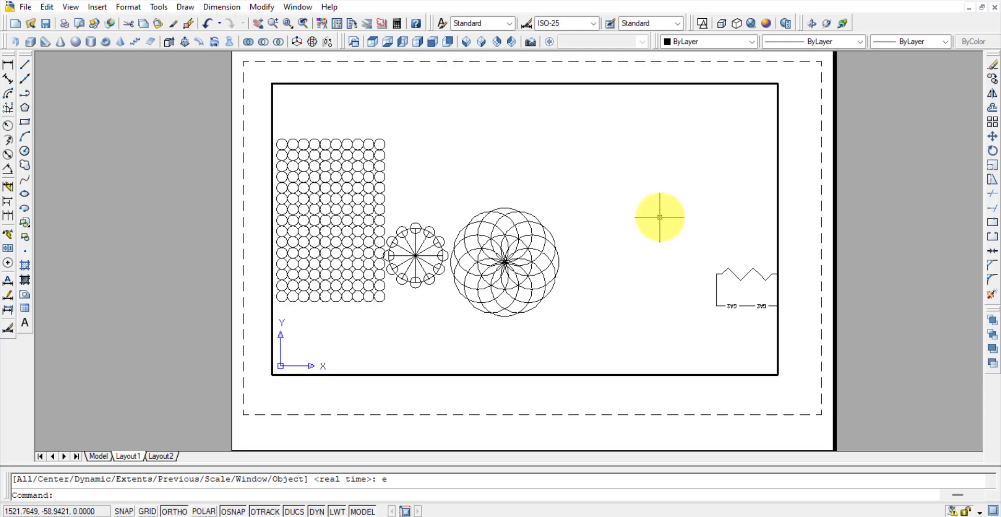
- Plot Layout1 with DWG To PDF.pc3 and save it as Drawing1-Layout1.pdf in the Desktop's New folder
click(23, 6)
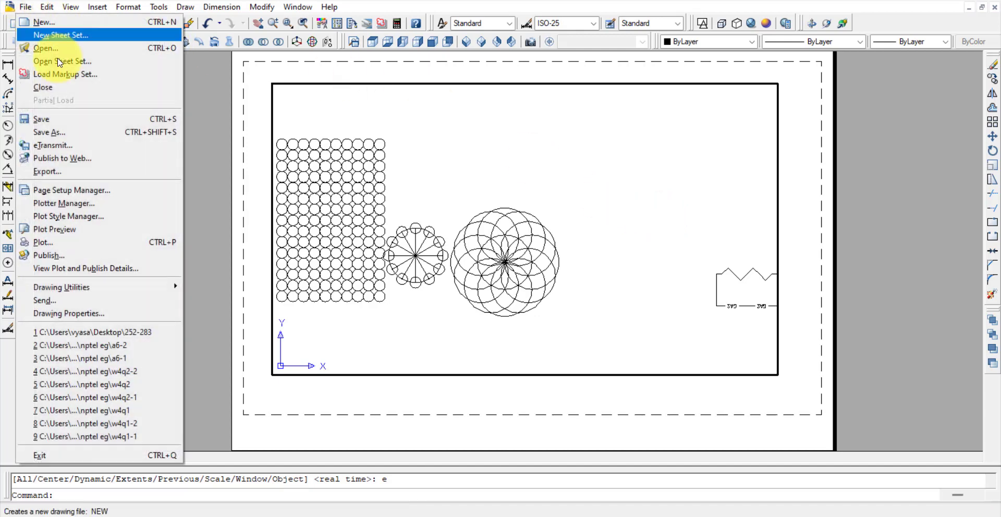
click(76, 244)
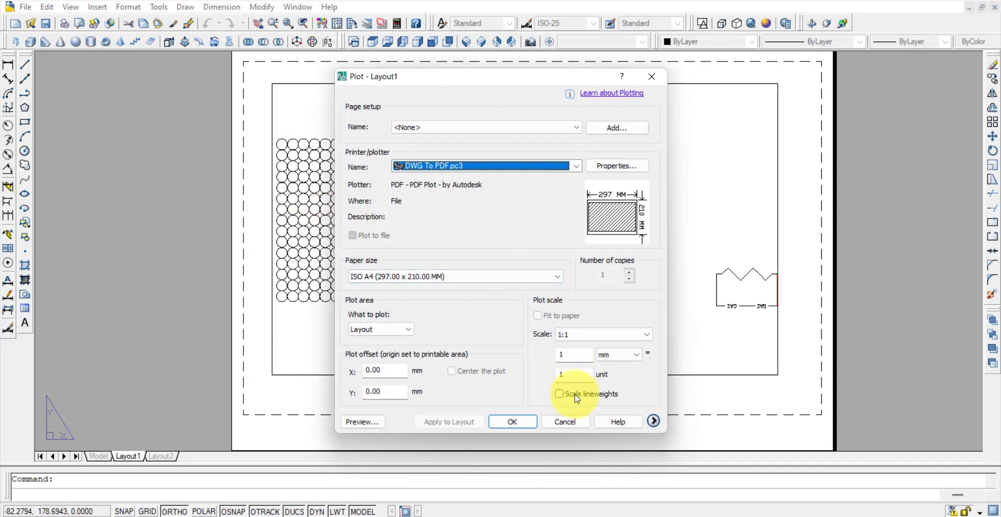
click(521, 422)
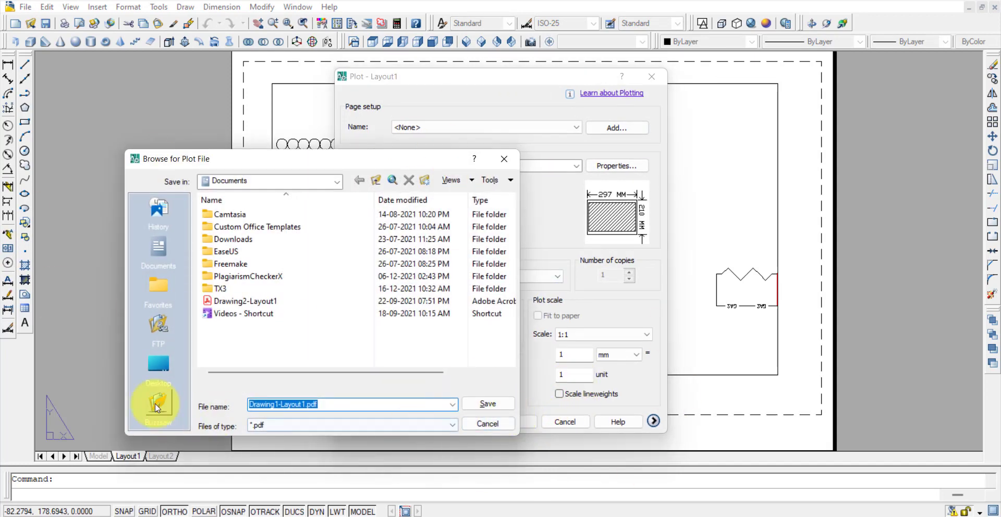
click(158, 368)
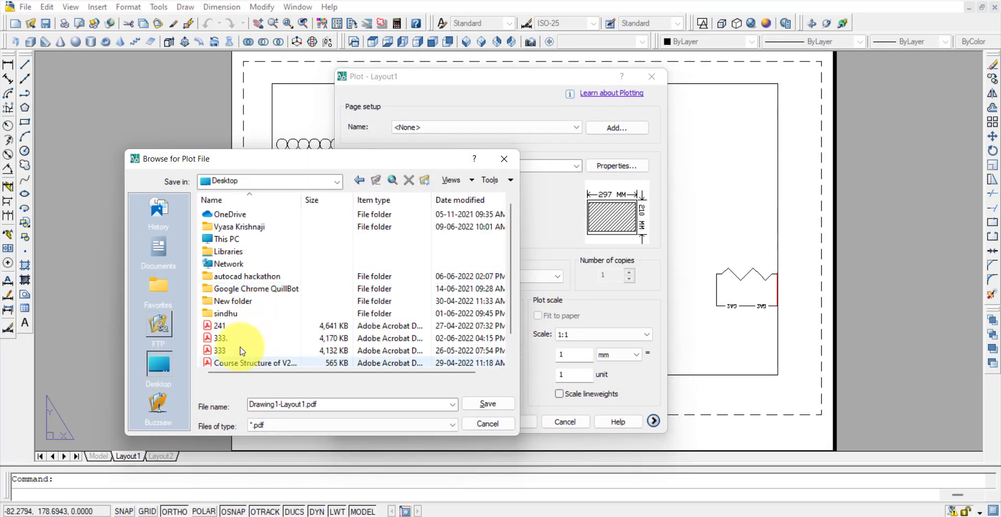
double_click(243, 301)
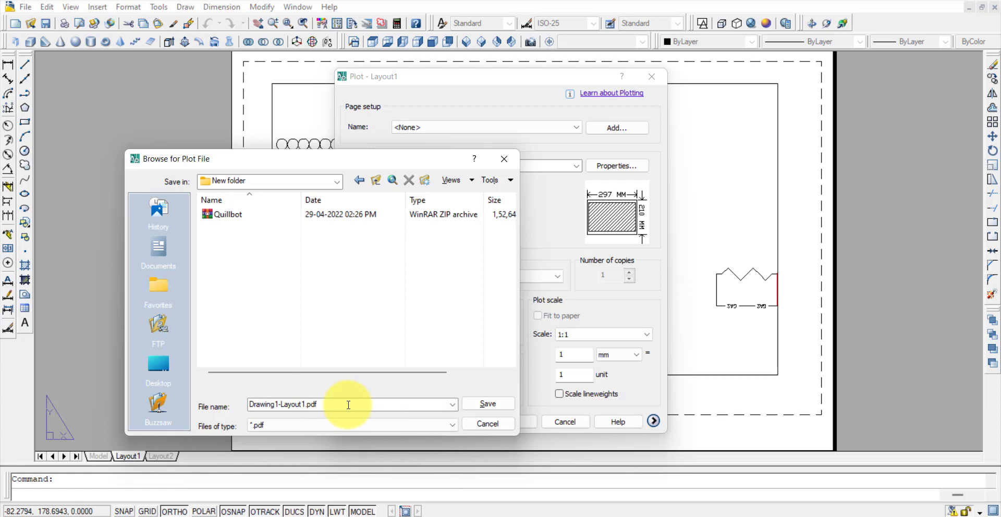
click(487, 407)
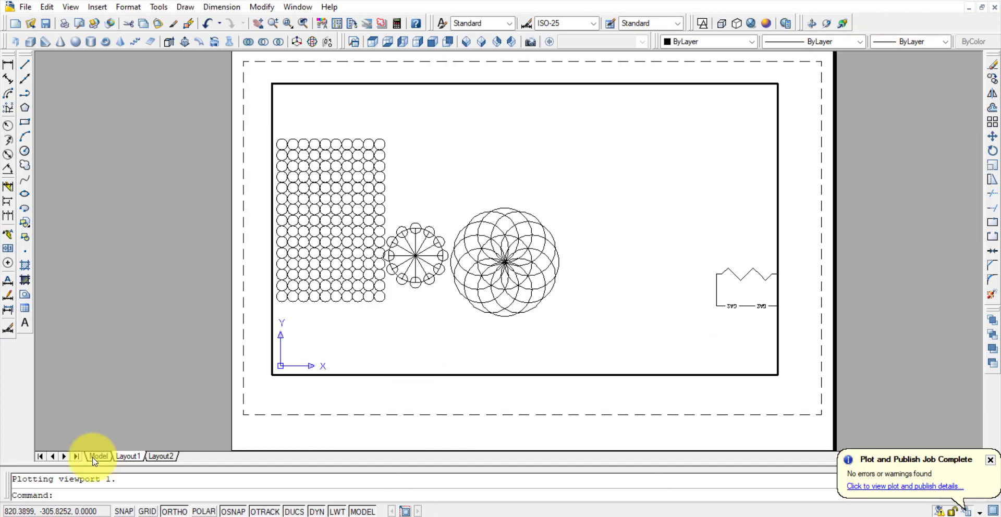
click(990, 460)
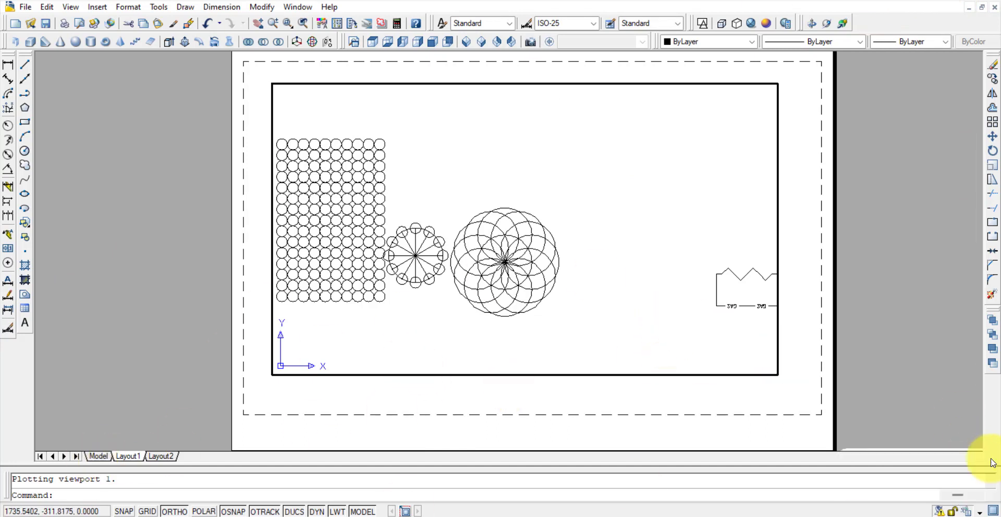
- Return to model space and save the drawing as Drawing1.dwg in the Desktop's New folder
click(100, 457)
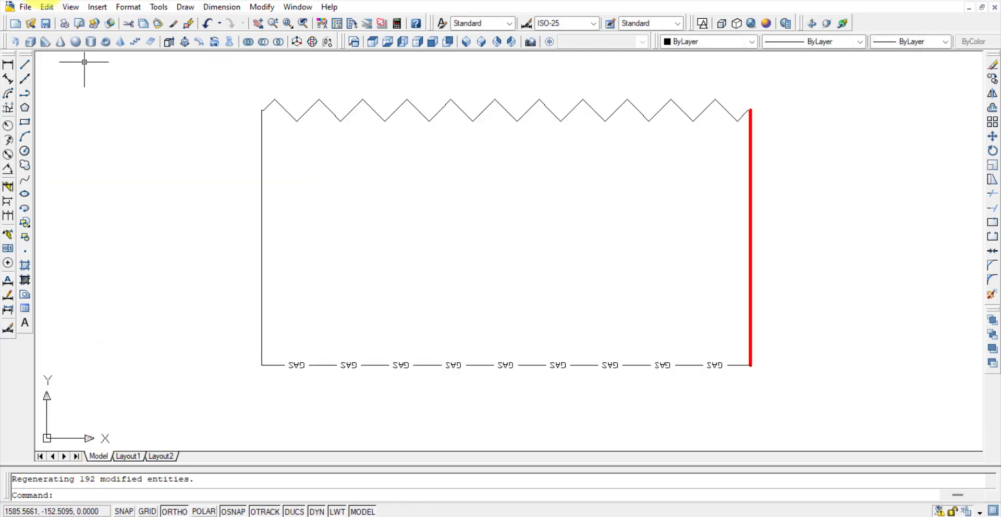
click(26, 7)
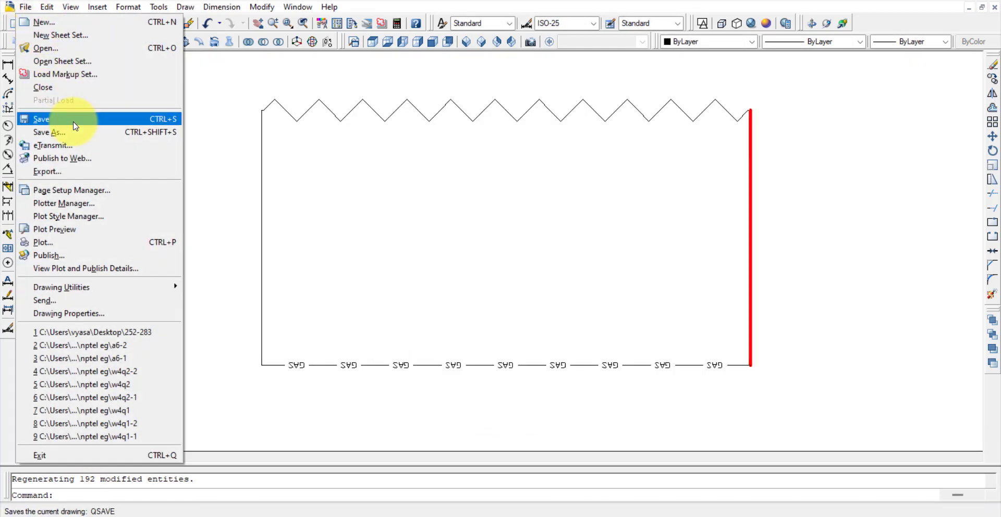
click(72, 119)
click(338, 324)
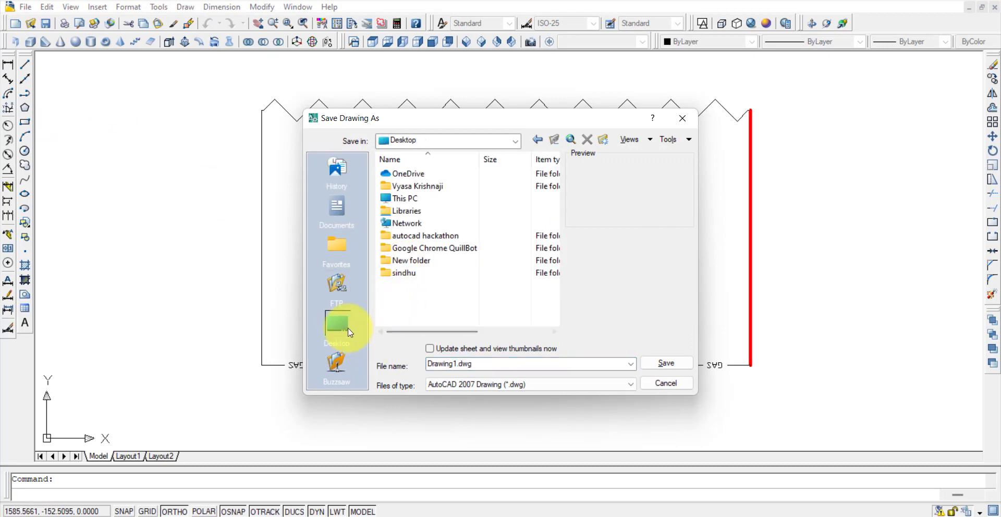
double_click(409, 260)
click(666, 363)
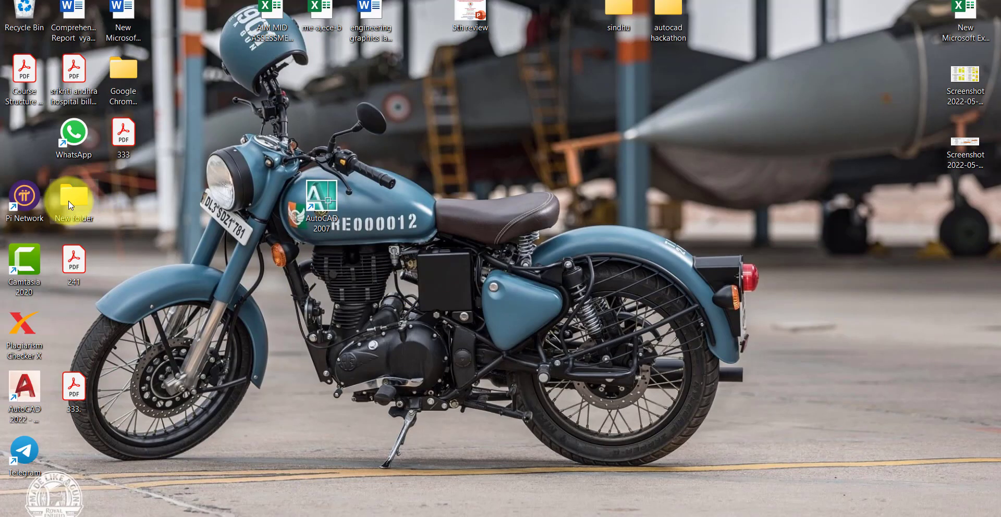
- Open New folder on the desktop and view the plotted Drawing1-Layout1 PDF
double_click(67, 197)
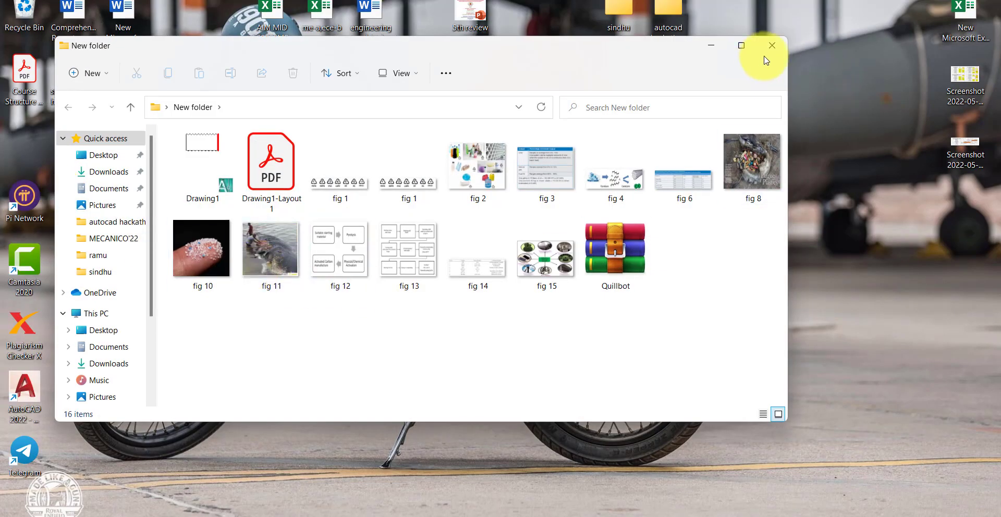
click(207, 159)
click(258, 166)
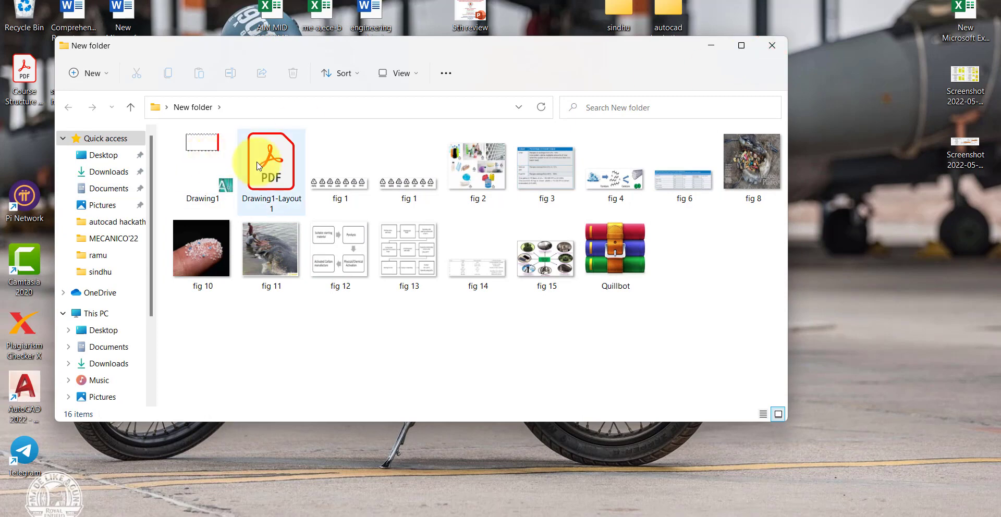
double_click(255, 166)
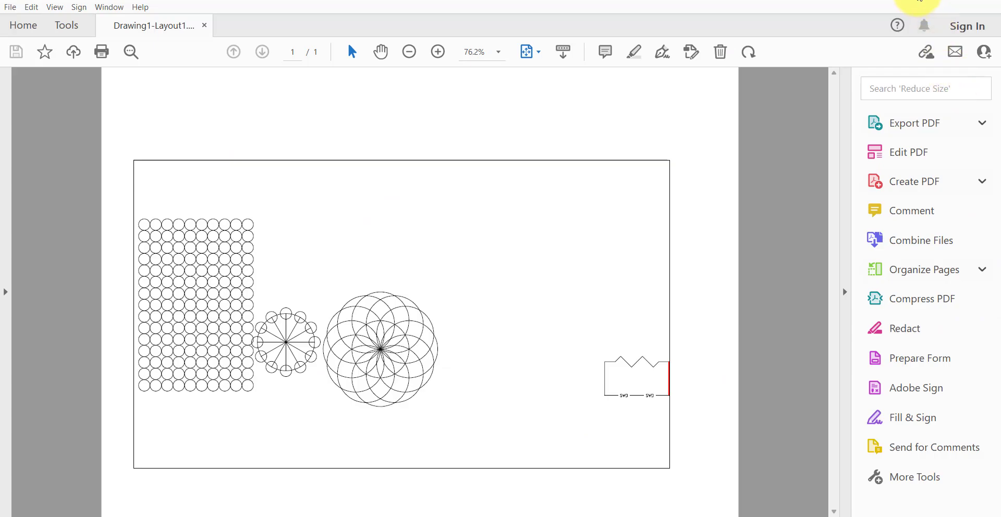
click(977, 7)
- Open the saved Drawing1 file to check it, and view the Drawing1-Layout1 PDF once more
click(182, 165)
double_click(182, 166)
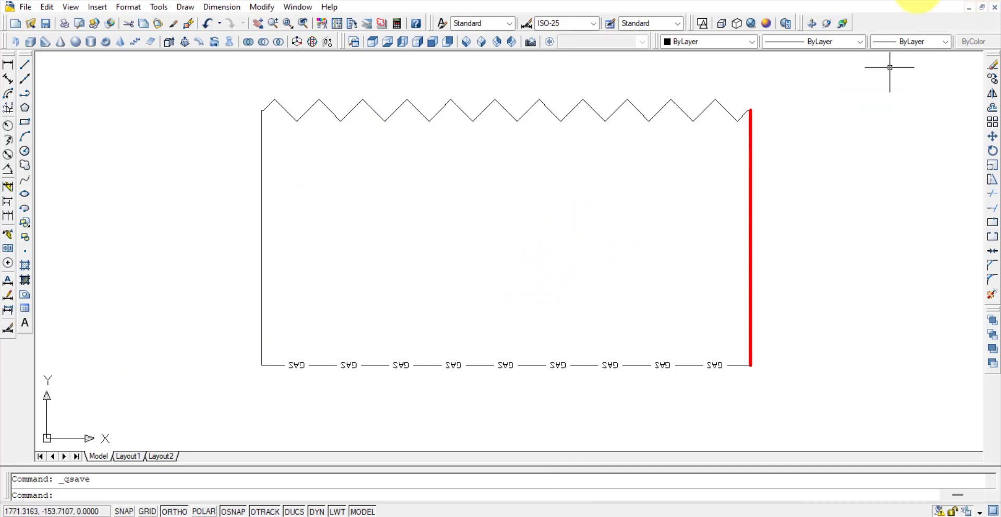
click(938, 3)
click(280, 167)
double_click(279, 167)
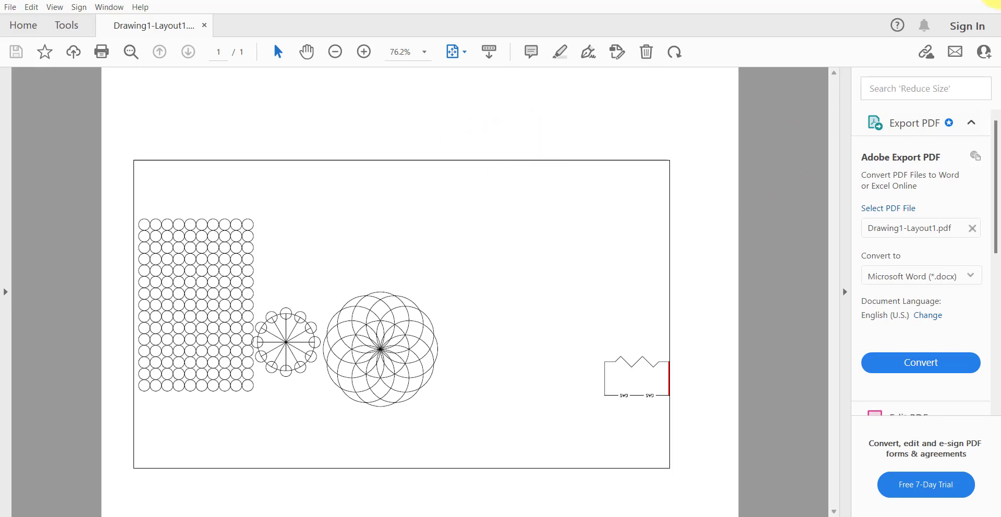
click(990, 2)
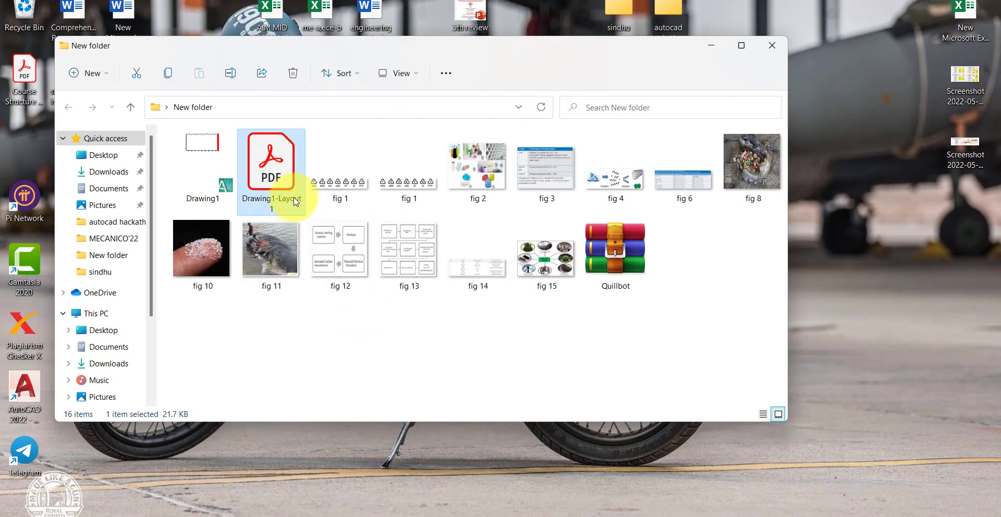
- Delete the Drawing1-Layout1 PDF from New folder and try to delete the Drawing1 drawing file
key(Delete)
click(225, 182)
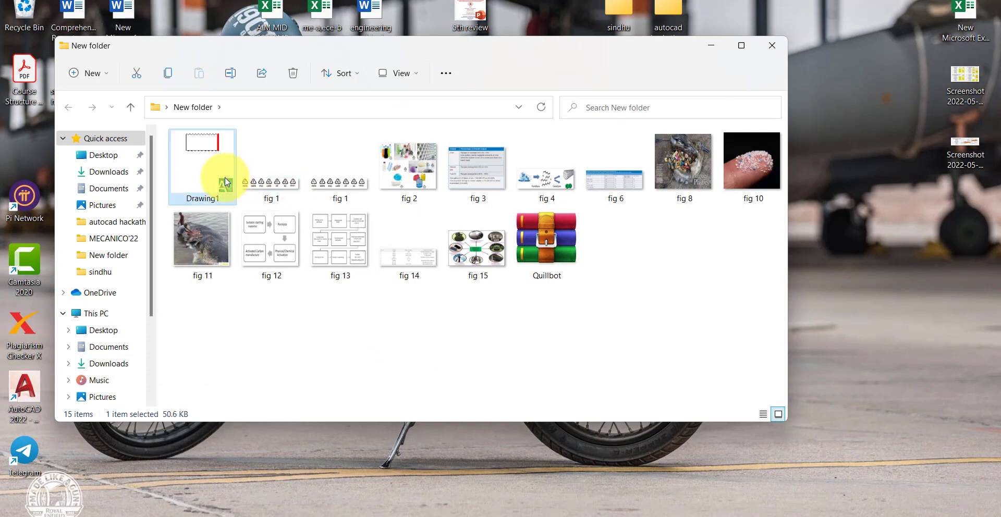
key(Delete)
key(Escape)
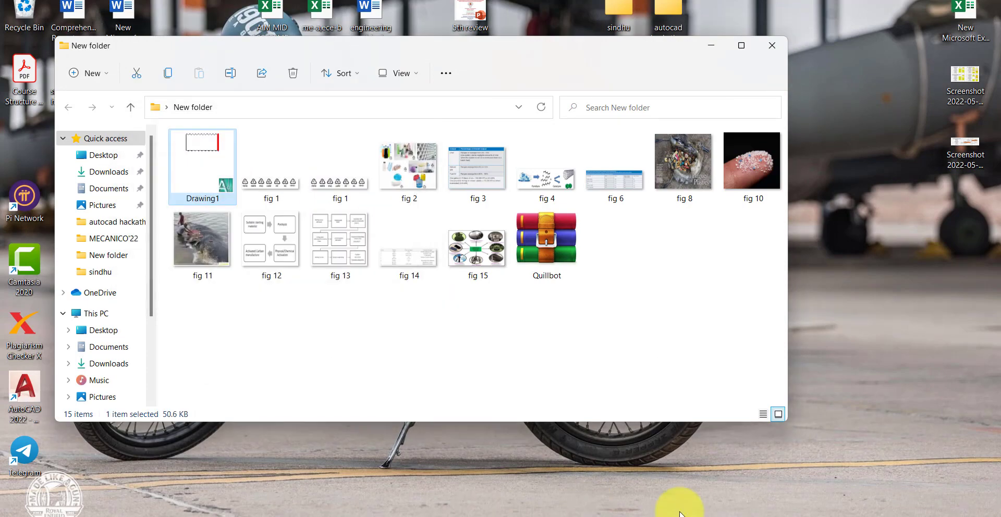
- Switch to the Google Meet call in Chrome and look through the in-call messages
click(639, 516)
scroll(665, 293, down, 4)
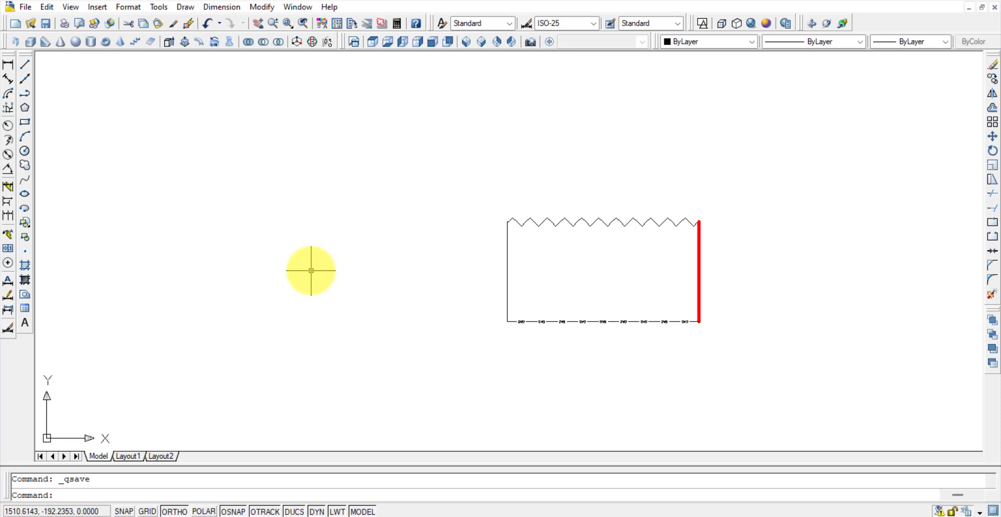
mouse_move(453, 514)
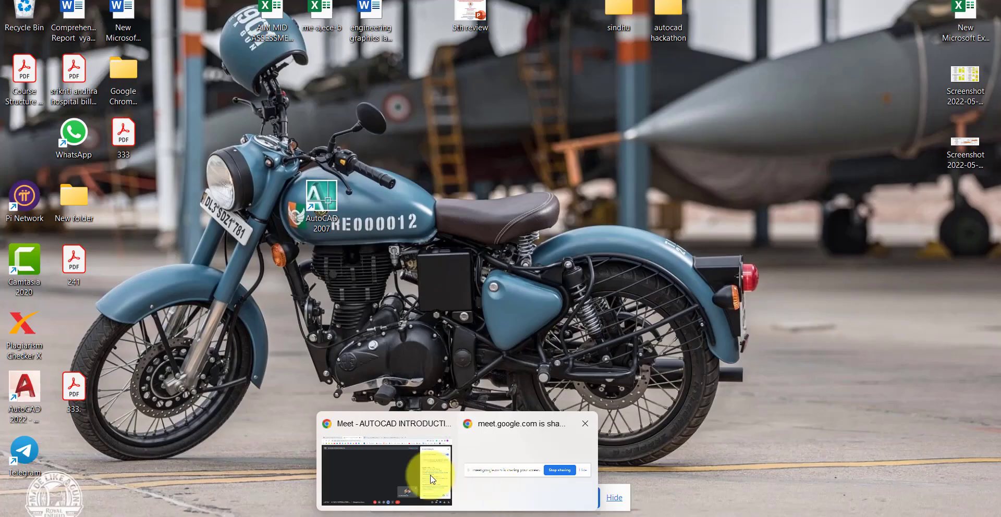
click(432, 478)
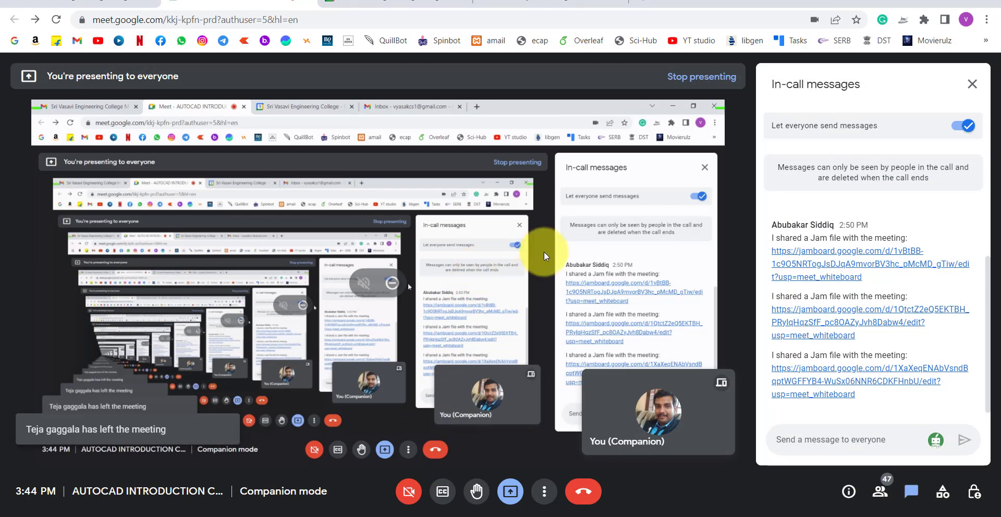
scroll(845, 326, up, 2)
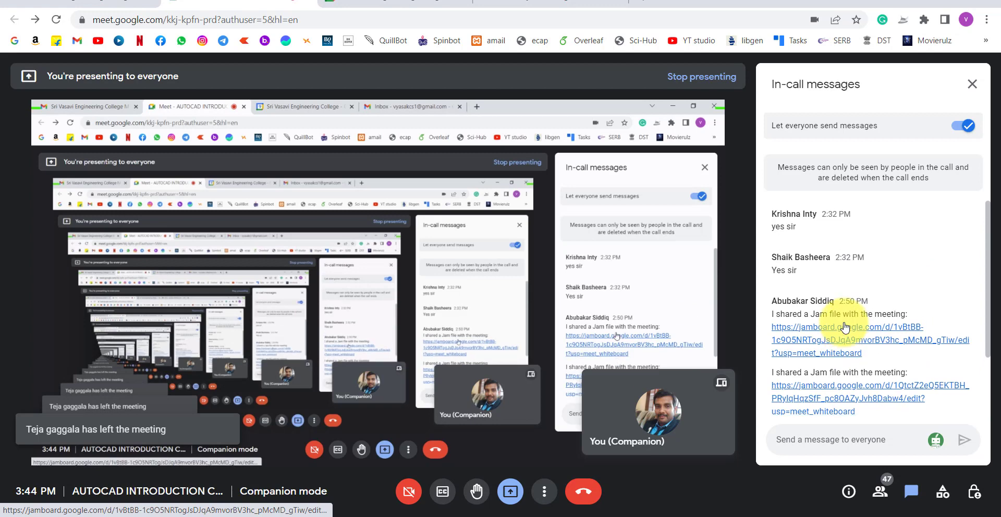
scroll(844, 328, down, 2)
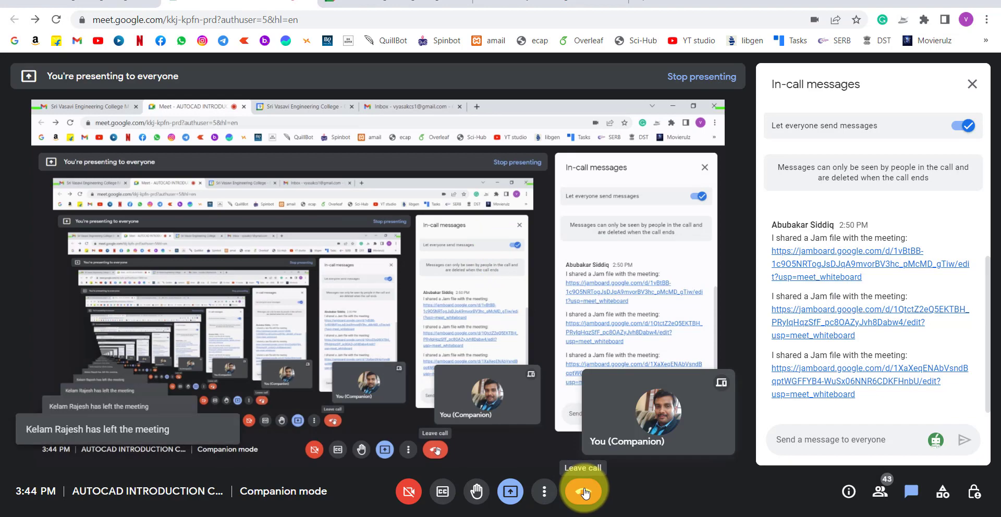
- Leave the Google Meet session by ending the call for everyone, retrying if necessary
click(584, 491)
click(552, 360)
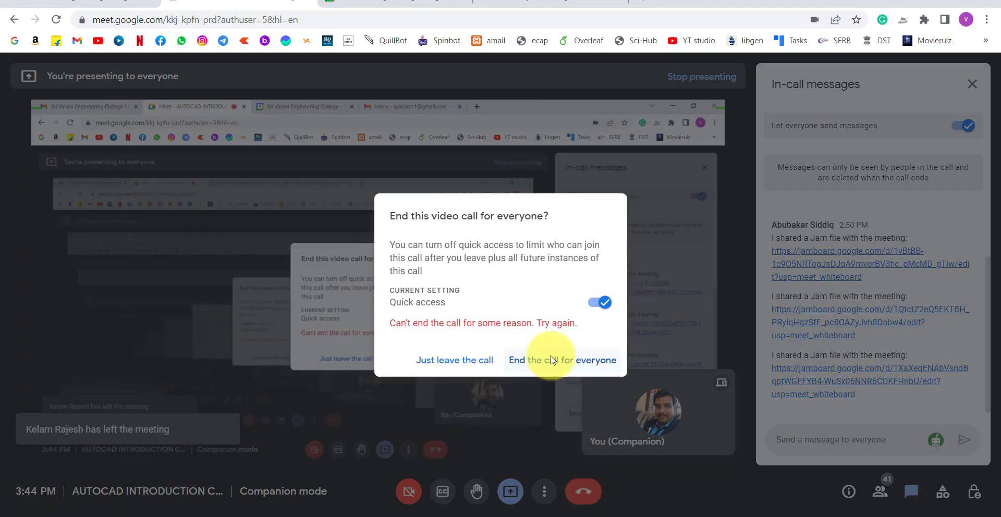
click(565, 364)
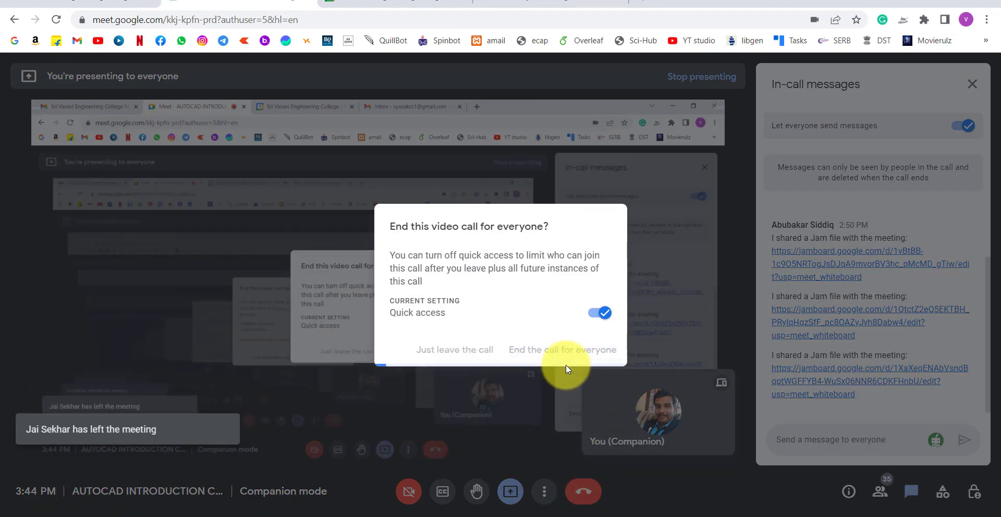